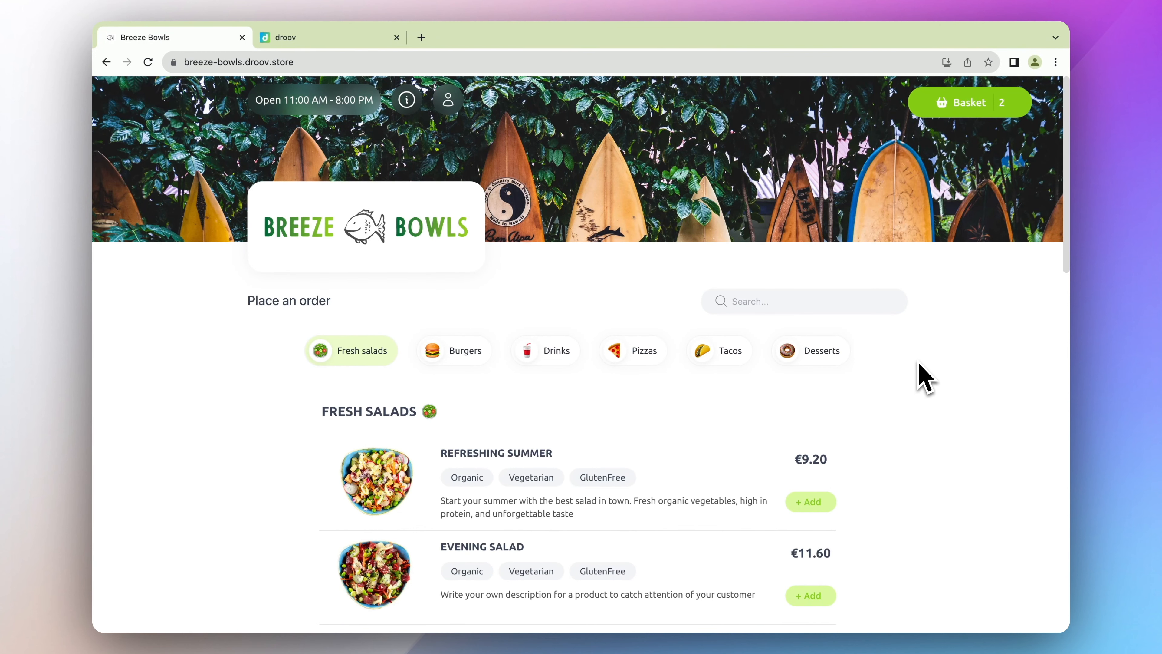
# - Open the Double Cheese Burger, keep the Normal size, and add Egg and French Fries
pyautogui.scroll(-5, 920, 367)
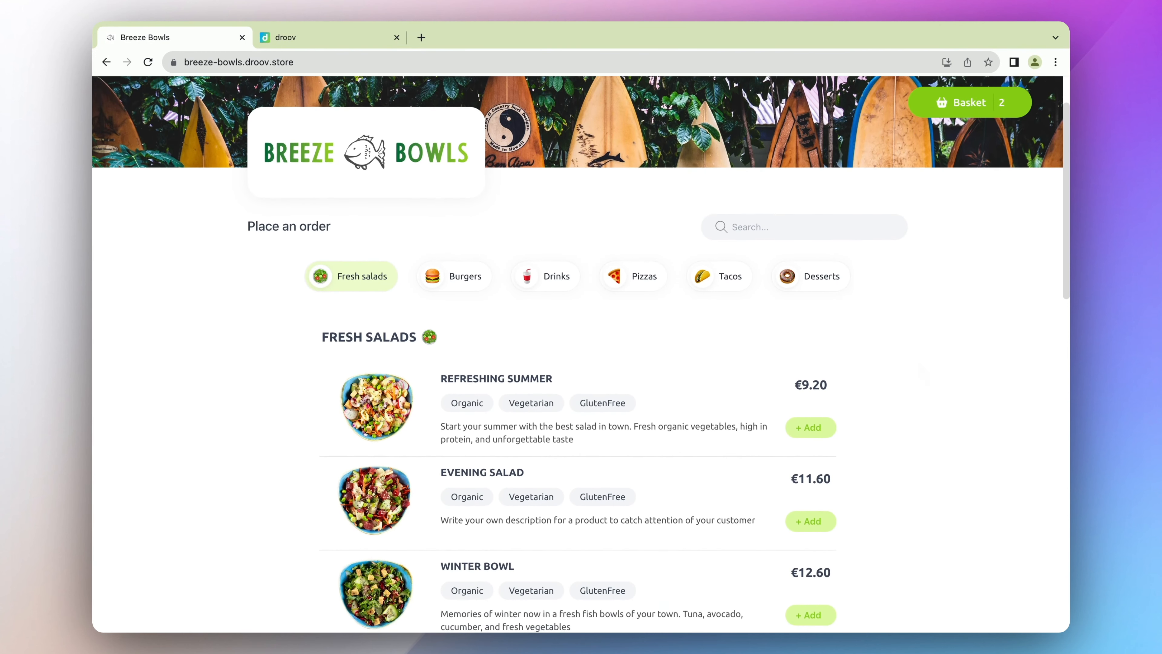
pyautogui.scroll(-5, 581, 366)
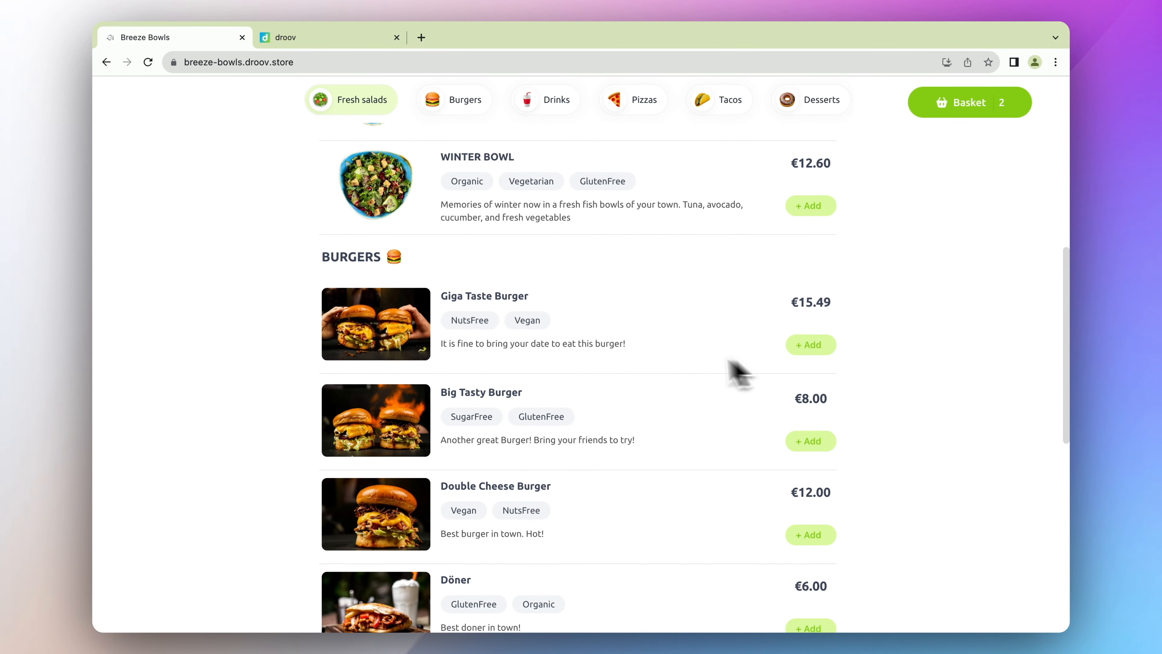
pyautogui.click(574, 498)
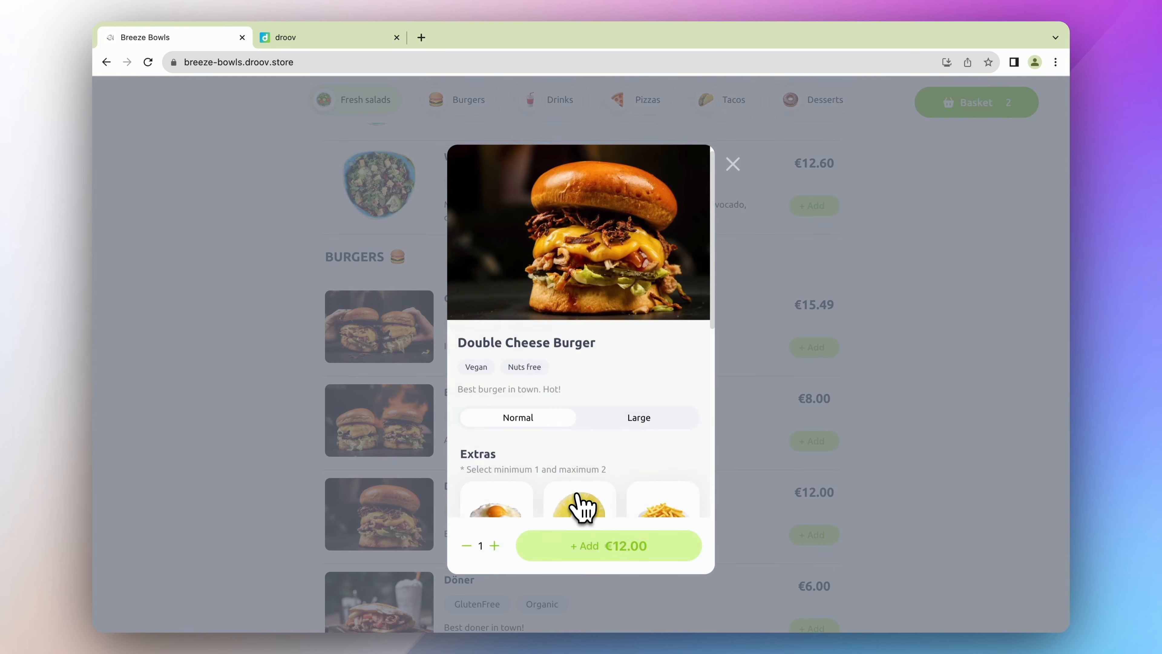
pyautogui.scroll(-3, 597, 458)
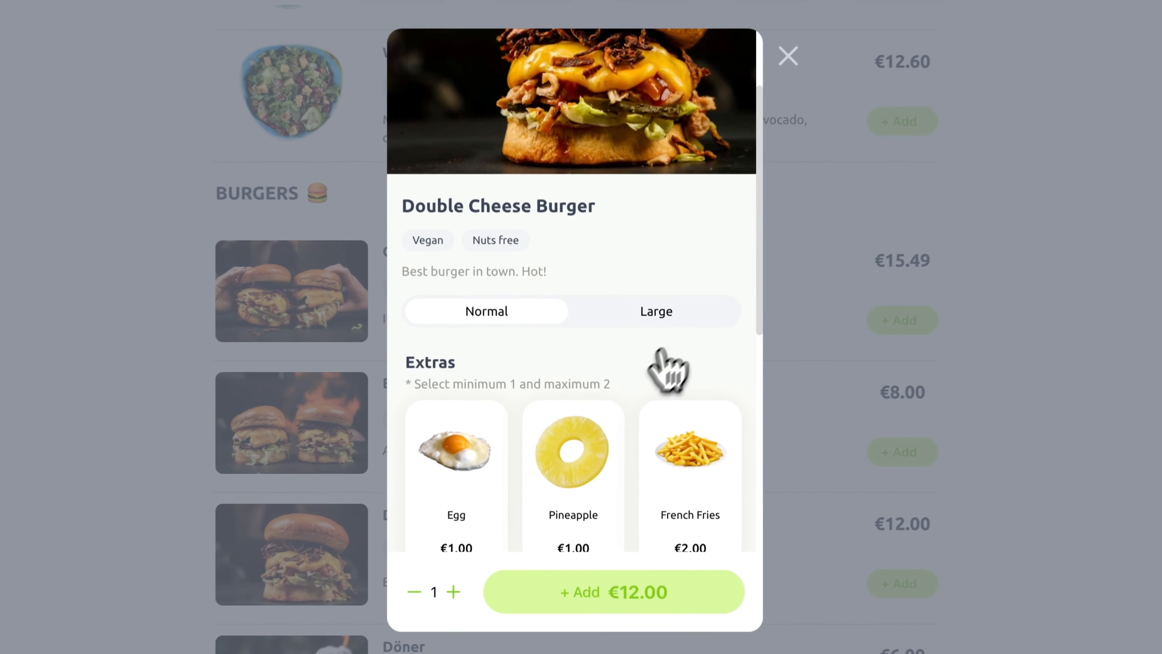
pyautogui.click(676, 343)
pyautogui.click(549, 321)
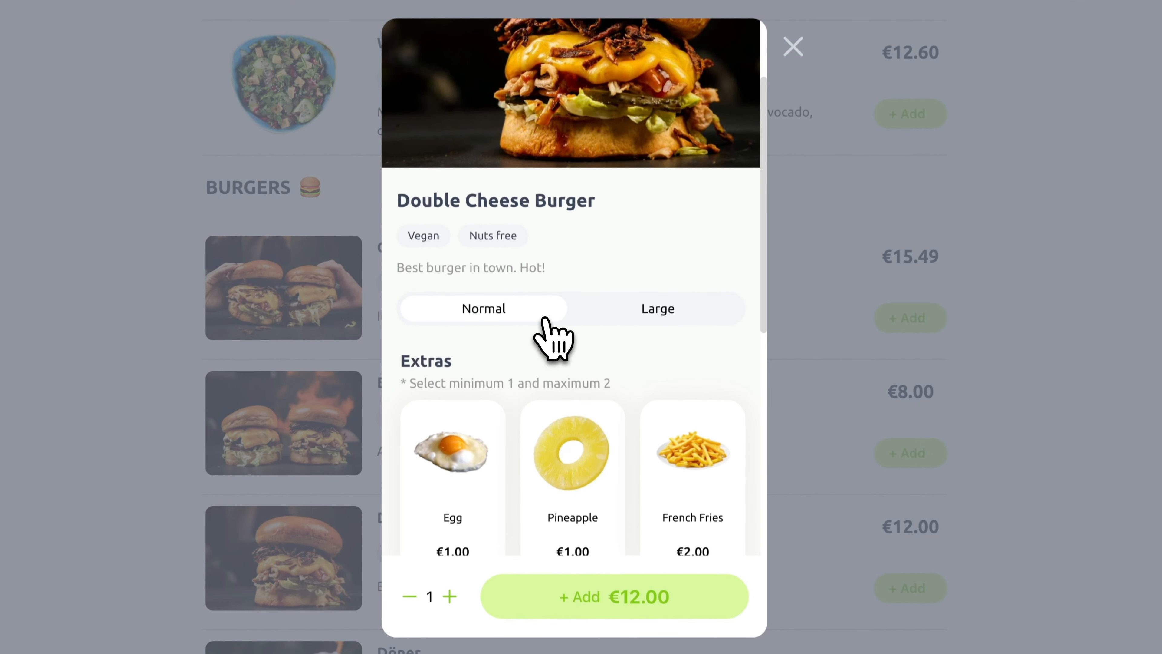
pyautogui.scroll(-1, 668, 389)
pyautogui.click(680, 403)
pyautogui.click(494, 446)
# - Choose Extra Hot spice and Ketchup sauce, then add the €15.00 burger to the basket
pyautogui.scroll(-7, 498, 448)
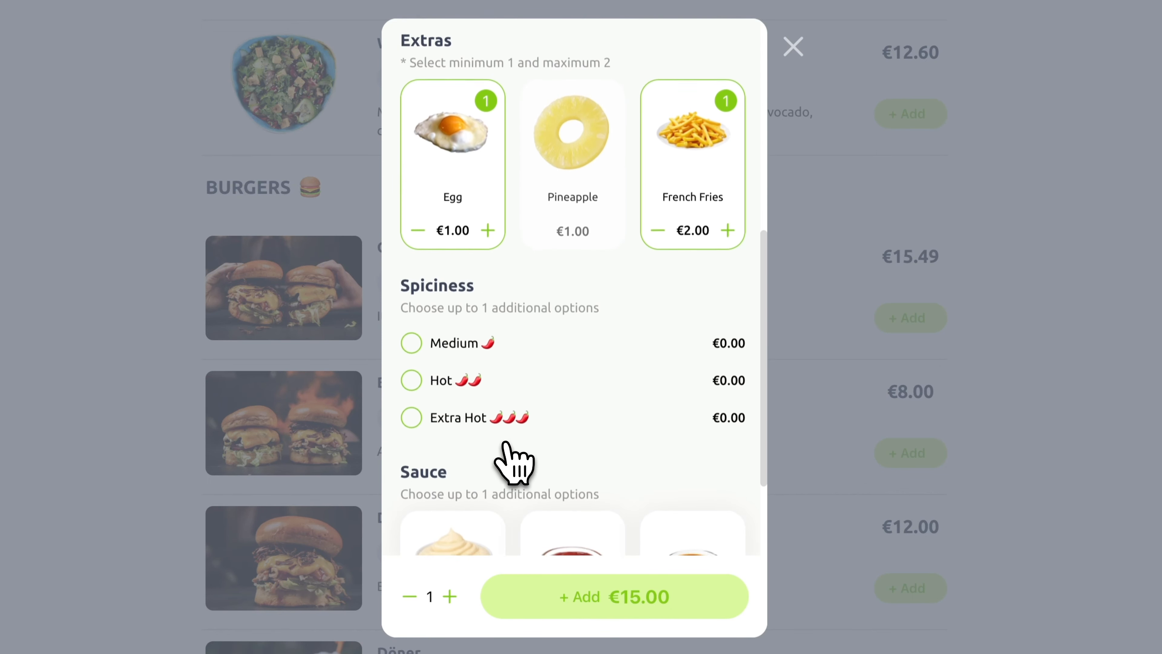
pyautogui.click(463, 353)
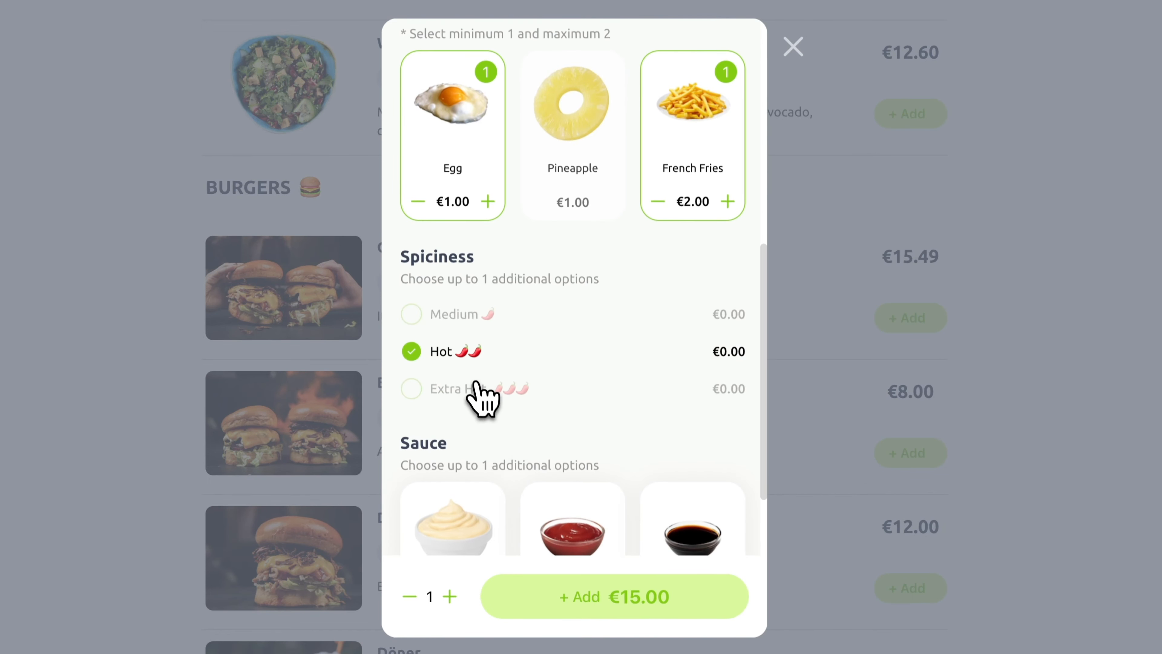
pyautogui.click(479, 389)
pyautogui.scroll(-3, 498, 453)
pyautogui.click(572, 504)
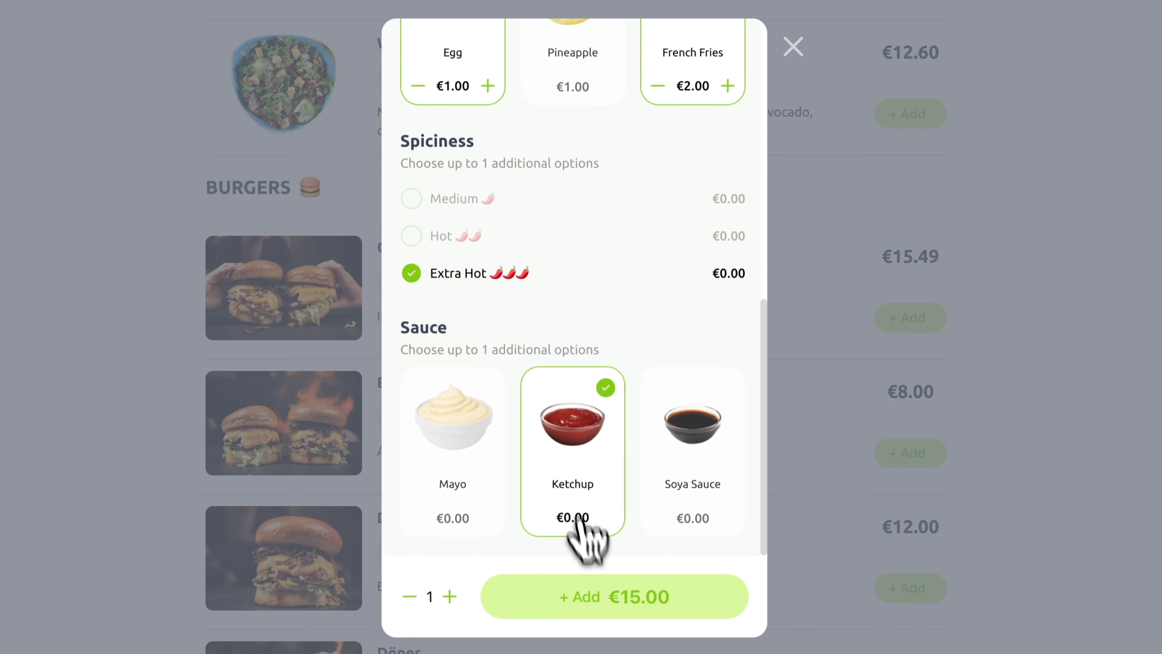
pyautogui.click(605, 606)
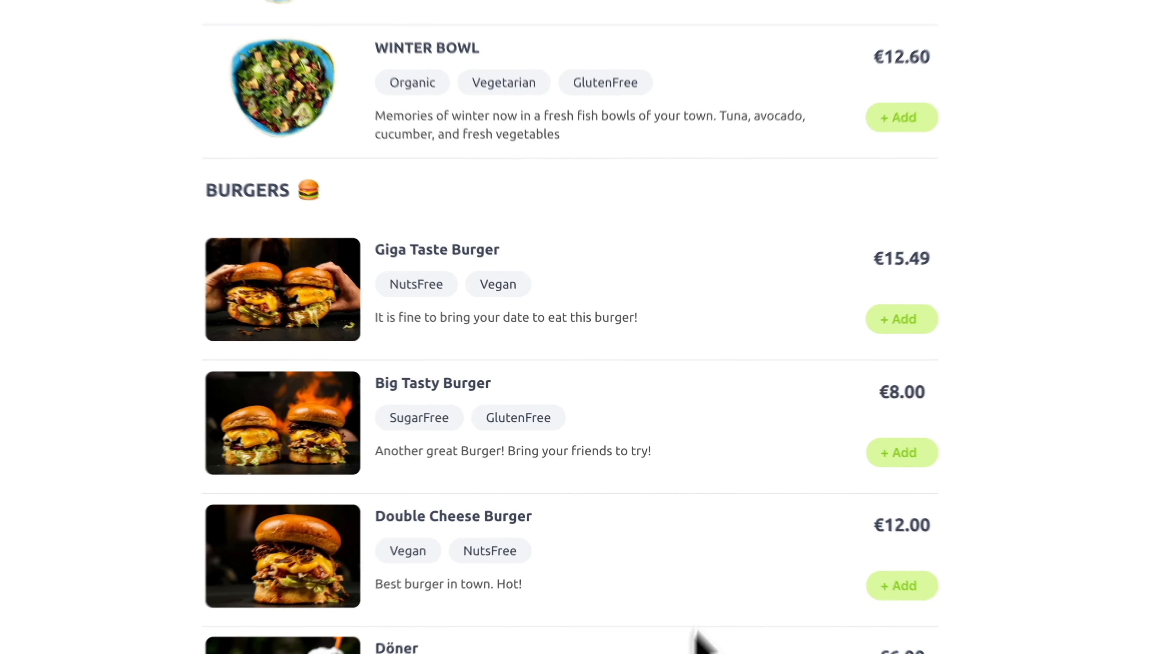
pyautogui.scroll(10, 948, 122)
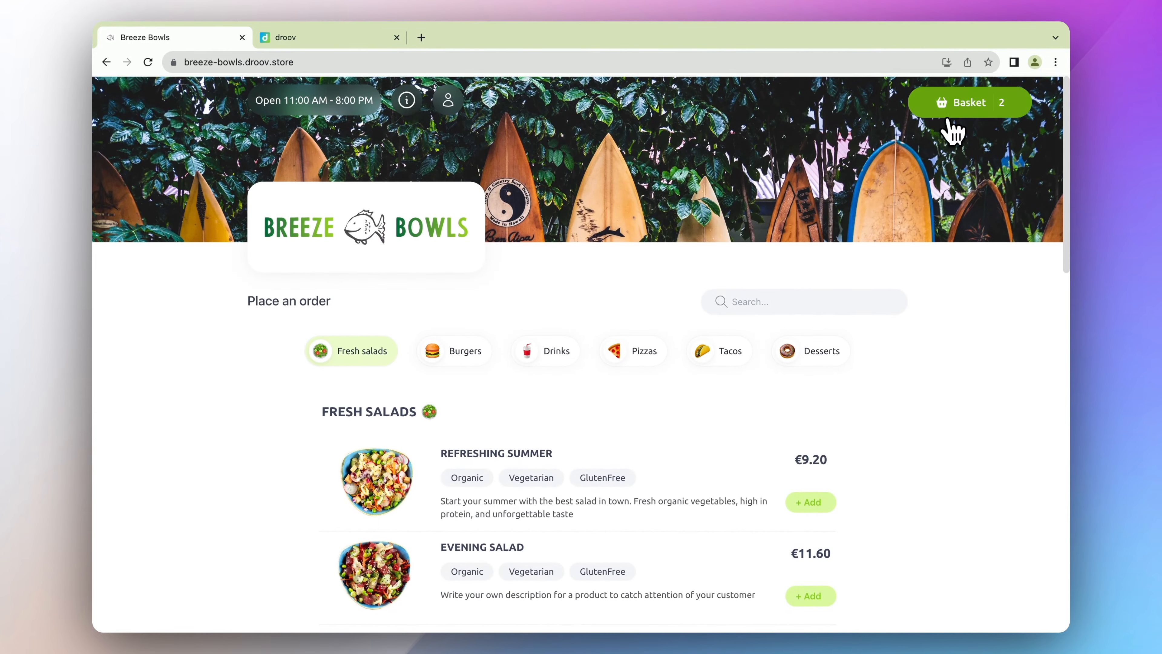
# - Check out the basket as a Pick-up order at the Breeze Bowls address, reaching Confirm and pay
pyautogui.click(950, 114)
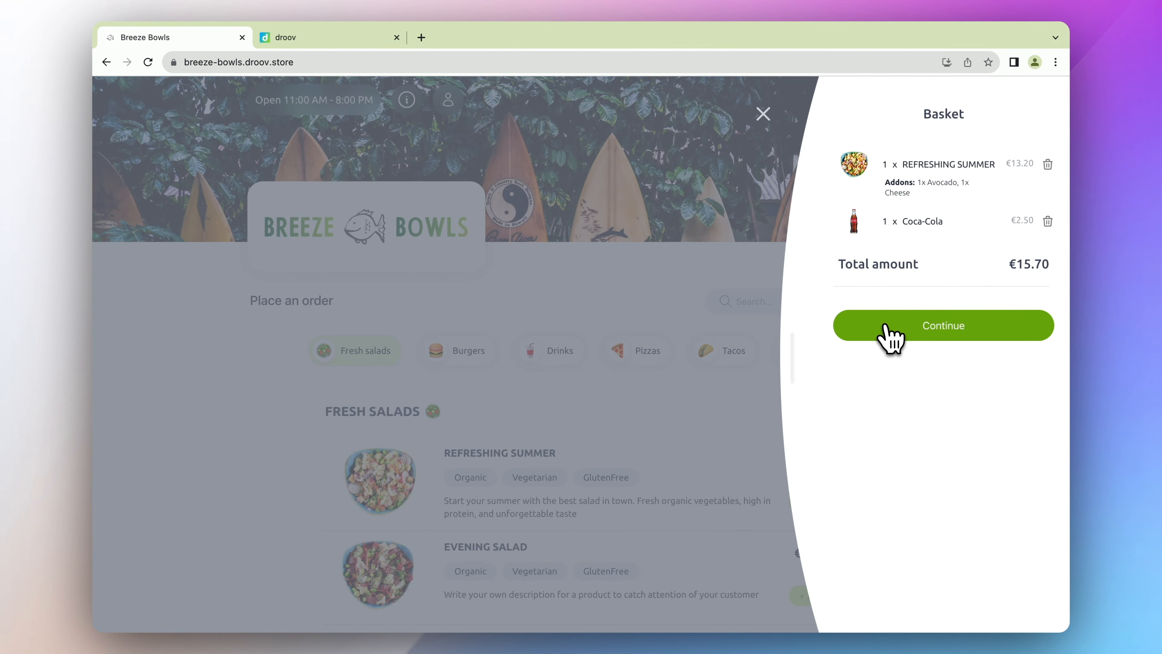
pyautogui.click(890, 337)
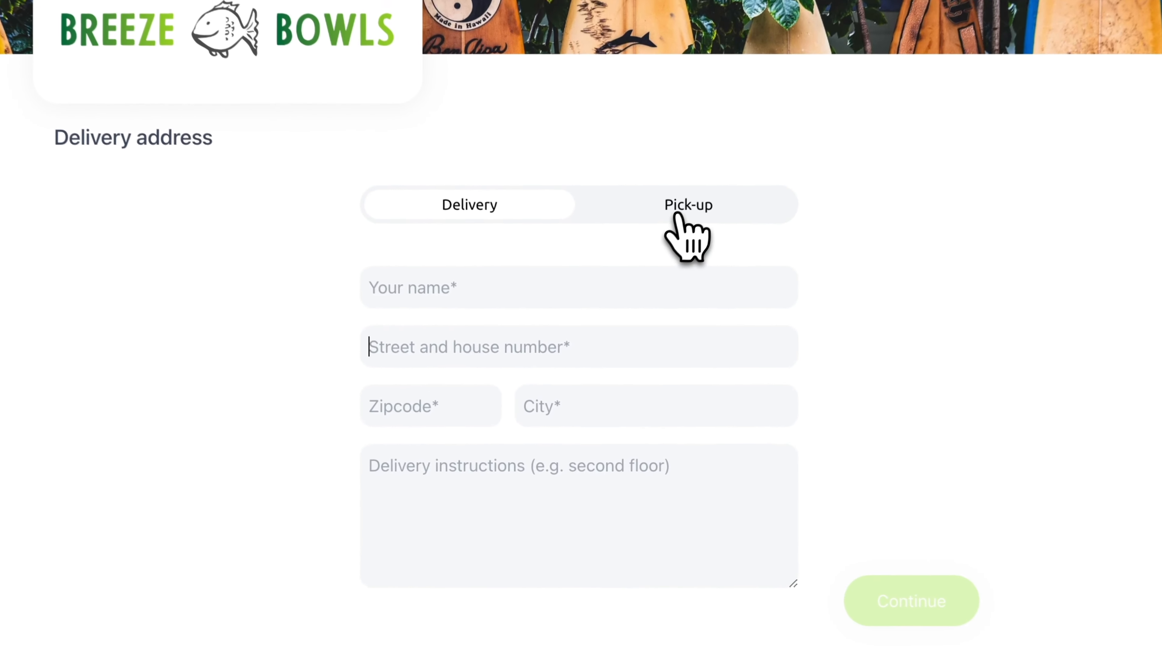
pyautogui.click(675, 334)
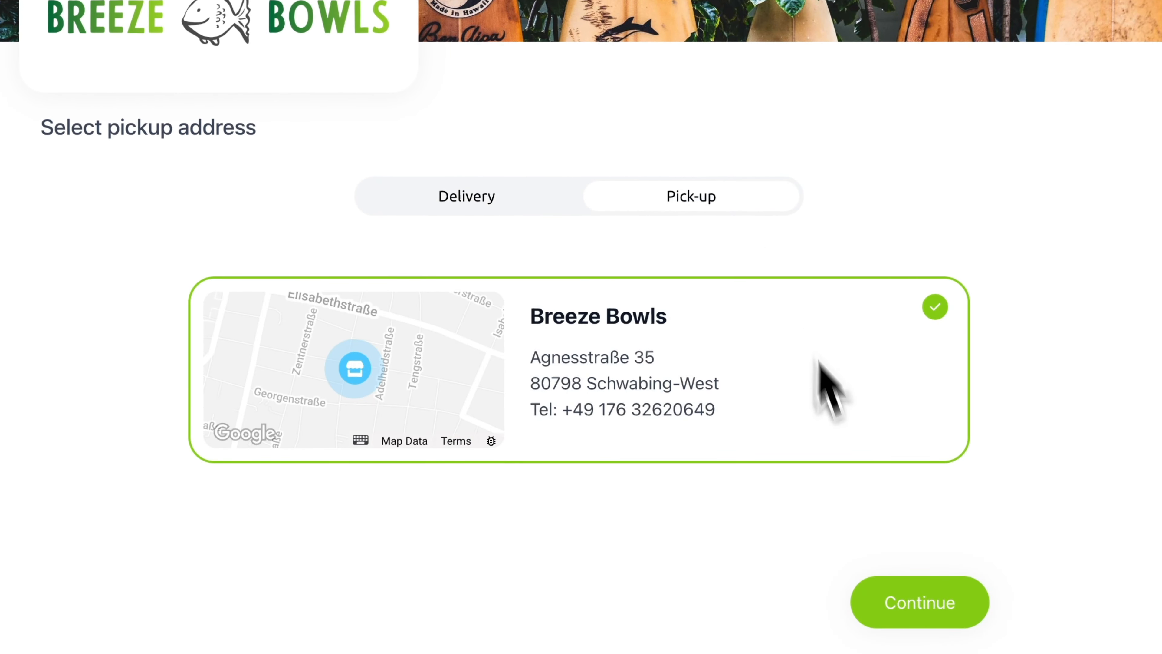
pyautogui.click(910, 605)
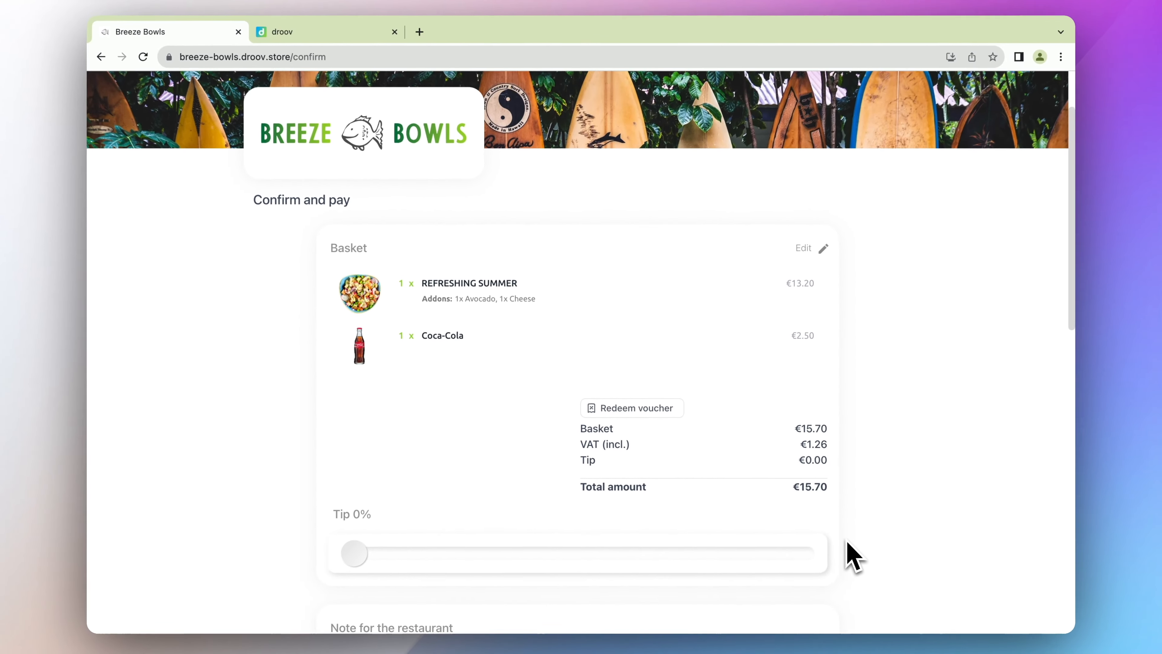
pyautogui.scroll(-3, 881, 556)
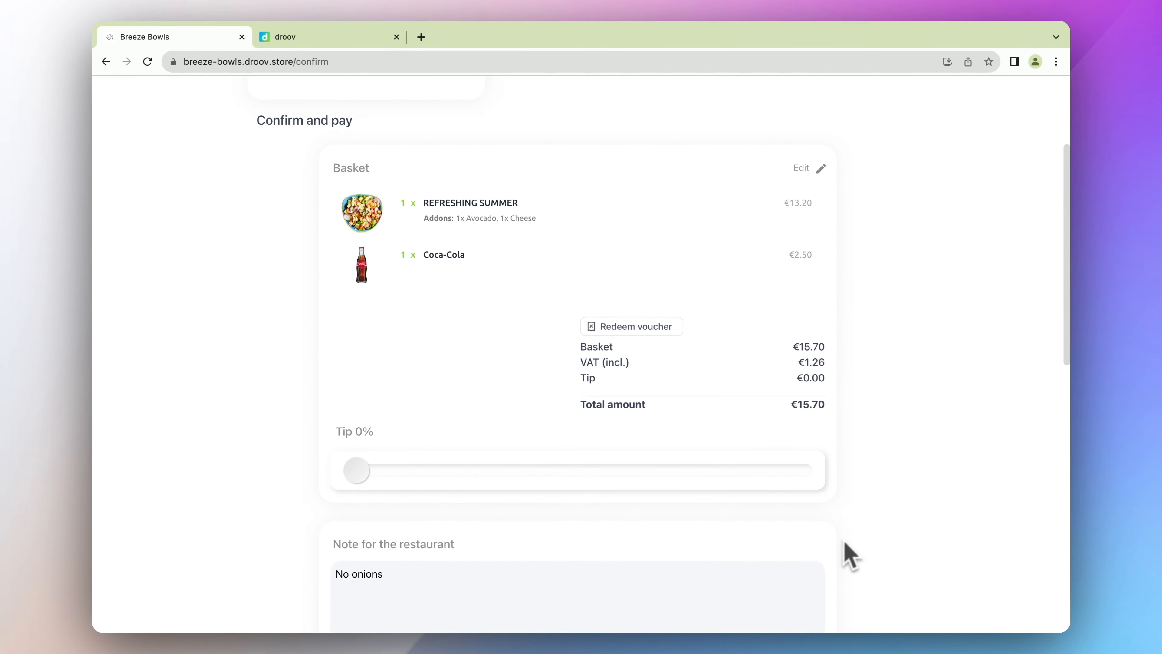
# - Leave the voucher unredeemed and set a 10% tip, bringing the total to €17.27
pyautogui.click(637, 316)
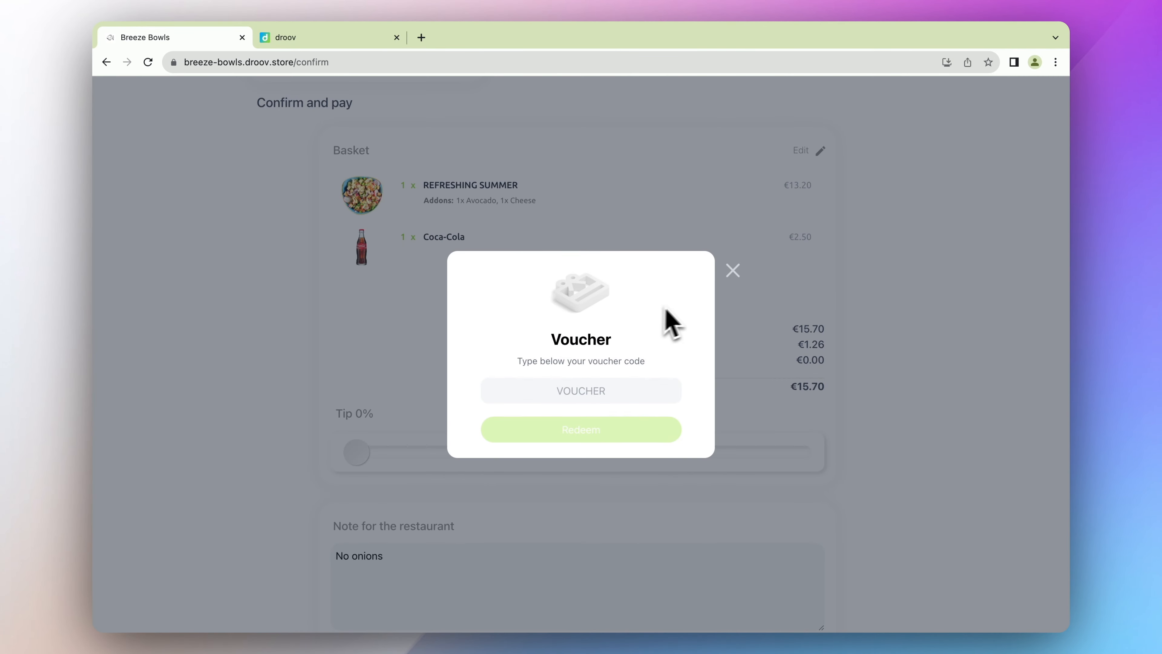
pyautogui.click(737, 274)
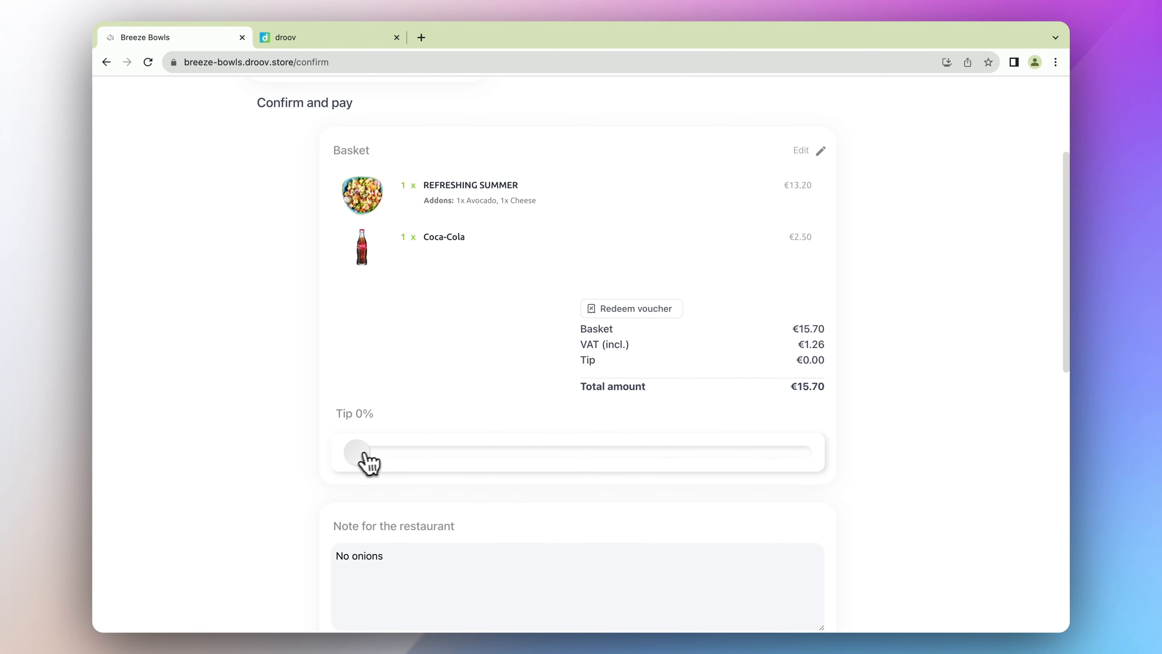
pyautogui.moveTo(364, 453); pyautogui.dragTo(378, 455)
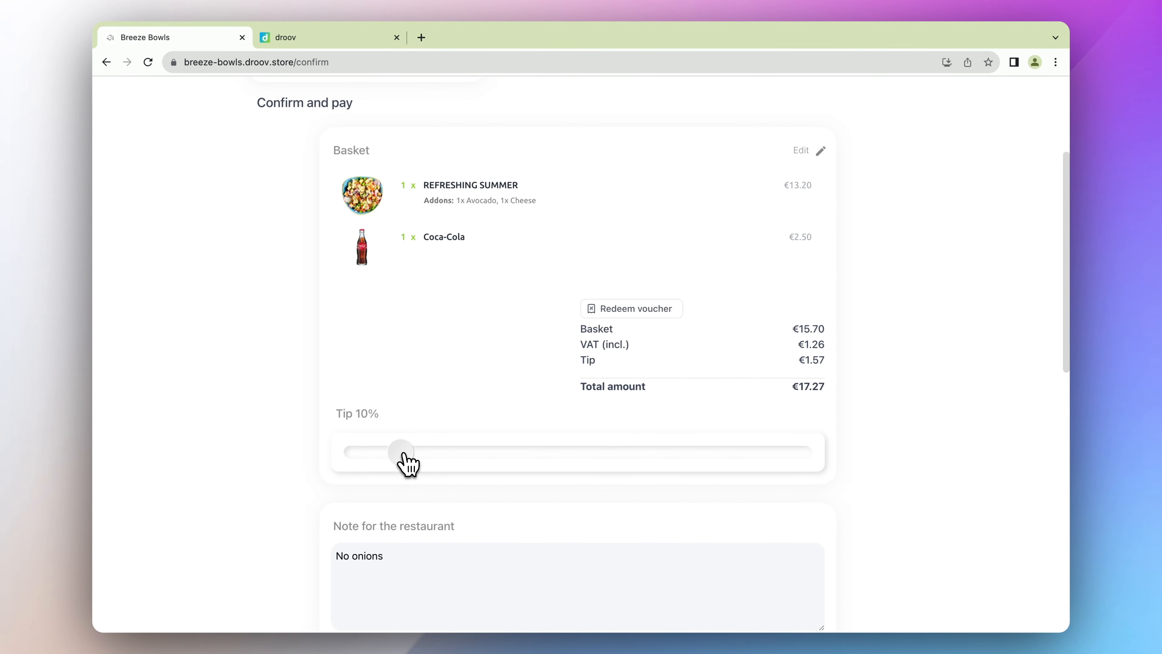
pyautogui.scroll(-3, 404, 458)
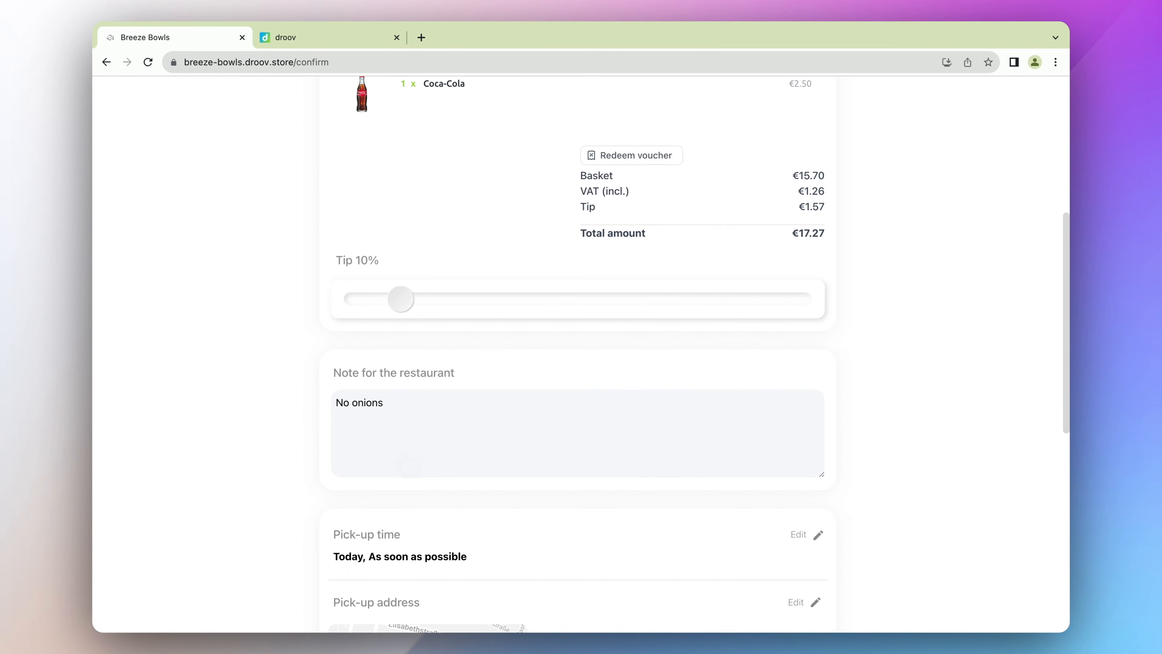
pyautogui.click(431, 414)
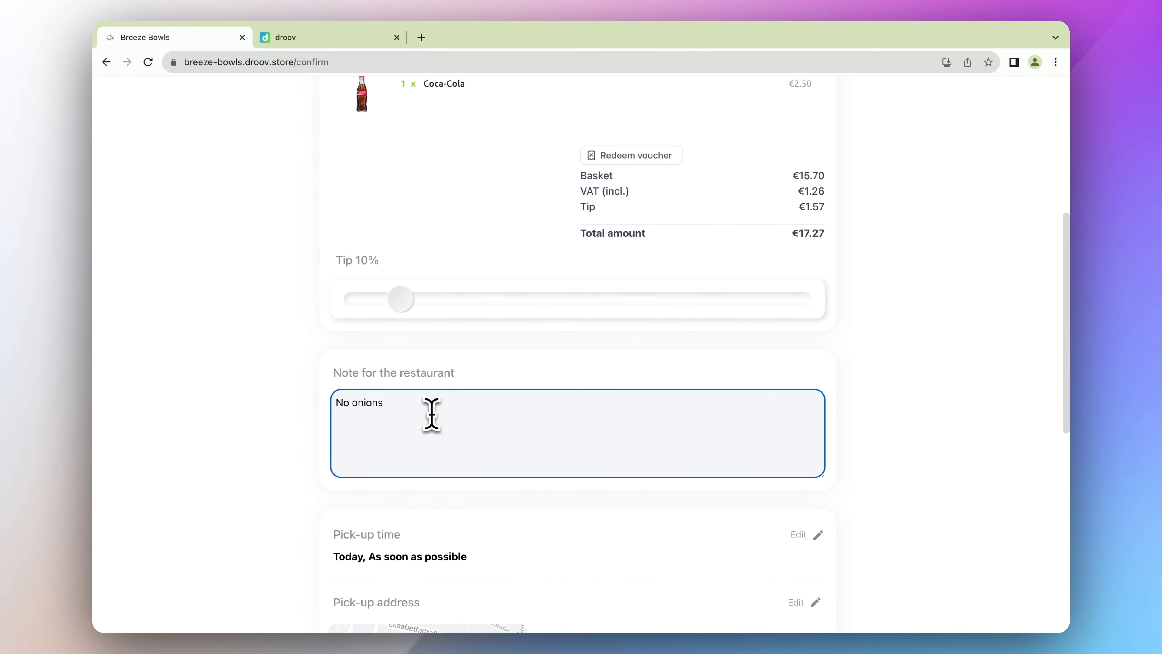
# - Keep the pick-up time at As soon as possible and confirm it
pyautogui.scroll(-5, 431, 414)
pyautogui.click(797, 266)
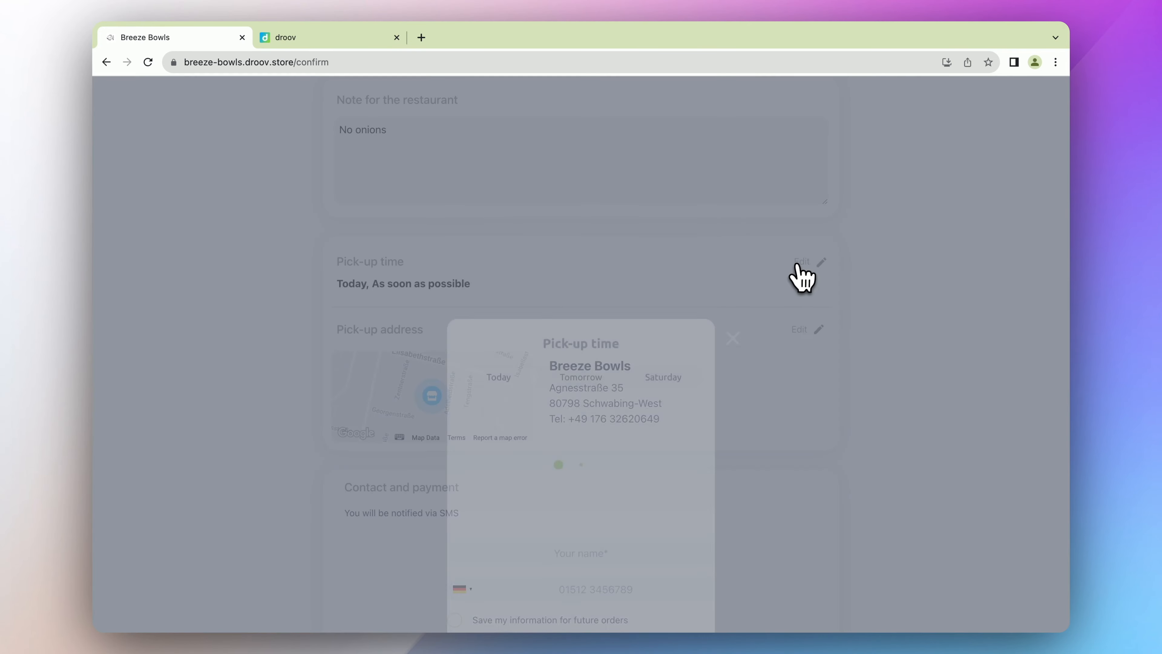
pyautogui.click(636, 336)
pyautogui.click(637, 280)
pyautogui.click(639, 287)
pyautogui.click(639, 287)
pyautogui.click(619, 515)
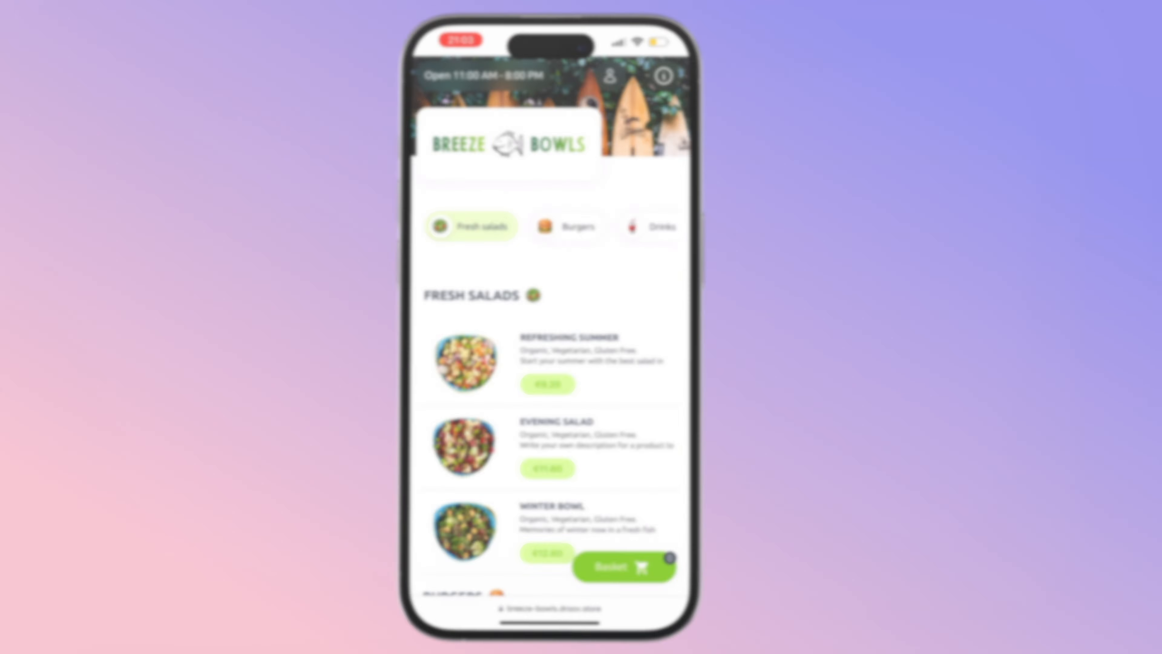
# - On the phone, open the Giga Taste Burger and choose the Large size
pyautogui.scroll(-3, 551, 349)
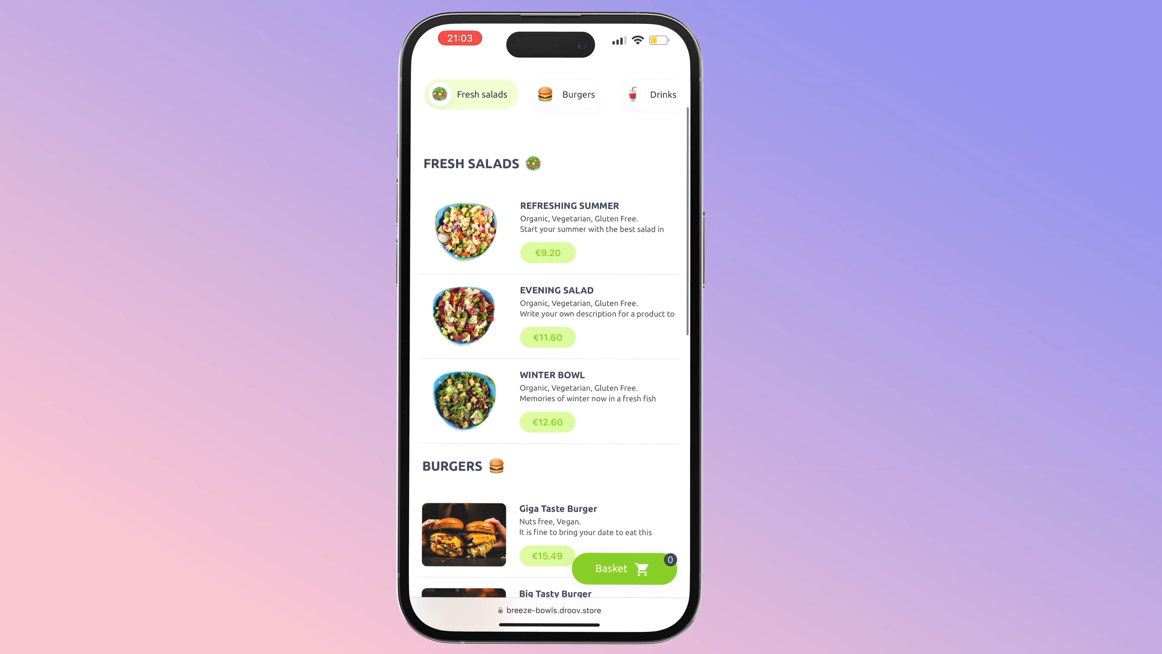
pyautogui.scroll(-6, 550, 348)
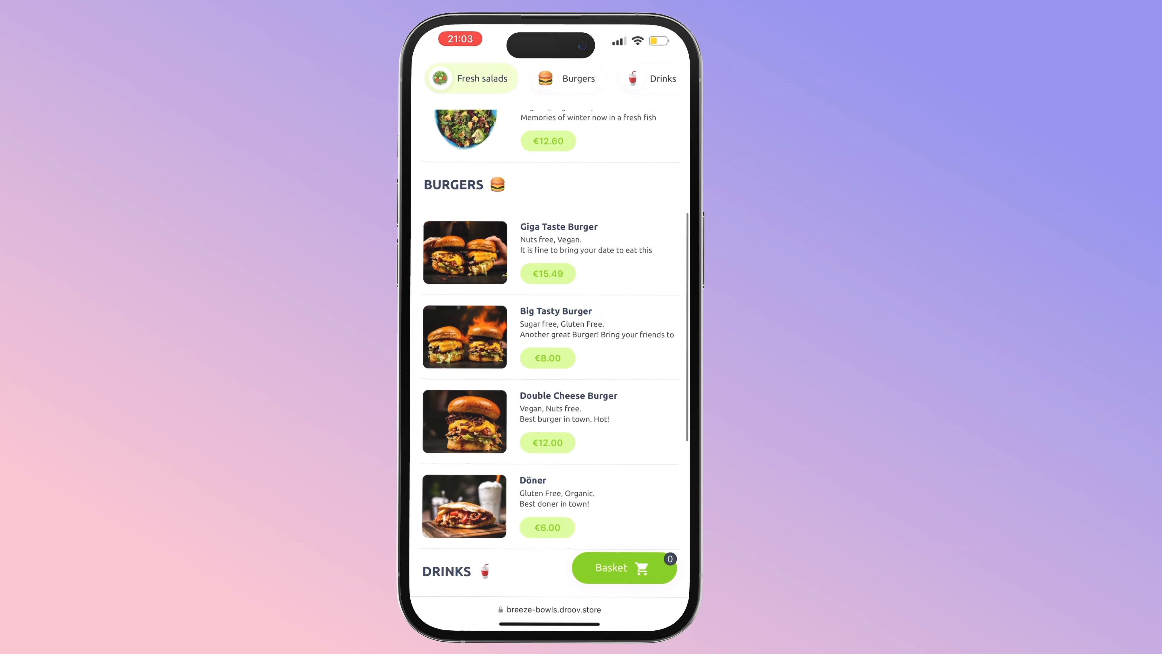
pyautogui.click(551, 252)
pyautogui.click(614, 411)
pyautogui.scroll(-3, 551, 412)
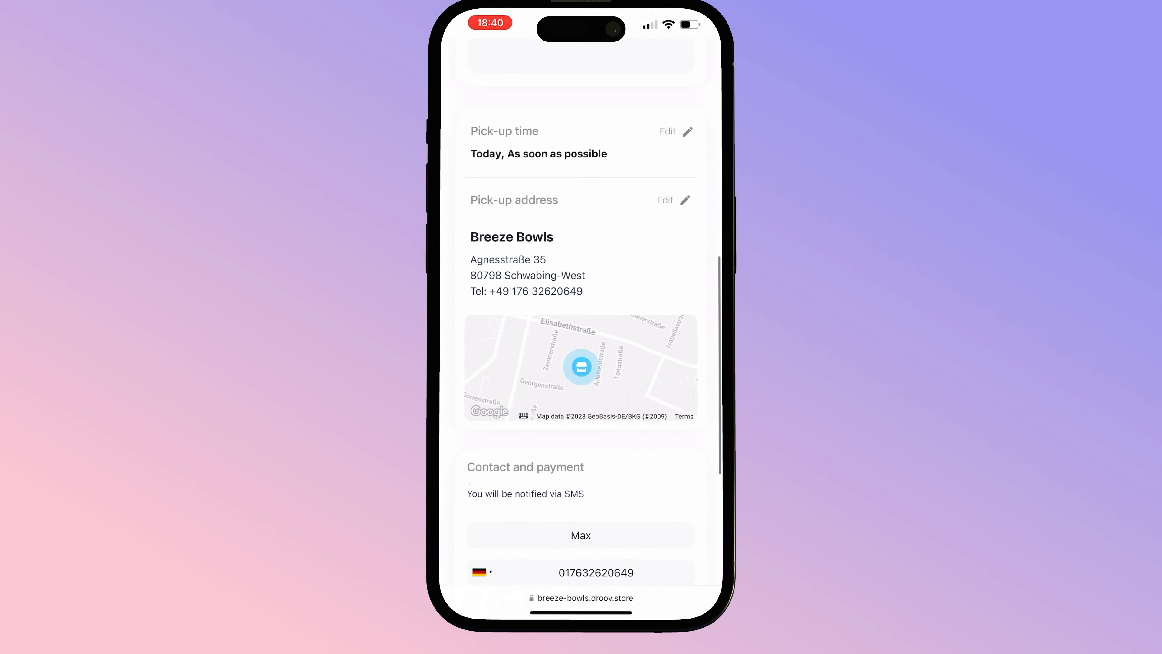
pyautogui.scroll(-5, 581, 321)
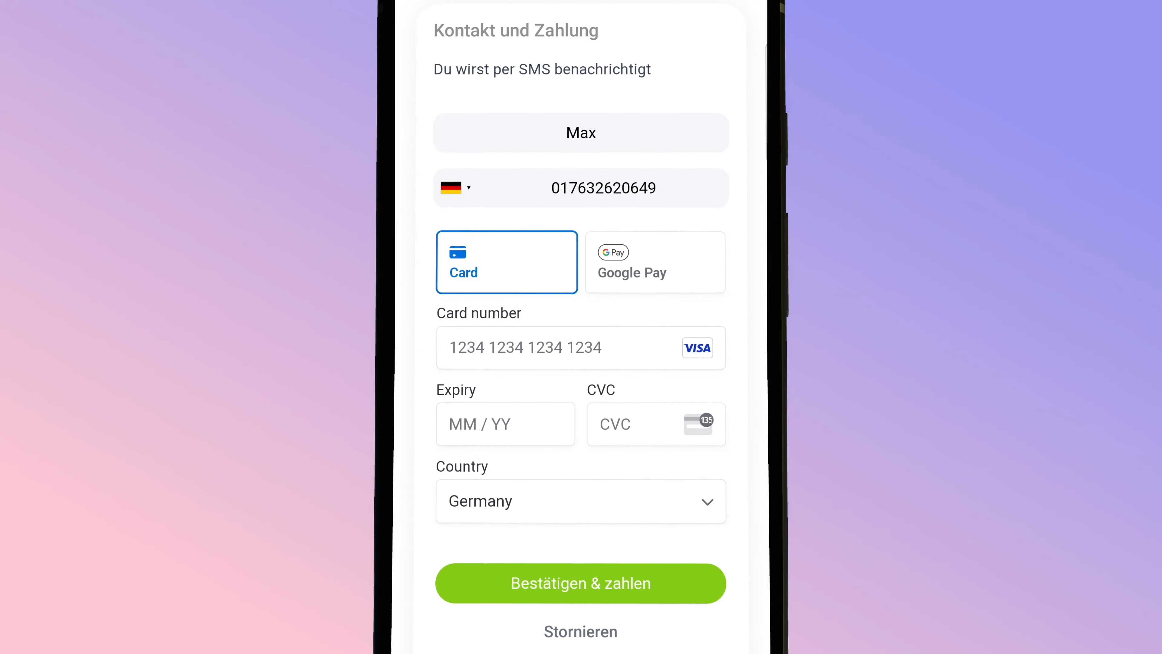
# - Pay for the pick-up order with Google Pay and view its order status page
pyautogui.moveTo(749, 415); pyautogui.dragTo(750, 345)
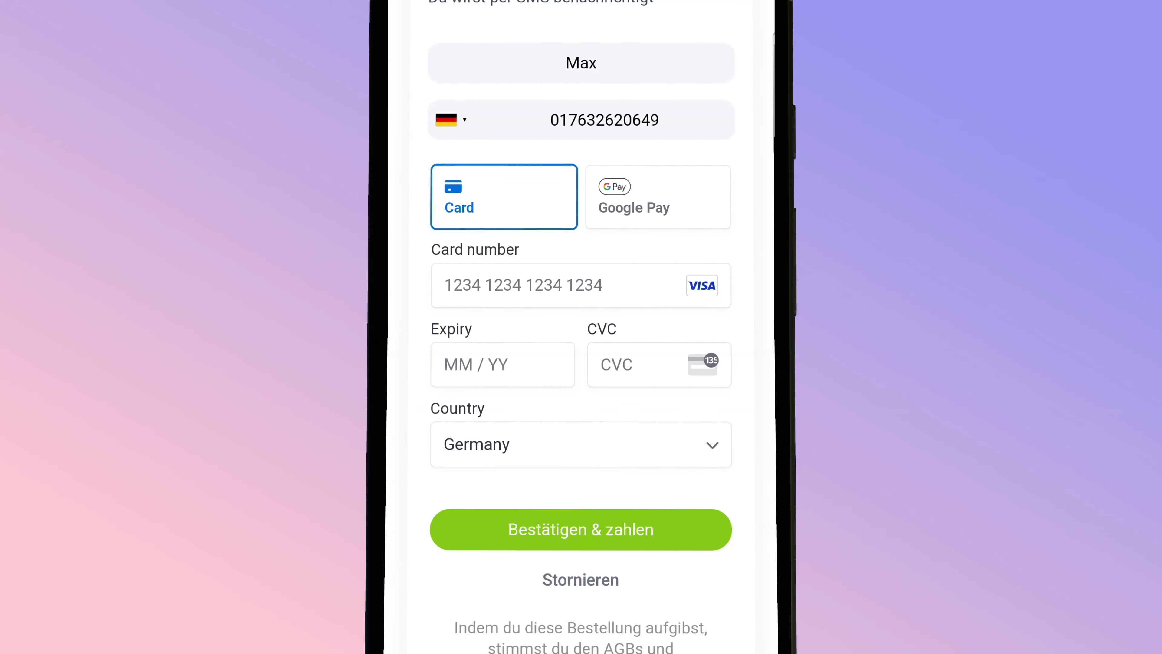
pyautogui.click(681, 208)
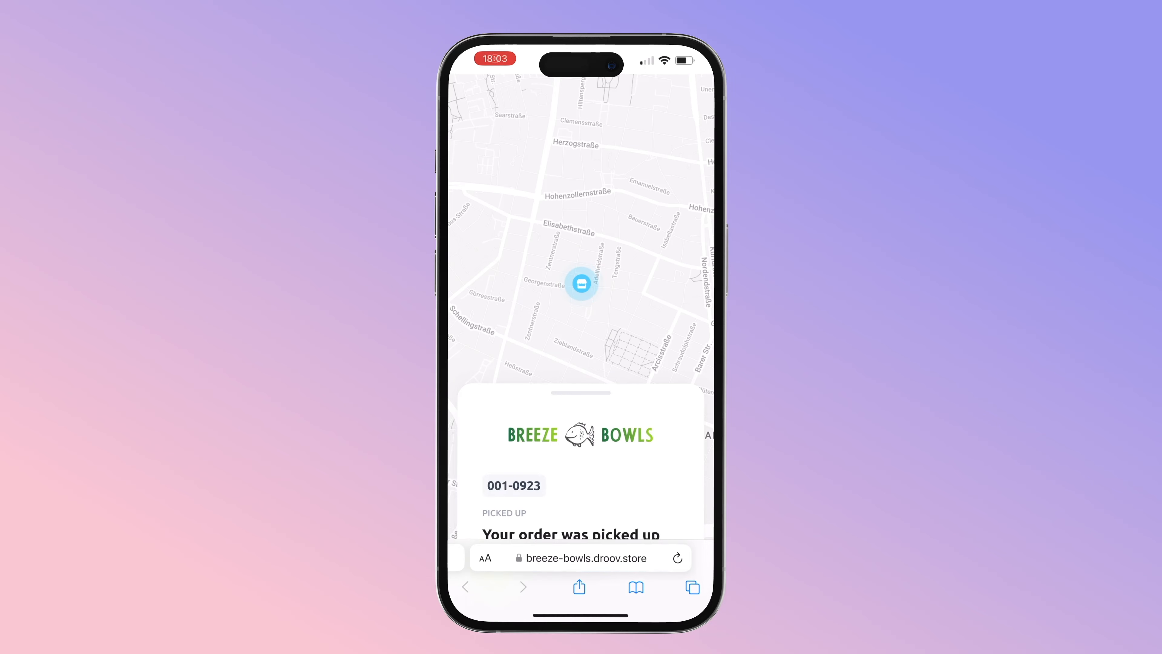
pyautogui.scroll(-4, 581, 435)
pyautogui.scroll(-3, 581, 344)
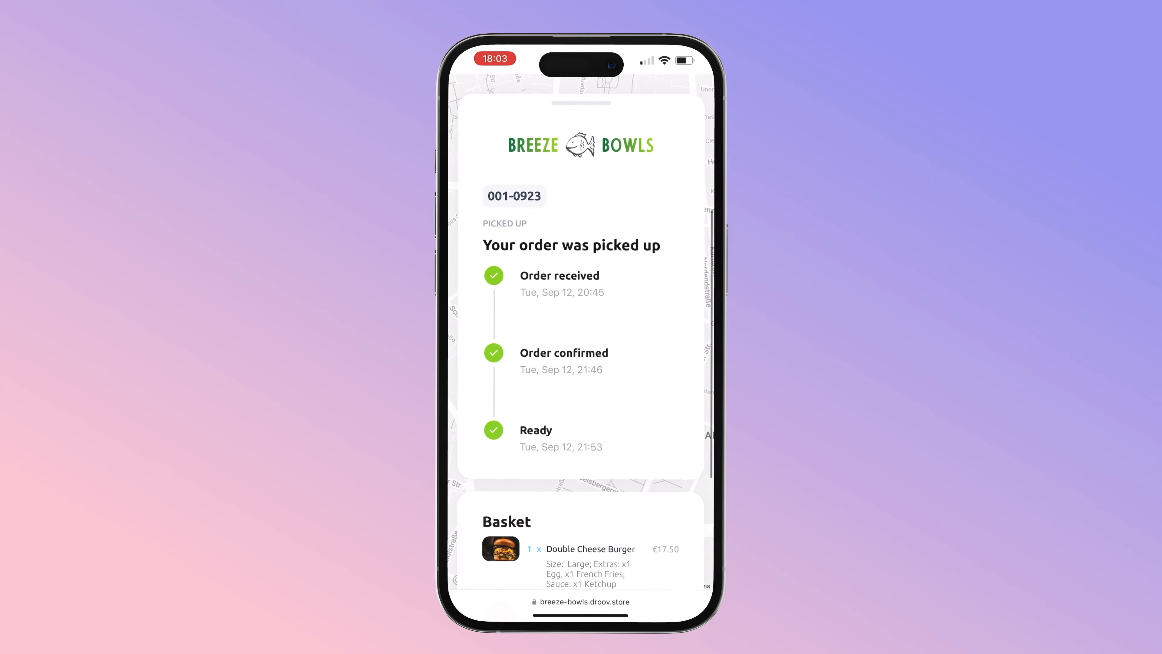
pyautogui.scroll(-3, 581, 343)
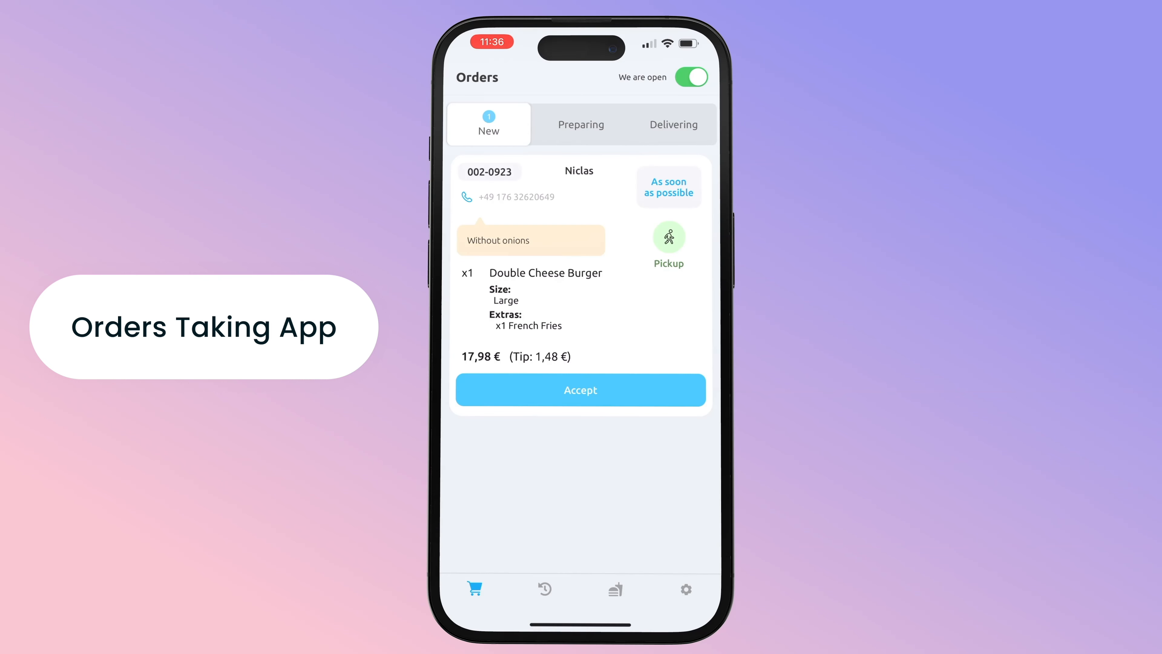
# - Accept the burger order with a 10-minute prep time, view Preparing, then mark a zone corner near Old Town
pyautogui.click(581, 390)
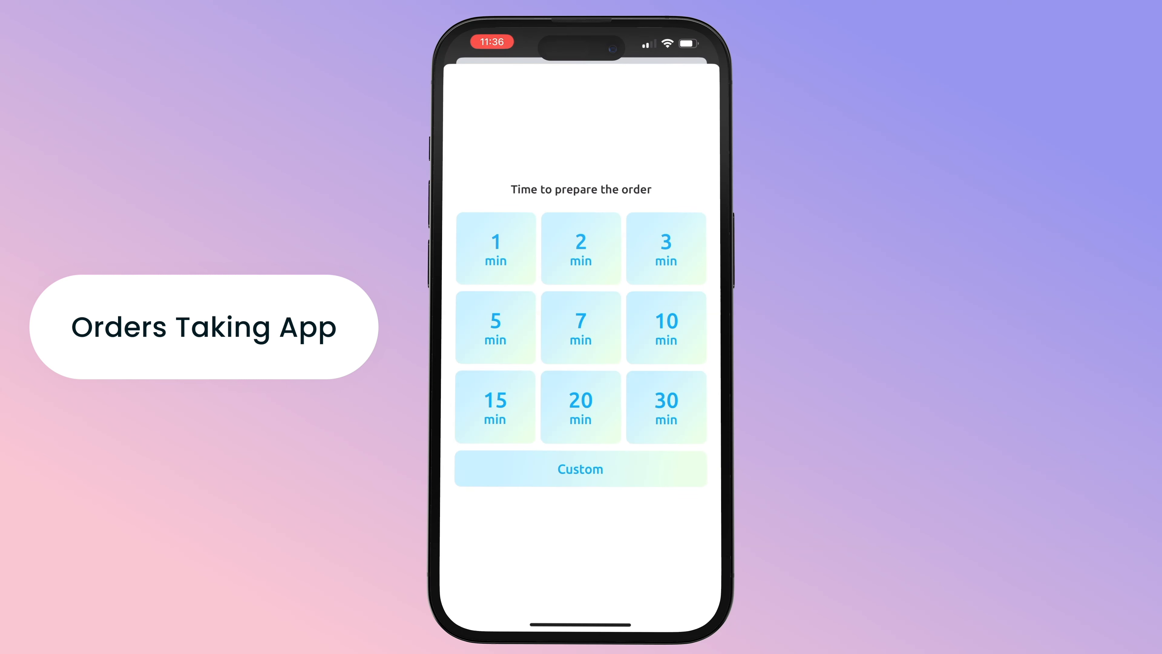
pyautogui.click(666, 328)
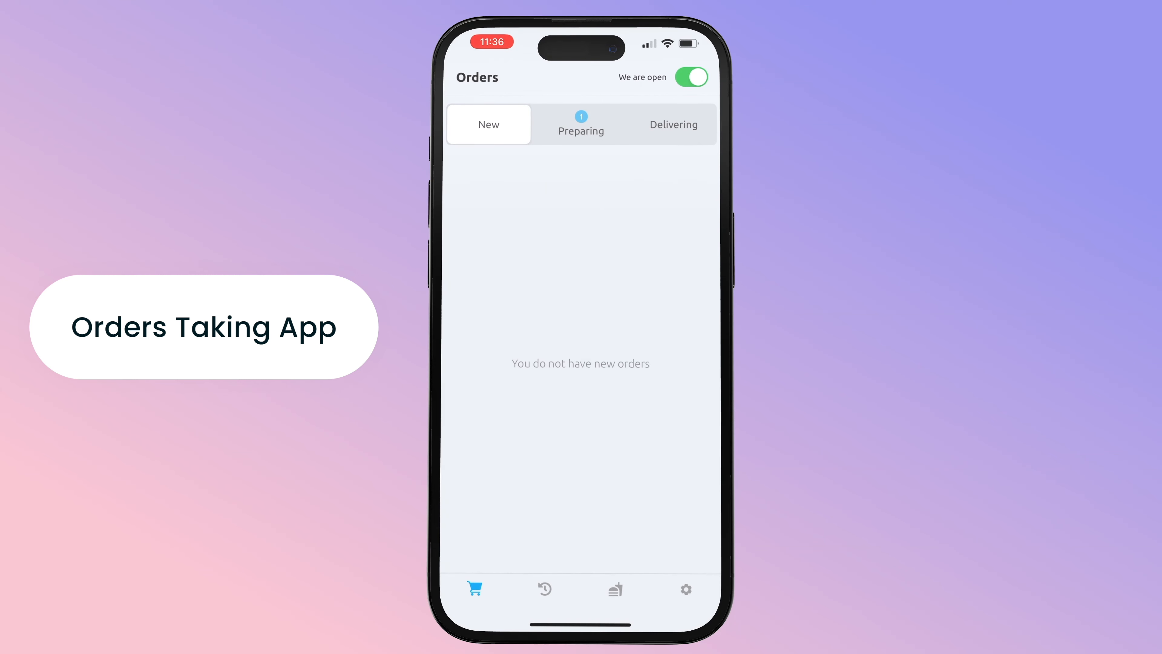
pyautogui.moveTo(663, 321); pyautogui.dragTo(495, 320)
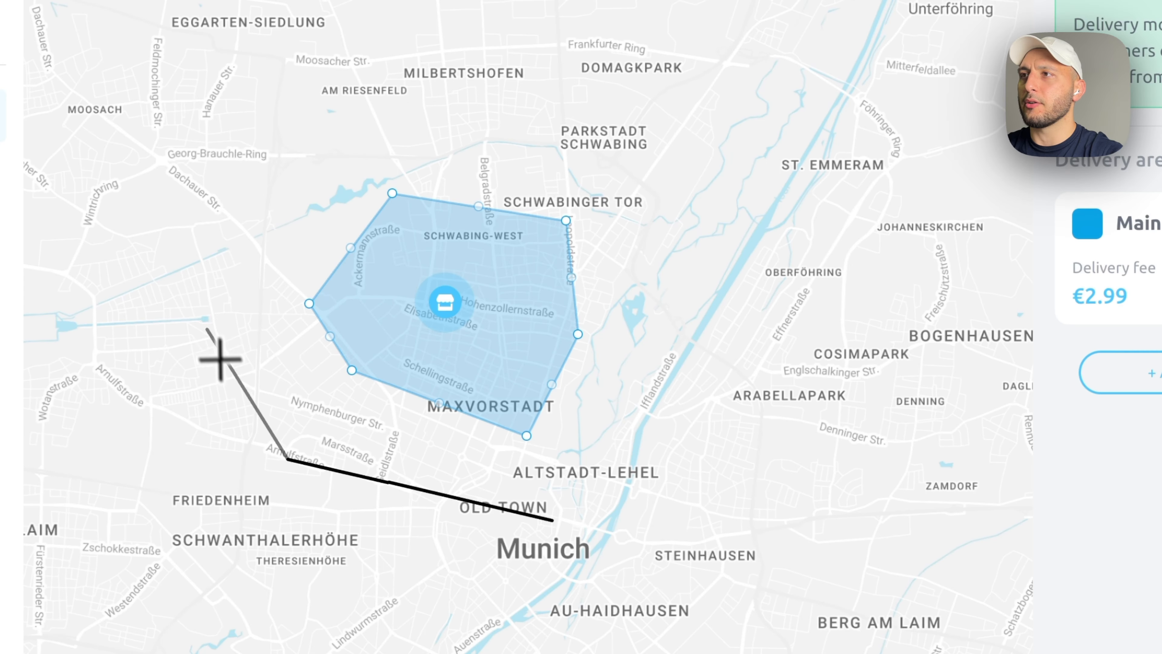
pyautogui.click(201, 301)
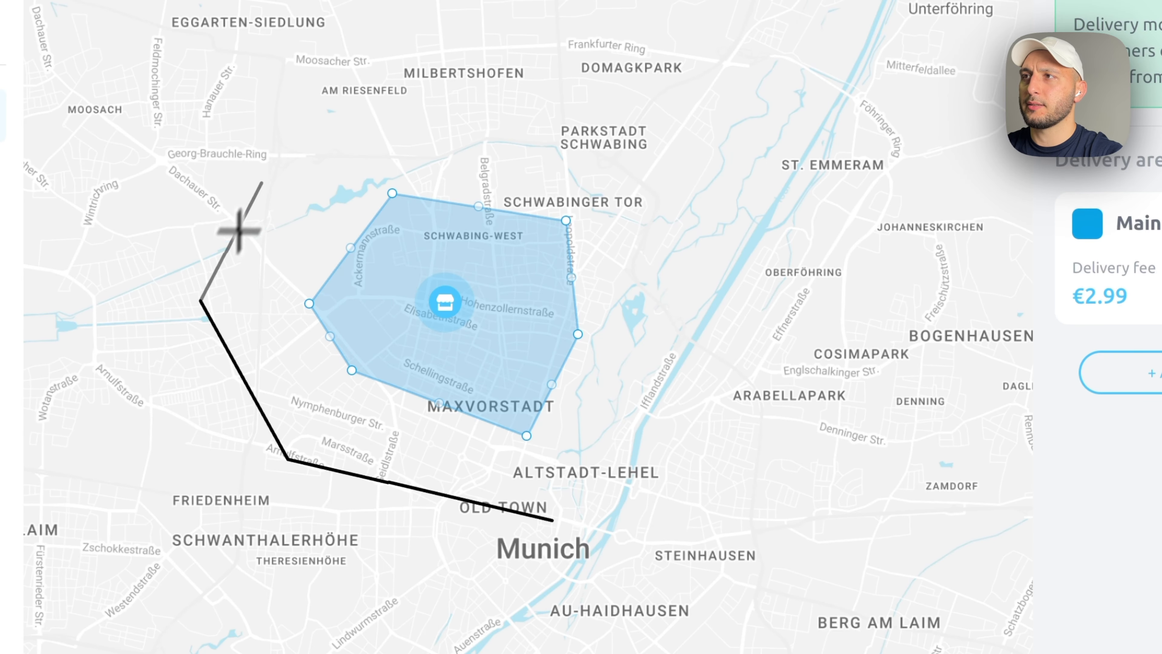
# - Add zone corners near Am Riesenfeld, to the north-east and east, closing the larger zone outline
pyautogui.click(339, 110)
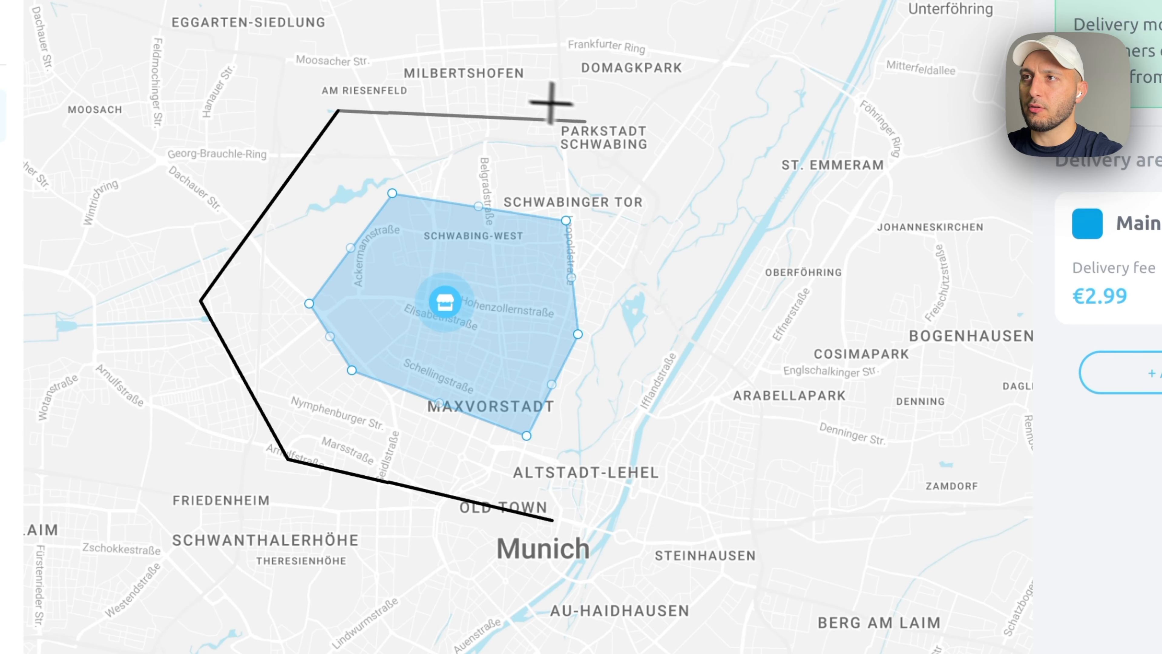
pyautogui.click(633, 141)
pyautogui.click(669, 329)
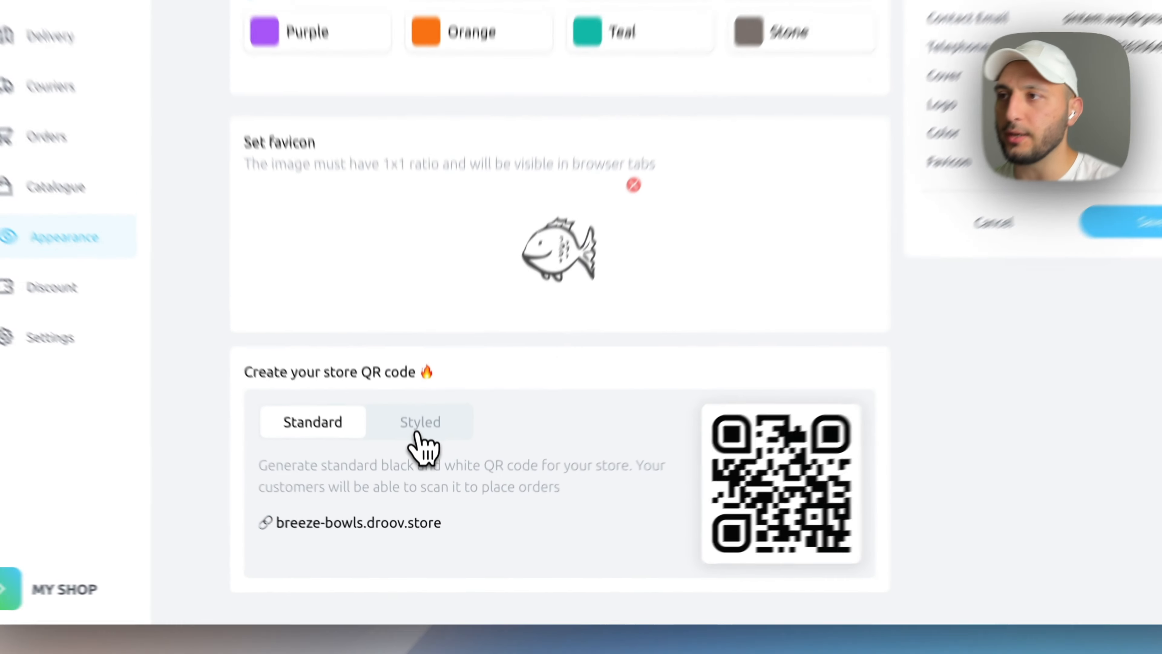
# - Choose the Styled store QR code with the Breeze Bowls logo and generate it
pyautogui.click(419, 428)
pyautogui.click(295, 400)
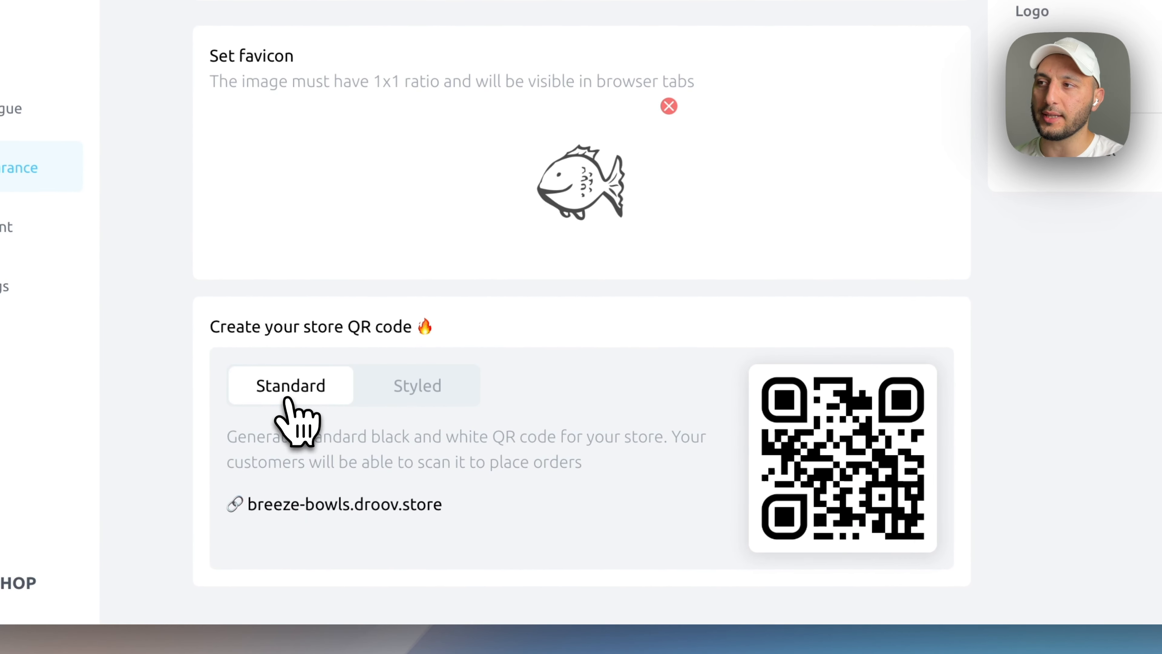
pyautogui.click(422, 399)
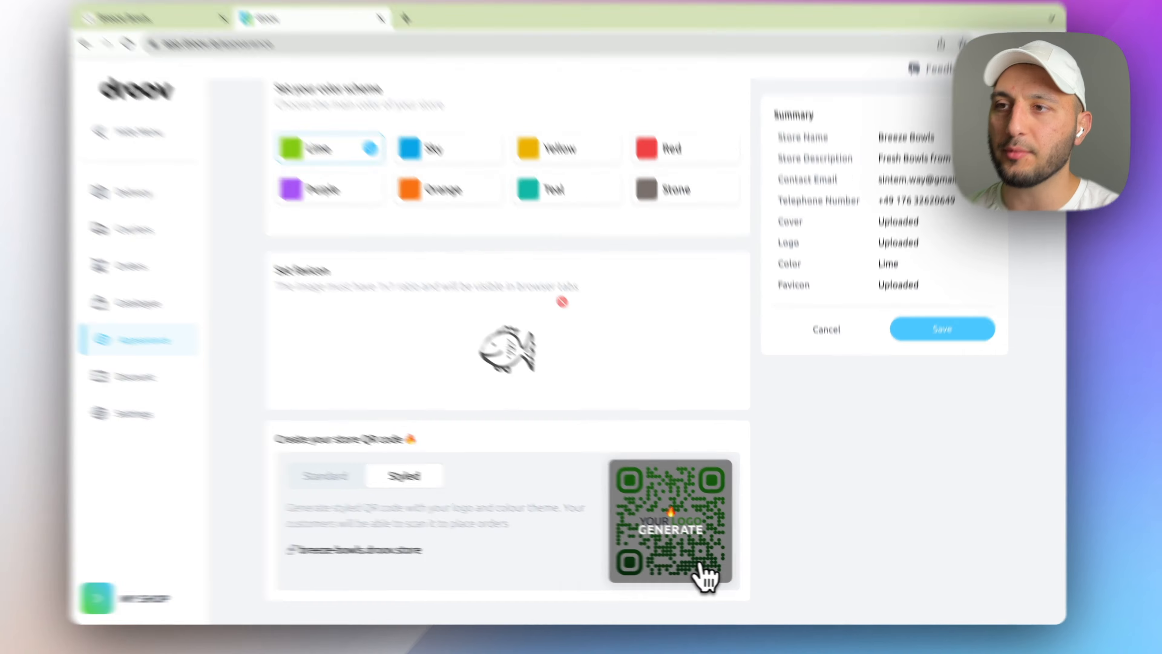
pyautogui.click(860, 485)
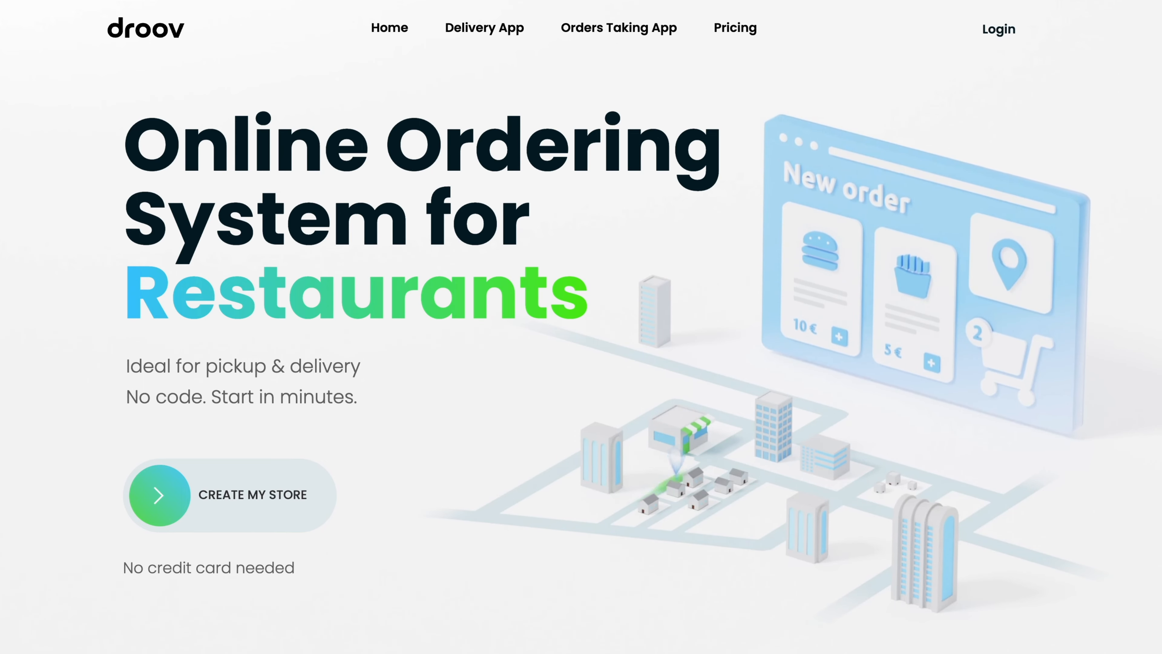
pyautogui.scroll(-10, 581, 326)
pyautogui.scroll(-1, 581, 327)
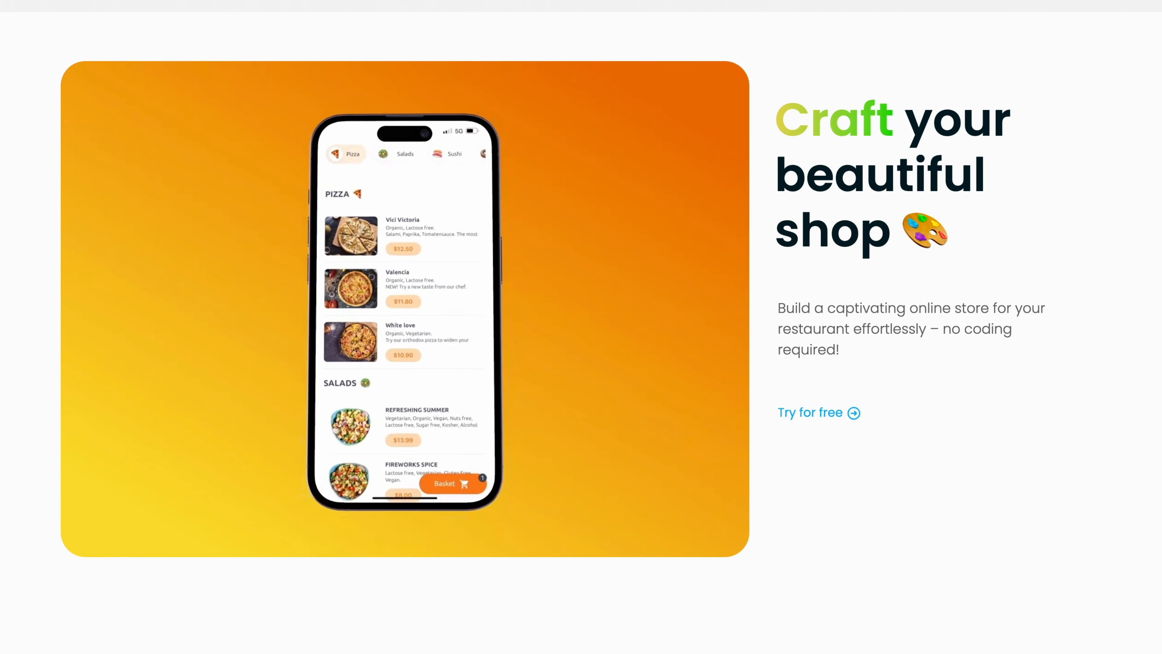
pyautogui.scroll(-10, 581, 327)
pyautogui.scroll(-4, 582, 326)
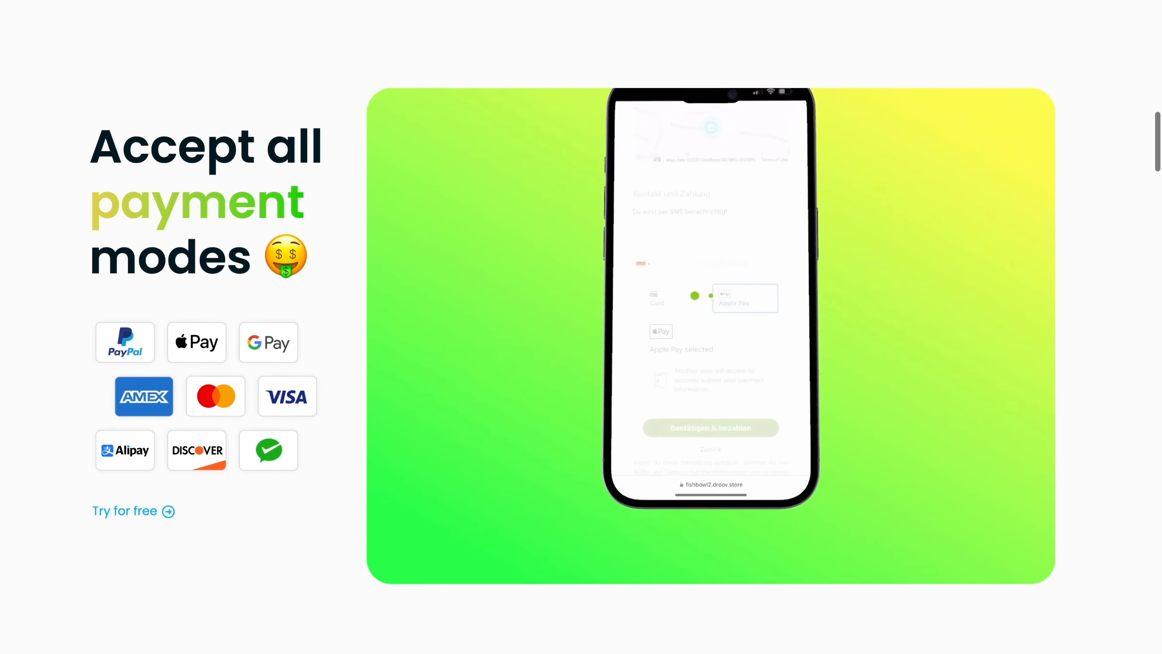
pyautogui.scroll(-12, 582, 327)
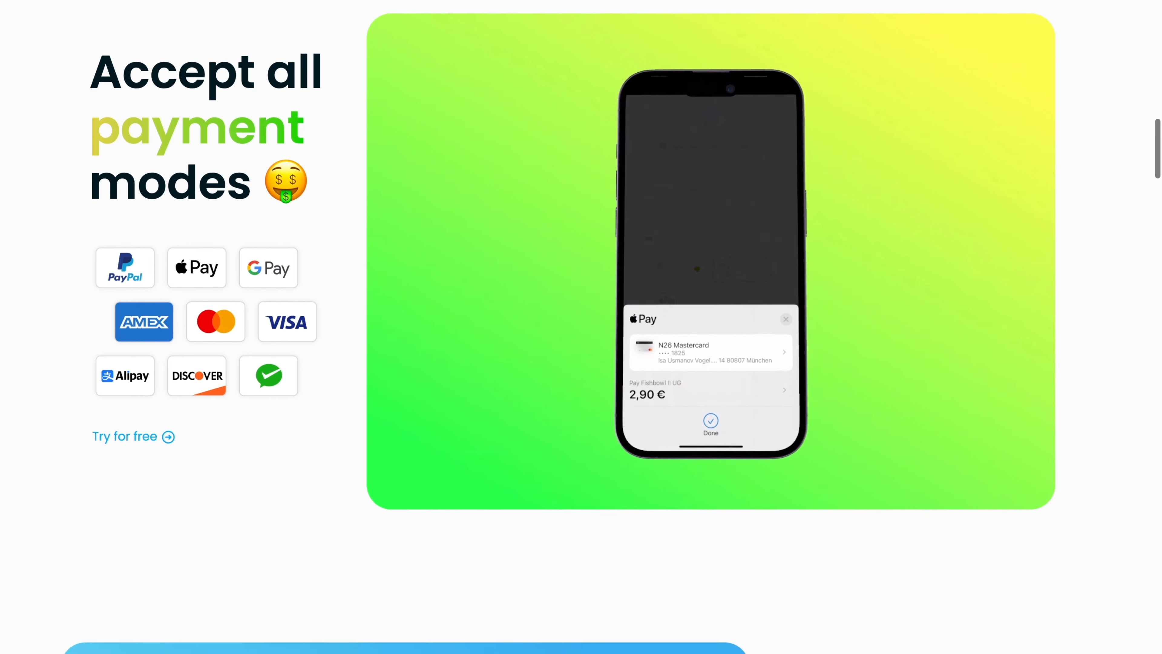
pyautogui.scroll(-1, 582, 327)
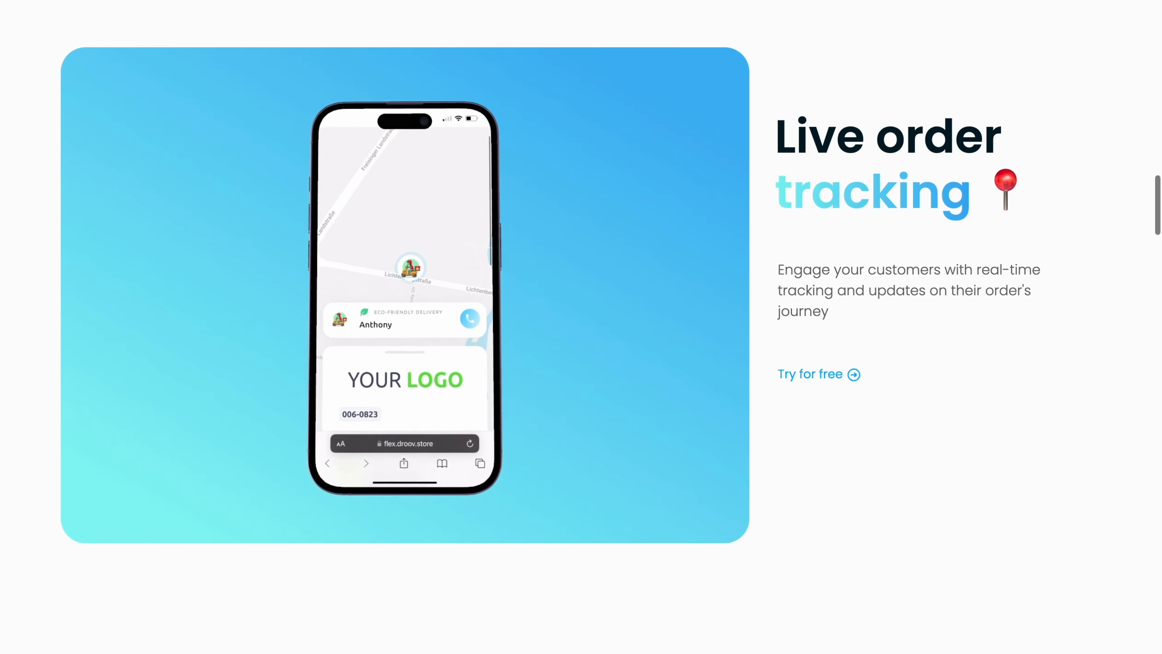
pyautogui.scroll(-1, 581, 327)
pyautogui.scroll(-13, 582, 327)
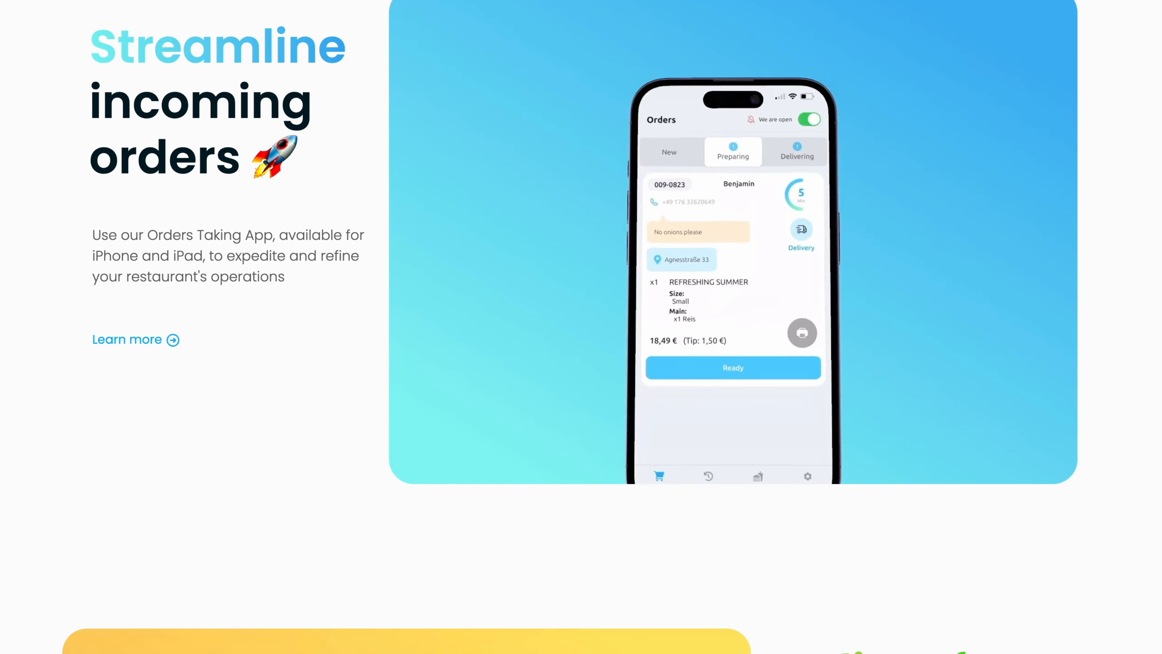
pyautogui.scroll(-11, 581, 327)
pyautogui.scroll(2, 581, 327)
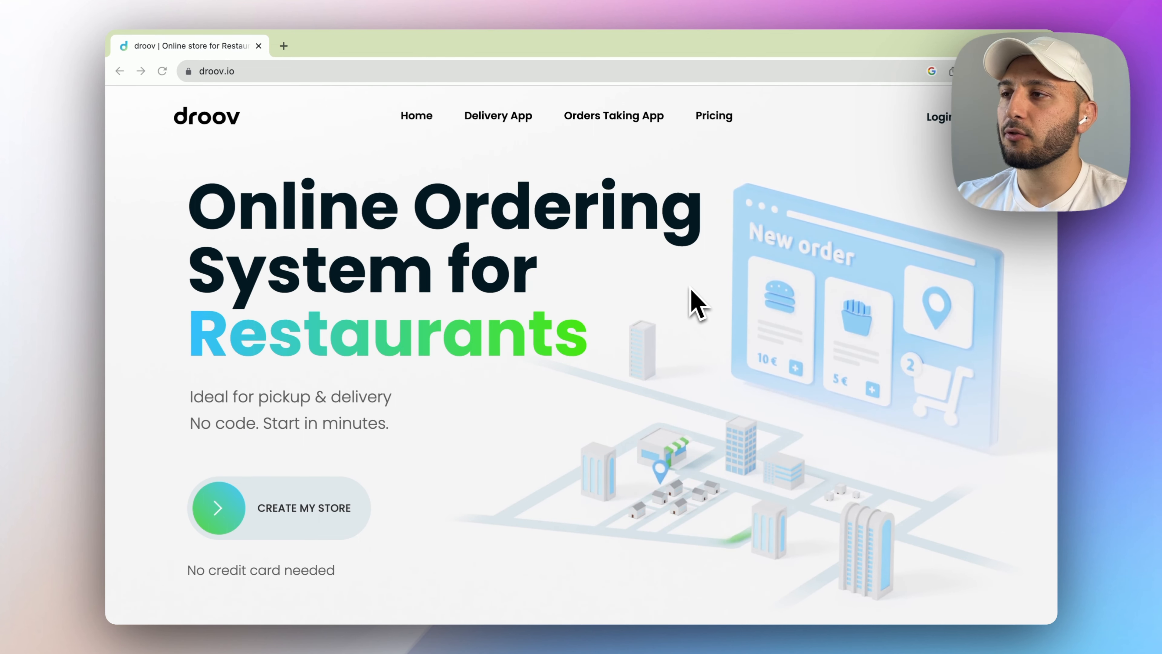
# - Create a store named Breeze Bowls at breeze-bowls.droov.store, enter the store's phone number, and continue
pyautogui.click(307, 509)
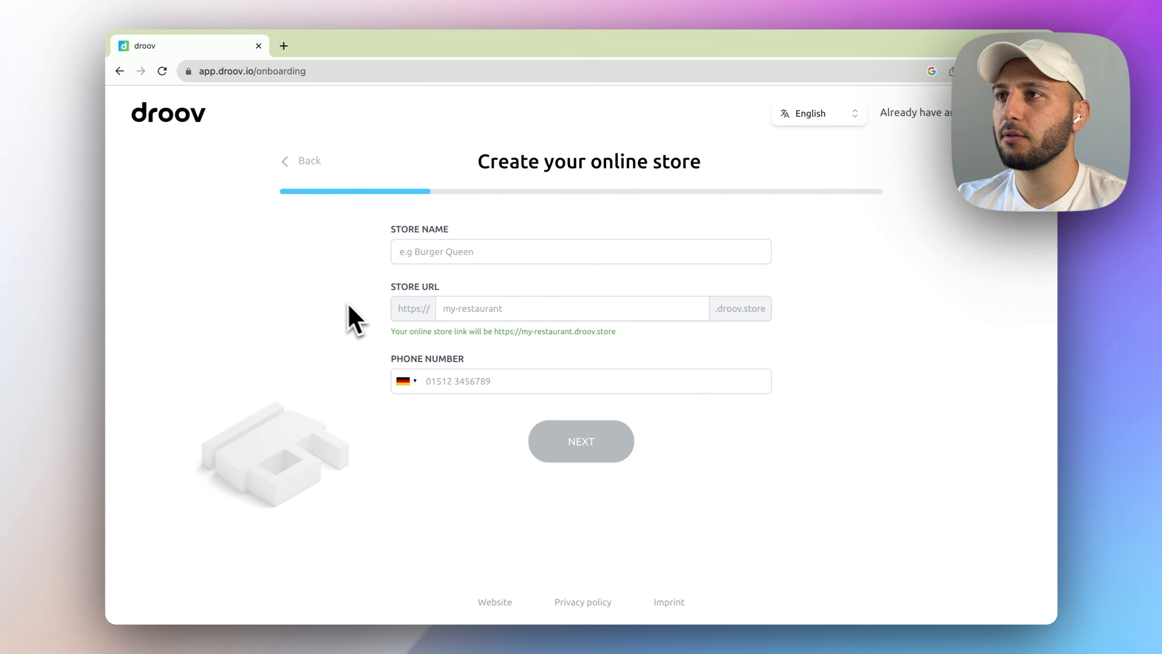
pyautogui.click(437, 252)
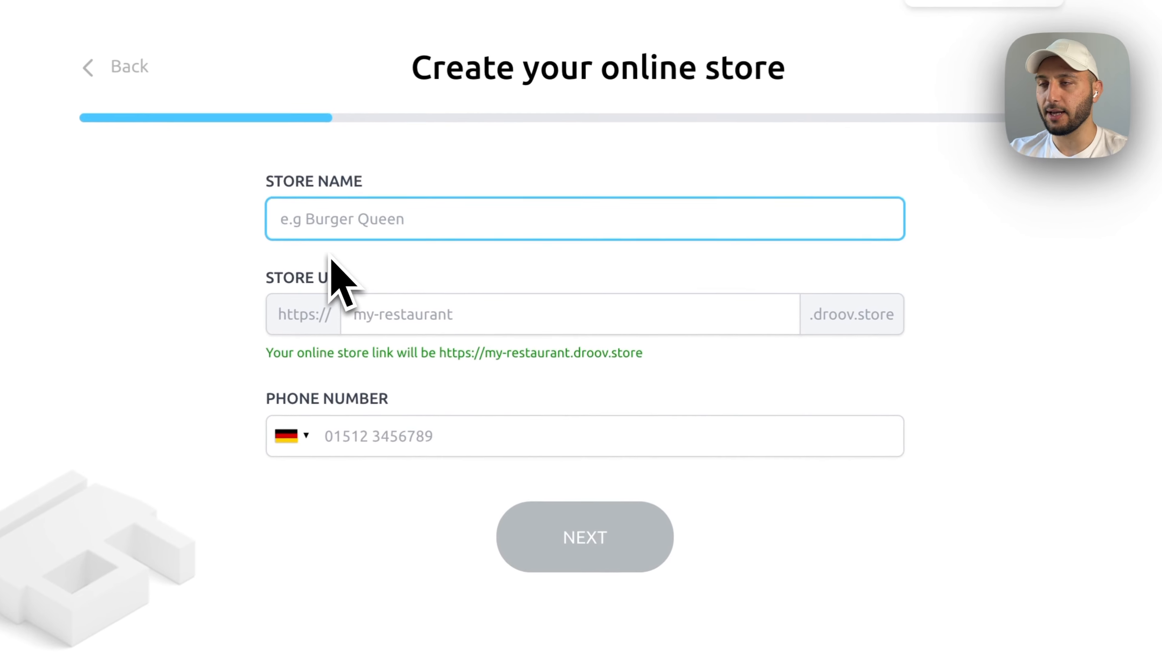
pyautogui.write('Breeze Bowls')
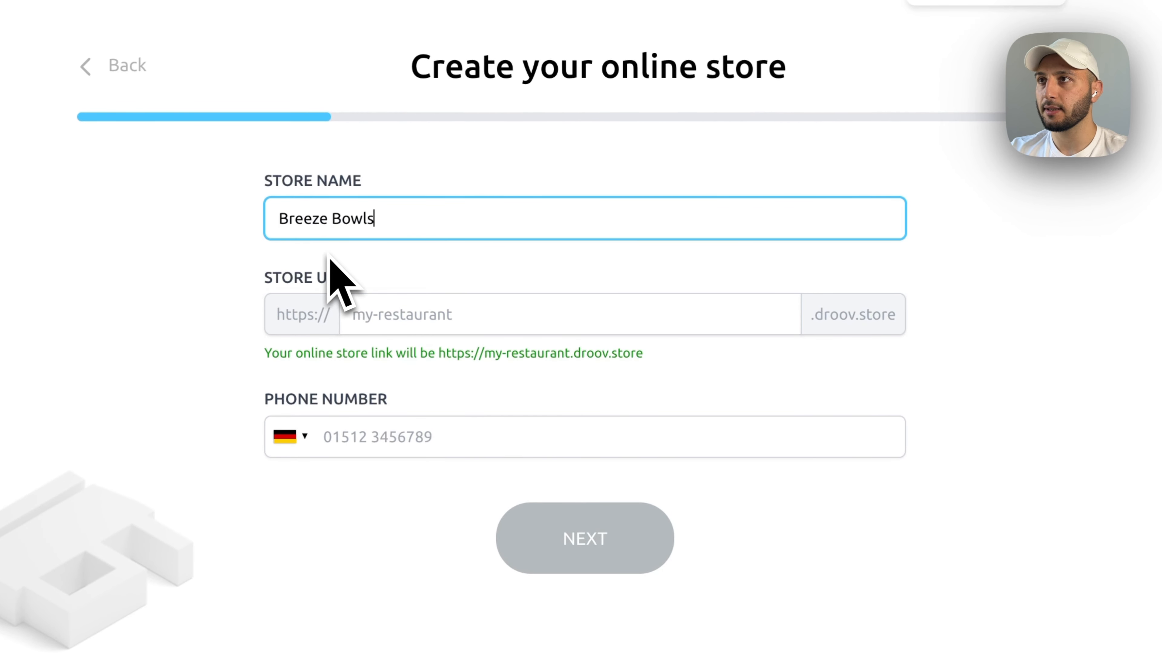
pyautogui.press('Tab')
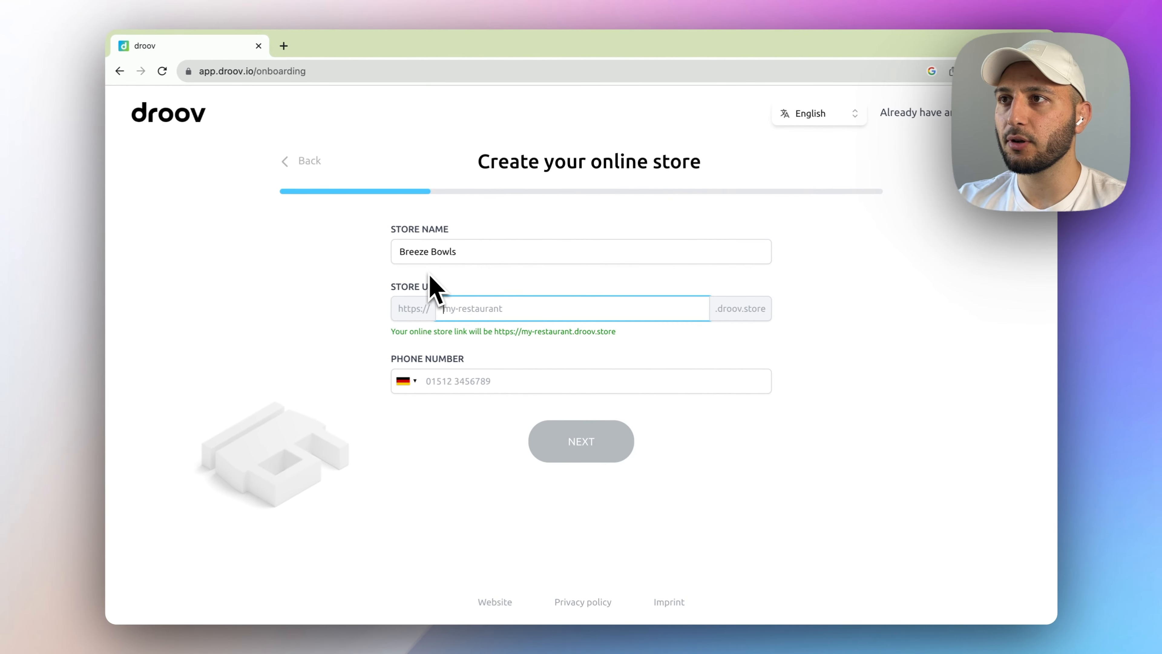
pyautogui.write('breeze')
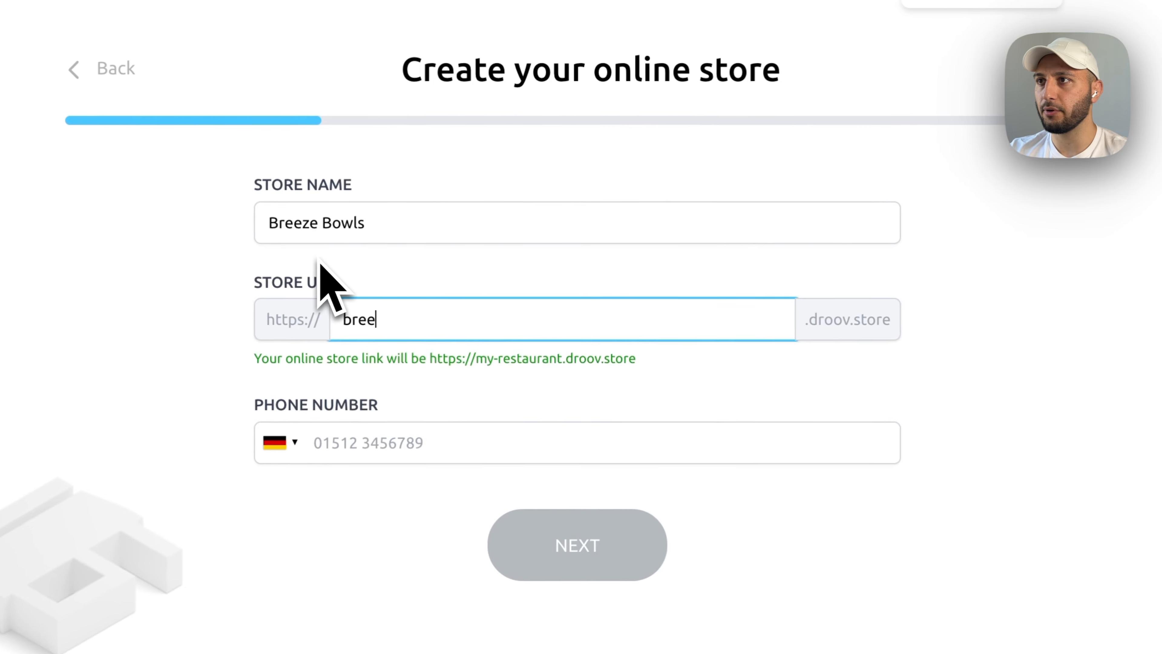
pyautogui.write('-bowls')
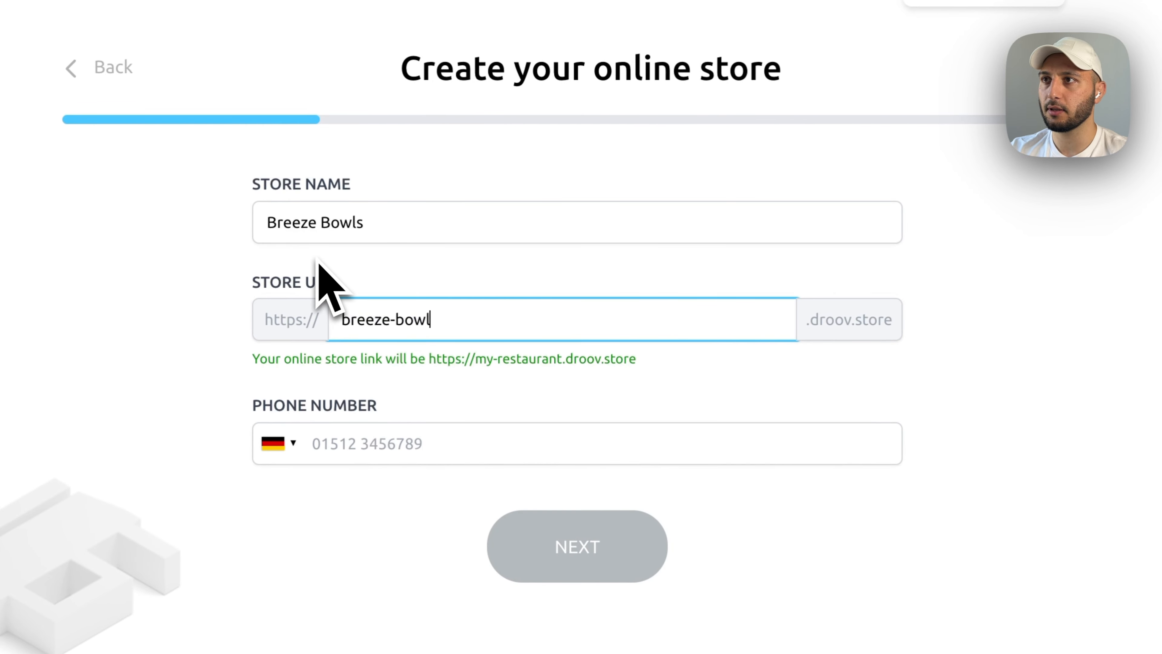
pyautogui.click(351, 365)
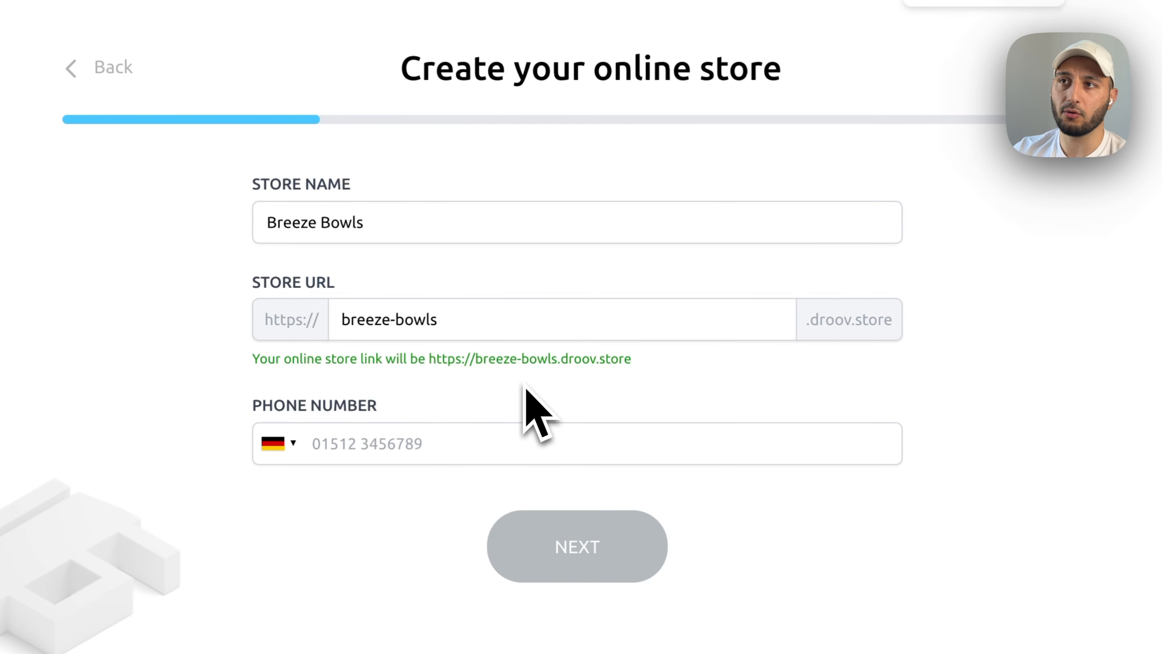
pyautogui.click(336, 439)
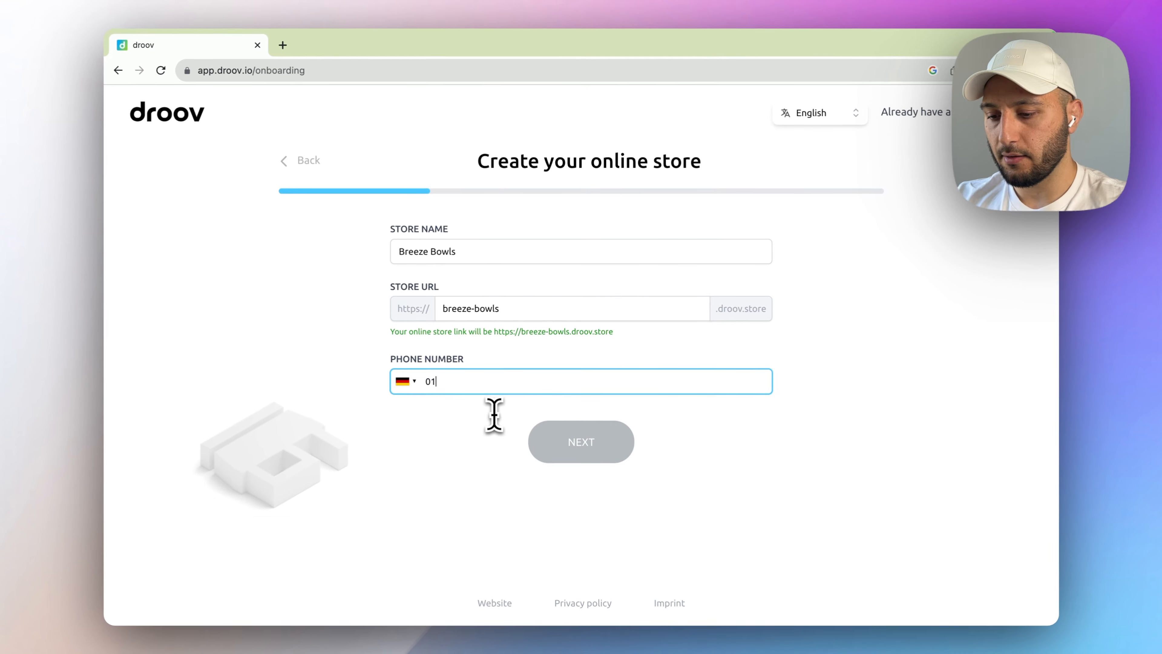
pyautogui.click(558, 441)
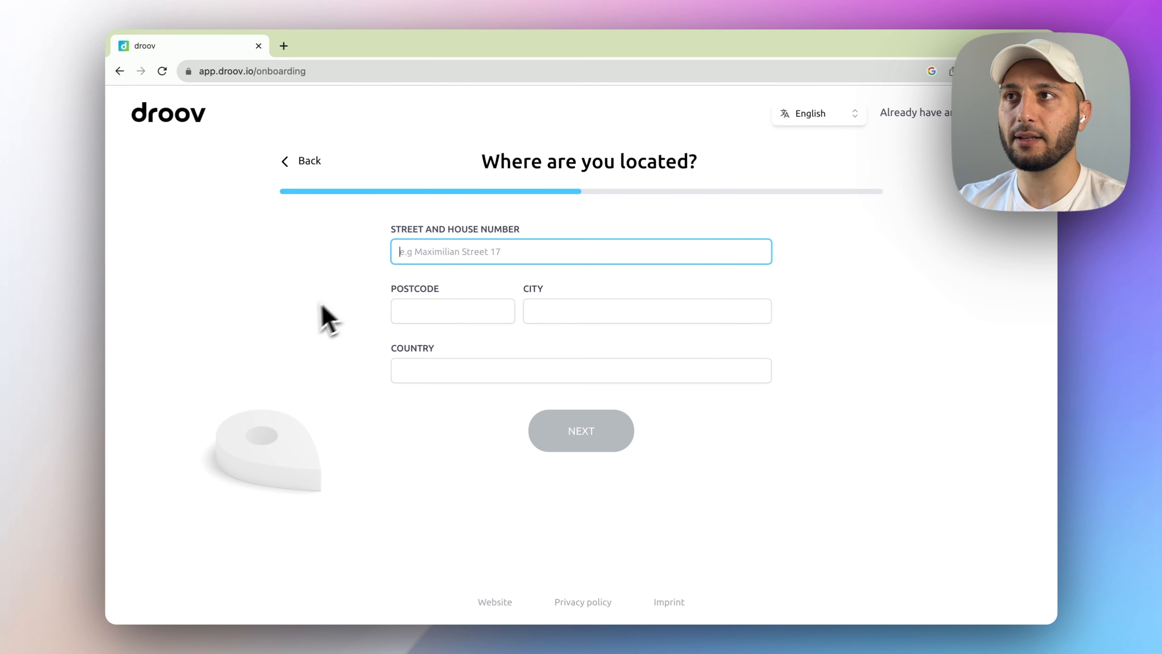
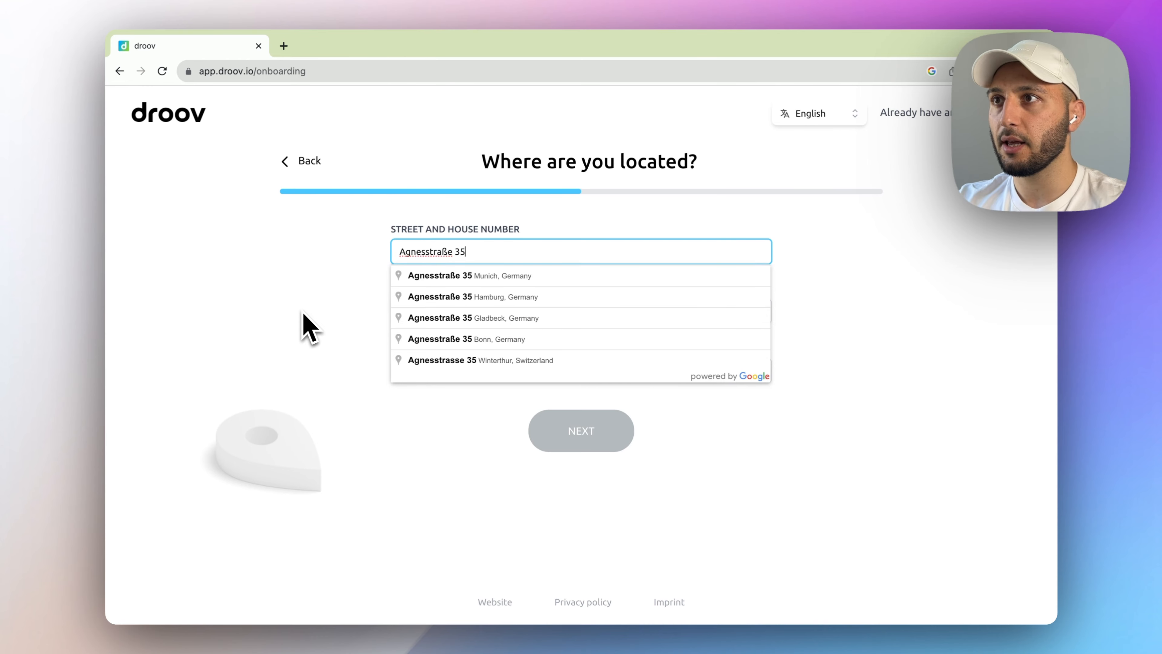
pyautogui.press('Down')
pyautogui.press('Return')
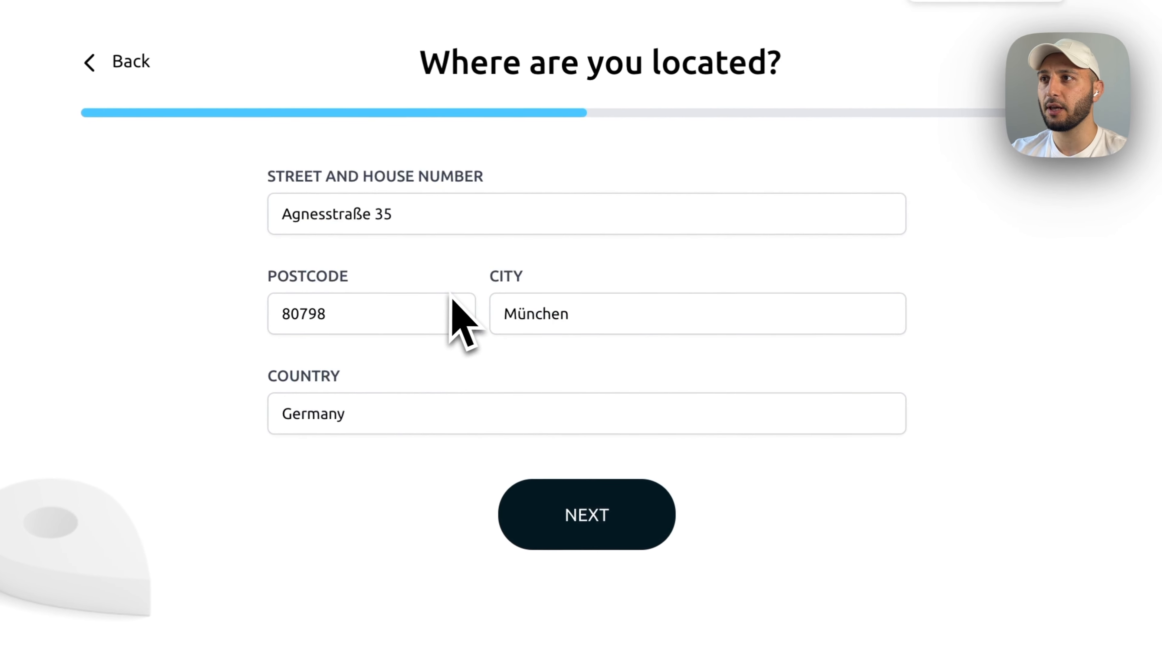
pyautogui.click(609, 522)
# - Sign up with the owner's full name, email and password, accepting the Terms and Conditions
pyautogui.click(408, 224)
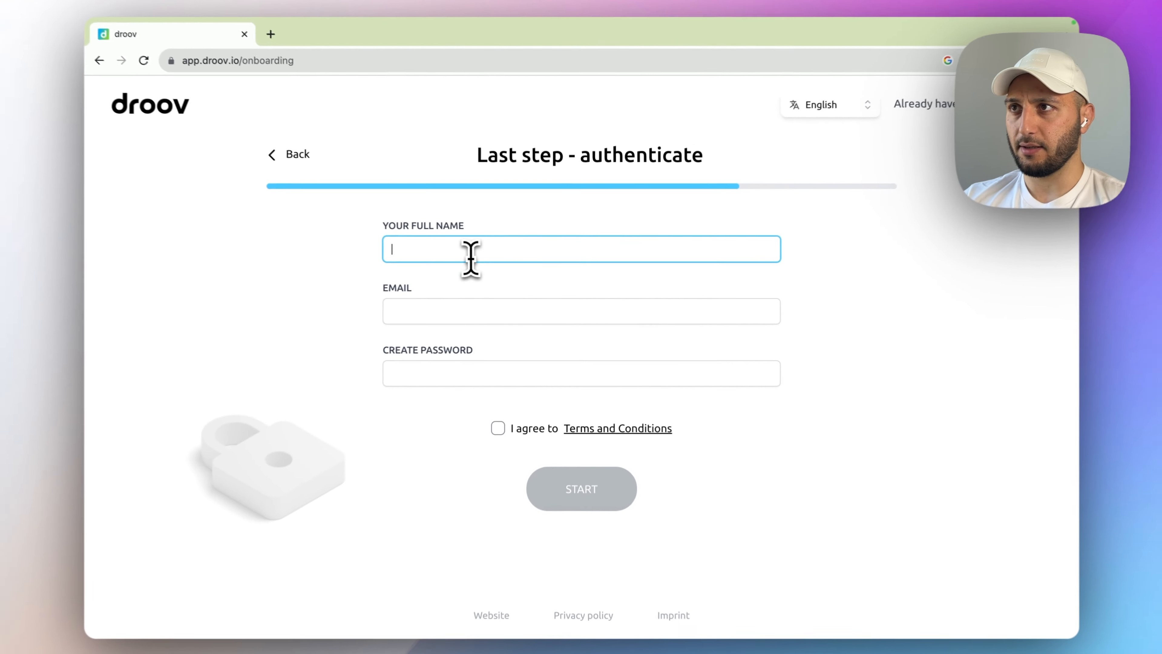
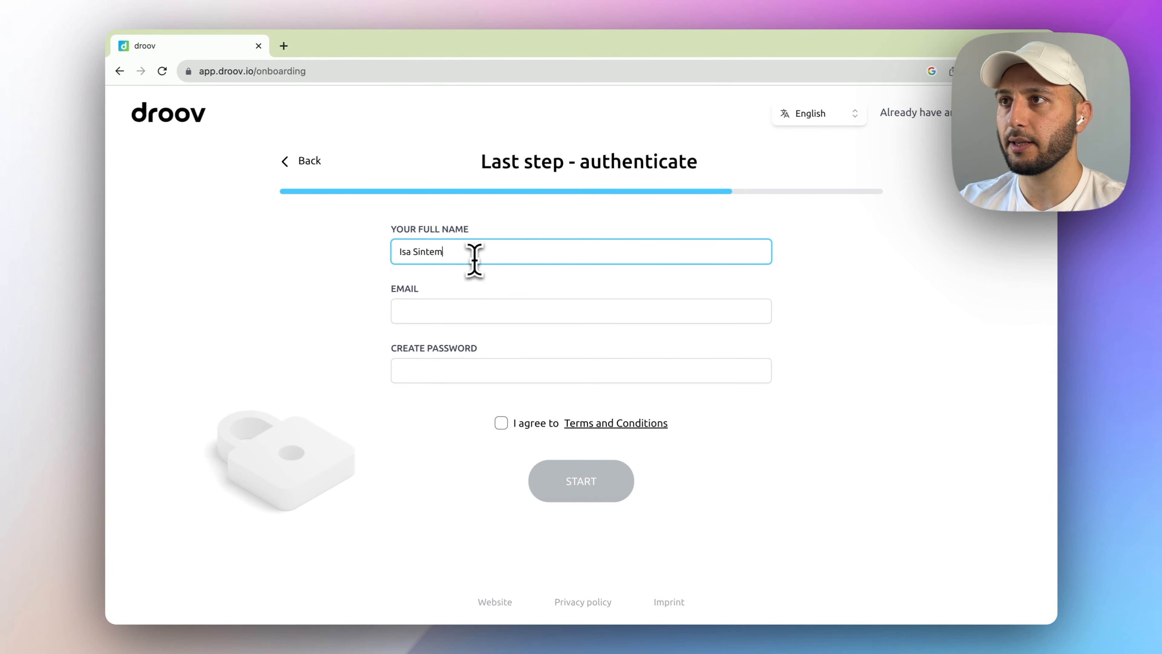
pyautogui.press('Tab')
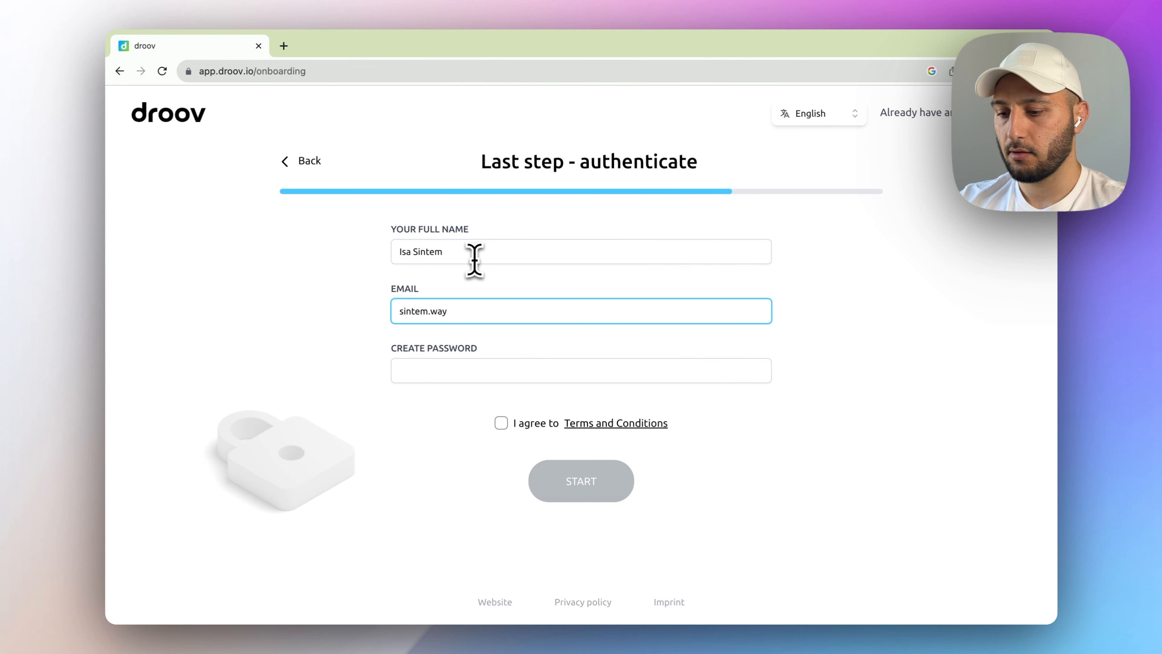
pyautogui.press('Tab')
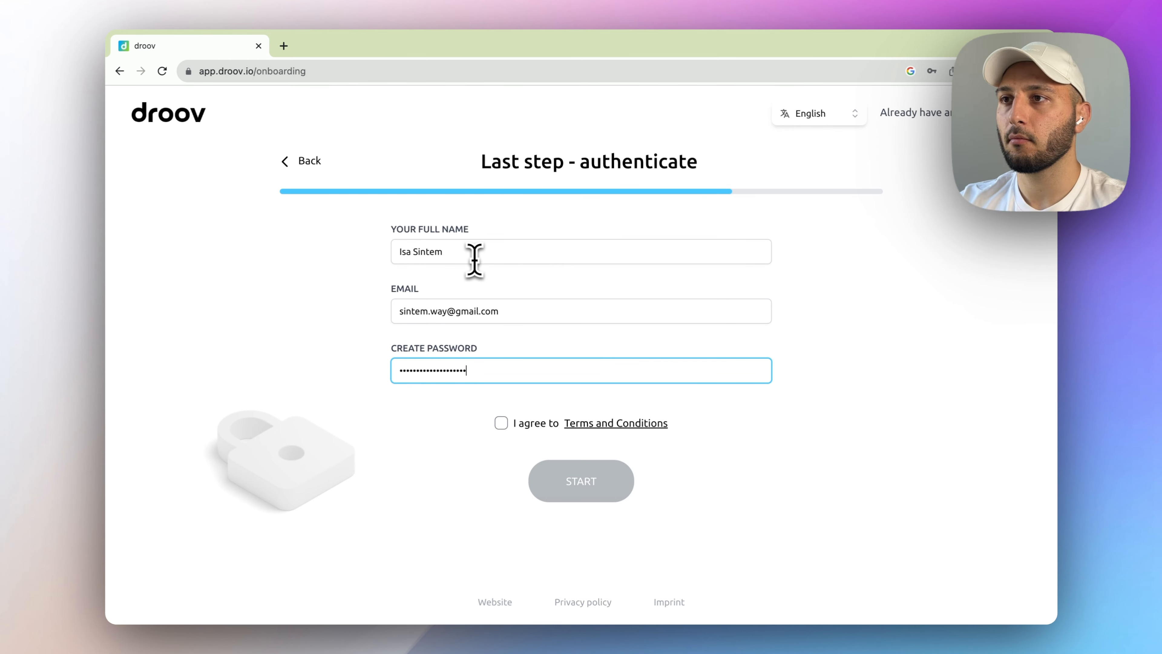
pyautogui.click(501, 423)
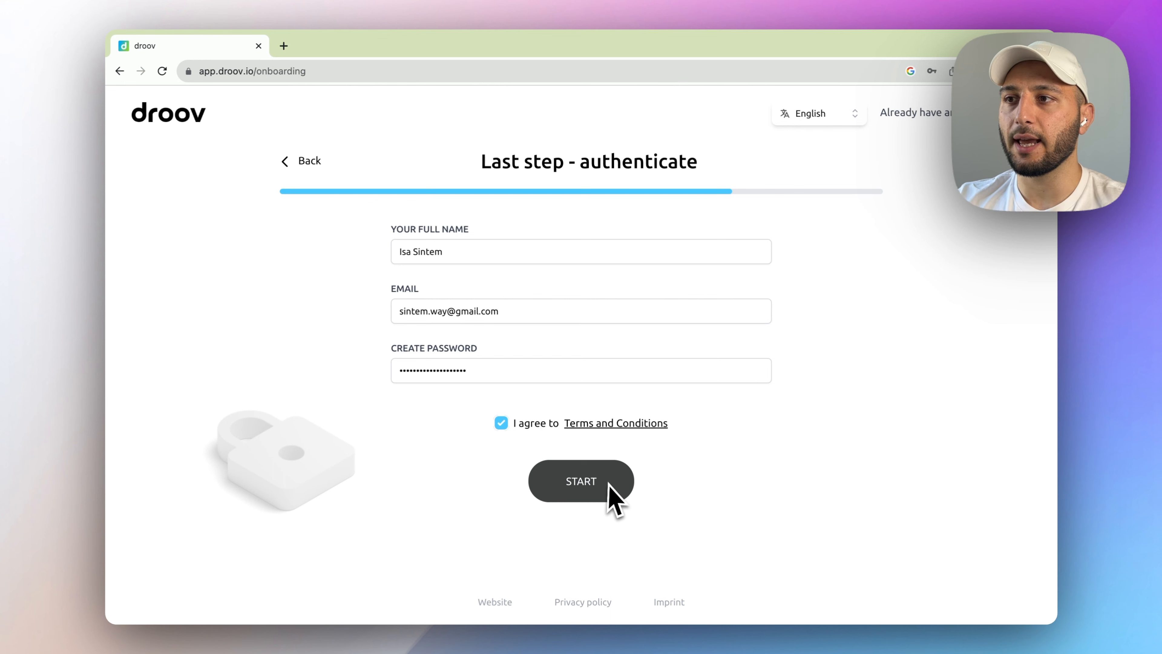
pyautogui.click(583, 488)
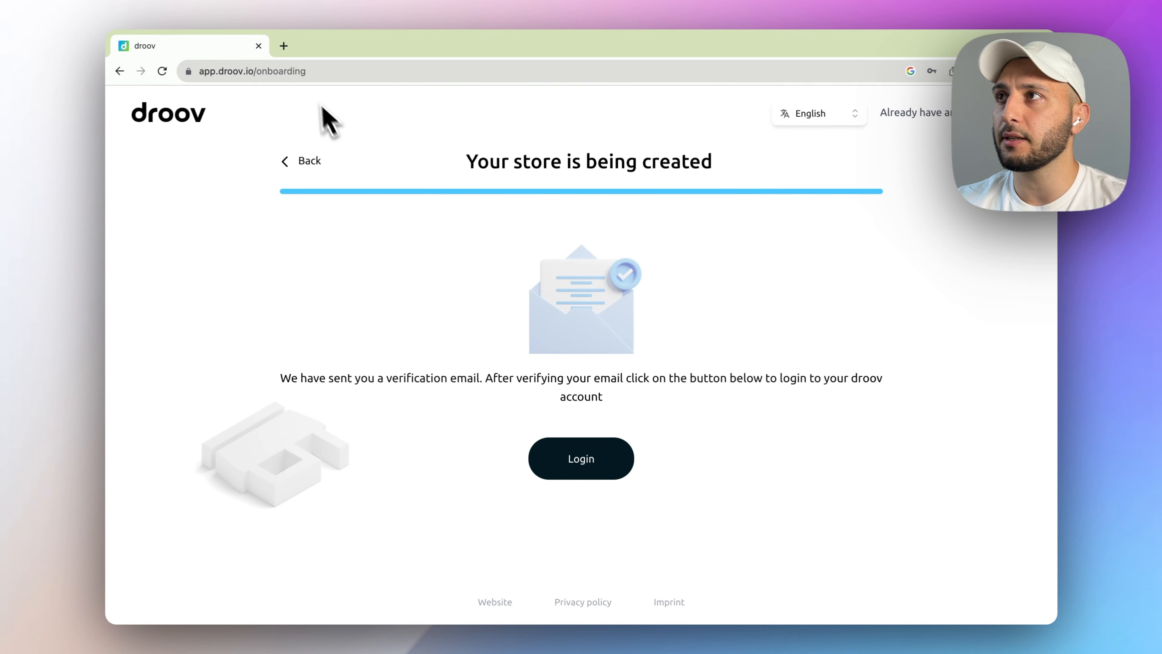
pyautogui.click(284, 46)
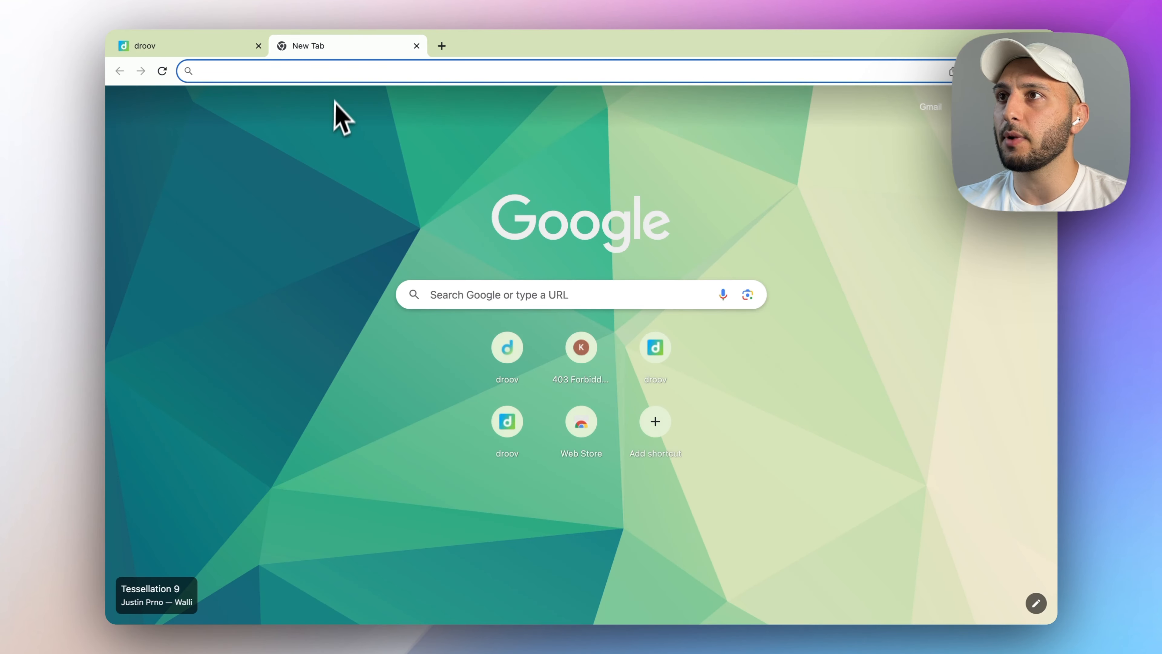
# - Open the 'droov | Verify your email' message in Gmail, follow its link, and return to droov
pyautogui.click(931, 108)
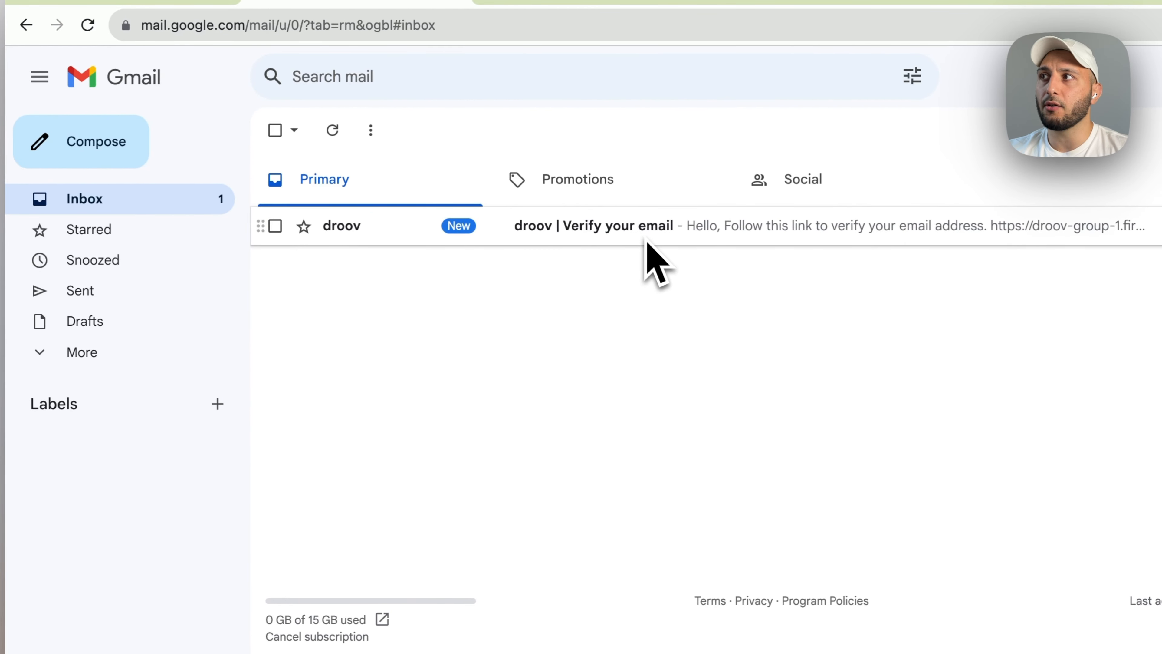
pyautogui.click(173, 352)
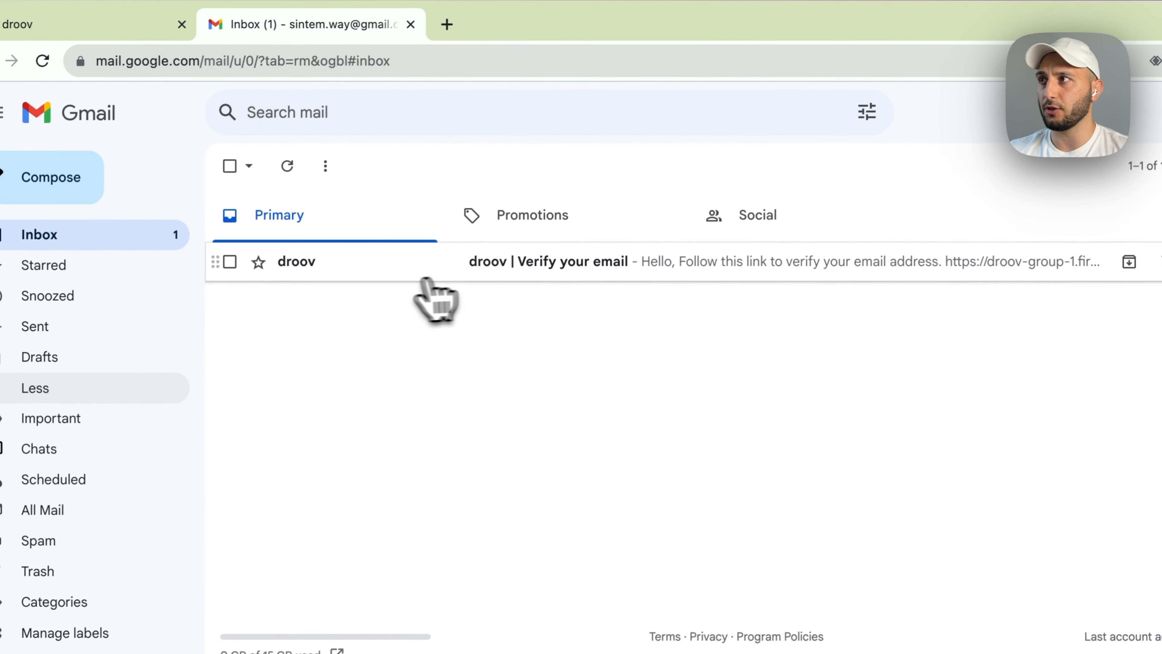
pyautogui.click(426, 275)
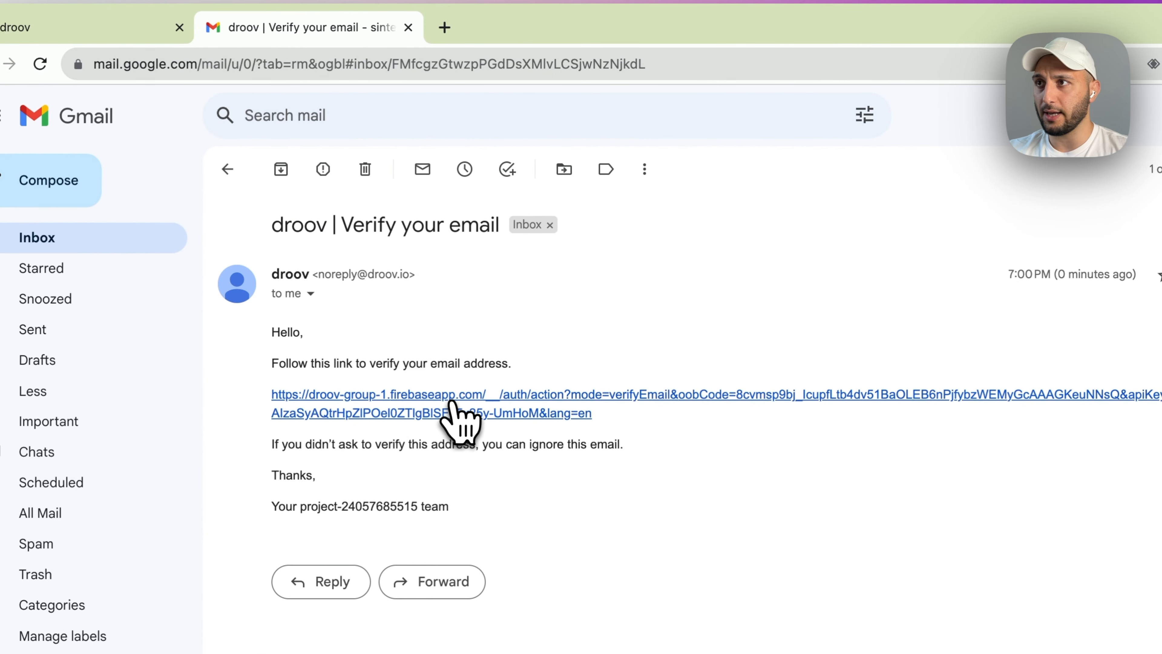
pyautogui.click(452, 402)
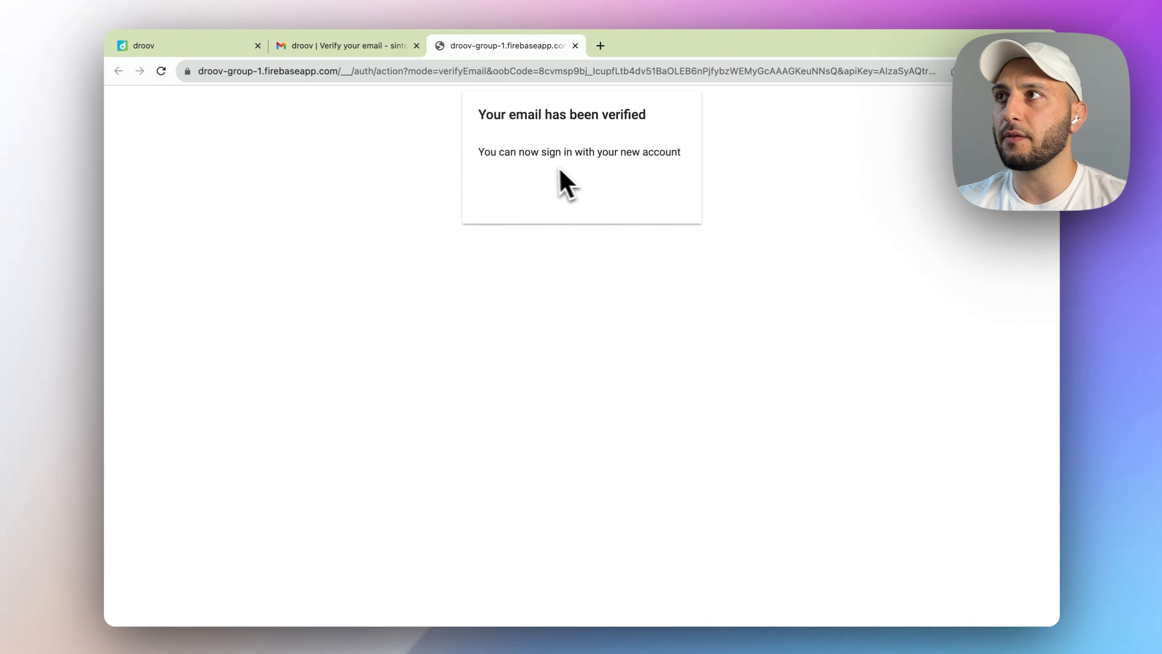
pyautogui.click(151, 50)
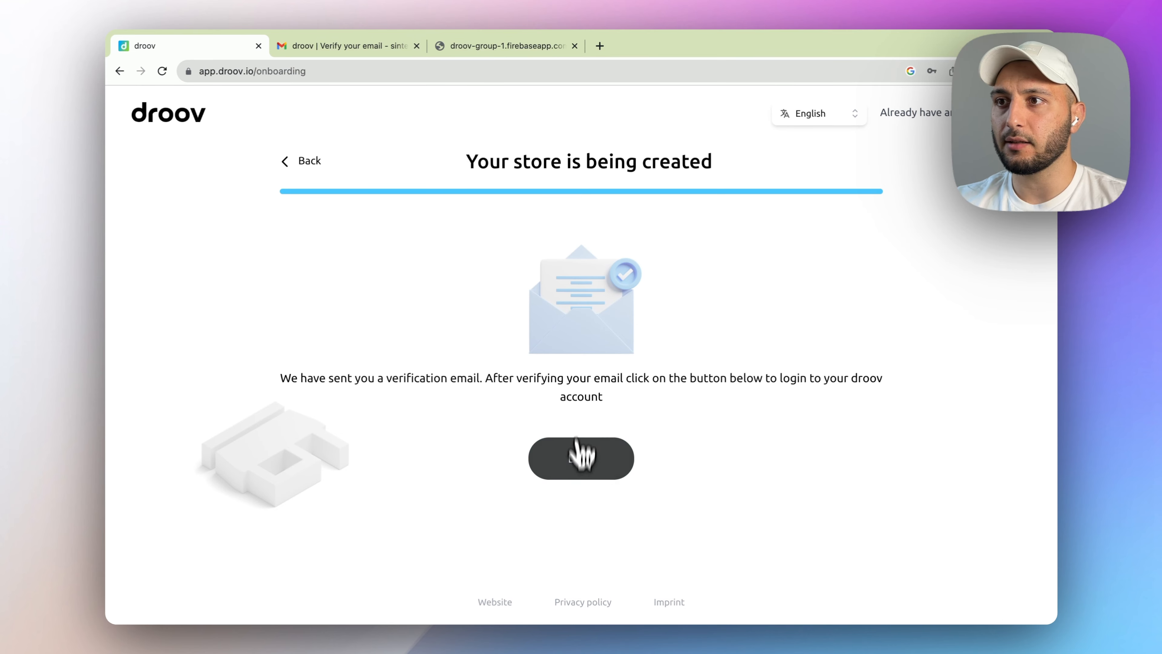
# - Log in, view the Delivery, Couriers and Orders pages, then open the Breeze Bowls storefront
pyautogui.click(625, 472)
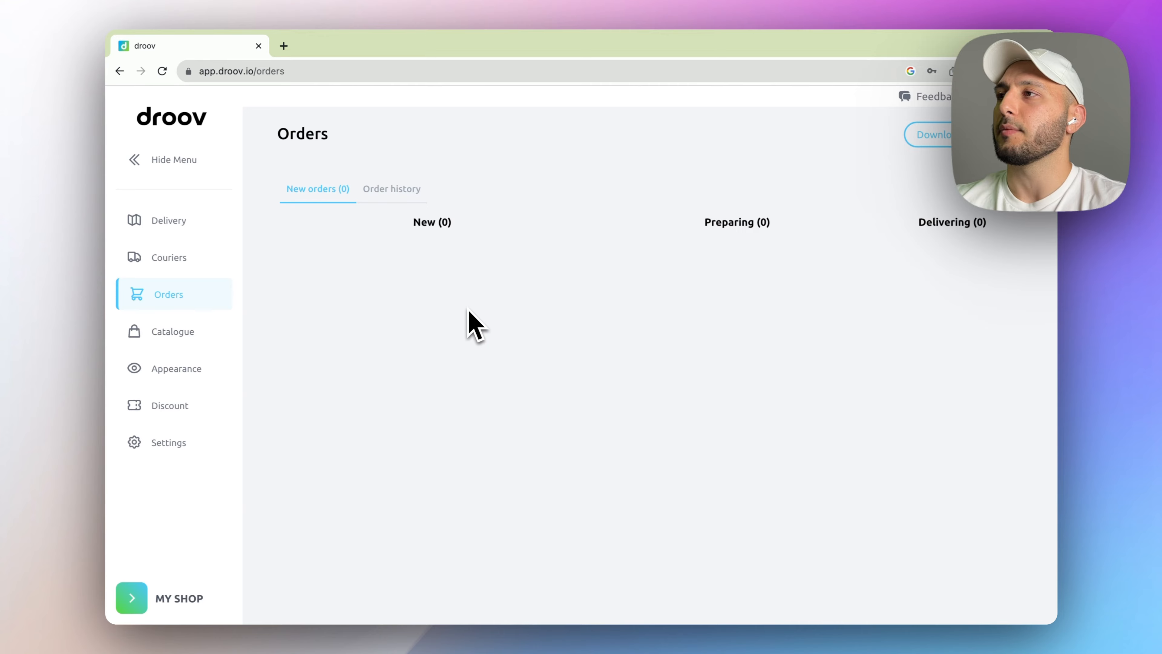
pyautogui.click(149, 227)
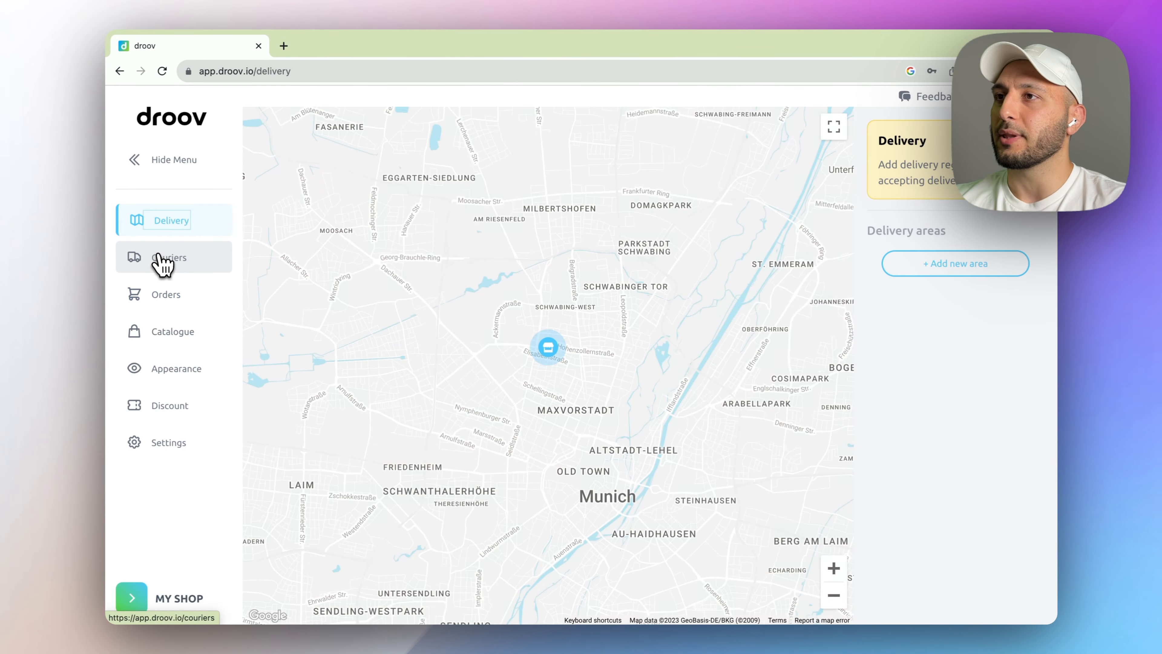
pyautogui.click(158, 260)
pyautogui.click(161, 292)
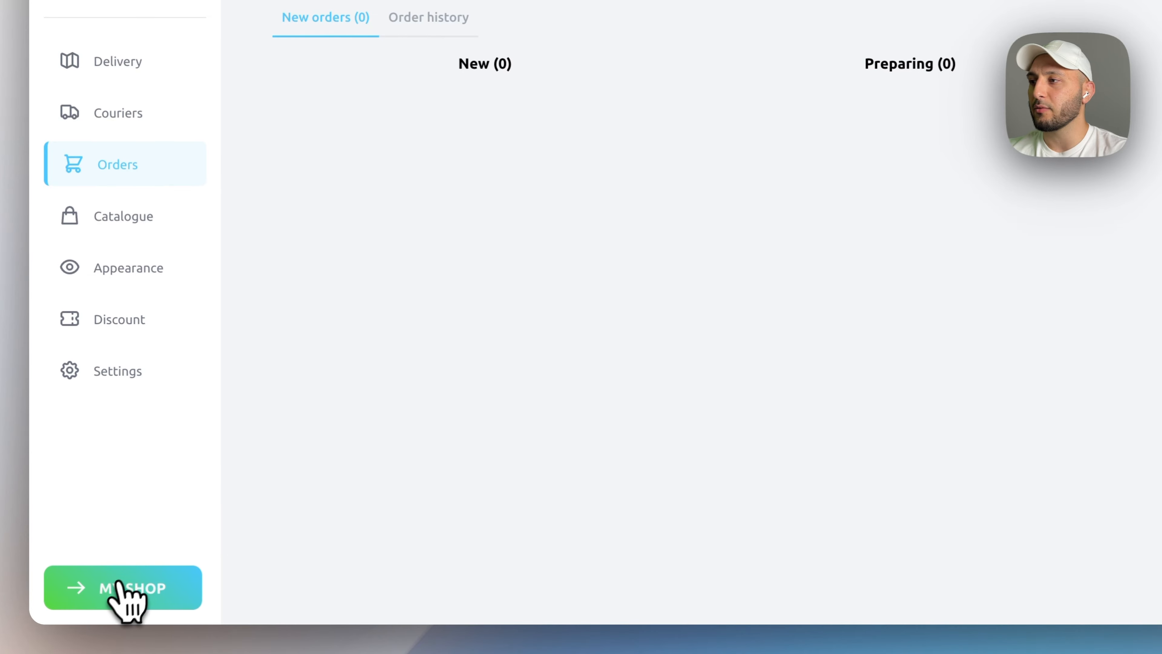
pyautogui.click(131, 593)
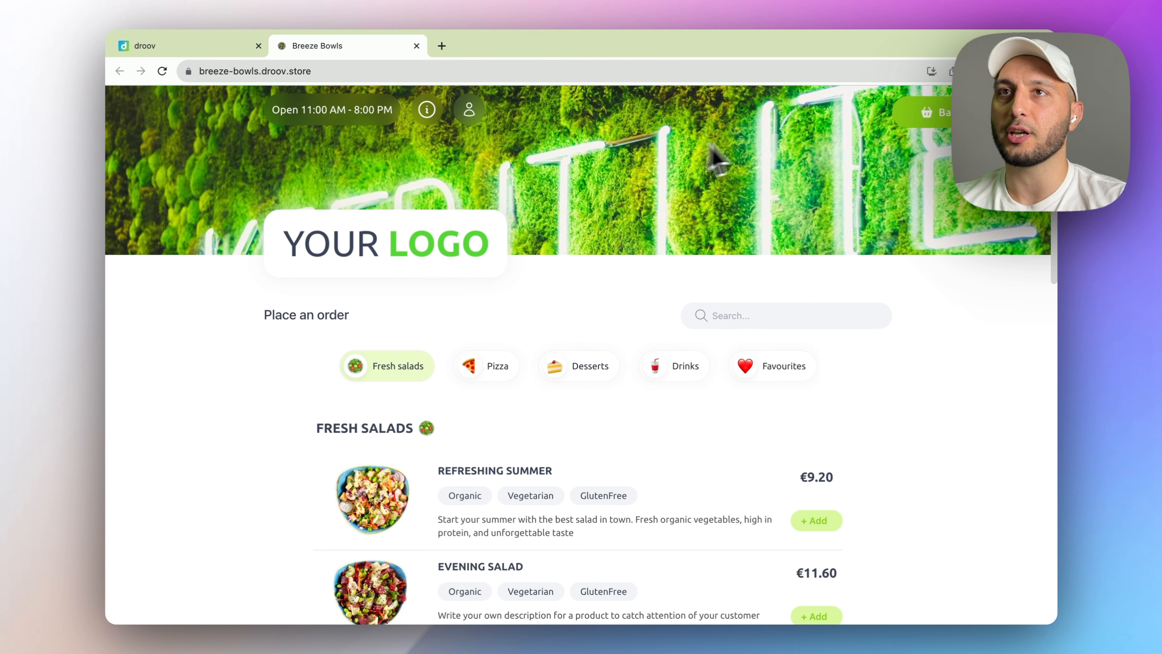
# - Preview the Refreshing Summer salad on the storefront, then return to the droov dashboard
pyautogui.scroll(-2, 693, 275)
pyautogui.scroll(-3, 526, 447)
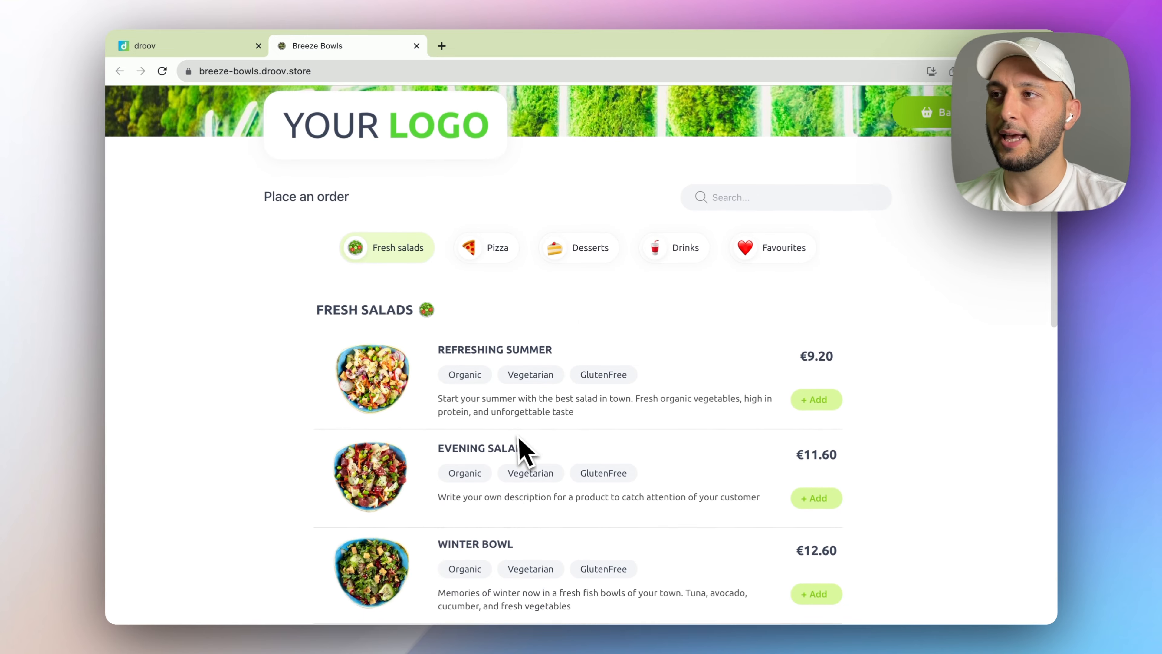
pyautogui.scroll(4, 570, 447)
pyautogui.click(694, 525)
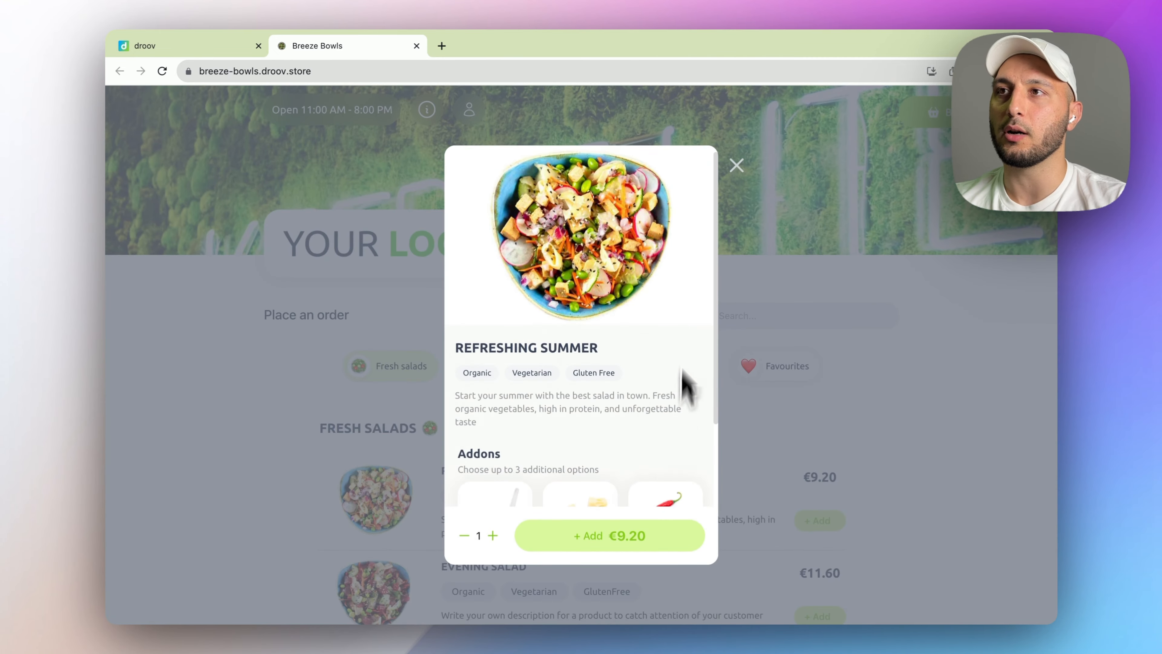
pyautogui.click(823, 433)
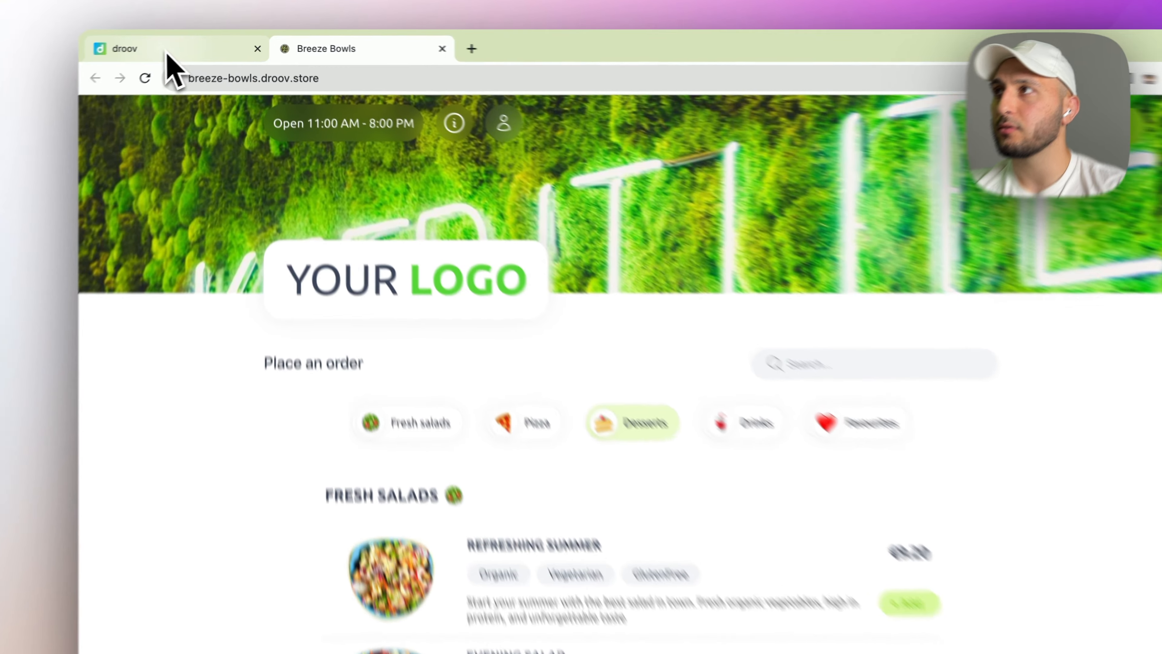
pyautogui.click(181, 45)
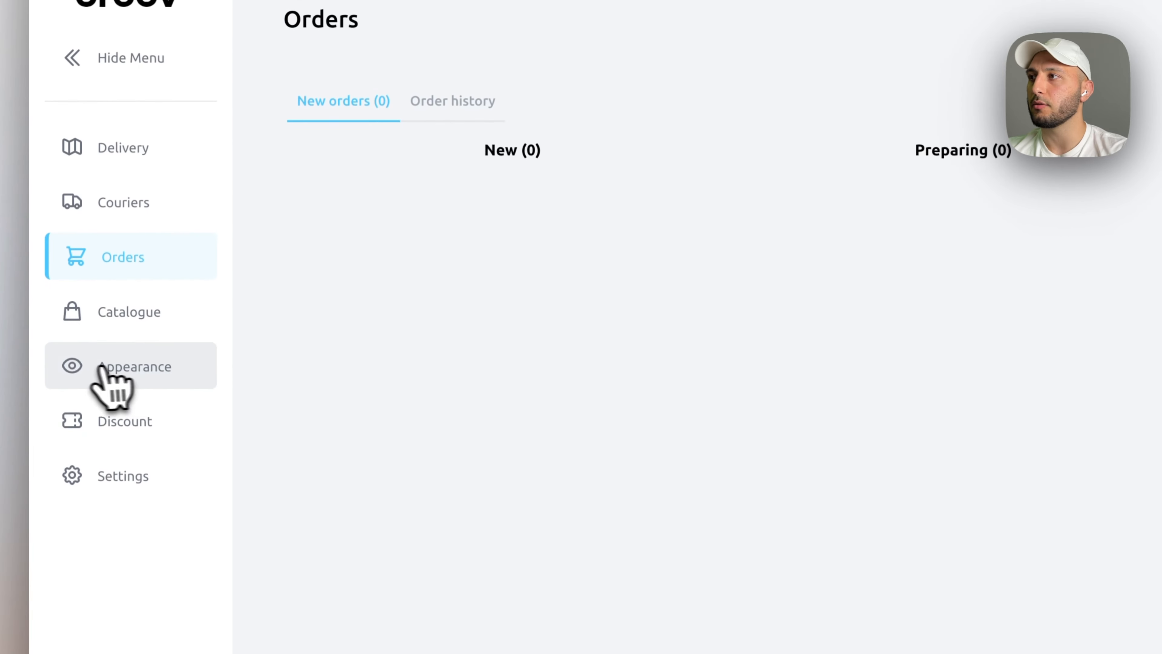
# - Change the store description on the Appearance page to 'Fresh Bowls from Hawaii'
pyautogui.click(123, 411)
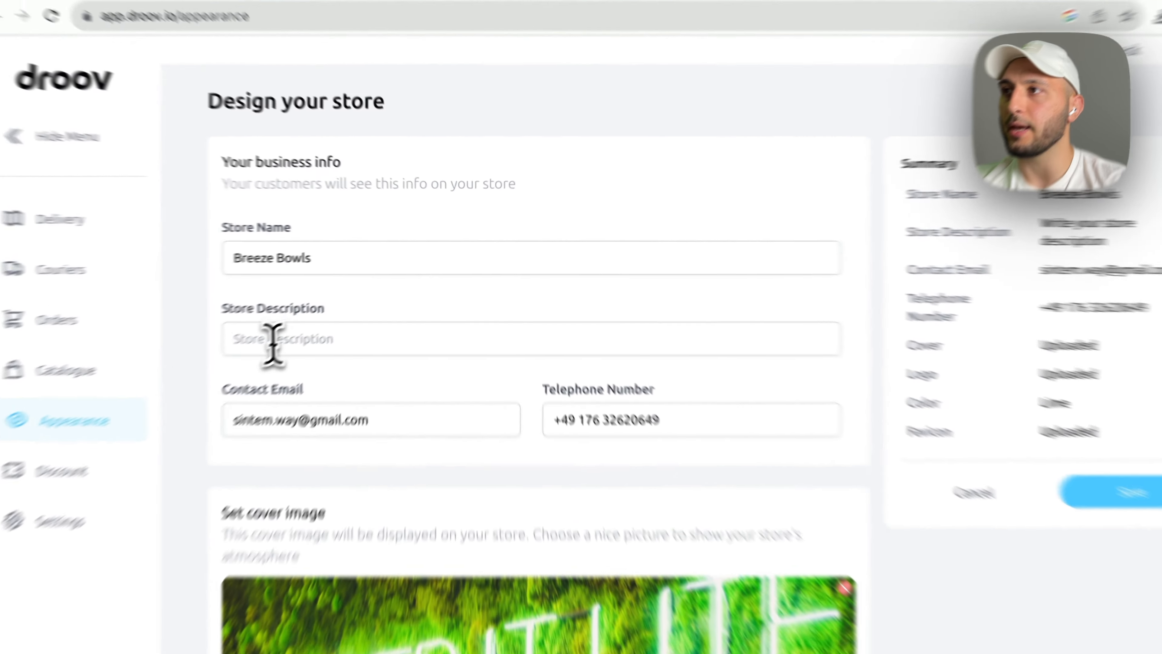
pyautogui.click(320, 308)
pyautogui.write('Fresh Bowls')
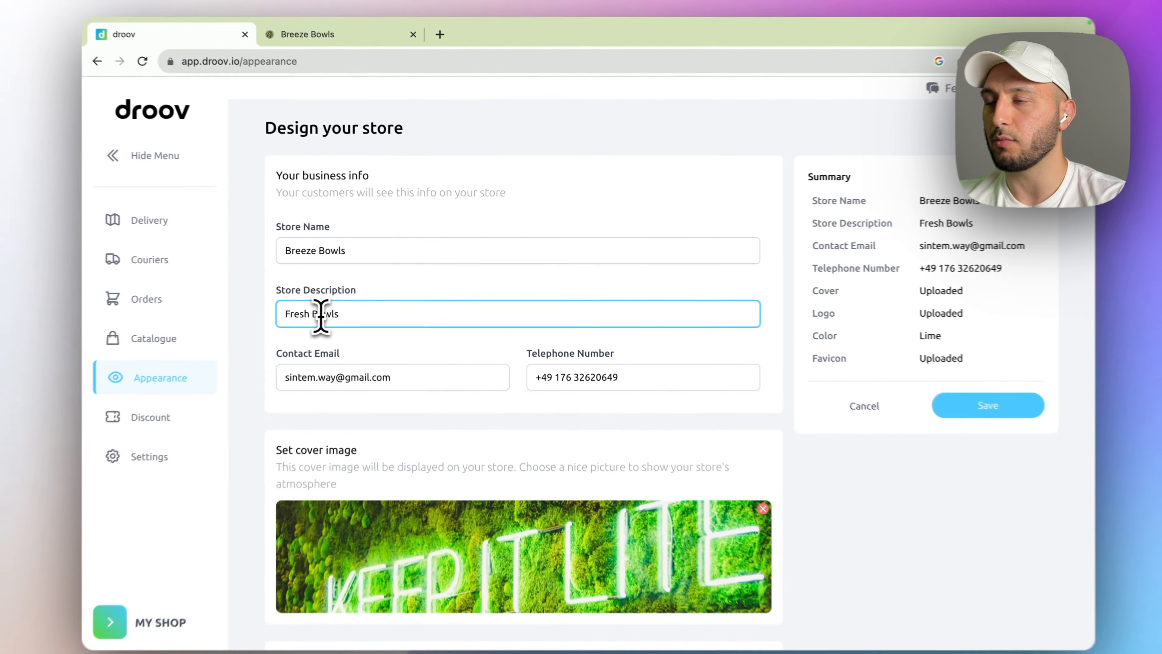
pyautogui.write('from Hawaii')
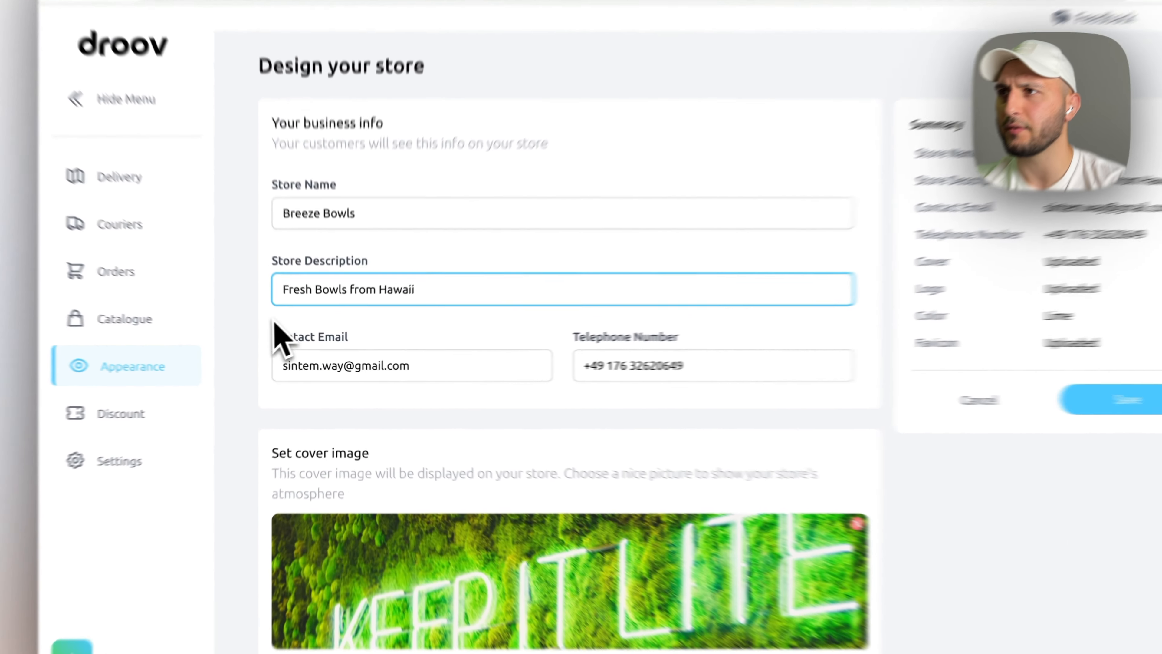
pyautogui.click(290, 333)
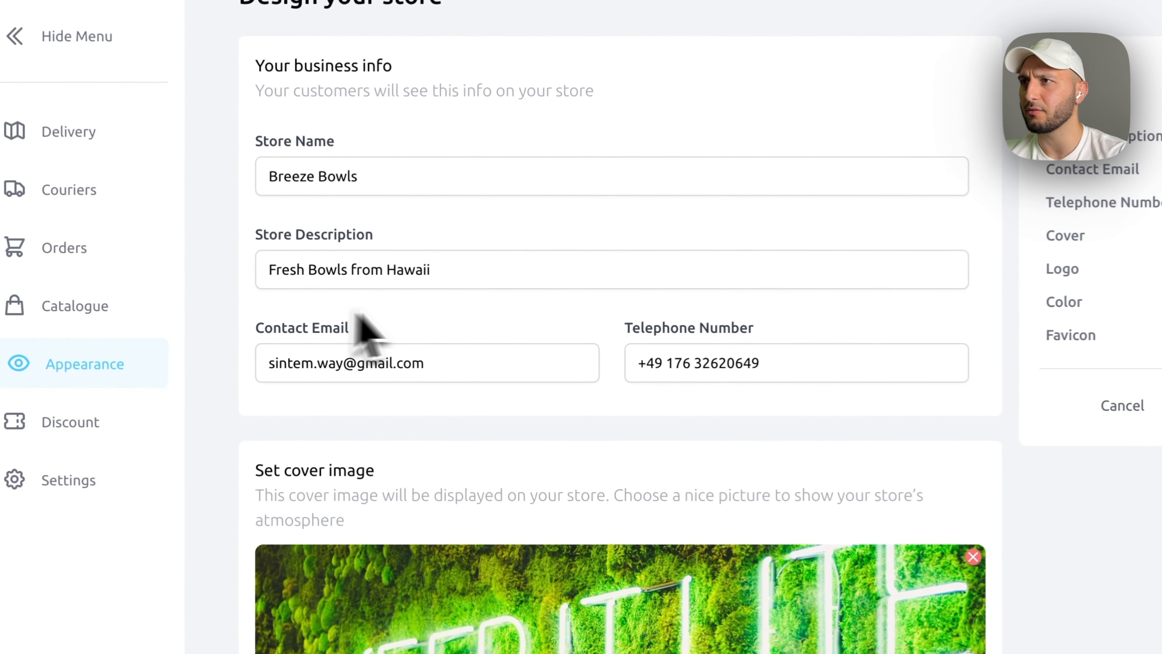
pyautogui.scroll(-1, 389, 332)
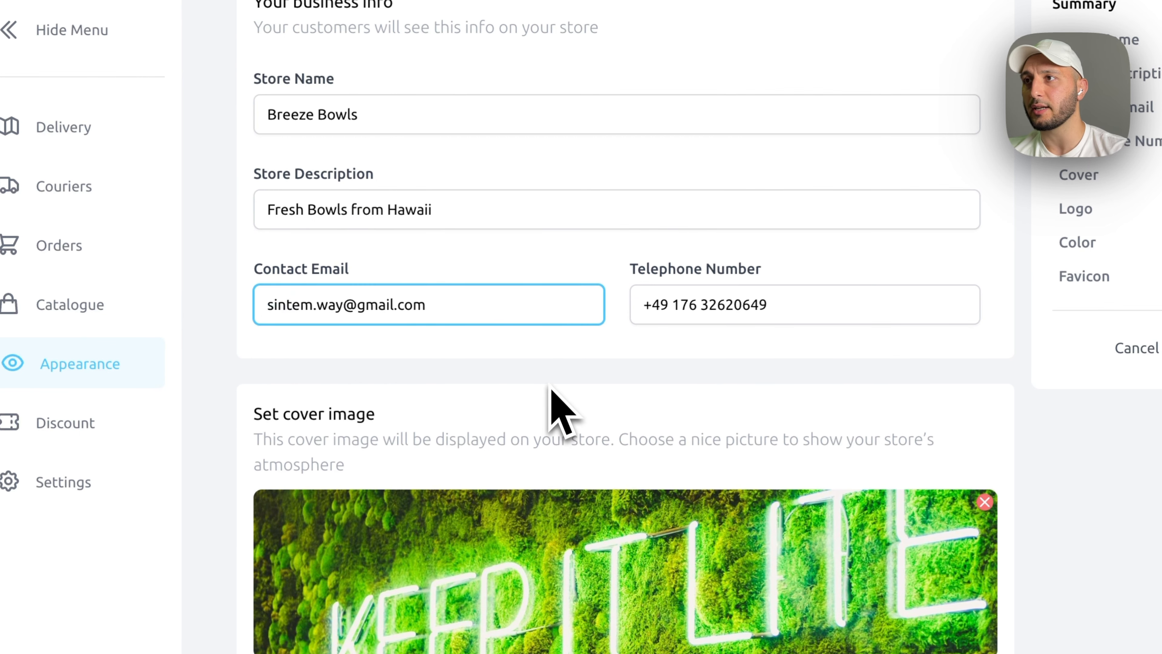
pyautogui.moveTo(778, 307); pyautogui.dragTo(578, 305)
pyautogui.click(577, 333)
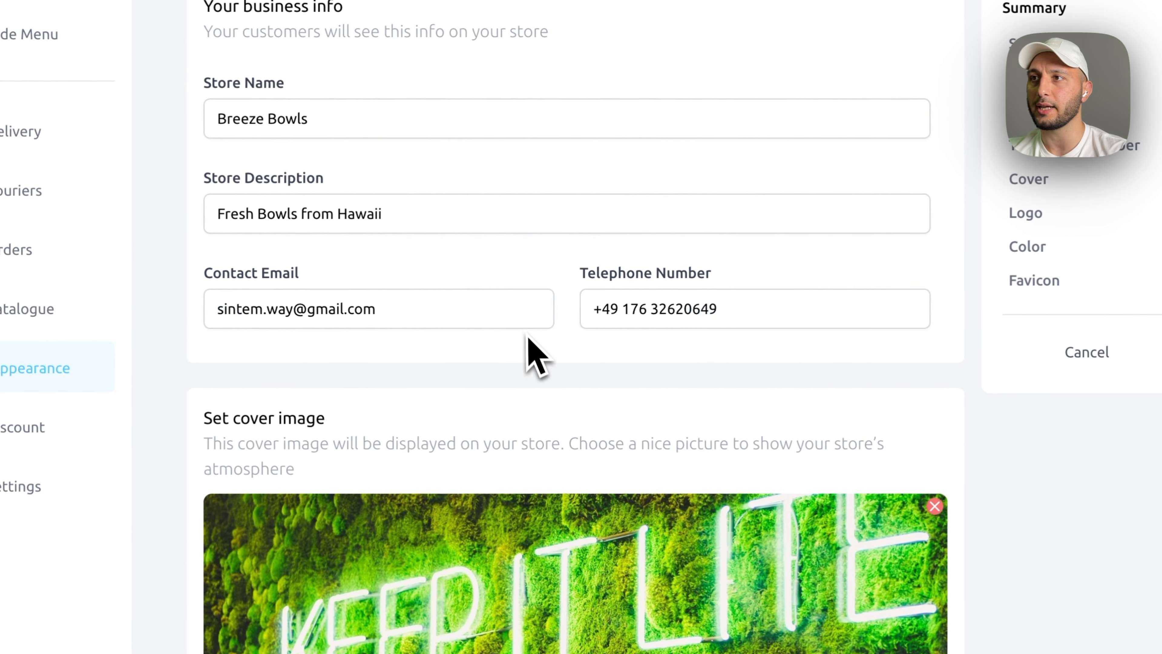
pyautogui.scroll(-5, 531, 344)
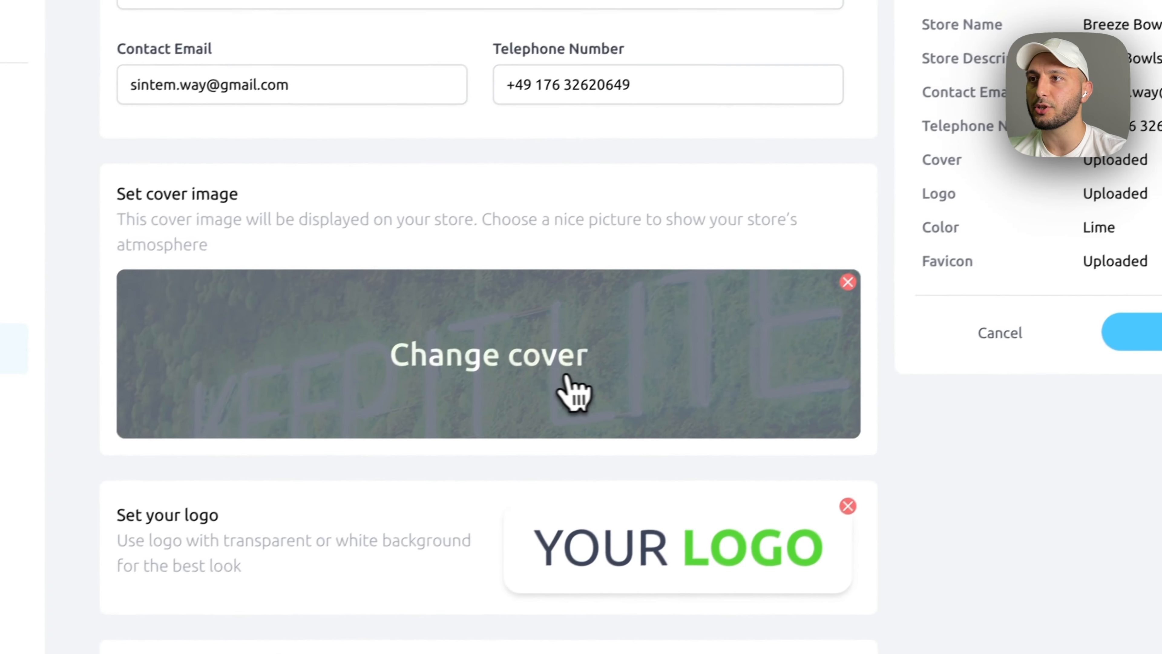
# - Upload CoverImage.jpg as the cover, cropped so the surfboards fill the banner
pyautogui.click(682, 358)
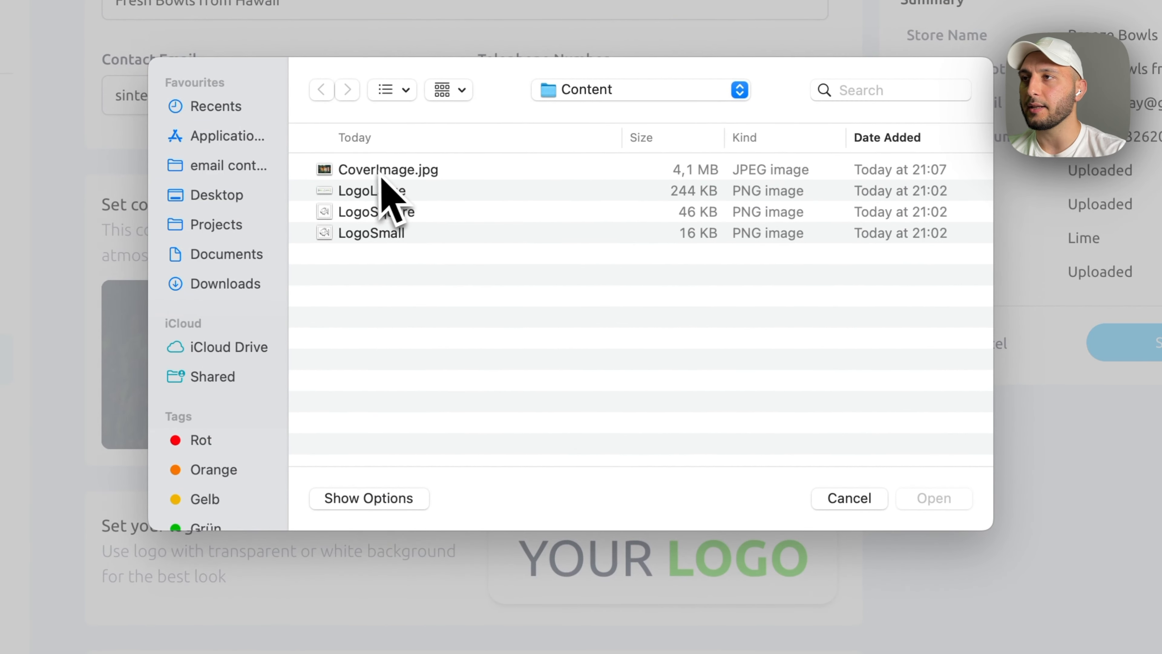
pyautogui.click(380, 171)
pyautogui.click(933, 497)
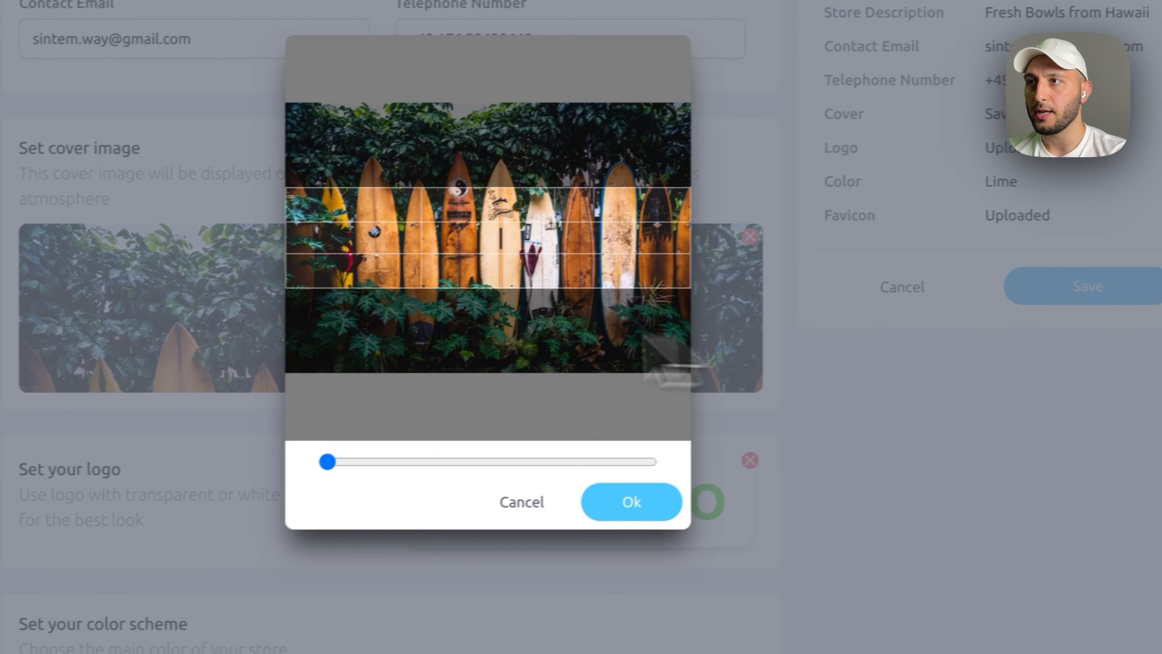
pyautogui.moveTo(322, 463); pyautogui.dragTo(386, 446)
pyautogui.moveTo(466, 289); pyautogui.dragTo(470, 319)
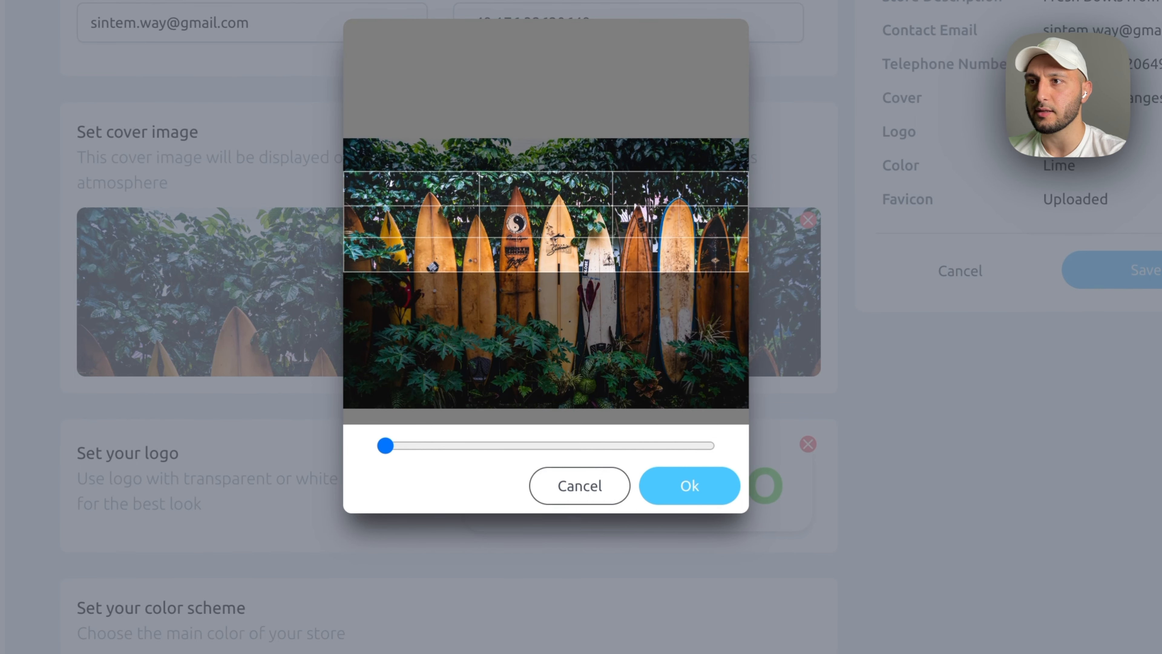
pyautogui.click(685, 498)
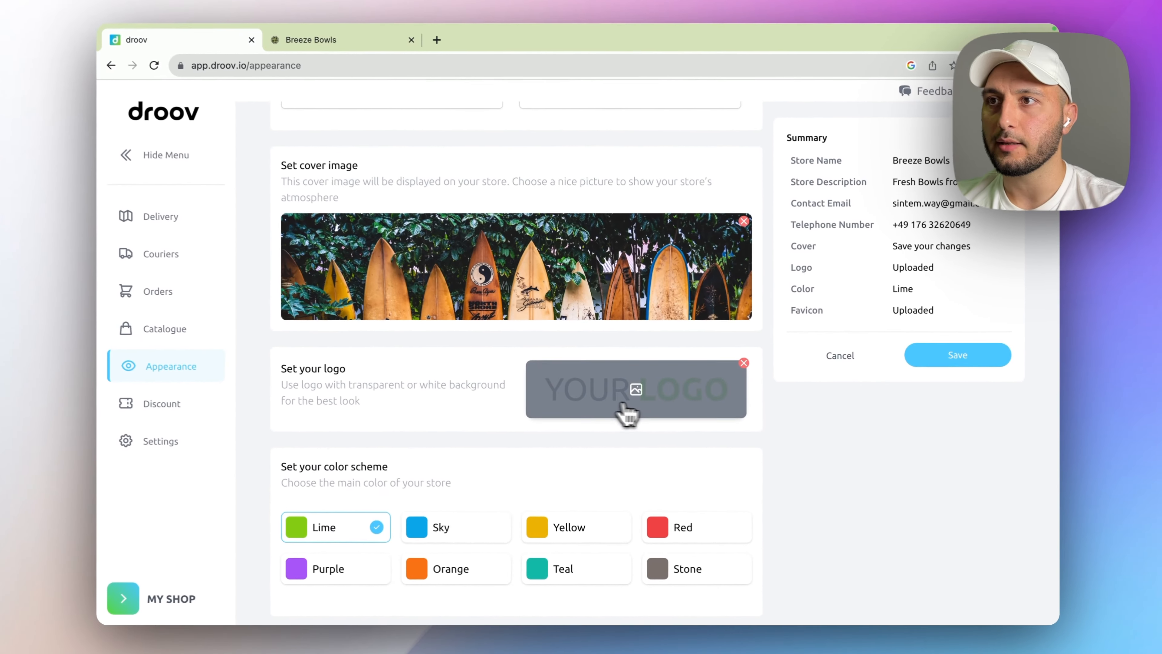
# - Upload LogoLarge as the store logo
pyautogui.click(531, 320)
pyautogui.click(478, 265)
pyautogui.press('space')
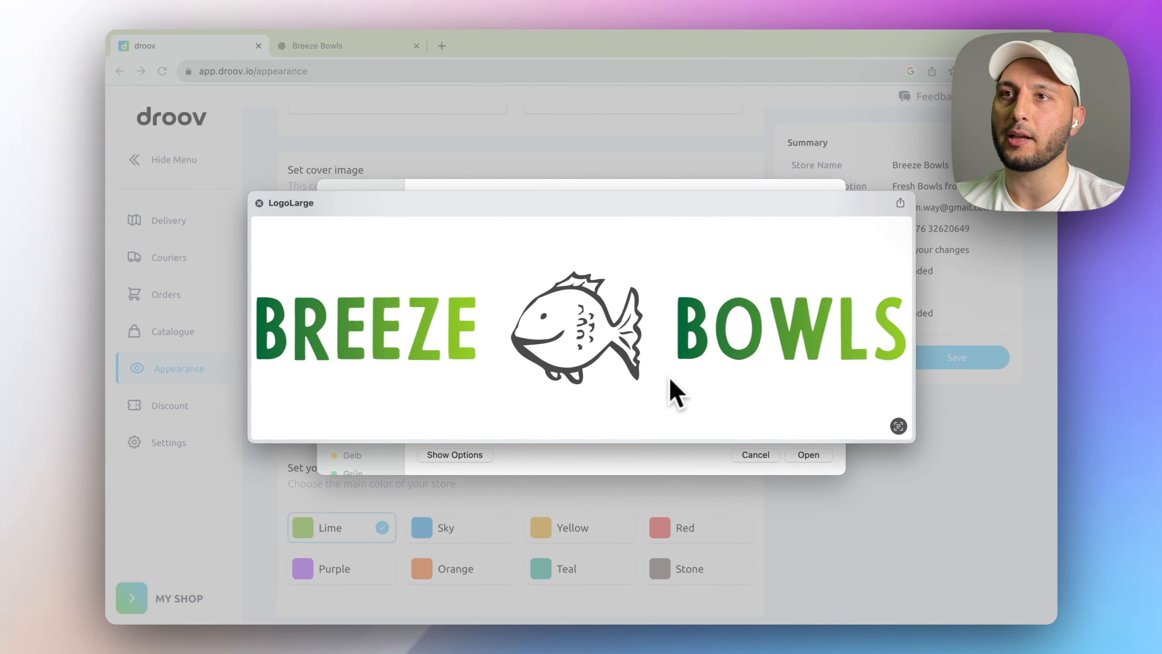
pyautogui.press('space')
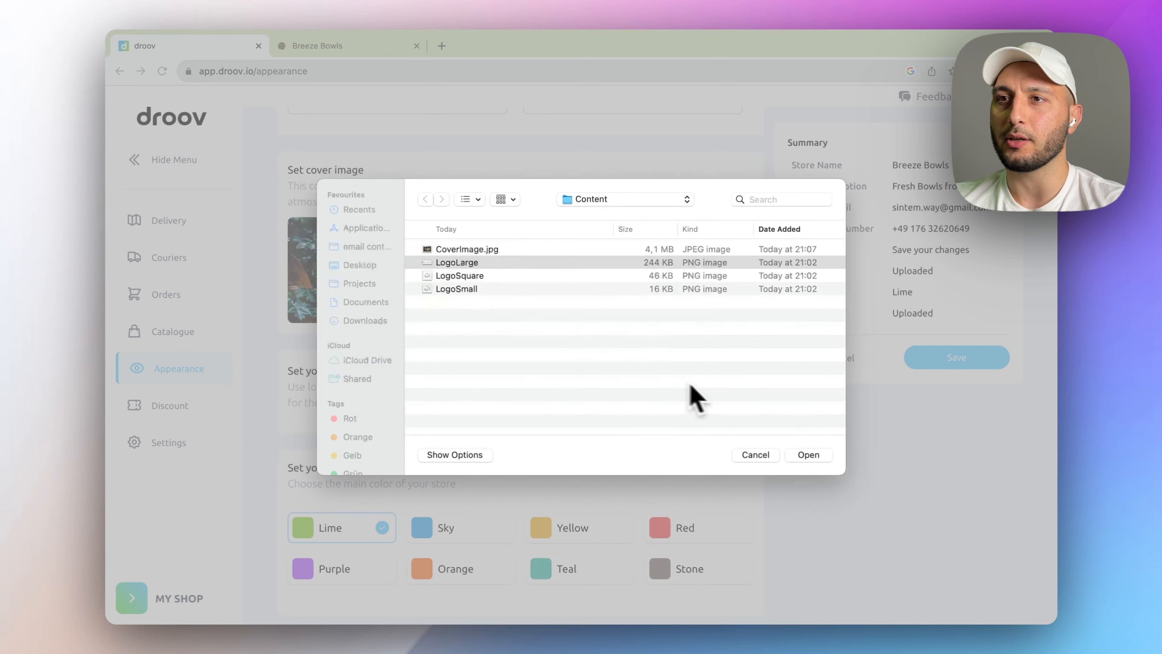
pyautogui.click(808, 454)
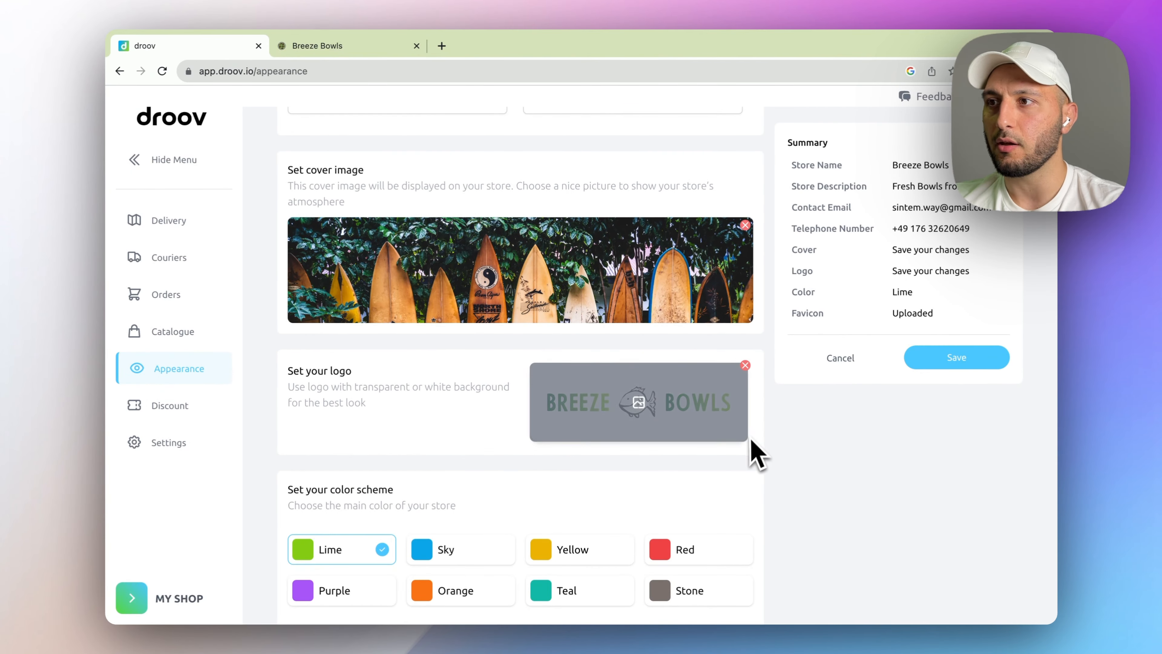
pyautogui.scroll(-3, 753, 449)
pyautogui.scroll(-2, 947, 497)
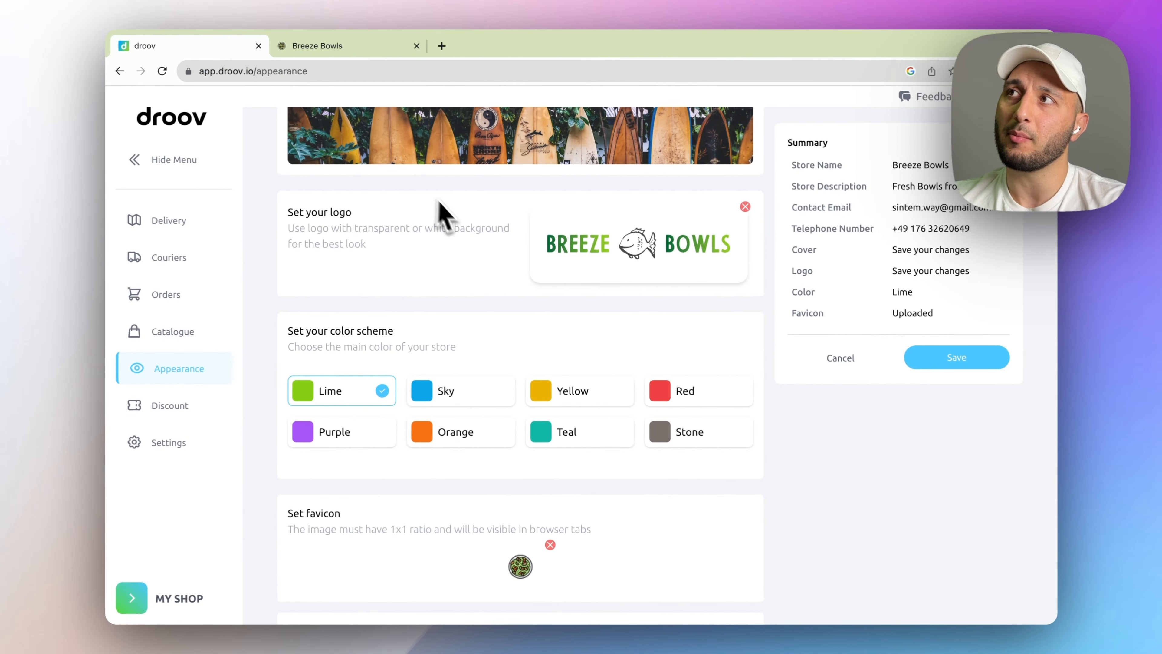
# - Set LogoSquare as the favicon and save the appearance settings
pyautogui.click(521, 566)
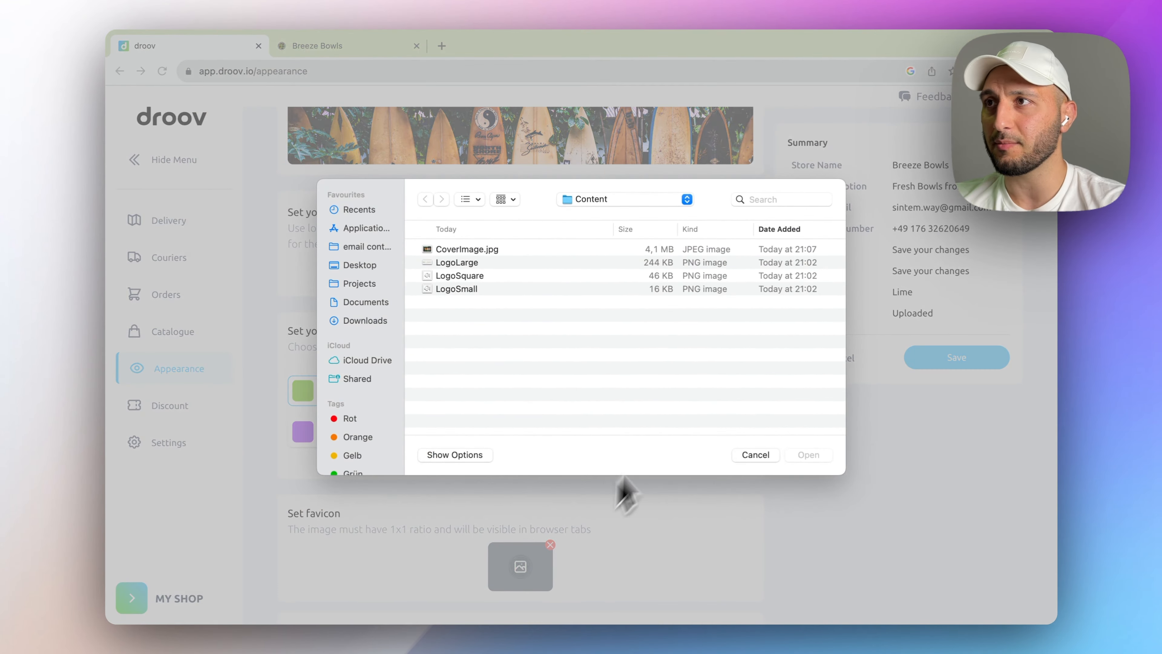
pyautogui.click(476, 275)
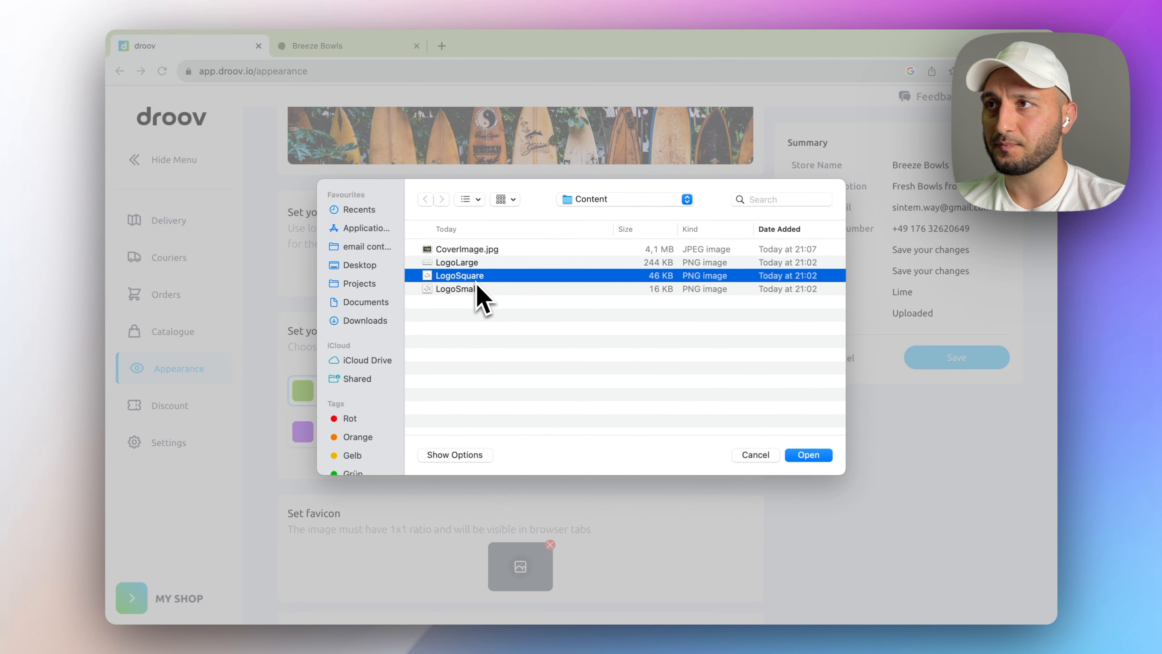
pyautogui.press('space')
pyautogui.press('space')
pyautogui.click(821, 458)
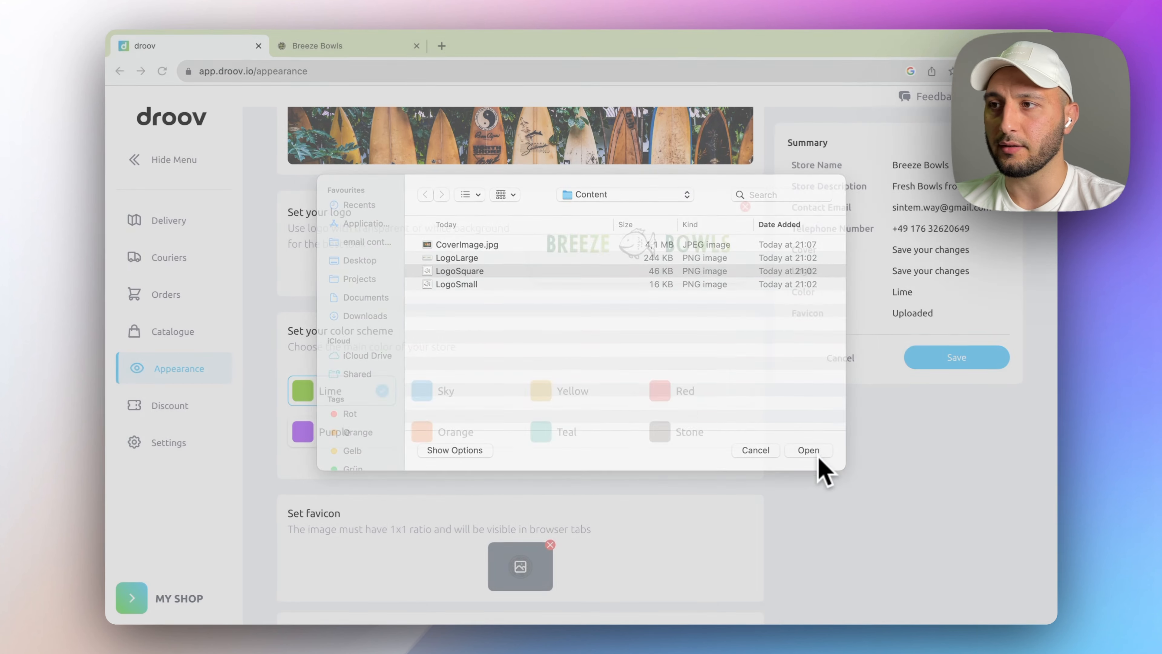
pyautogui.click(955, 366)
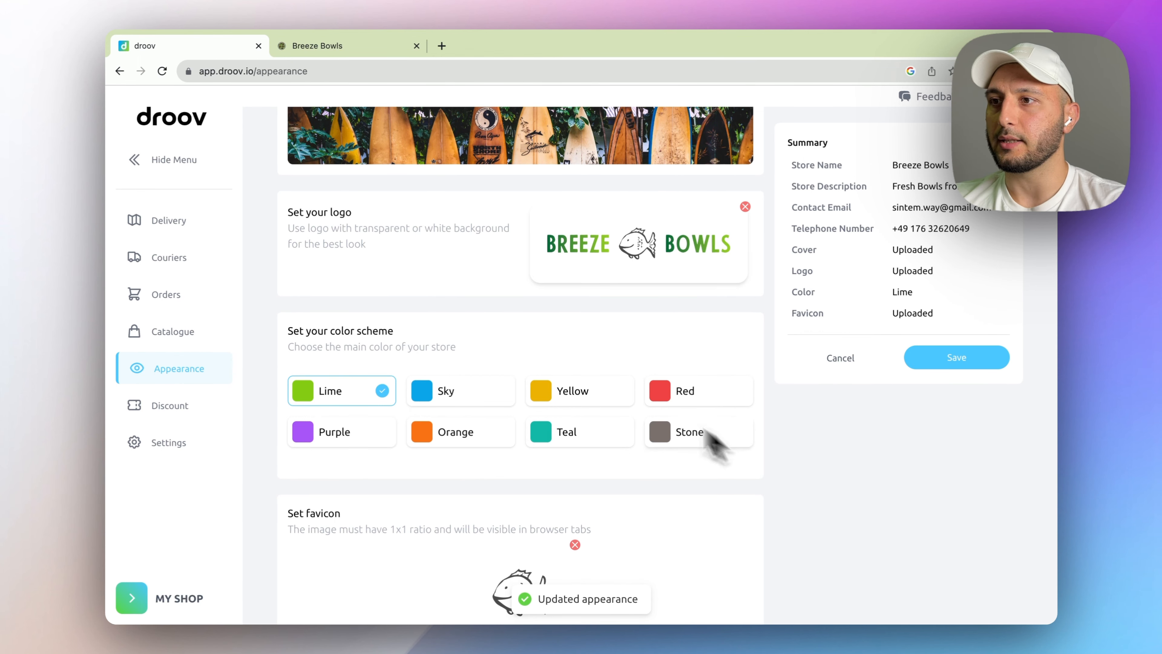
pyautogui.click(325, 47)
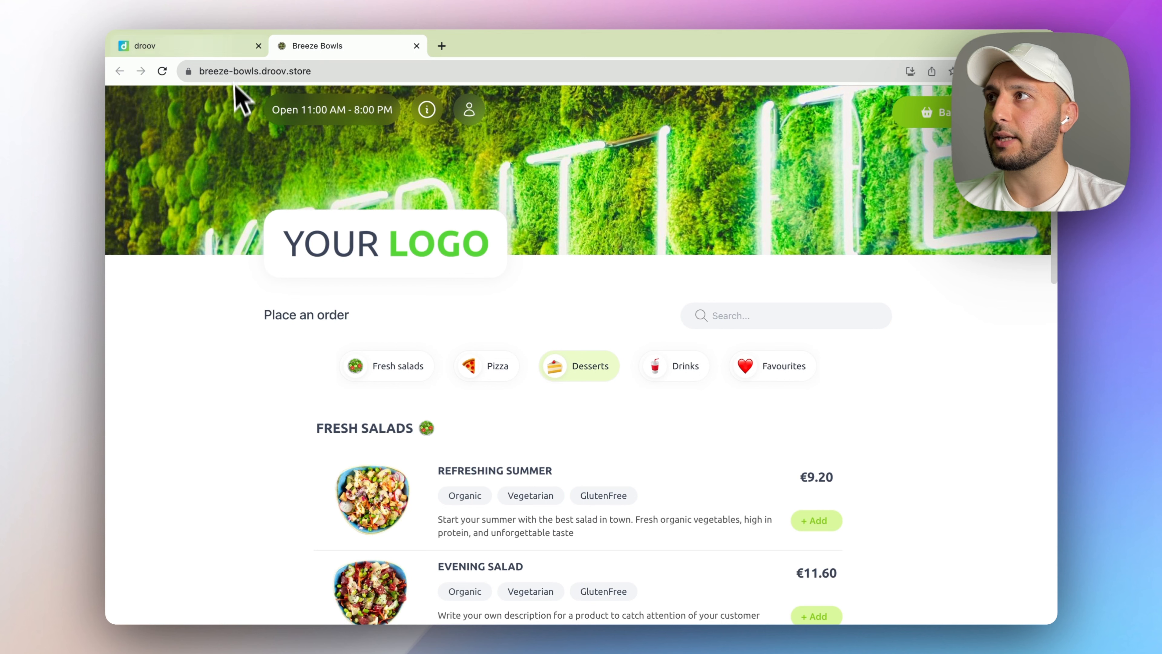
pyautogui.click(183, 46)
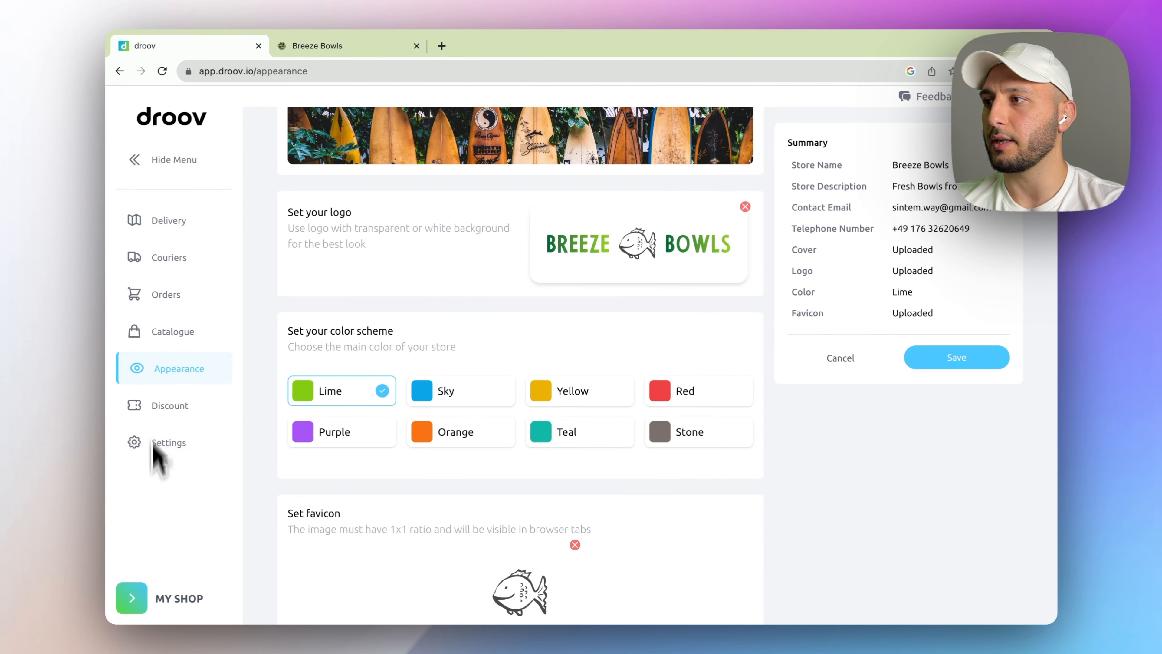
pyautogui.click(156, 605)
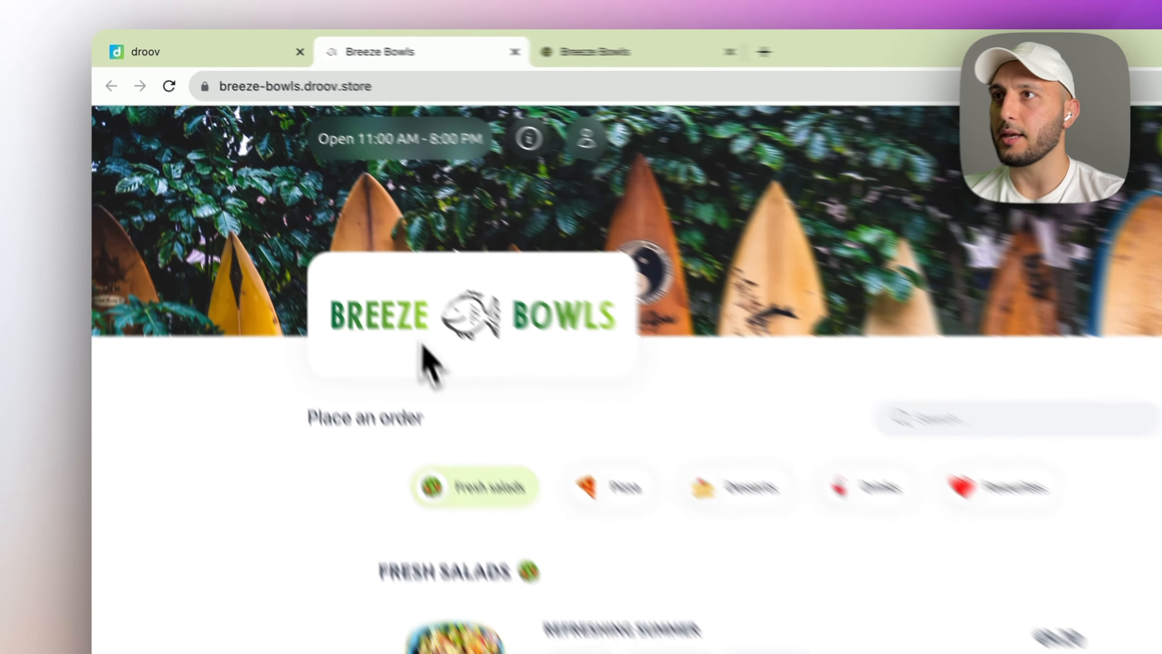
pyautogui.scroll(-3, 774, 275)
pyautogui.scroll(3, 773, 275)
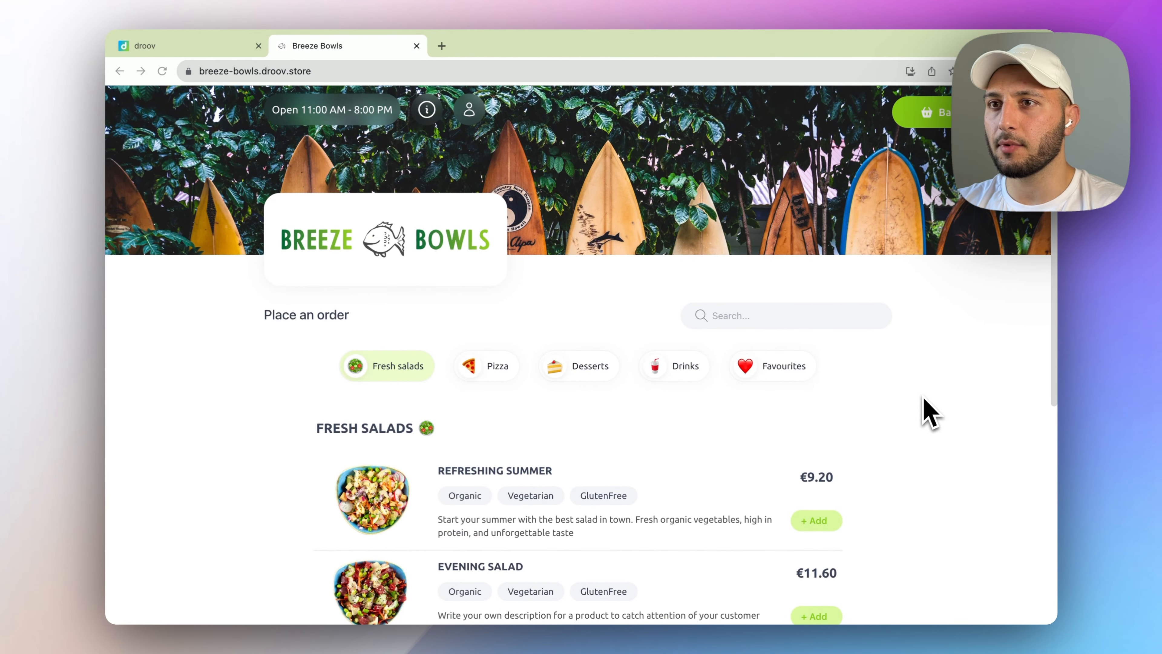
pyautogui.scroll(-2, 928, 411)
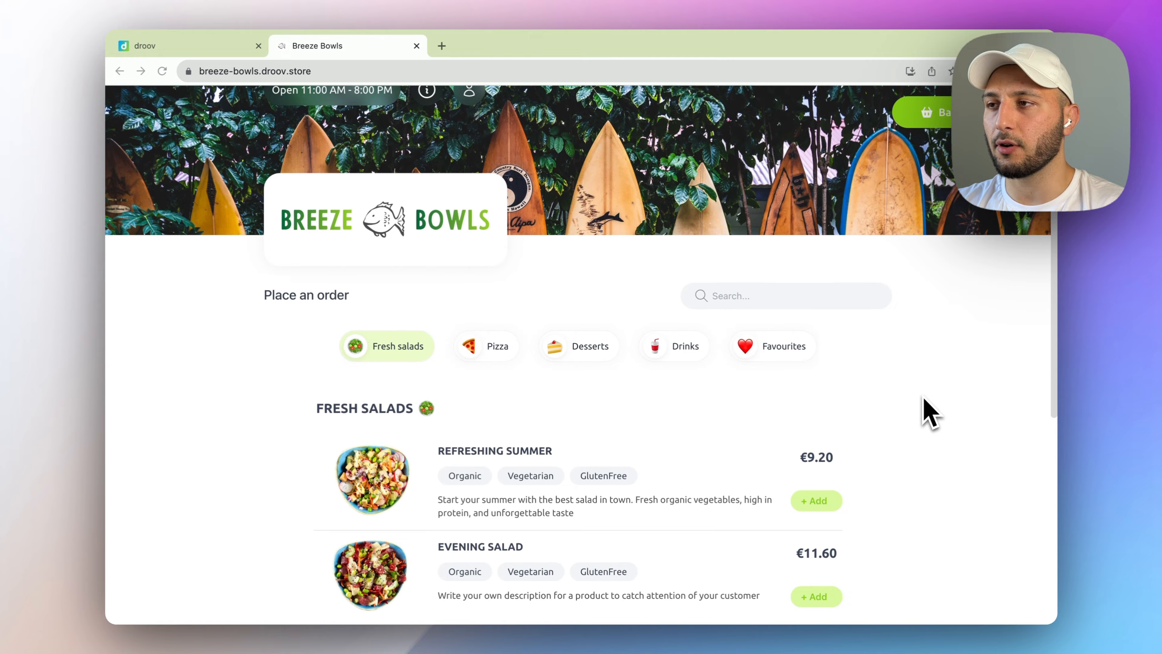
pyautogui.scroll(2, 661, 327)
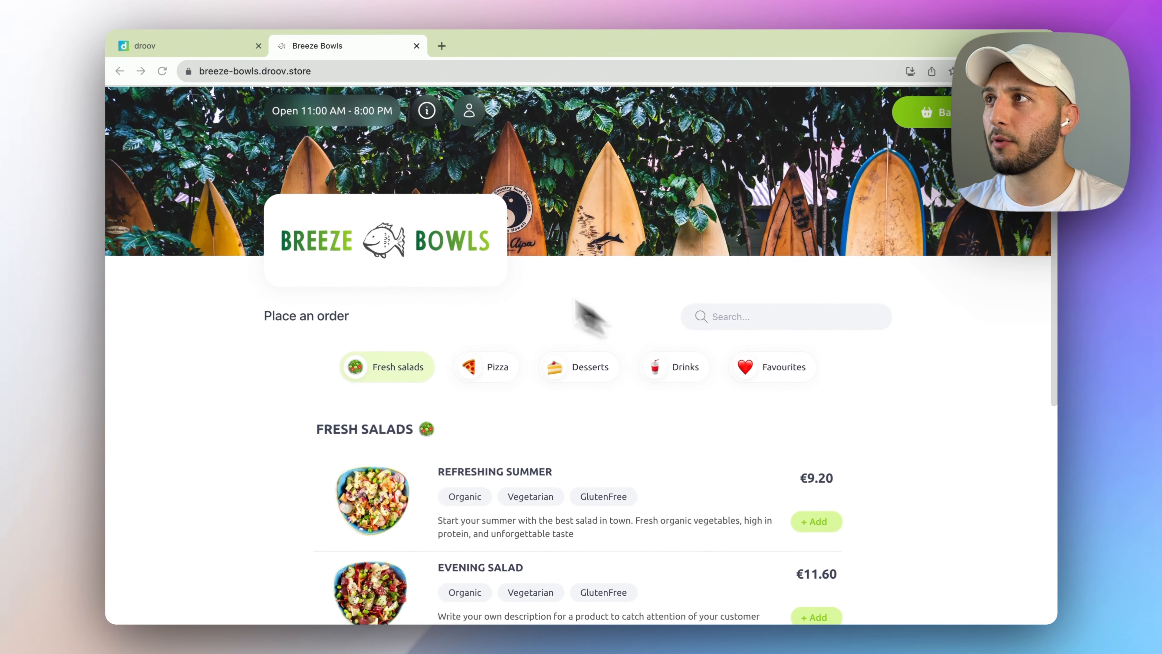
pyautogui.click(195, 48)
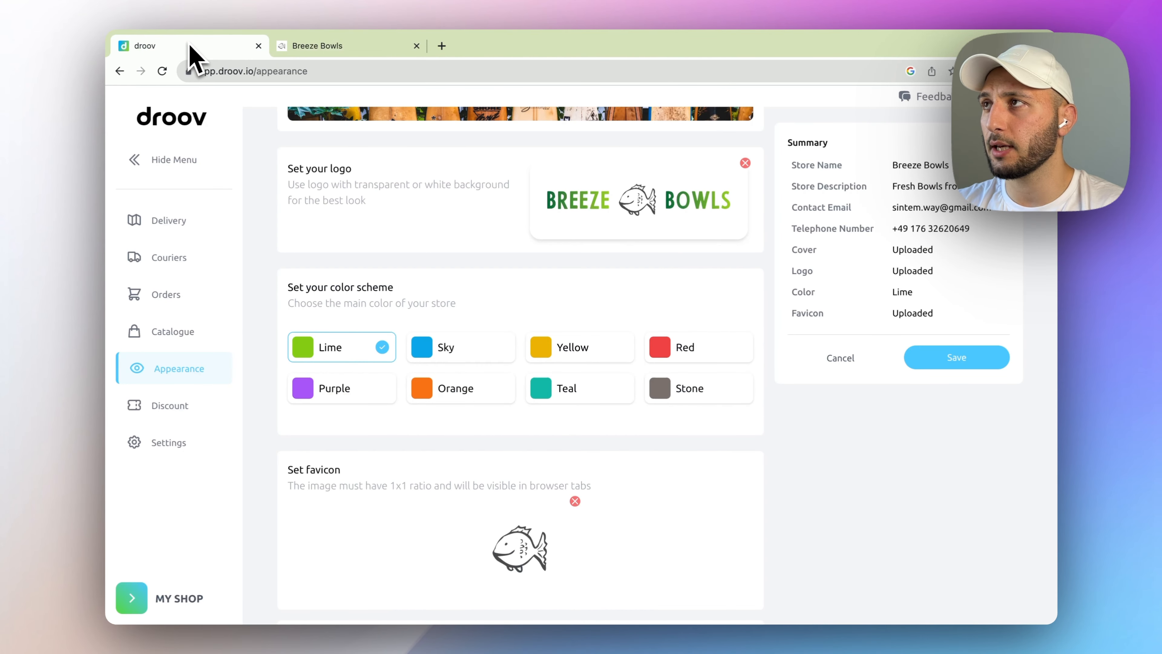
# - Delete the Pizza and Desserts categories from the Catalogue
pyautogui.click(196, 341)
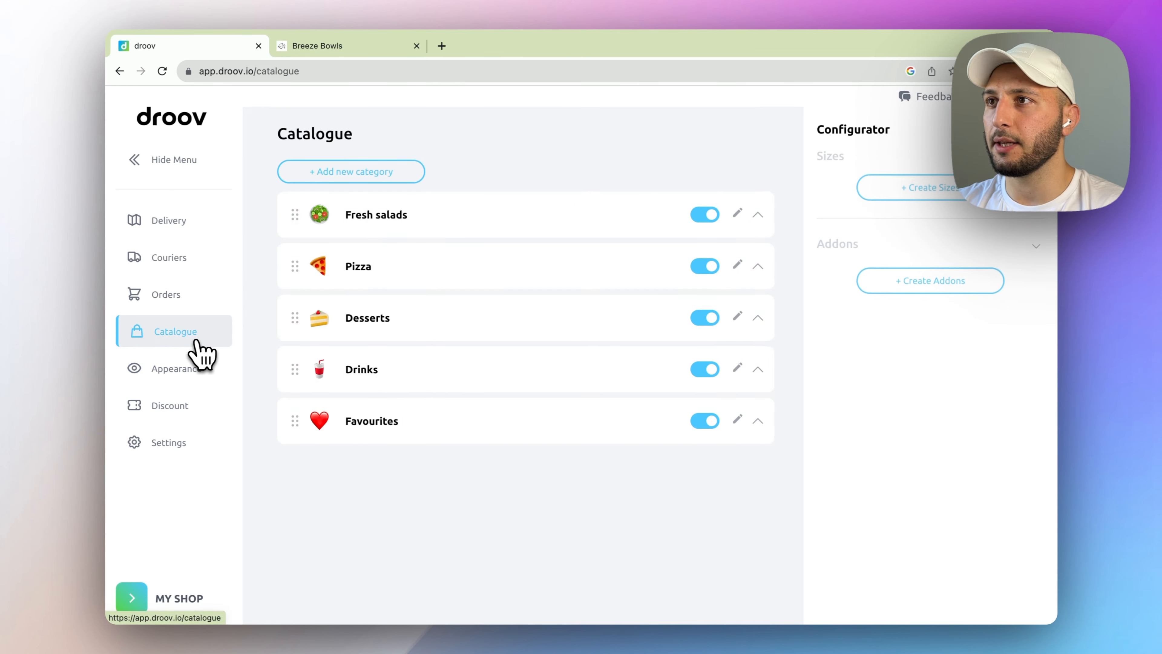
pyautogui.click(737, 265)
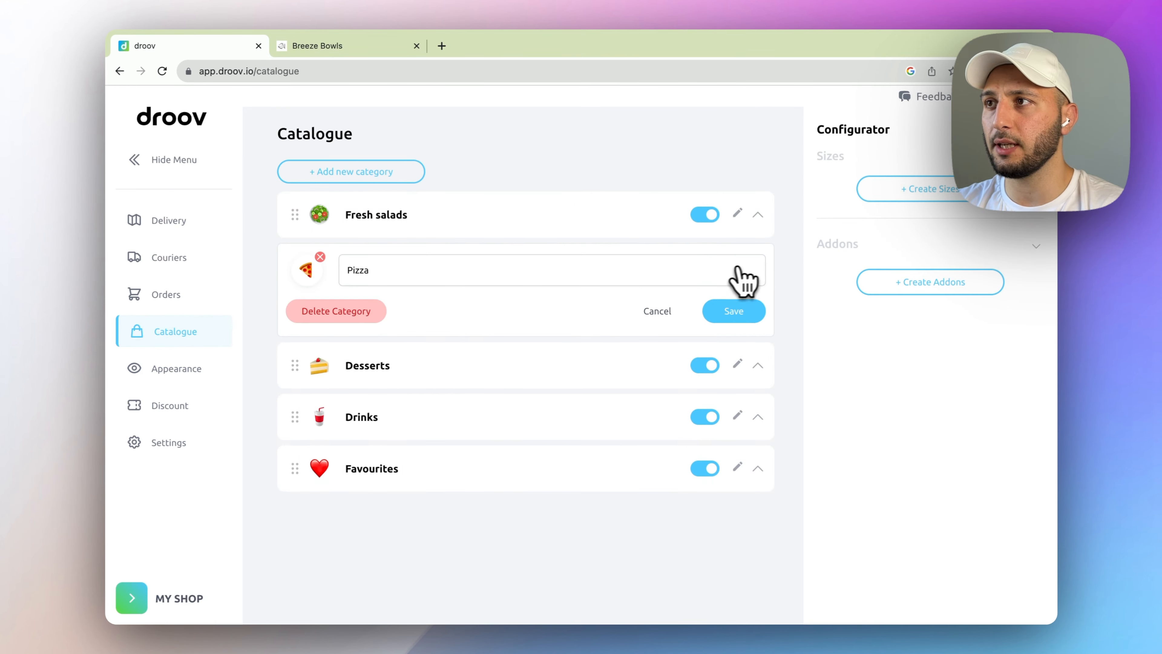
pyautogui.click(344, 310)
pyautogui.click(700, 387)
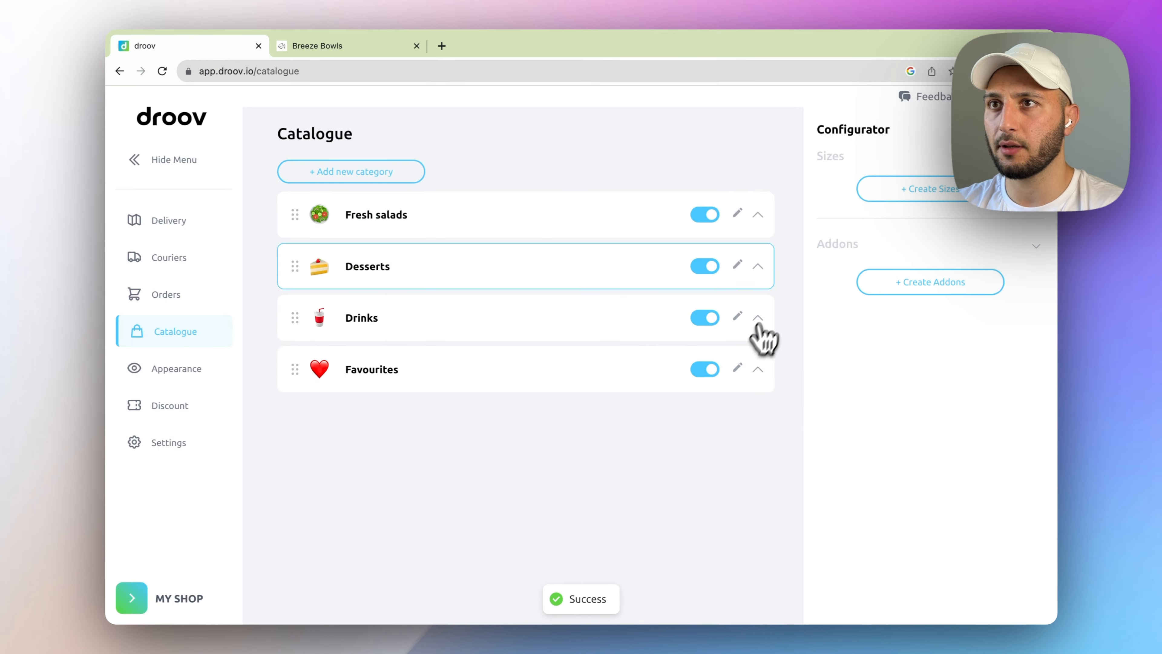
pyautogui.click(737, 265)
pyautogui.click(362, 311)
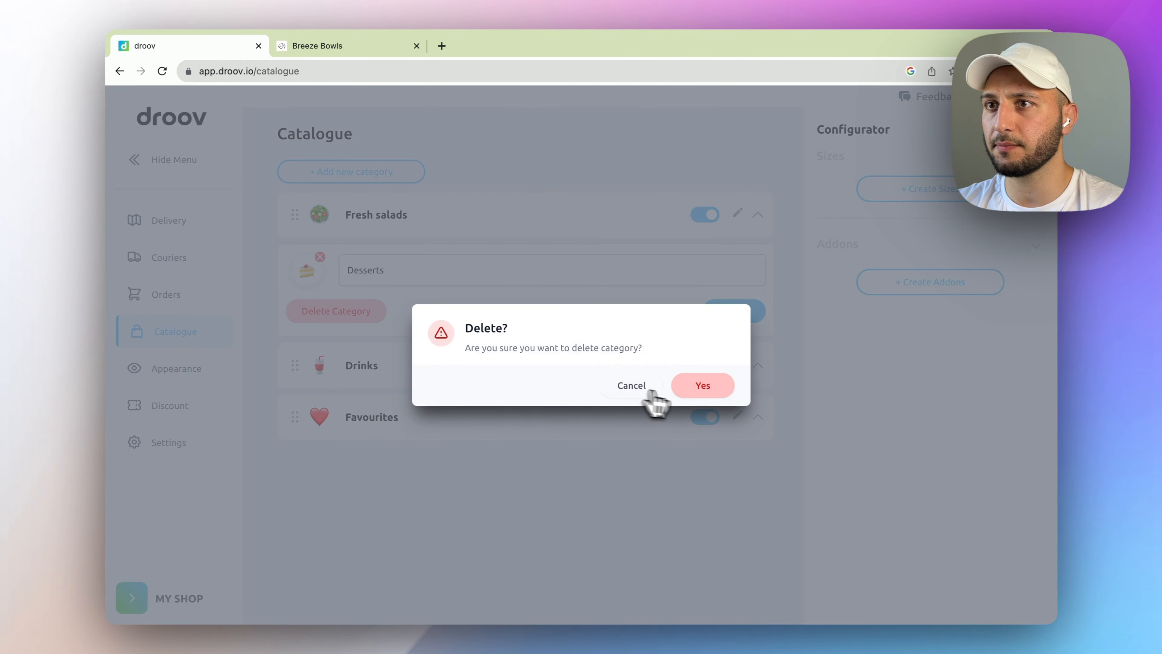
pyautogui.click(698, 388)
# - Delete the Drinks and Favourites categories, leaving only Fresh salads
pyautogui.click(737, 266)
pyautogui.click(366, 312)
pyautogui.click(700, 385)
pyautogui.click(738, 266)
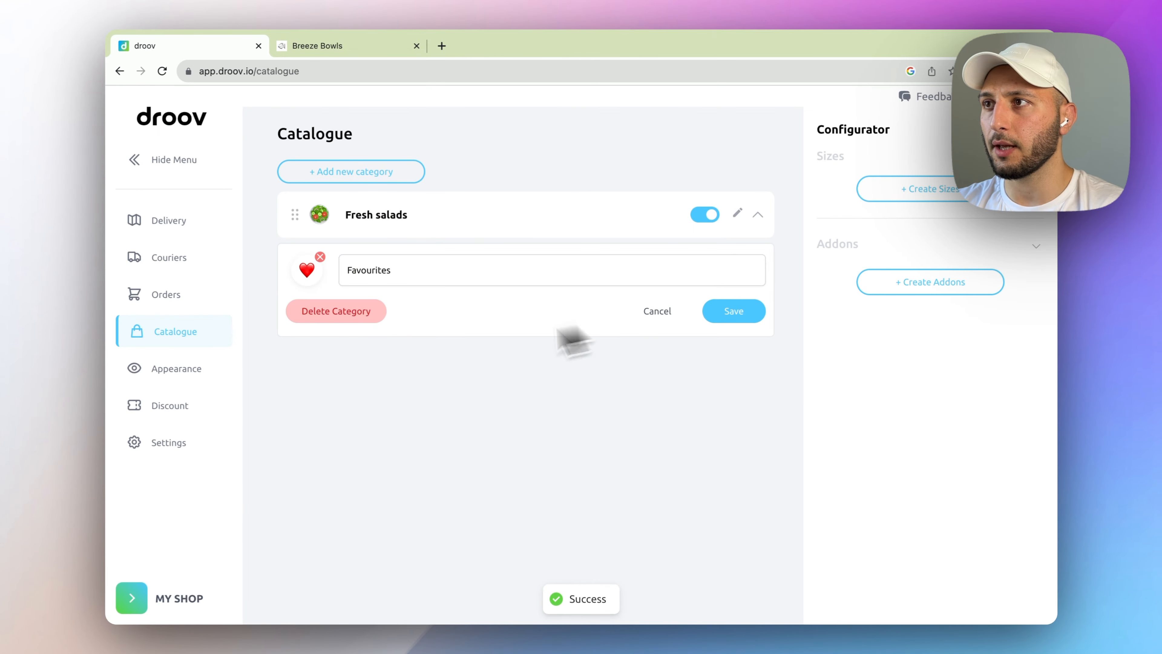
pyautogui.click(322, 316)
pyautogui.click(698, 386)
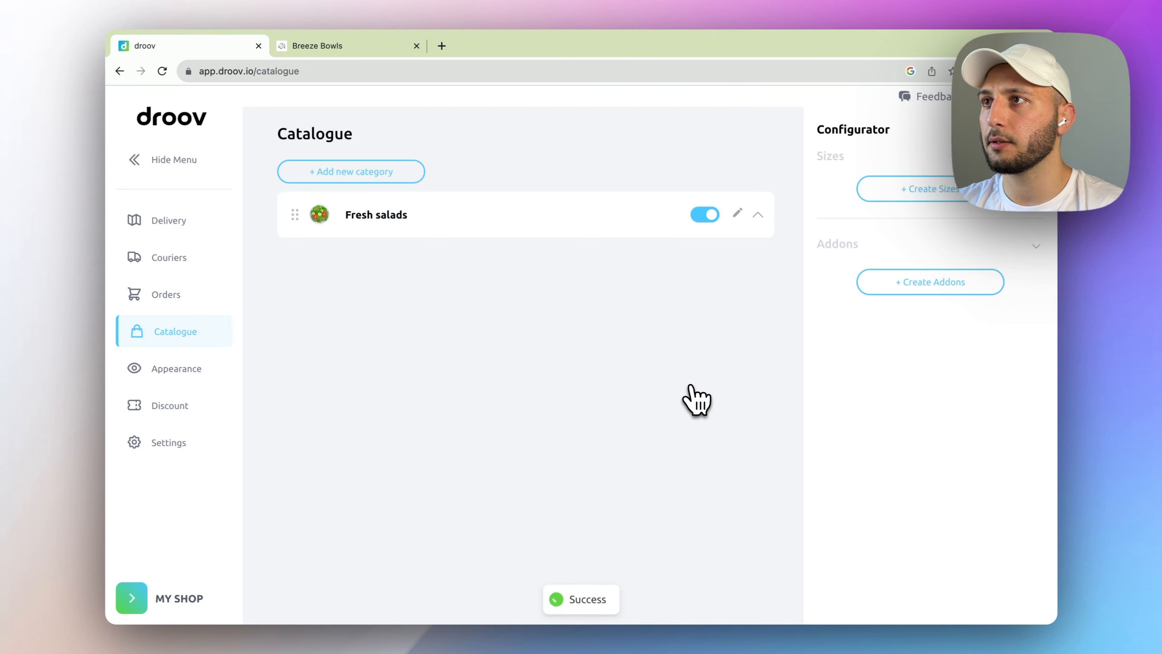
pyautogui.click(398, 216)
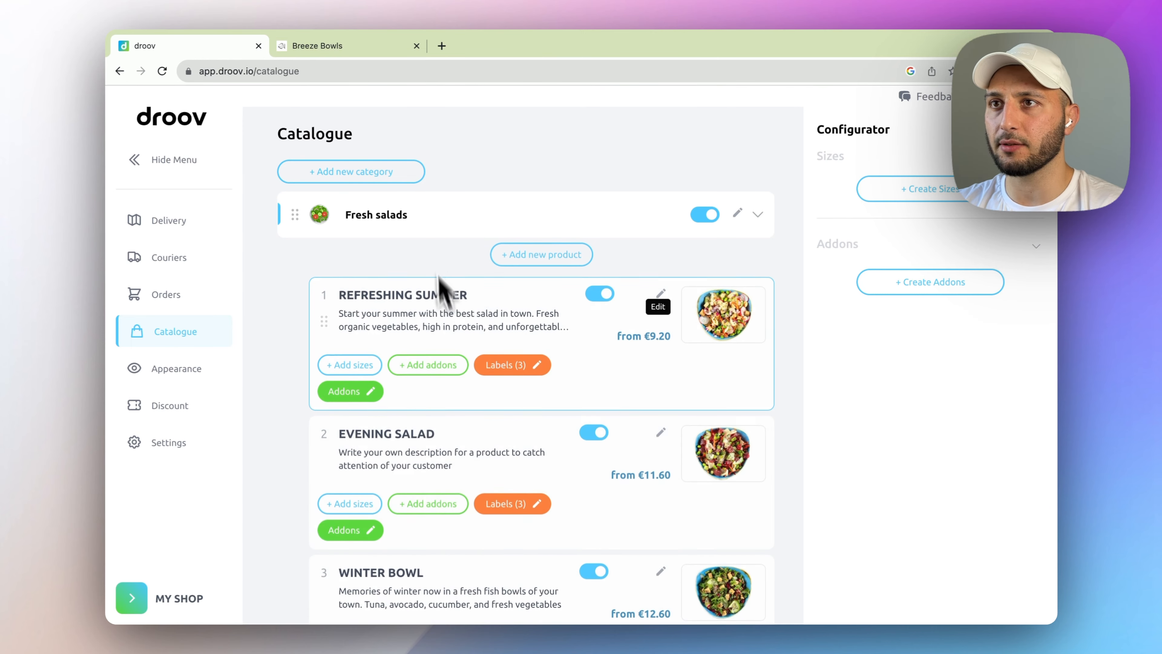
pyautogui.click(494, 211)
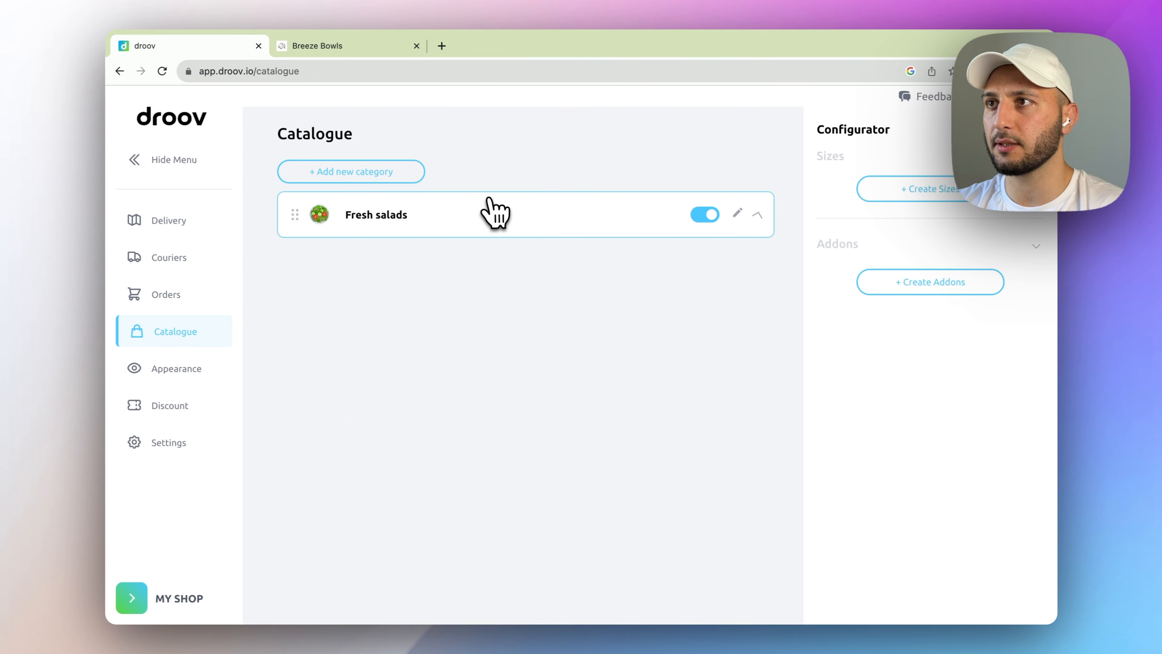
# - Create a Burgers category with a hamburger icon and move it above Fresh salads
pyautogui.click(346, 179)
pyautogui.click(426, 185)
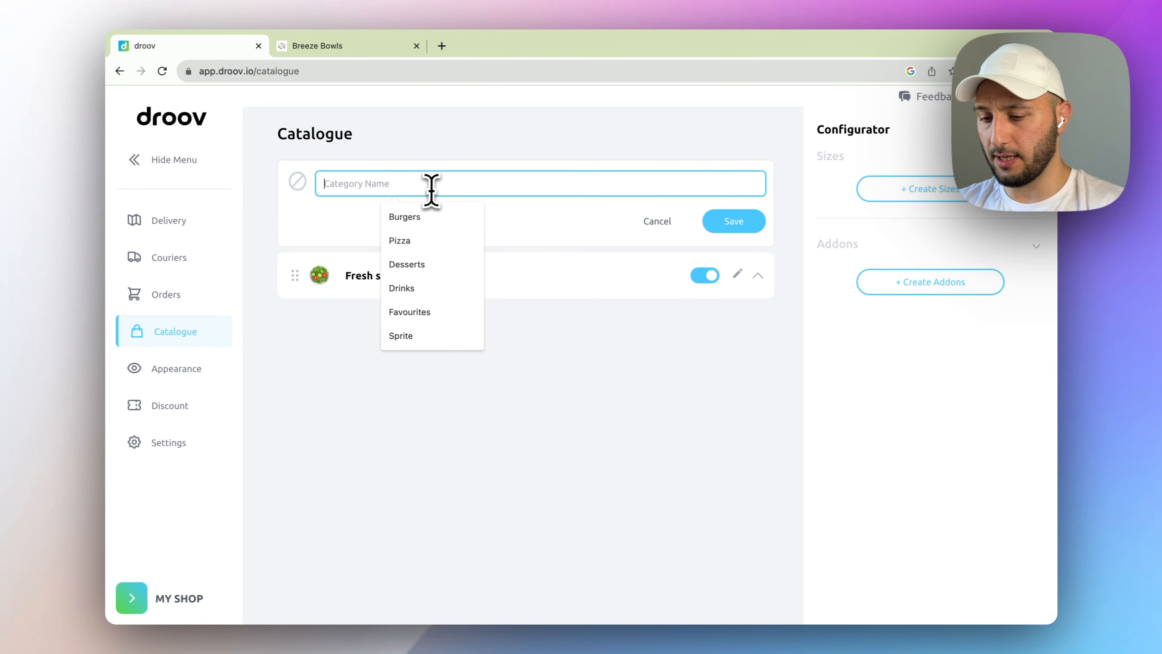
pyautogui.write('Burgers')
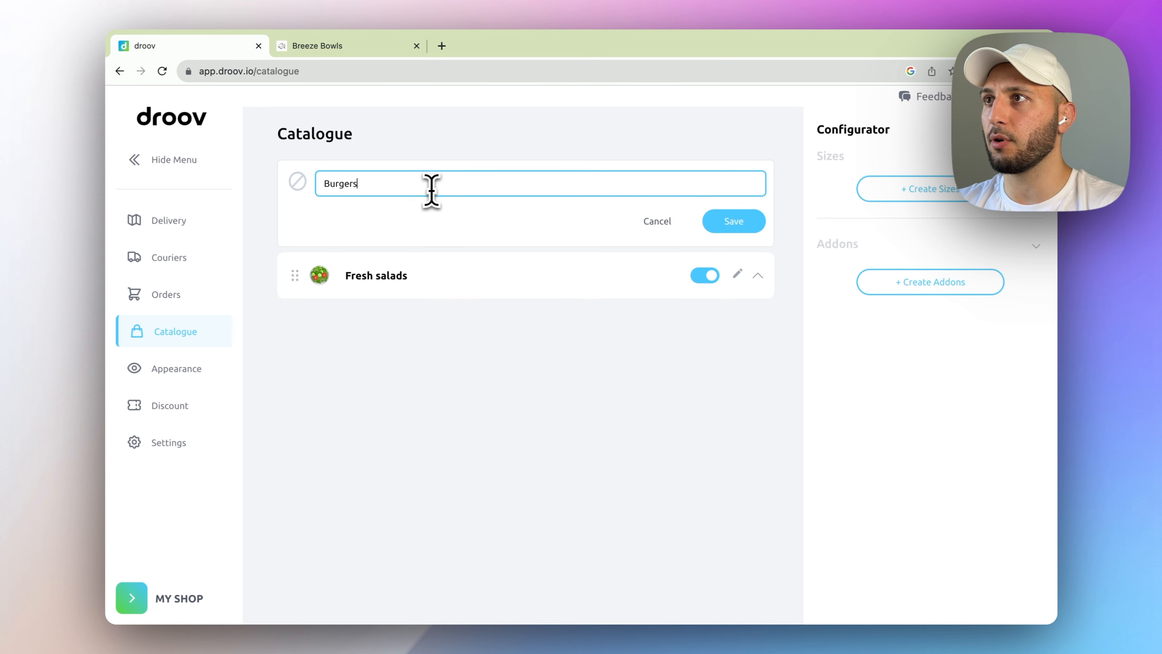
pyautogui.click(298, 181)
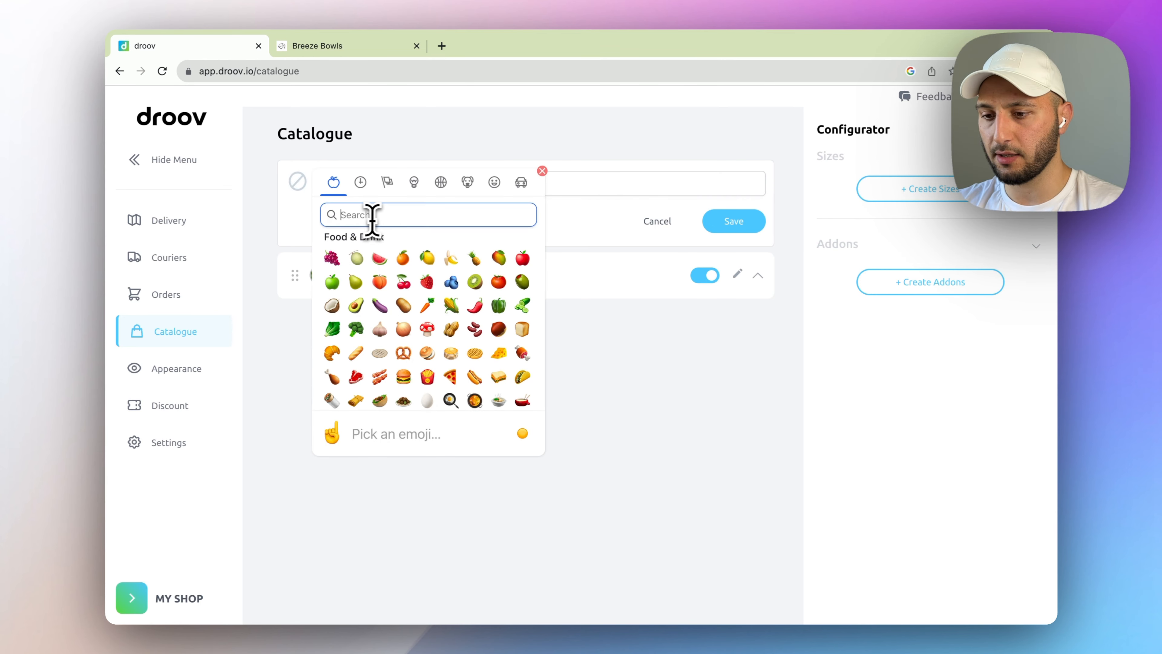
pyautogui.write('Ham')
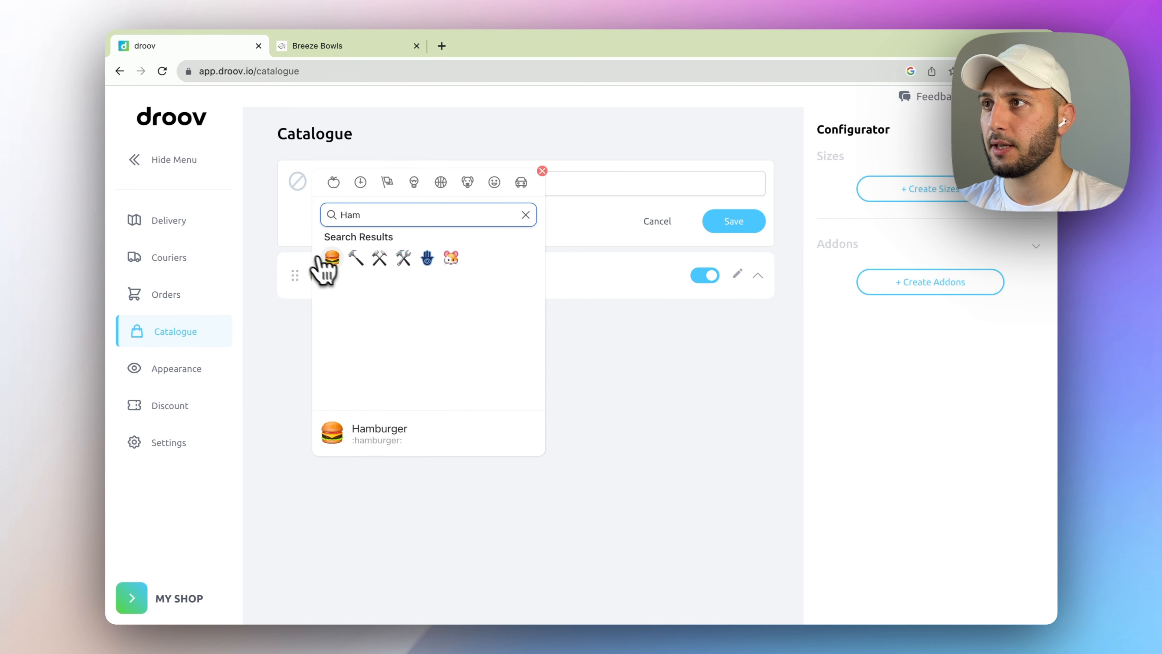
pyautogui.click(332, 258)
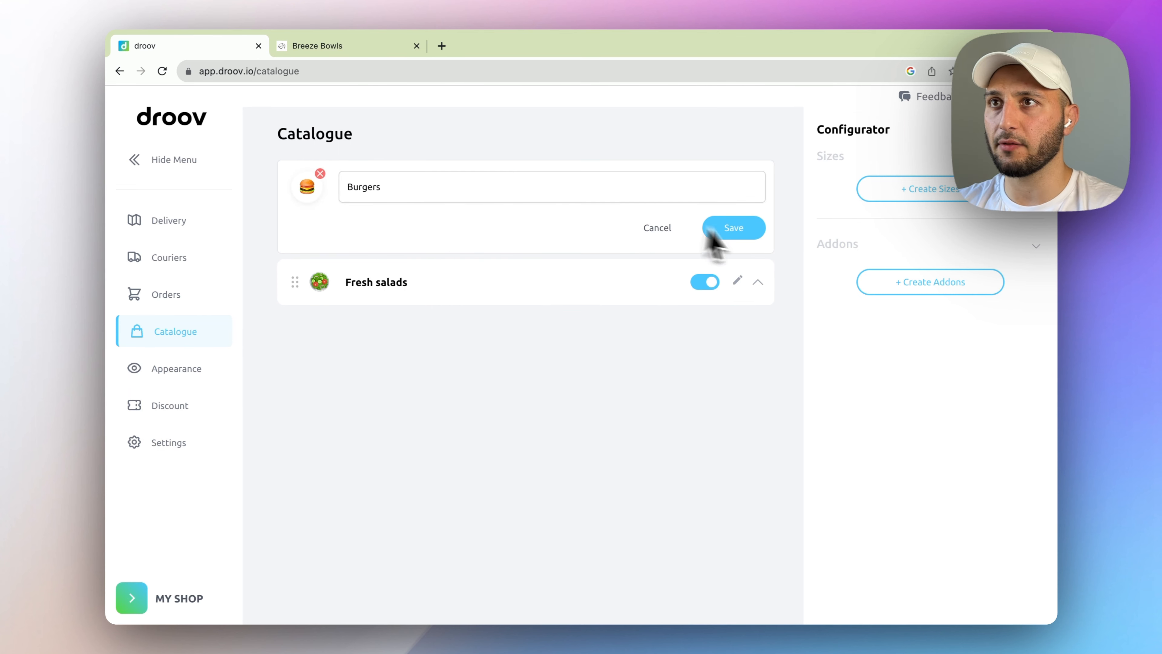
pyautogui.click(717, 227)
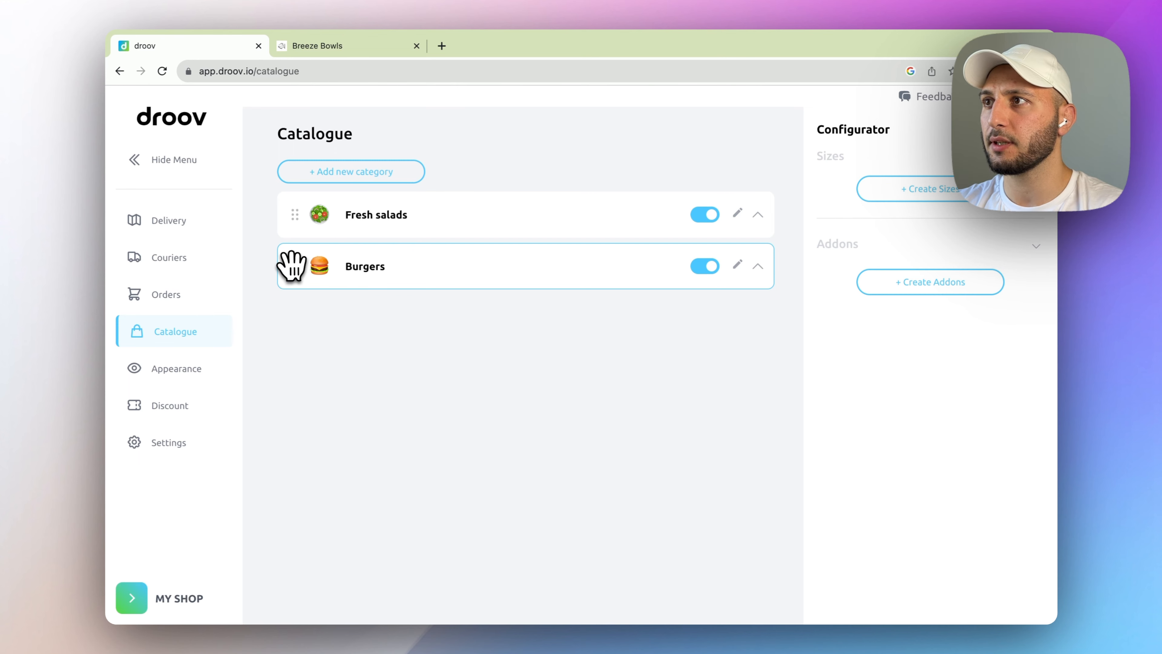
pyautogui.moveTo(291, 265); pyautogui.dragTo(332, 208)
# - Create a Drinks category with a cup-with-straw icon, then expand Burgers
pyautogui.click(348, 177)
pyautogui.click(364, 183)
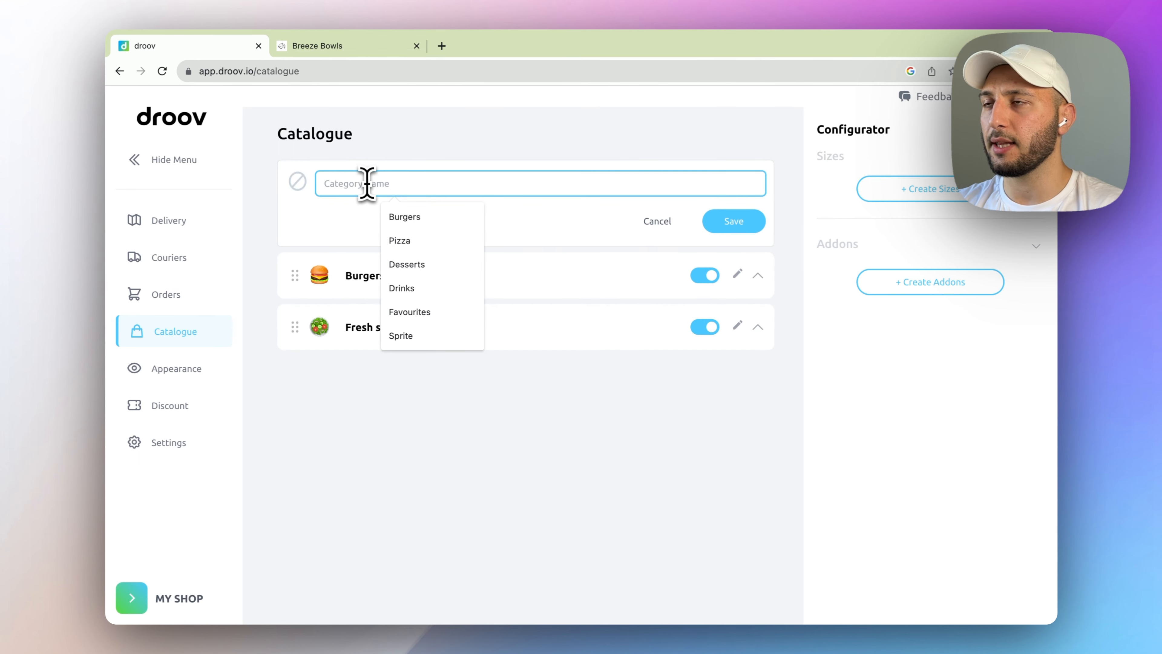
pyautogui.click(468, 145)
pyautogui.click(547, 191)
pyautogui.write('Drinks')
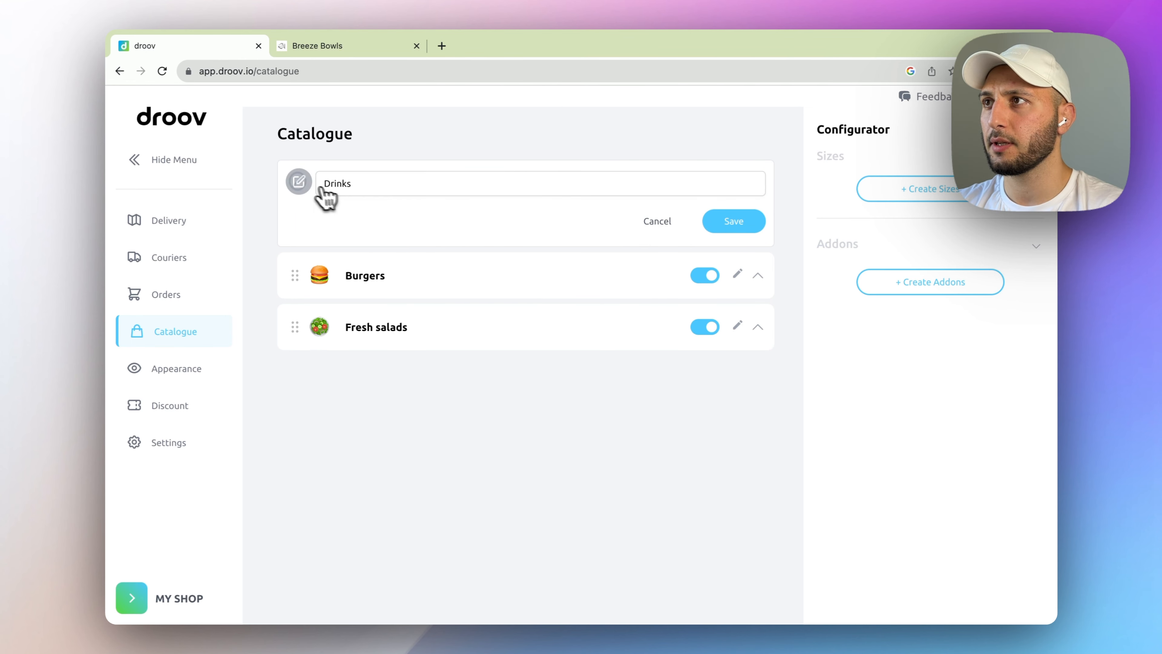
pyautogui.click(297, 182)
pyautogui.click(358, 213)
pyautogui.write('Drin')
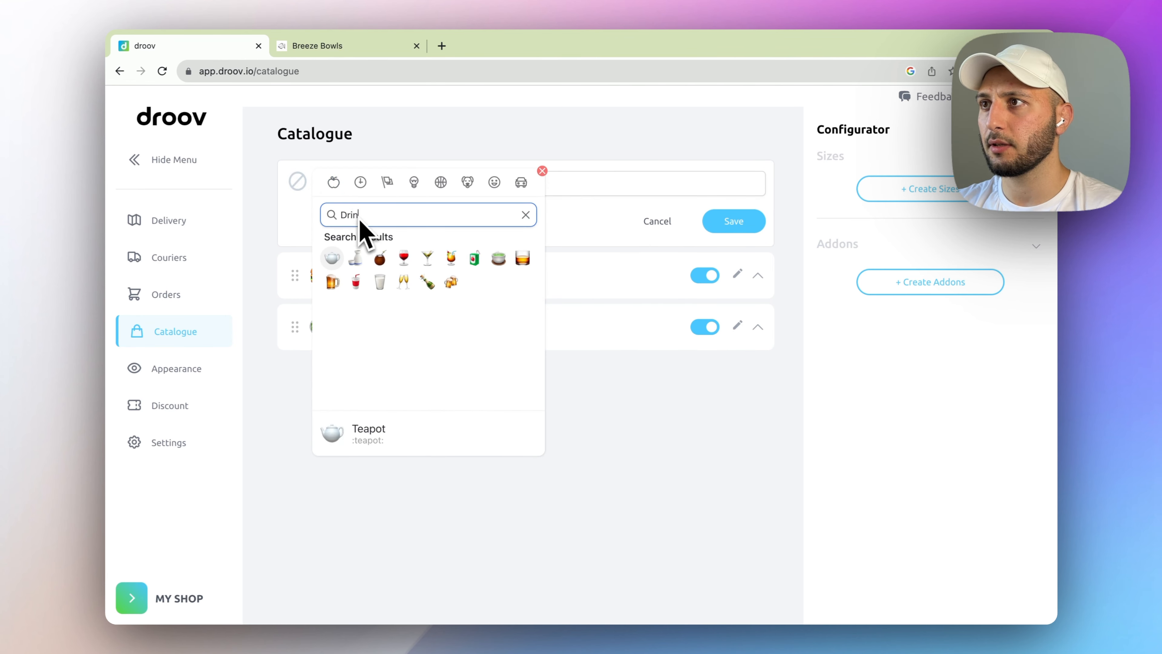
pyautogui.click(357, 281)
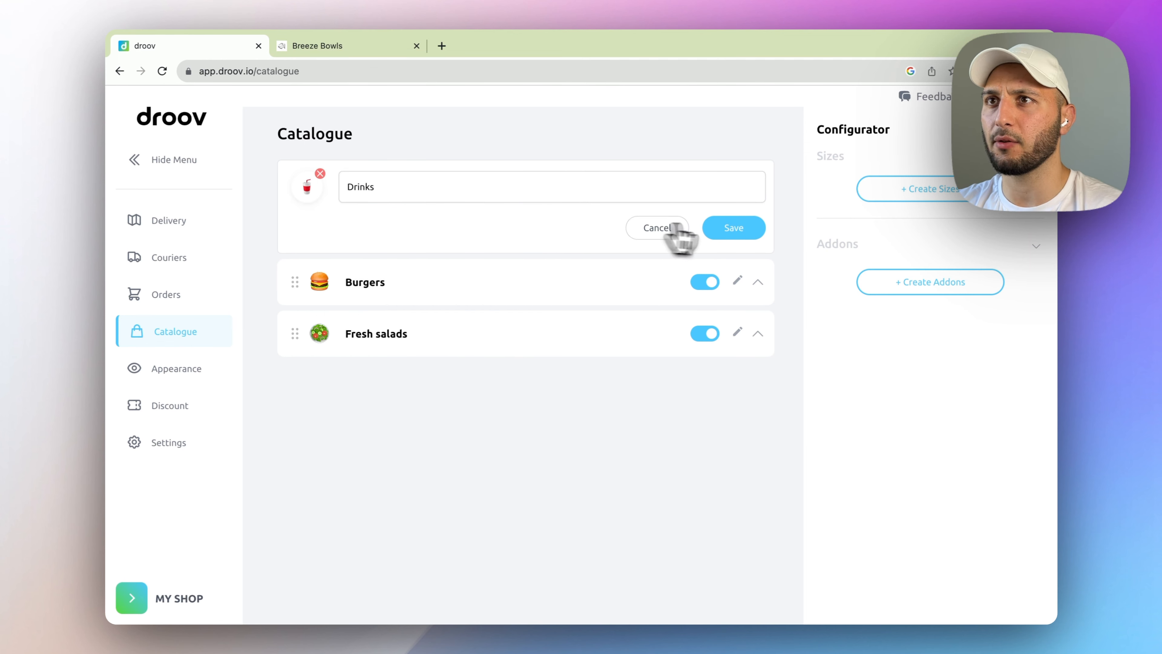
pyautogui.click(733, 221)
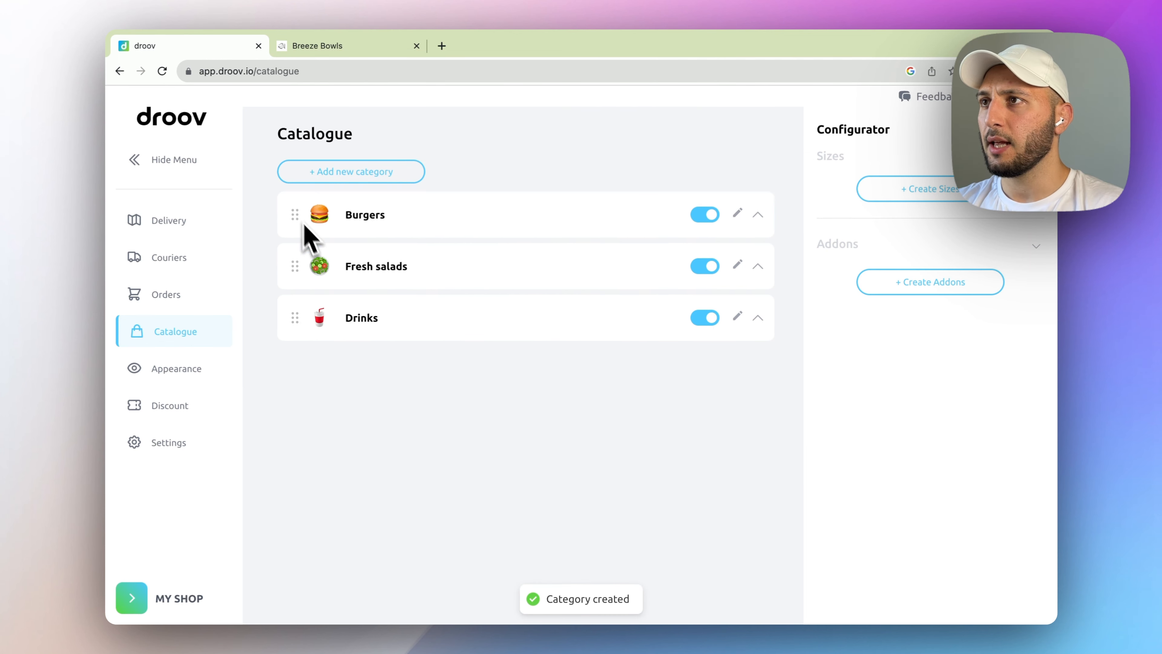
pyautogui.click(474, 219)
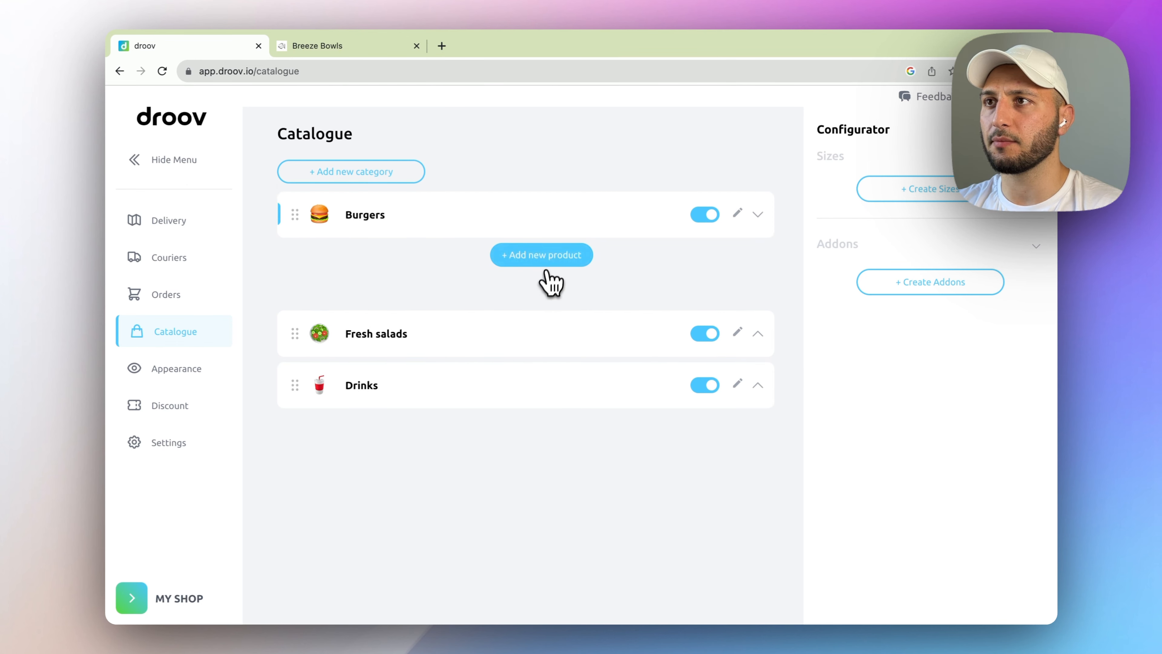
# - Add Double Cheese Burger: price 12, VAT 7, description 'Best burger in town. Hot!'
pyautogui.click(545, 260)
pyautogui.click(386, 267)
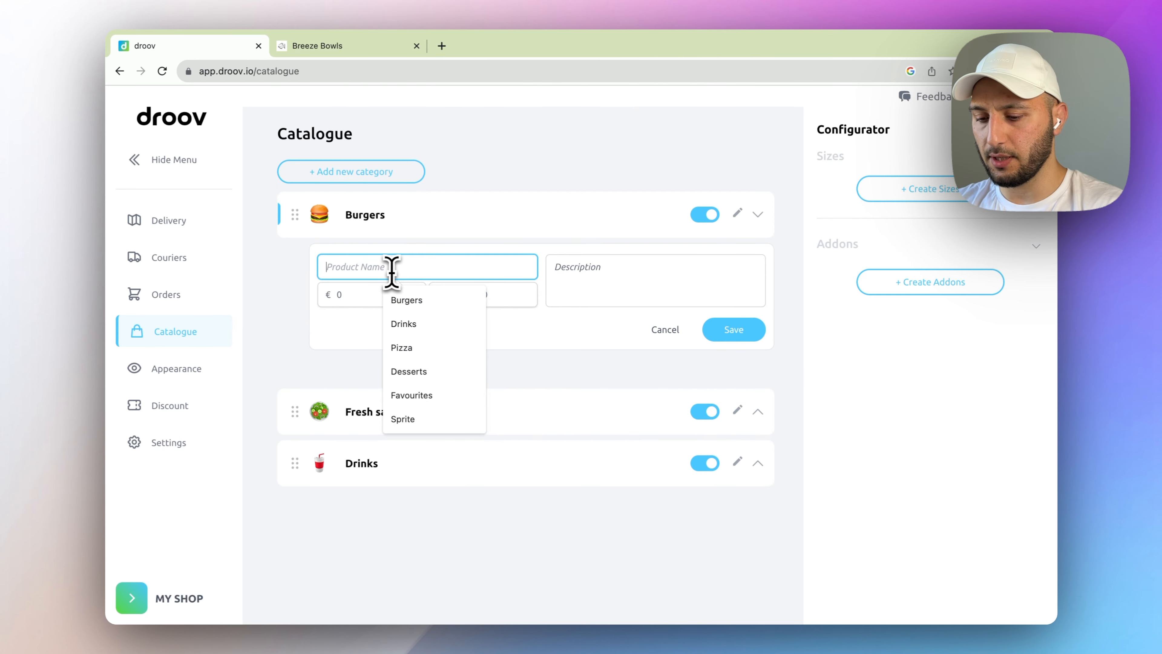
pyautogui.write('Doubke')
pyautogui.press('BackSpace')
pyautogui.press('BackSpace')
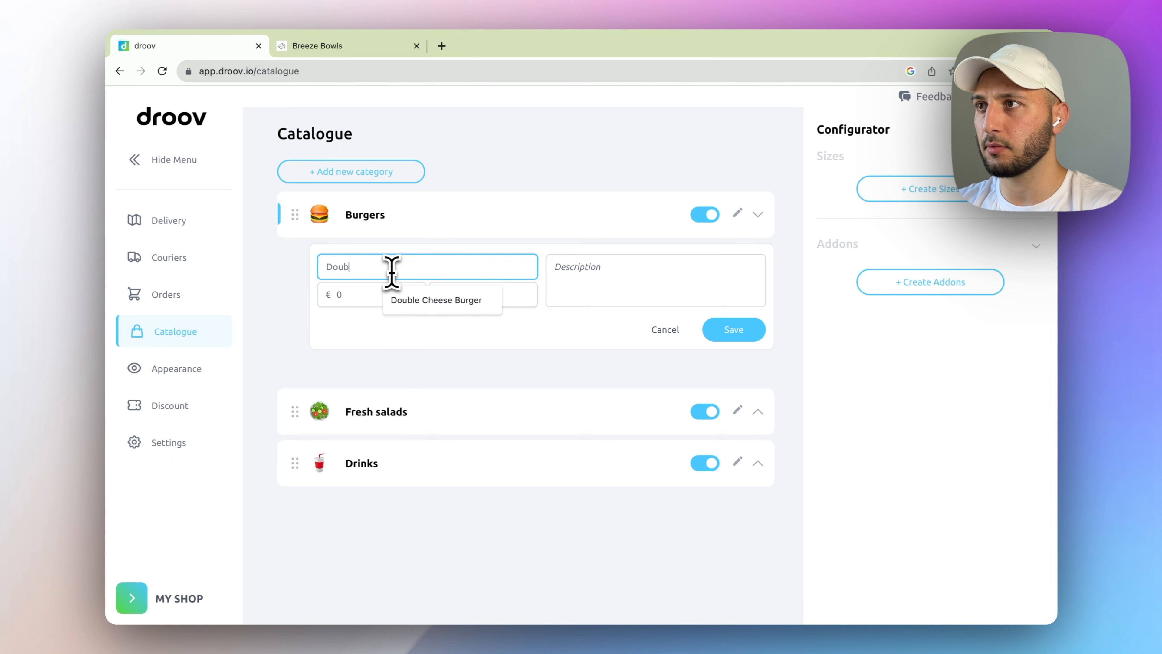
pyautogui.write('le Cheese Burger')
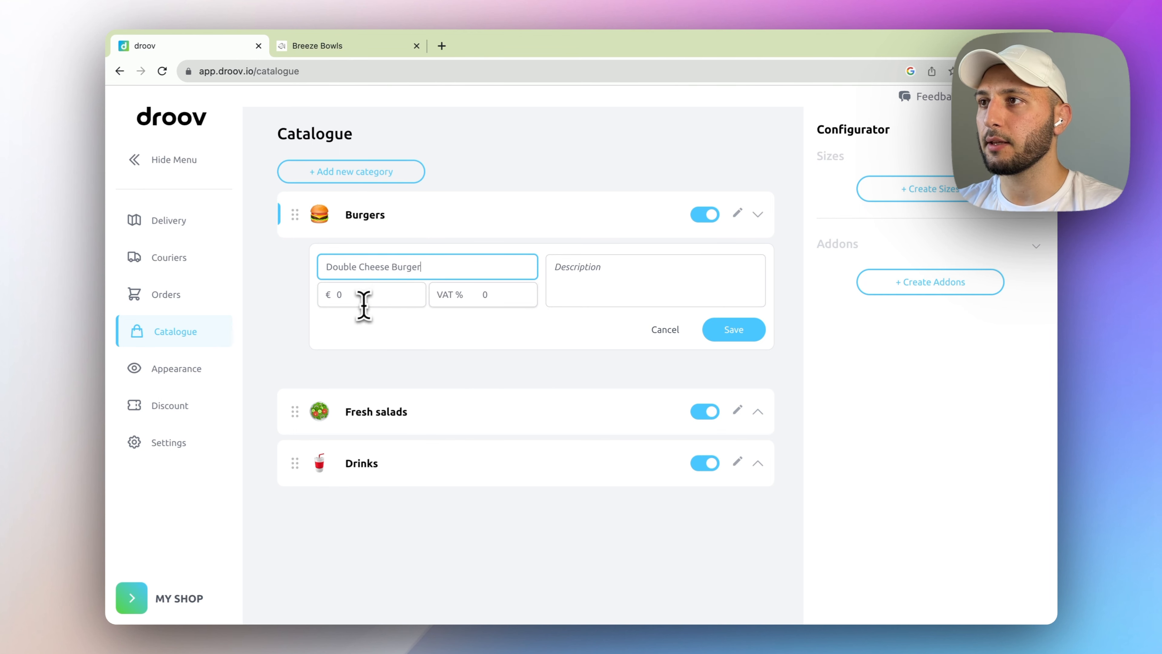
pyautogui.click(374, 294)
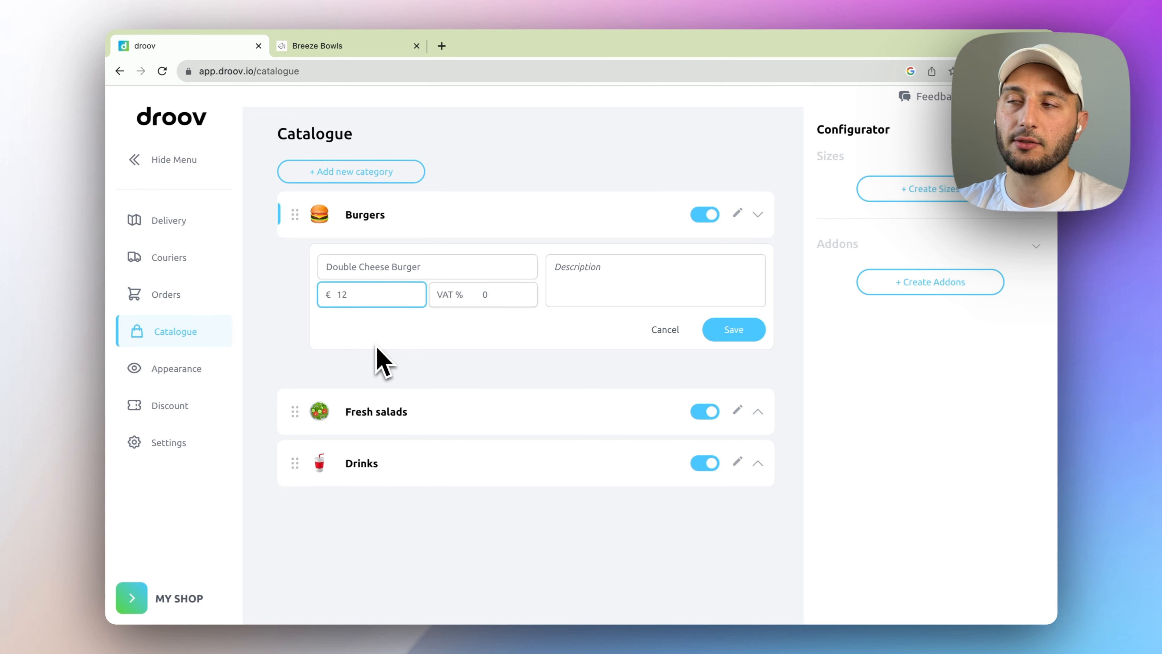
pyautogui.click(476, 300)
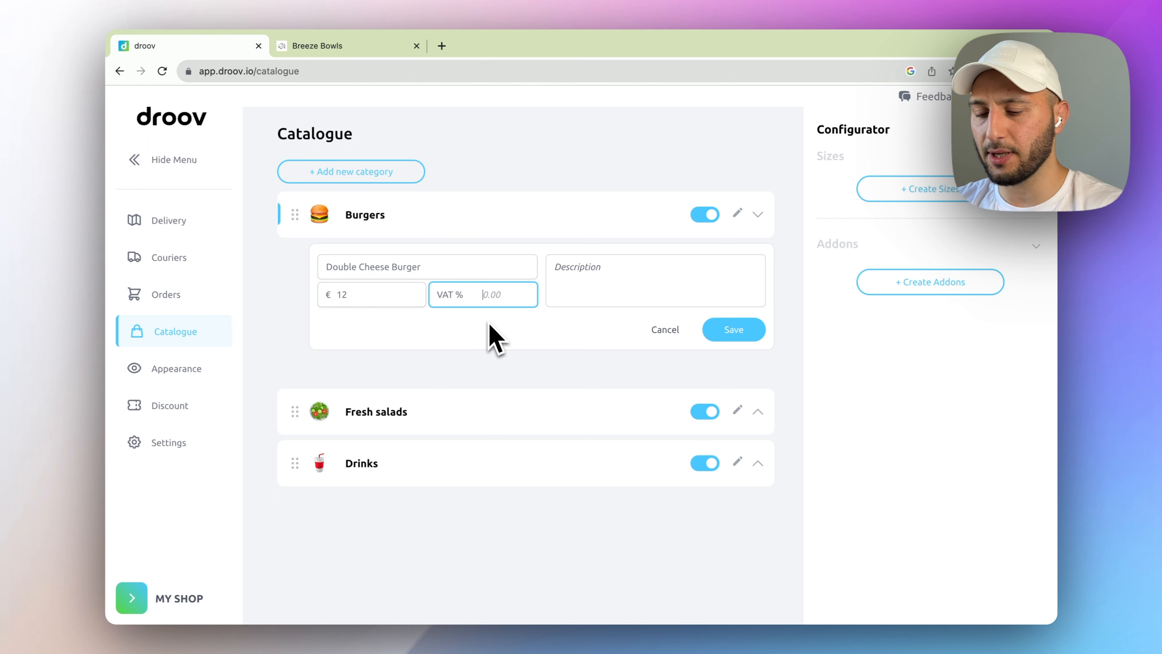
pyautogui.click(567, 298)
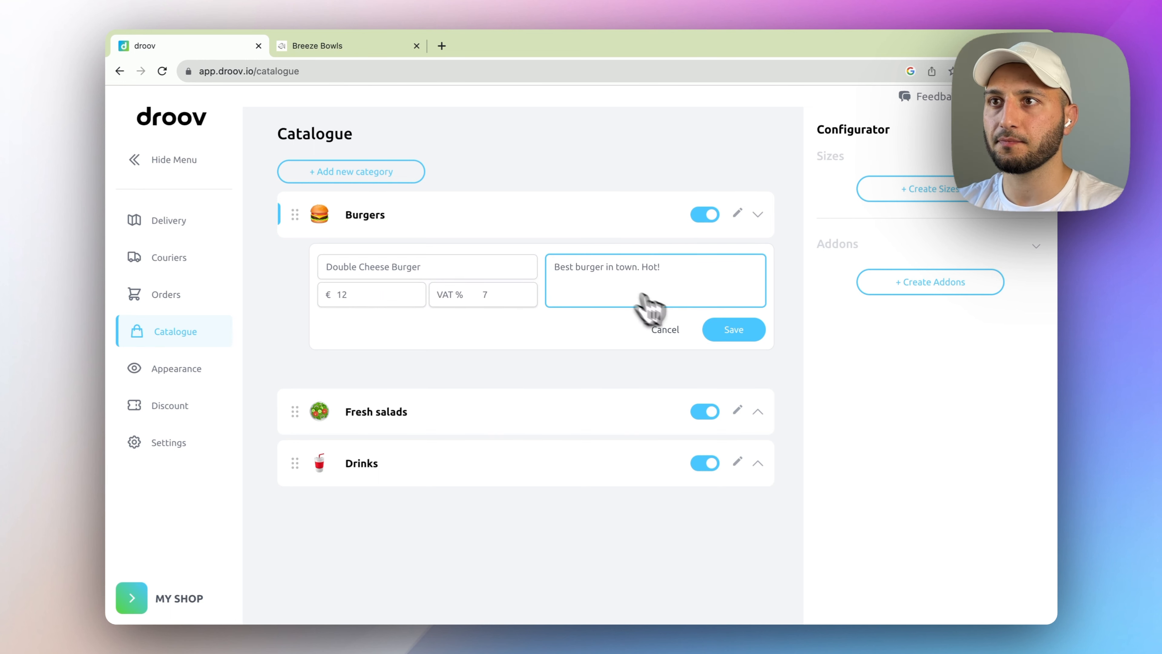
pyautogui.click(735, 330)
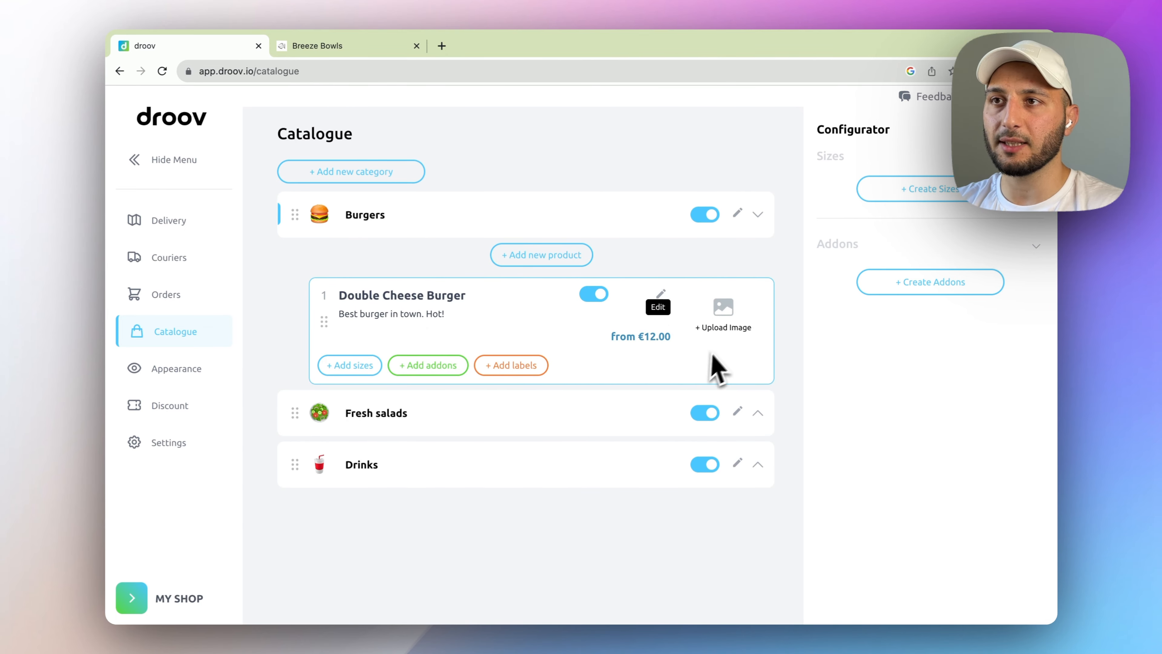
# - Give Double Cheese Burger the front-view-burger-stand.jpg photo, zoomed and cropped to fill the frame
pyautogui.click(727, 326)
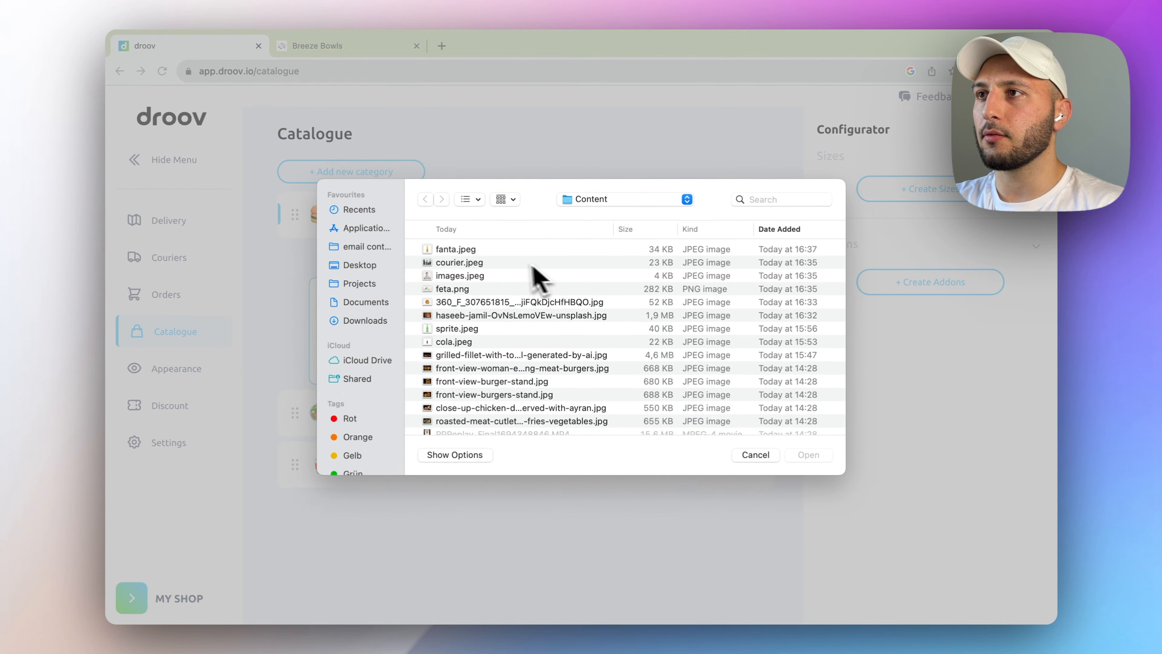
pyautogui.click(452, 348)
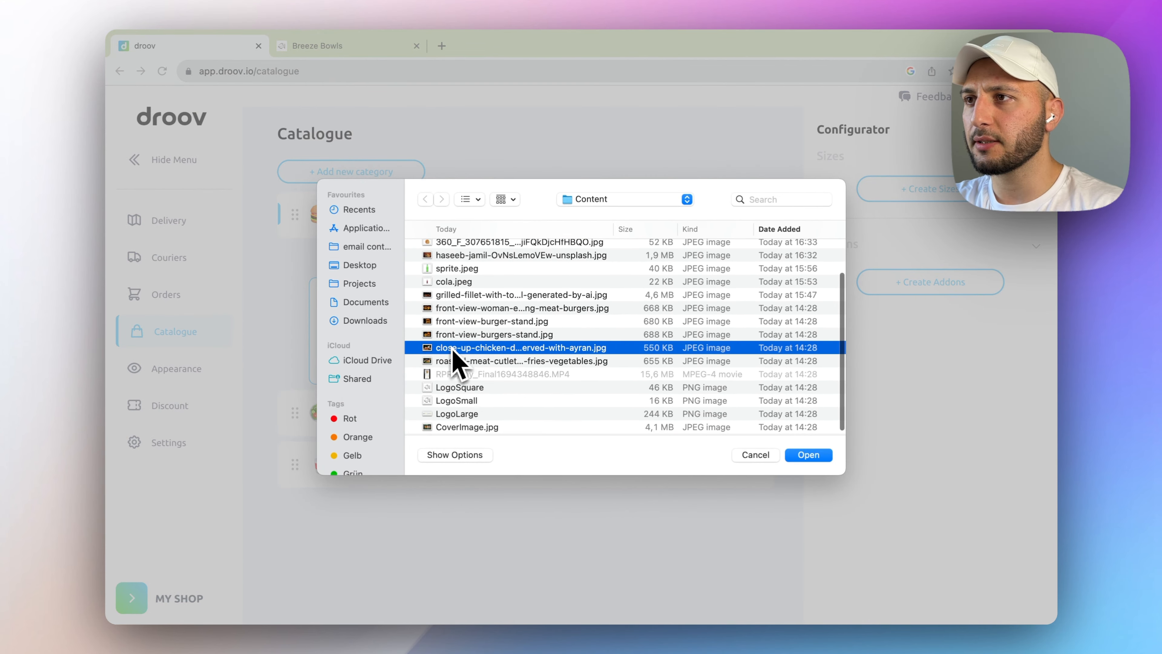
pyautogui.press('Up')
pyautogui.press('Up')
pyautogui.press('space')
pyautogui.press('space')
pyautogui.click(808, 455)
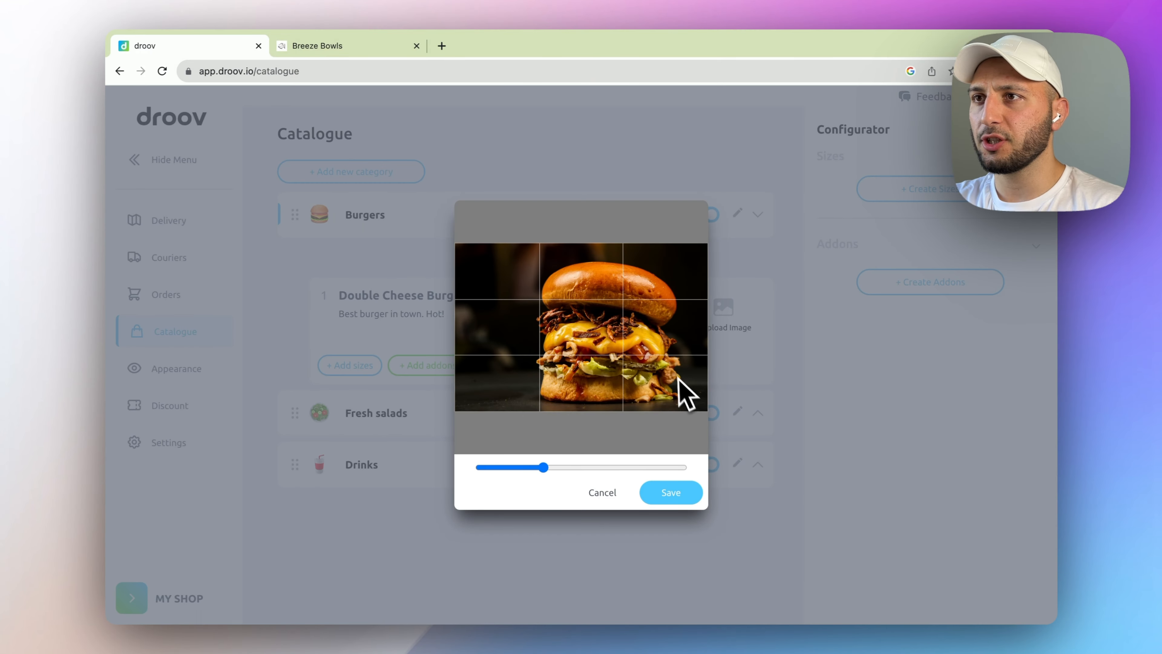
pyautogui.moveTo(529, 464); pyautogui.dragTo(549, 471)
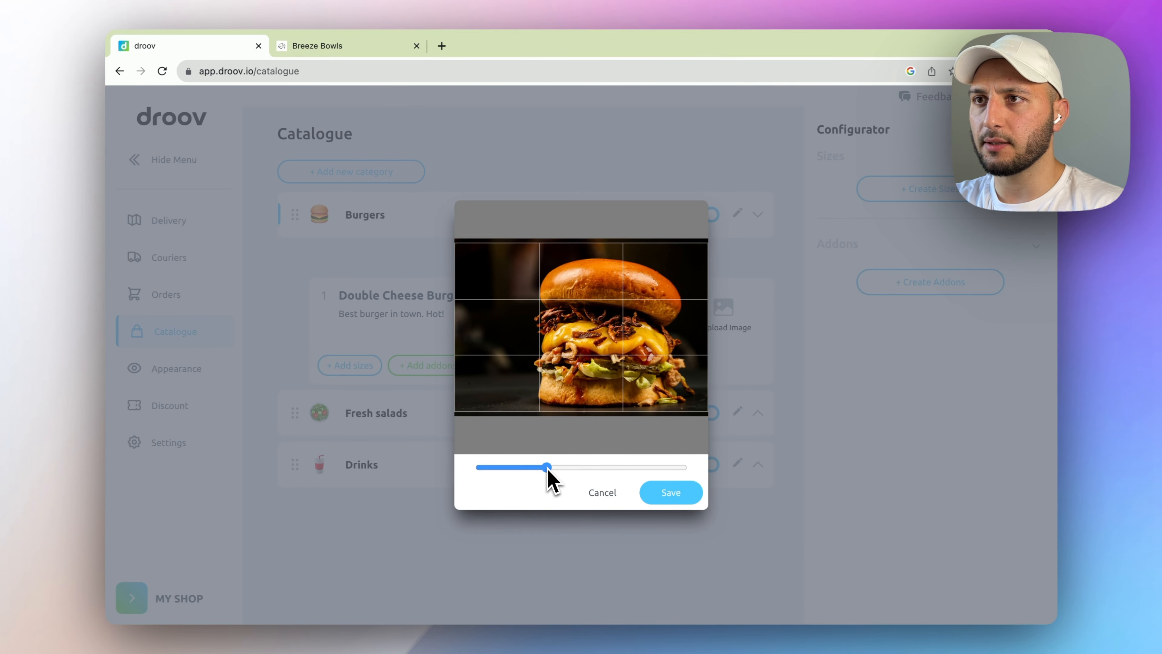
pyautogui.moveTo(594, 400); pyautogui.dragTo(601, 383)
pyautogui.click(659, 503)
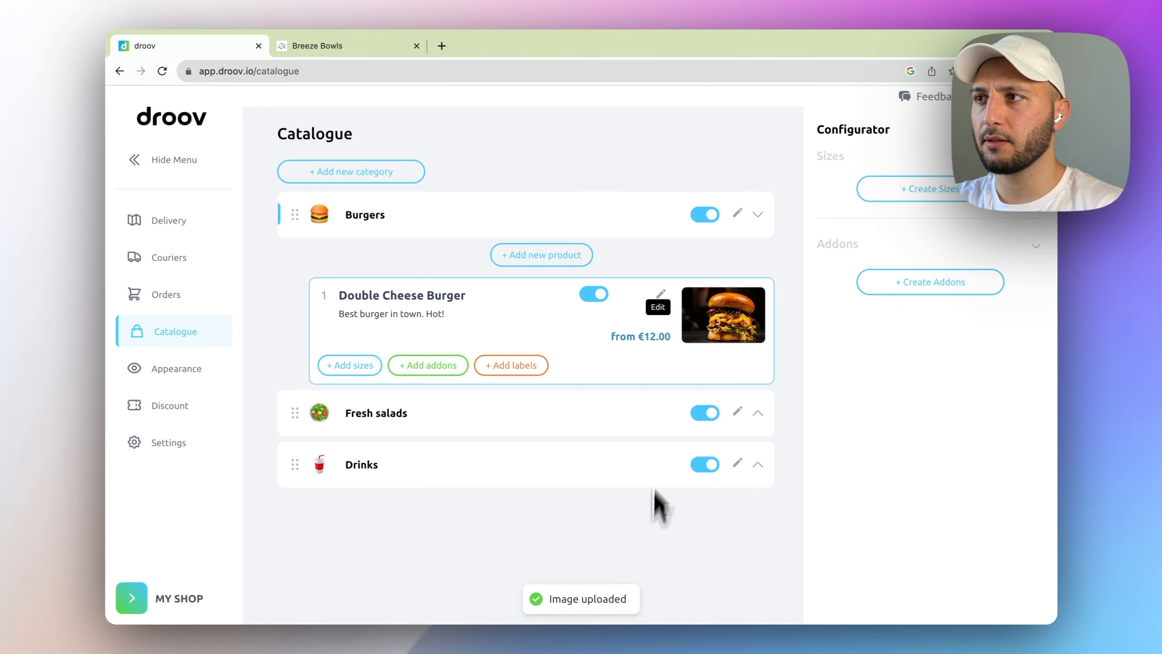
# - Add Big Tasty Burger at €8.00 with a description and burger photo
pyautogui.click(573, 260)
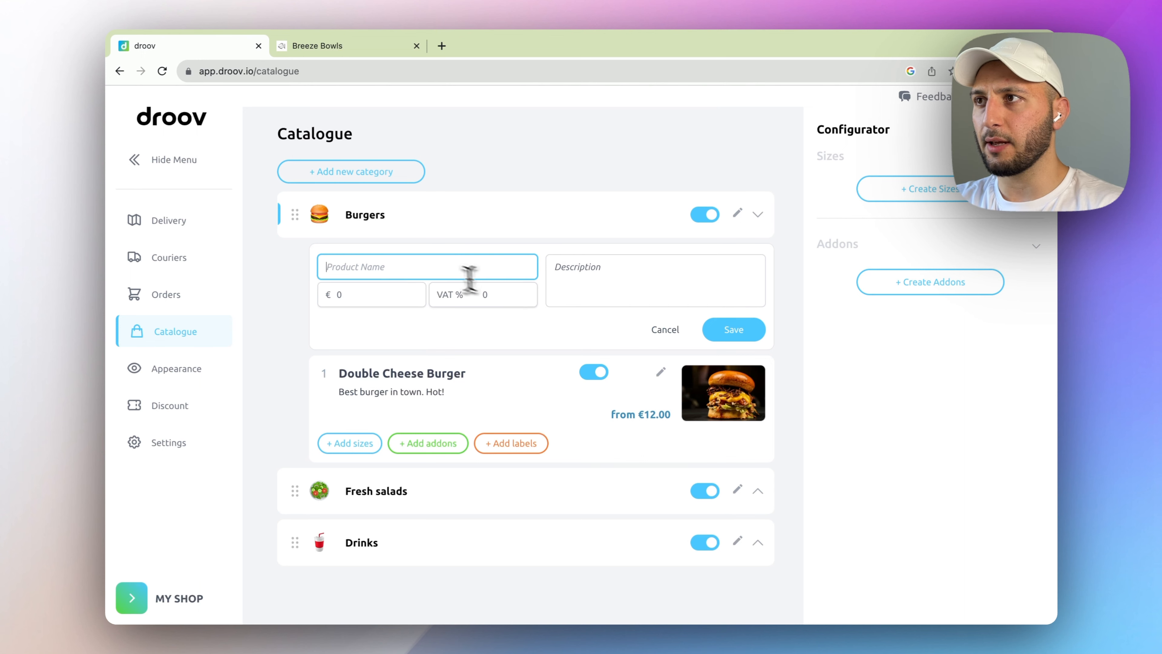
pyautogui.click(434, 267)
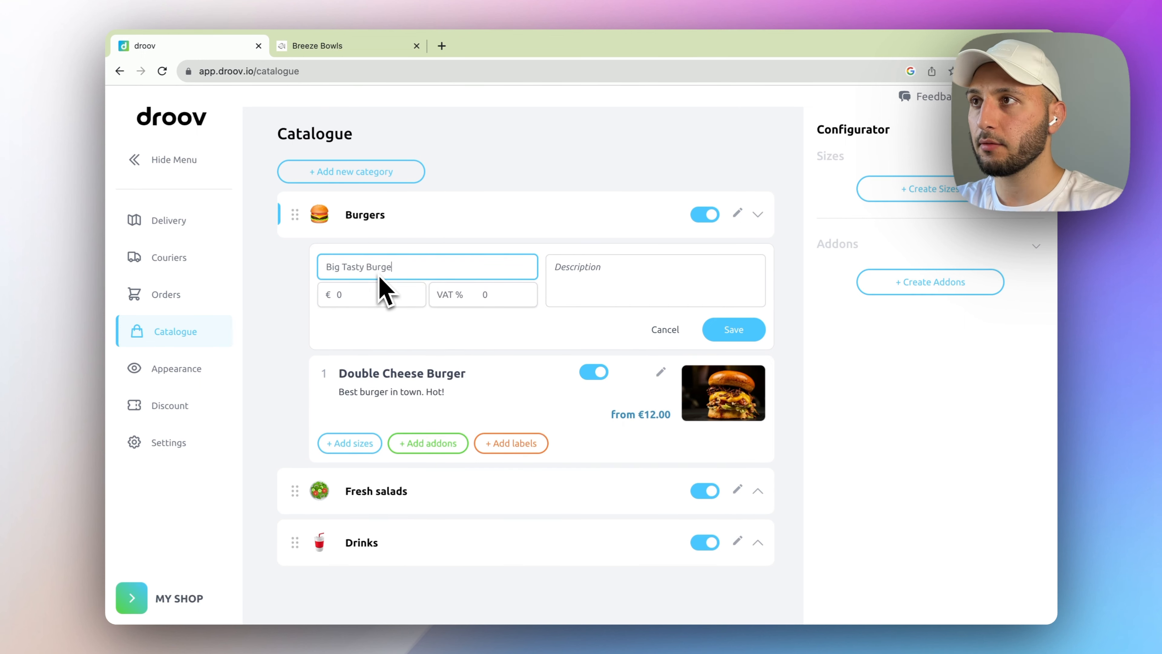
pyautogui.click(597, 297)
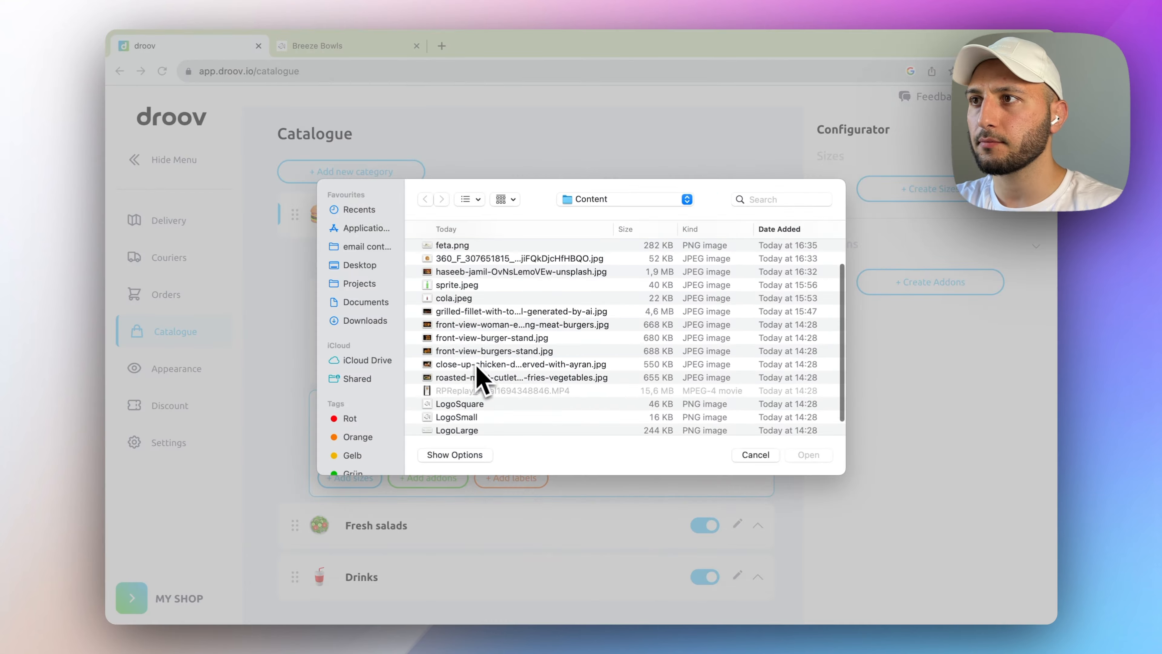
pyautogui.press('space')
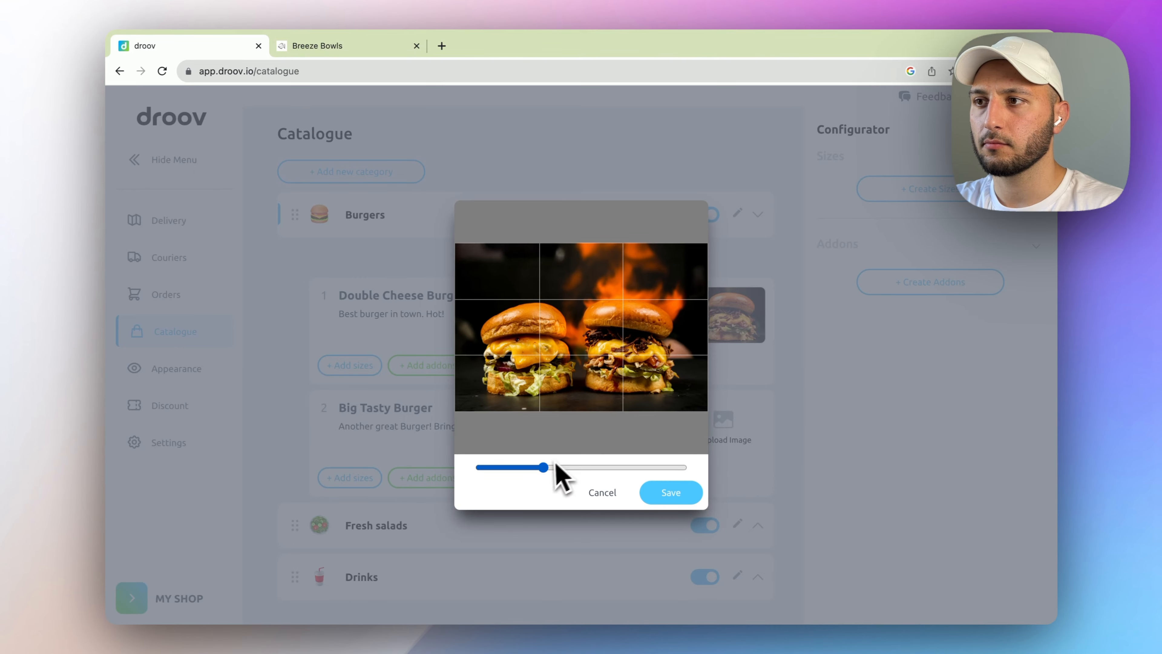
pyautogui.click(670, 488)
# - Add a Döner product at €6.00 described 'Best doner in town!'
pyautogui.click(541, 255)
pyautogui.click(417, 266)
pyautogui.write('Dö')
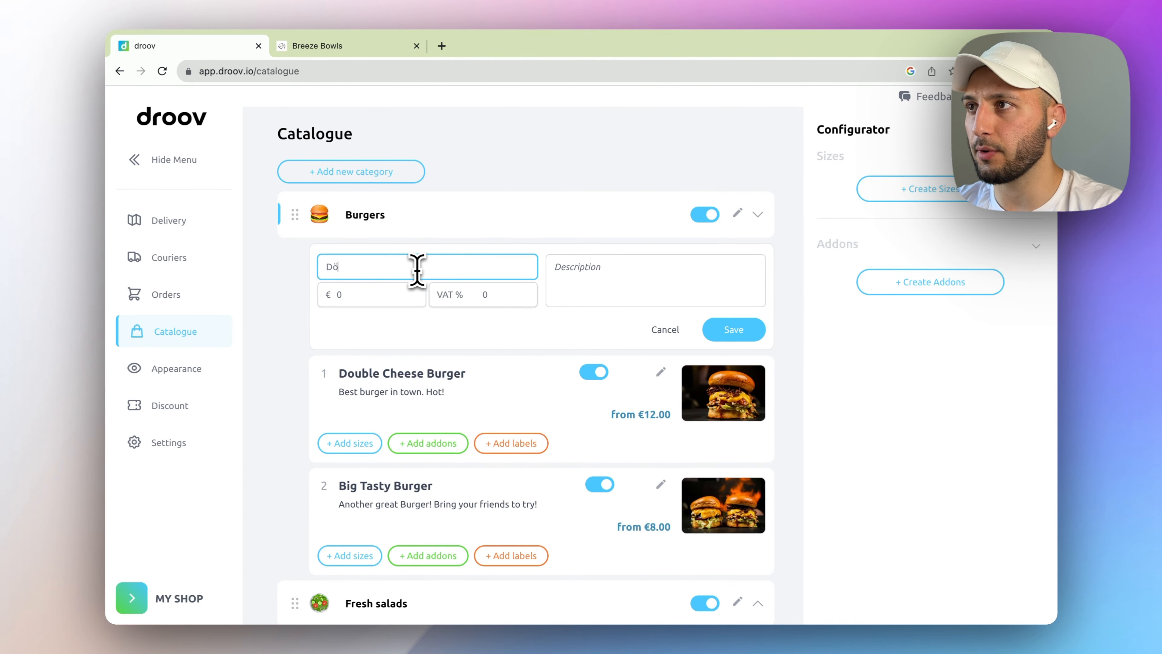
pyautogui.write('7')
pyautogui.click(624, 276)
pyautogui.write('Best doner in t')
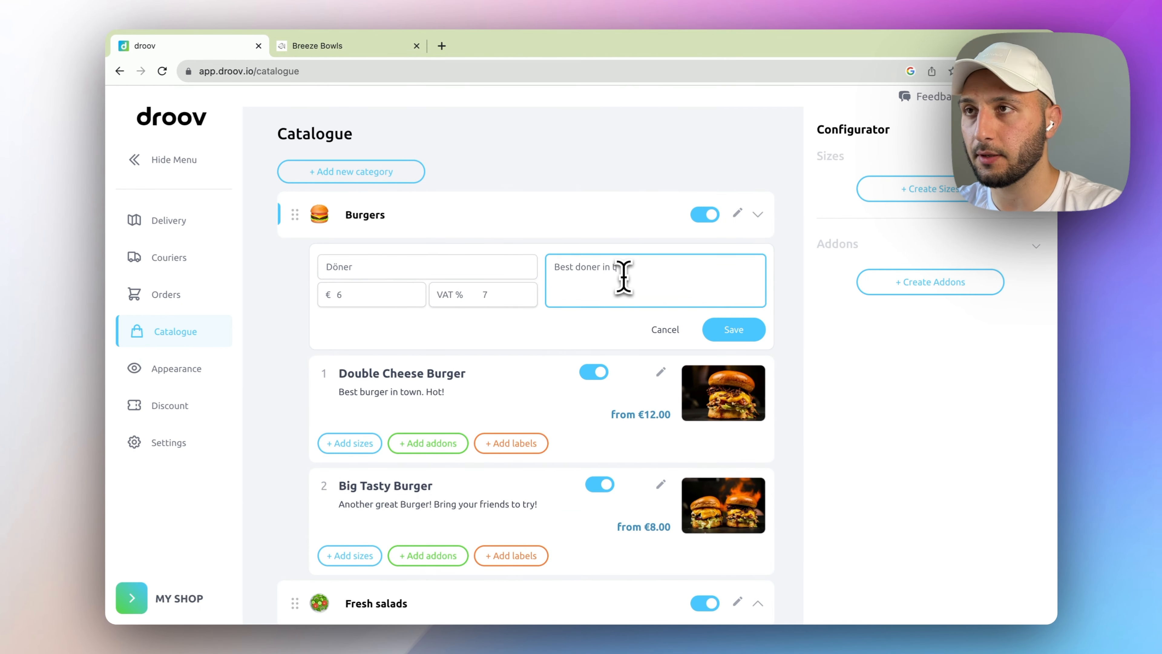
pyautogui.write('own!')
pyautogui.click(733, 329)
# - Upload and crop a doner photo for the Döner product
pyautogui.scroll(-3, 544, 298)
pyautogui.click(723, 435)
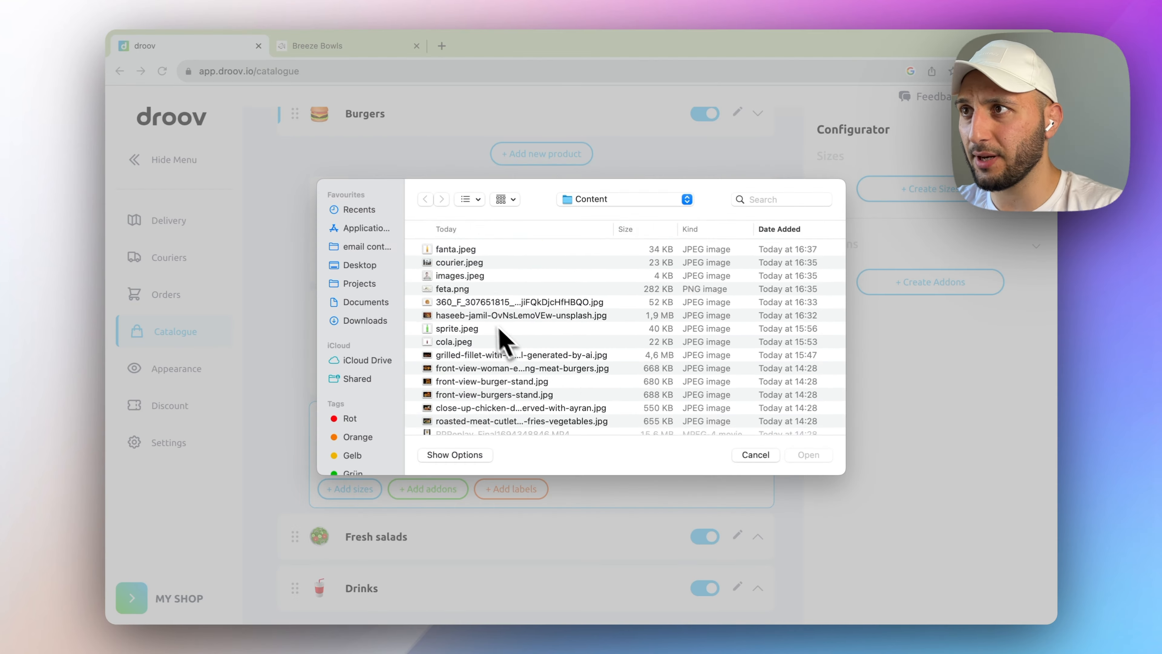
pyautogui.press('space')
pyautogui.press('Return')
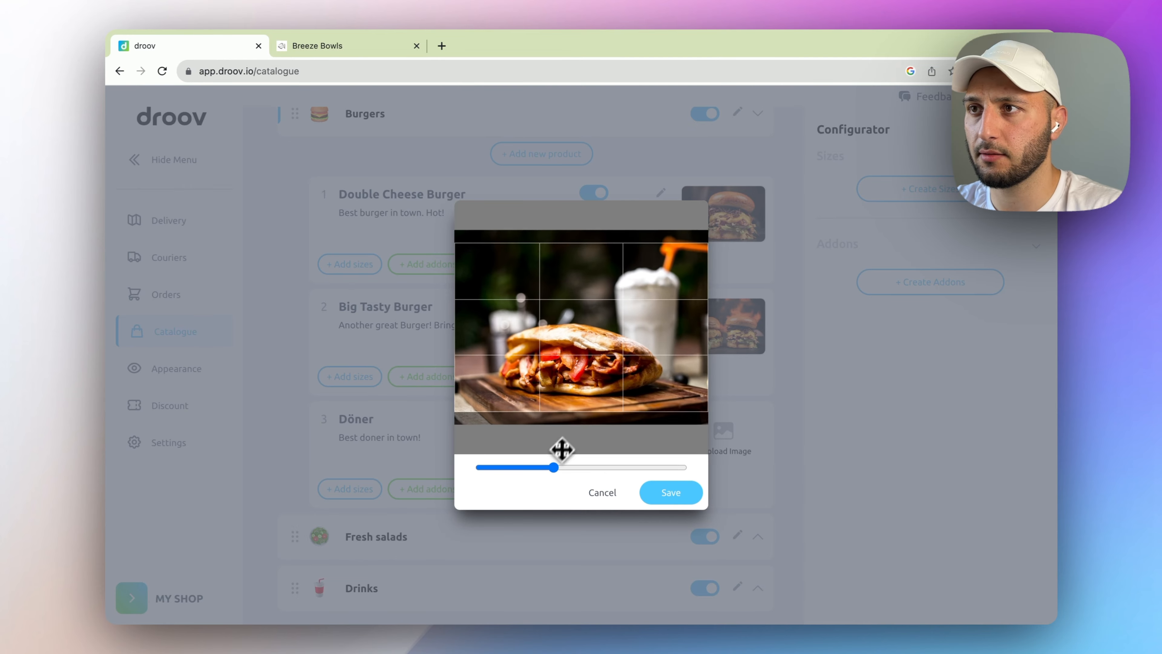
pyautogui.moveTo(562, 450); pyautogui.dragTo(565, 440)
pyautogui.click(670, 492)
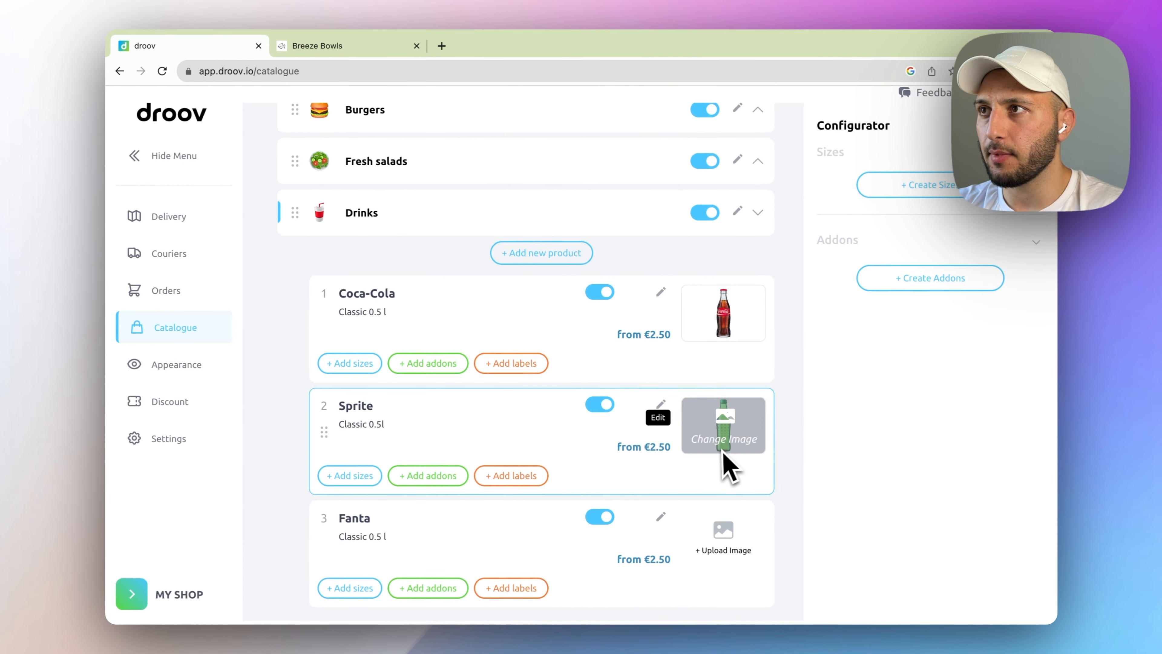
# - Give the Fanta the fanta.jpeg bottle photo, zoomed out to fit, and save it
pyautogui.click(729, 553)
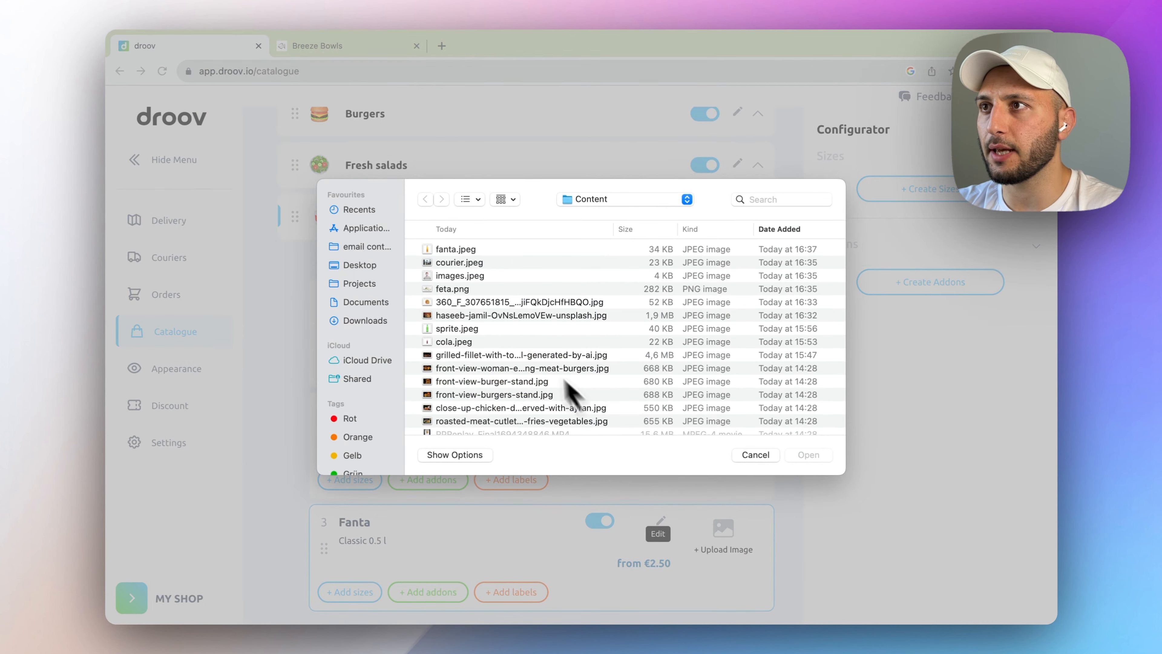
pyautogui.click(455, 249)
pyautogui.press('space')
pyautogui.press('space')
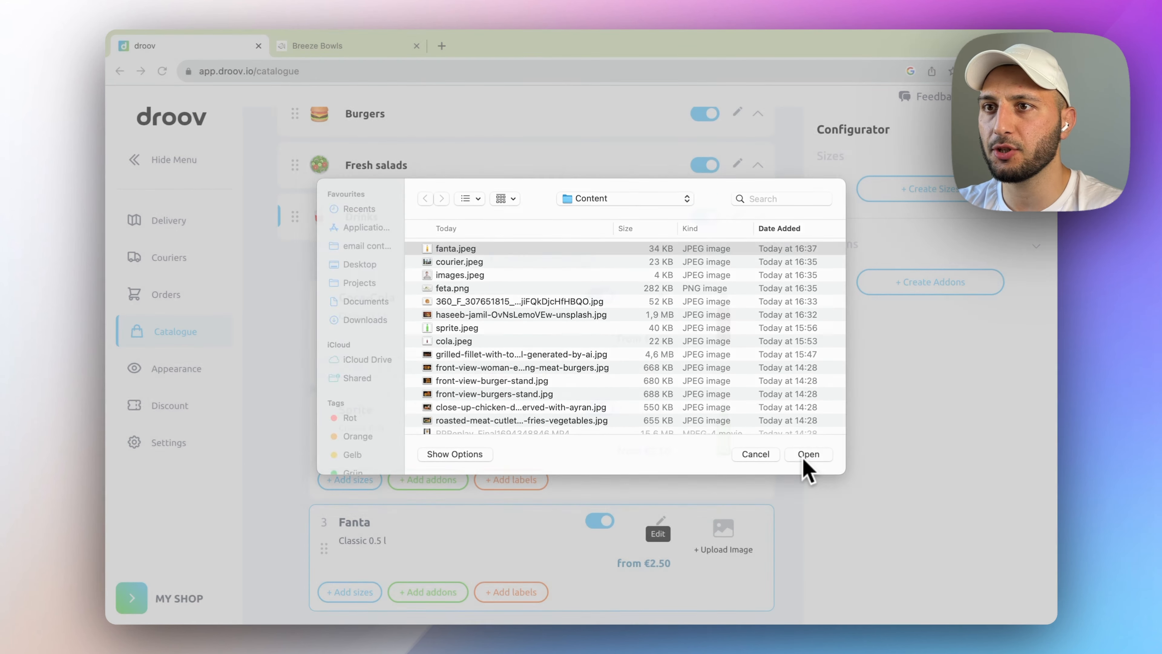
pyautogui.click(808, 455)
pyautogui.moveTo(564, 460); pyautogui.dragTo(524, 468)
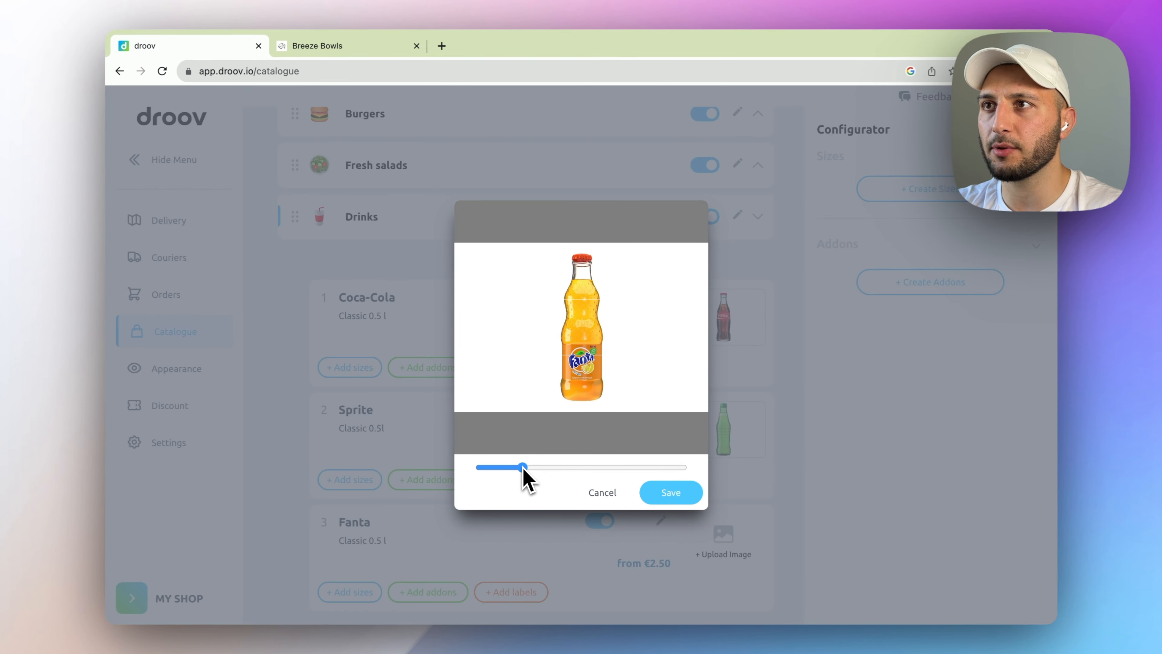
pyautogui.click(675, 500)
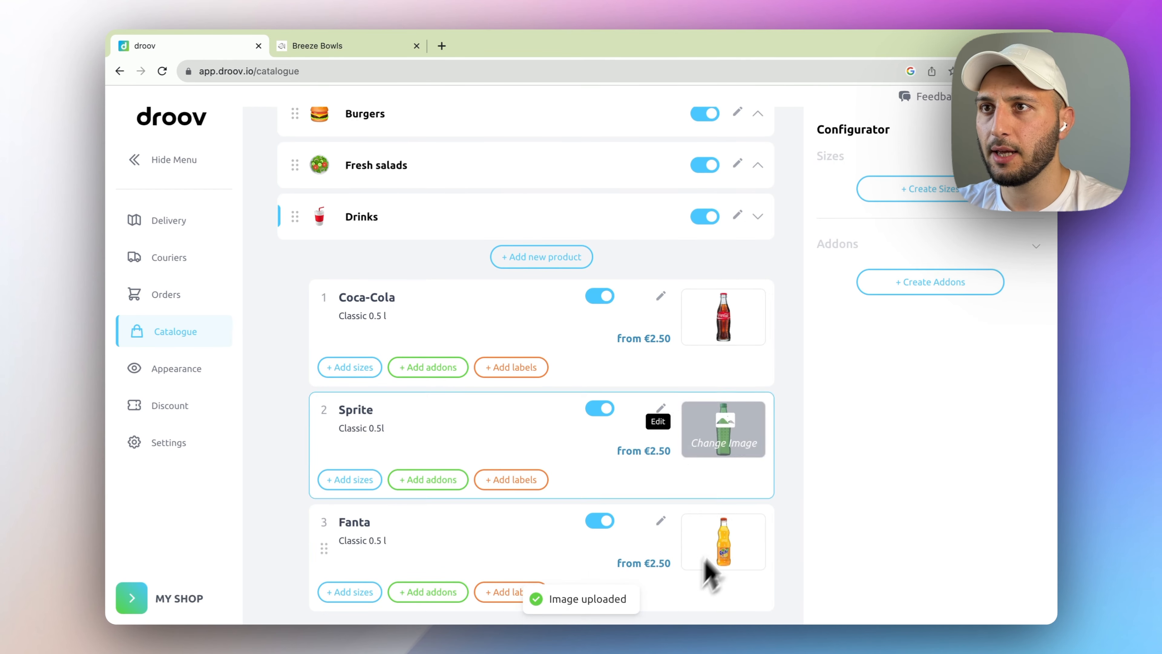
# - Collapse Drinks, expand Burgers, and bring up the Breeze Bowls storefront
pyautogui.scroll(1, 496, 305)
pyautogui.click(463, 244)
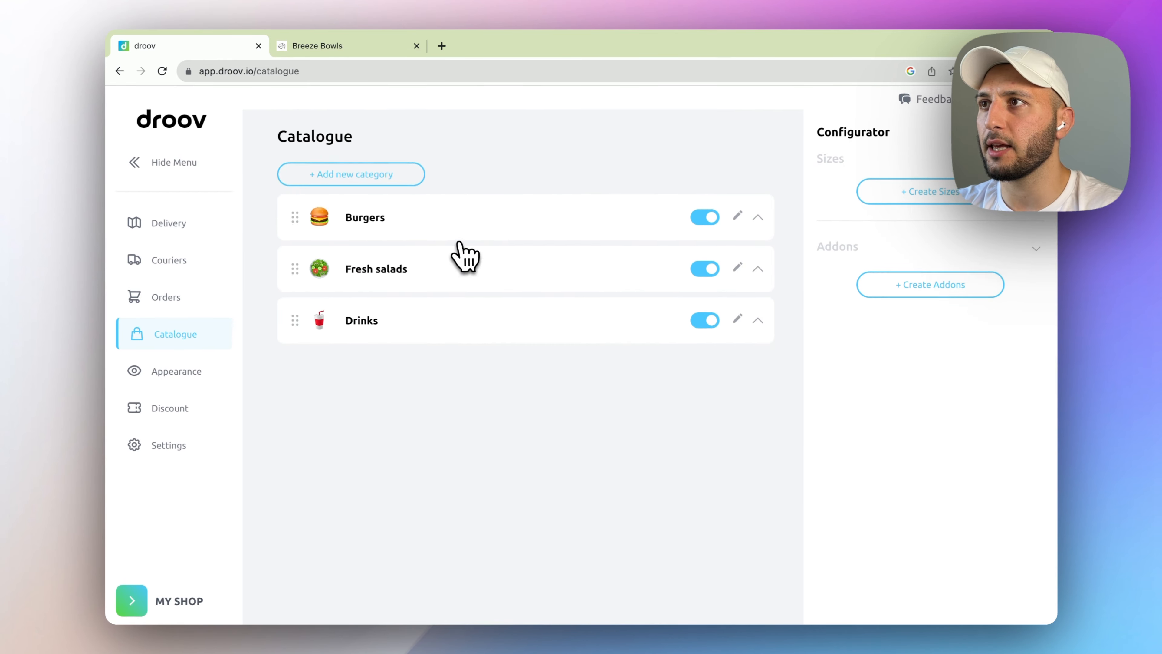
pyautogui.click(404, 209)
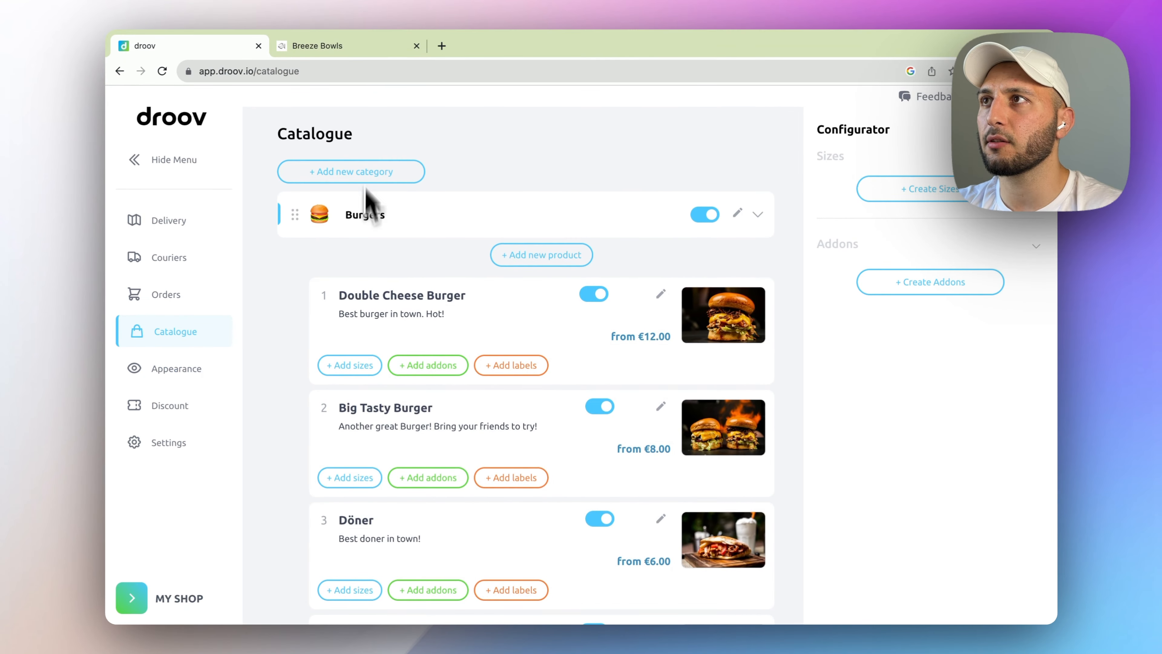
pyautogui.click(353, 53)
pyautogui.click(162, 71)
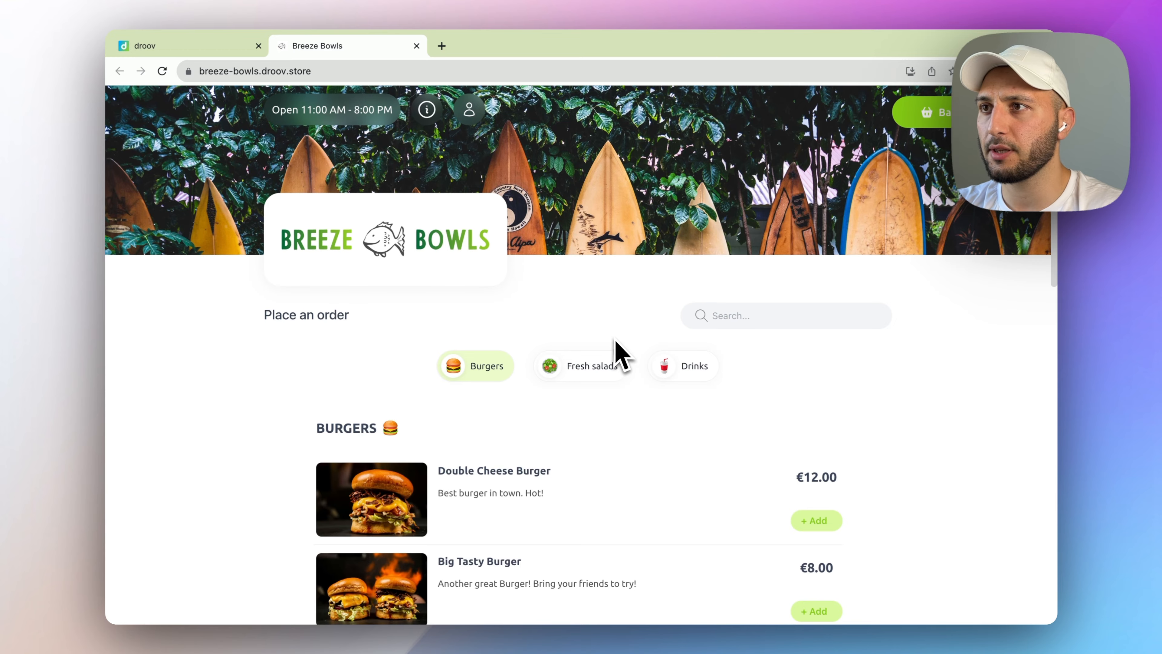
pyautogui.scroll(-5, 618, 355)
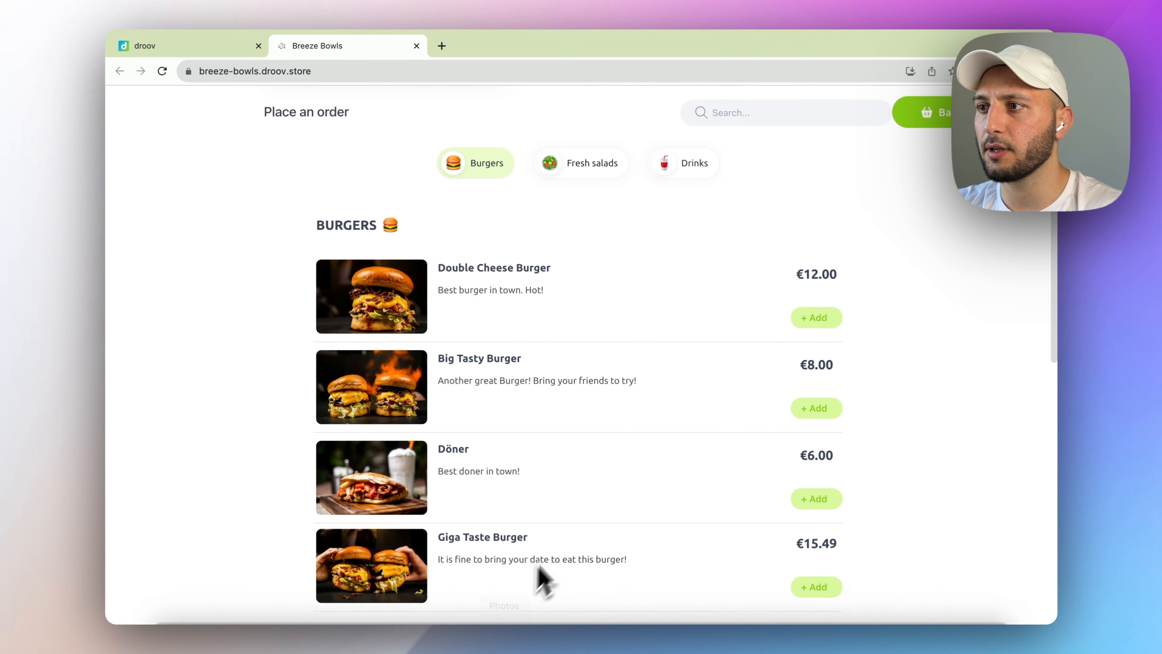
pyautogui.scroll(-10, 565, 545)
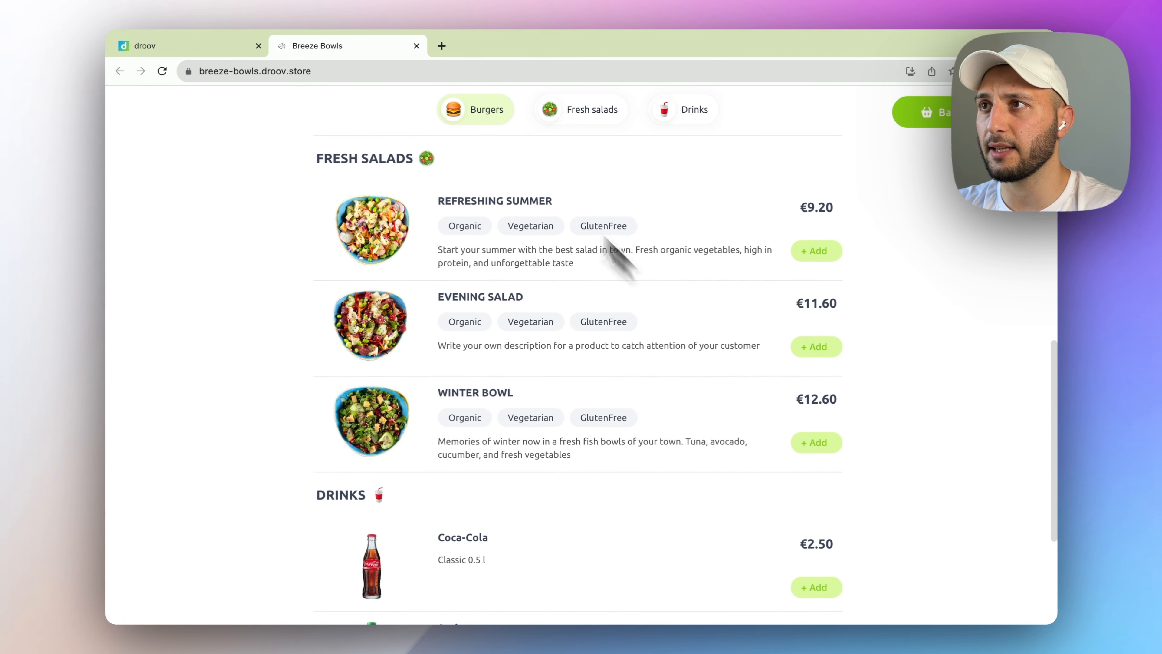
pyautogui.scroll(-5, 526, 435)
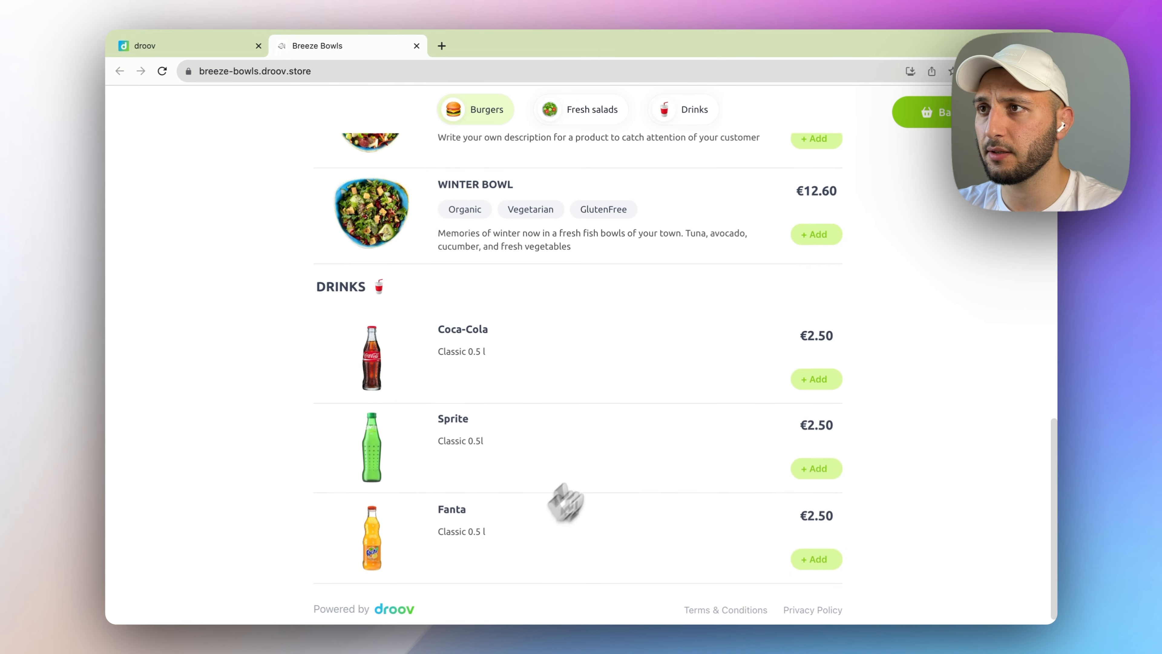
pyautogui.scroll(20, 680, 410)
pyautogui.scroll(-2, 594, 401)
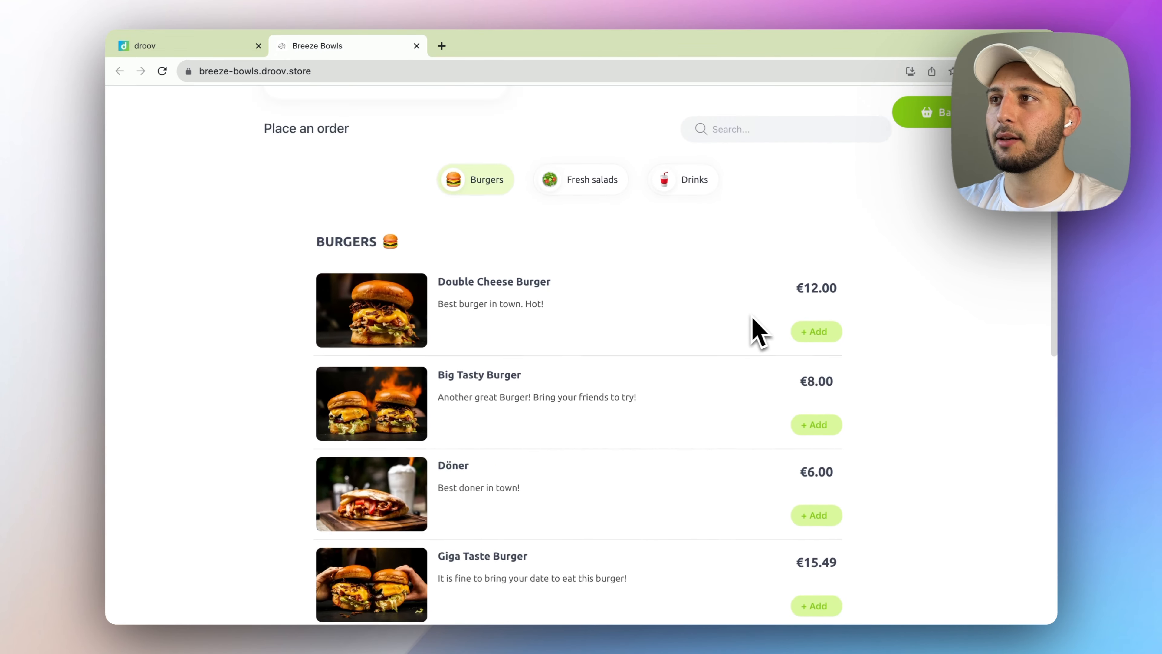
pyautogui.scroll(4, 760, 330)
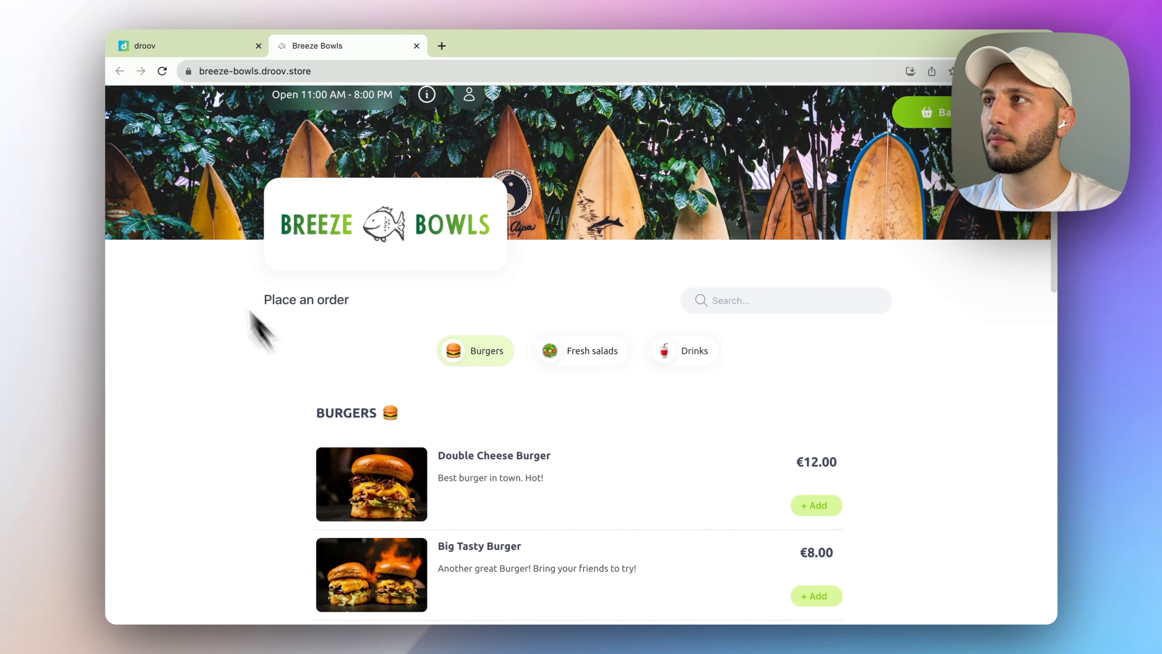
# - Add a size set with Normal as the €0 default and Large at +€2.50
pyautogui.click(154, 85)
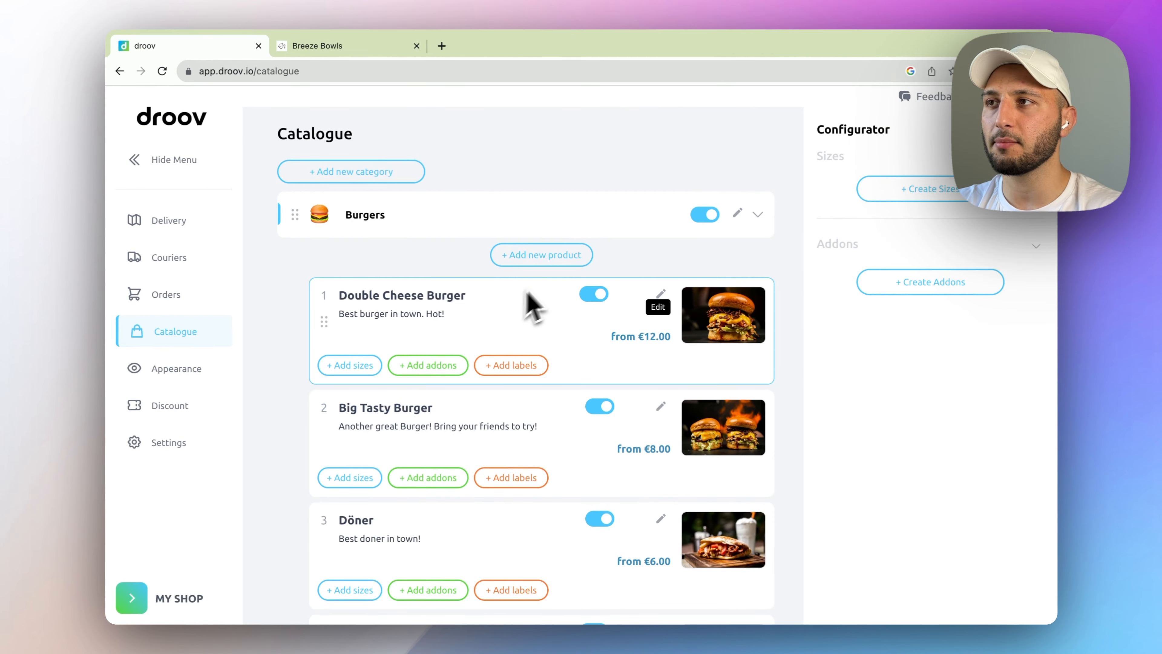
pyautogui.scroll(-1, 526, 275)
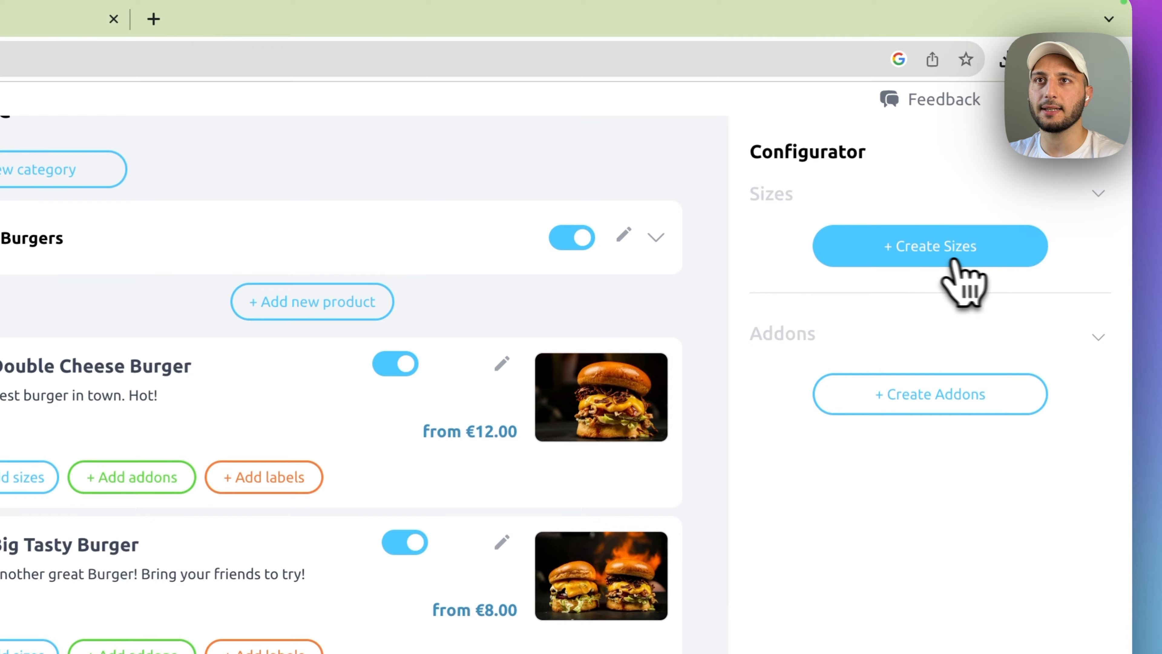
pyautogui.click(933, 192)
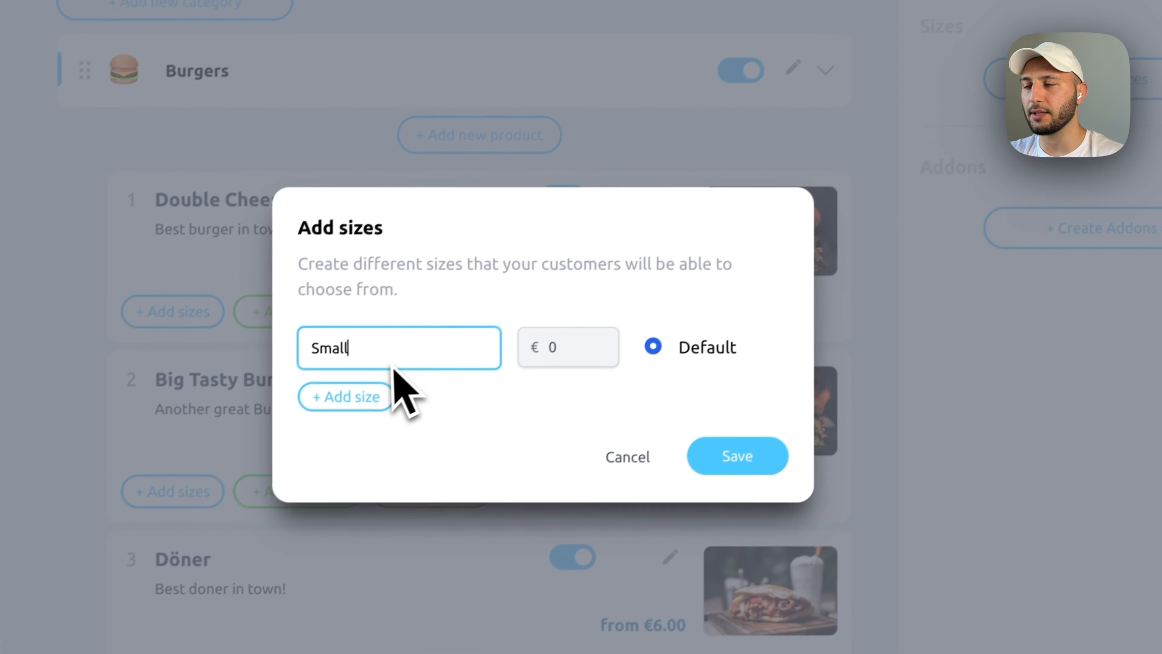
pyautogui.press('BackSpace')
pyautogui.press('BackSpace')
pyautogui.press('BackSpace')
pyautogui.press('BackSpace')
pyautogui.press('BackSpace')
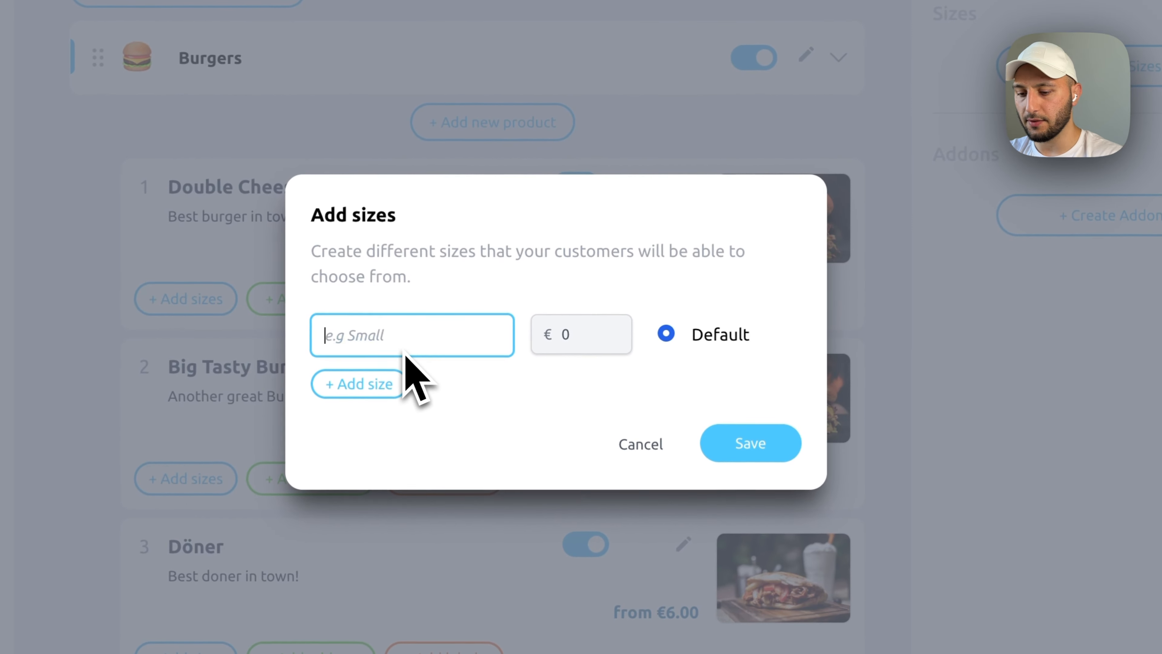
pyautogui.write('Normal')
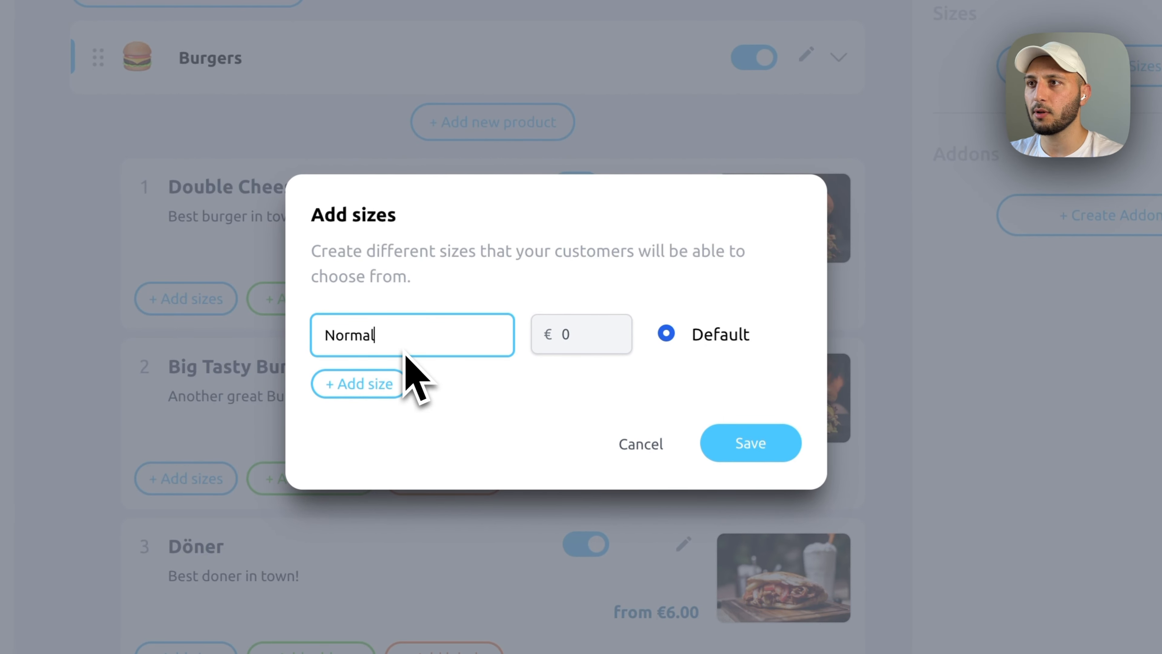
pyautogui.click(376, 385)
pyautogui.click(403, 385)
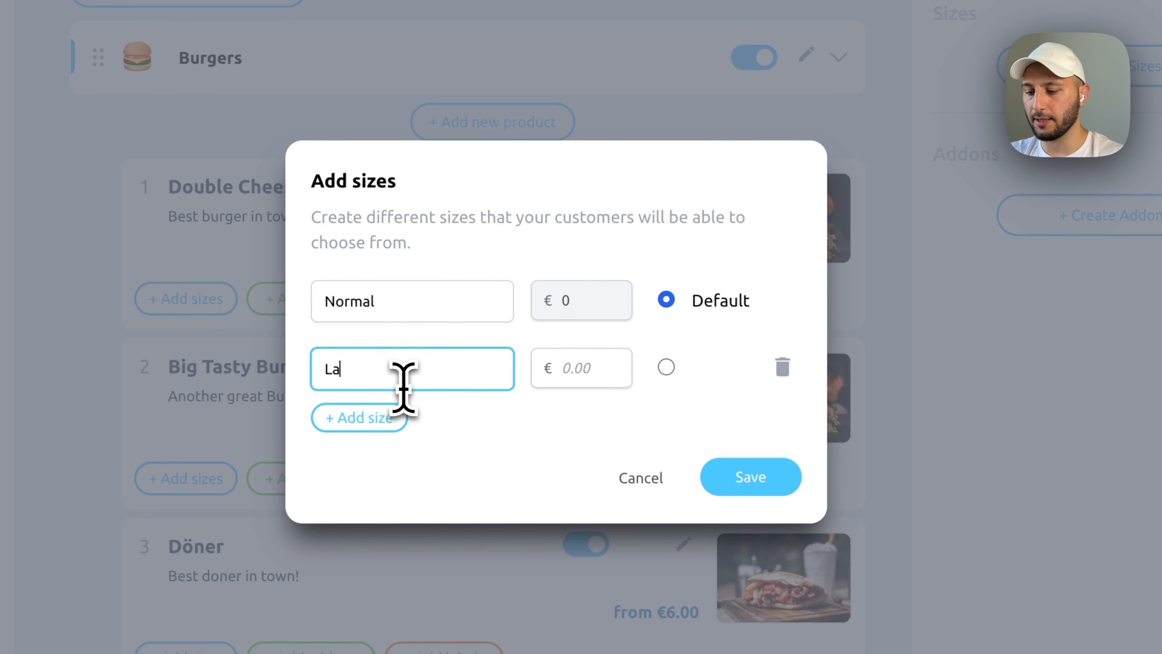
pyautogui.click(573, 368)
pyautogui.write('2.5')
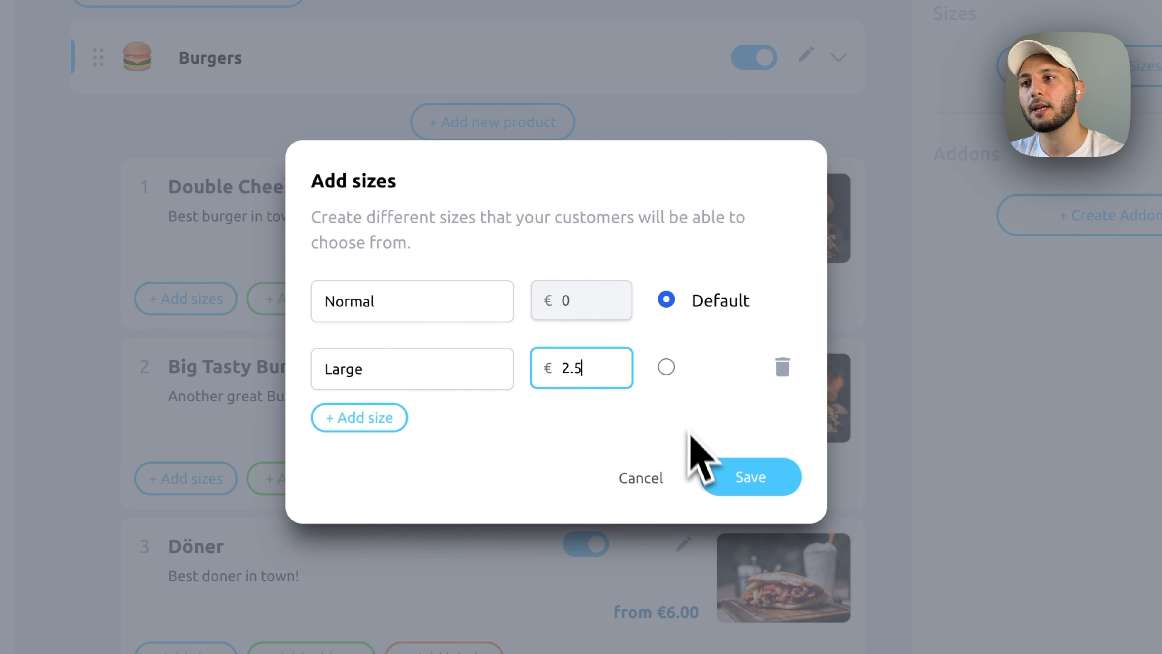
pyautogui.click(741, 478)
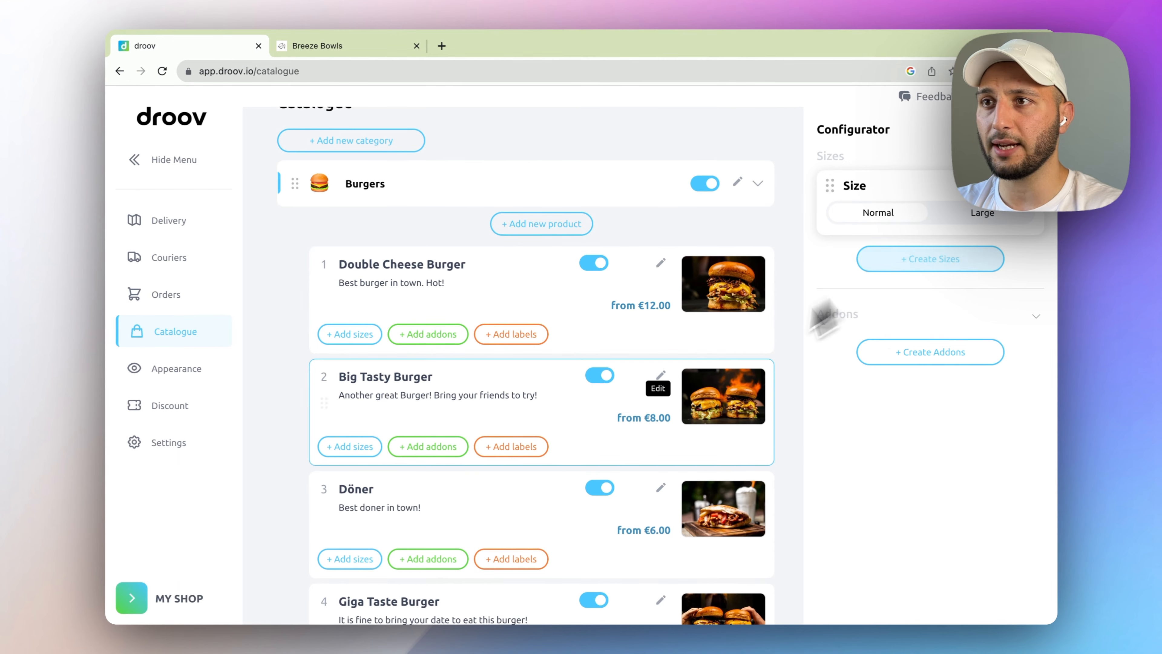
# - Attach the Size card to Double Cheese, Big Tasty, Döner and Giga Taste burgers
pyautogui.scroll(-2, 641, 411)
pyautogui.scroll(1, 641, 411)
pyautogui.moveTo(847, 219); pyautogui.dragTo(527, 270)
pyautogui.moveTo(865, 201); pyautogui.dragTo(408, 361)
pyautogui.moveTo(916, 203); pyautogui.dragTo(475, 490)
pyautogui.scroll(-1, 576, 437)
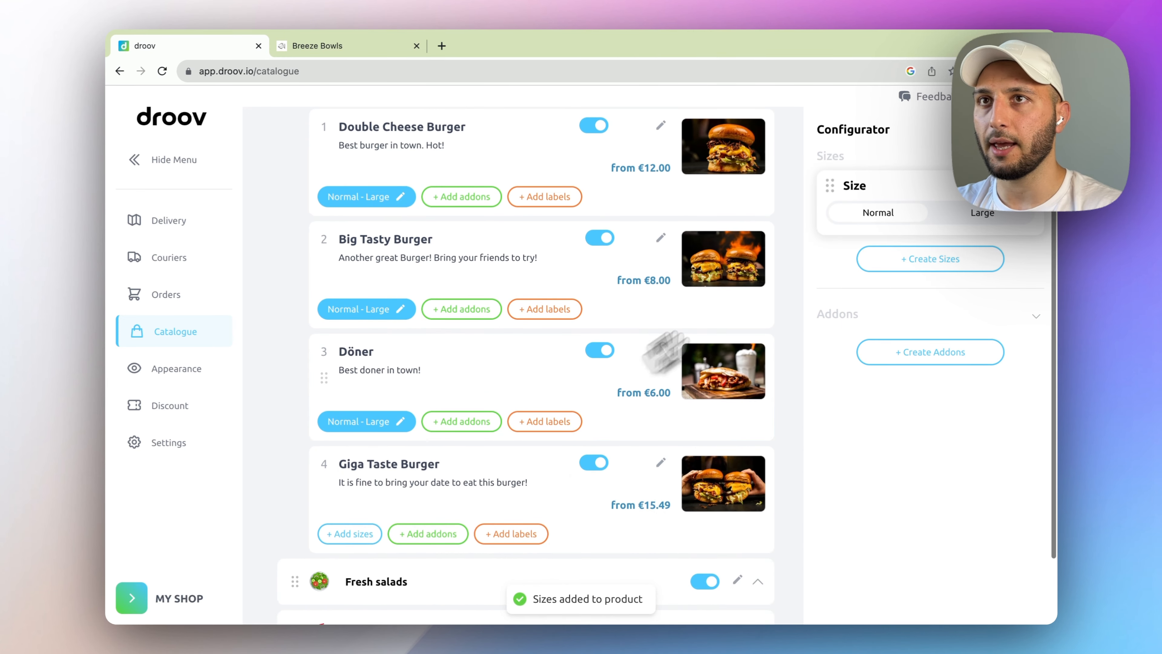
pyautogui.moveTo(900, 196); pyautogui.dragTo(550, 446)
pyautogui.scroll(3, 532, 330)
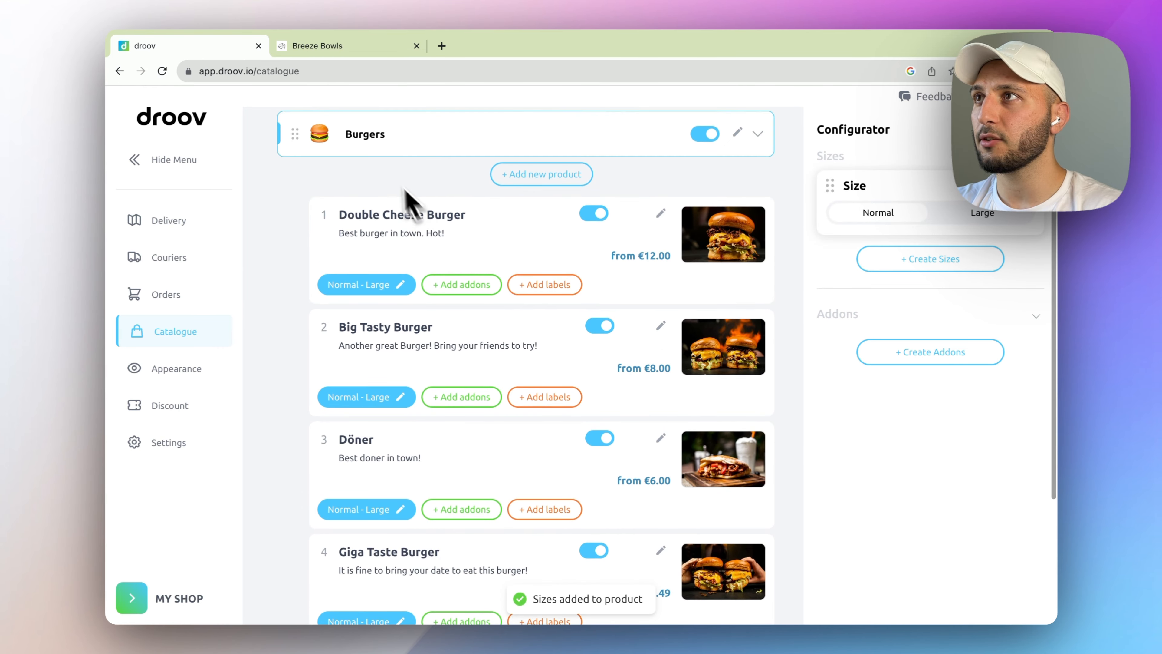
pyautogui.click(338, 47)
# - Reload the storefront, add a Large Double Cheese Burger at €14.50 to the basket, and return to droov
pyautogui.click(360, 69)
pyautogui.press('Return')
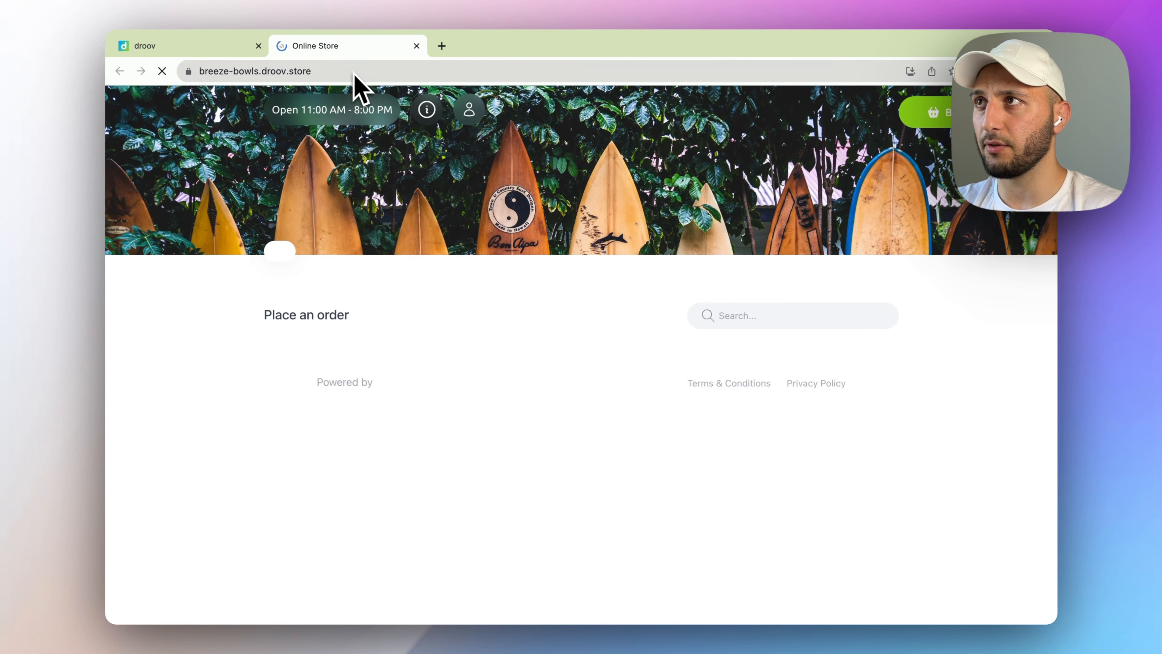
pyautogui.scroll(-3, 432, 384)
pyautogui.click(543, 370)
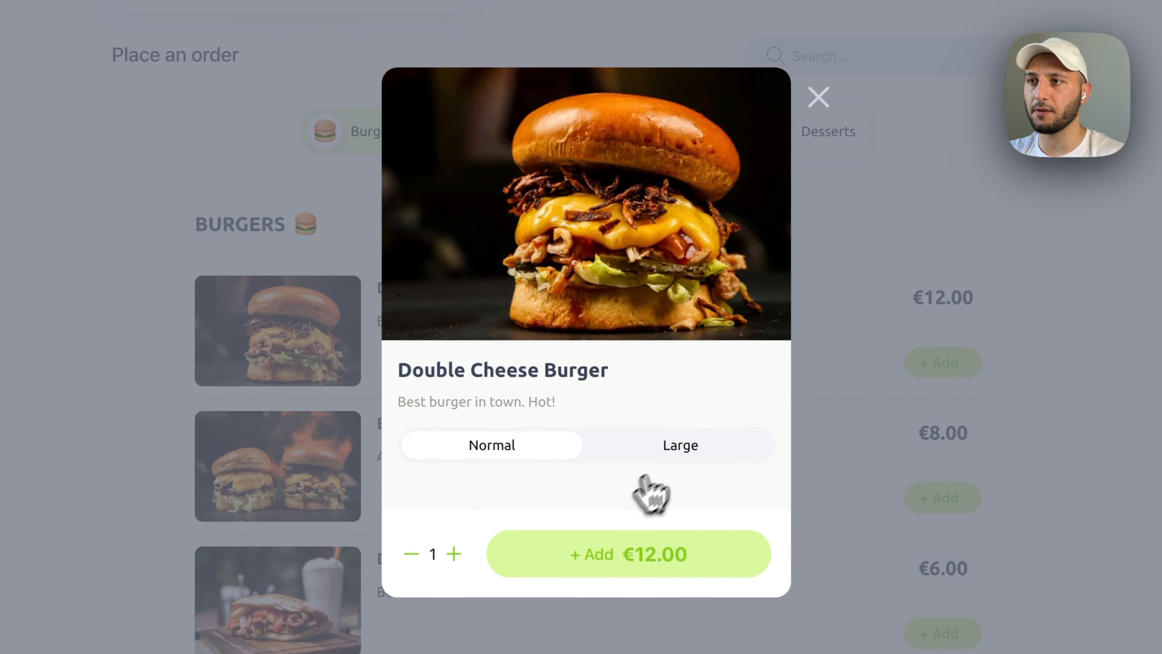
pyautogui.click(673, 451)
pyautogui.click(480, 446)
pyautogui.click(657, 444)
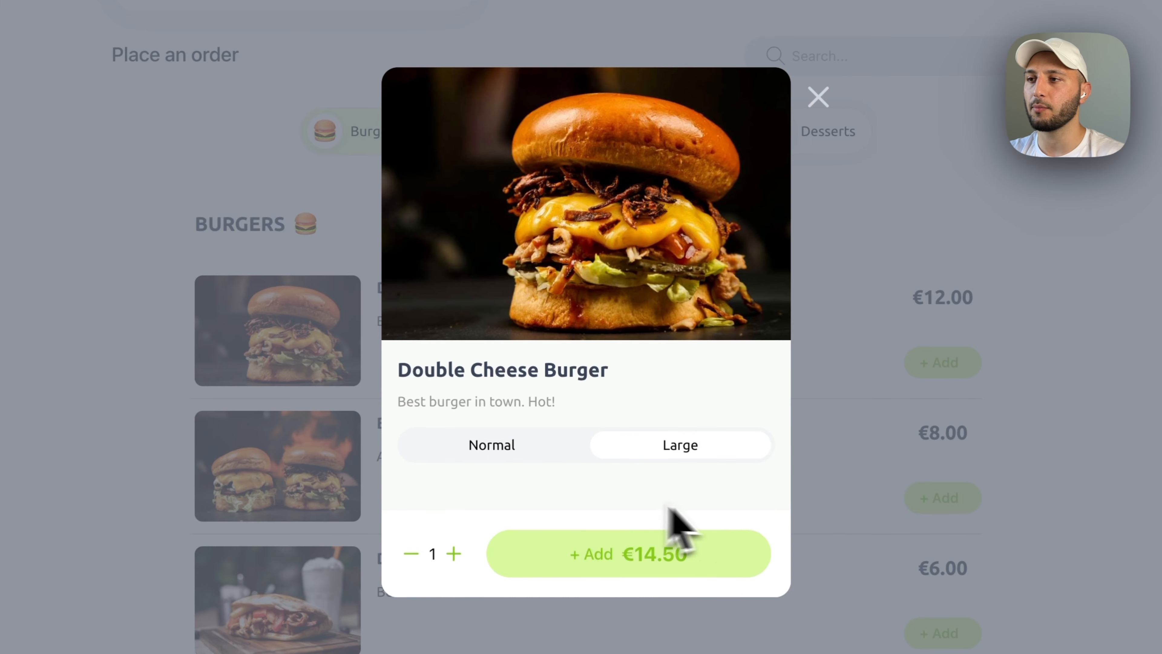
pyautogui.click(636, 558)
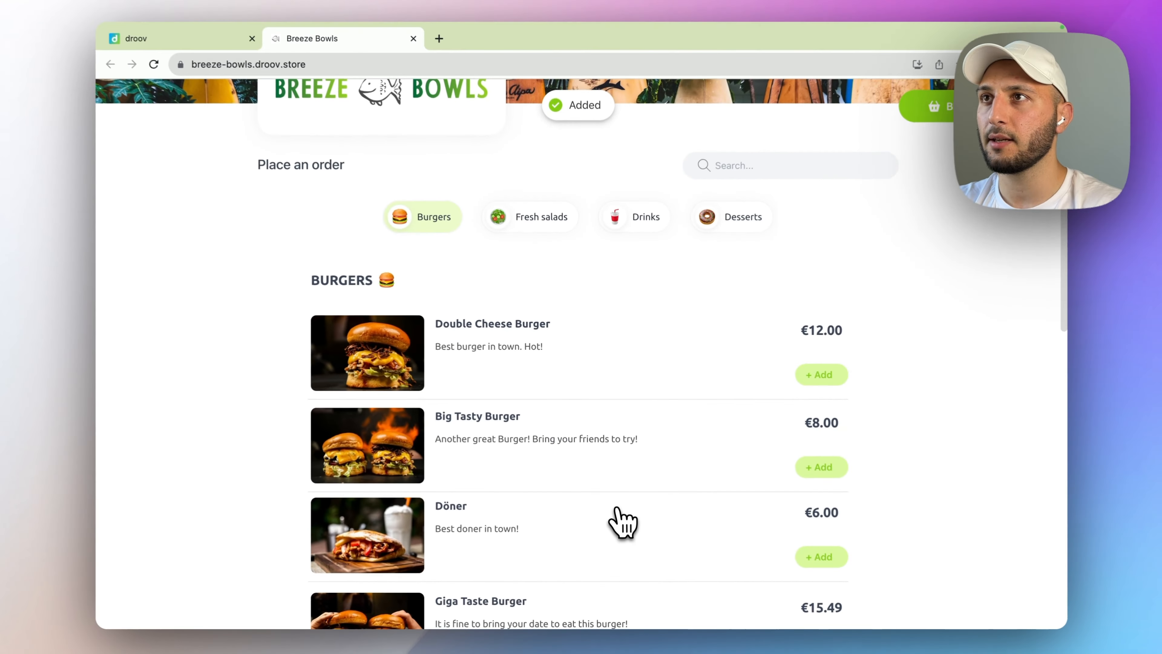
pyautogui.scroll(4, 496, 396)
pyautogui.scroll(-2, 680, 357)
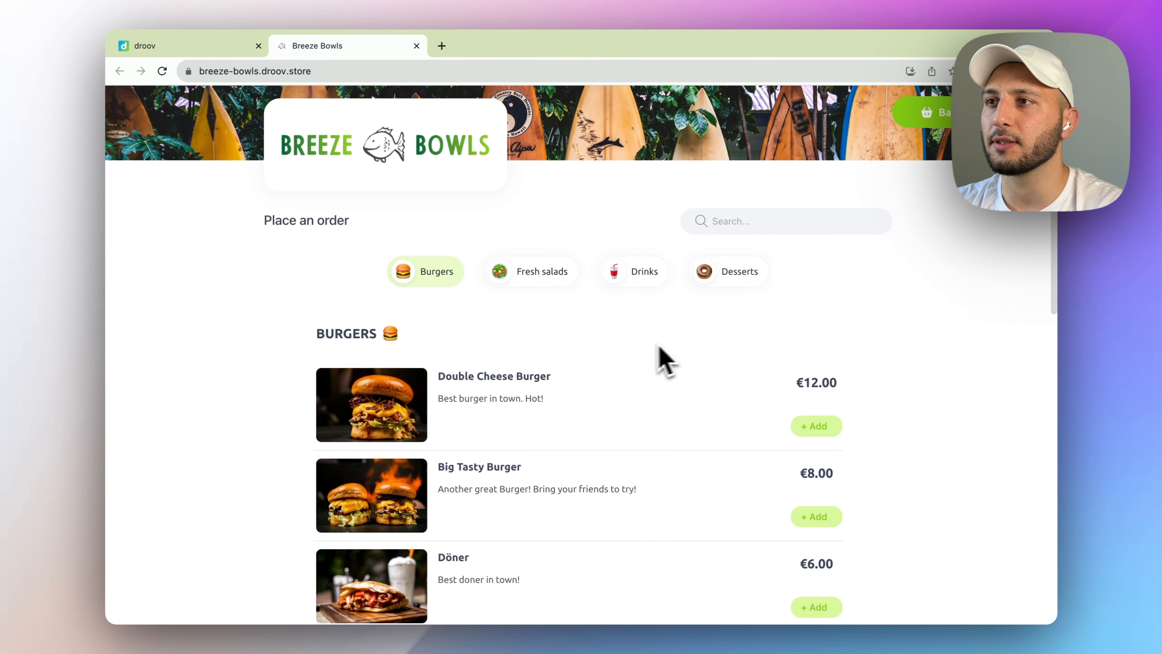
pyautogui.click(181, 45)
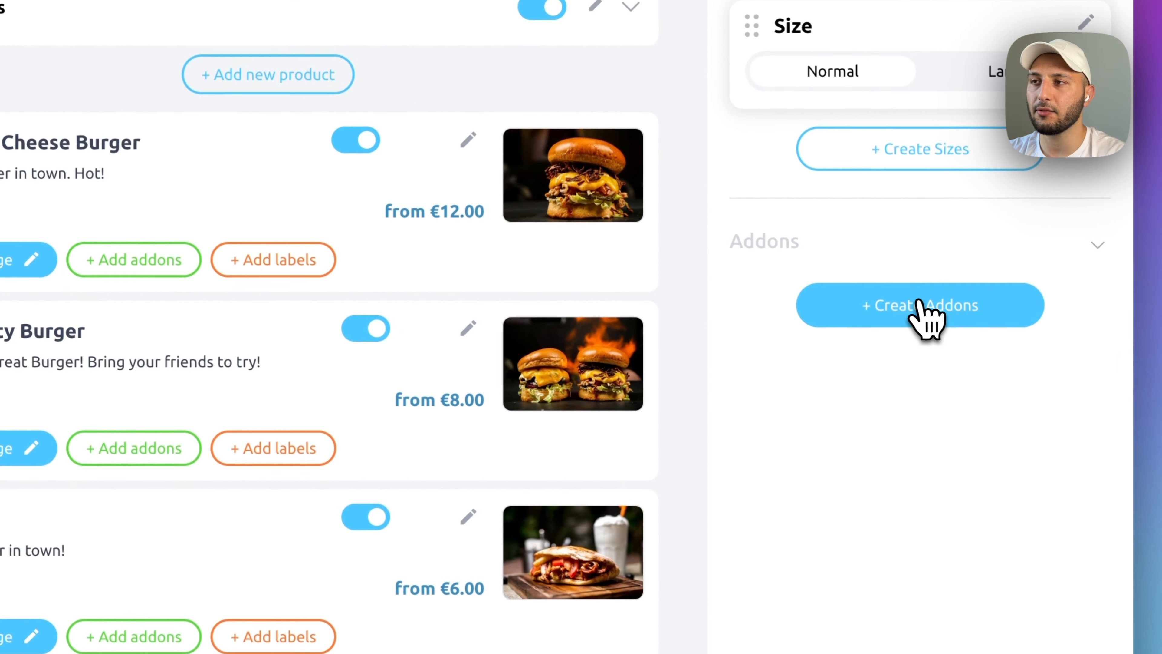
# - Start an addon group named Extras with Egg priced at €1
pyautogui.click(919, 303)
pyautogui.click(355, 221)
pyautogui.write('Extras')
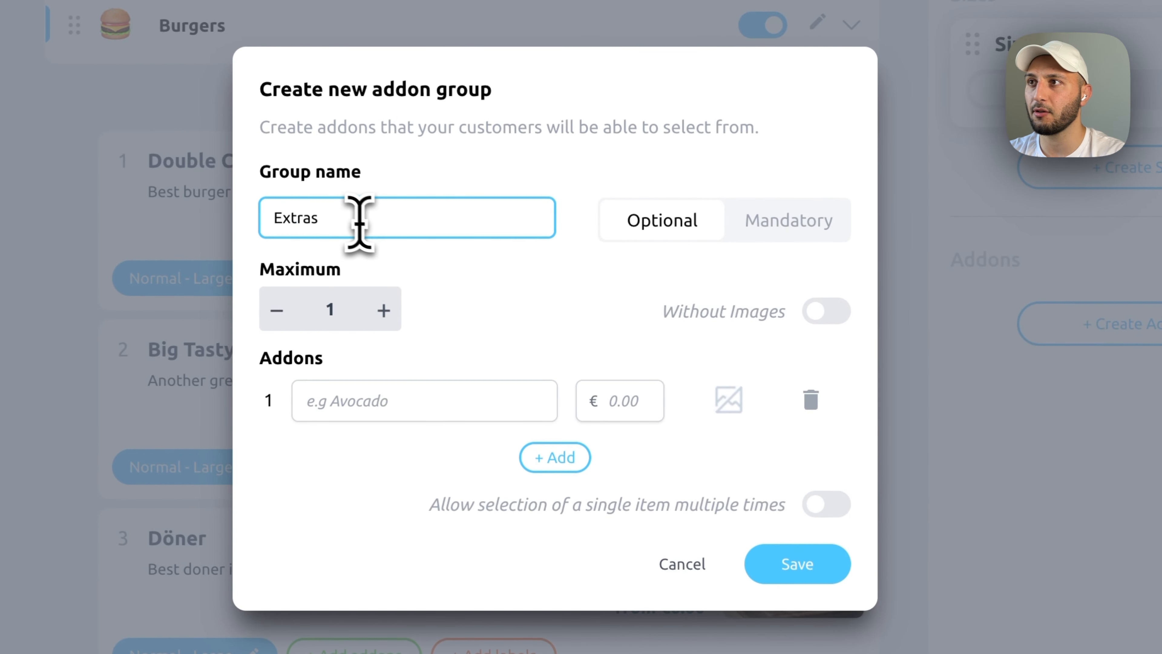
pyautogui.click(389, 399)
pyautogui.click(448, 369)
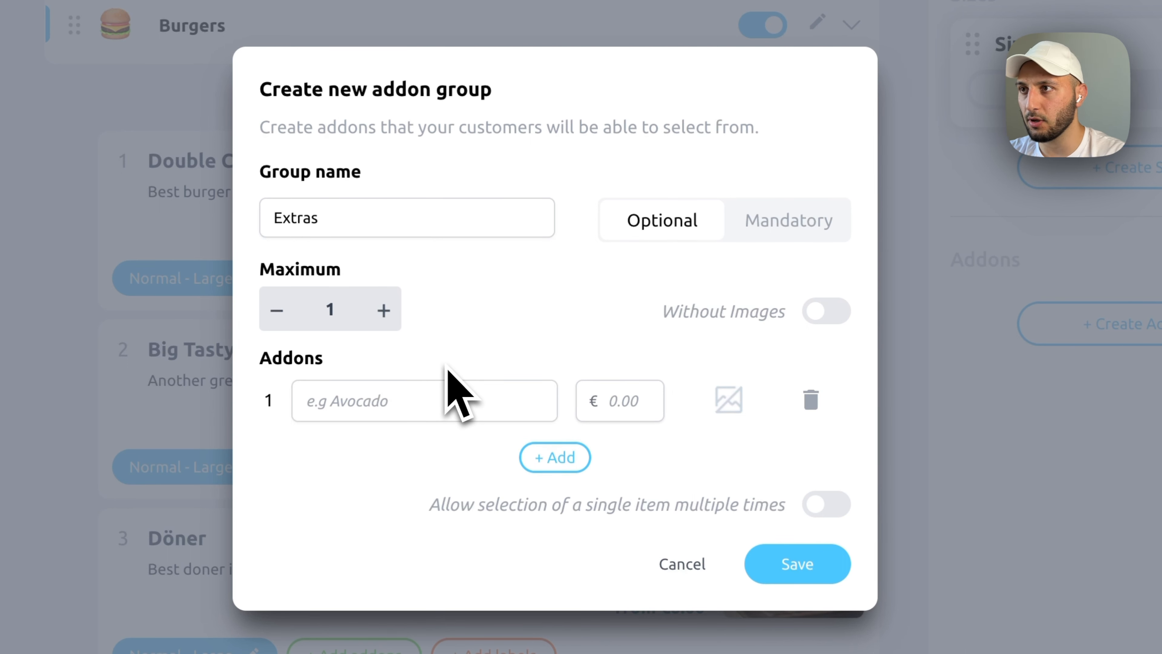
pyautogui.click(415, 394)
pyautogui.write('Egg')
pyautogui.click(641, 398)
pyautogui.write('1')
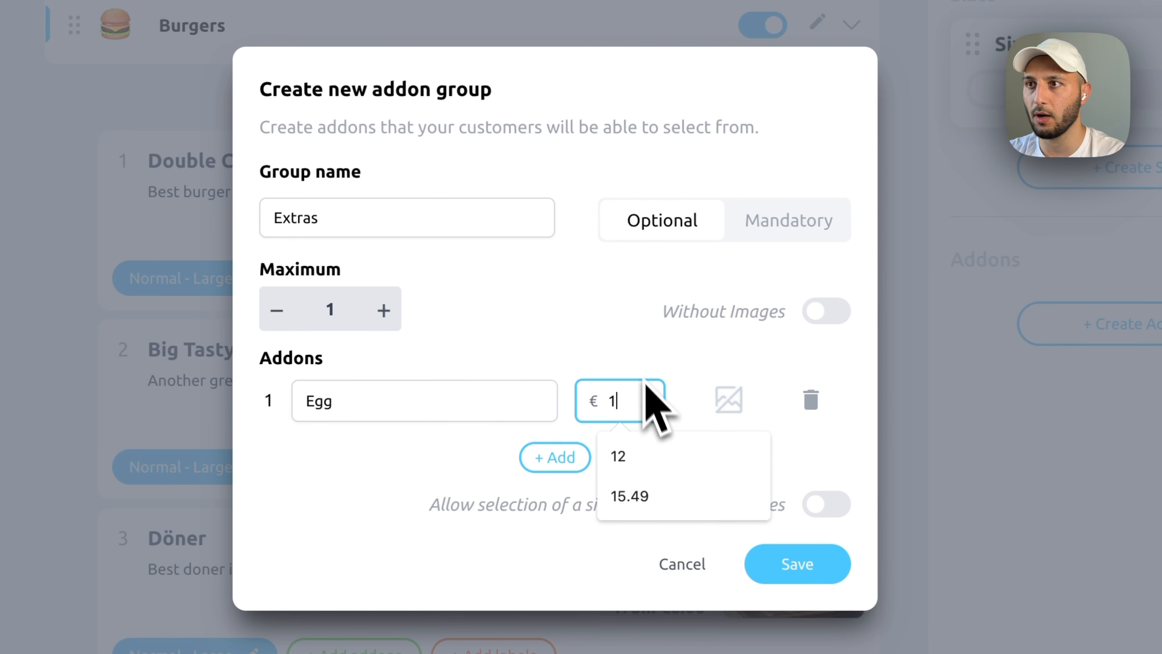
pyautogui.click(623, 374)
# - Add Pineapple at €1 and French Fries at €2 to Extras and save the group
pyautogui.click(551, 458)
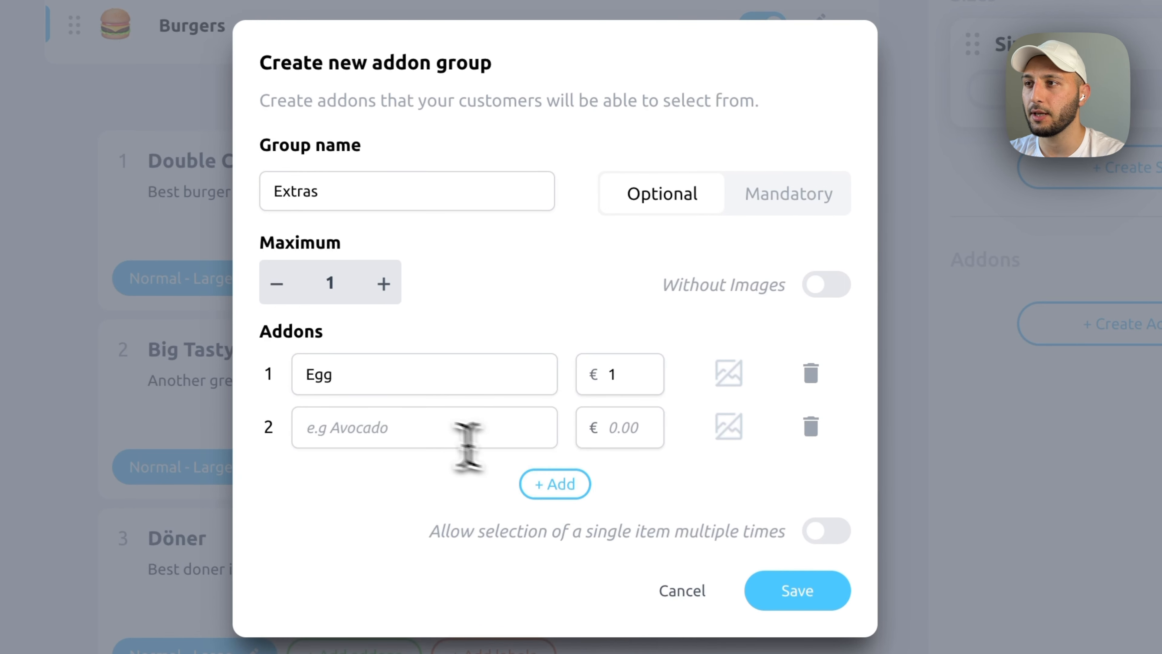
pyautogui.click(406, 428)
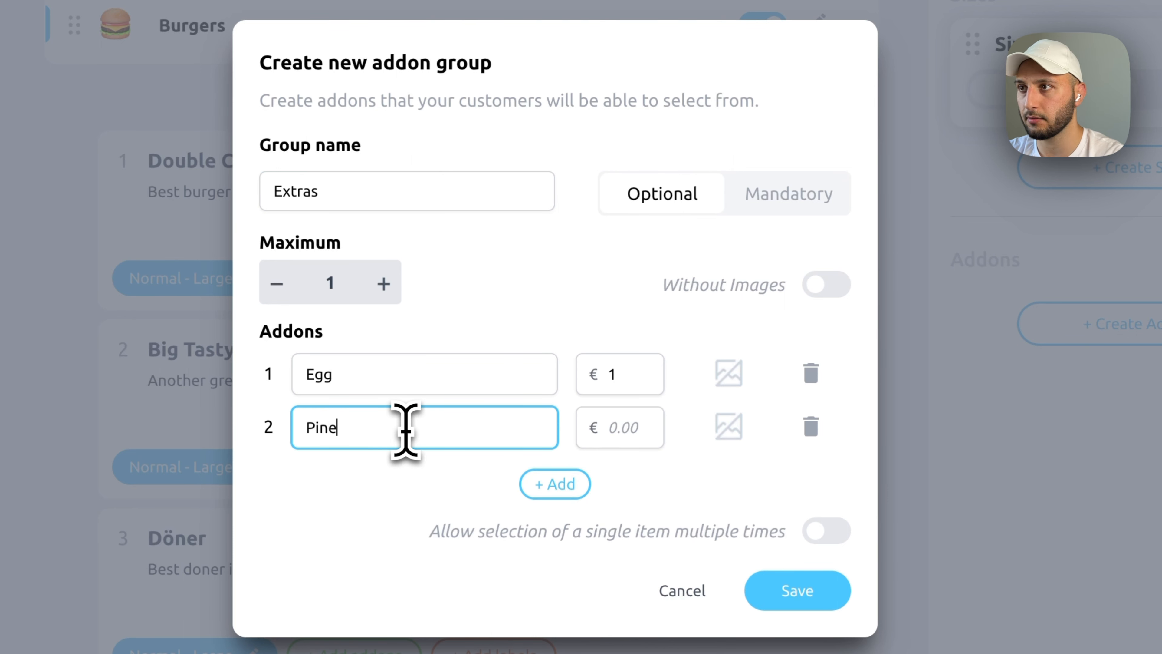
pyautogui.write('Pineapple')
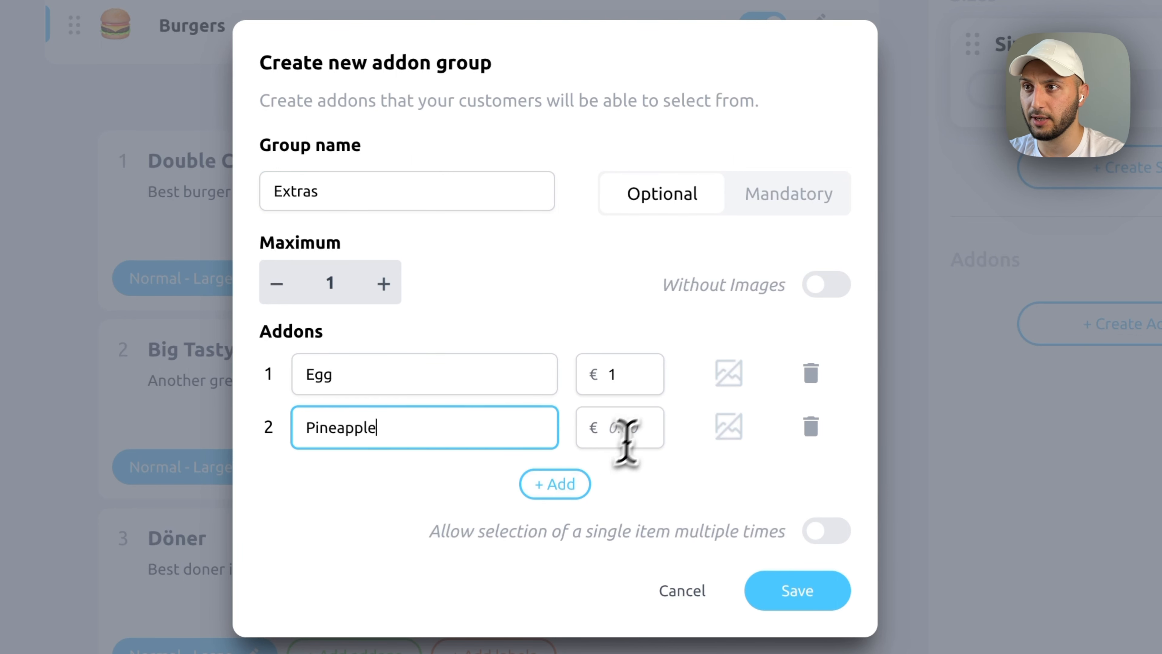
pyautogui.click(615, 437)
pyautogui.write('1')
pyautogui.click(568, 476)
pyautogui.click(421, 458)
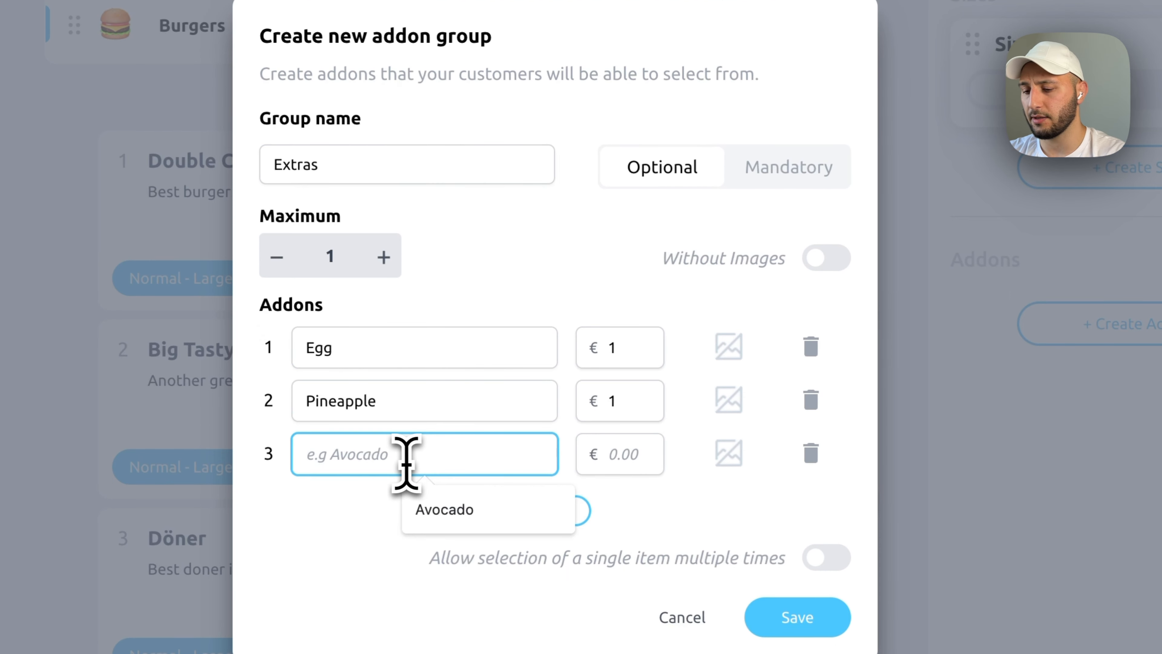
pyautogui.write('French Fries')
pyautogui.click(610, 458)
pyautogui.write('2')
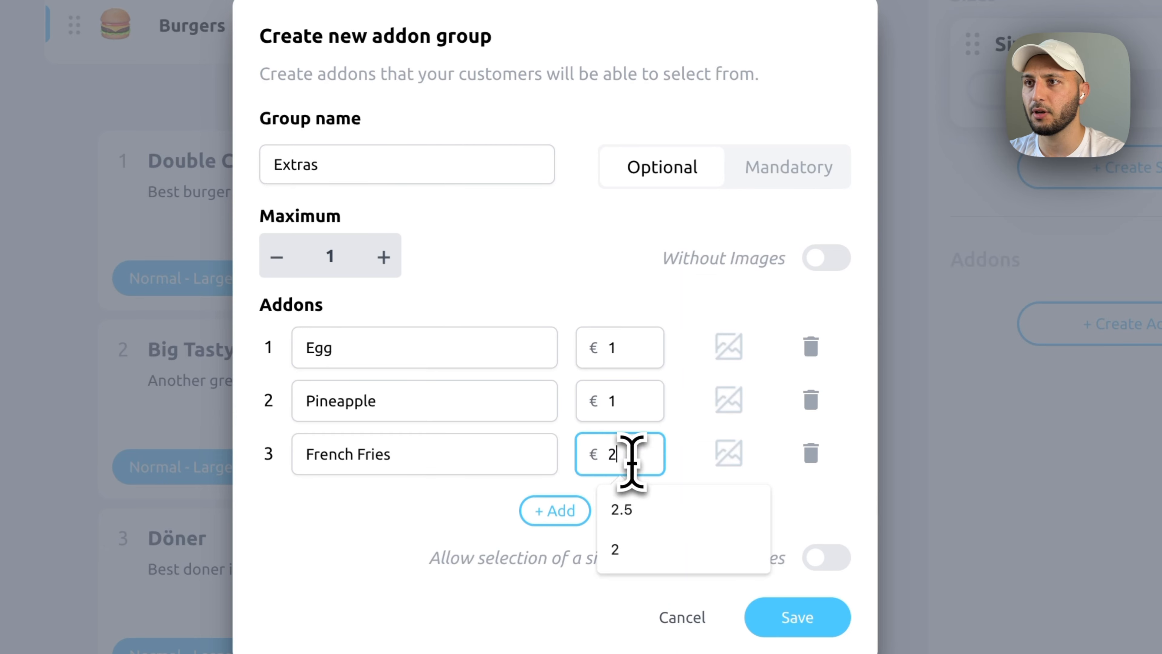
pyautogui.click(613, 302)
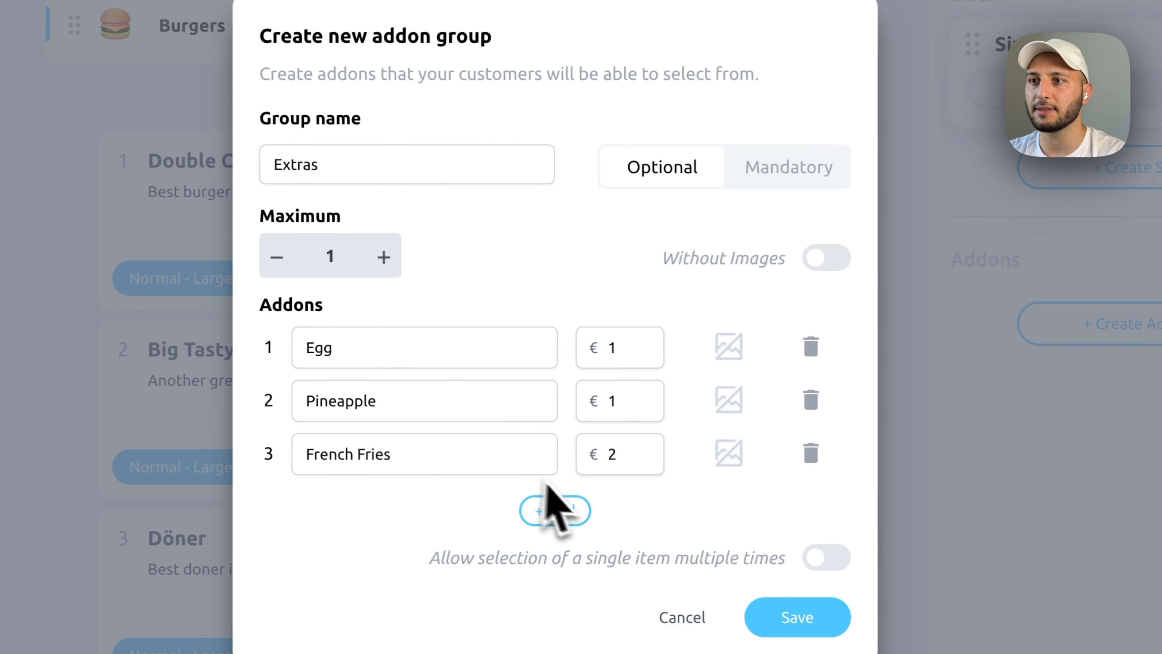
pyautogui.click(812, 625)
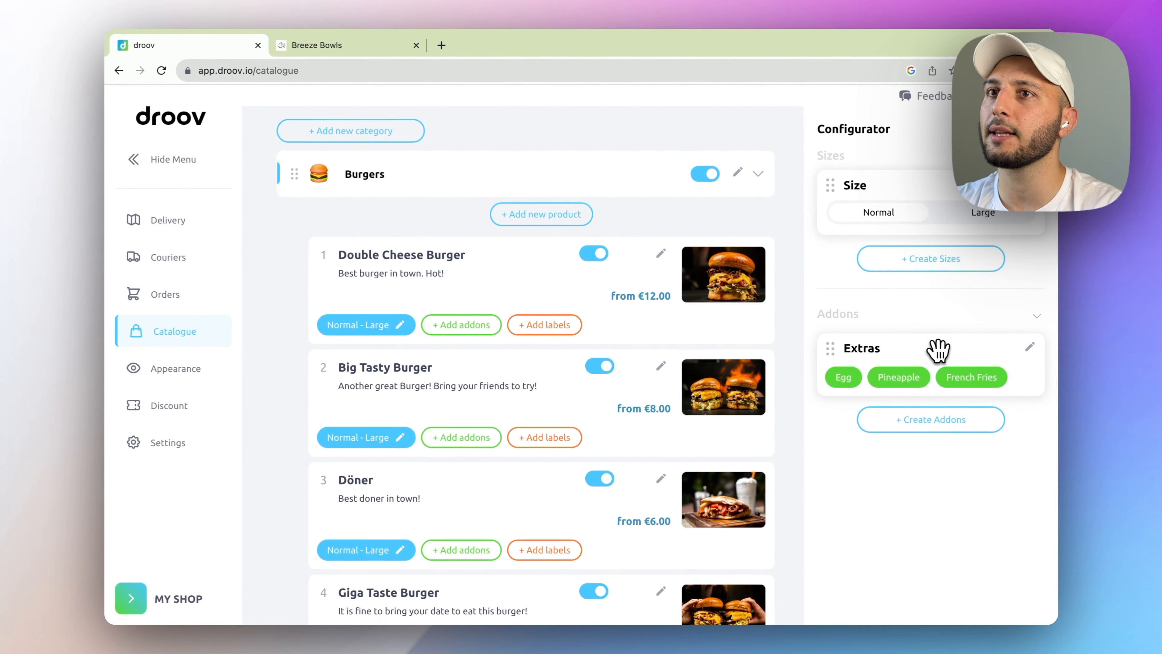
# - Attach the Extras addon card to Double Cheese Burger and bring up the Breeze Bowls store address
pyautogui.moveTo(1148, 318); pyautogui.dragTo(1059, 291)
pyautogui.moveTo(880, 329); pyautogui.dragTo(547, 298)
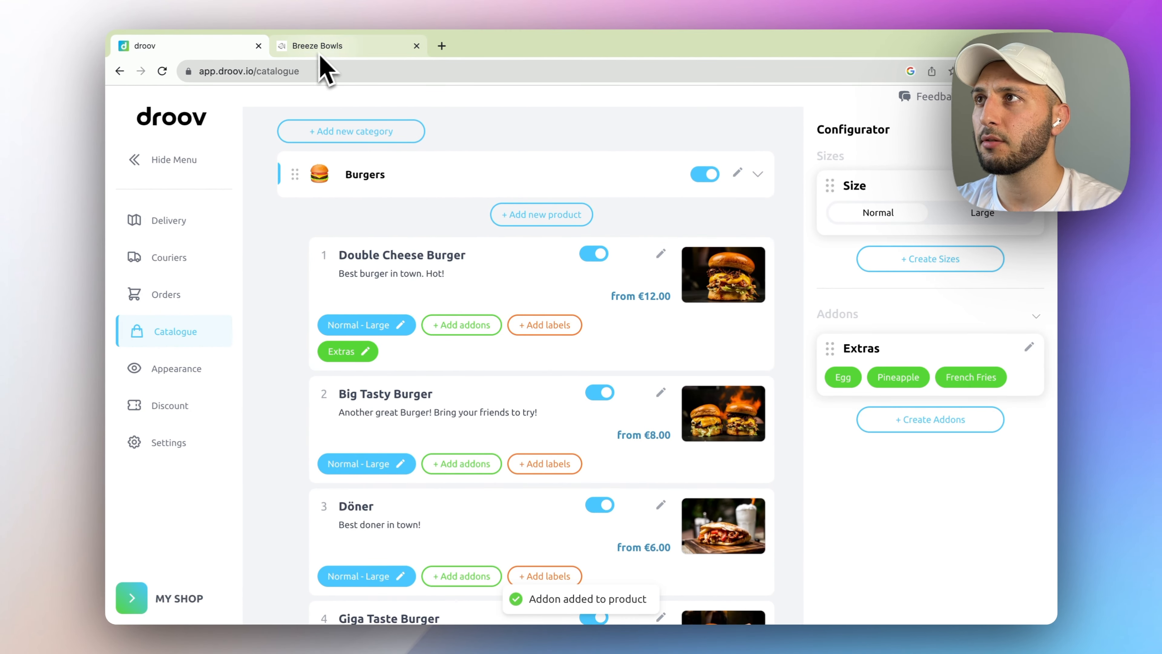
pyautogui.click(320, 50)
pyautogui.click(346, 81)
# - Reload the store, try Double Cheese Burger's Egg, French Fries and Pineapple extras, then return to droov
pyautogui.press('Return')
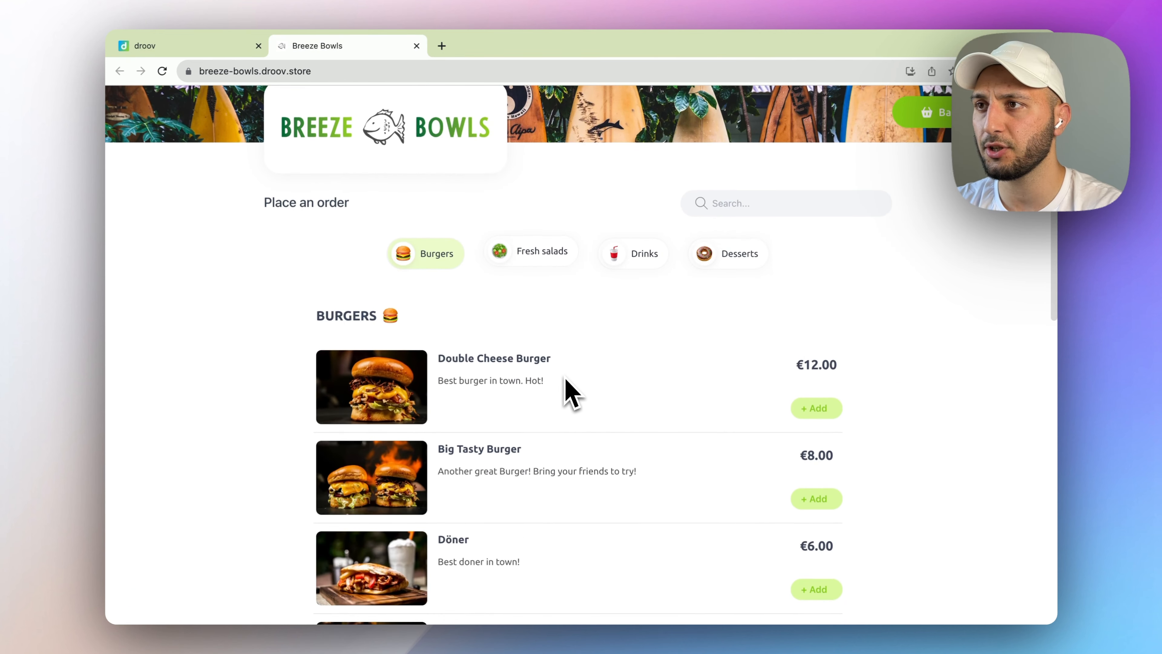
pyautogui.click(502, 386)
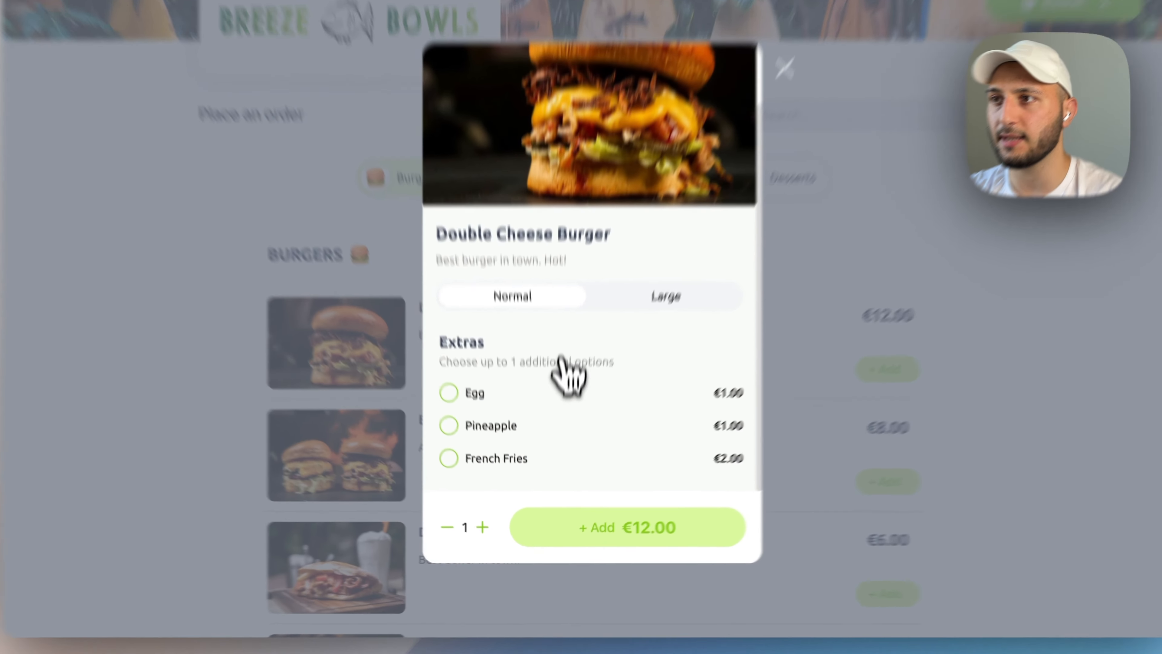
pyautogui.click(544, 453)
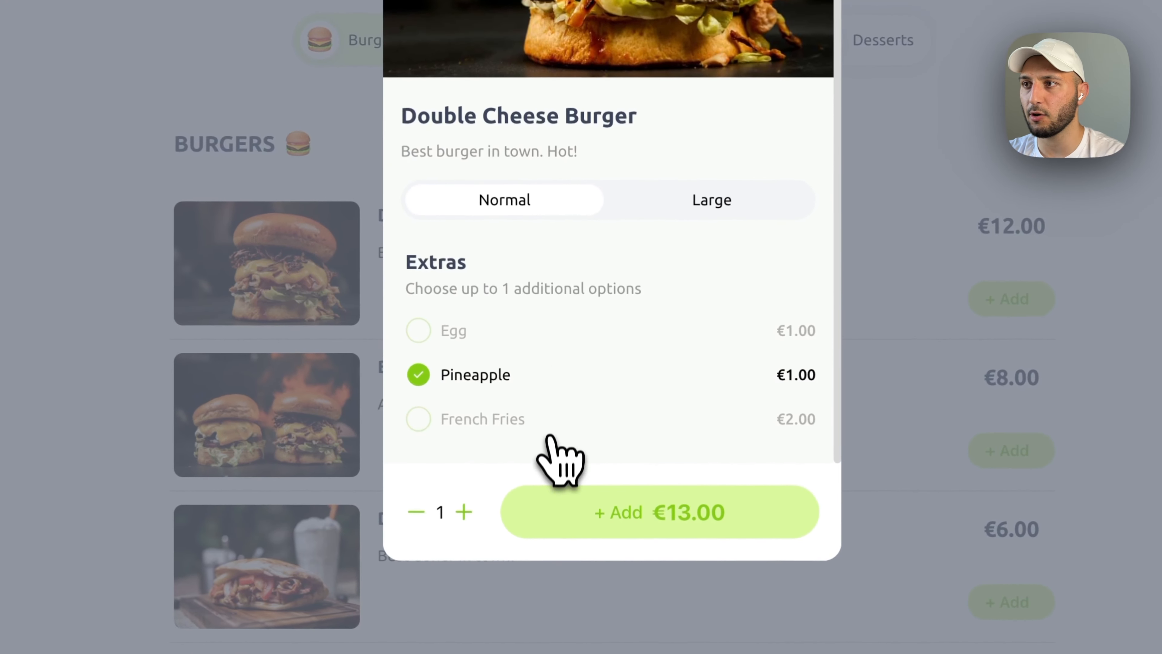
pyautogui.click(544, 481)
pyautogui.click(541, 331)
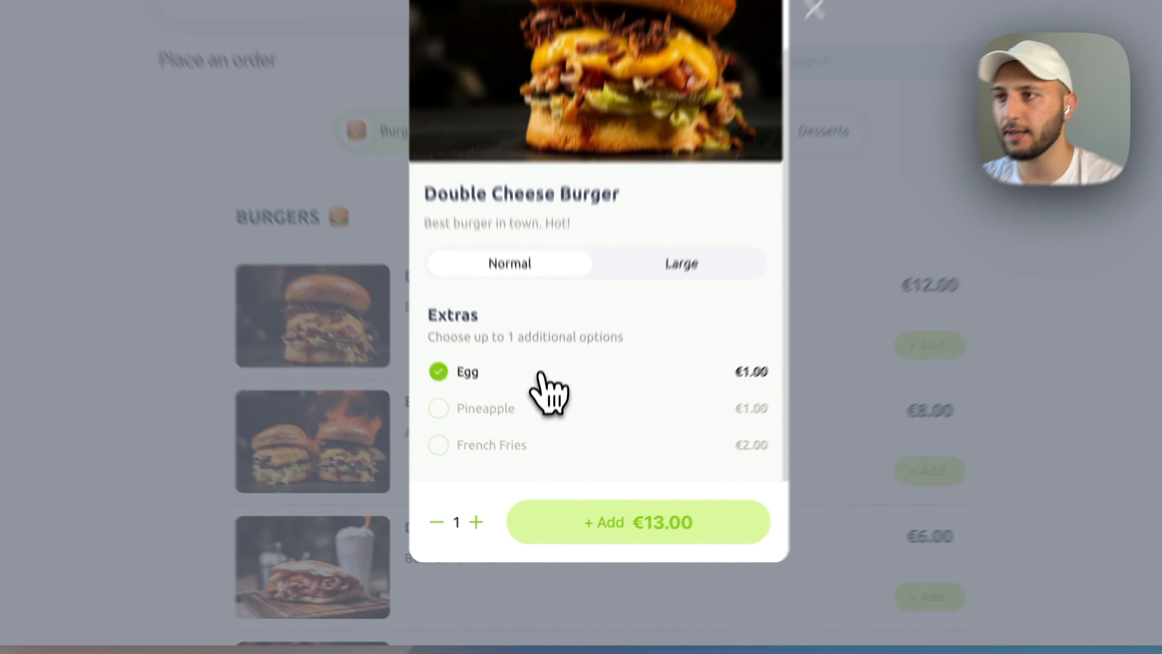
pyautogui.click(536, 376)
pyautogui.click(550, 421)
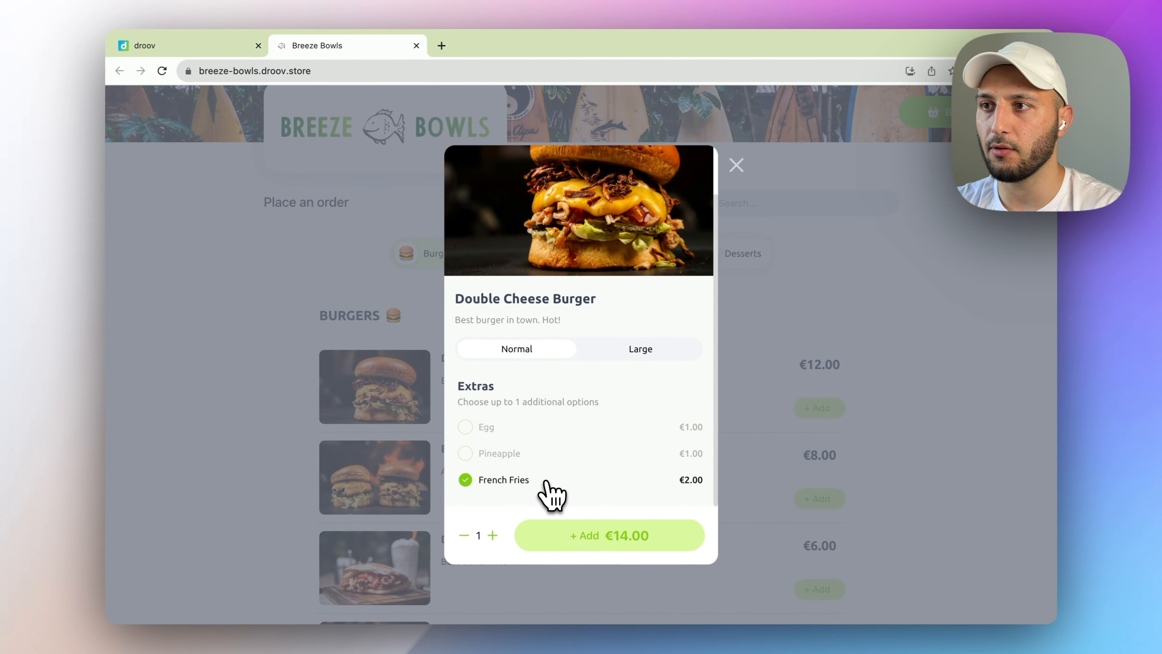
pyautogui.scroll(3, 503, 531)
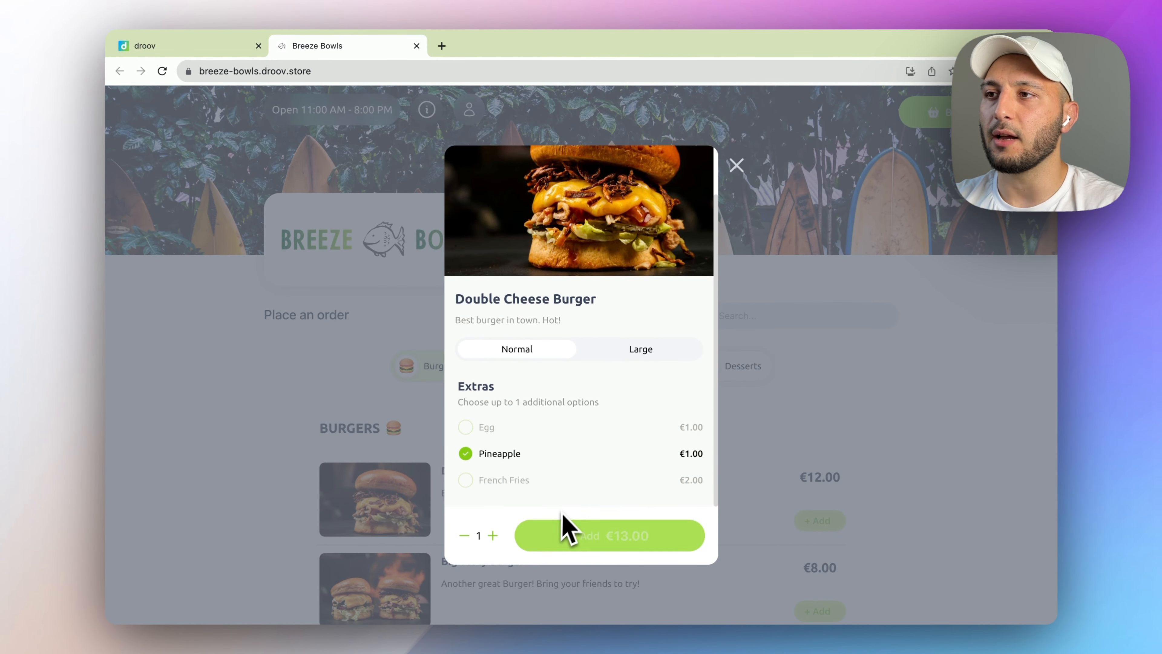
pyautogui.click(853, 418)
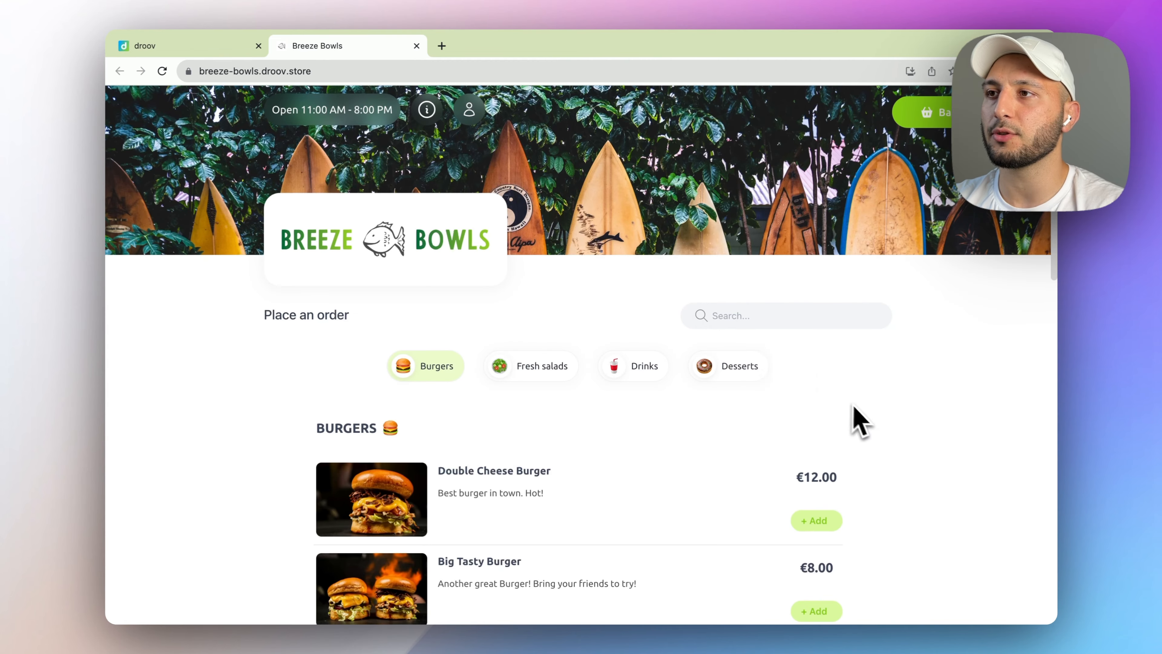
pyautogui.click(200, 46)
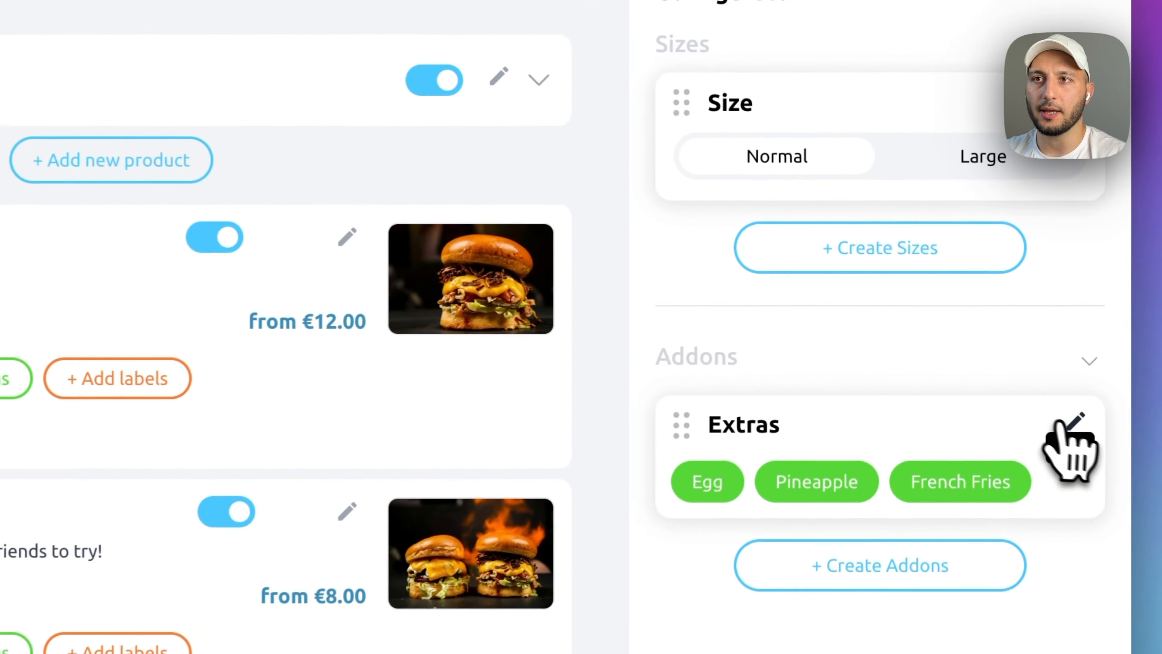
# - Turn on With Images for Extras and pick fried egg and fries pictures for Egg and French Fries
pyautogui.click(1064, 402)
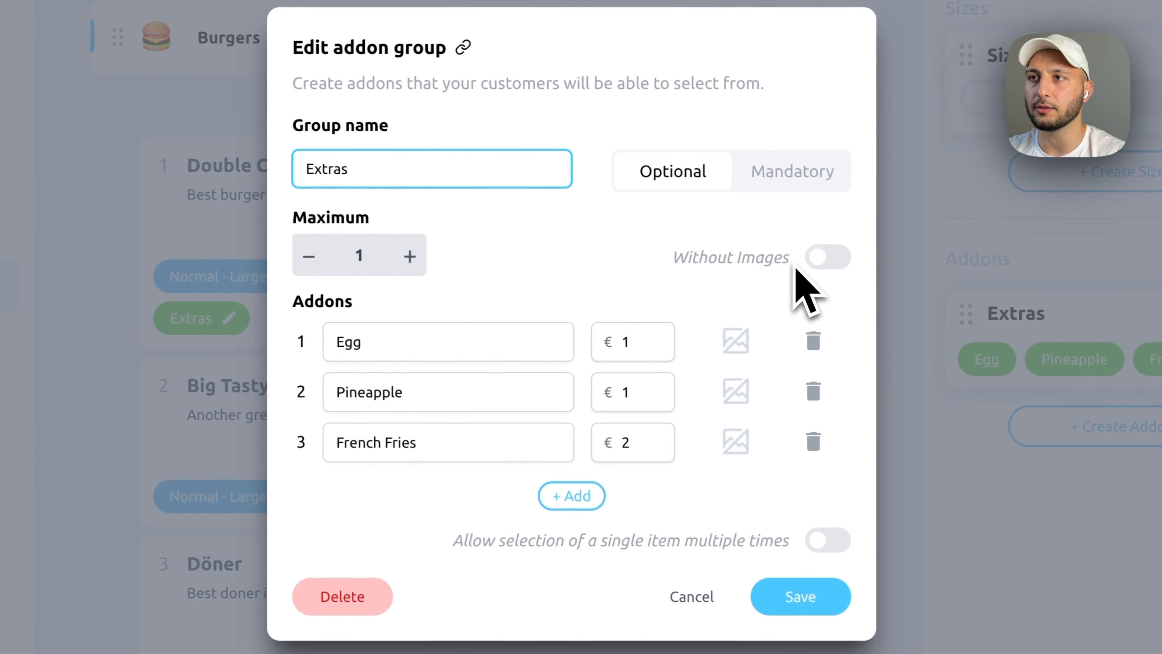
pyautogui.click(828, 259)
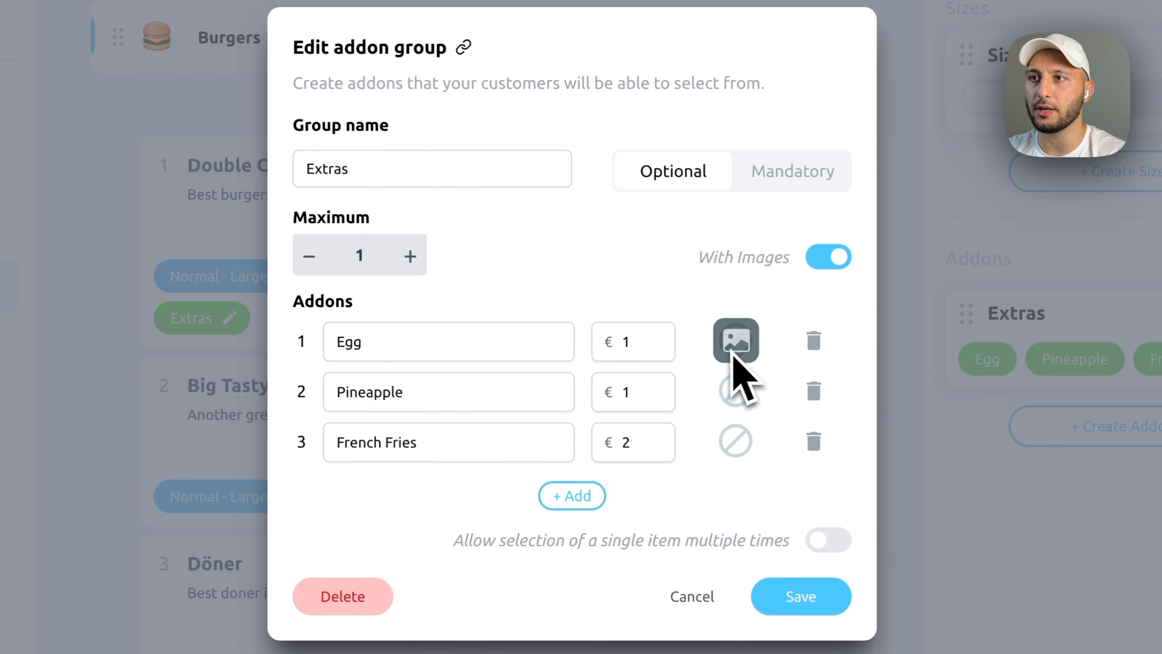
pyautogui.click(735, 341)
pyautogui.click(441, 343)
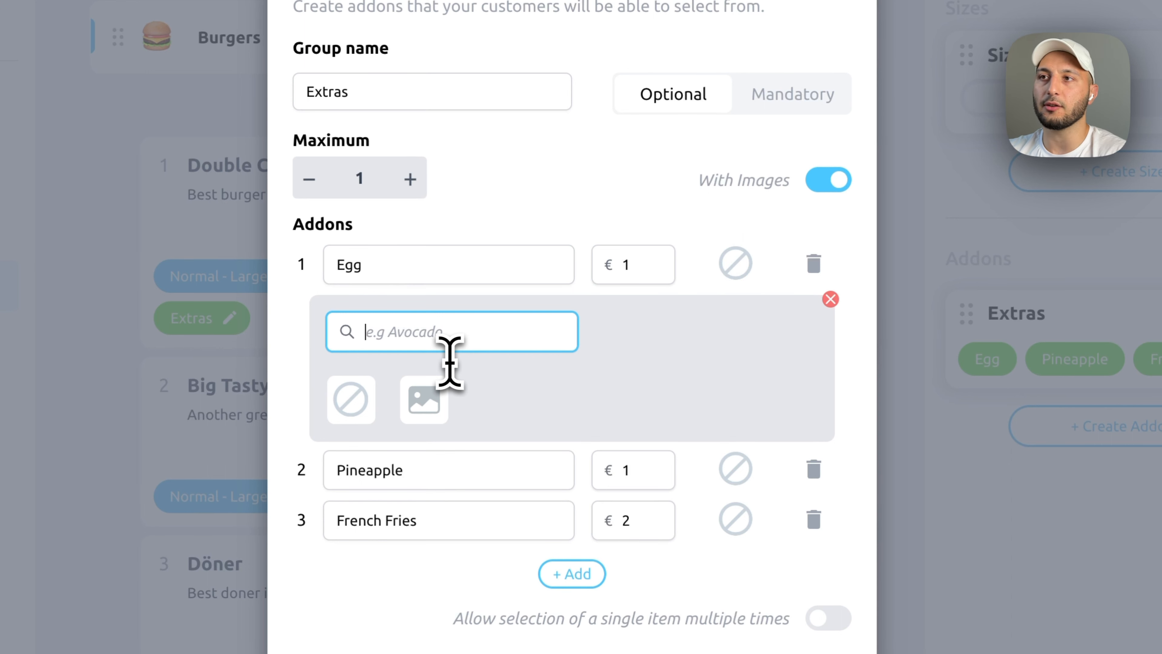
pyautogui.write('Eg')
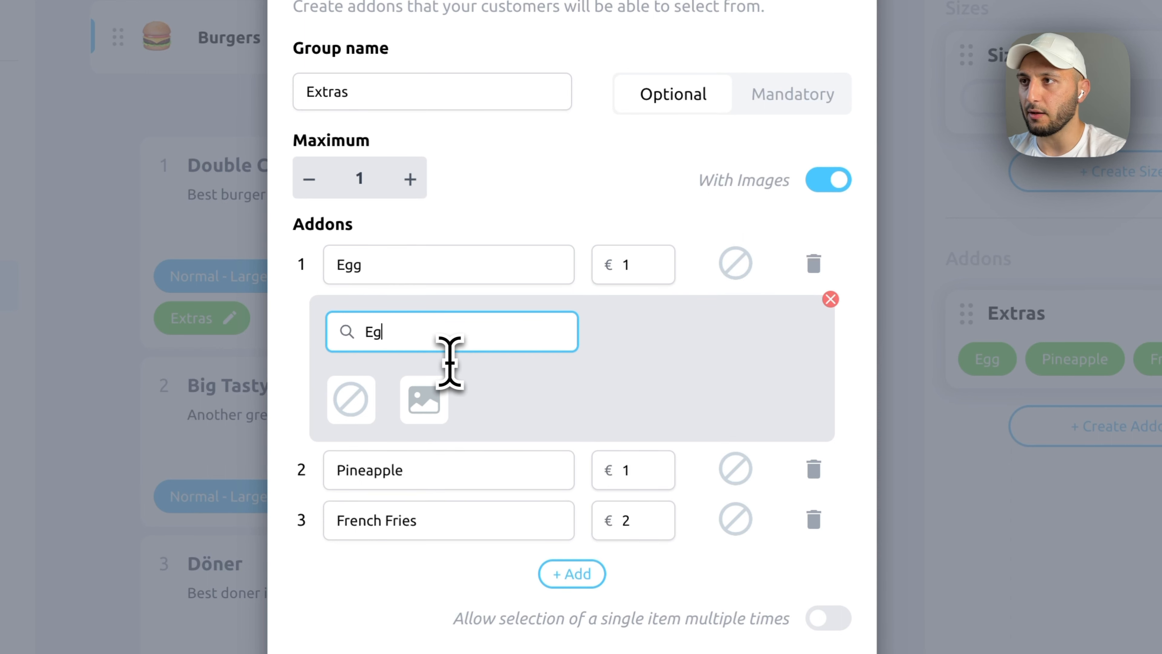
pyautogui.write('g')
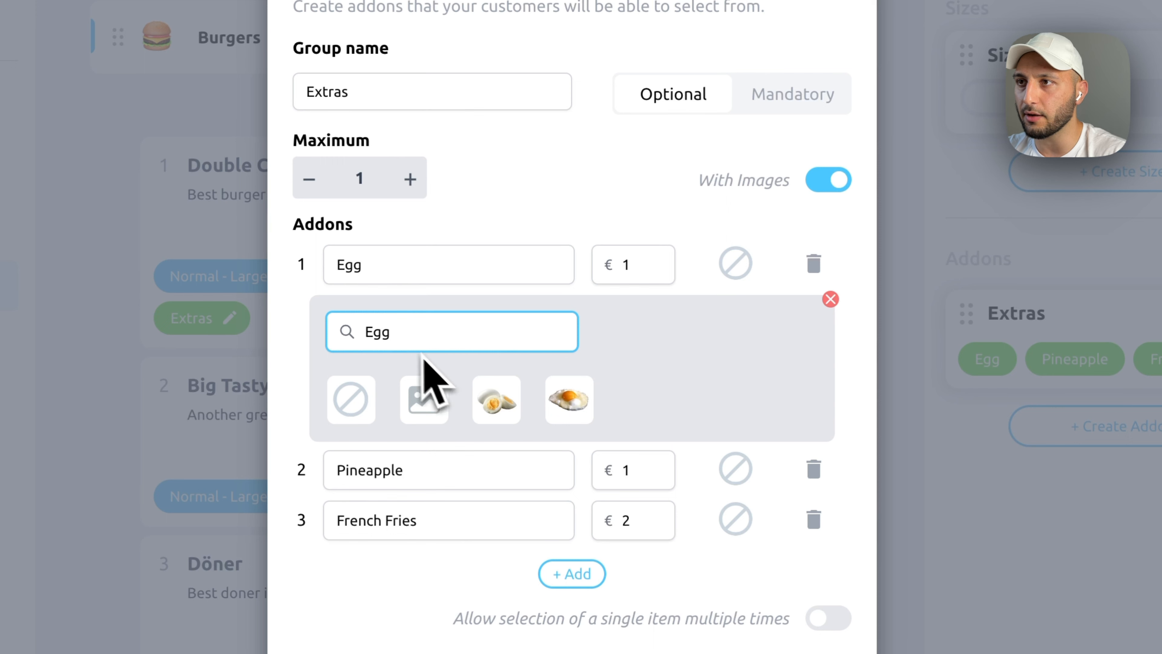
pyautogui.click(568, 401)
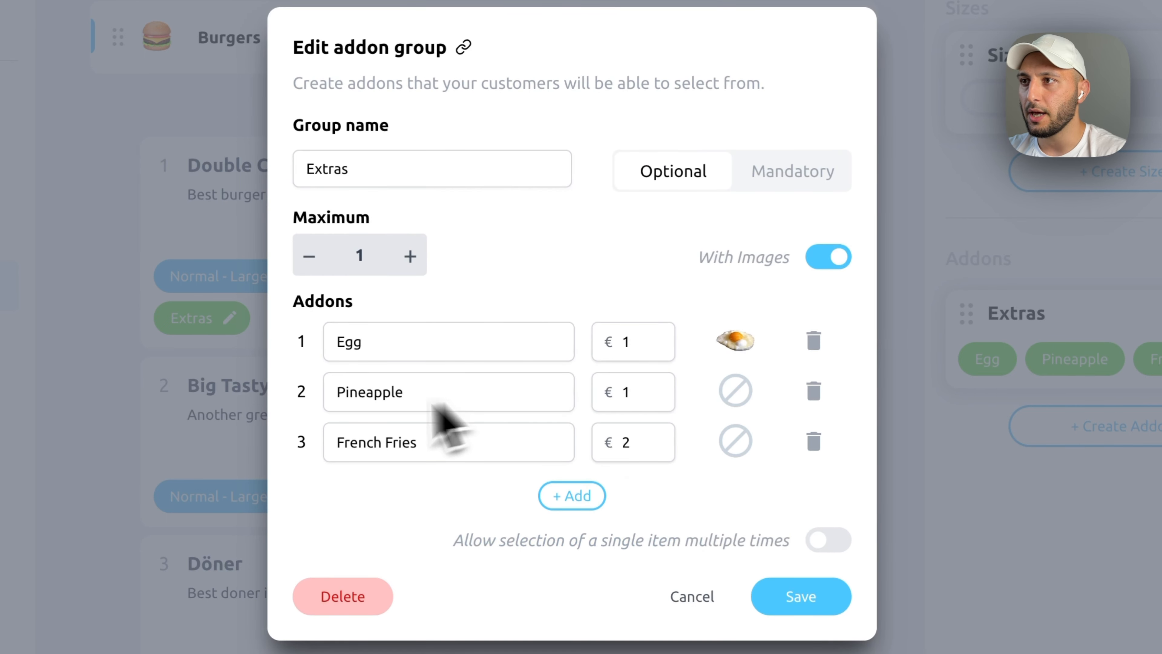
pyautogui.click(732, 440)
pyautogui.click(419, 428)
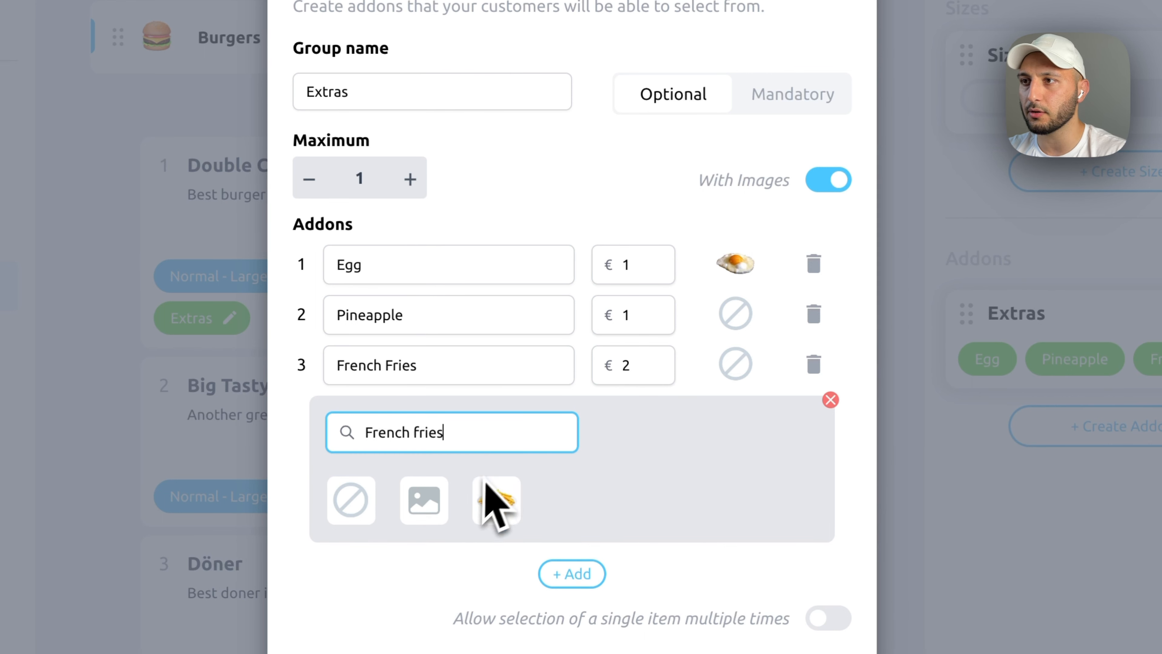
pyautogui.click(507, 517)
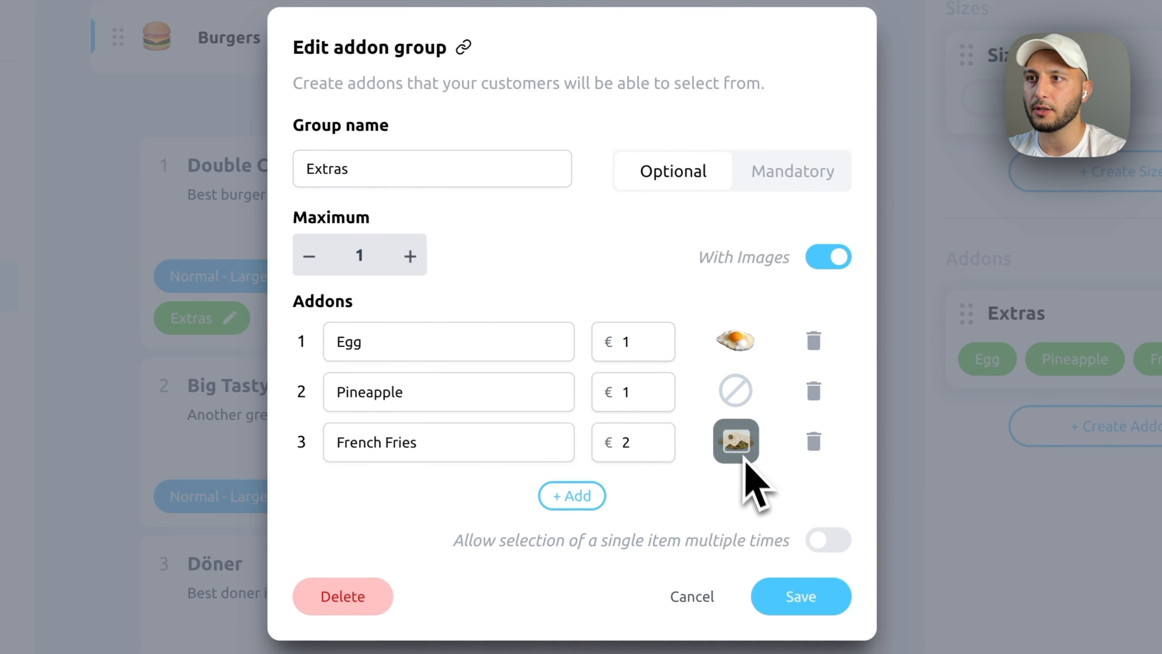
# - Upload and crop pineapple.jpeg as the Pineapple picture, then save the Extras group
pyautogui.click(735, 391)
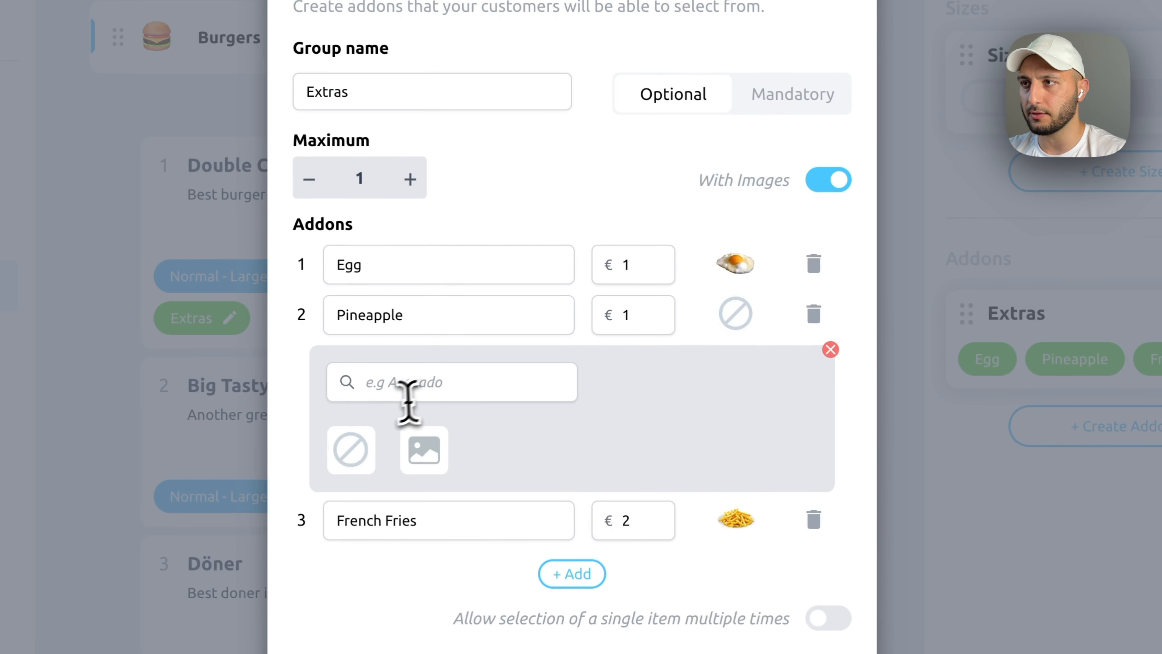
pyautogui.click(404, 387)
pyautogui.write('Pineapple')
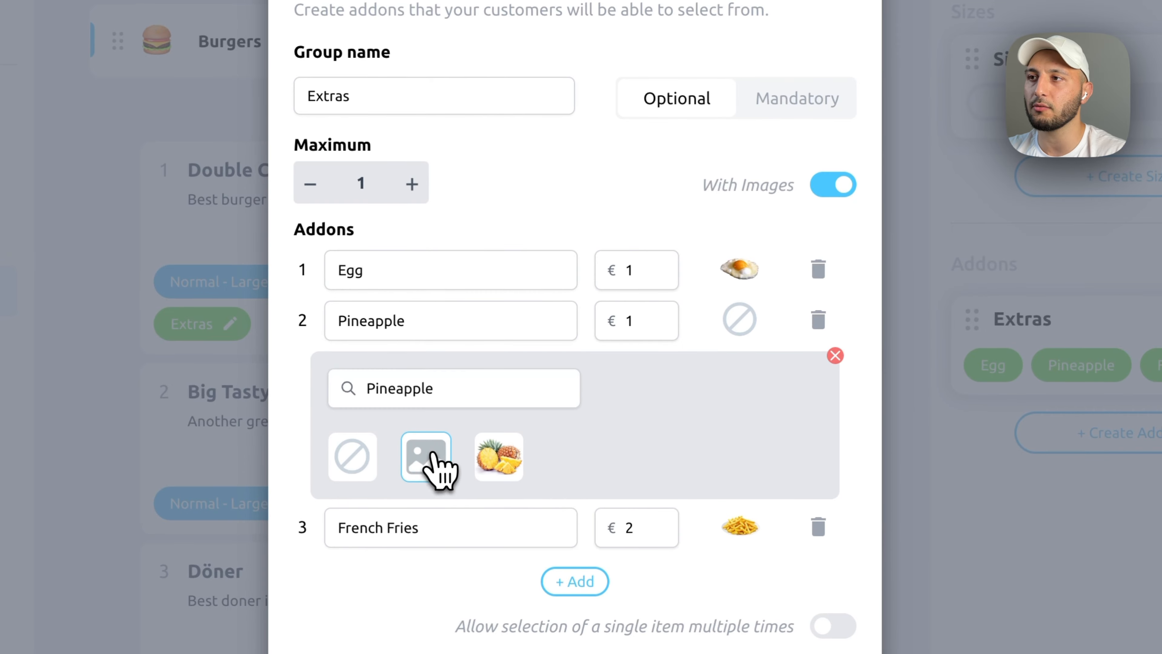
pyautogui.click(437, 452)
pyautogui.click(389, 160)
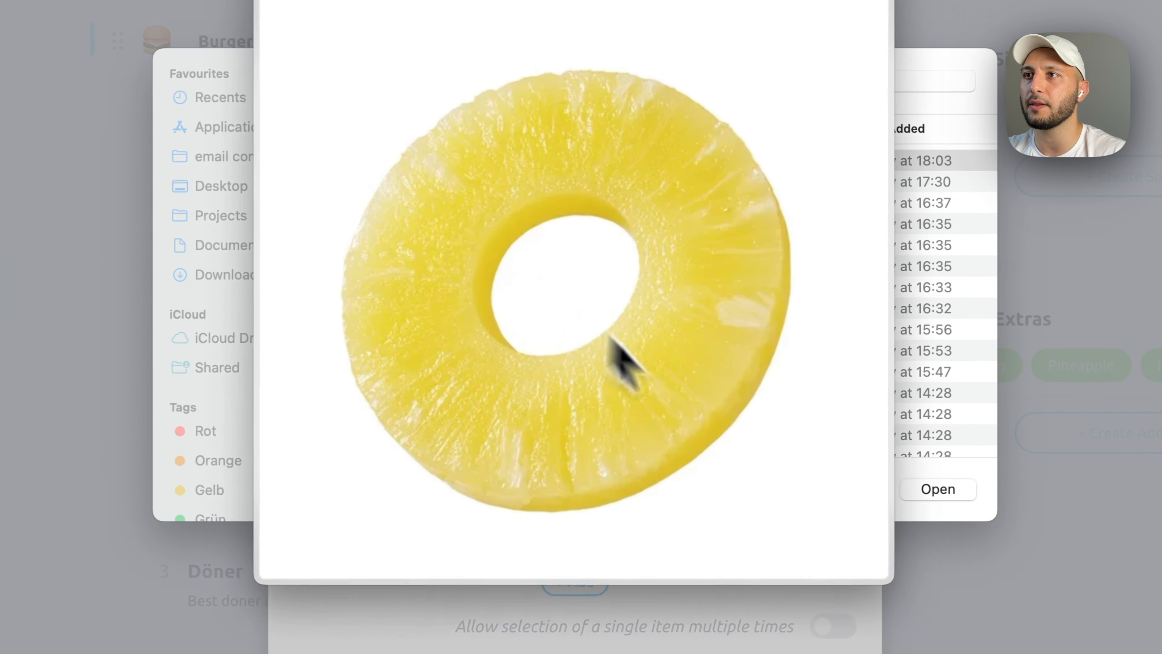
pyautogui.click(934, 488)
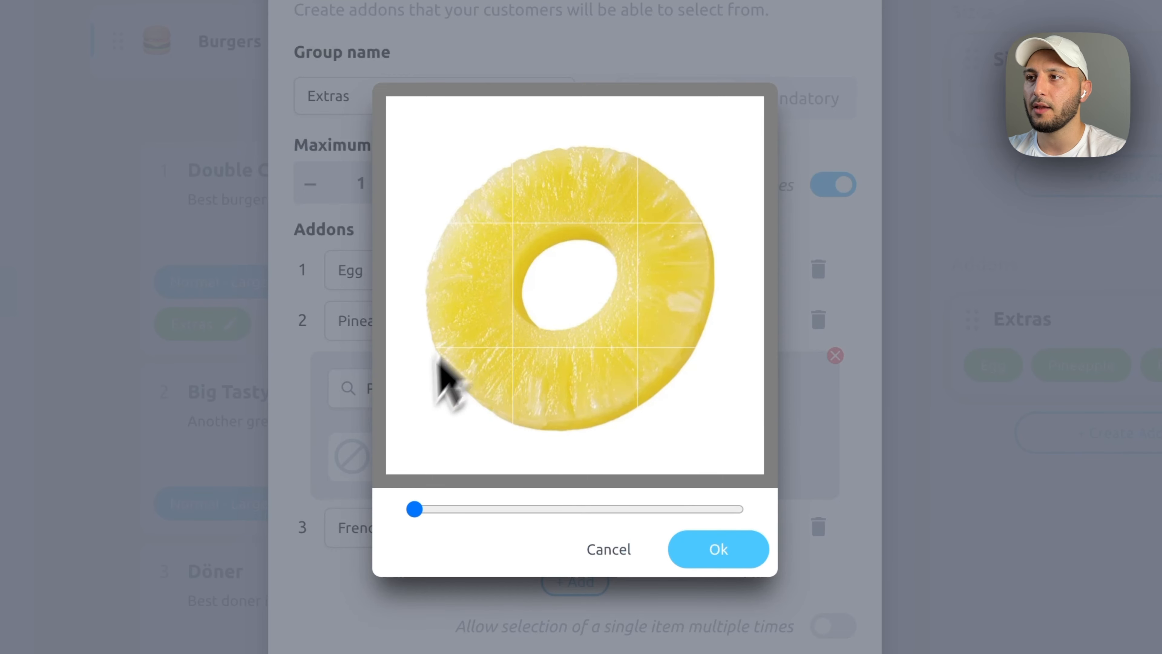
pyautogui.moveTo(415, 508); pyautogui.dragTo(433, 525)
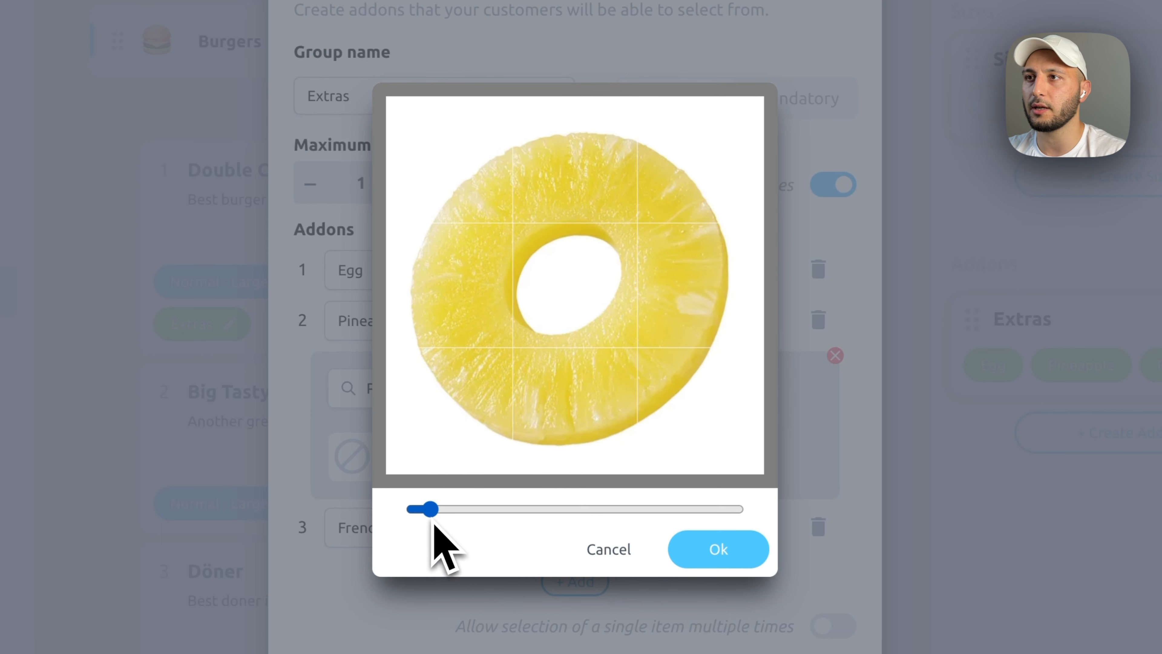
pyautogui.click(684, 561)
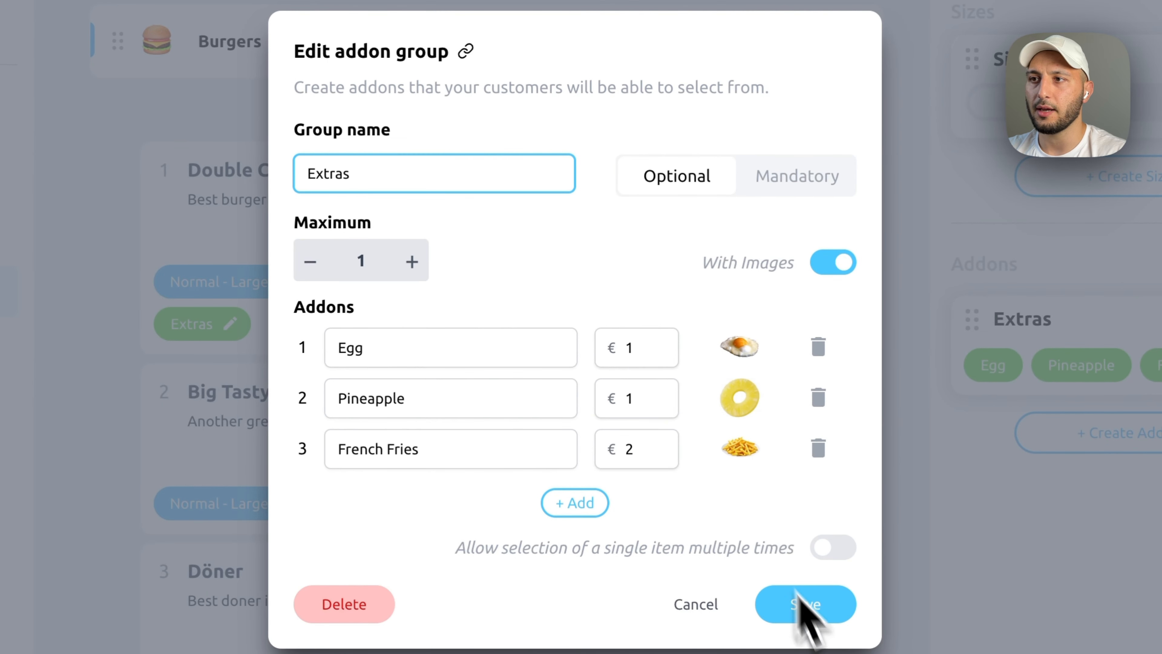
pyautogui.click(819, 604)
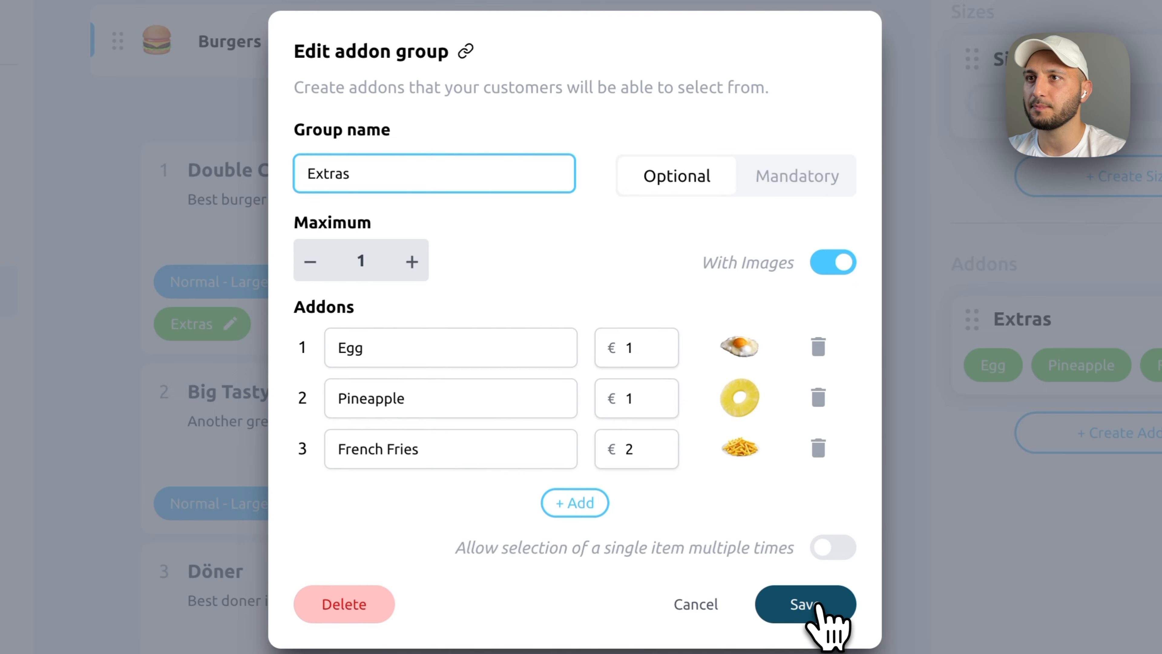
pyautogui.click(819, 606)
# - Confirm the addon update, reload the storefront, and cycle Double Cheese Burger's Egg, French Fries and Pineapple extras
pyautogui.click(773, 386)
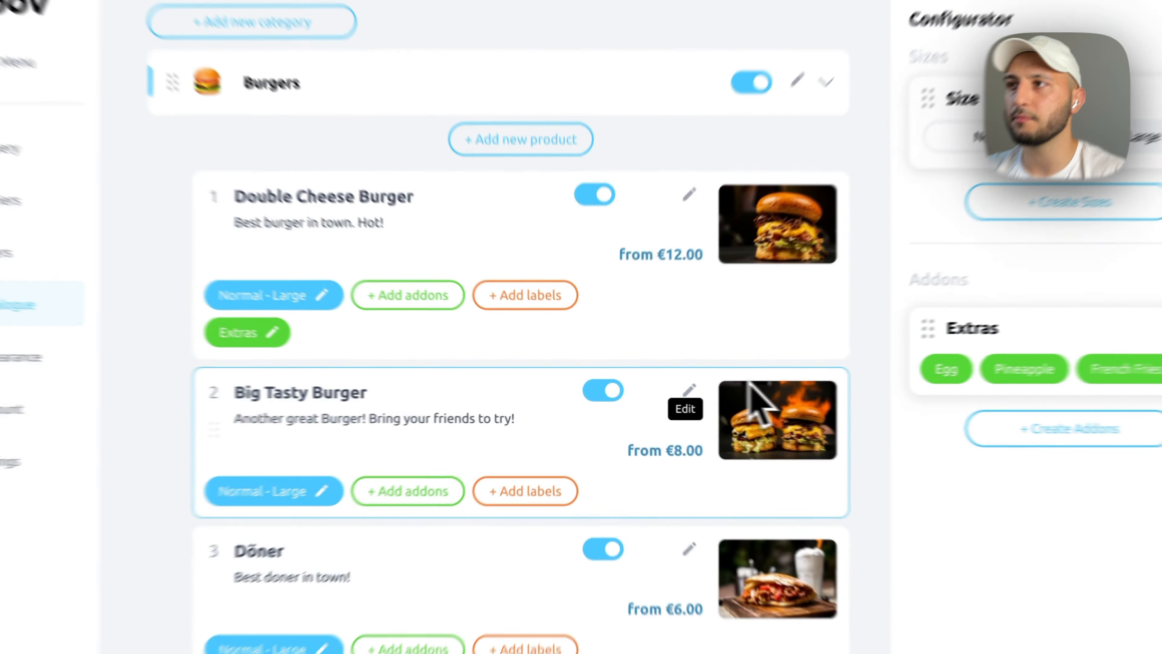
pyautogui.click(389, 46)
pyautogui.click(163, 72)
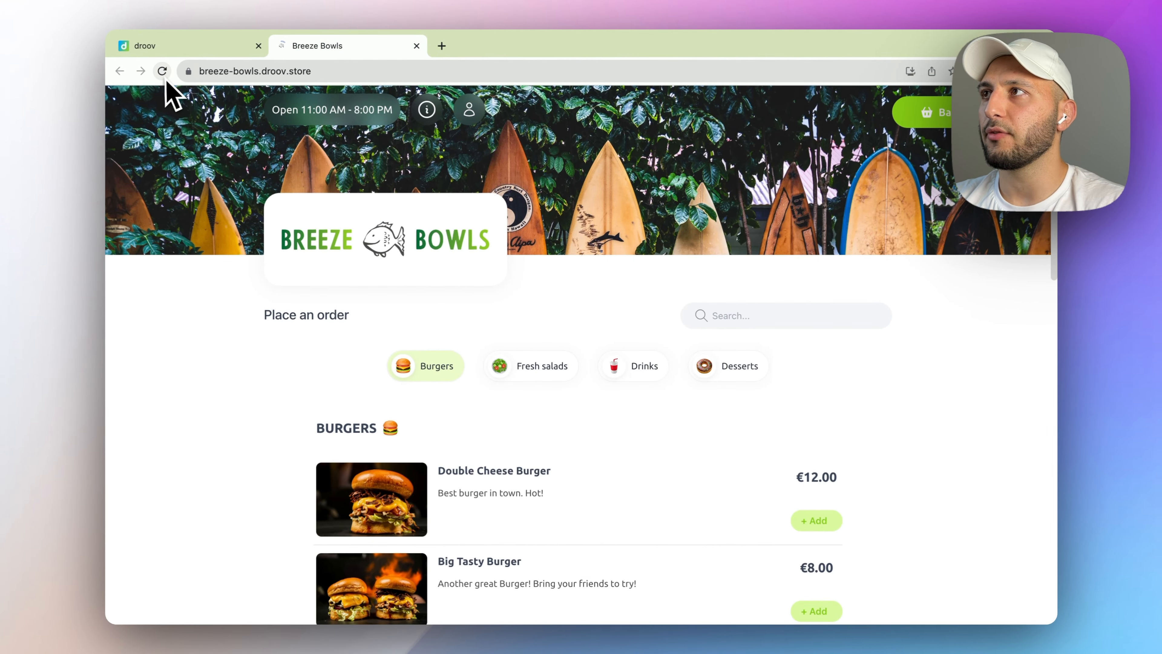
pyautogui.click(590, 494)
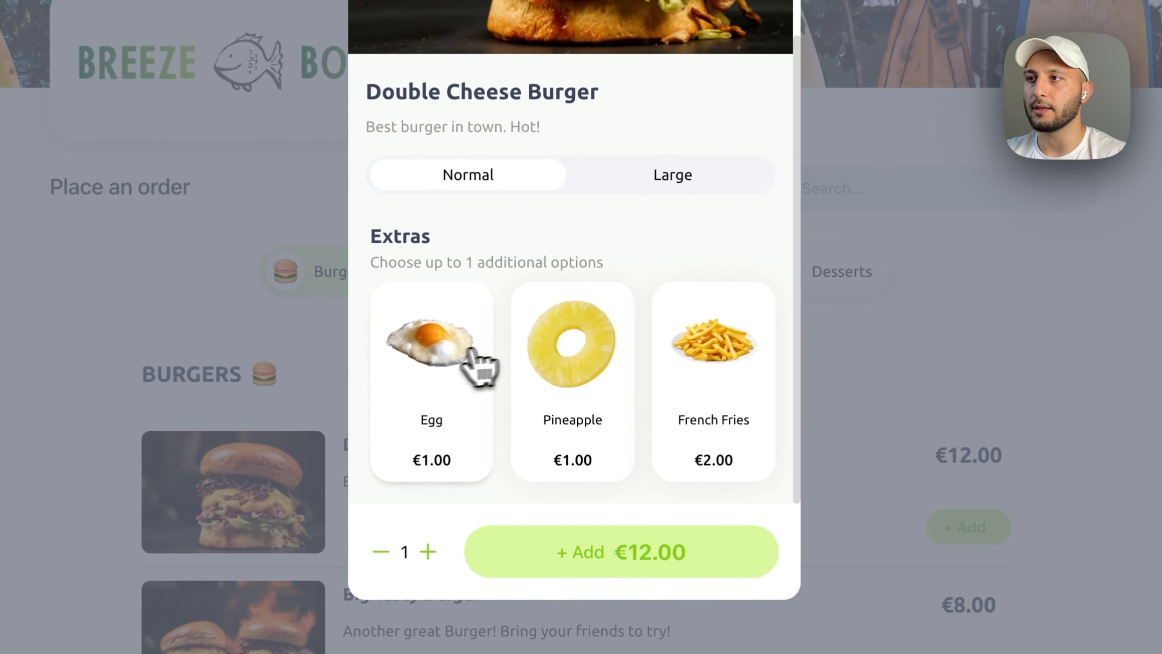
pyautogui.click(496, 479)
pyautogui.click(746, 357)
pyautogui.click(601, 371)
pyautogui.click(457, 322)
pyautogui.click(451, 337)
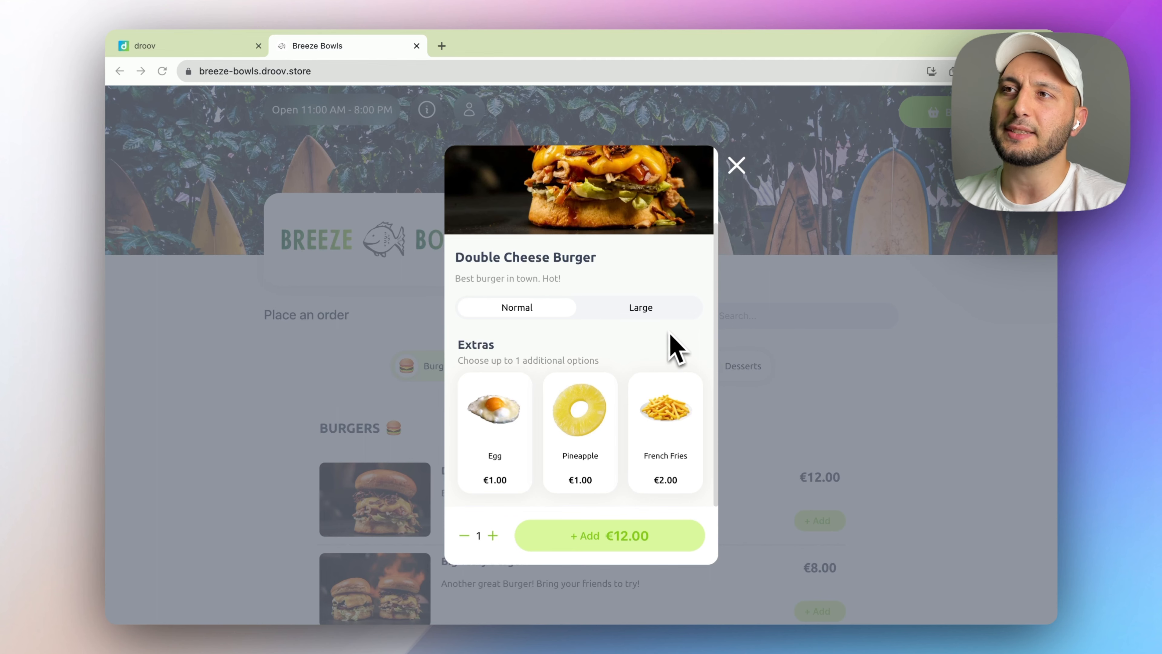
# - Pick Pineapple, swap to French Fries and back, clear it, and return to the admin catalogue
pyautogui.scroll(3, 676, 349)
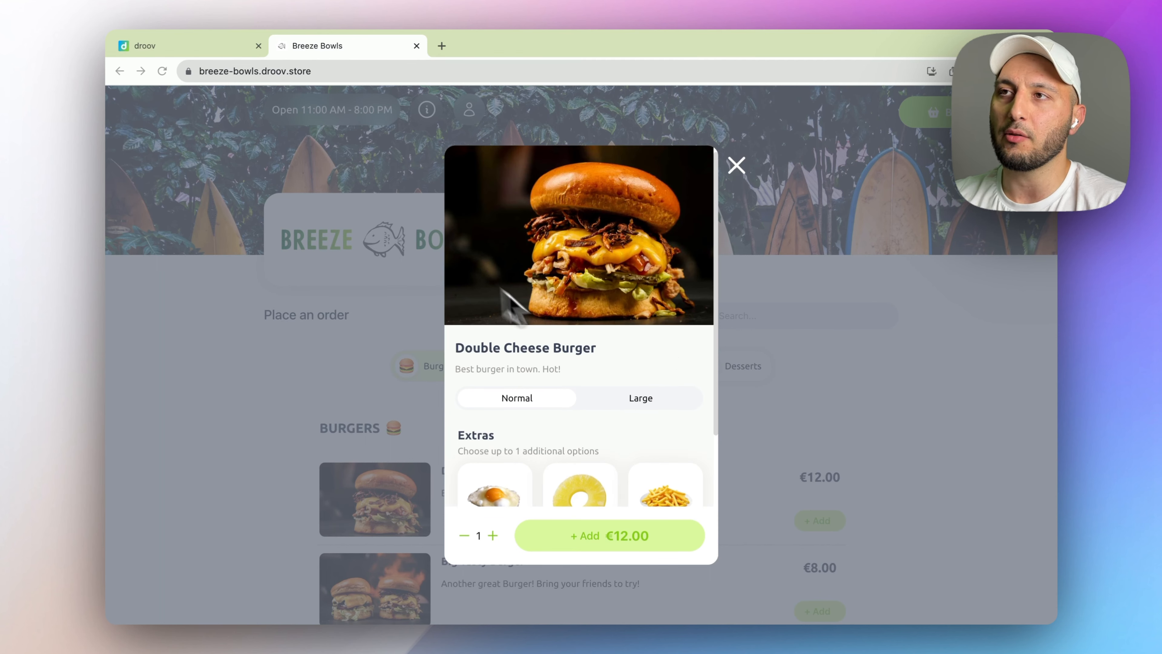
pyautogui.scroll(-3, 597, 304)
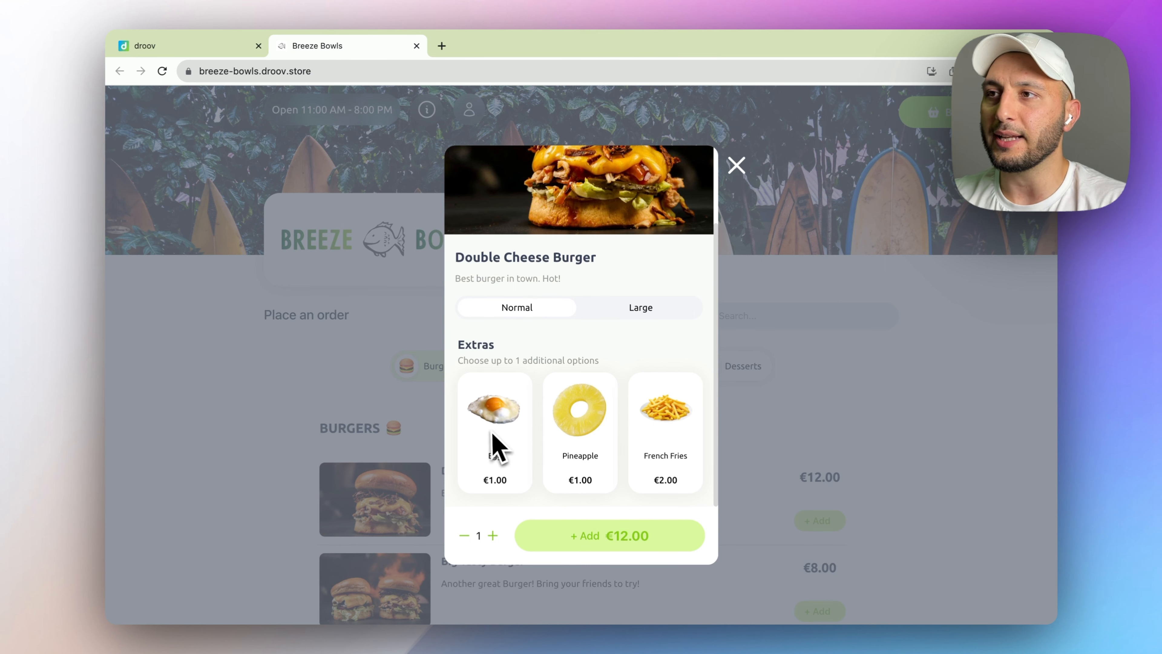
pyautogui.click(585, 421)
pyautogui.click(661, 412)
pyautogui.click(589, 414)
pyautogui.click(585, 417)
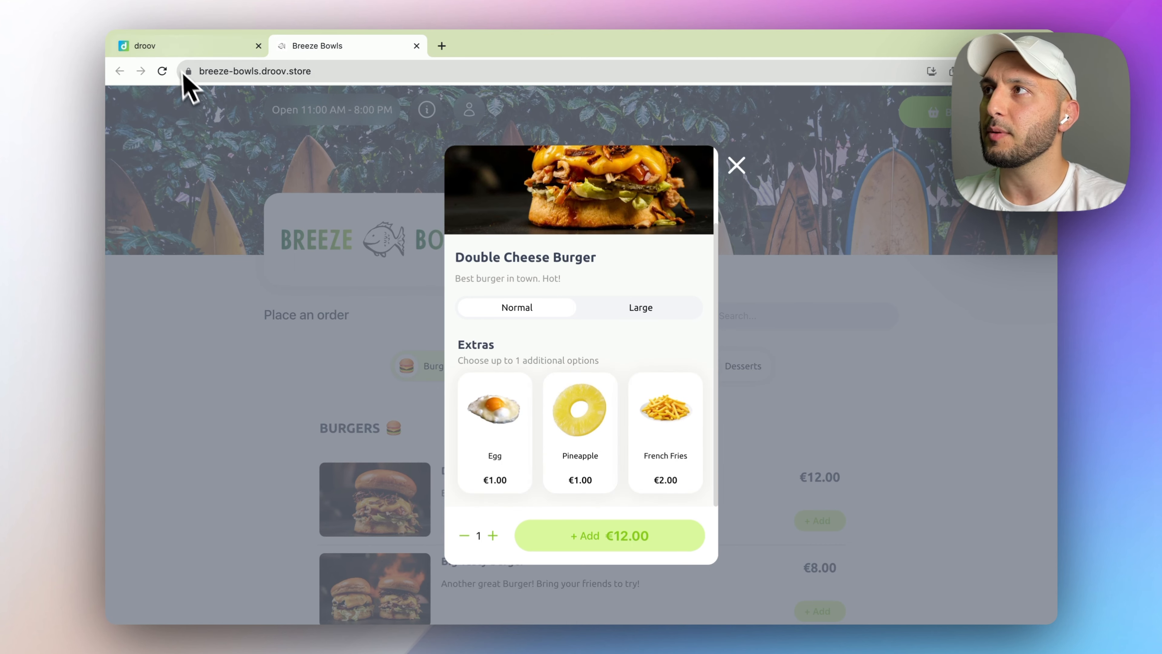
pyautogui.click(180, 52)
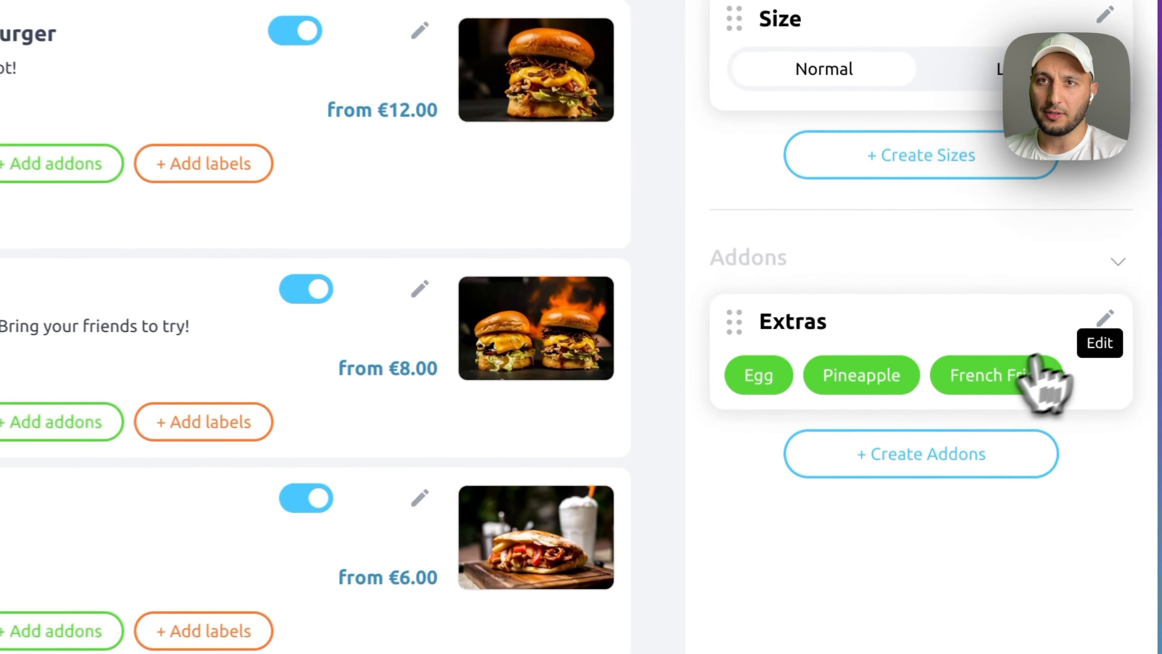
# - Make Extras mandatory with min 1, max 2 and repeated picks allowed, and confirm the update
pyautogui.click(985, 346)
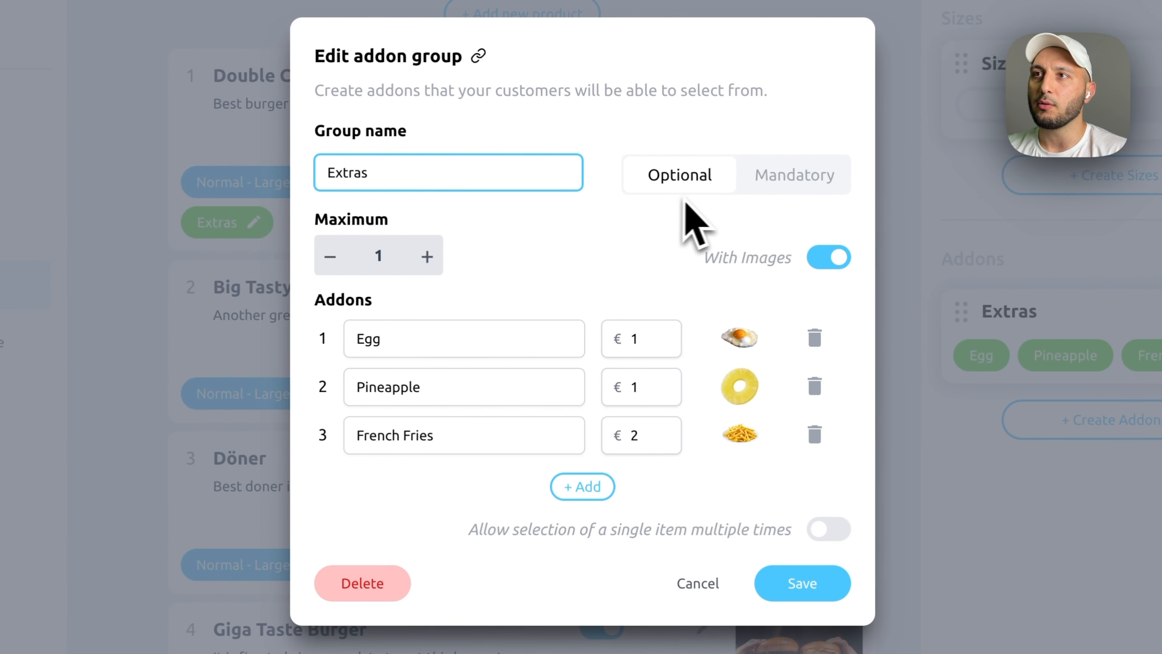
pyautogui.click(807, 188)
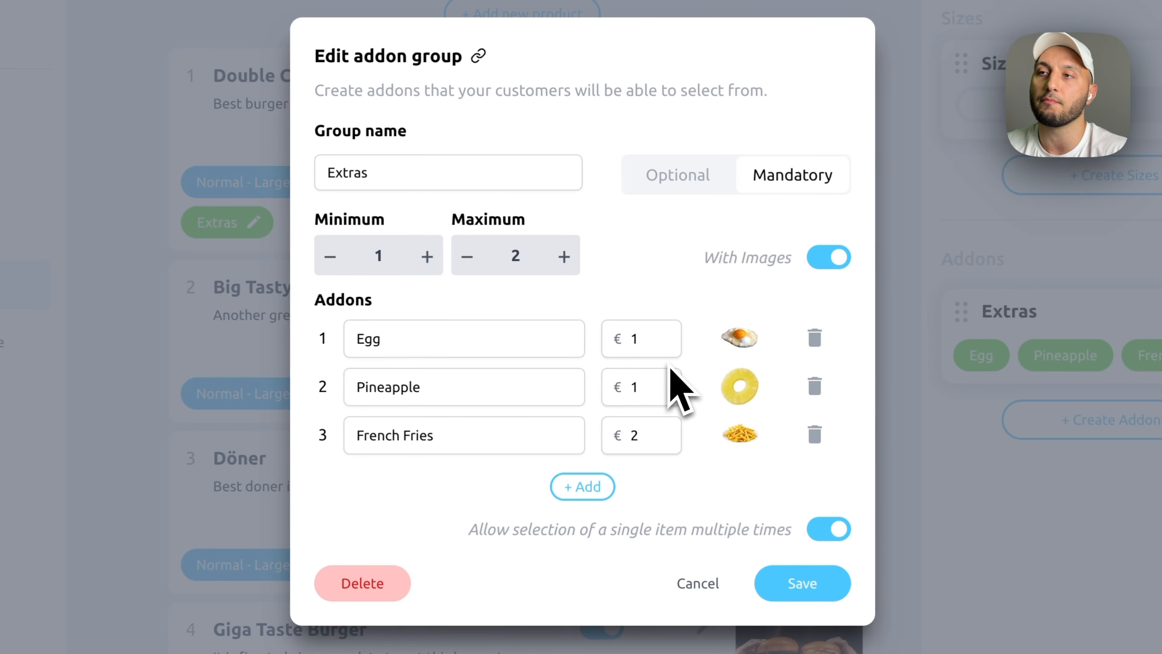
pyautogui.click(805, 590)
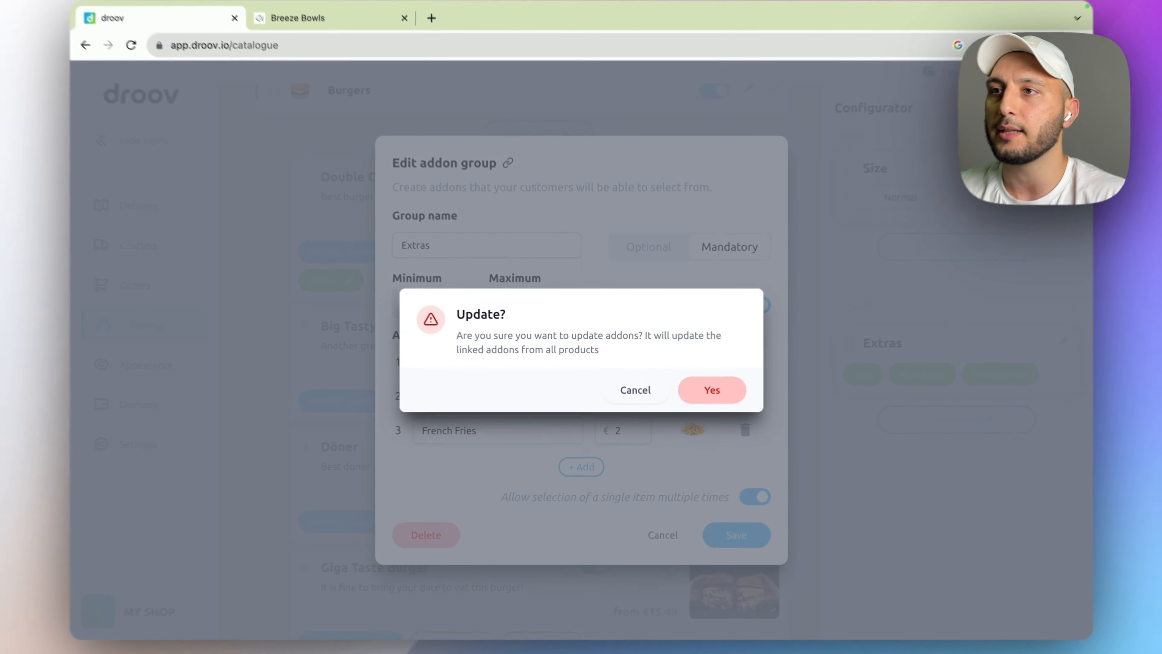
pyautogui.click(712, 390)
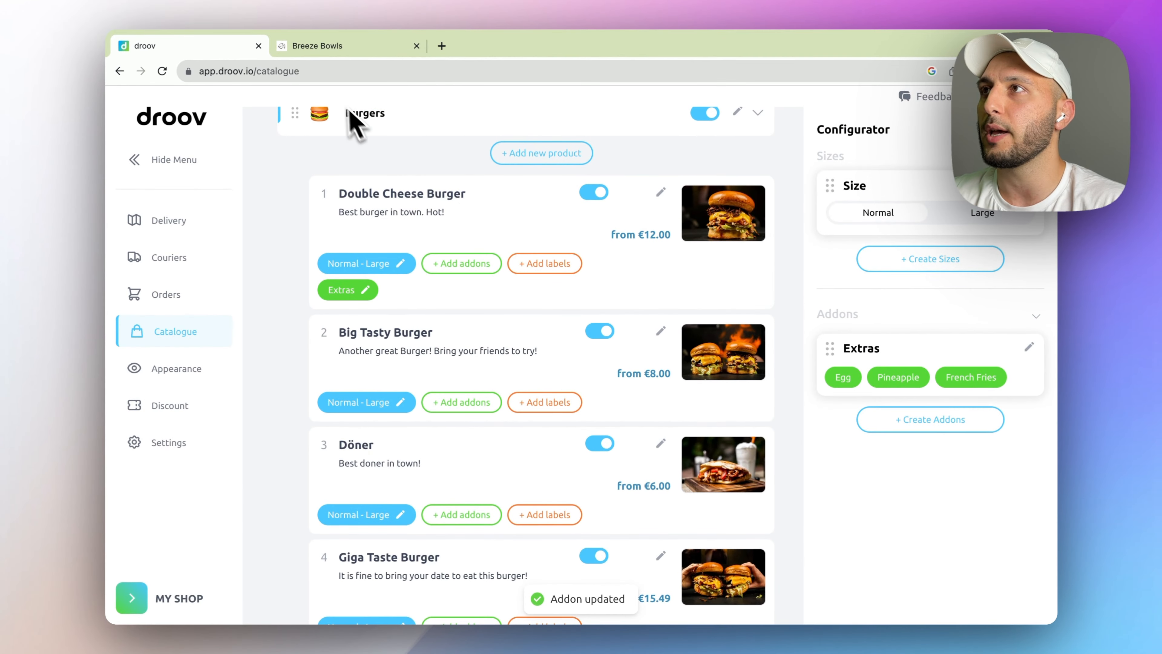
pyautogui.click(331, 51)
# - Reload the Breeze Bowls storefront and open the Double Cheese Burger's ordering options
pyautogui.click(275, 71)
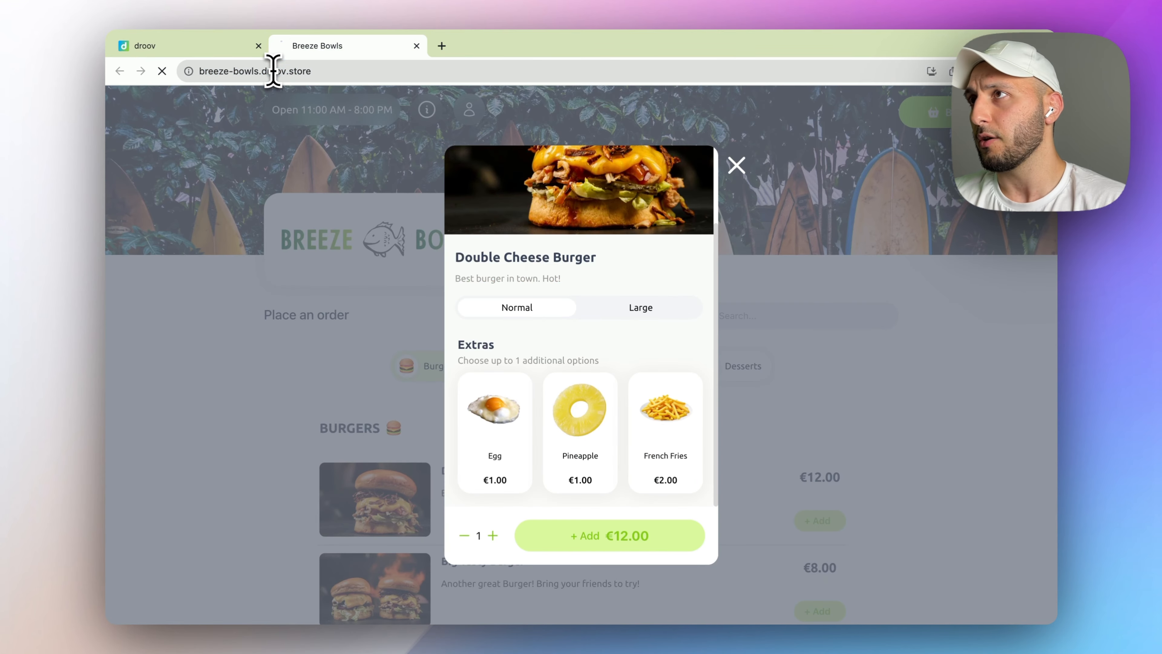
pyautogui.press('Return')
pyautogui.scroll(-3, 608, 254)
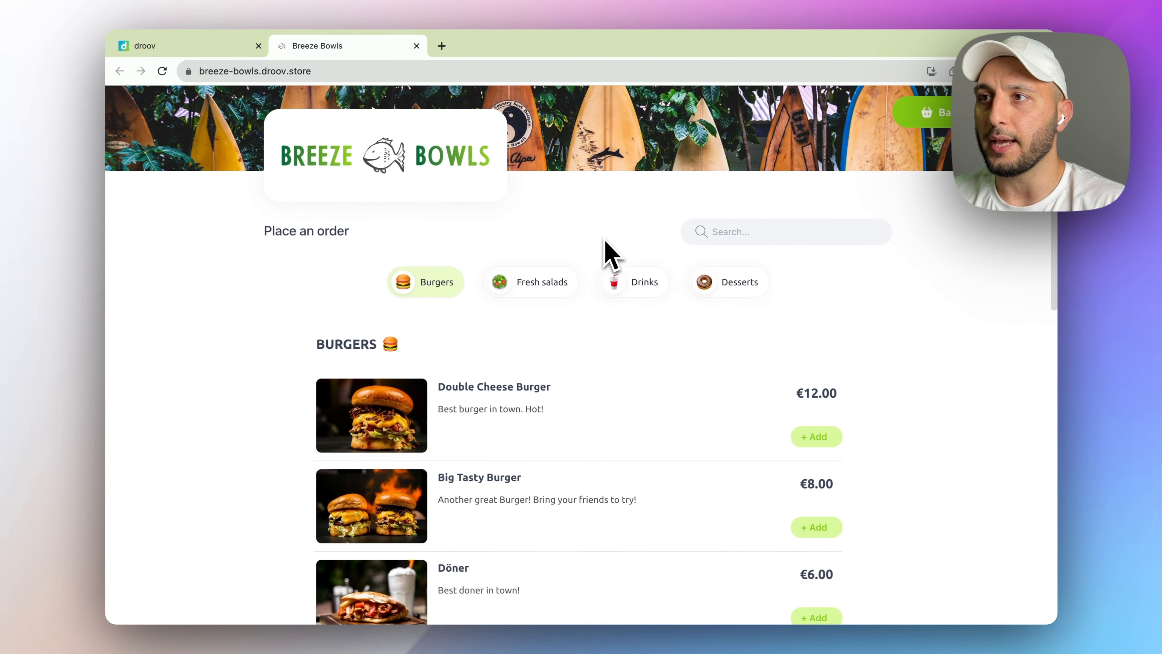
pyautogui.click(532, 428)
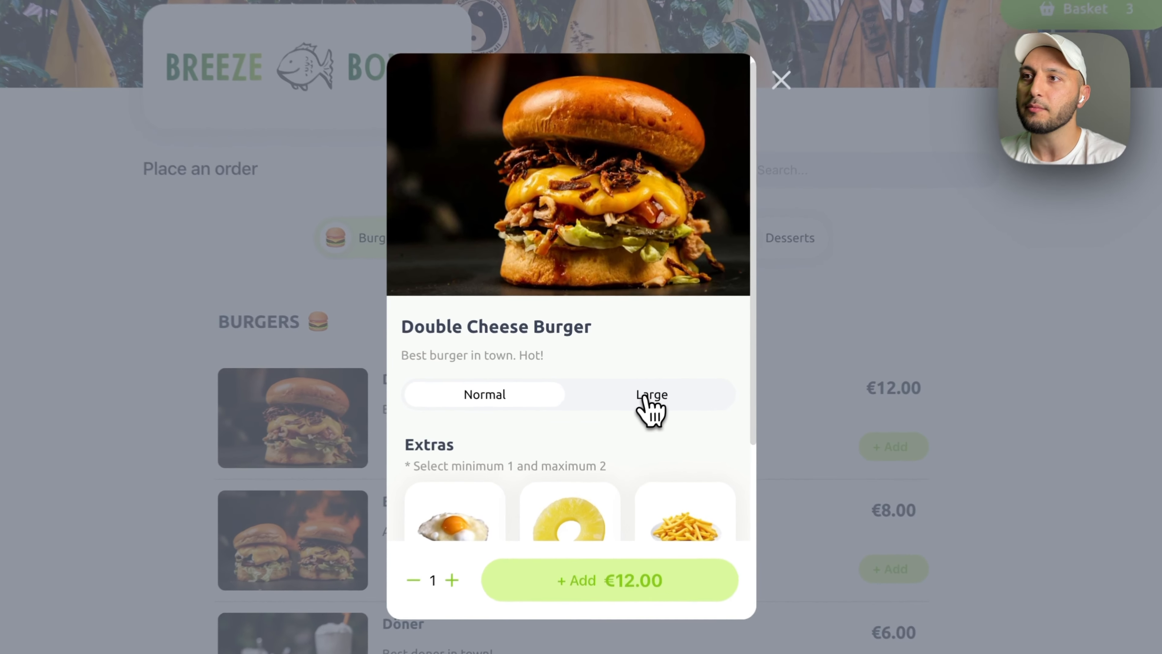
# - Test a Large burger's extras: none, Egg twice, Pineapple removed, French Fries, reaching €17.50
pyautogui.click(641, 398)
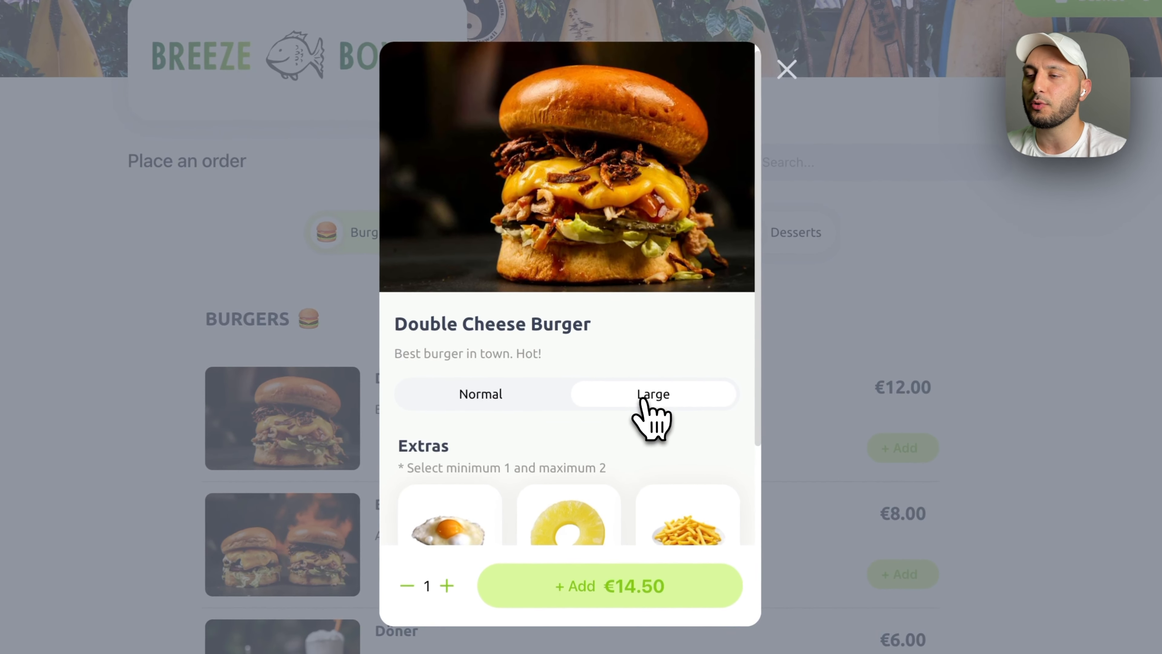
pyautogui.click(637, 586)
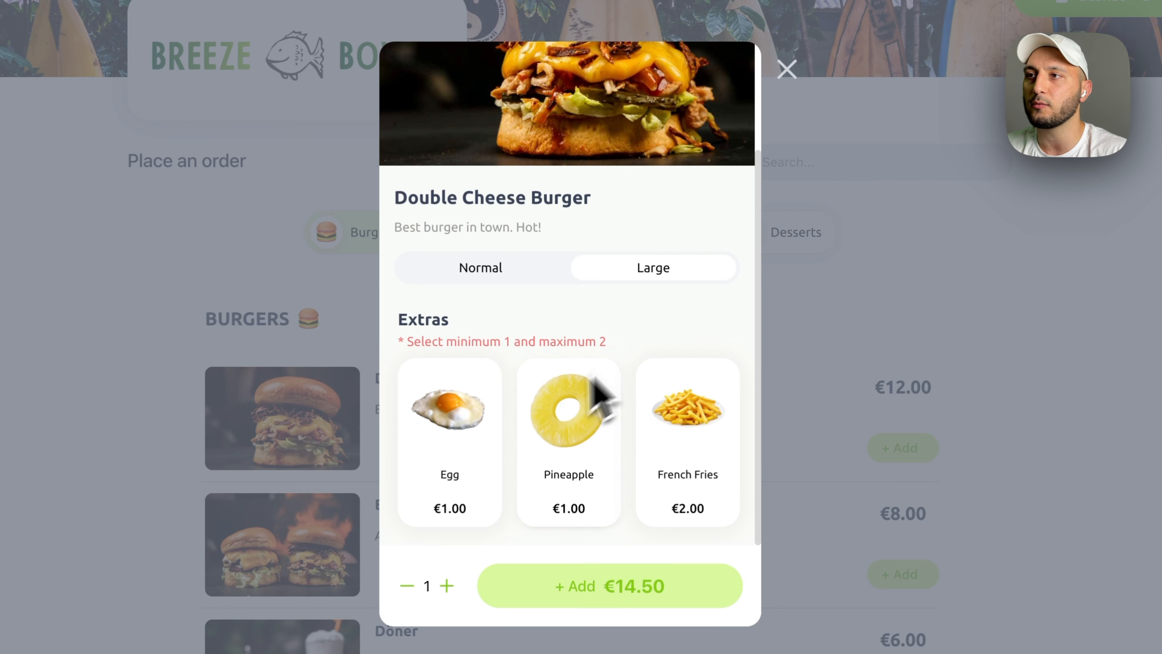
pyautogui.click(478, 458)
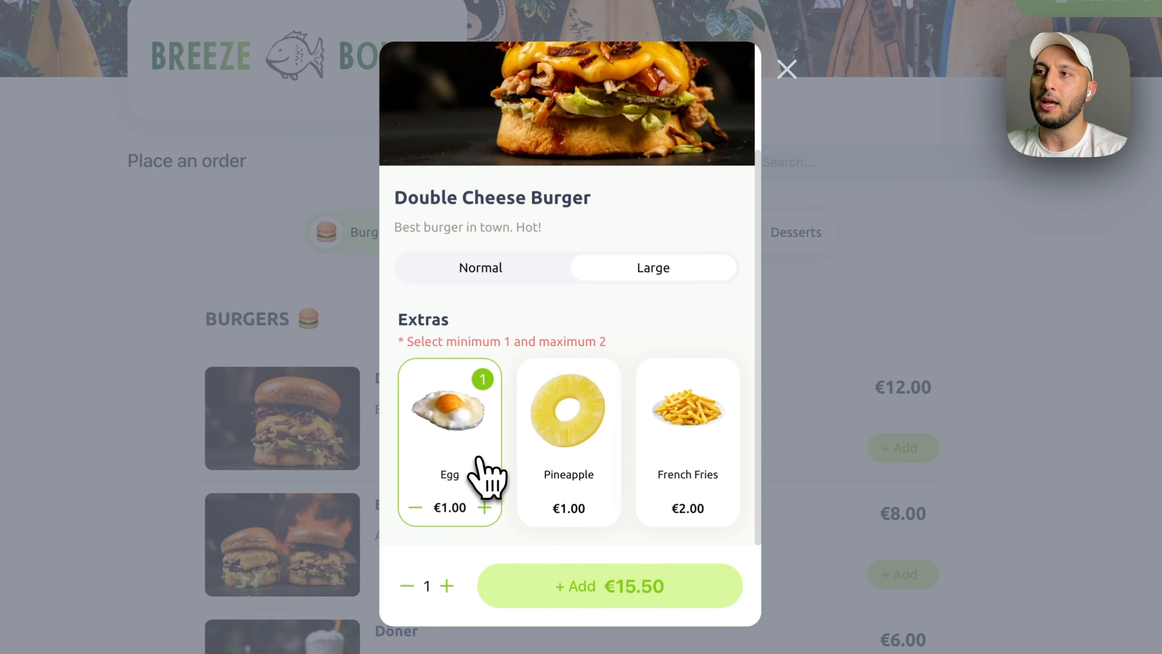
pyautogui.click(484, 507)
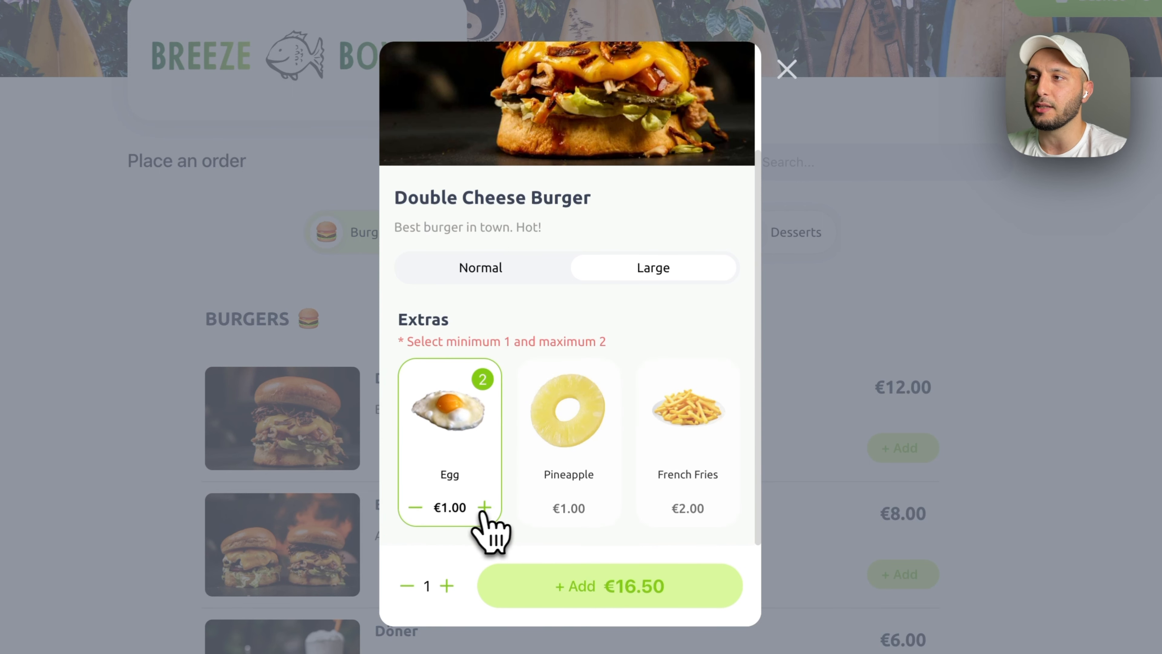
pyautogui.click(577, 508)
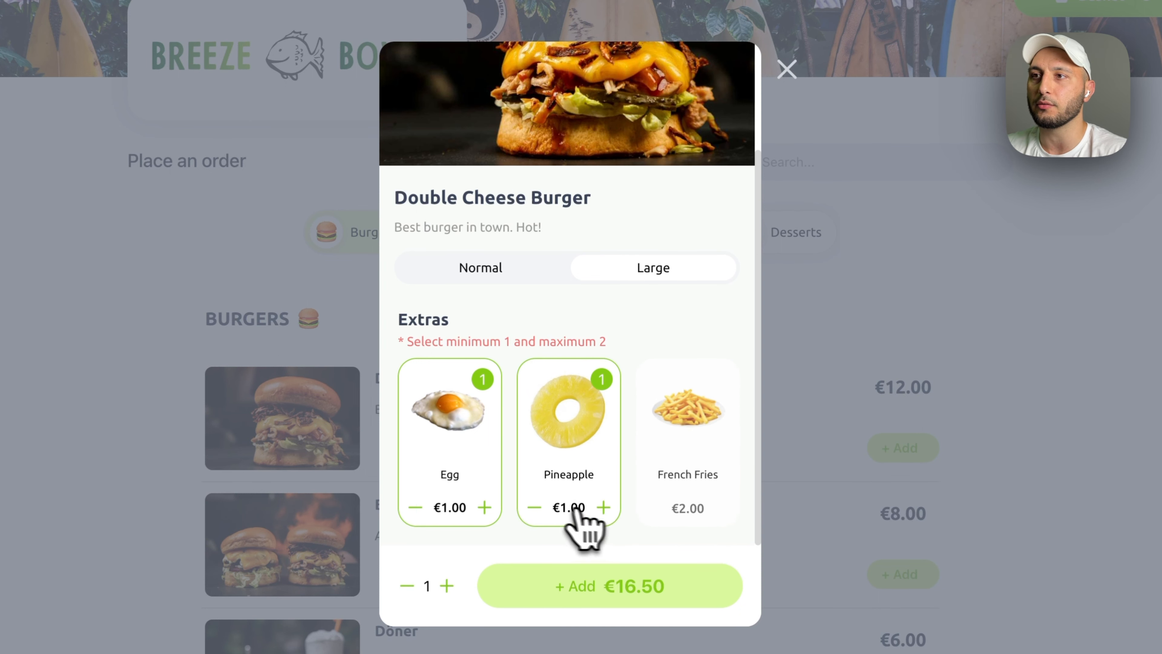
pyautogui.click(545, 509)
pyautogui.click(721, 509)
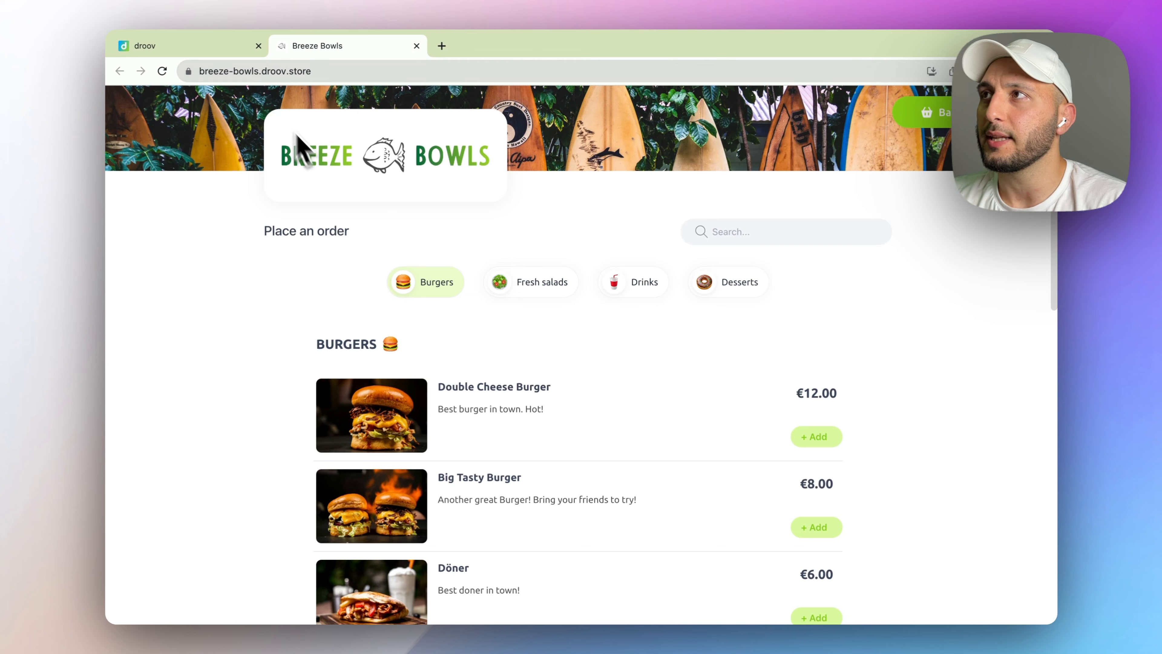
pyautogui.click(205, 48)
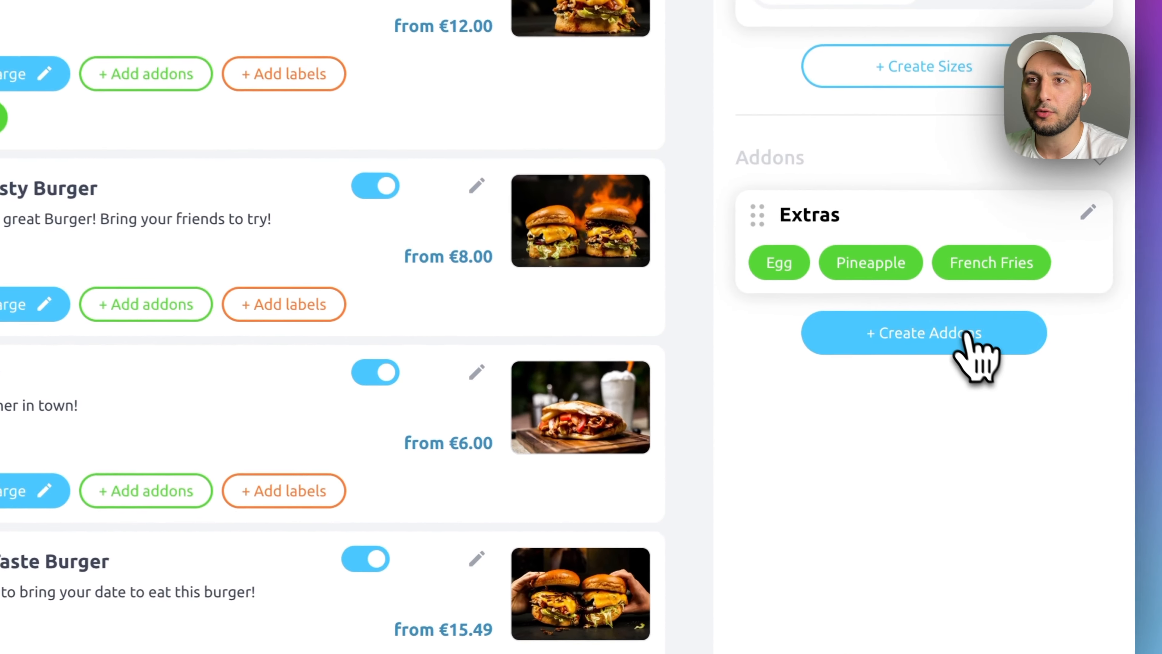
# - Create a new addon group named Sauce with images enabled
pyautogui.click(966, 337)
pyautogui.click(478, 232)
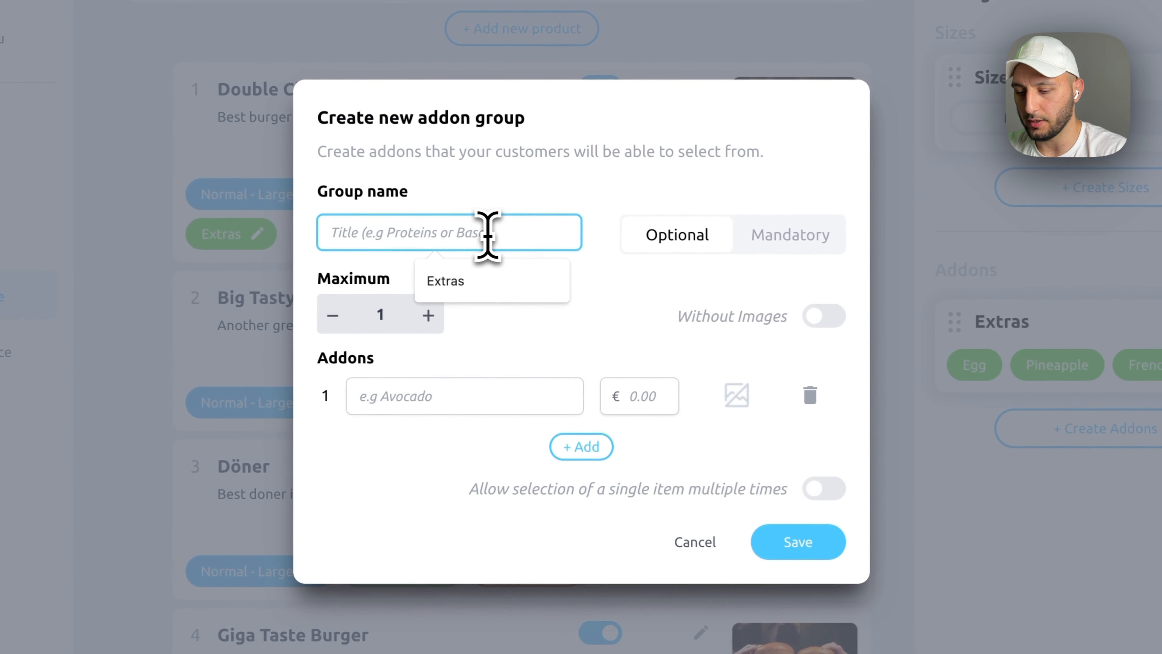
pyautogui.write('Sauce')
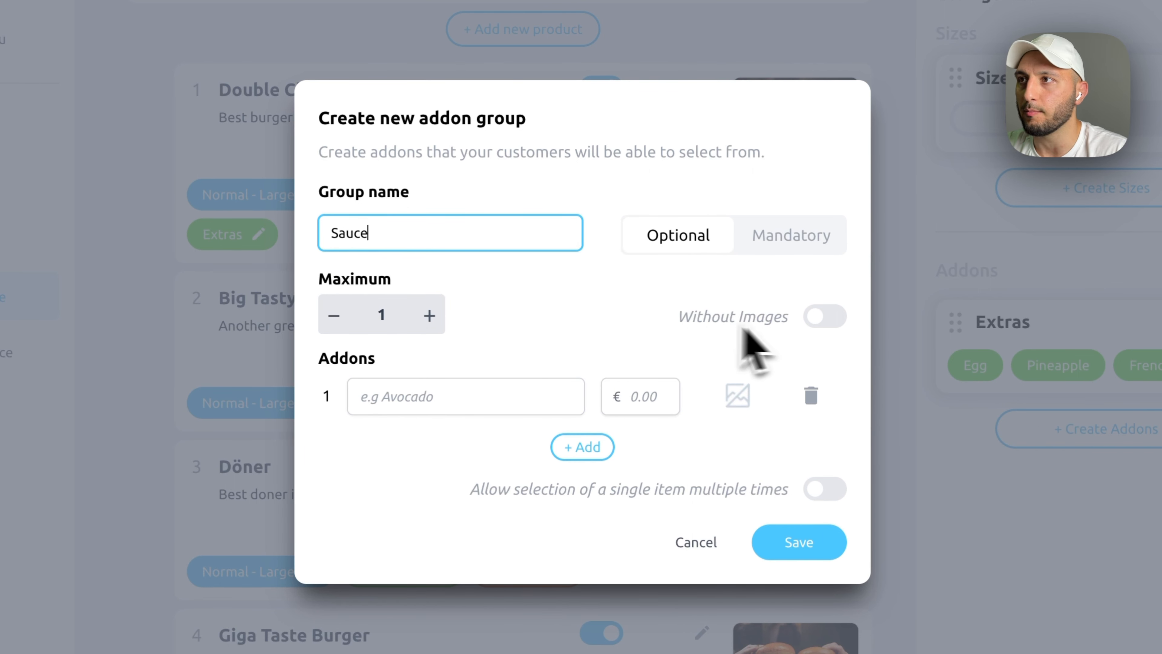
pyautogui.click(821, 317)
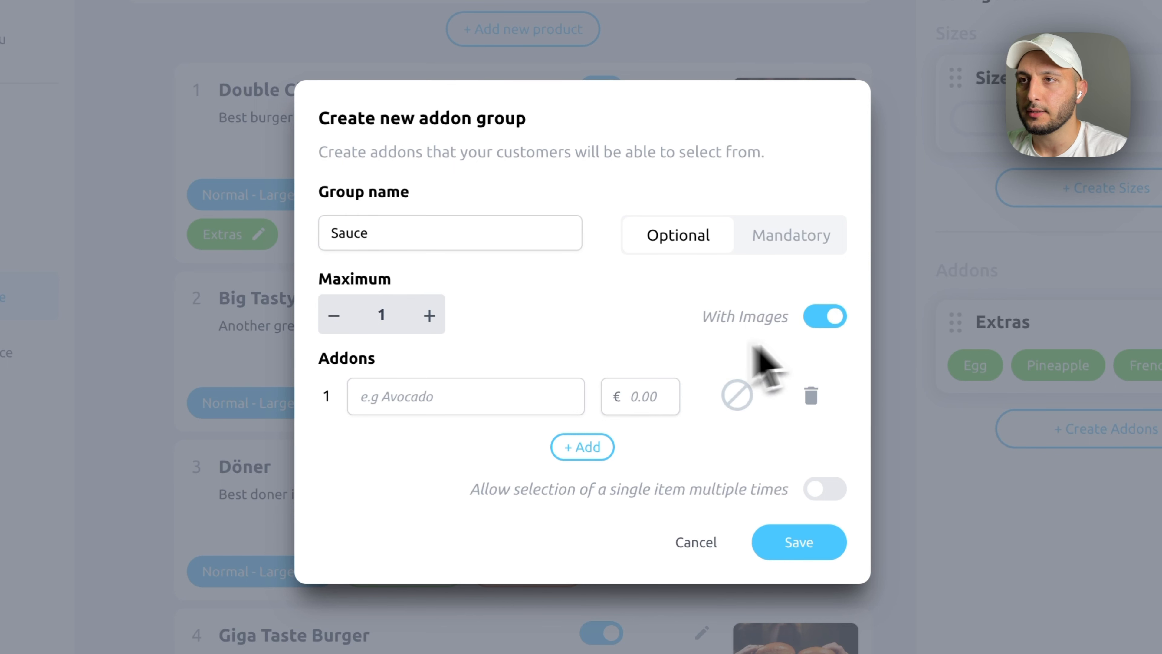
# - Add Mayo, Ketchup and Soya Sauce options, each priced at €0
pyautogui.click(485, 398)
pyautogui.write('Mayo')
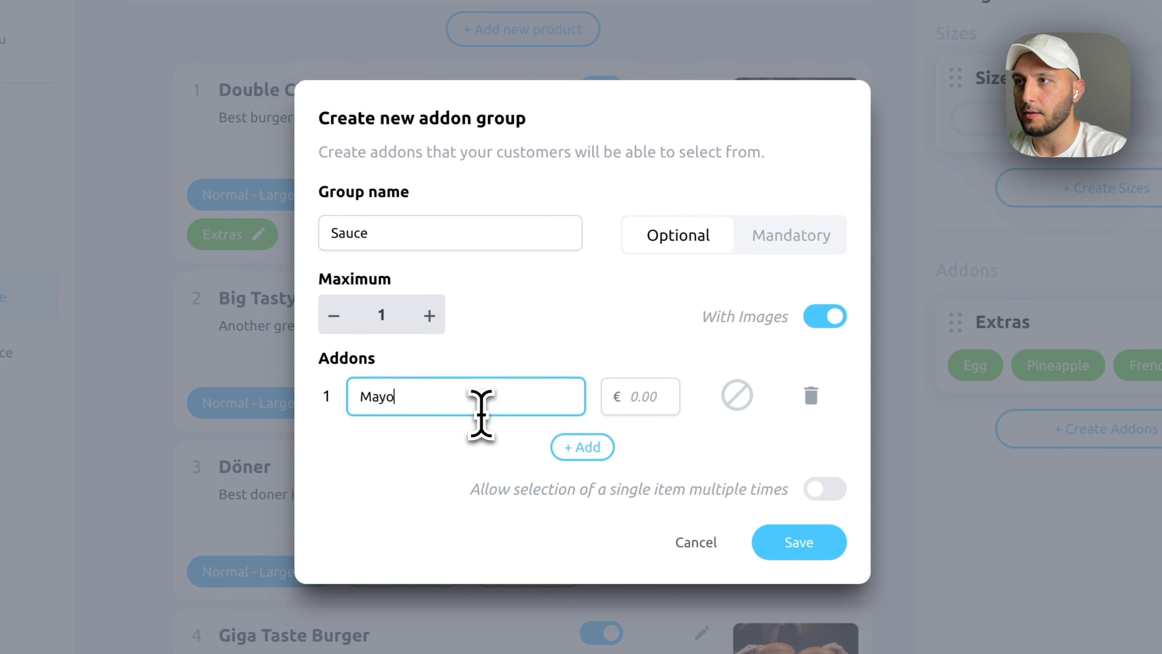
pyautogui.click(659, 402)
pyautogui.write('0')
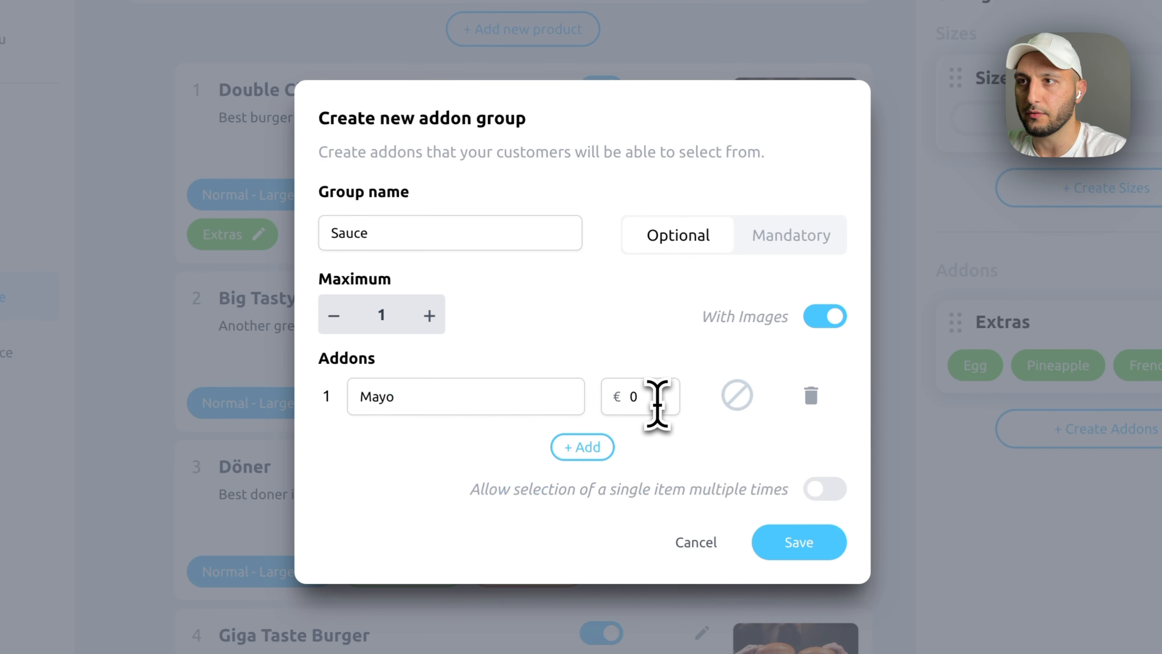
pyautogui.click(588, 446)
pyautogui.click(443, 423)
pyautogui.write('Ketchu')
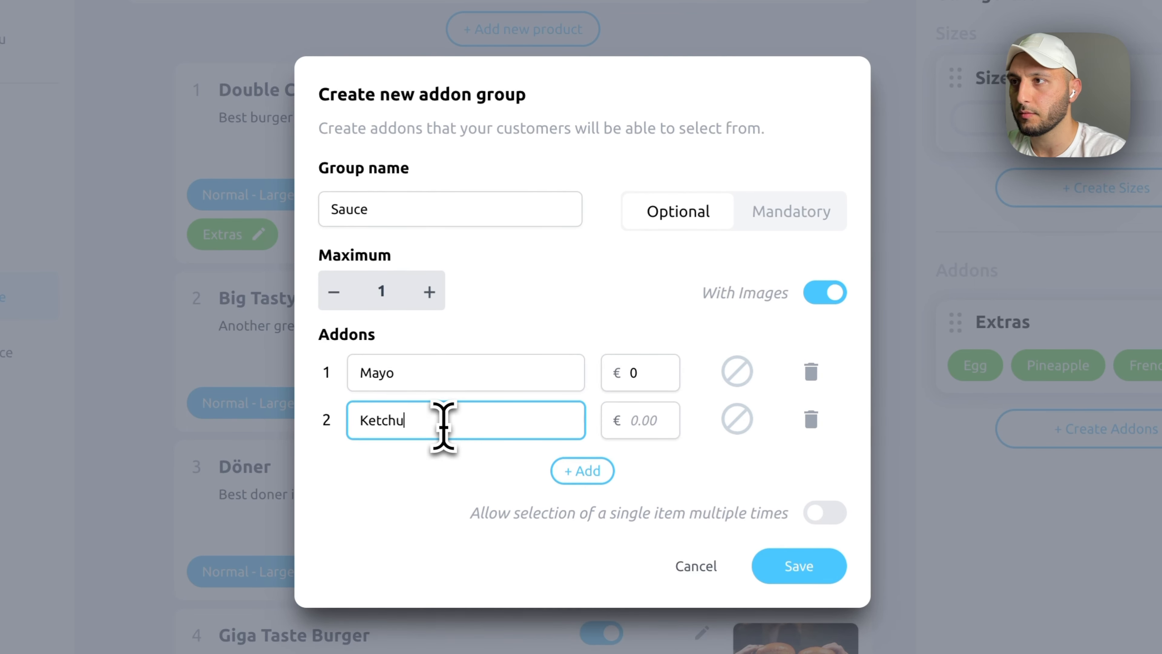
pyautogui.write('p')
pyautogui.click(594, 472)
pyautogui.click(493, 444)
pyautogui.write('Soya')
pyautogui.click(655, 400)
pyautogui.write('0')
pyautogui.press('Tab')
pyautogui.write('0')
pyautogui.press('super+z')
pyautogui.click(647, 446)
pyautogui.write('0')
# - Give Mayo, Ketchup and Soya Sauce matching pictures and save the Sauce group
pyautogui.click(737, 349)
pyautogui.write('yo')
pyautogui.click(512, 405)
pyautogui.click(736, 394)
pyautogui.click(493, 387)
pyautogui.write('Ketchup')
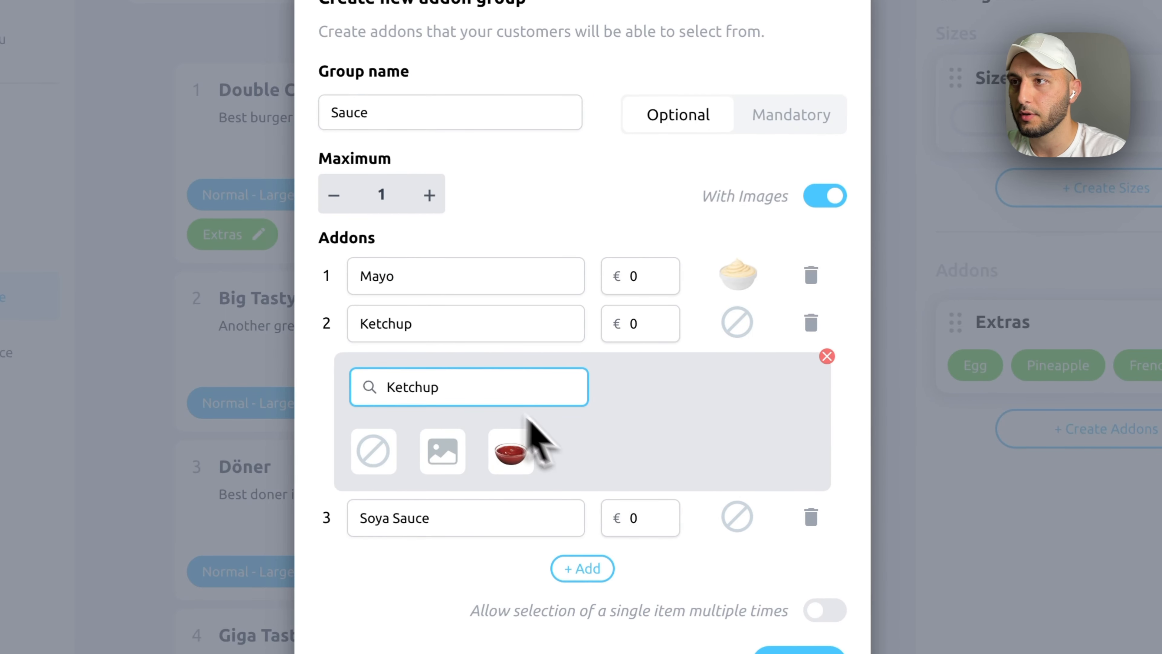
pyautogui.click(511, 451)
pyautogui.click(737, 443)
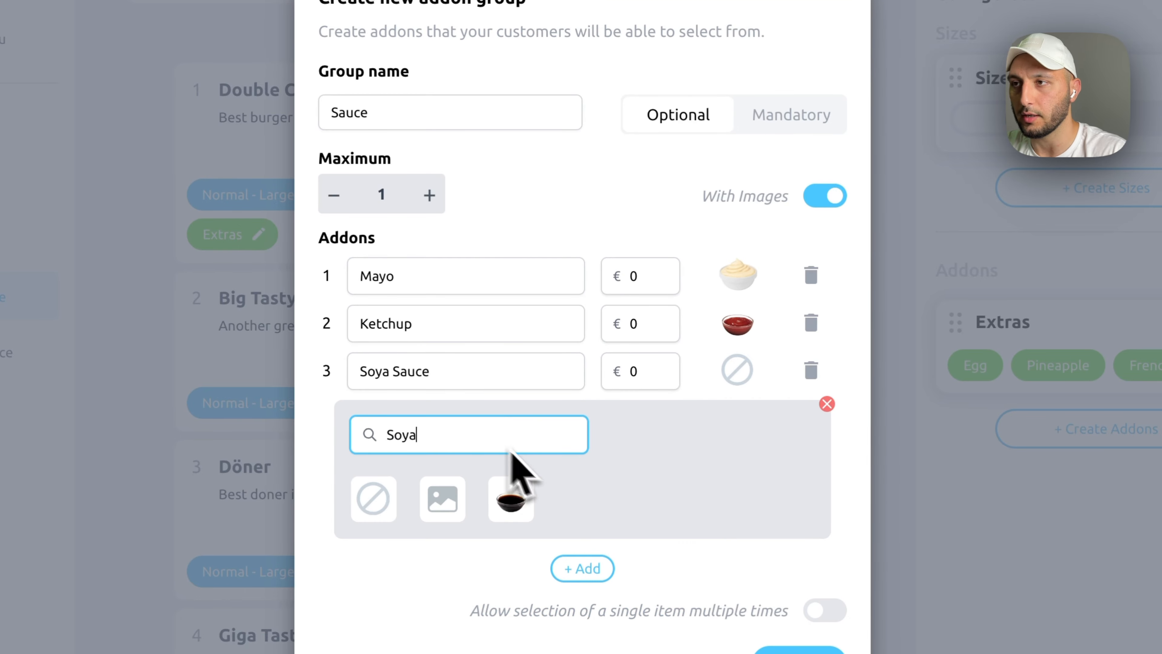
pyautogui.click(512, 499)
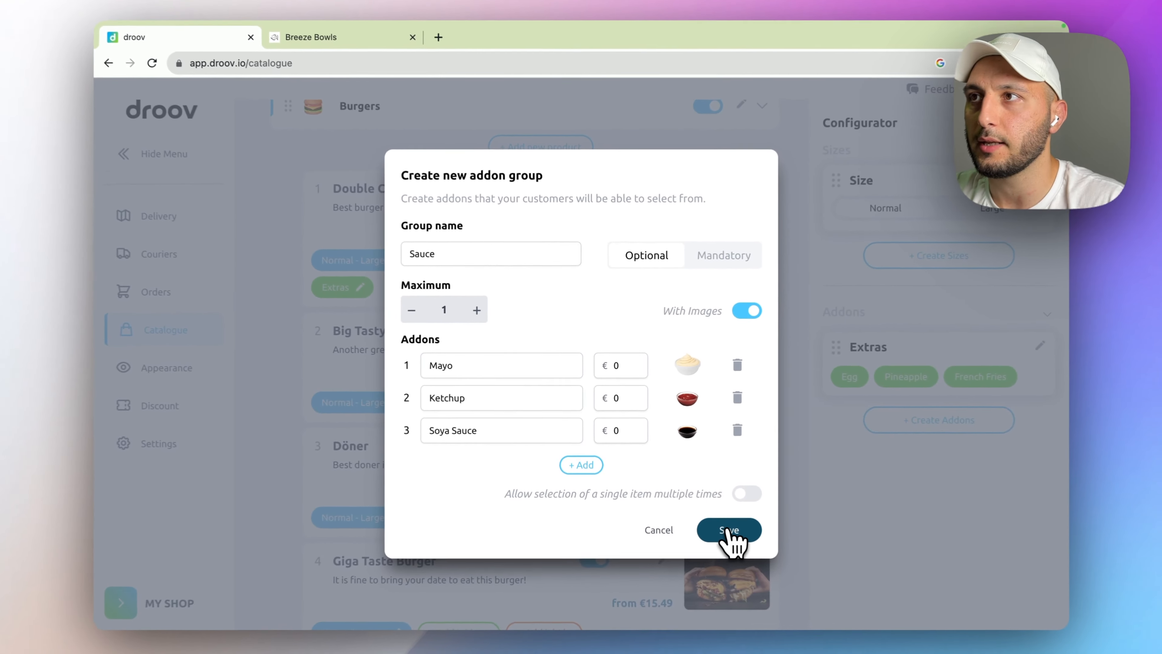
pyautogui.click(799, 589)
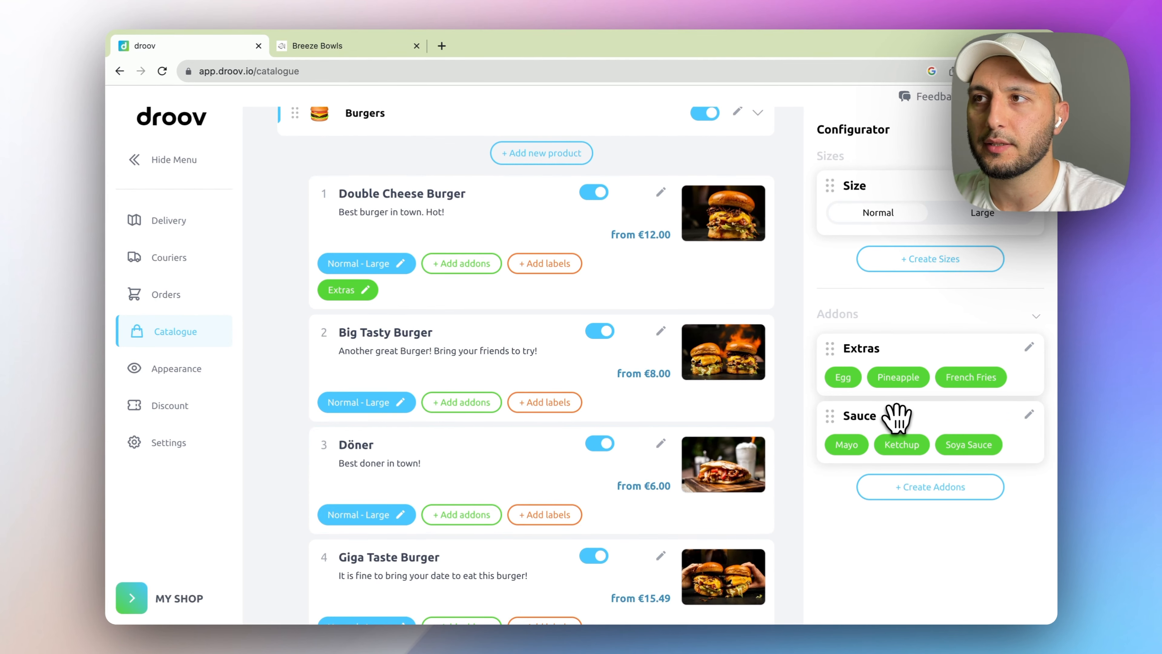
# - Drag the Extras and Sauce groups onto each of the four burgers, Double Cheese through Giga Taste
pyautogui.moveTo(900, 416); pyautogui.dragTo(510, 242)
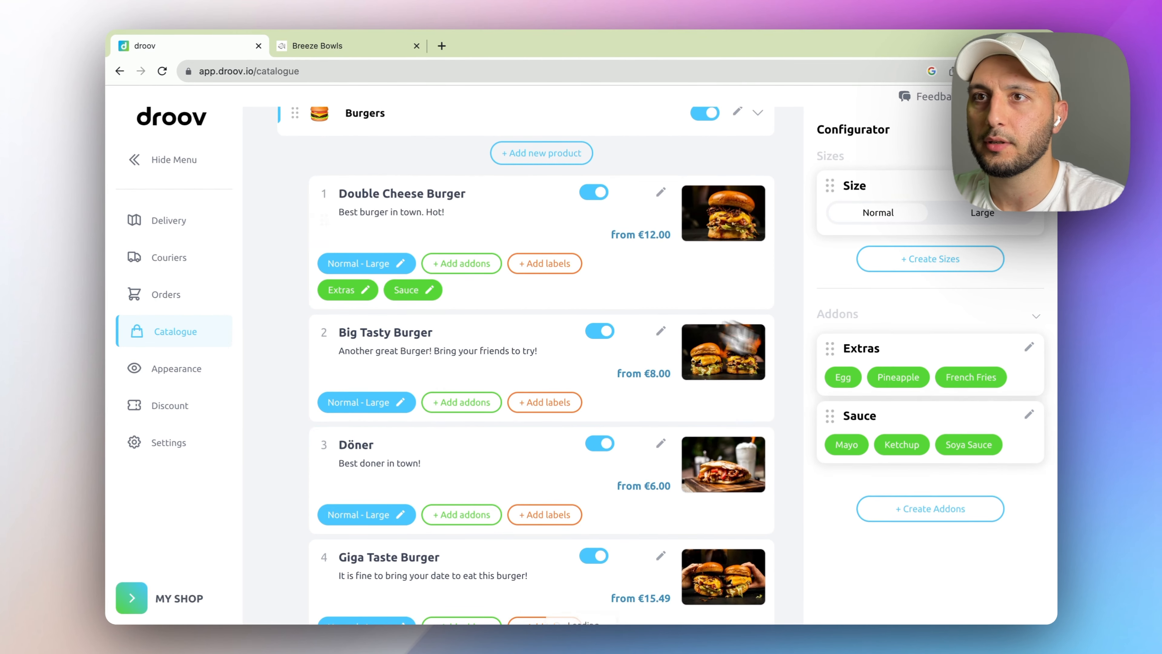
pyautogui.moveTo(929, 366); pyautogui.dragTo(586, 380)
pyautogui.moveTo(908, 415); pyautogui.dragTo(565, 391)
pyautogui.scroll(-3, 677, 485)
pyautogui.moveTo(911, 361); pyautogui.dragTo(608, 390)
pyautogui.moveTo(942, 426); pyautogui.dragTo(618, 391)
pyautogui.scroll(-3, 741, 458)
pyautogui.moveTo(938, 366); pyautogui.dragTo(526, 396)
pyautogui.moveTo(911, 411); pyautogui.dragTo(616, 440)
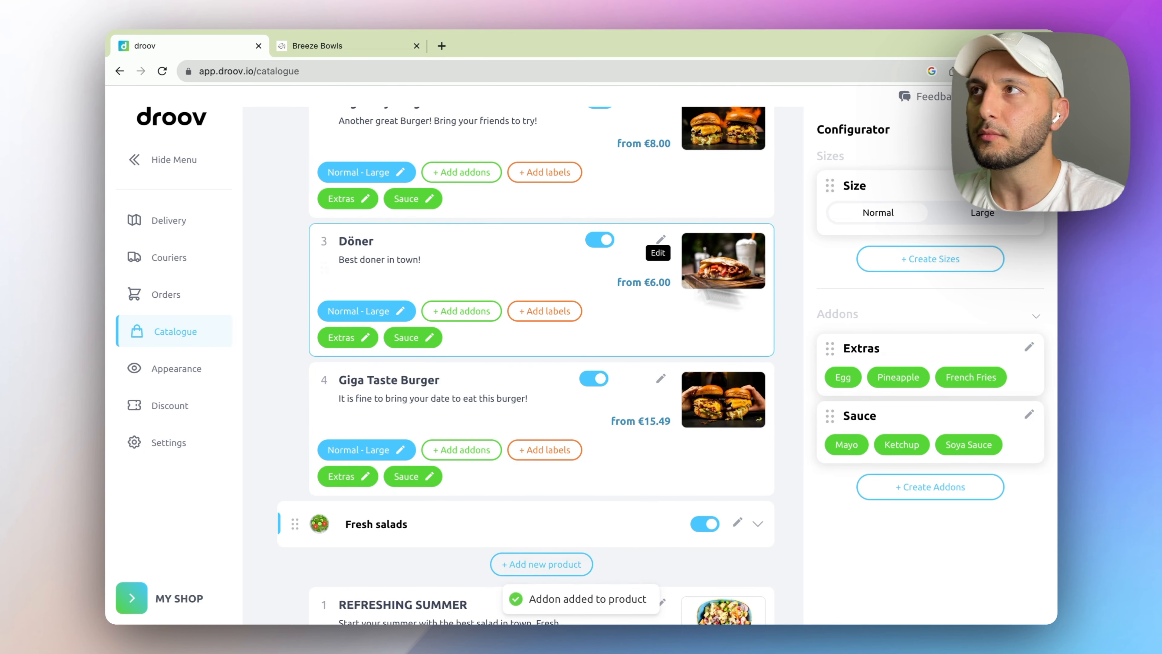
pyautogui.click(348, 46)
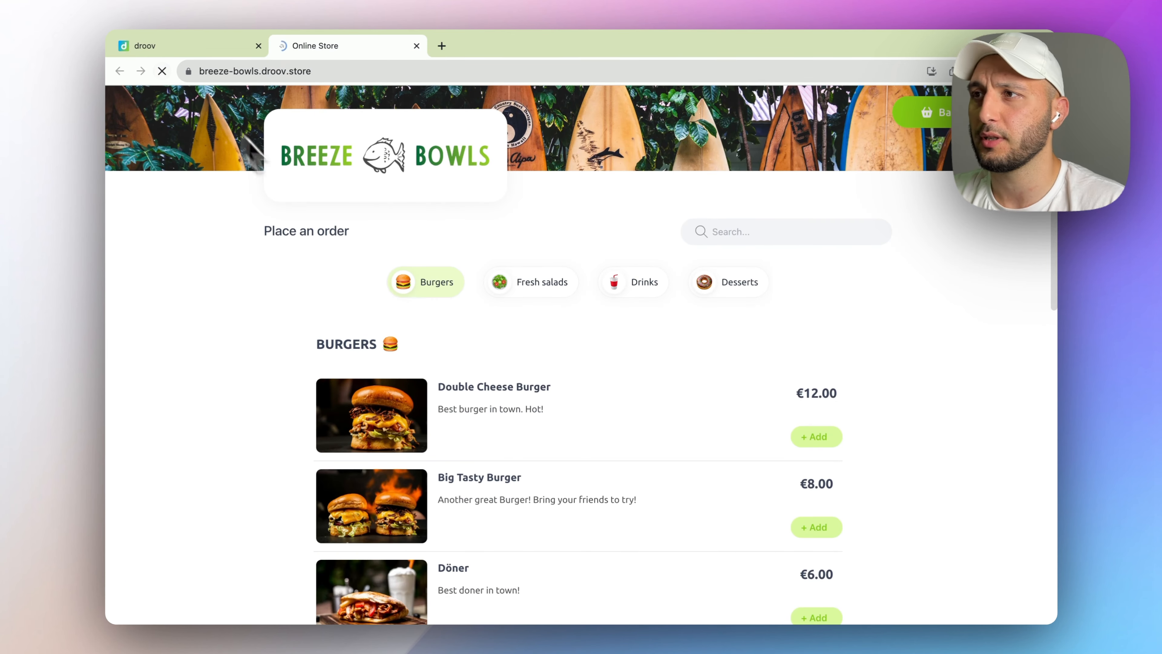
# - Open the Double Cheese Burger on the storefront and add an Egg extra
pyautogui.scroll(-3, 555, 471)
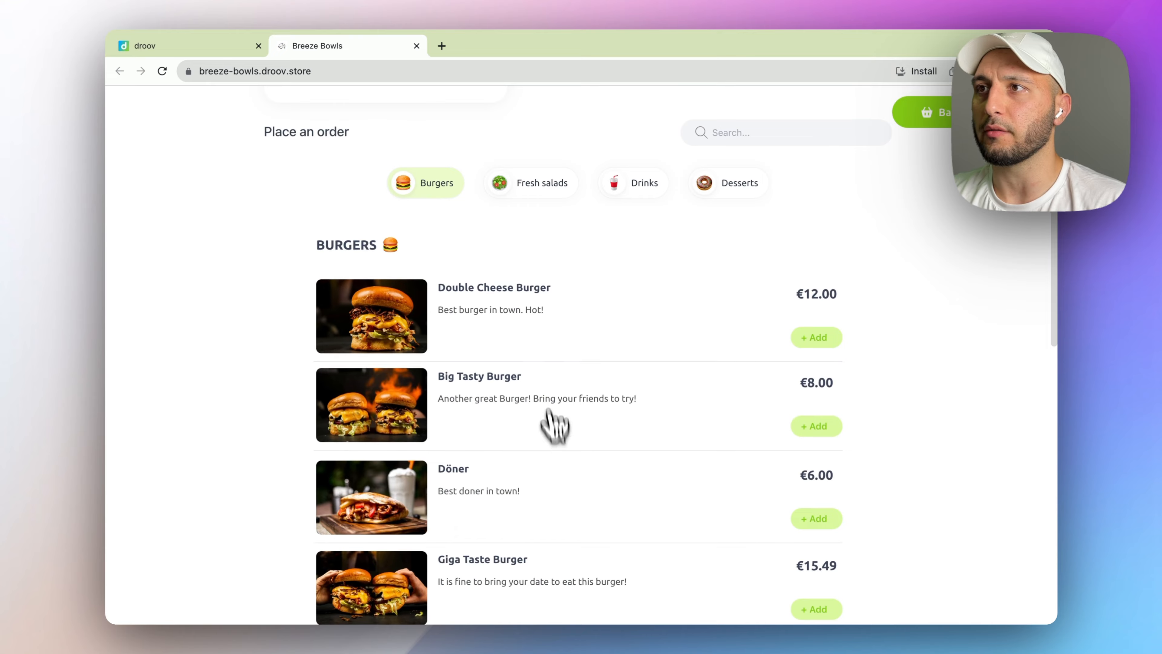
pyautogui.click(535, 306)
pyautogui.scroll(-5, 613, 412)
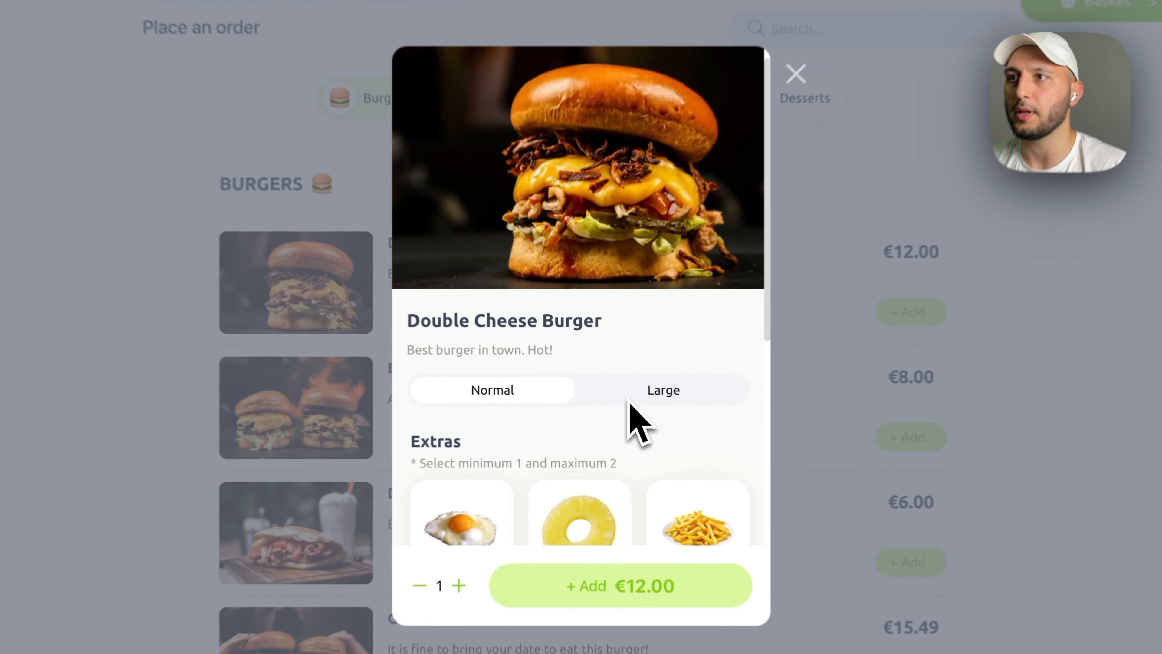
pyautogui.scroll(-5, 622, 412)
pyautogui.click(495, 247)
# - Try Soya Sauce, Ketchup and Mayo as the sauce, then return to droov's catalogue
pyautogui.click(666, 428)
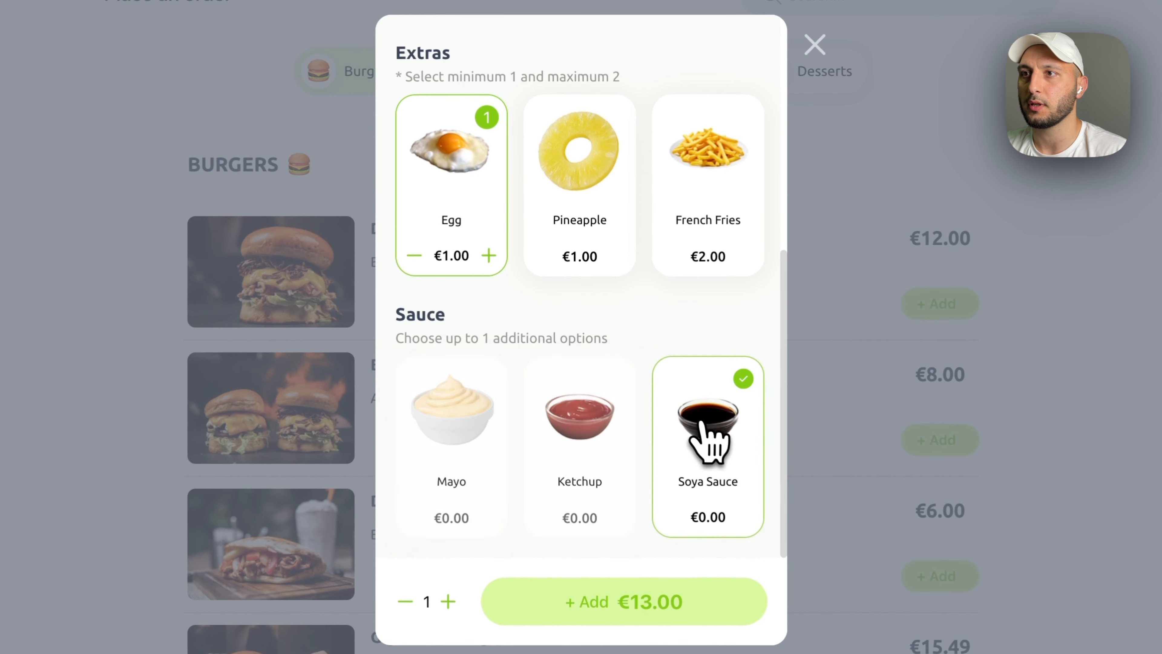
pyautogui.click(538, 462)
pyautogui.click(437, 463)
pyautogui.click(817, 48)
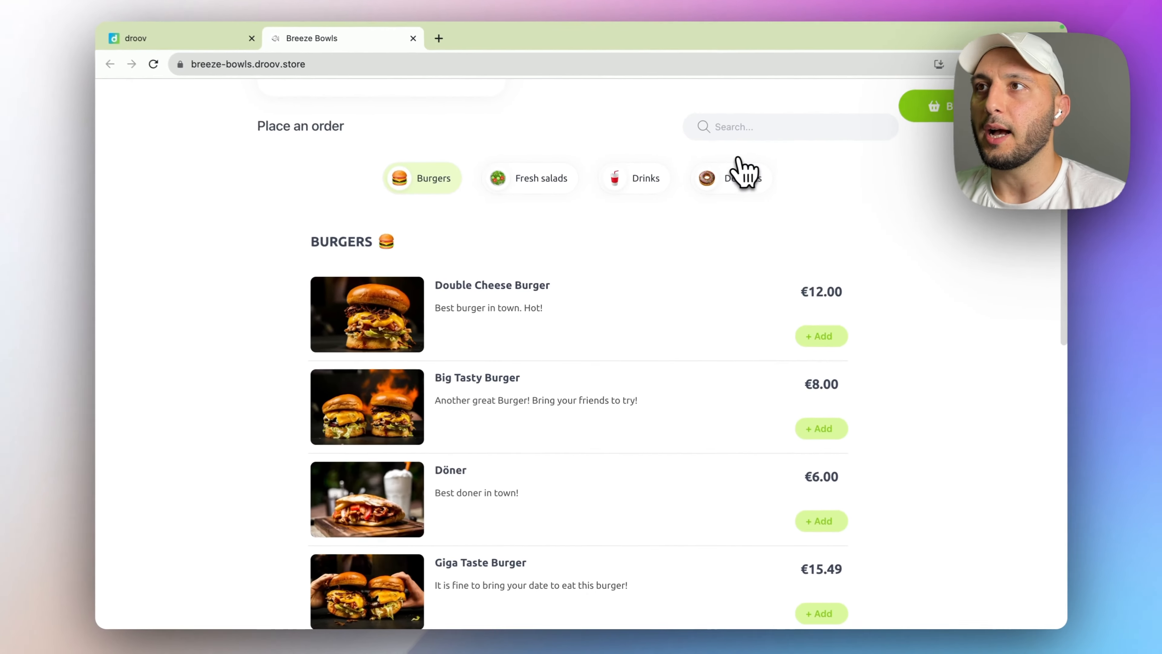
pyautogui.scroll(5, 506, 310)
pyautogui.scroll(-15, 506, 309)
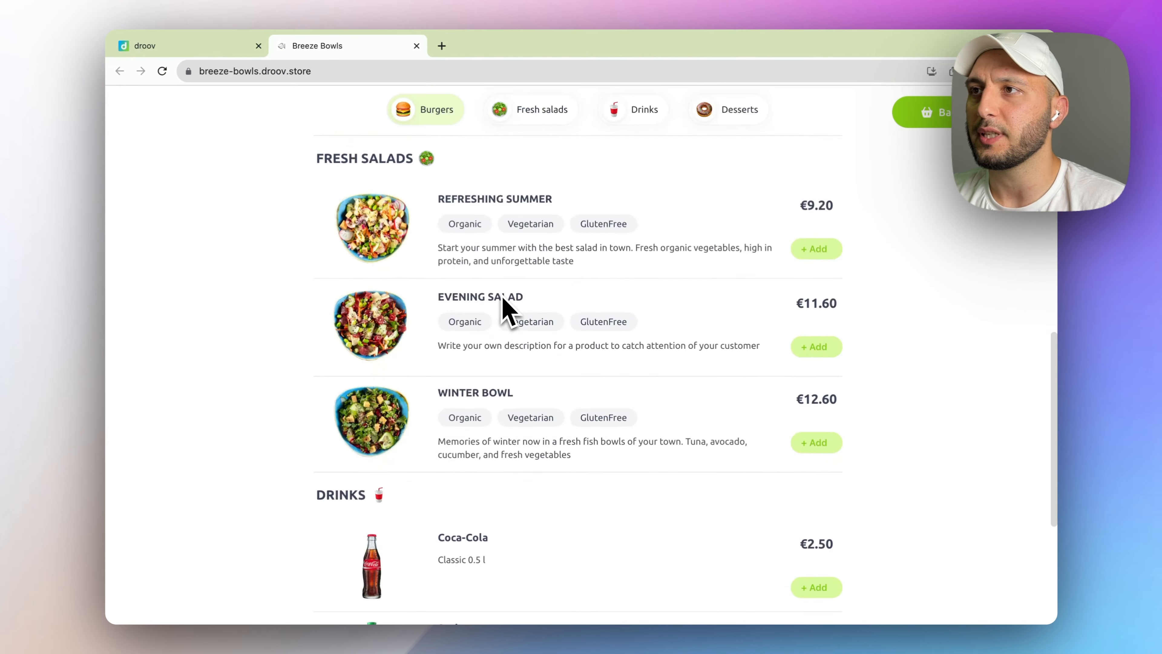
pyautogui.scroll(2, 506, 306)
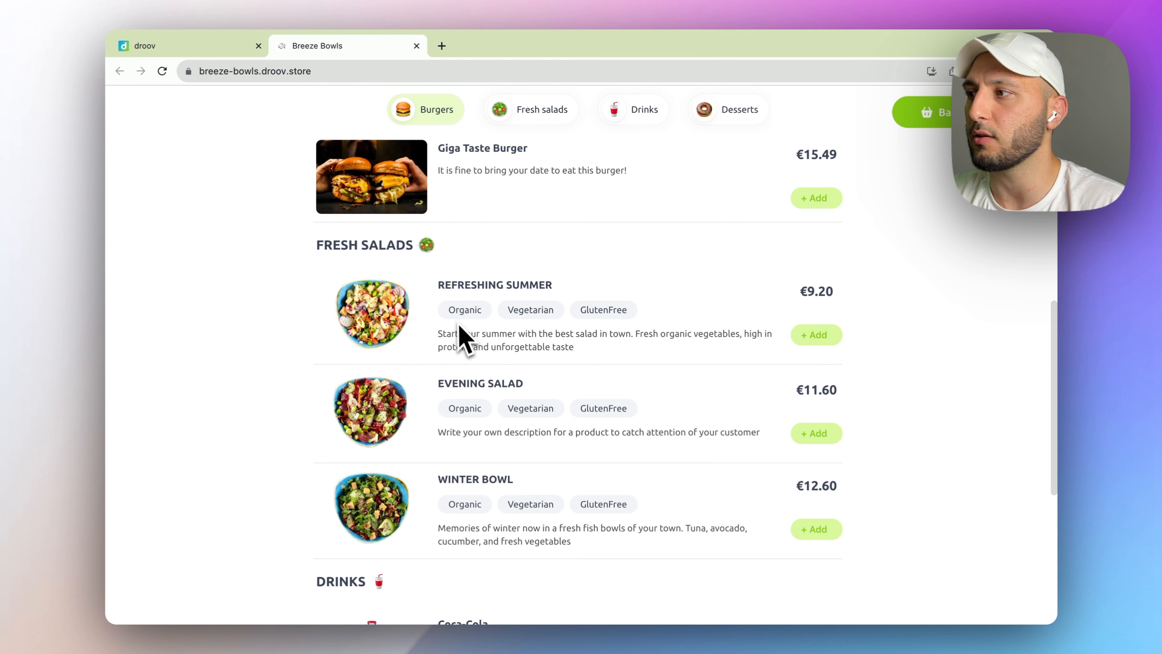
pyautogui.scroll(10, 590, 334)
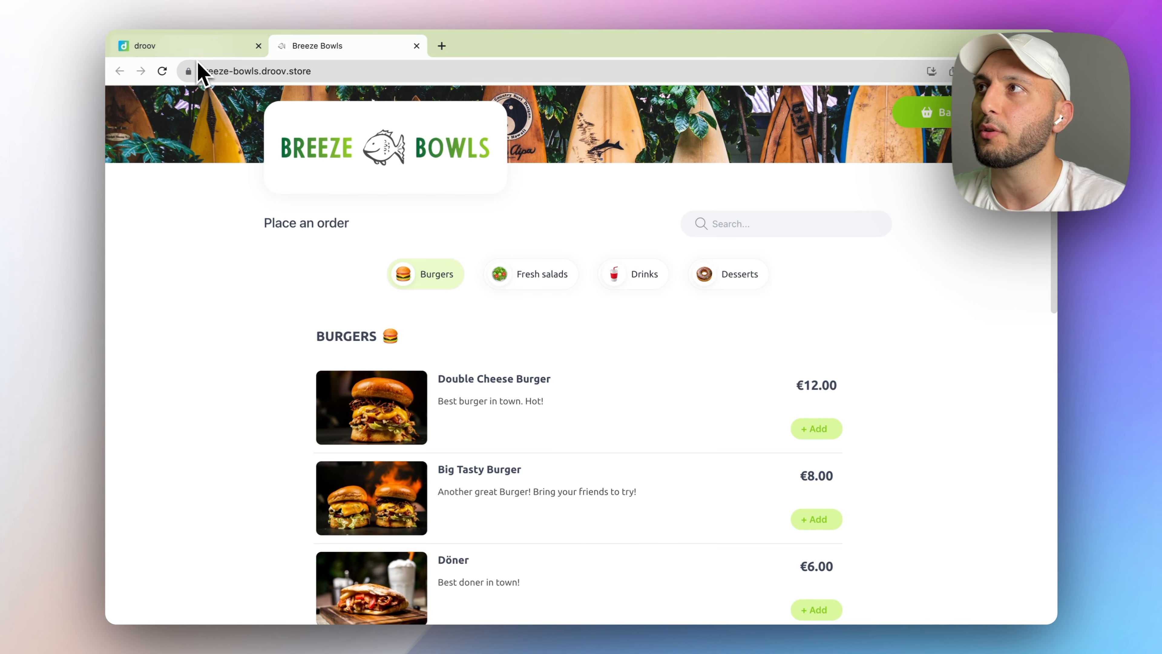
pyautogui.press('super+1')
pyautogui.scroll(6, 454, 254)
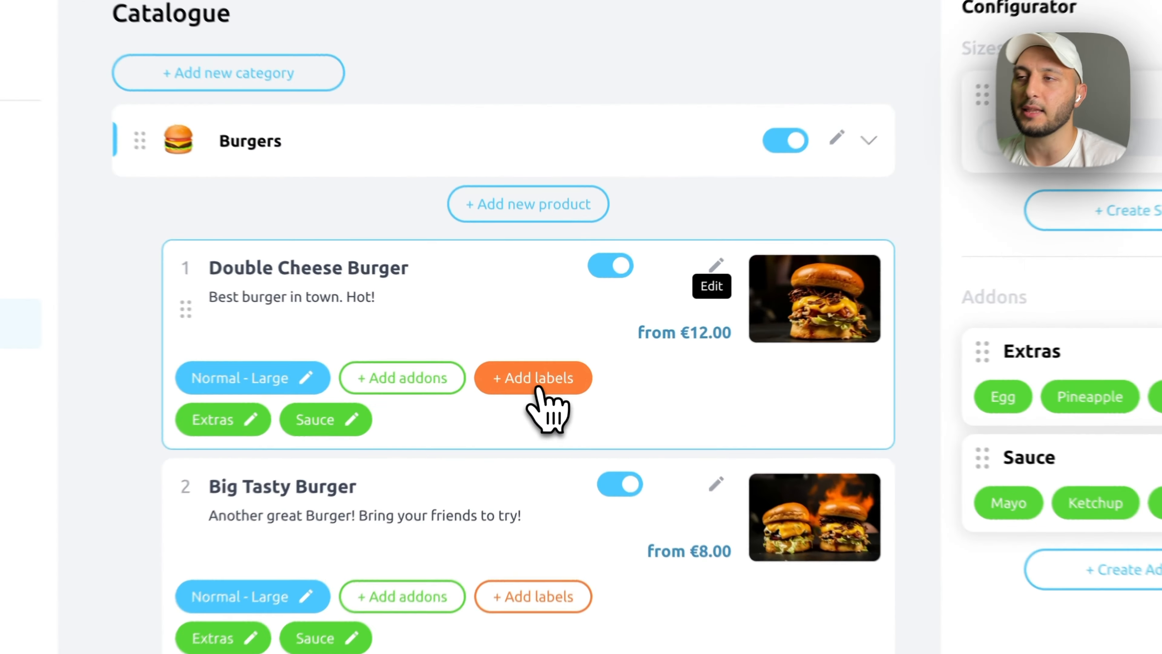
# - Label Double Cheese Burger Vegan and Nuts free, and Big Tasty Burger SugarFree and GlutenFree
pyautogui.click(539, 369)
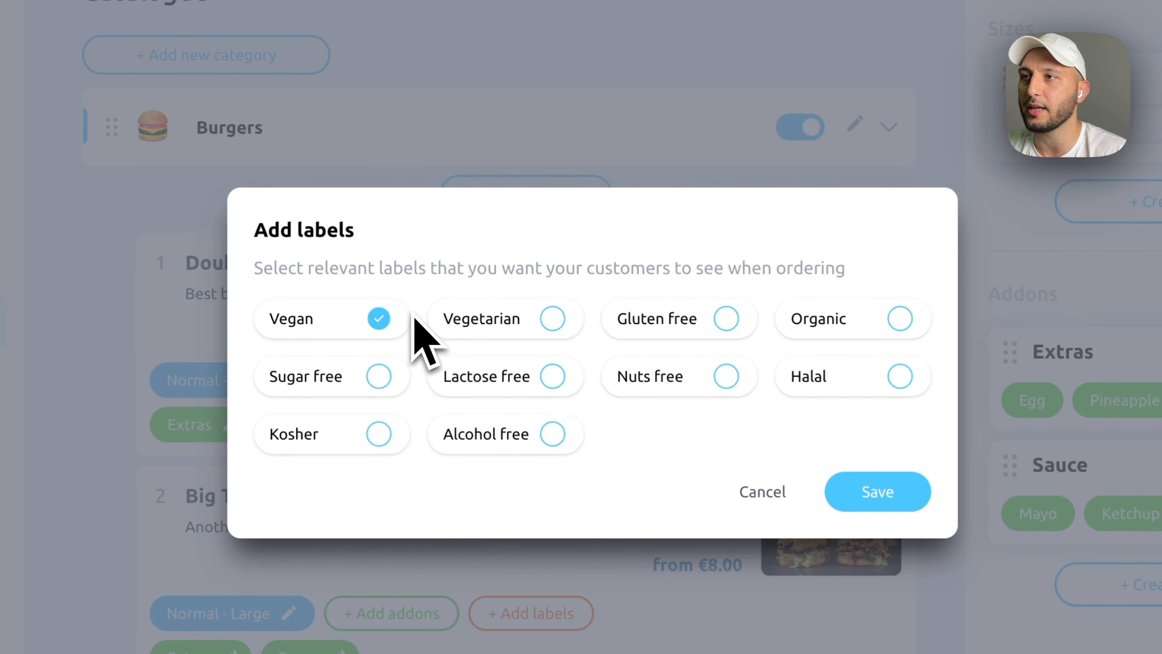
pyautogui.click(641, 396)
pyautogui.click(881, 501)
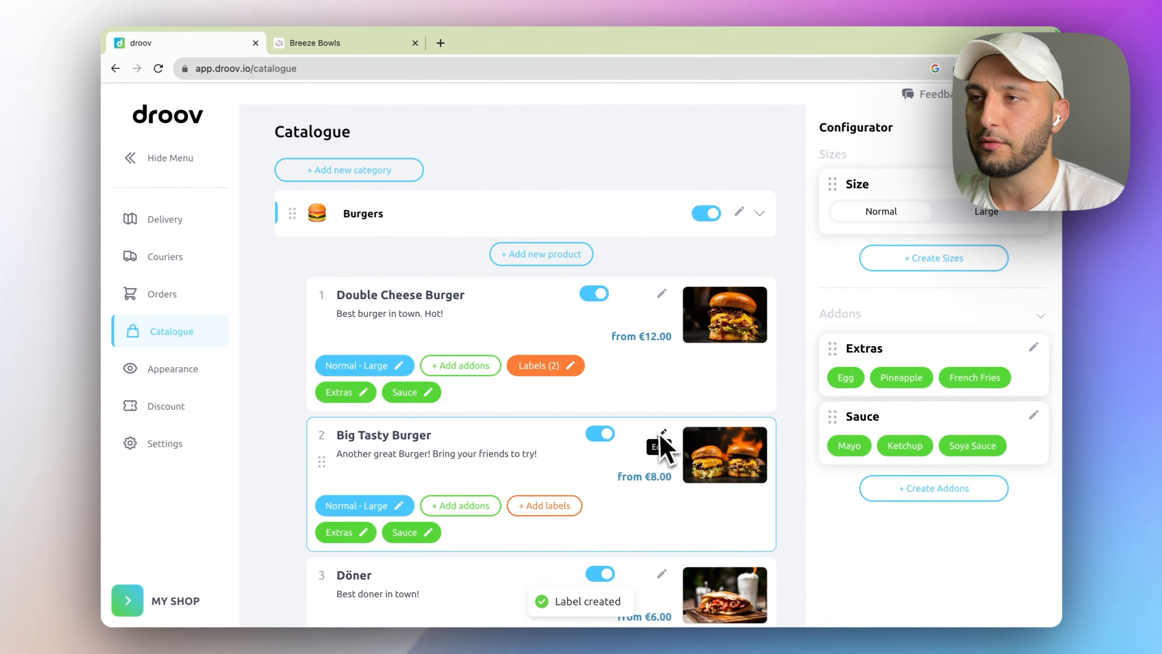
pyautogui.scroll(-3, 659, 446)
pyautogui.click(549, 403)
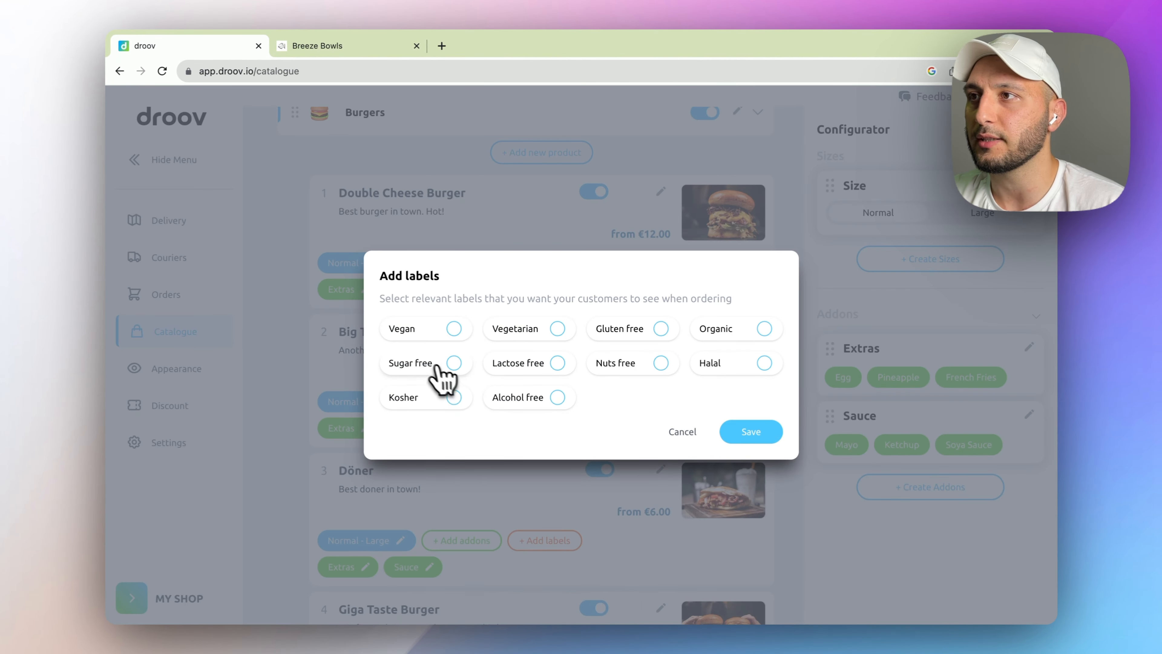
pyautogui.click(750, 438)
# - Give the Döner and Giga Taste Burger two labels each, then reload the Breeze Bowls store
pyautogui.scroll(-3, 682, 442)
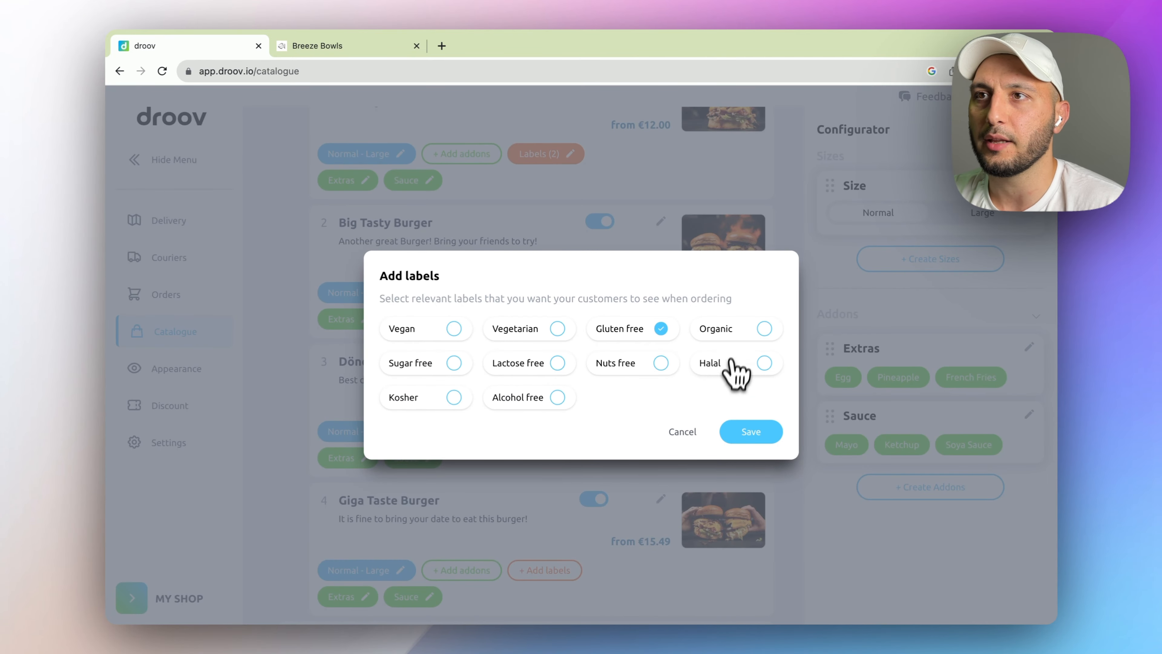
pyautogui.click(749, 433)
pyautogui.scroll(-2, 590, 458)
pyautogui.click(572, 464)
pyautogui.click(628, 363)
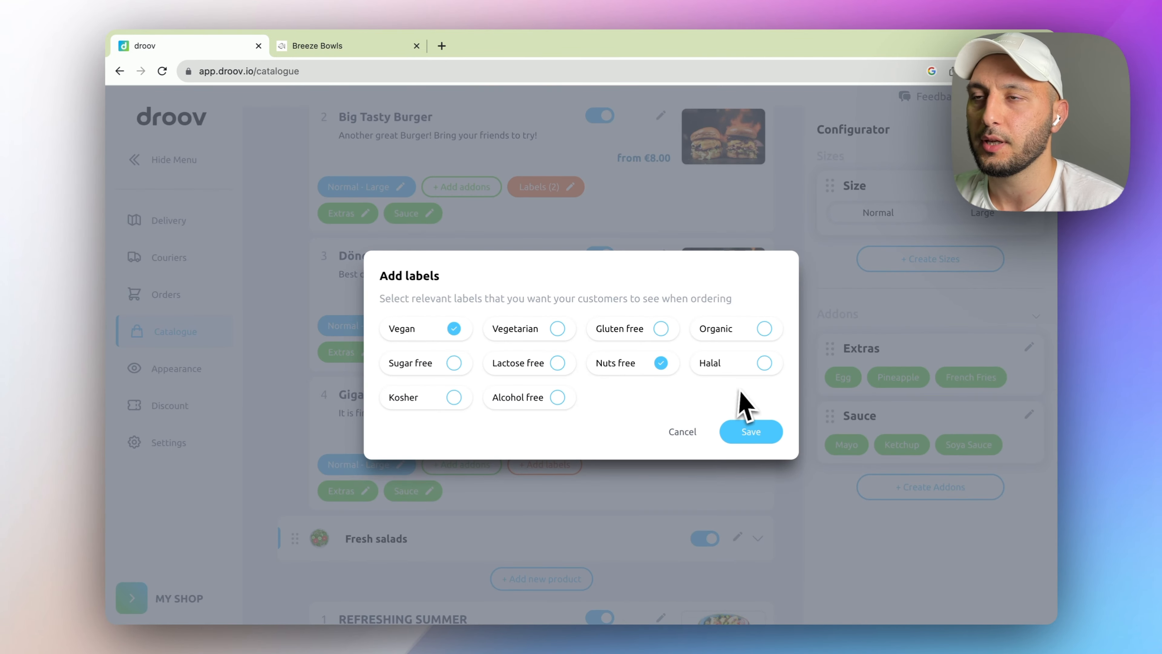
pyautogui.click(740, 430)
pyautogui.scroll(2, 643, 433)
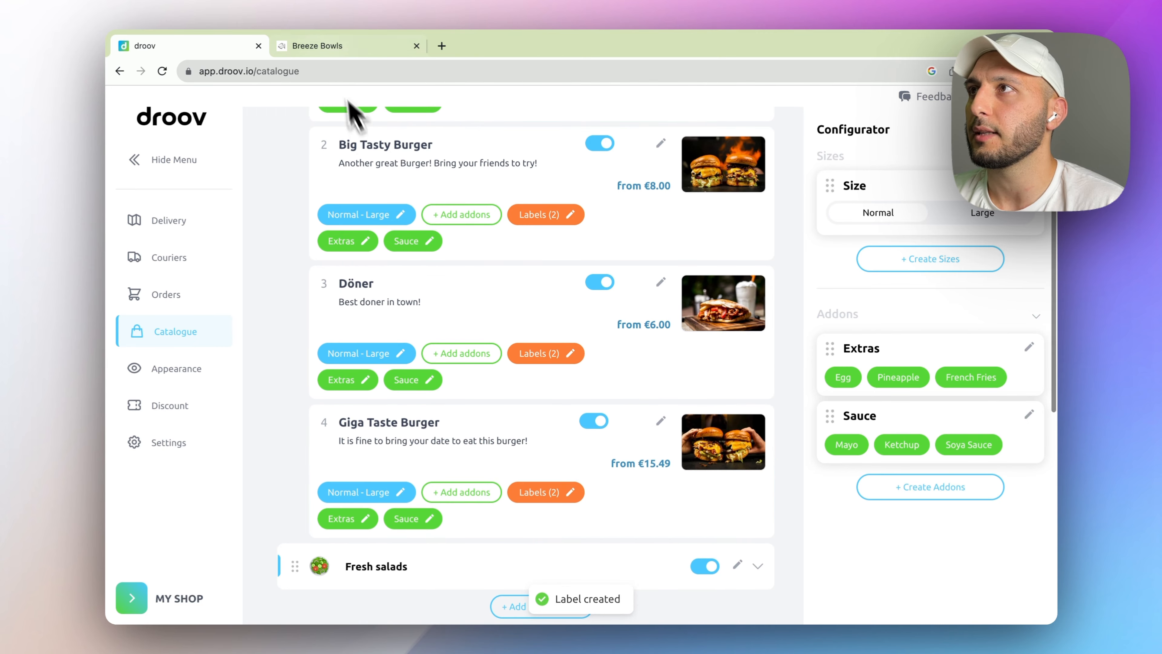
pyautogui.click(335, 48)
pyautogui.click(162, 71)
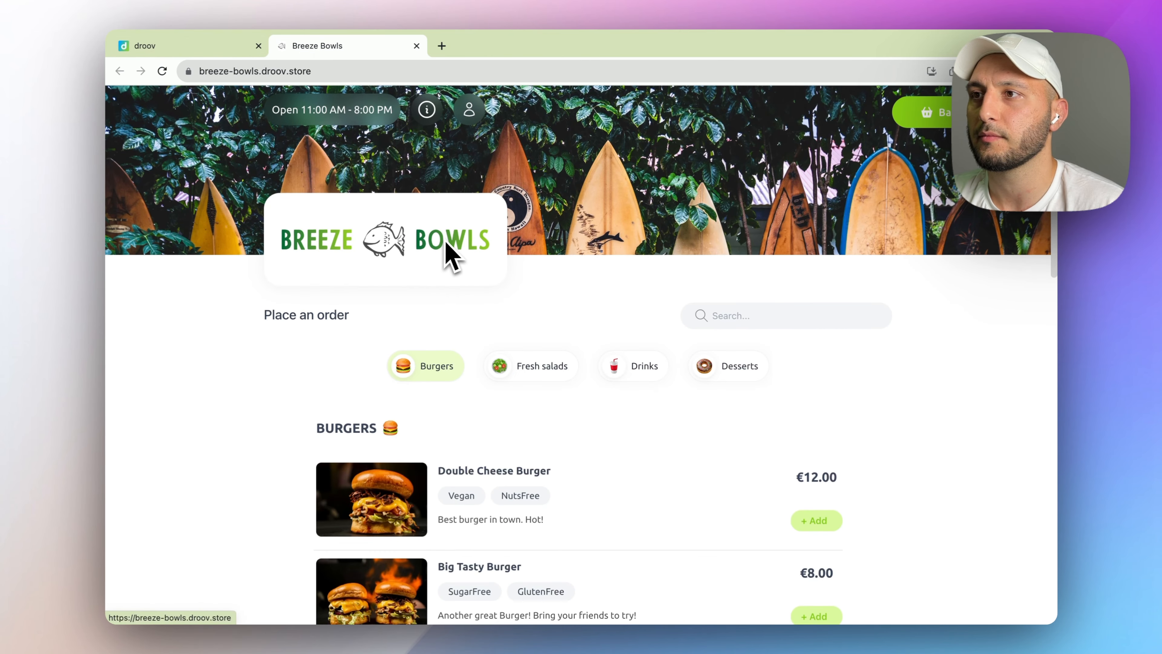
pyautogui.scroll(-5, 474, 488)
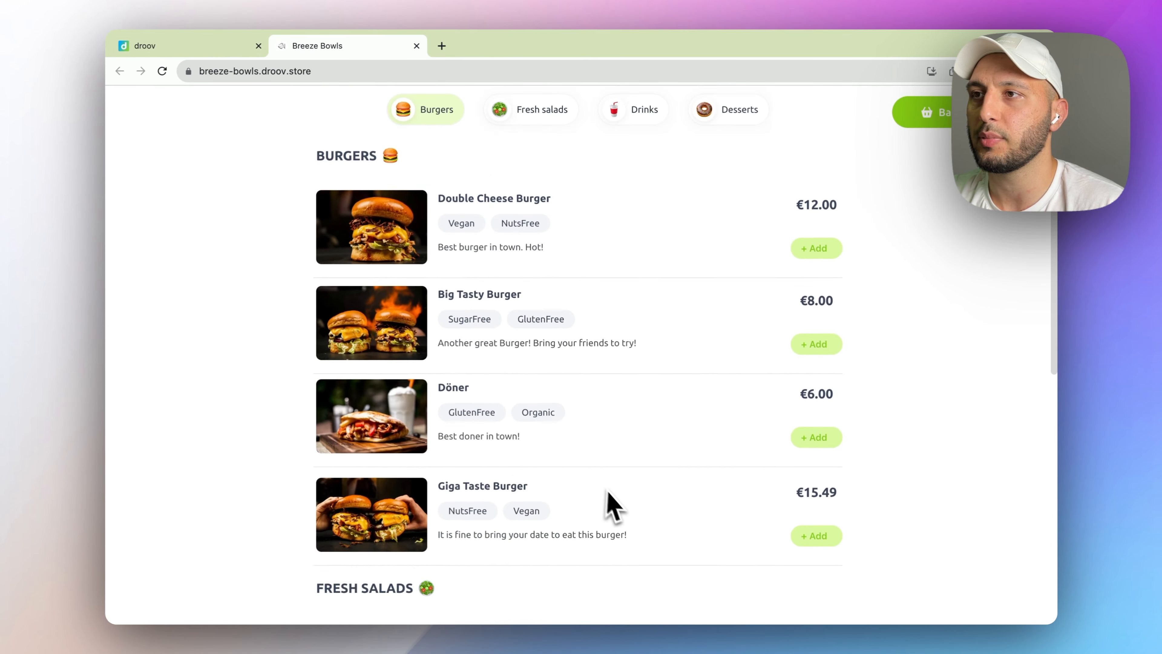
pyautogui.click(555, 272)
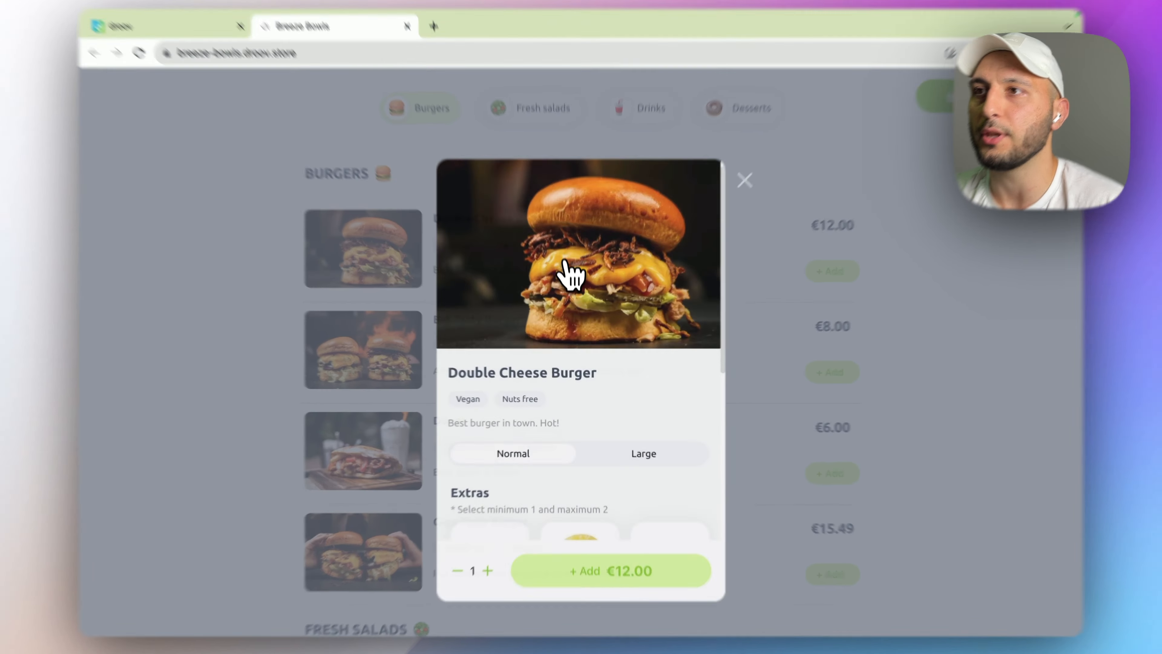
pyautogui.scroll(-6, 592, 410)
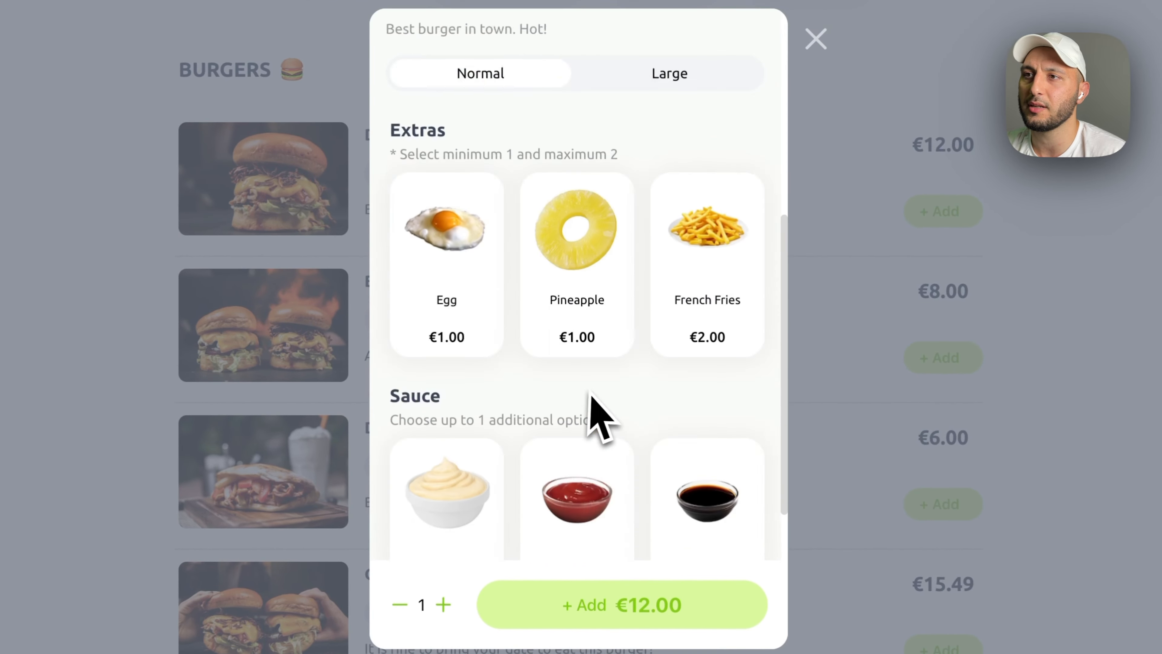
pyautogui.scroll(6, 594, 393)
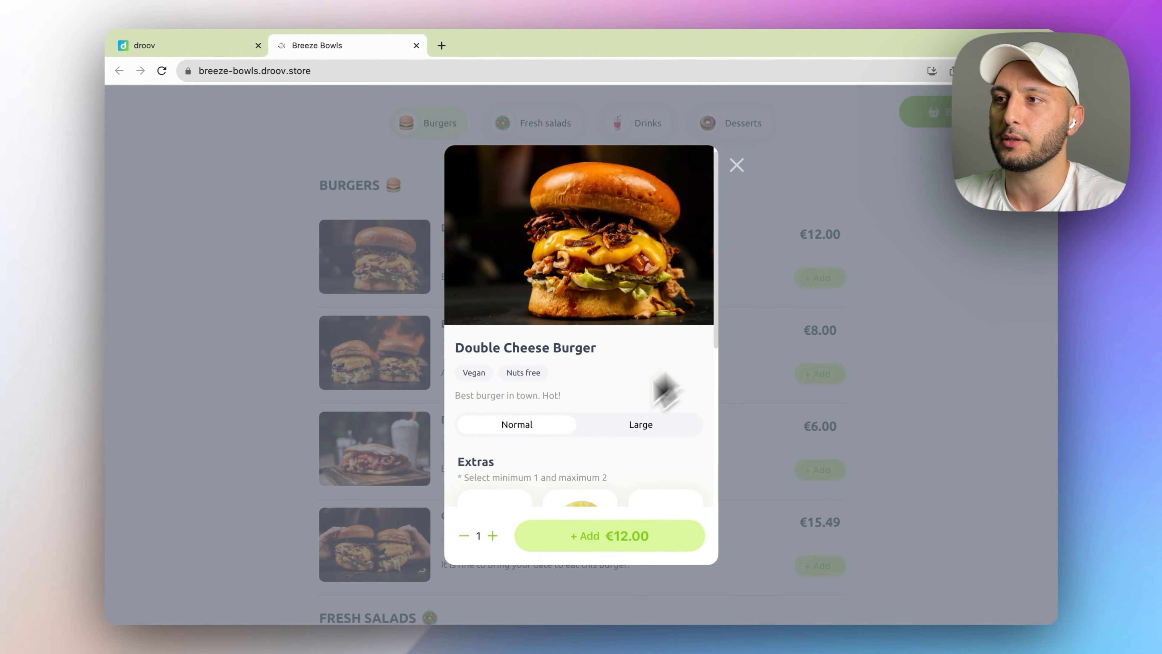
pyautogui.scroll(4, 790, 306)
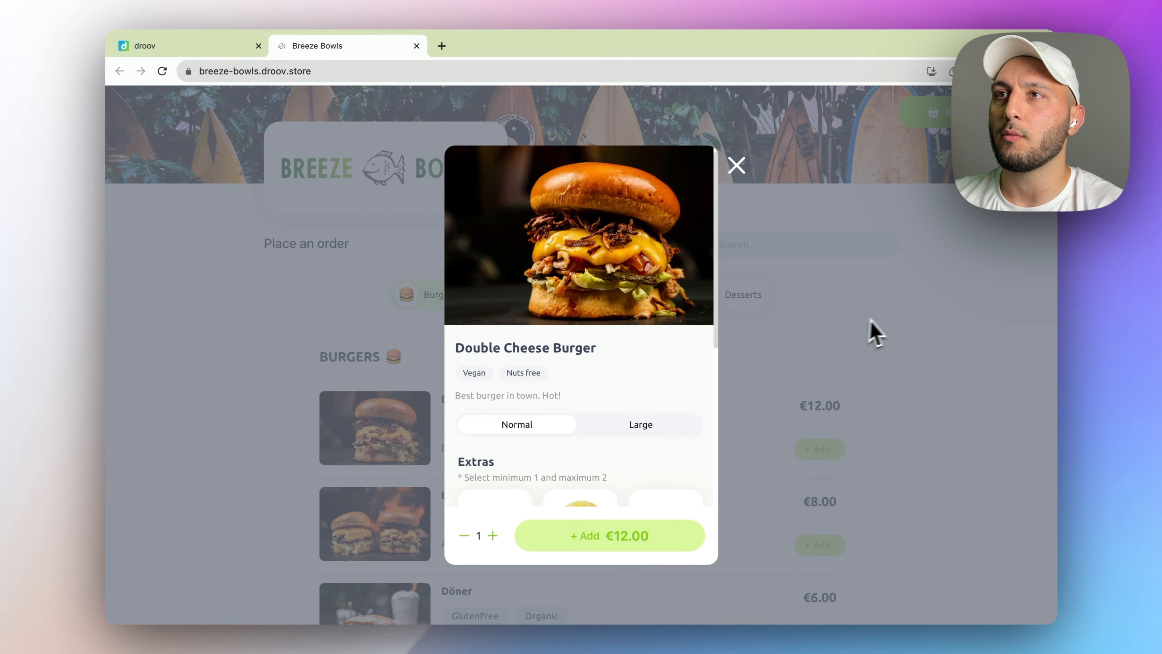
pyautogui.click(874, 332)
# - Reorder the burgers so Giga Taste Burger comes first, followed by Big Tasty Burger
pyautogui.click(207, 51)
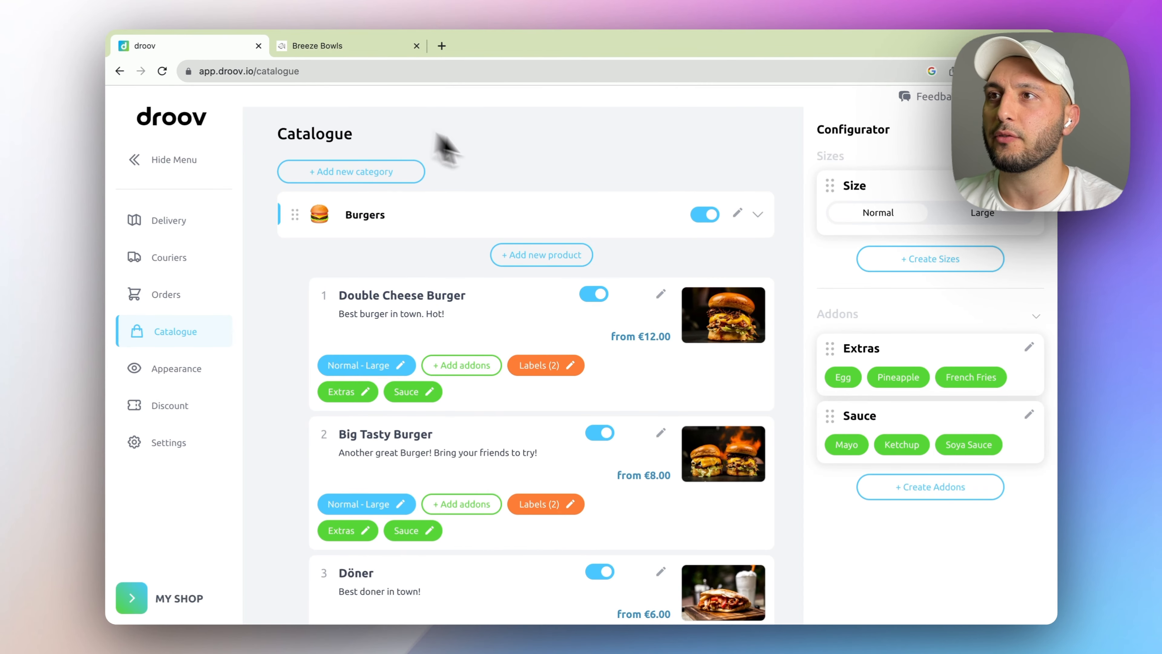
pyautogui.click(492, 226)
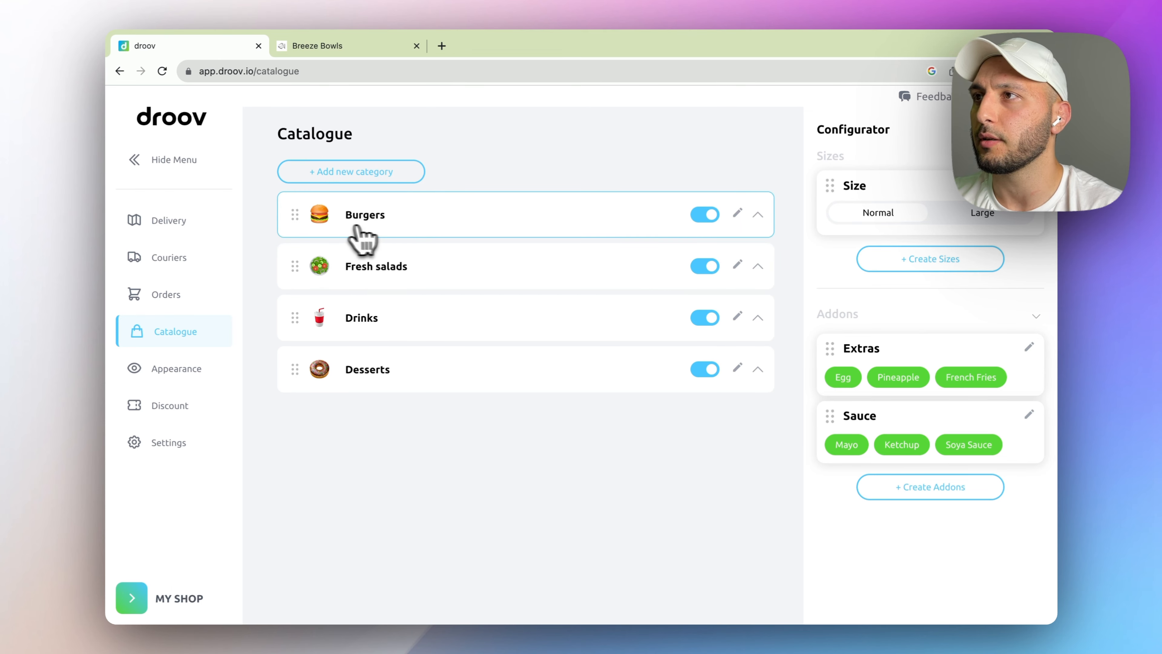
pyautogui.click(431, 227)
pyautogui.scroll(-3, 440, 293)
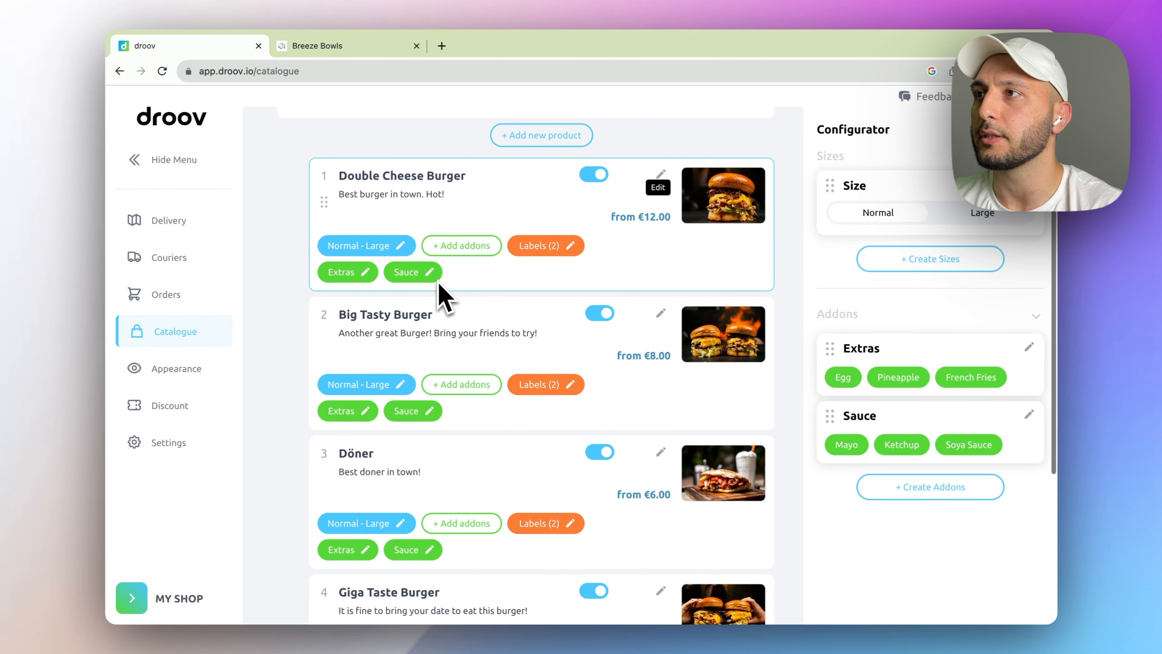
pyautogui.scroll(-1, 441, 295)
pyautogui.scroll(1, 389, 256)
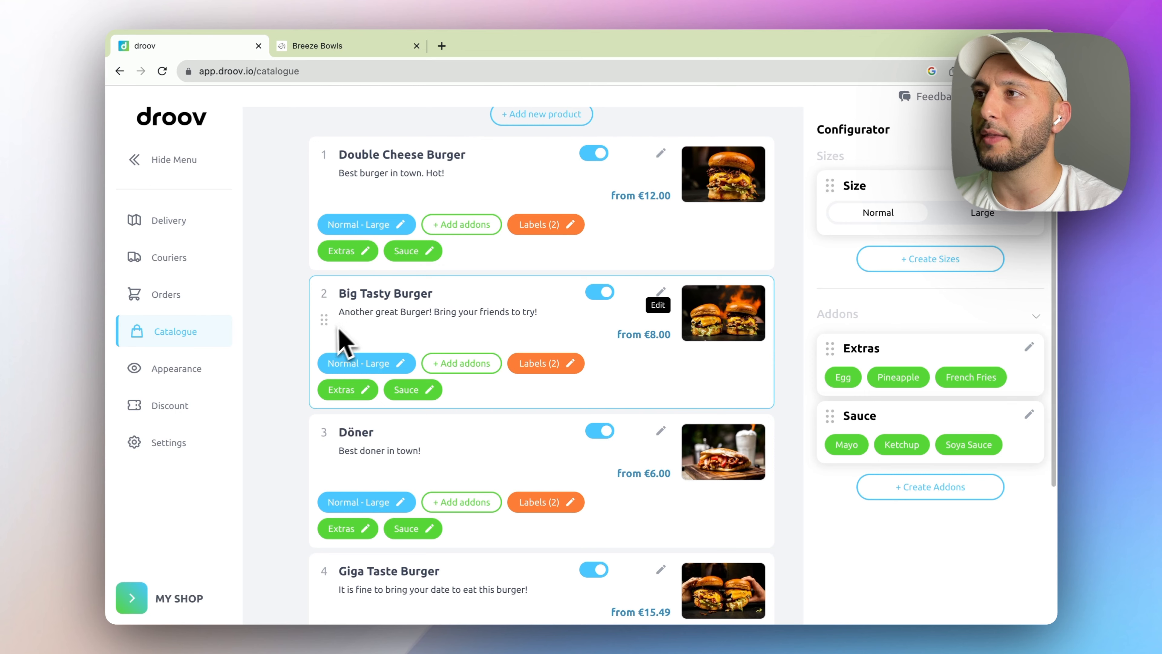
pyautogui.moveTo(324, 320); pyautogui.dragTo(355, 176)
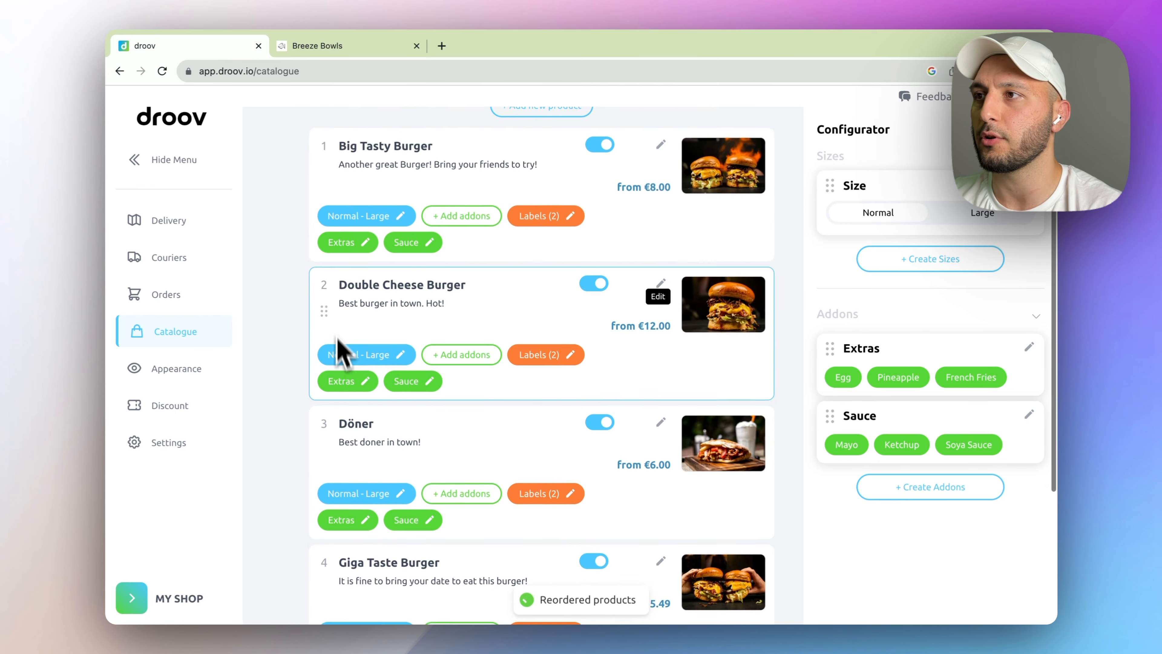
pyautogui.scroll(-2, 344, 403)
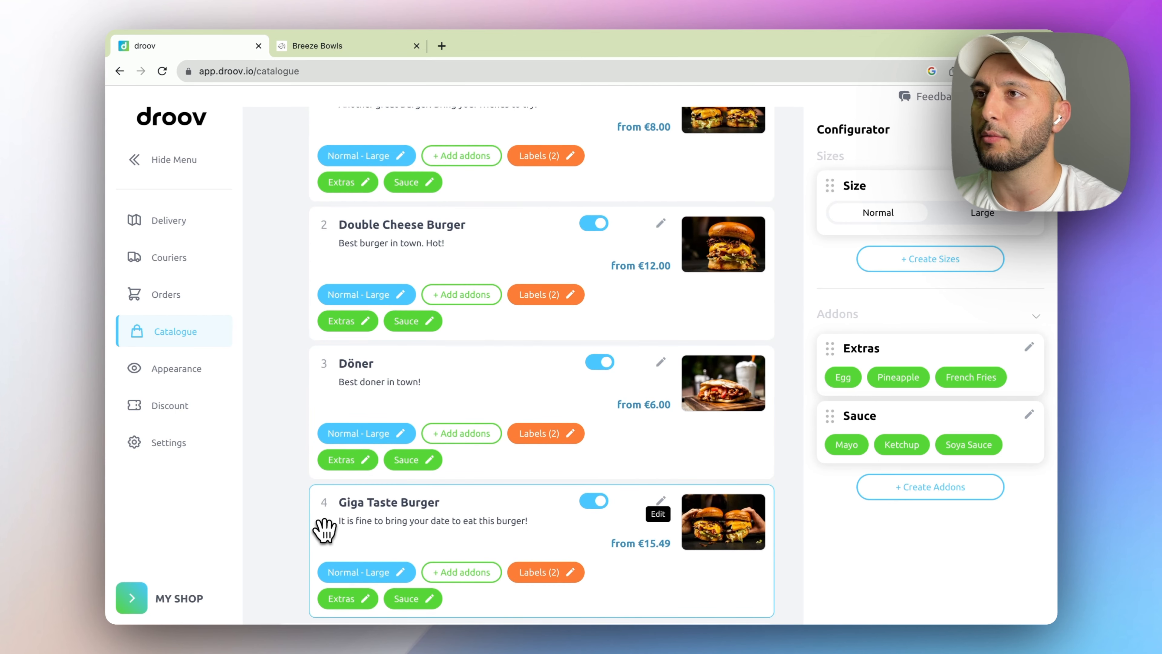
pyautogui.moveTo(324, 529); pyautogui.dragTo(398, 263)
pyautogui.scroll(3, 397, 263)
# - Collapse Burgers and move the category below Fresh salads
pyautogui.click(455, 228)
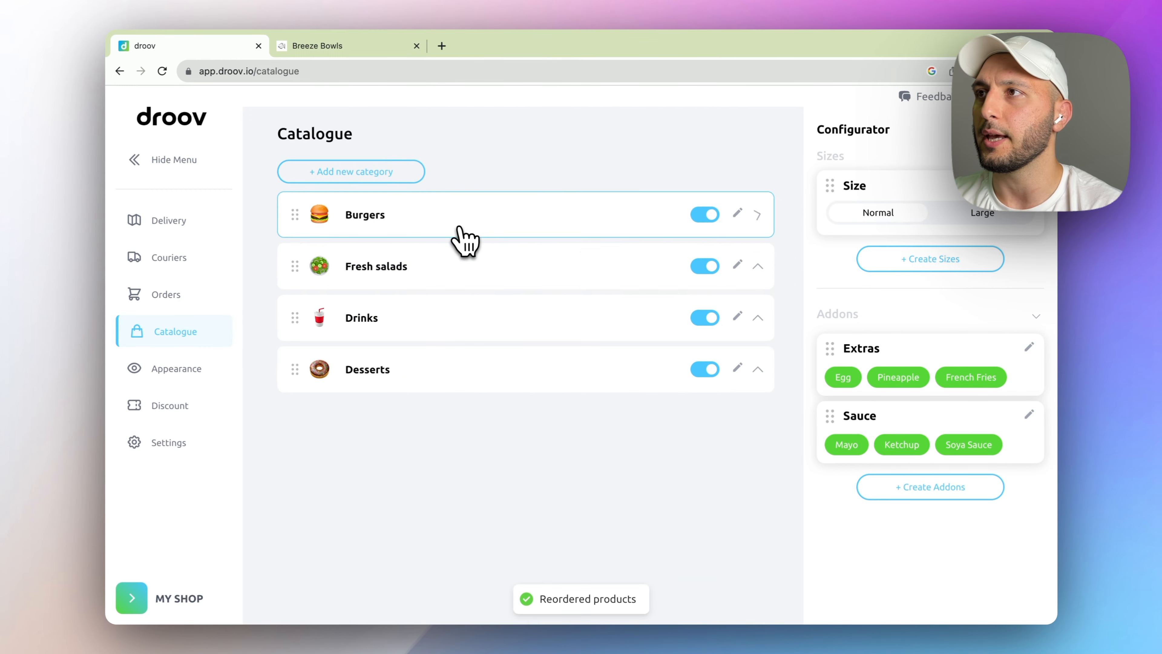
pyautogui.moveTo(291, 213); pyautogui.dragTo(297, 270)
pyautogui.click(322, 45)
# - Reload the store and add an Evening Salad with Chili to the basket
pyautogui.click(288, 68)
pyautogui.press('Return')
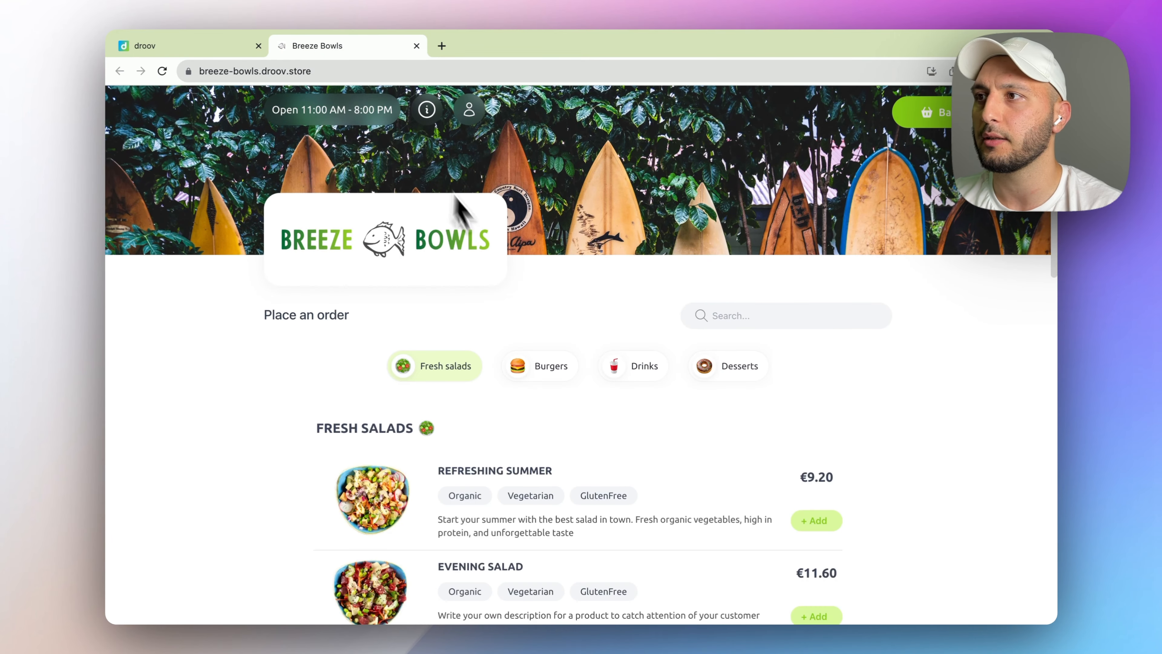
pyautogui.scroll(-5, 467, 422)
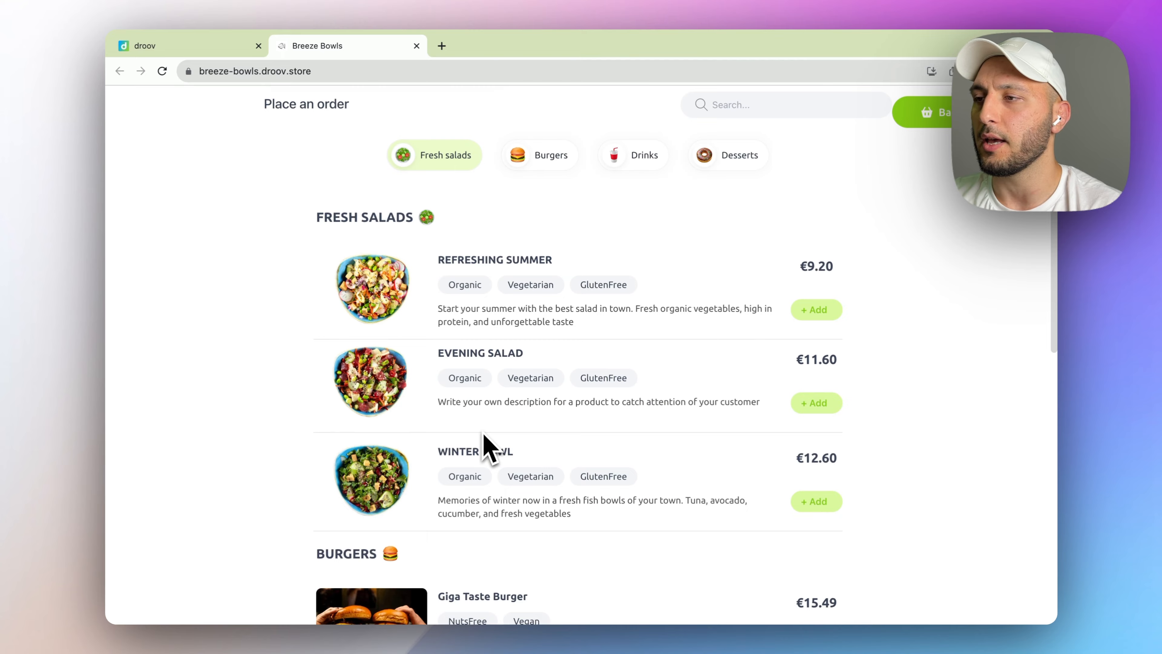
pyautogui.scroll(-15, 489, 446)
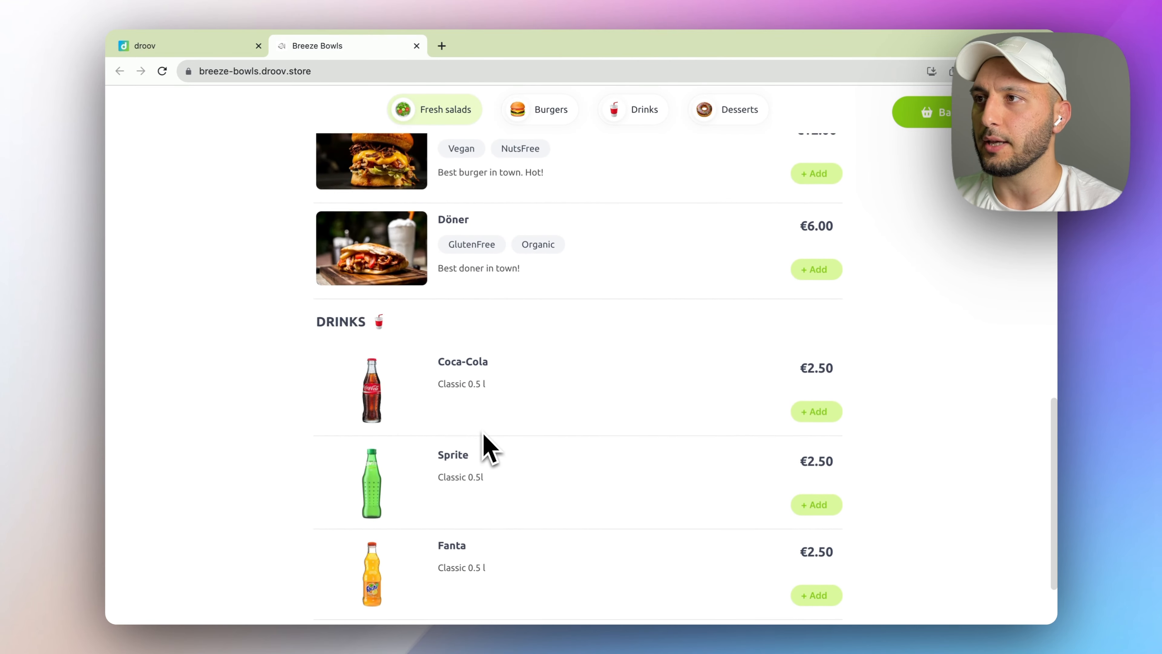
pyautogui.scroll(15, 484, 435)
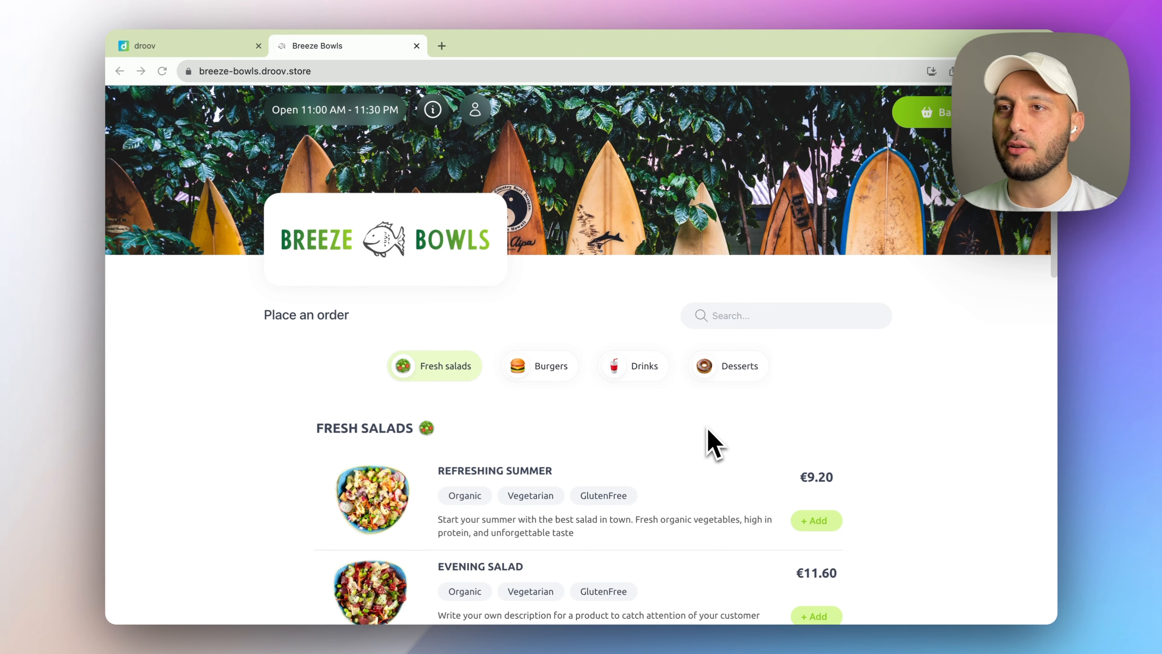
pyautogui.scroll(-3, 707, 429)
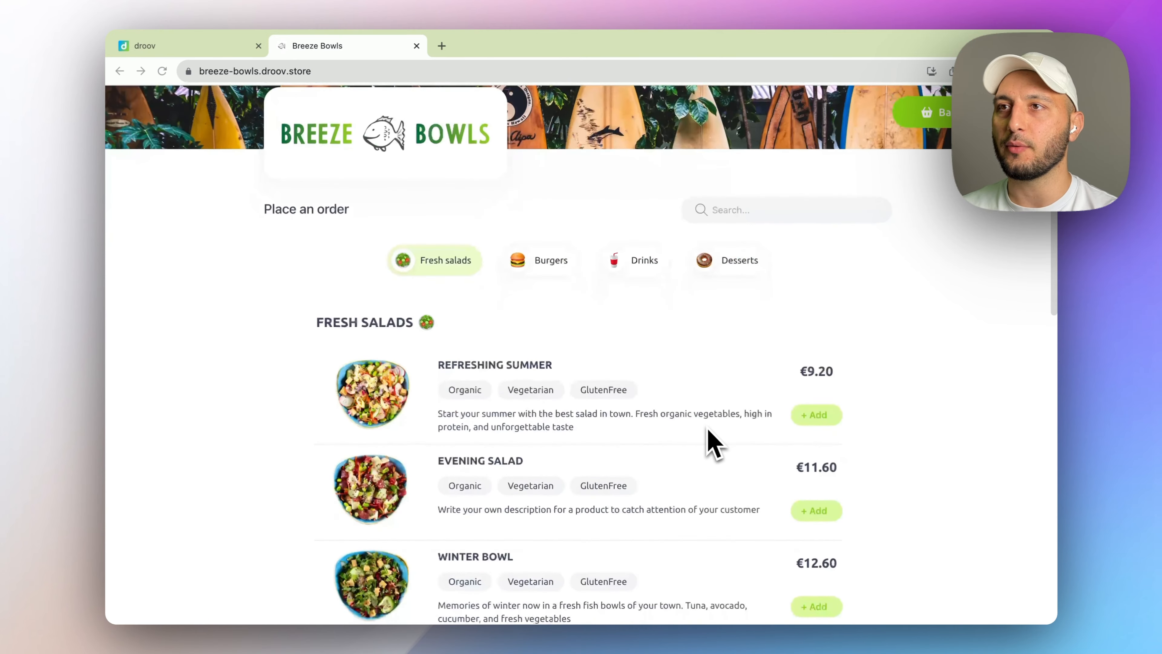
pyautogui.click(915, 123)
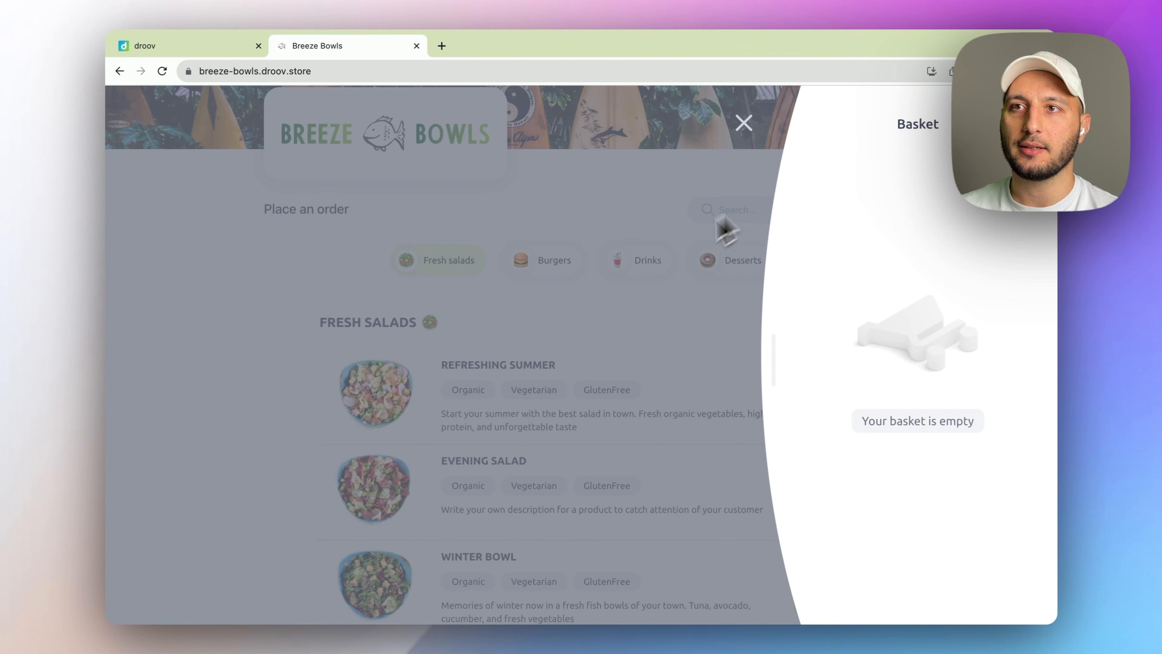
pyautogui.scroll(-3, 636, 286)
pyautogui.click(537, 364)
pyautogui.scroll(-2, 526, 386)
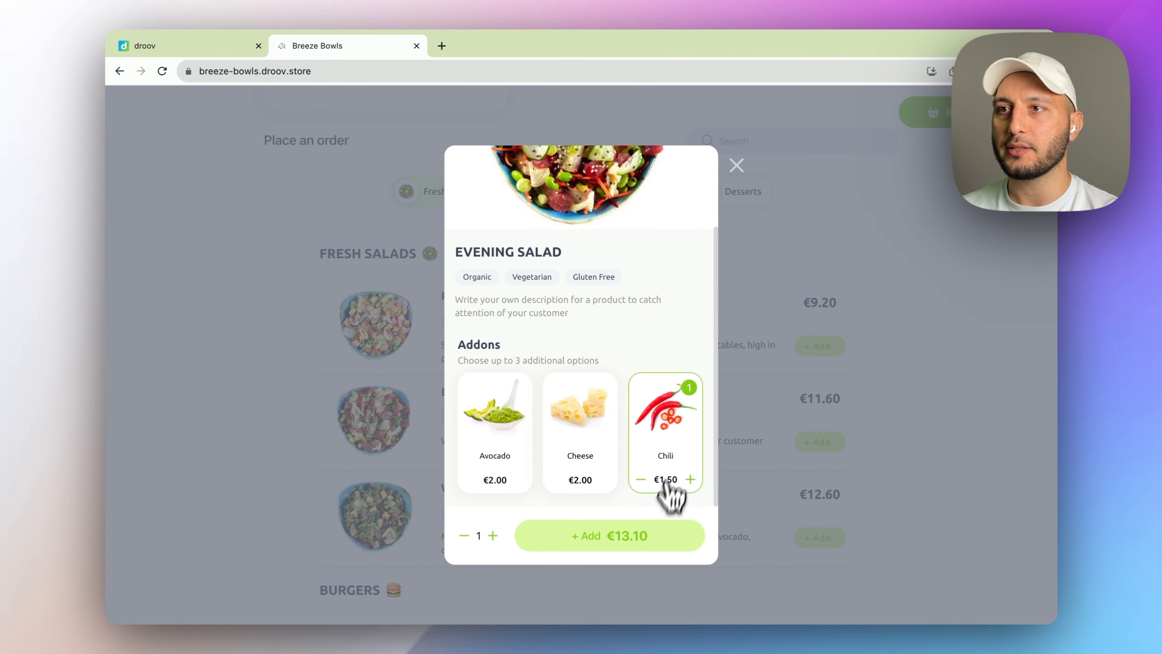
pyautogui.click(633, 550)
# - Add a Large Double Cheese Burger with Egg, French Fries and Ketchup; review the €30.60 basket
pyautogui.scroll(-10, 636, 555)
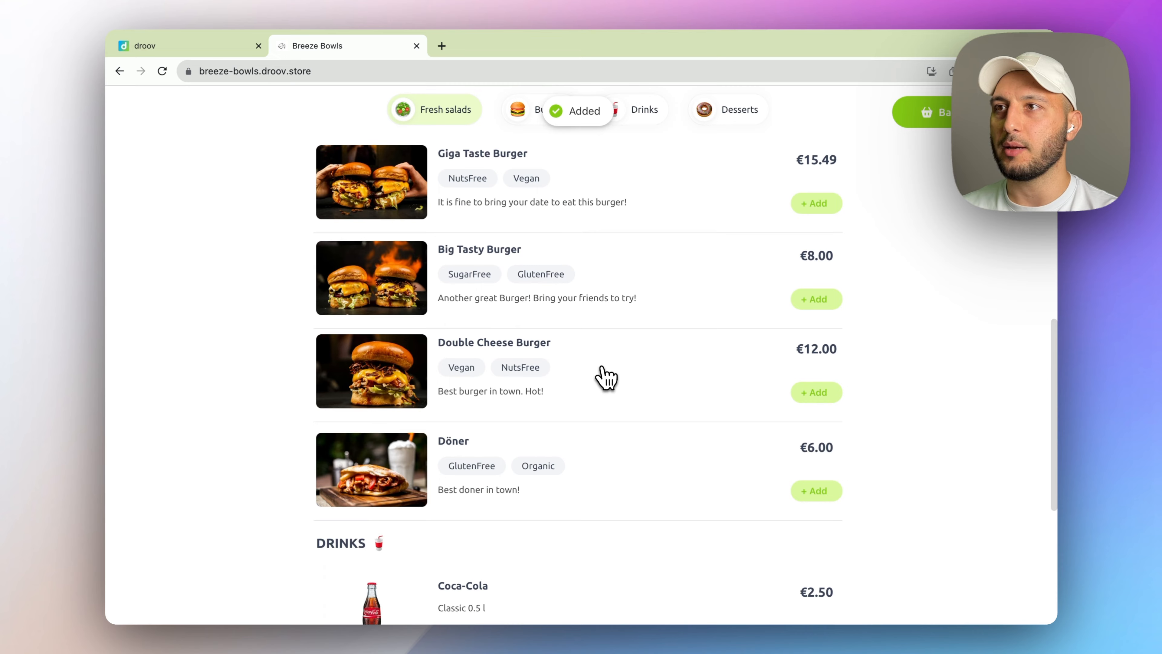
pyautogui.click(601, 376)
pyautogui.click(629, 428)
pyautogui.scroll(-3, 636, 435)
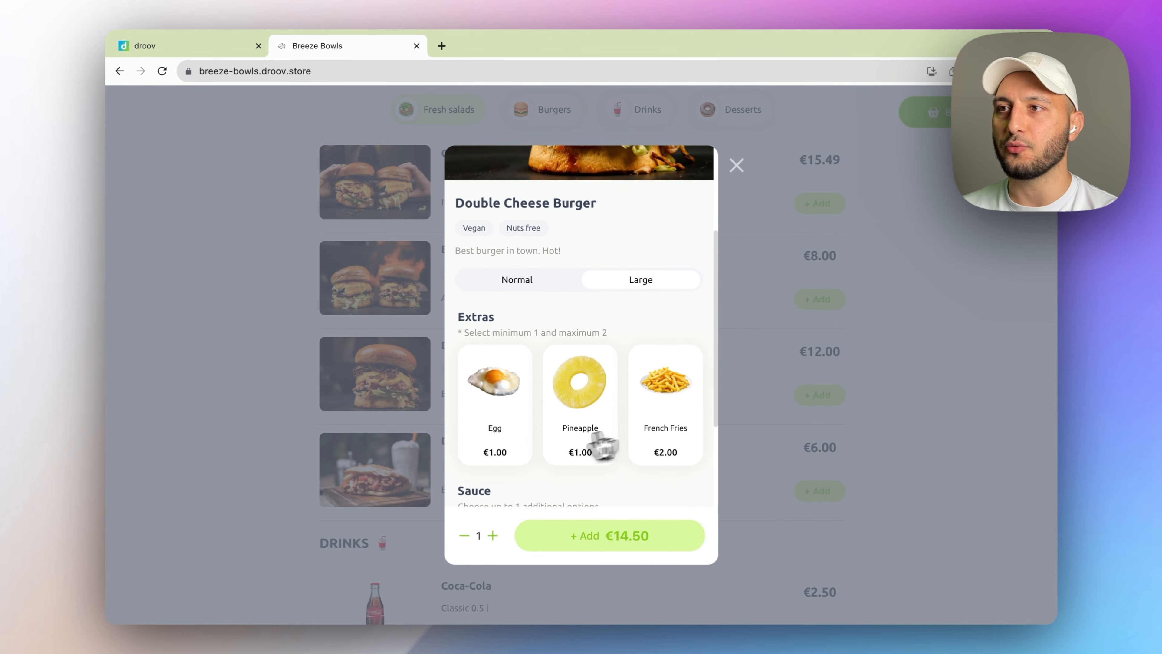
pyautogui.click(519, 448)
pyautogui.scroll(-2, 519, 451)
pyautogui.click(677, 355)
pyautogui.scroll(-2, 643, 428)
pyautogui.click(605, 462)
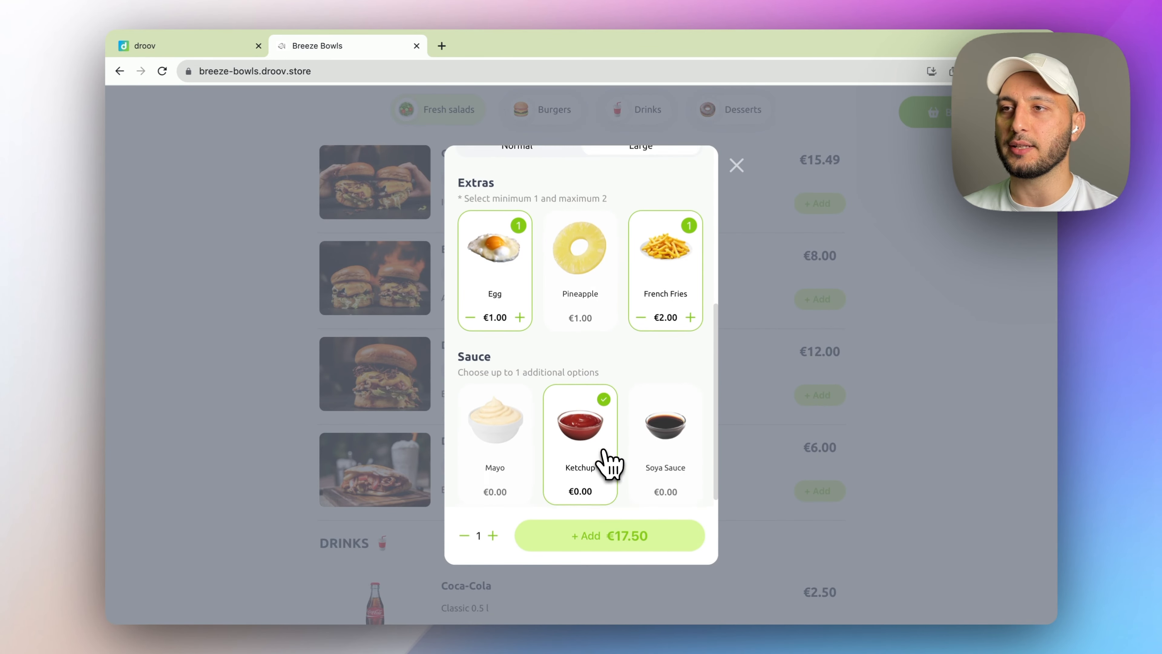
pyautogui.click(613, 538)
pyautogui.scroll(3, 733, 366)
pyautogui.scroll(4, 771, 275)
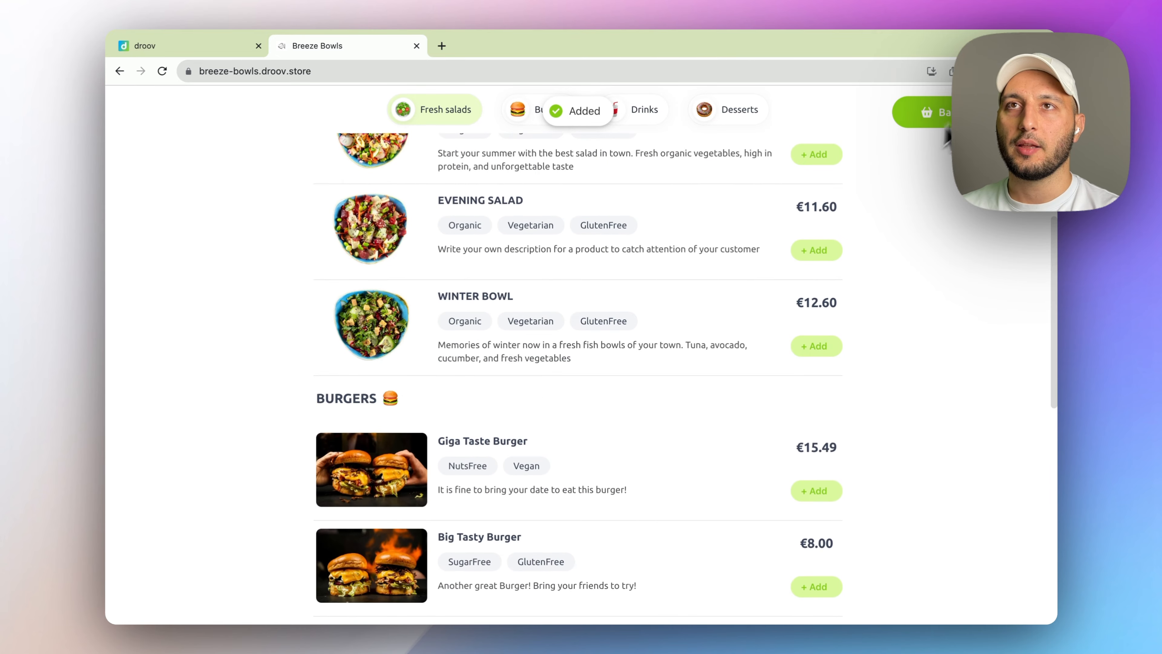
pyautogui.click(929, 112)
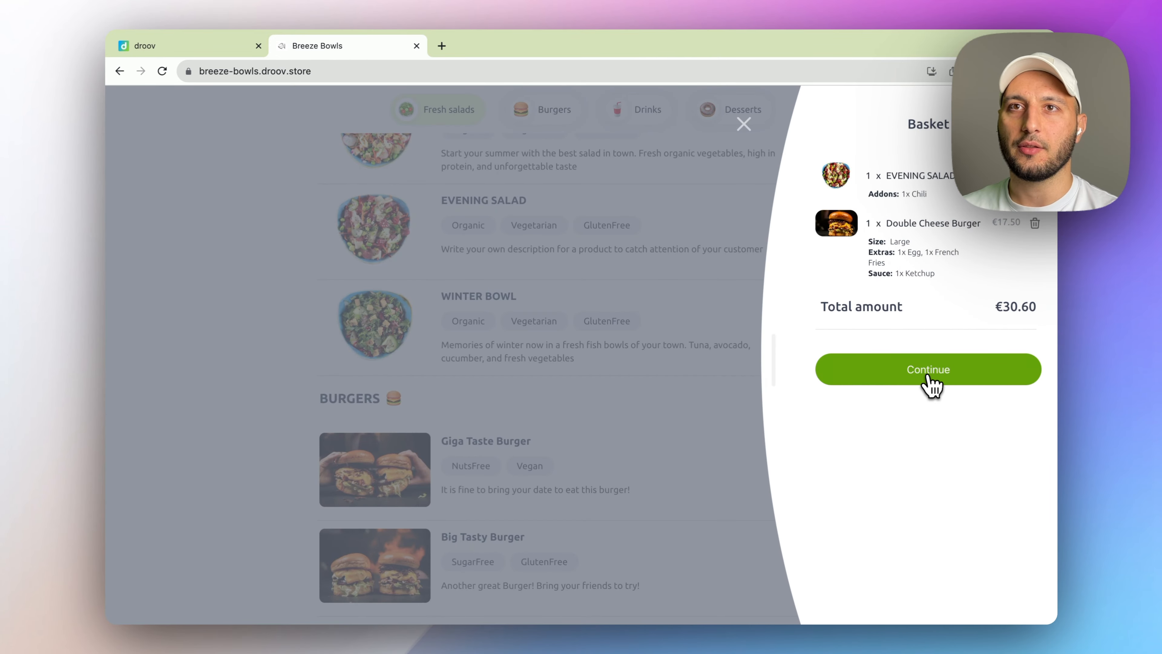
# - Check out for pick-up at the Breeze Bowls location
pyautogui.click(929, 370)
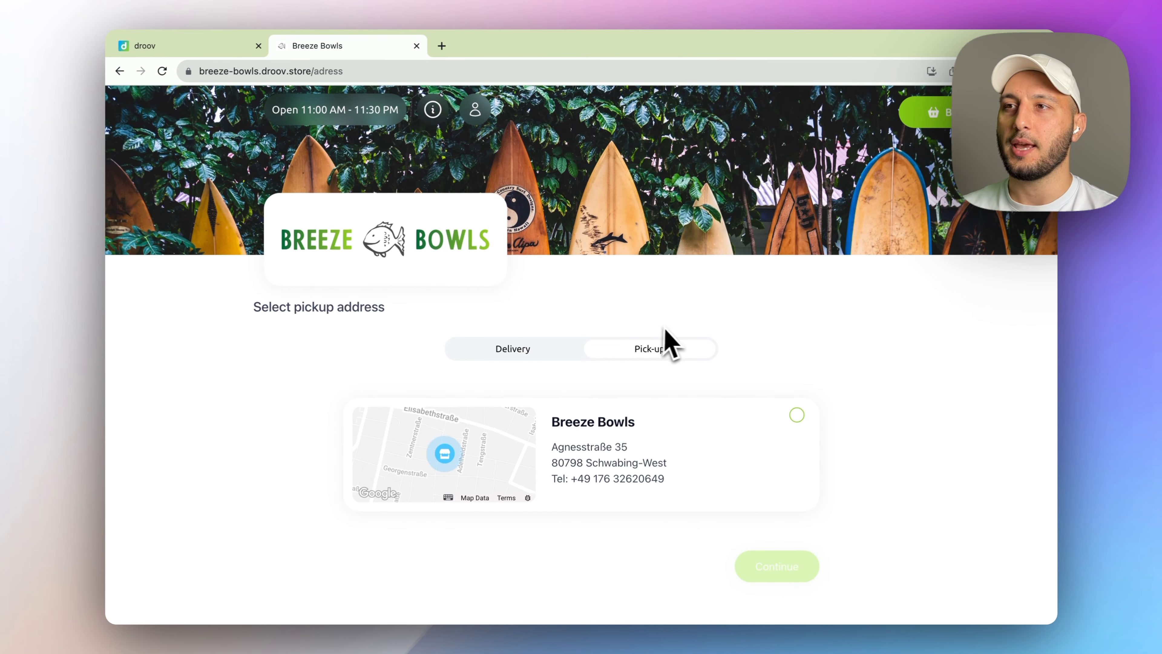
pyautogui.click(664, 412)
pyautogui.click(514, 350)
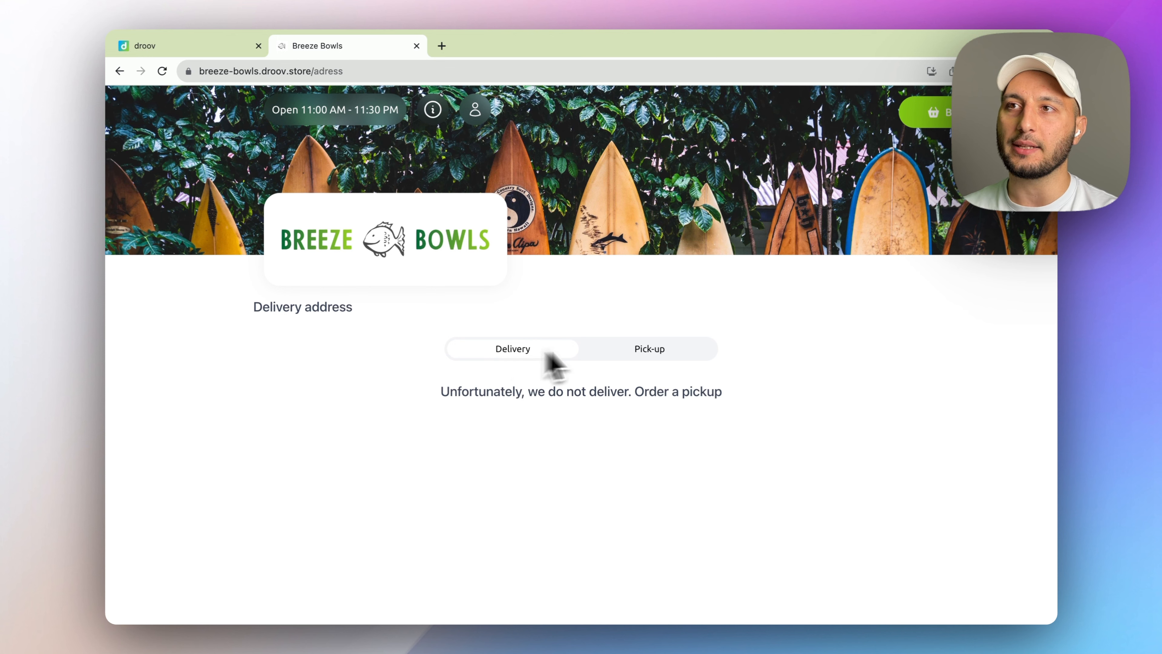
pyautogui.click(661, 355)
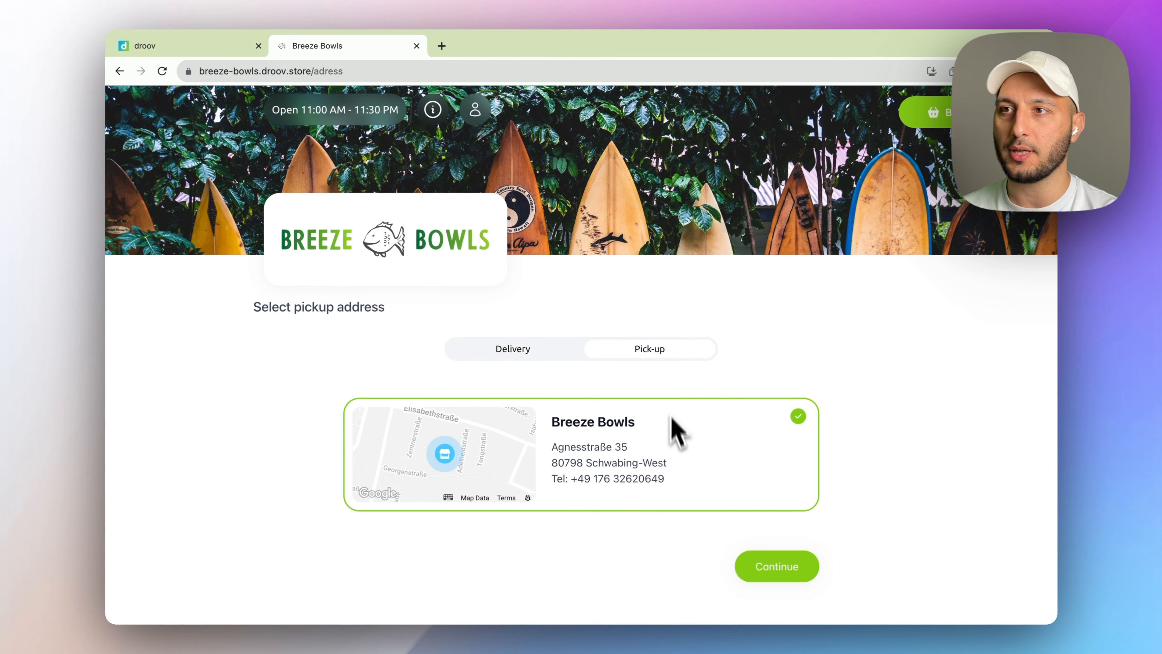
pyautogui.click(766, 567)
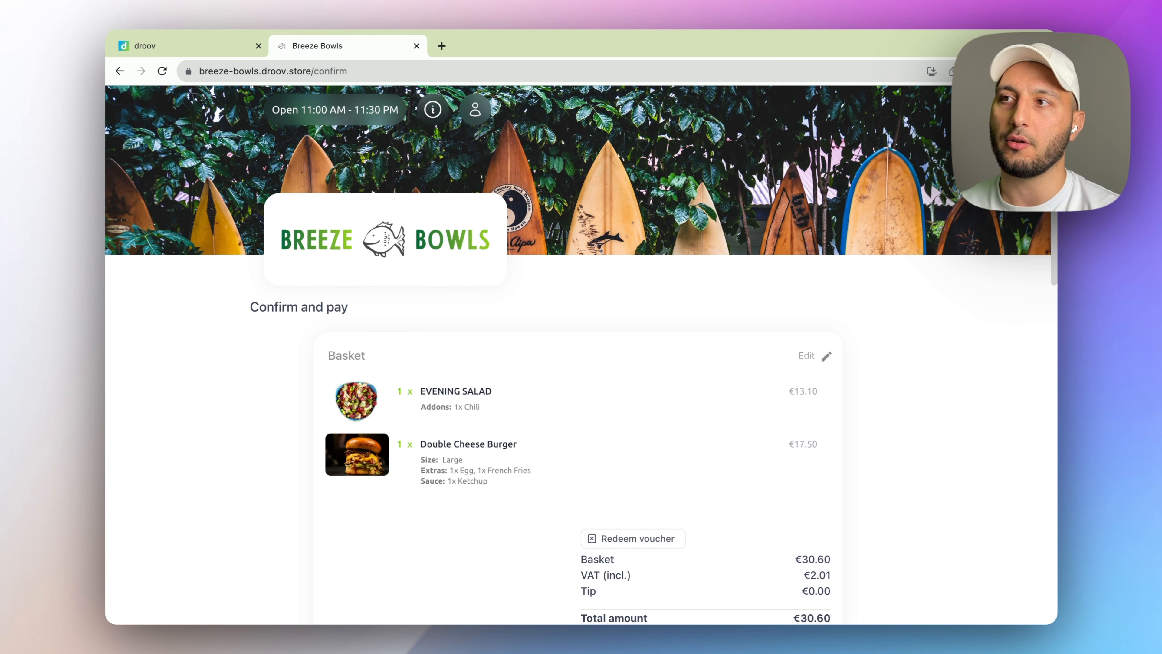
# - Set a 5% tip and add the note 'No onions in the burger', totalling €32.13
pyautogui.scroll(-3, 556, 403)
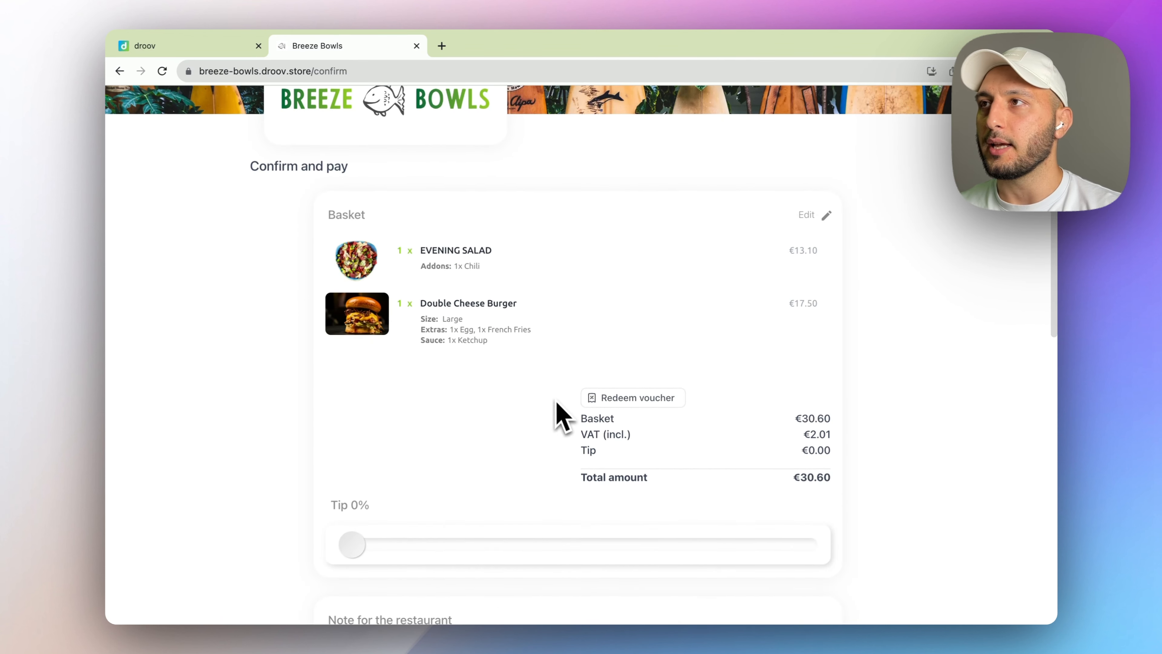
pyautogui.scroll(-2, 462, 458)
pyautogui.moveTo(352, 494); pyautogui.dragTo(380, 494)
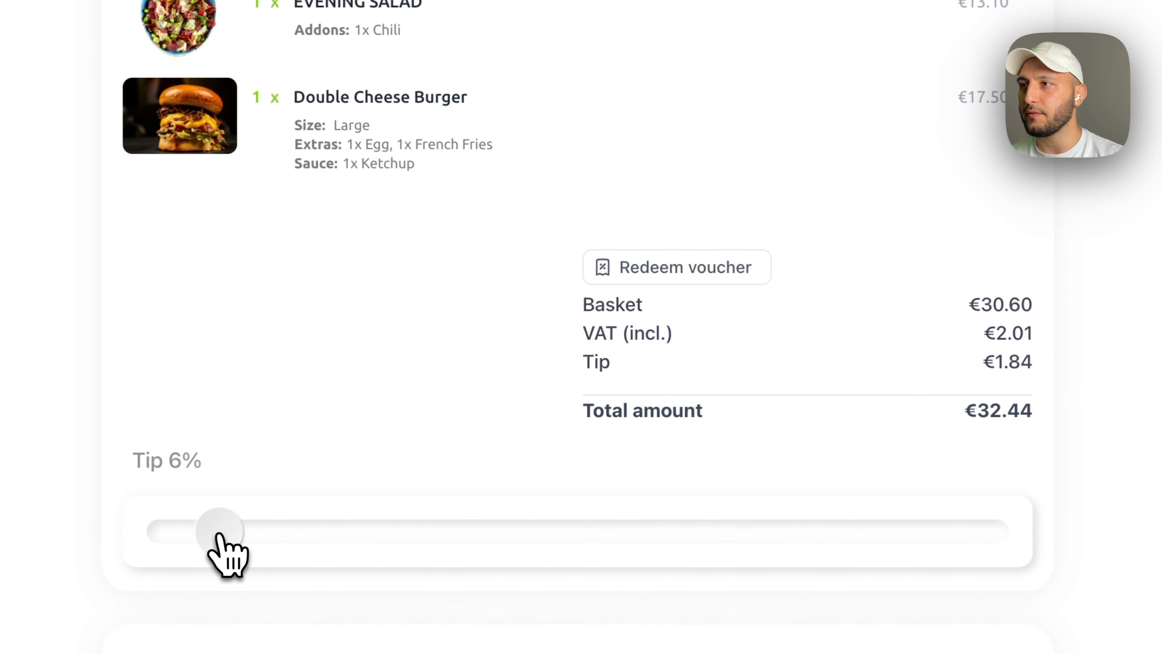
pyautogui.moveTo(217, 533); pyautogui.dragTo(211, 534)
pyautogui.scroll(-10, 302, 334)
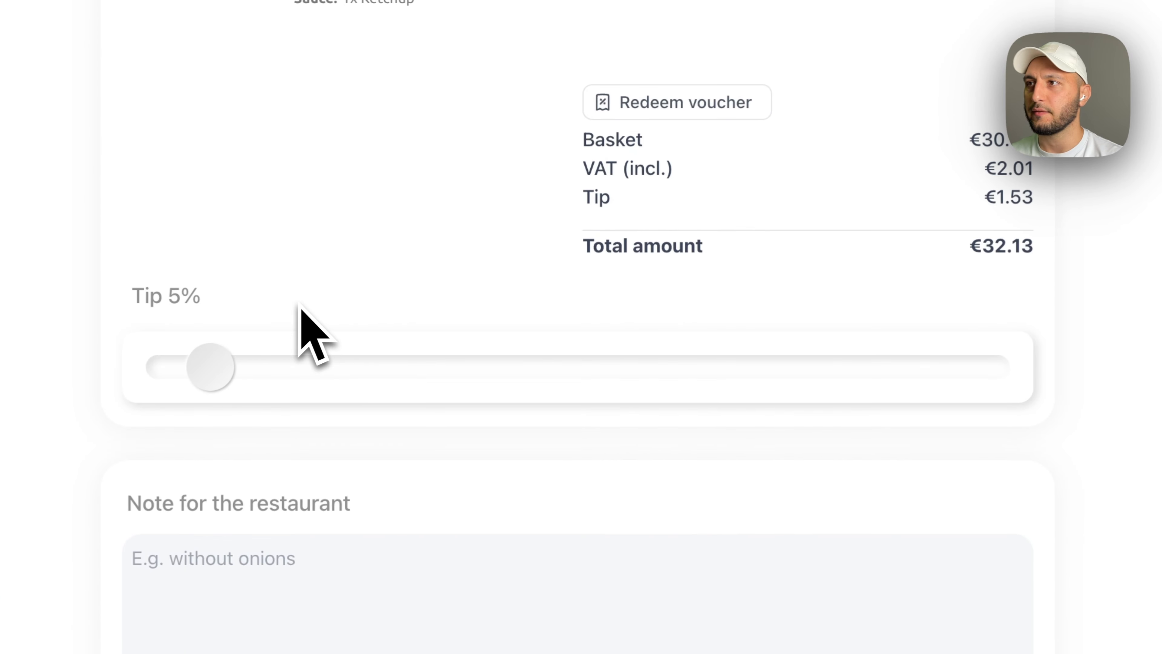
pyautogui.click(298, 288)
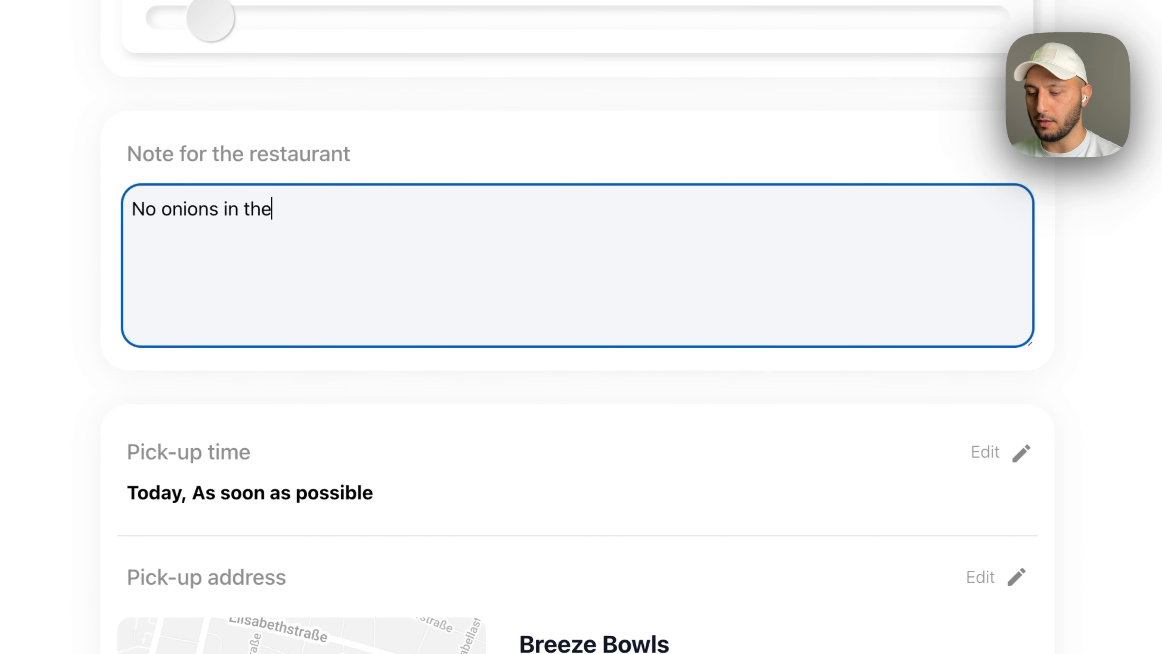
pyautogui.scroll(-7, 458, 256)
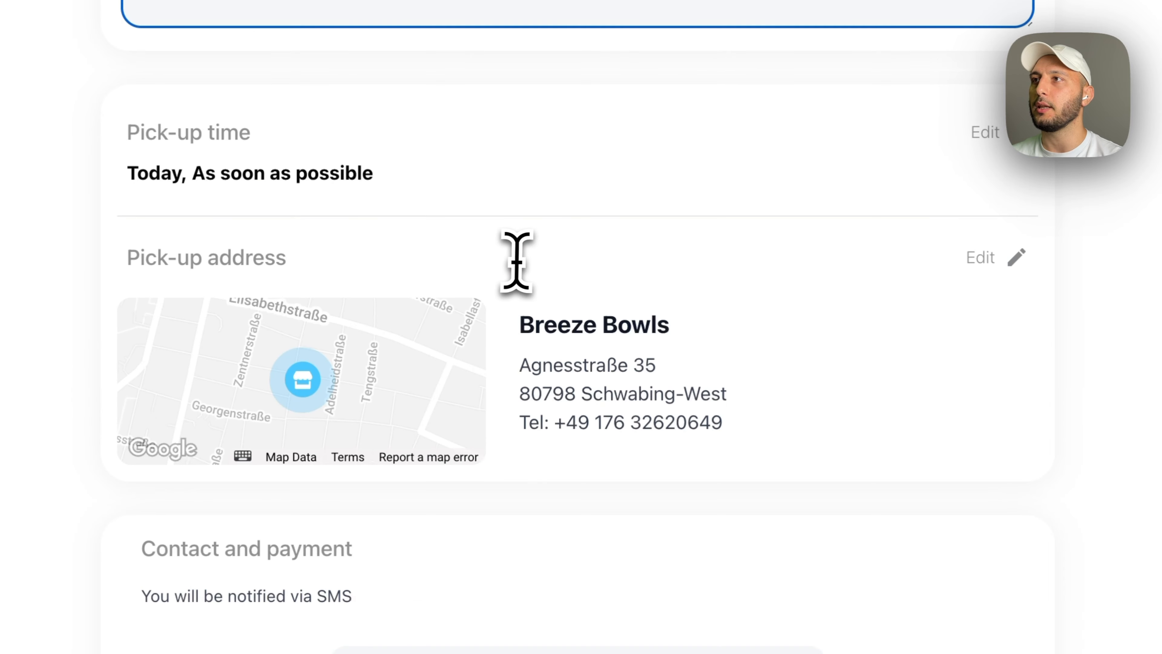
pyautogui.scroll(-2, 696, 87)
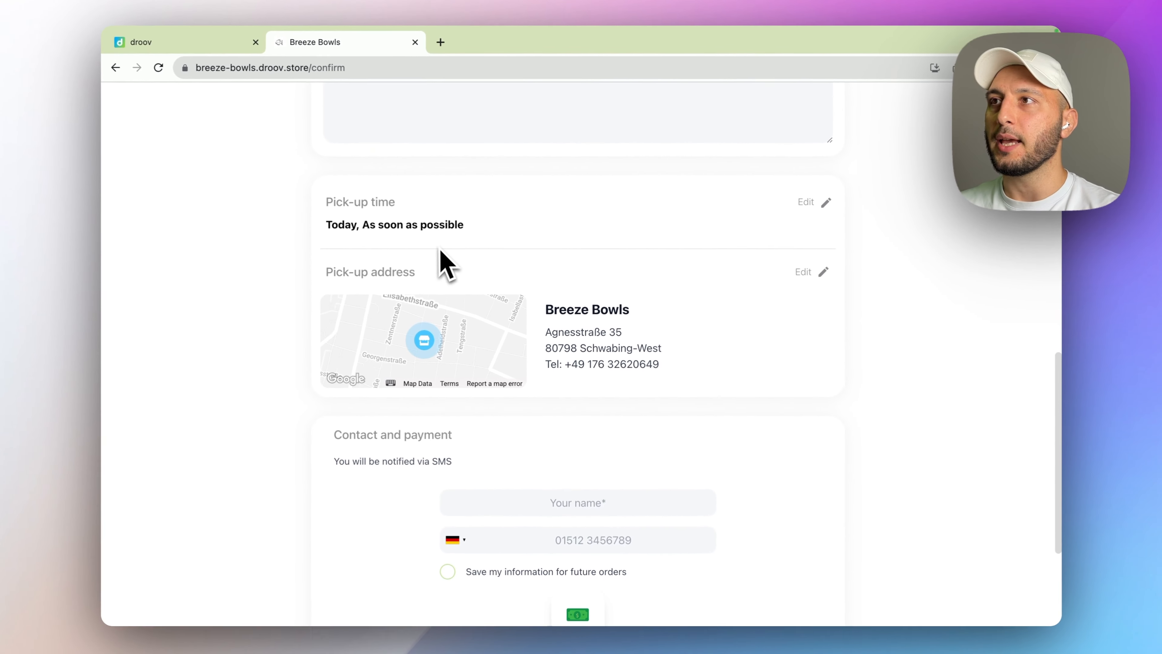
pyautogui.scroll(1, 330, 224)
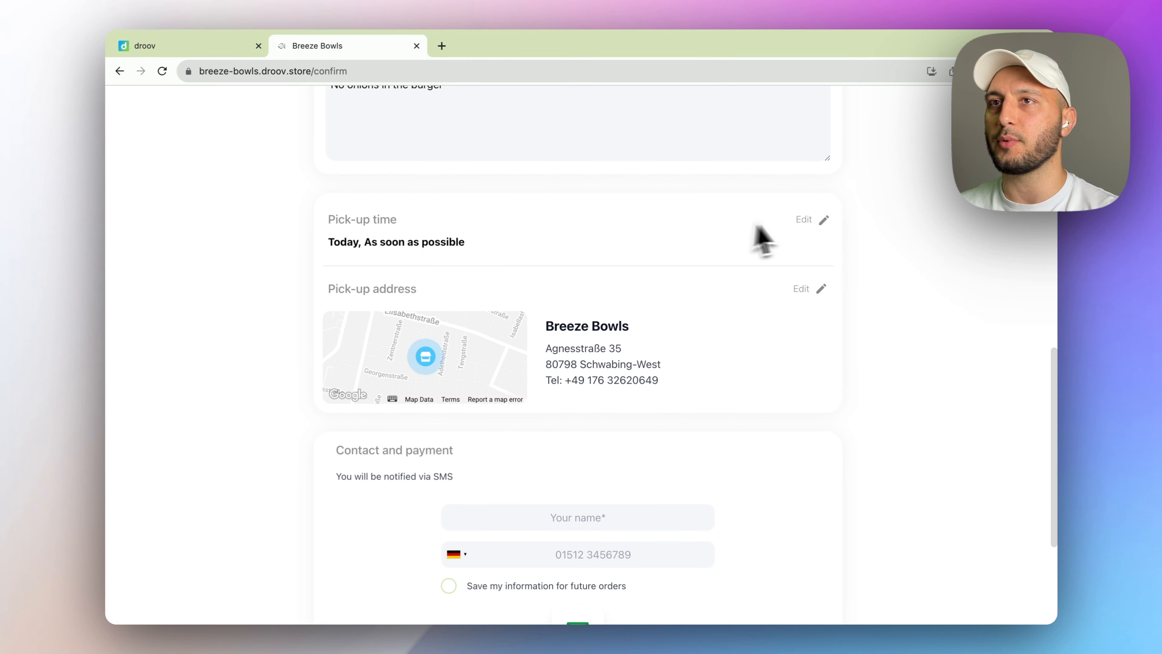
# - Set the pickup time to As soon as possible and confirm it
pyautogui.click(806, 219)
pyautogui.scroll(-3, 590, 373)
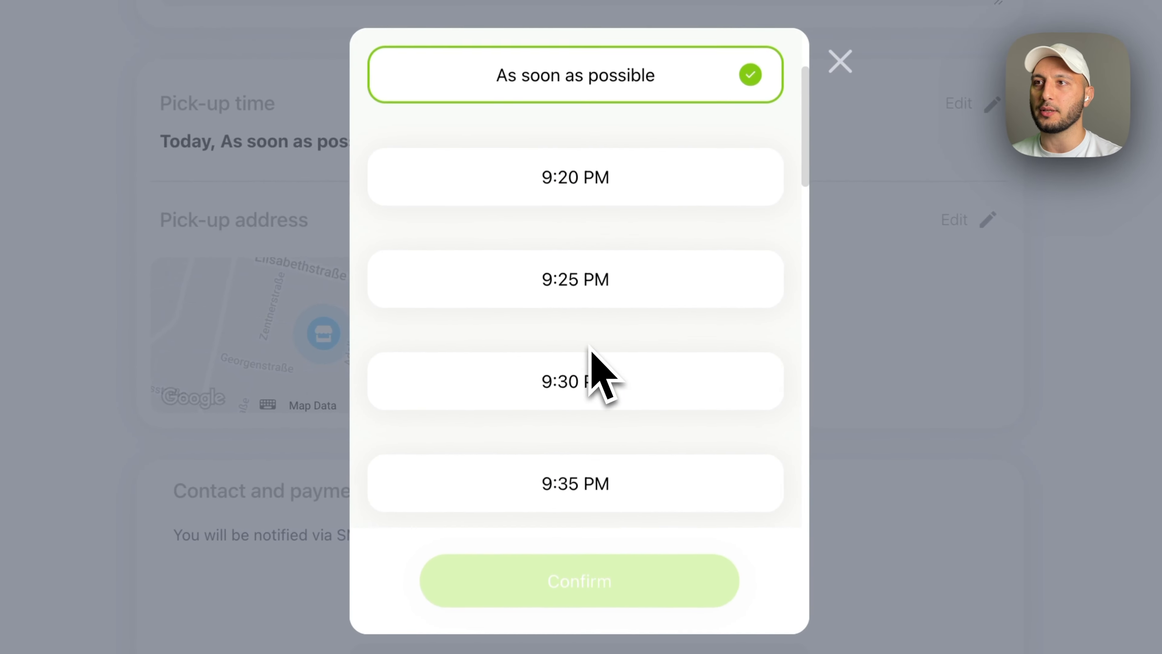
pyautogui.scroll(-10, 591, 373)
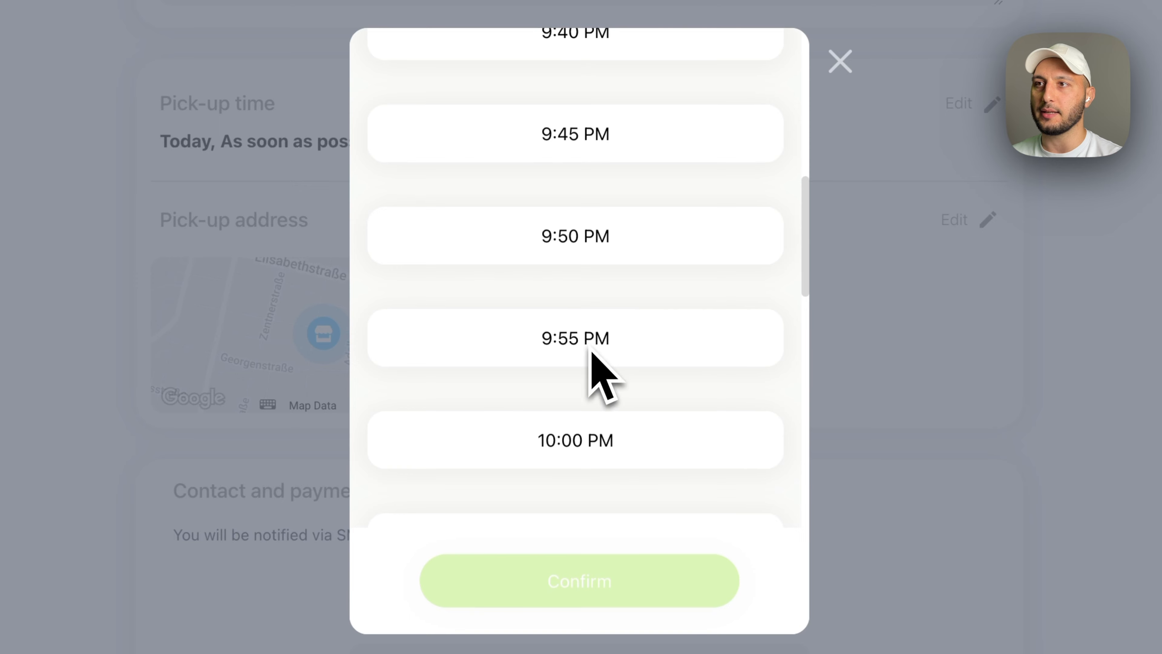
pyautogui.scroll(10, 576, 420)
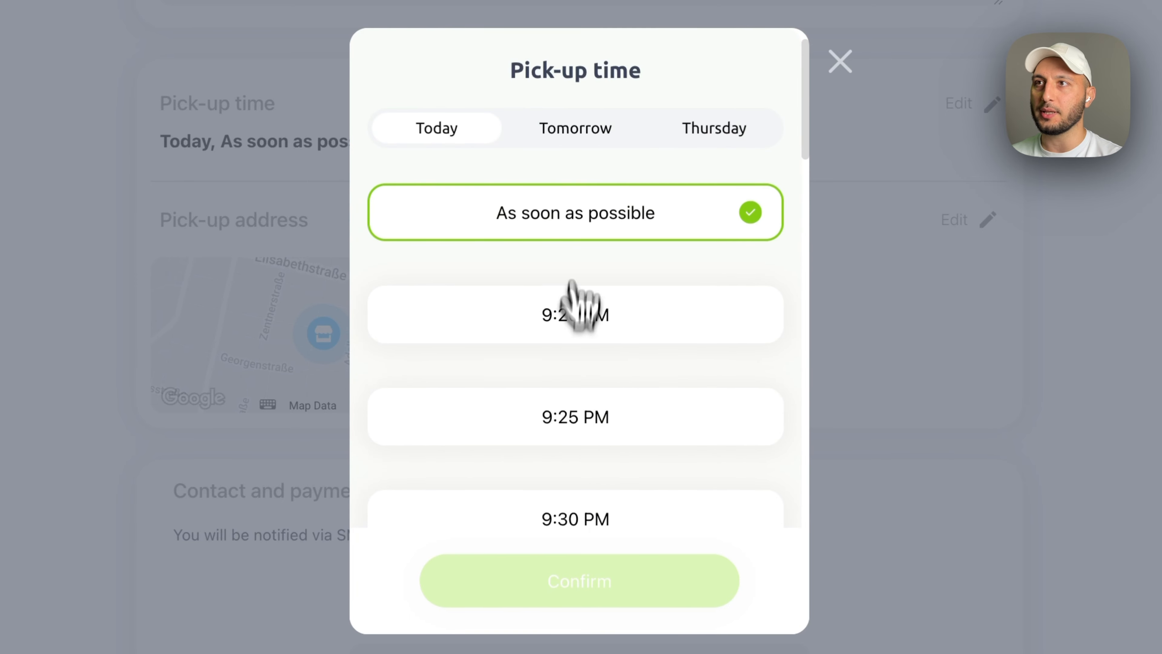
pyautogui.click(584, 251)
pyautogui.click(595, 581)
# - Enter the customer's name in the contact details on the confirm page
pyautogui.scroll(-5, 723, 440)
pyautogui.click(561, 352)
pyautogui.write('Adreas')
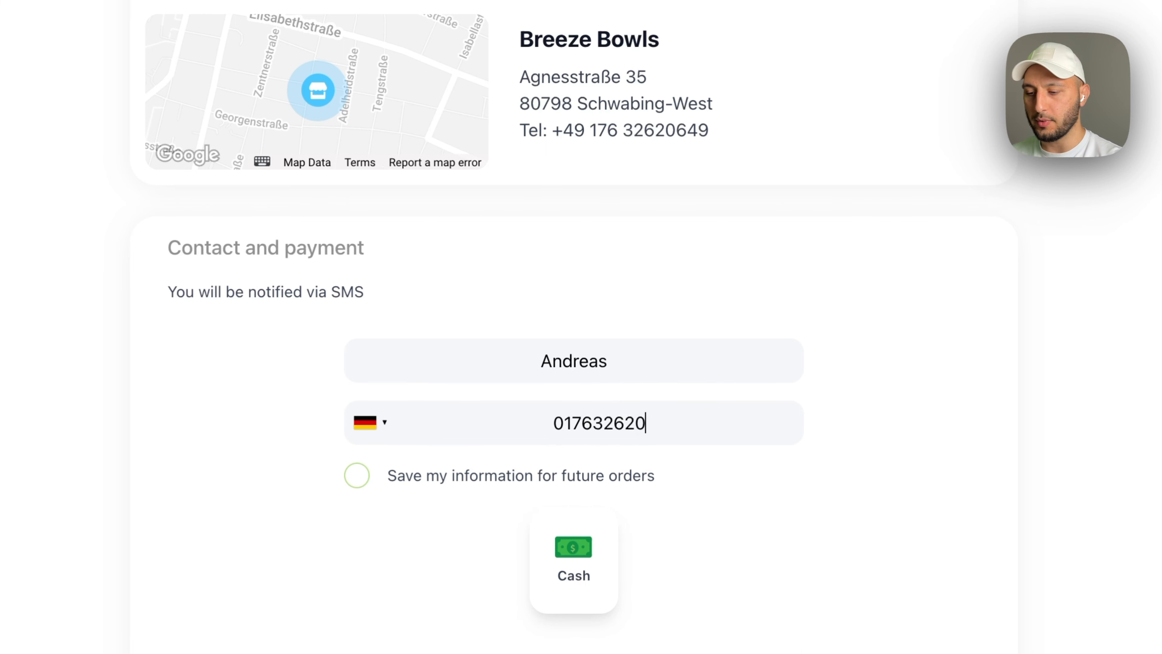
pyautogui.scroll(-2, 851, 407)
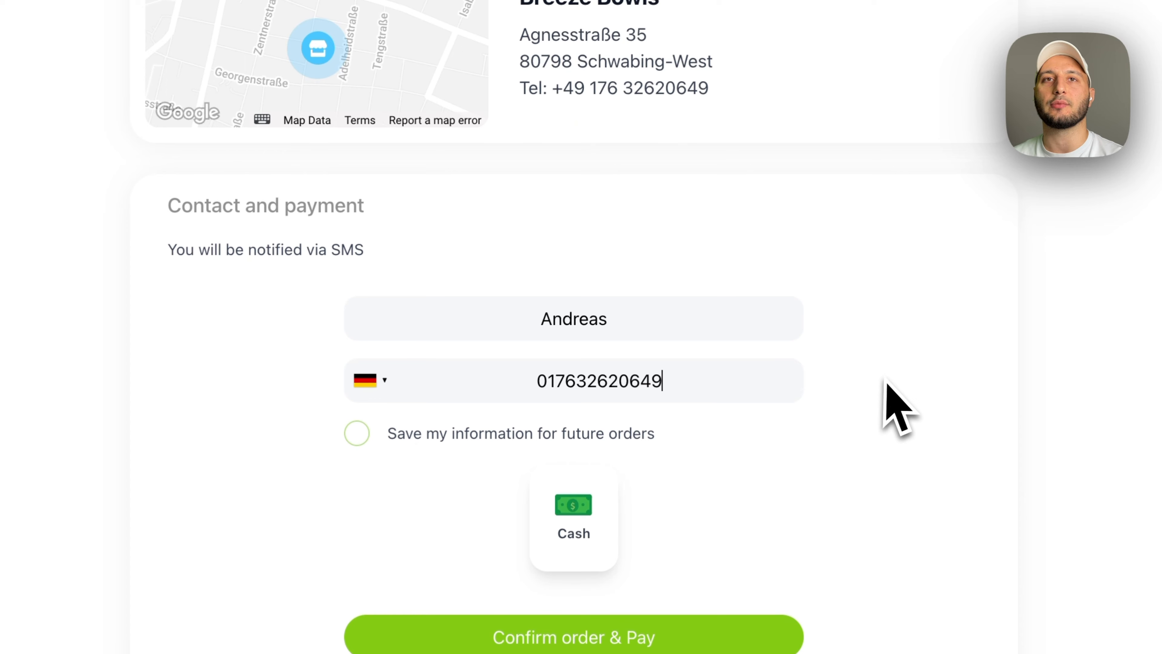
pyautogui.scroll(-2, 888, 384)
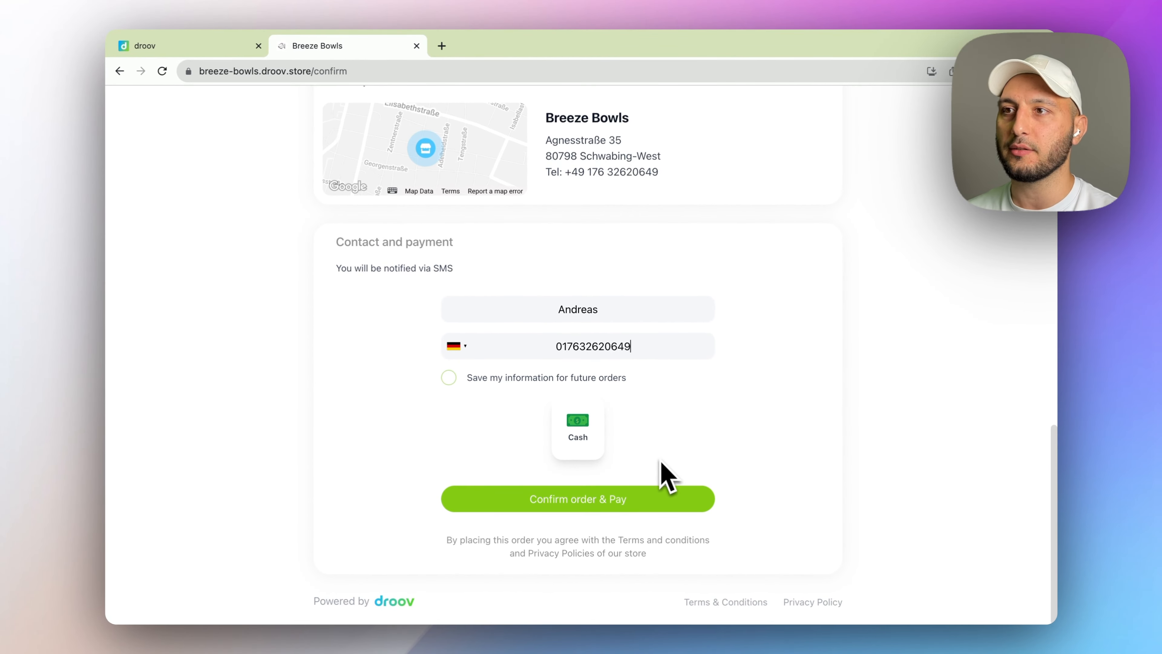
# - Confirm and pay for the €32.13 order, then review its Waiting for confirmation status page and store map
pyautogui.click(615, 503)
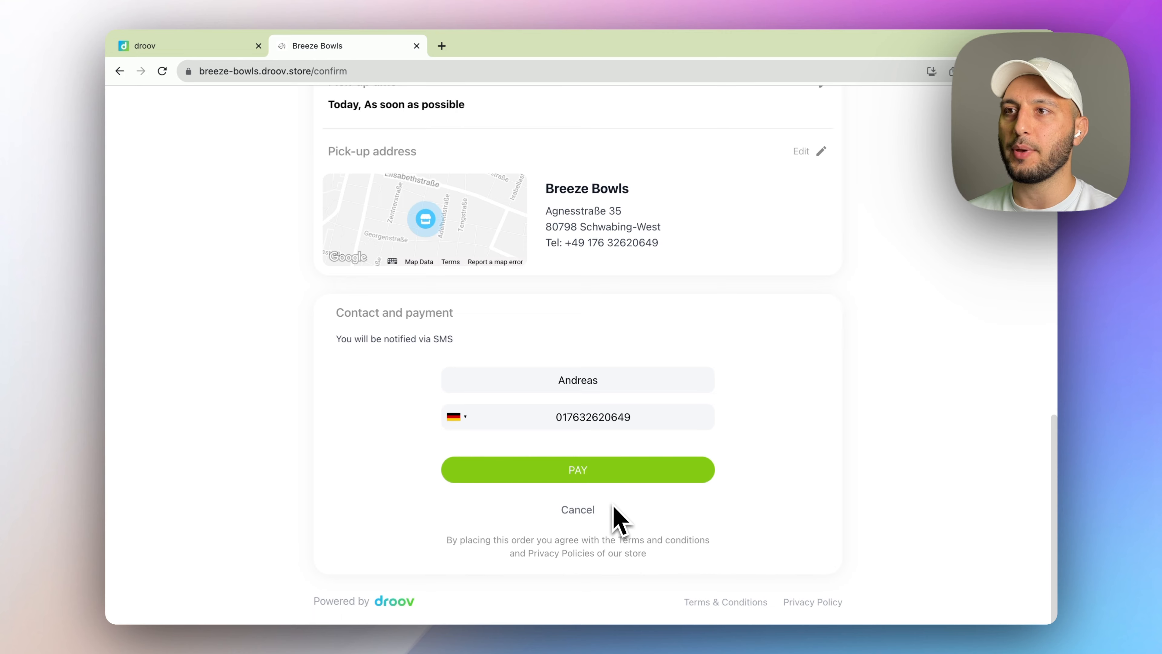
pyautogui.click(596, 473)
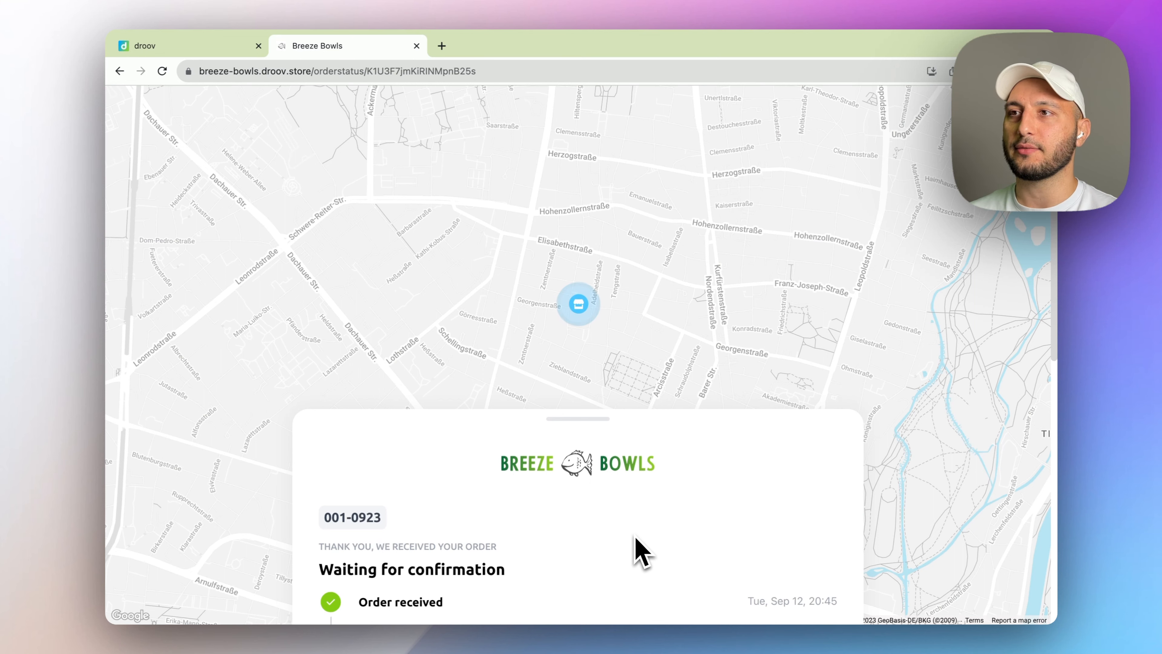
pyautogui.scroll(-7, 586, 472)
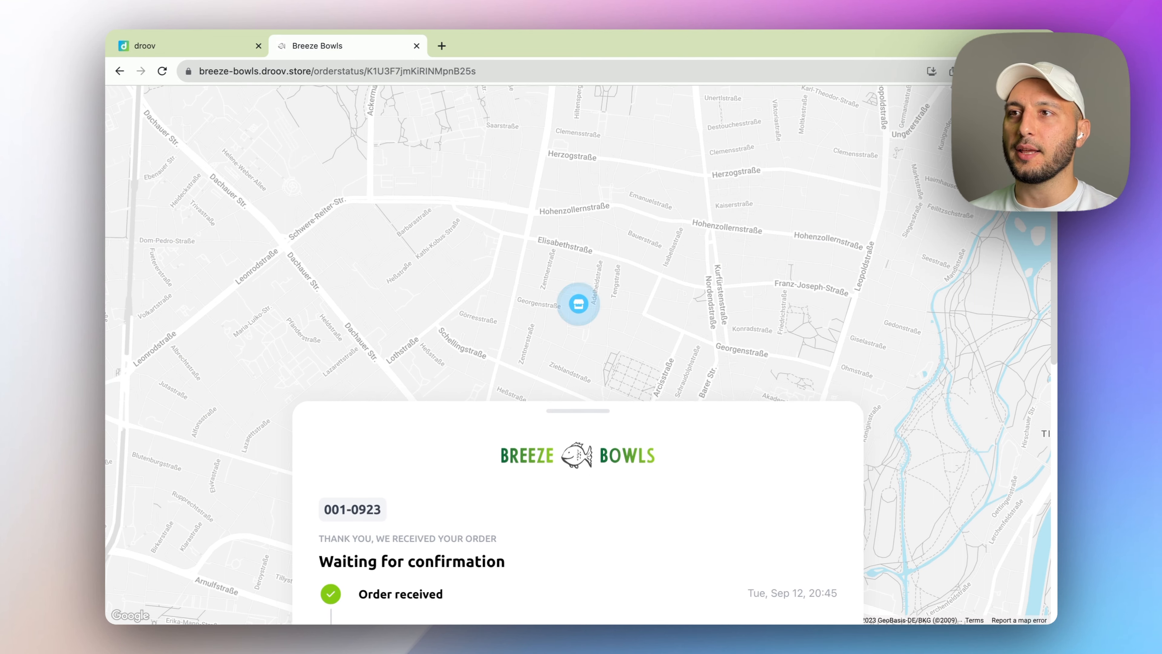
pyautogui.scroll(-5, 635, 549)
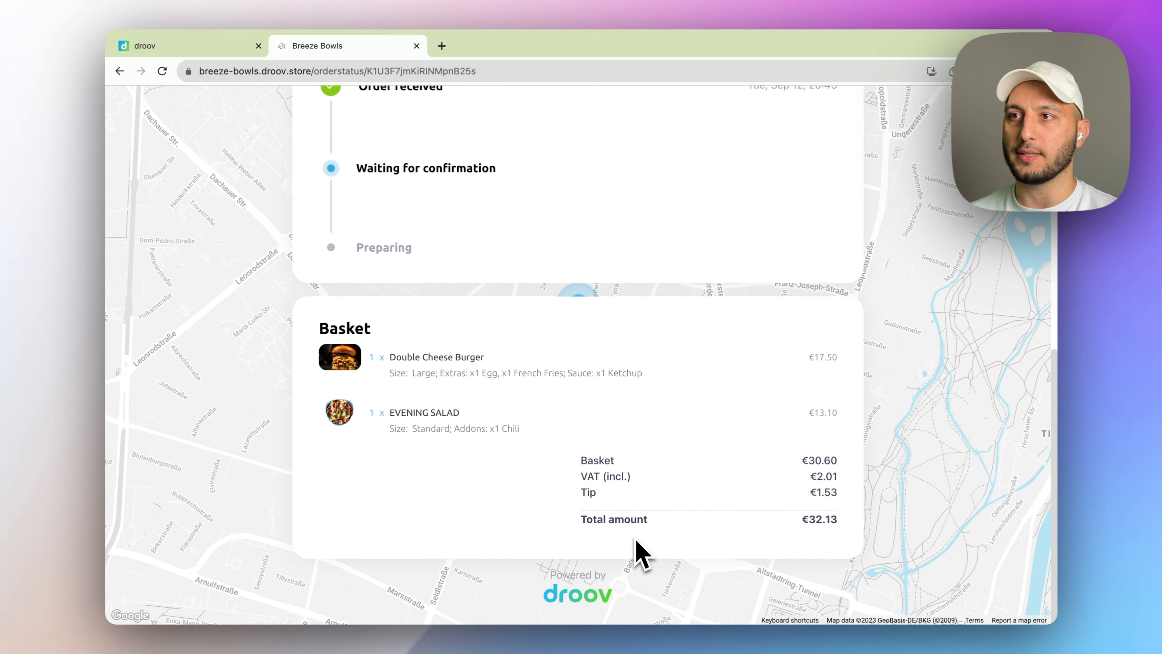
pyautogui.scroll(12, 635, 552)
pyautogui.moveTo(597, 342); pyautogui.dragTo(596, 324)
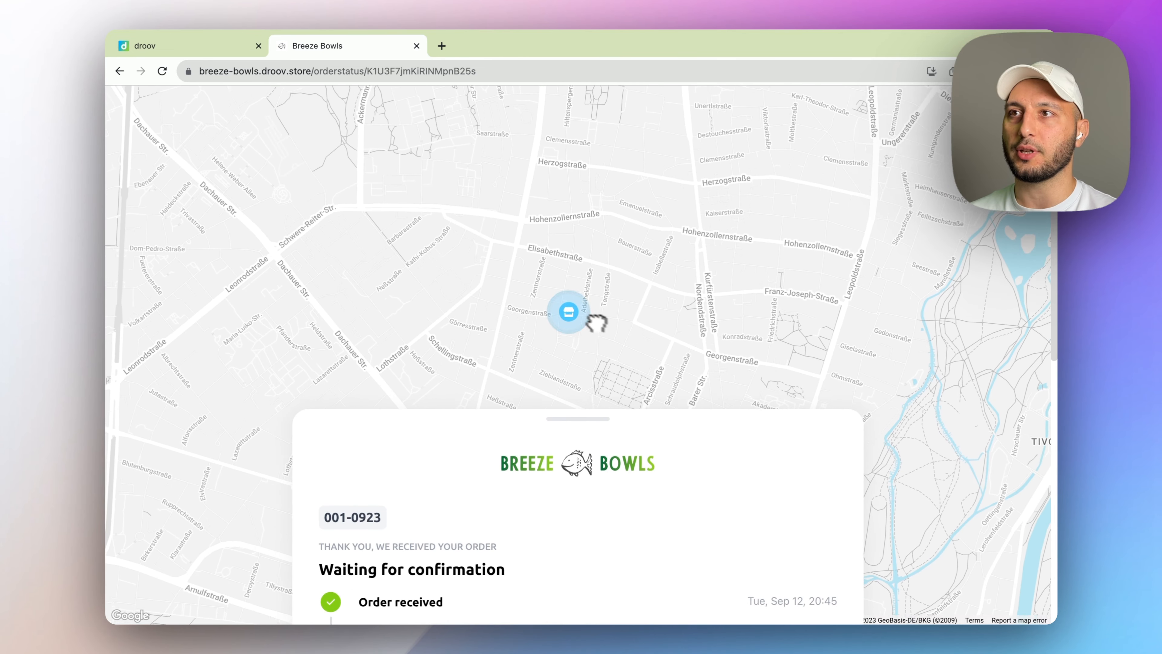
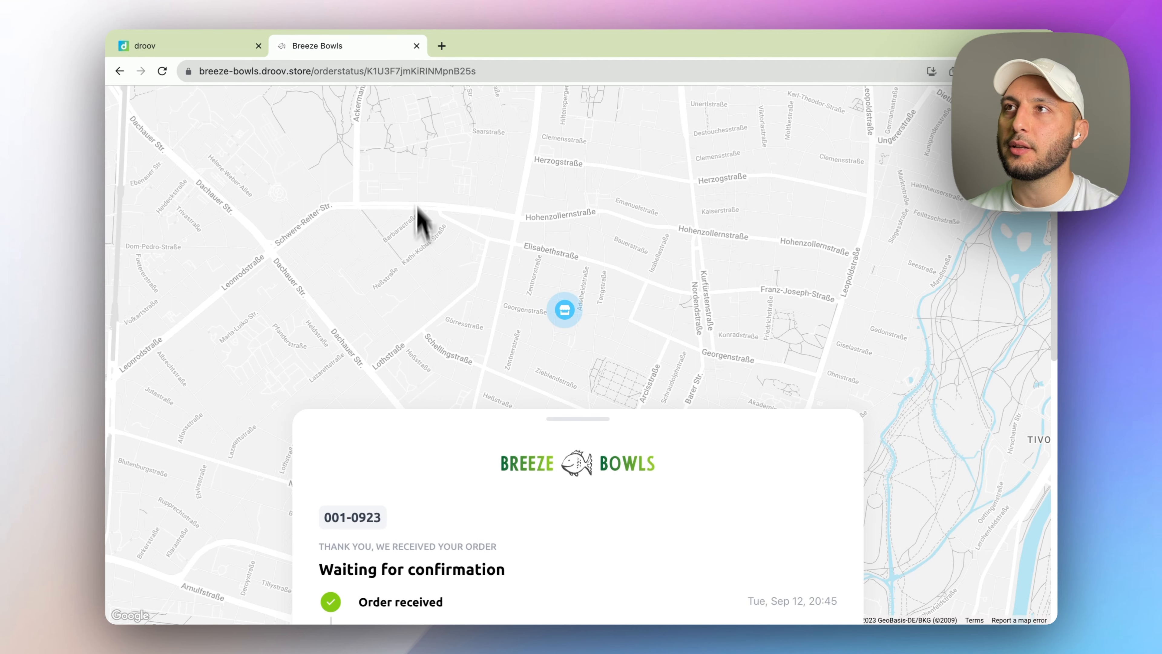
# - Open a new browser tab beside the droov and Breeze Bowls order-status tabs
pyautogui.click(441, 45)
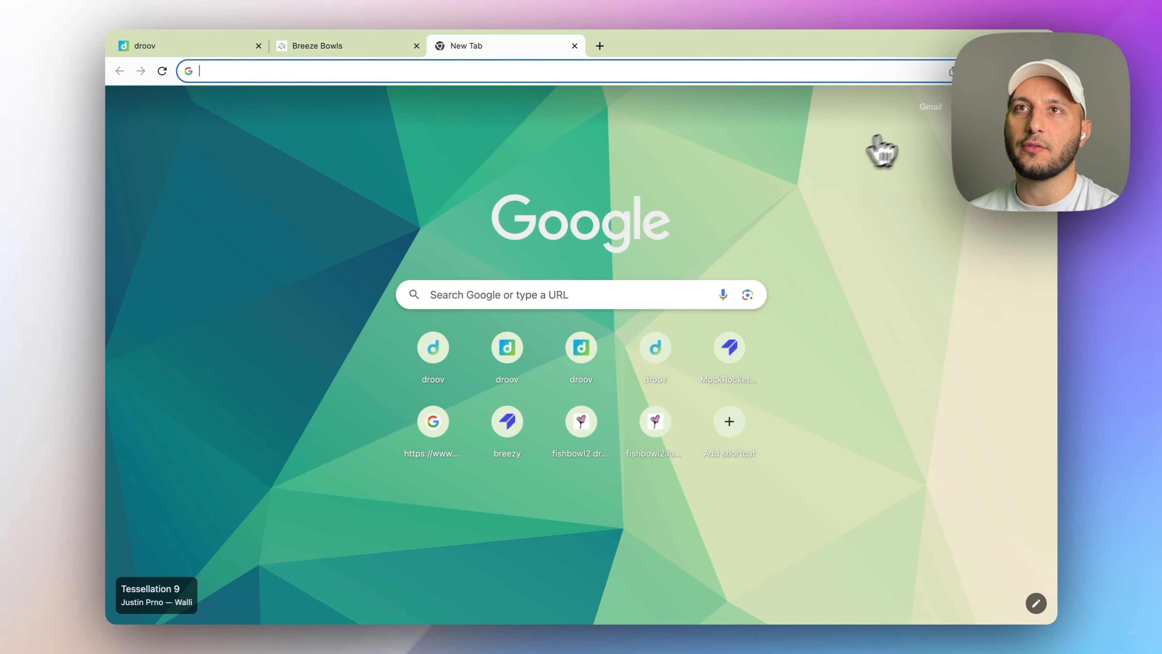
# - In Gmail, read the 'New order €32.13' email listing a Double Cheese Burger and EVENING SALAD
pyautogui.click(932, 110)
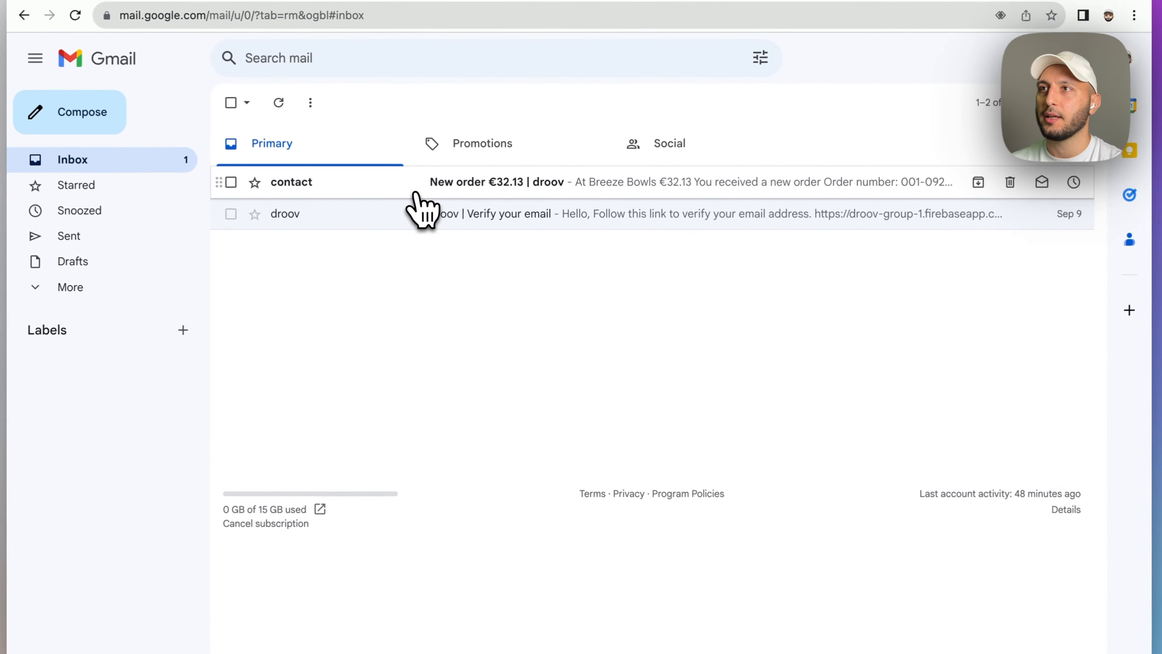
pyautogui.click(441, 210)
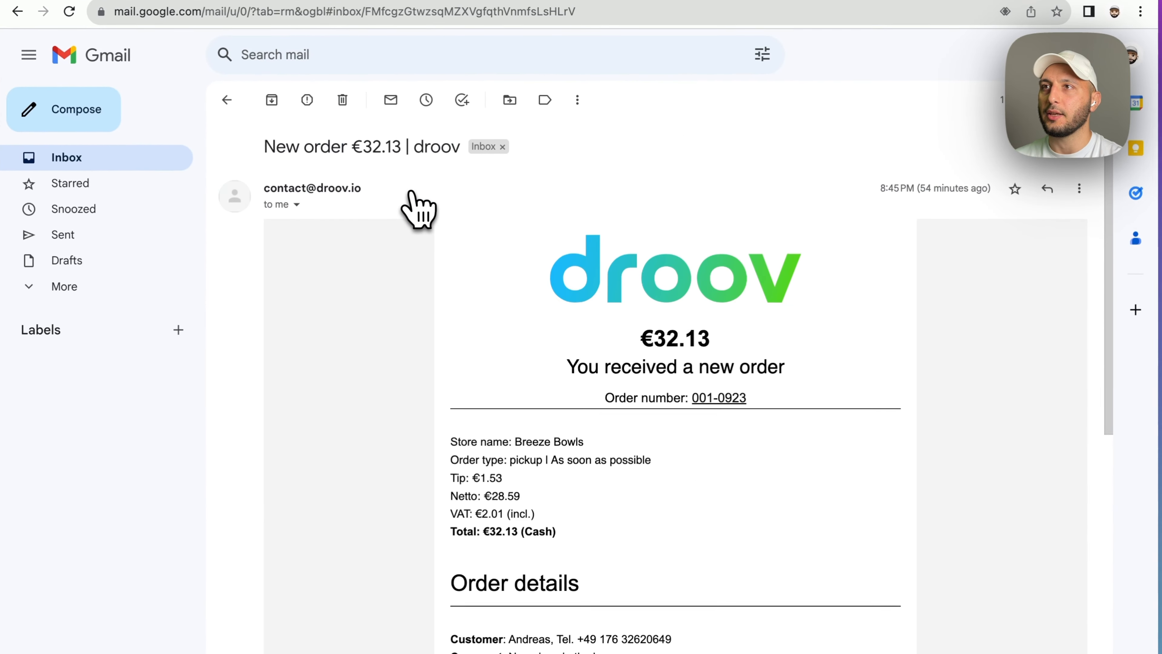
pyautogui.scroll(-3, 877, 483)
pyautogui.scroll(-2, 875, 484)
pyautogui.scroll(-2, 657, 489)
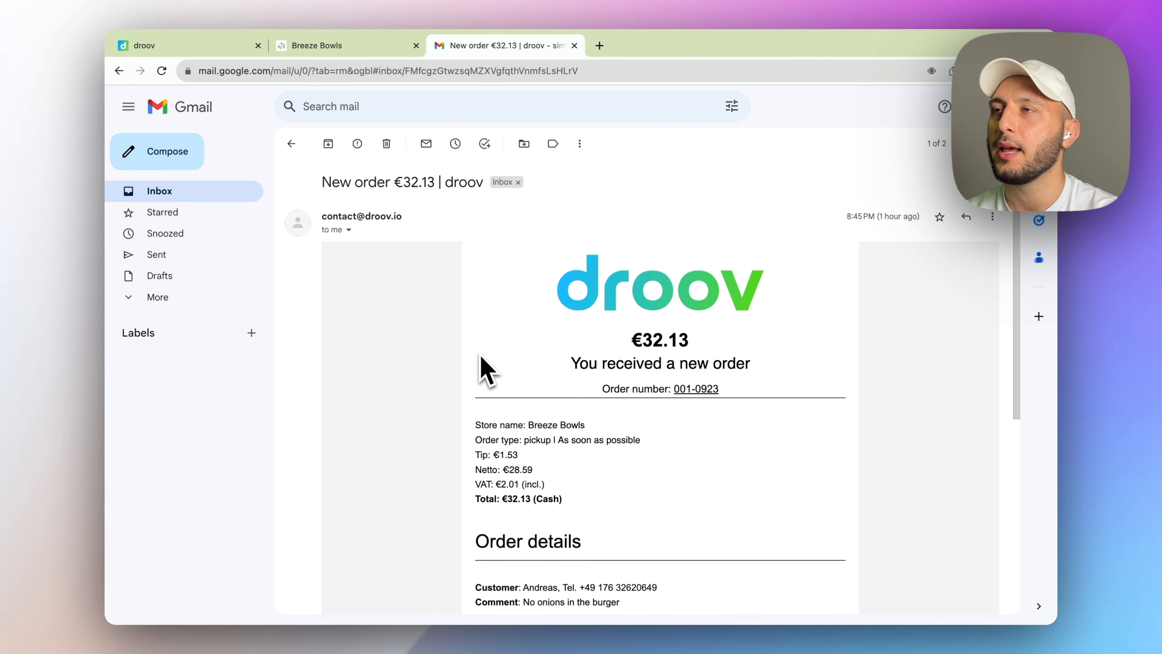
# - Accept new order 001-0923 in droov with a 10-minute preparation time
pyautogui.click(198, 50)
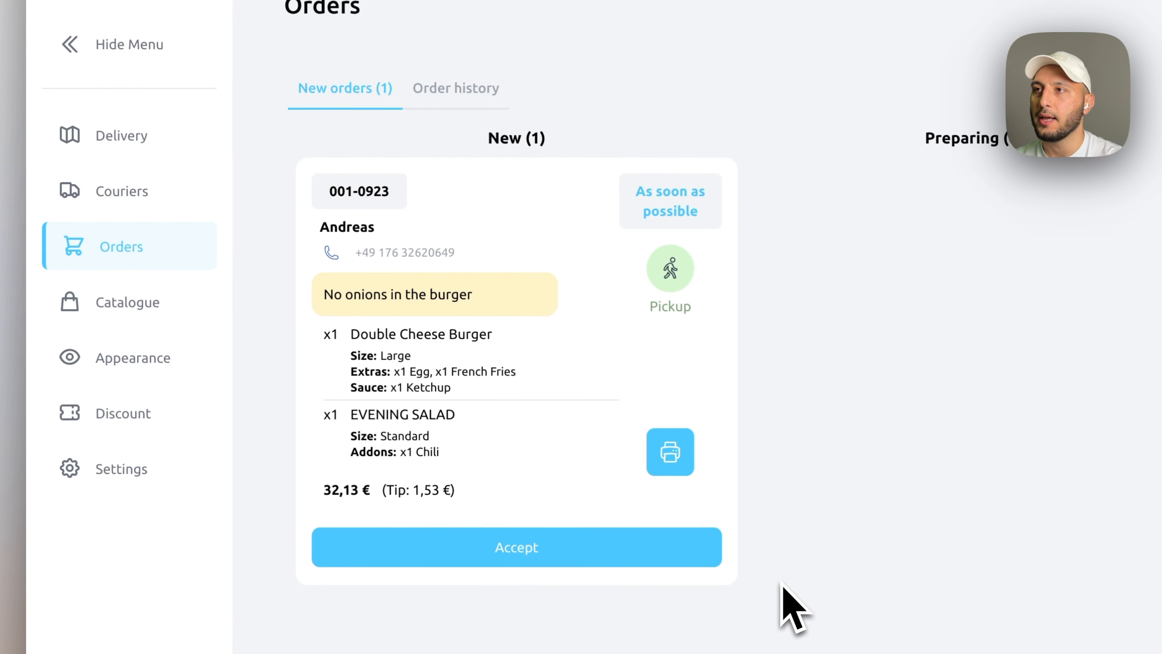
pyautogui.click(680, 554)
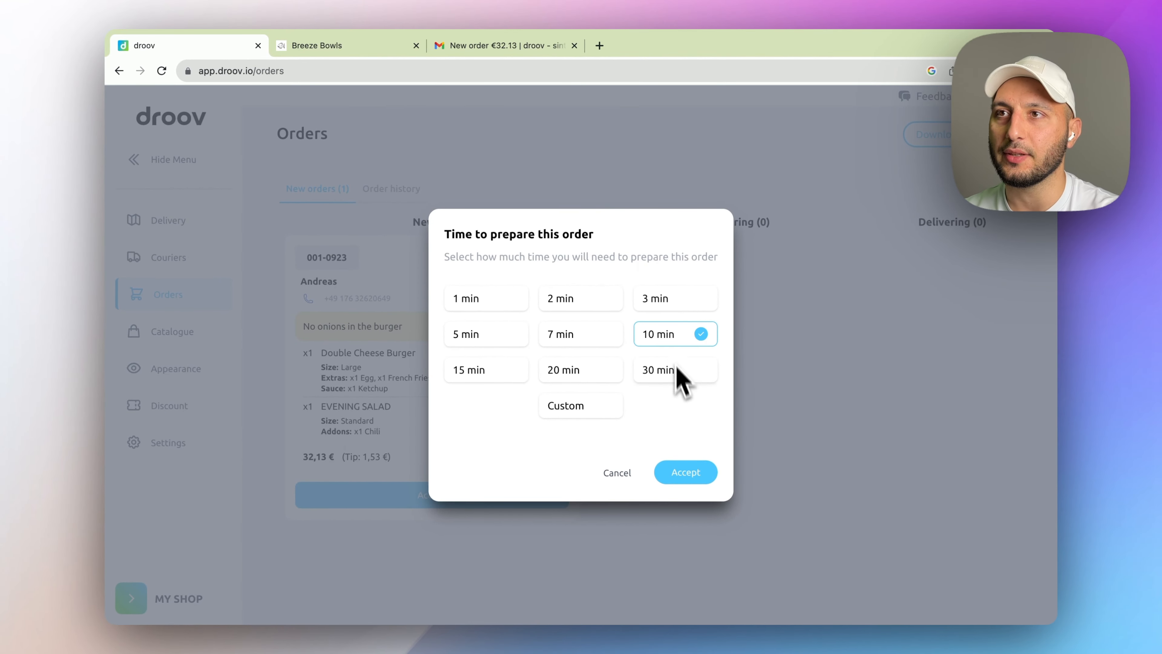
pyautogui.click(685, 476)
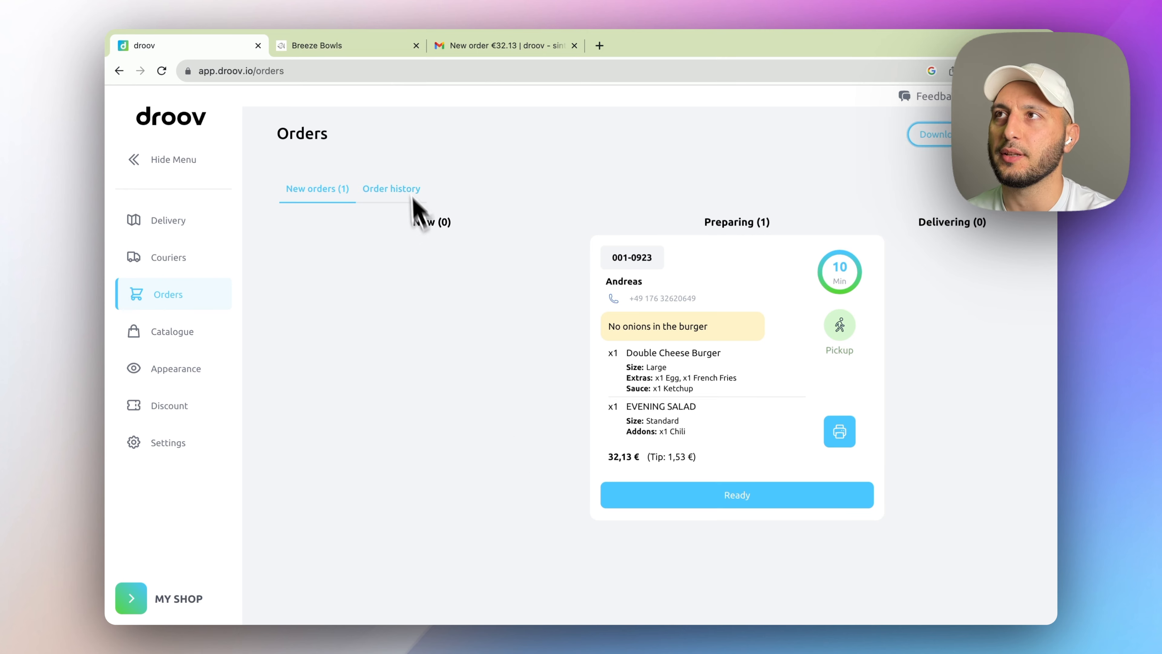
# - Mark order 001-0923 ready and confirm Breeze Bowls tracking shows it ready for pickup
pyautogui.click(349, 55)
pyautogui.scroll(-5, 726, 553)
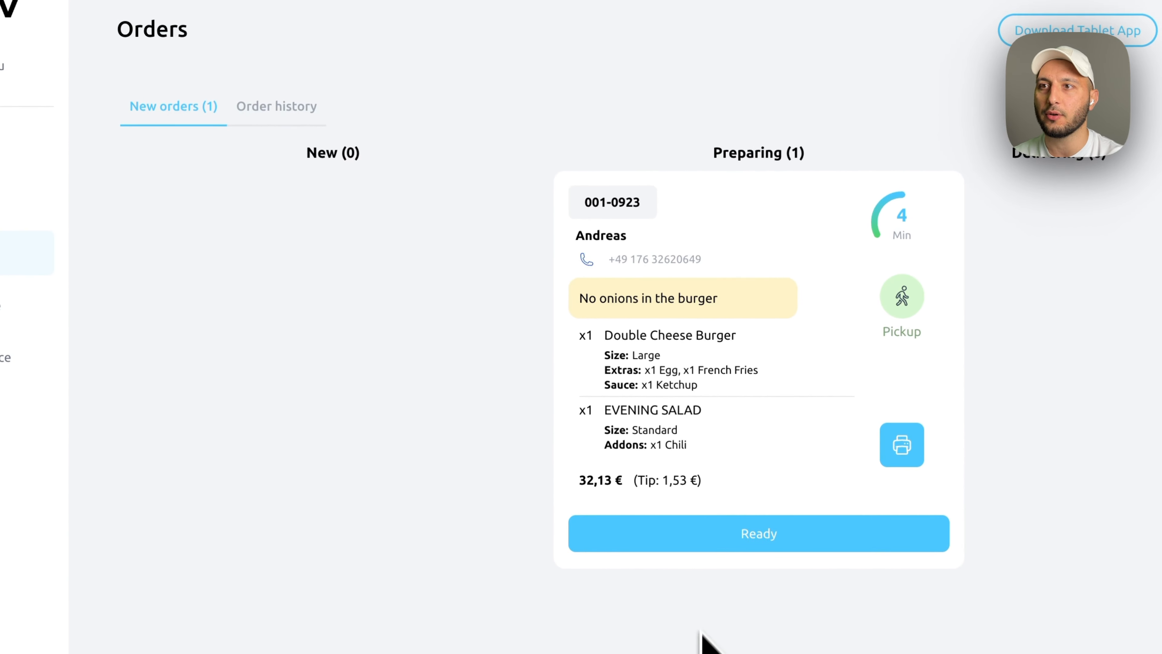
pyautogui.click(728, 545)
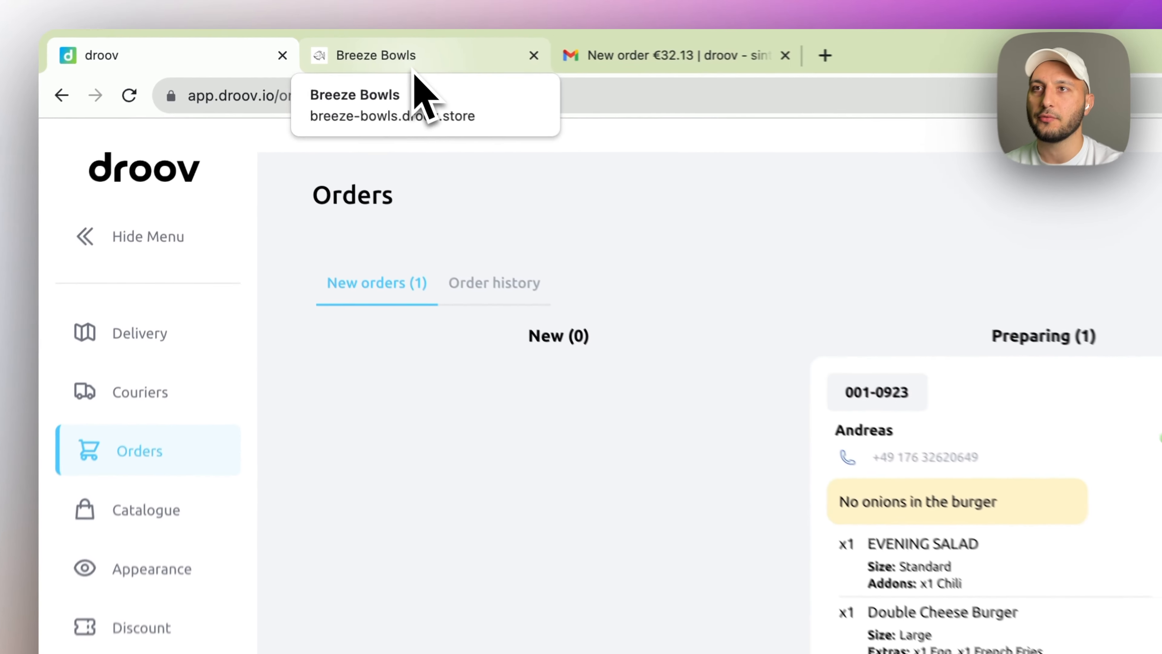
pyautogui.click(341, 54)
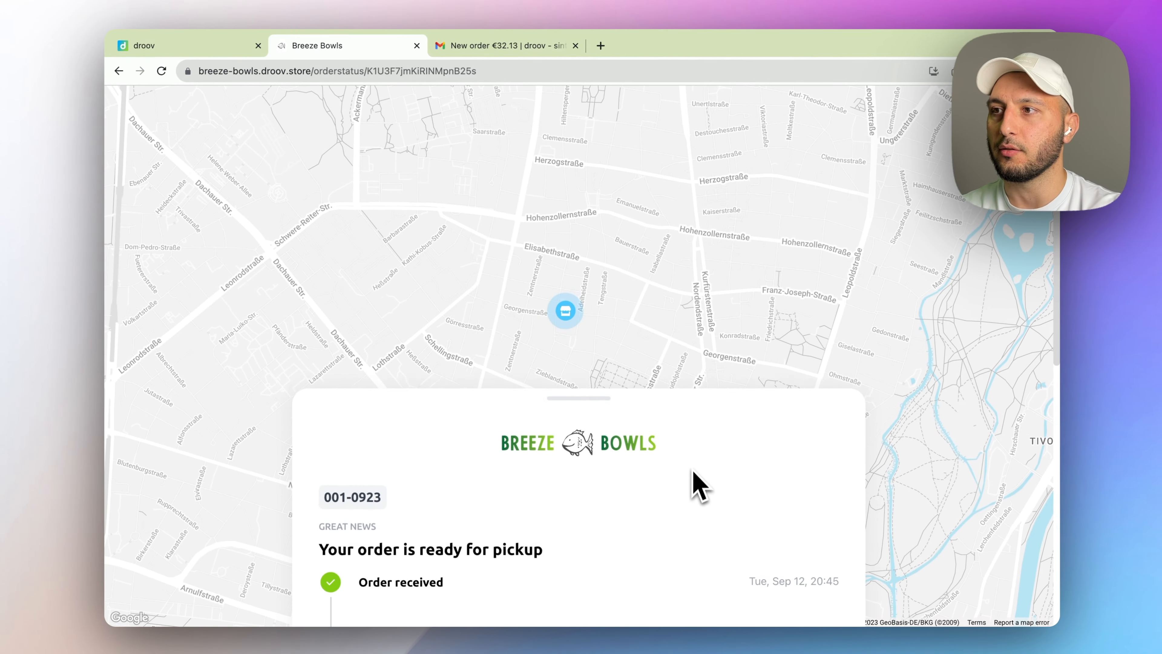
pyautogui.scroll(-10, 844, 613)
pyautogui.scroll(5, 691, 476)
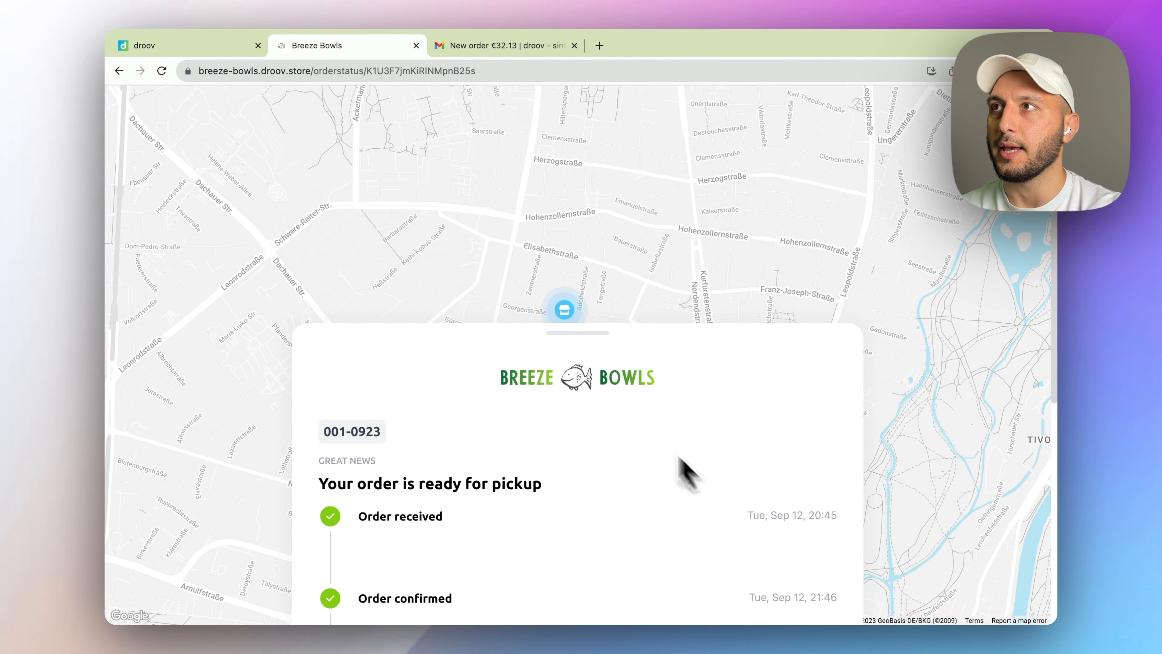
pyautogui.click(224, 45)
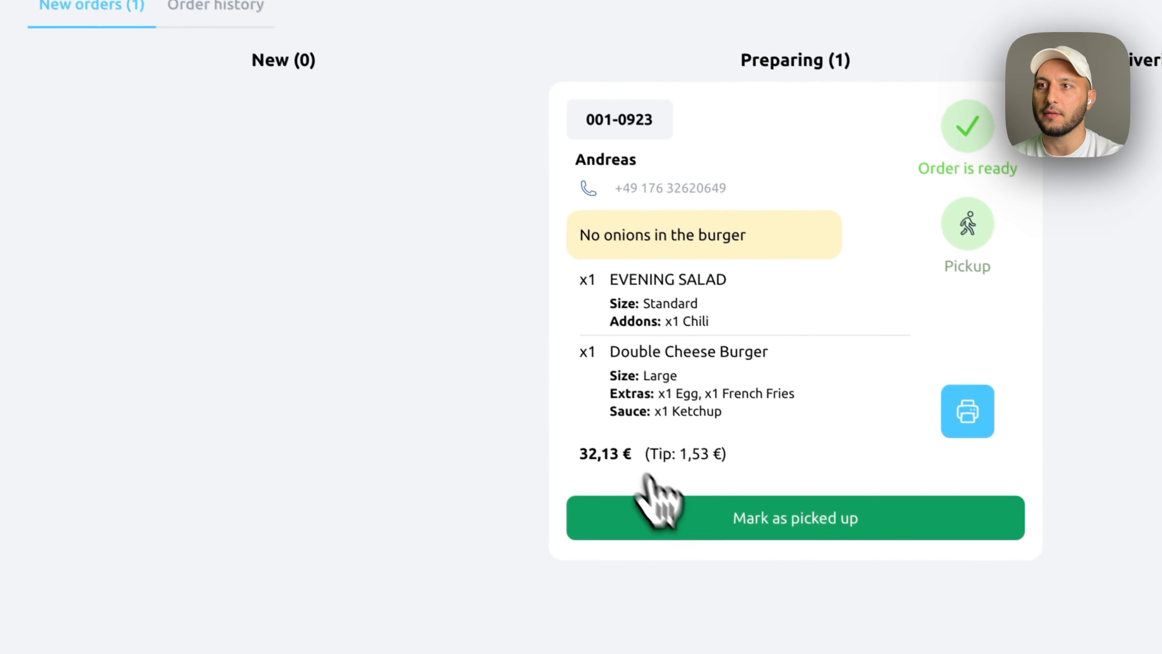
# - Mark order 001-0923 picked up, review it in Order history, then return to New orders
pyautogui.click(761, 515)
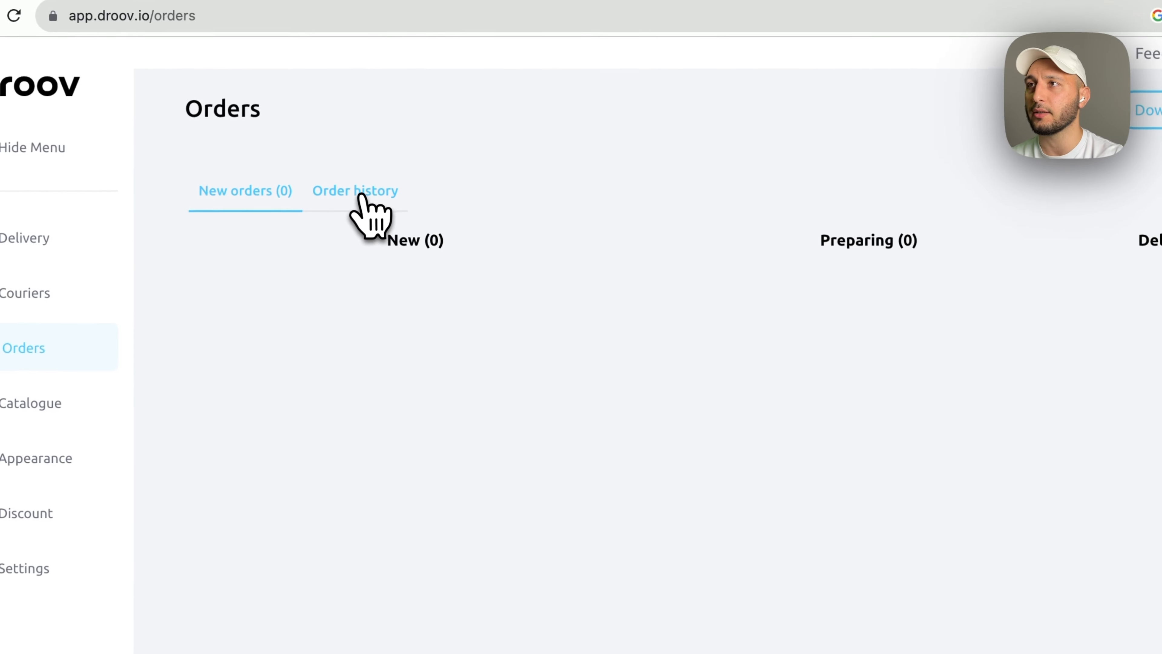
pyautogui.click(394, 191)
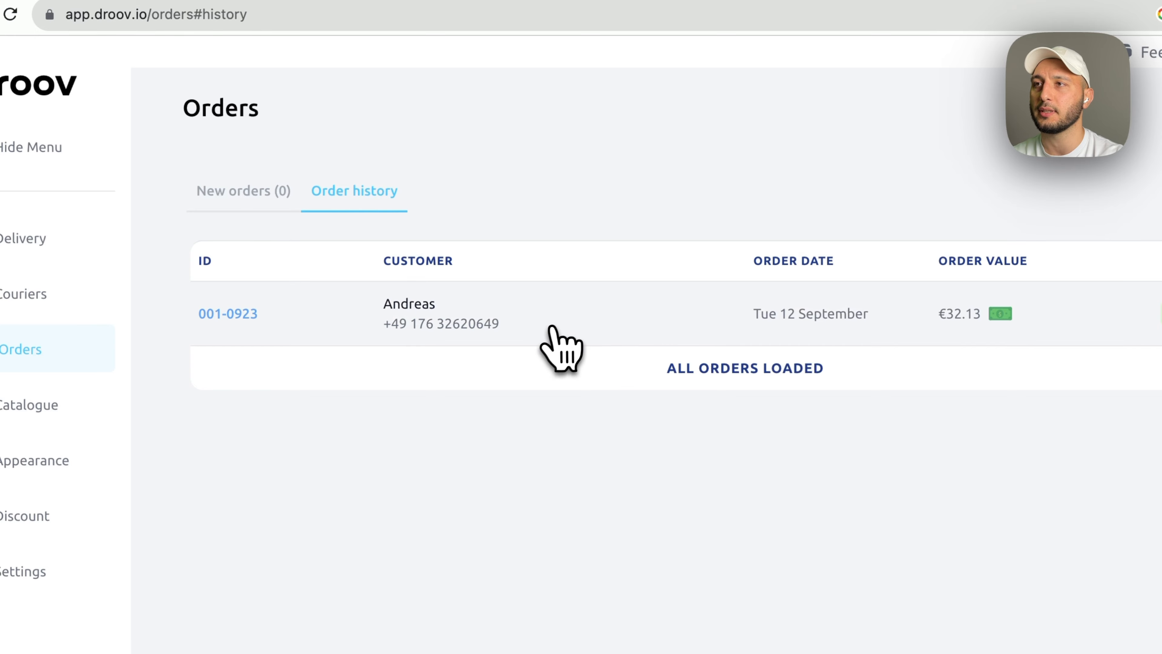
pyautogui.click(554, 336)
pyautogui.scroll(-5, 792, 458)
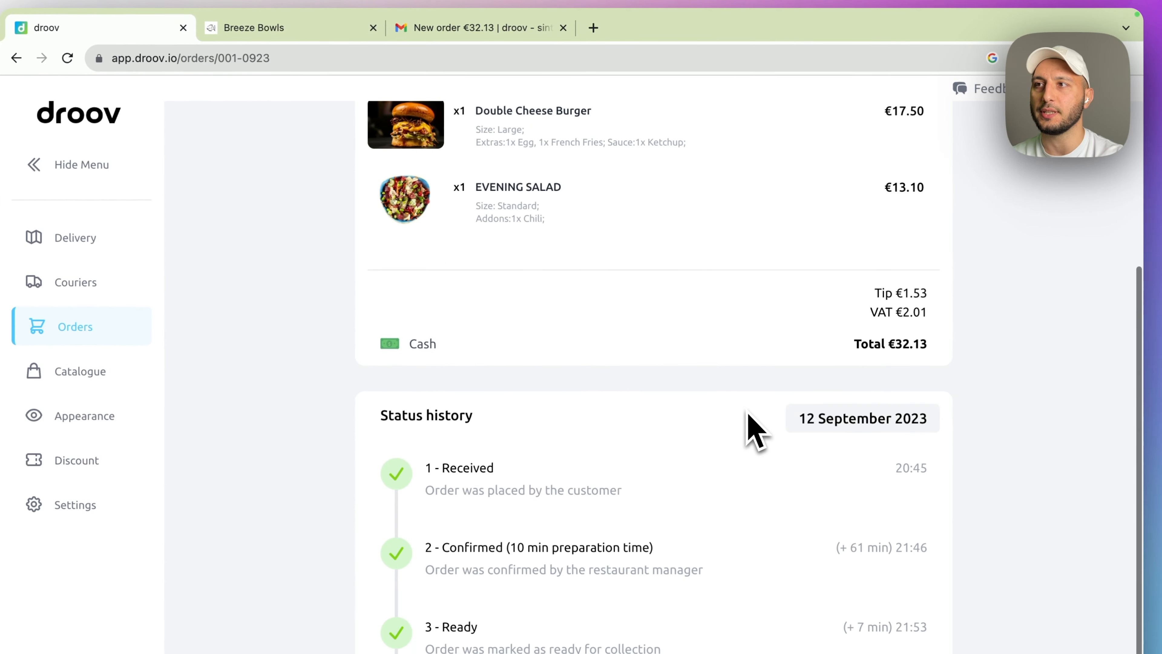
pyautogui.scroll(-2, 753, 428)
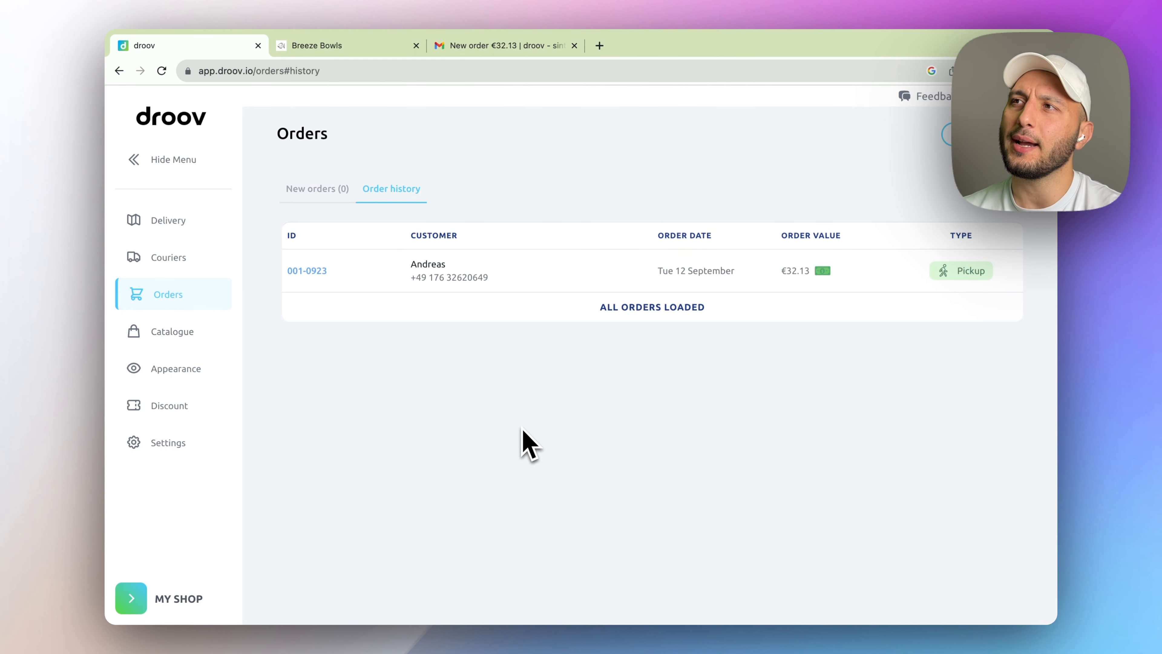
pyautogui.click(326, 192)
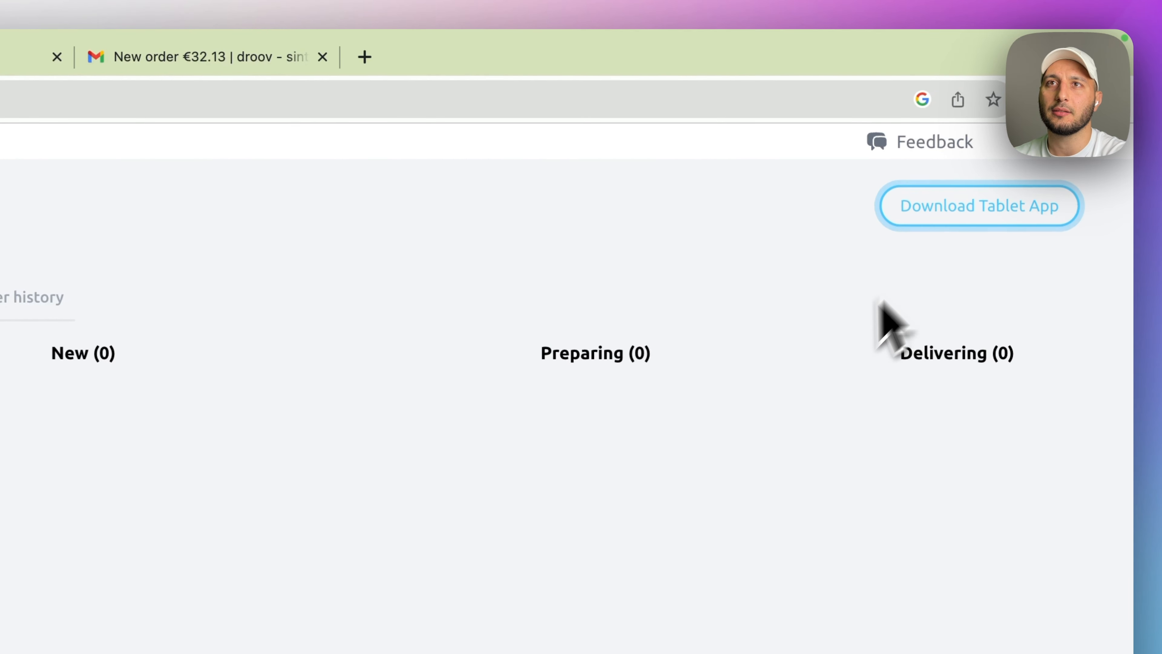
# - View the droov - Orders Taking App listing, declining the App Store, comparing iPhone and iPad screenshots
pyautogui.click(1034, 208)
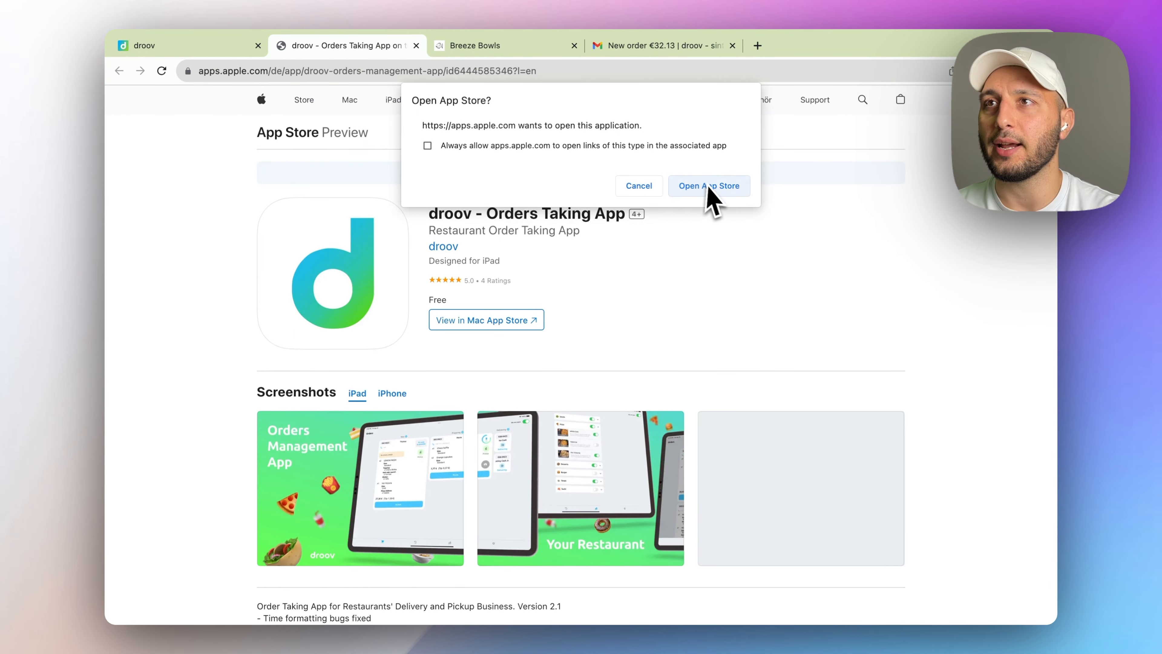
pyautogui.click(636, 188)
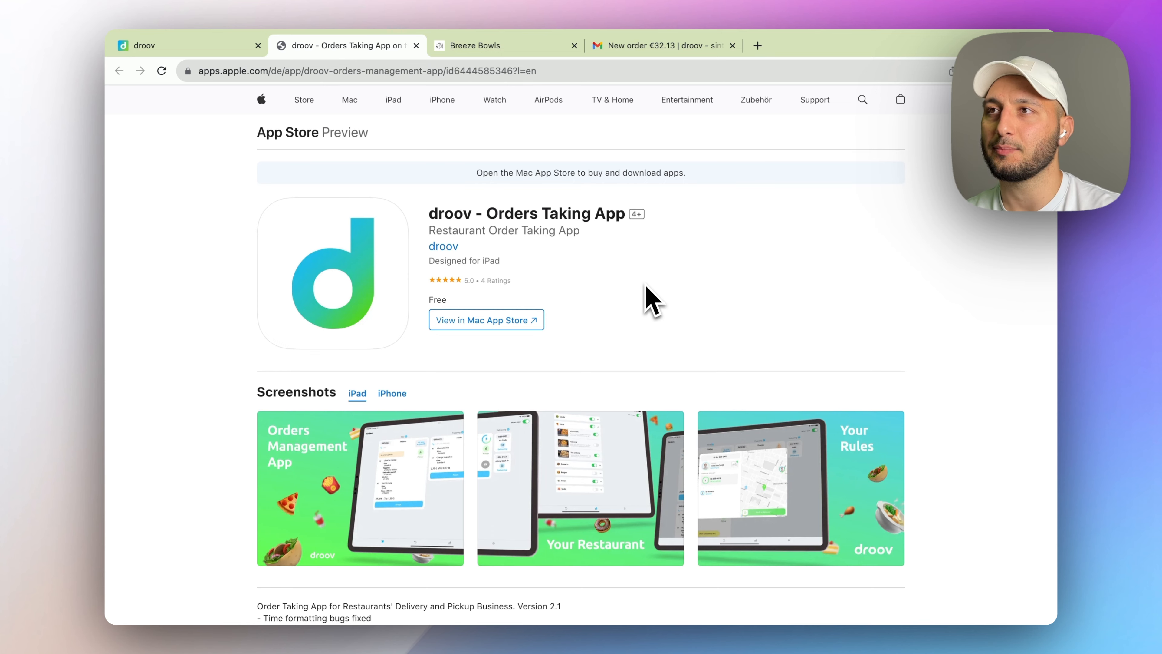
pyautogui.scroll(-3, 644, 293)
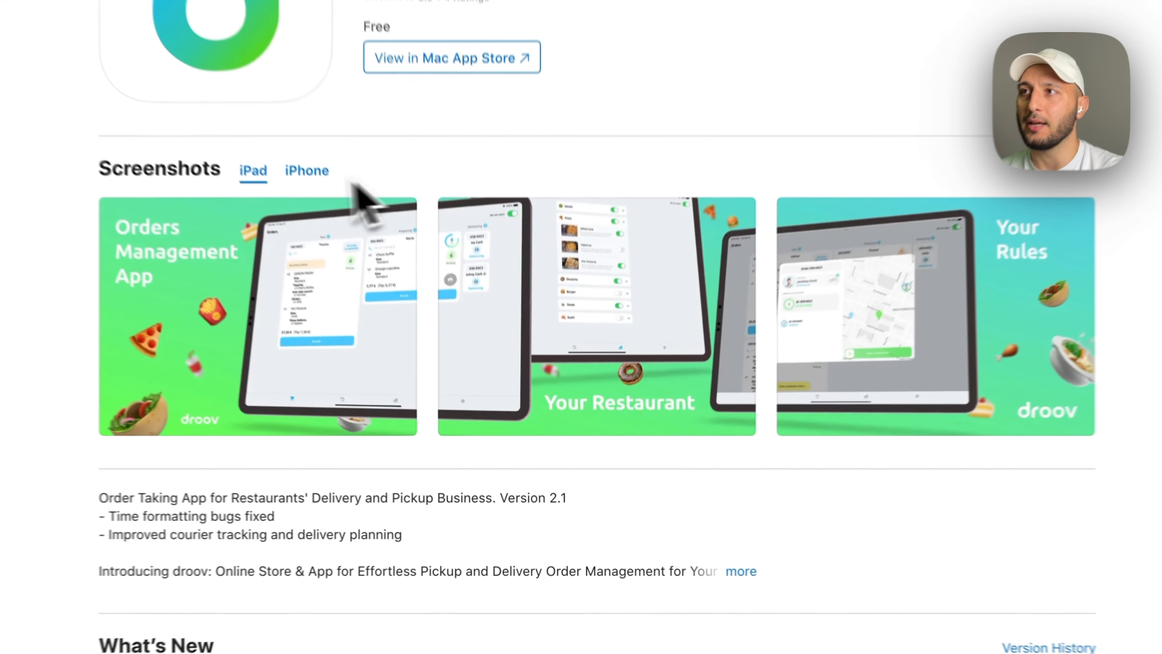
pyautogui.click(303, 174)
pyautogui.scroll(-3, 300, 209)
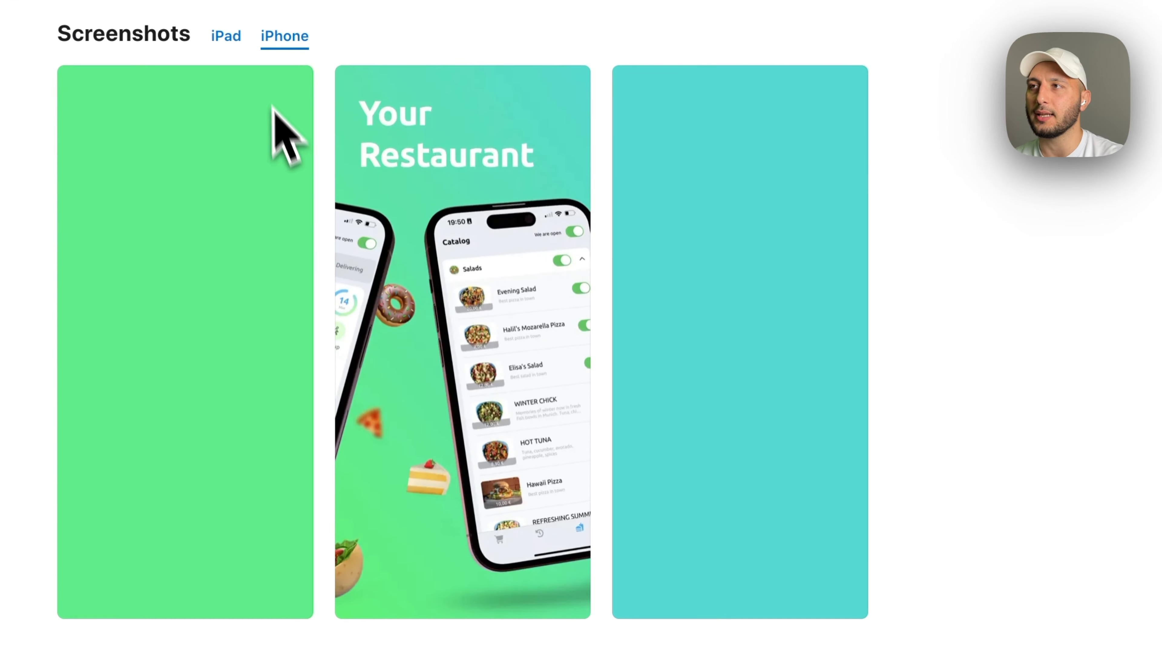
pyautogui.click(222, 37)
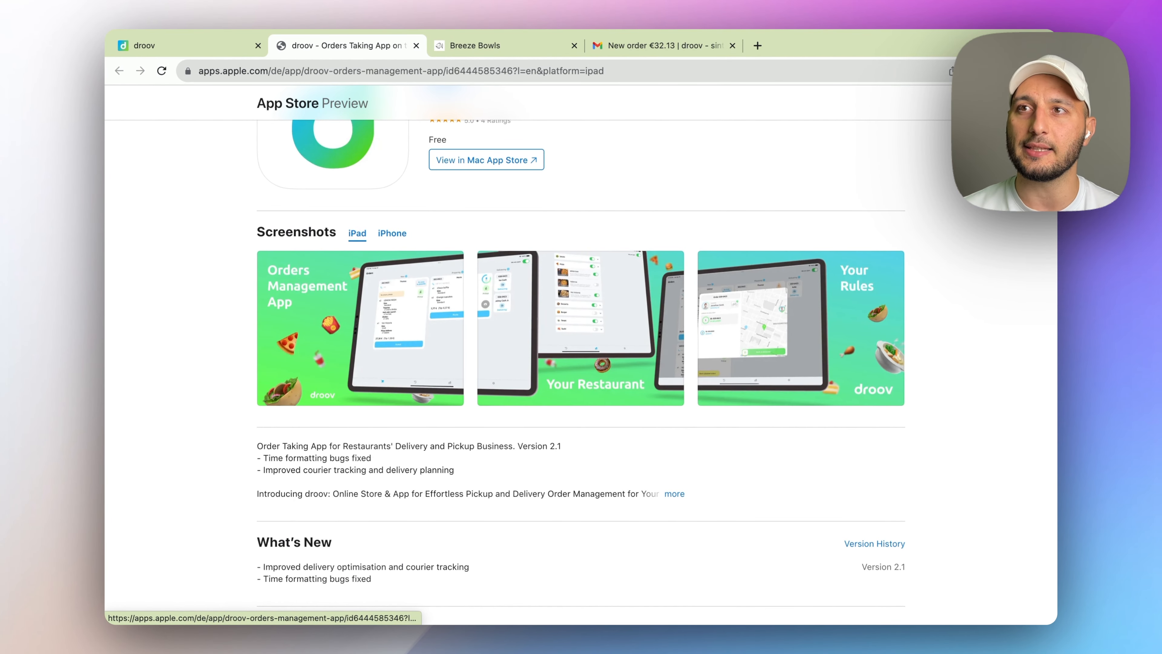
pyautogui.scroll(5, 521, 207)
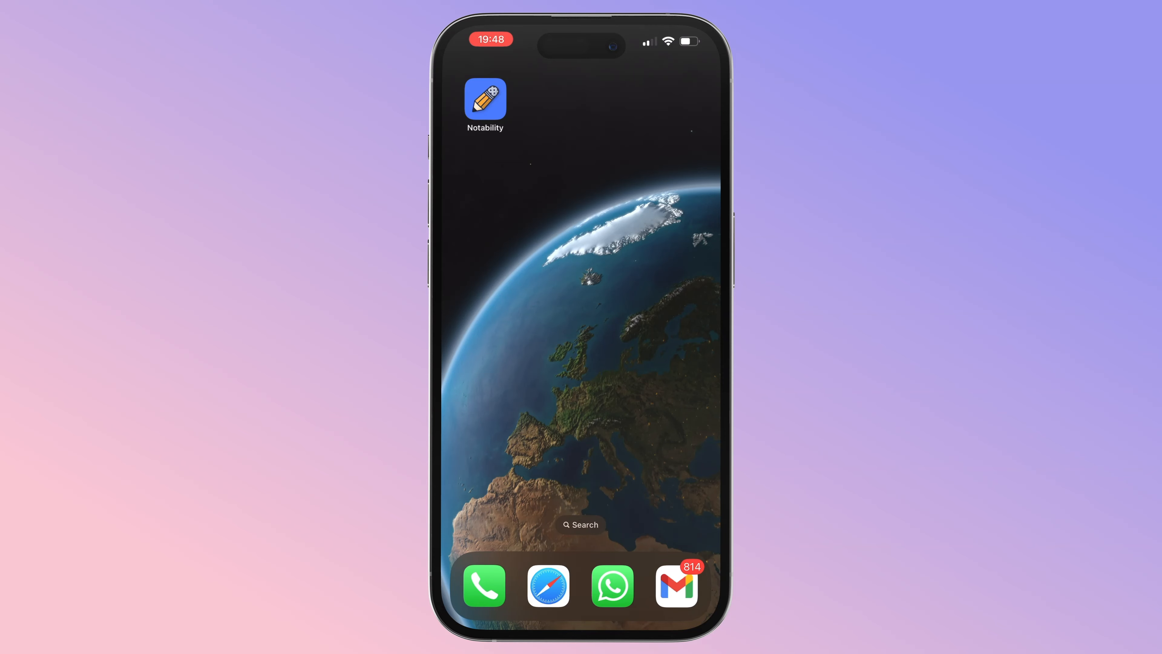
# - Launch the App Store on the iPhone via Spotlight and focus its search field
pyautogui.click(580, 524)
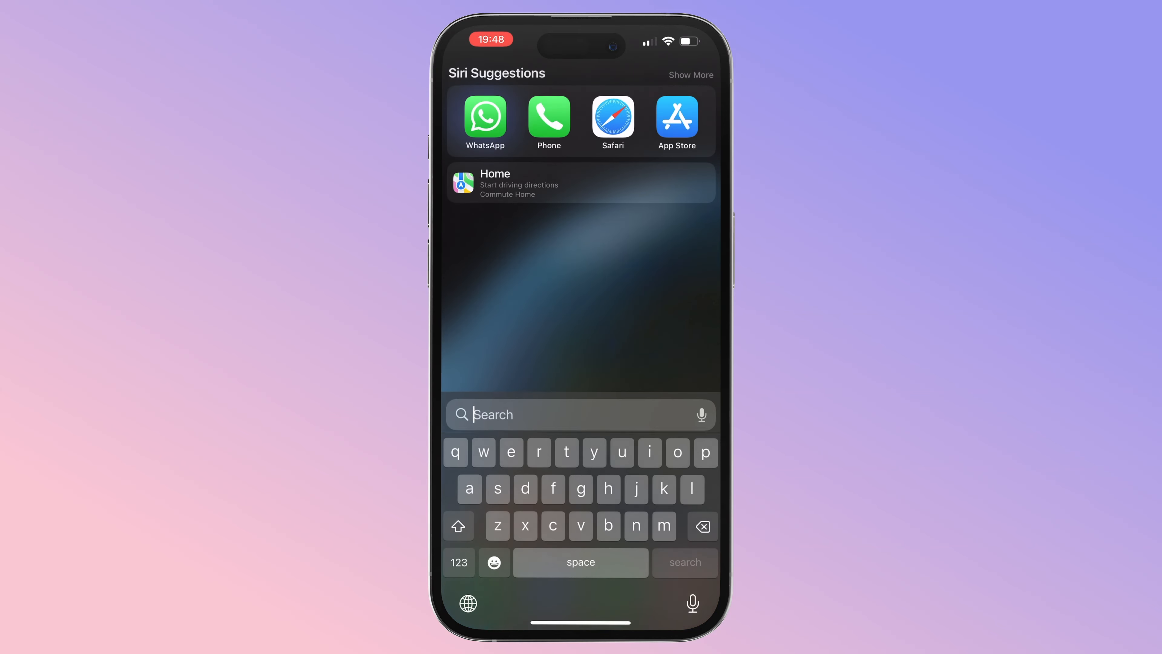
pyautogui.click(677, 116)
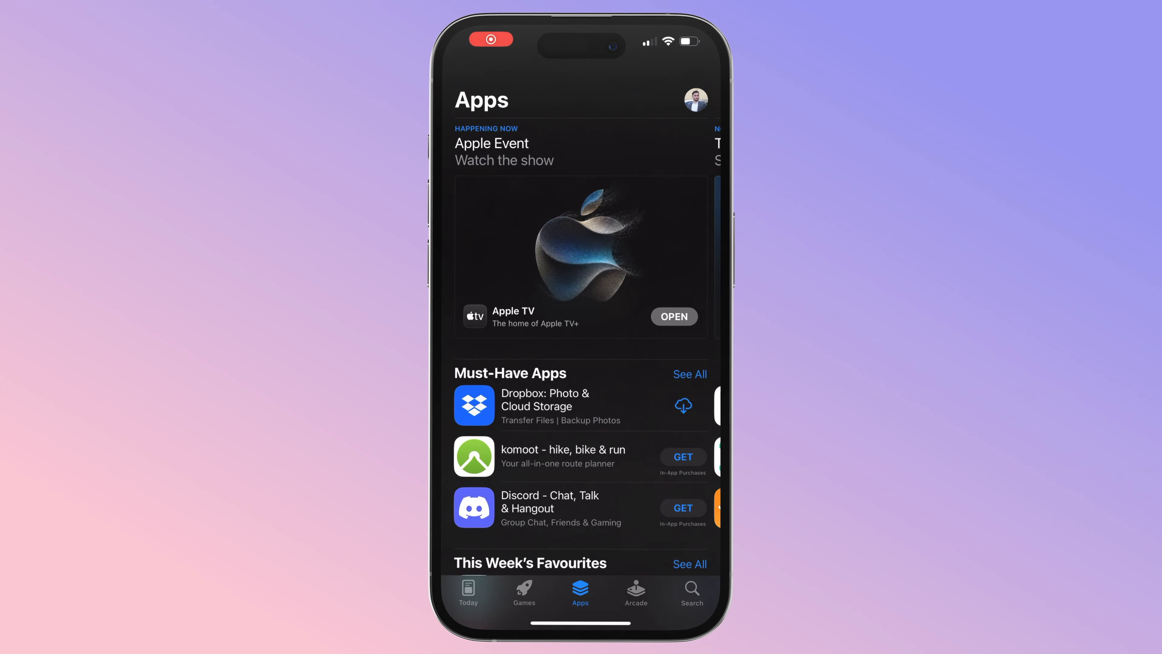
pyautogui.click(692, 593)
pyautogui.click(581, 130)
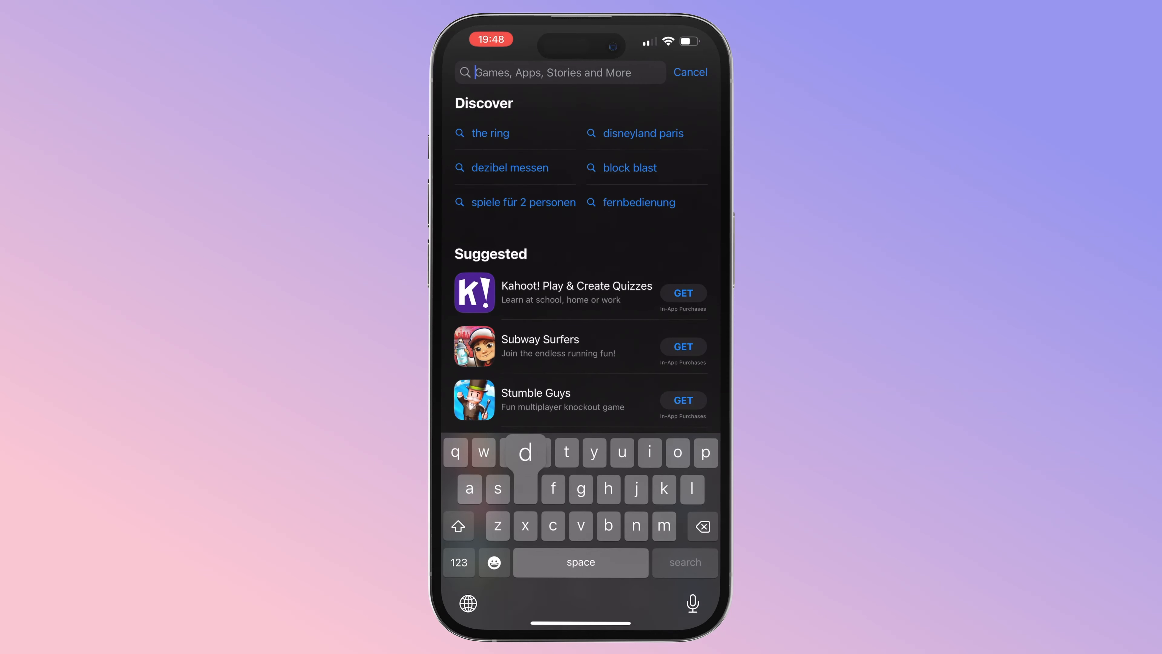
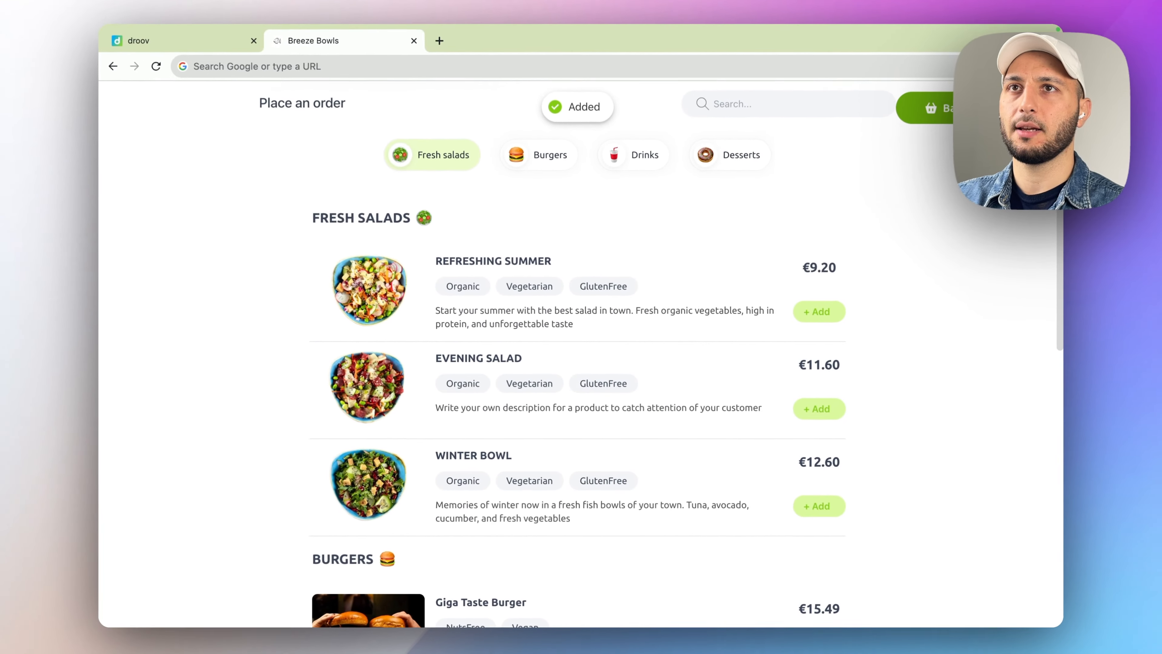
# - Proceed from the basket to checkout, keeping the Breeze Bowls pick-up address
pyautogui.click(874, 300)
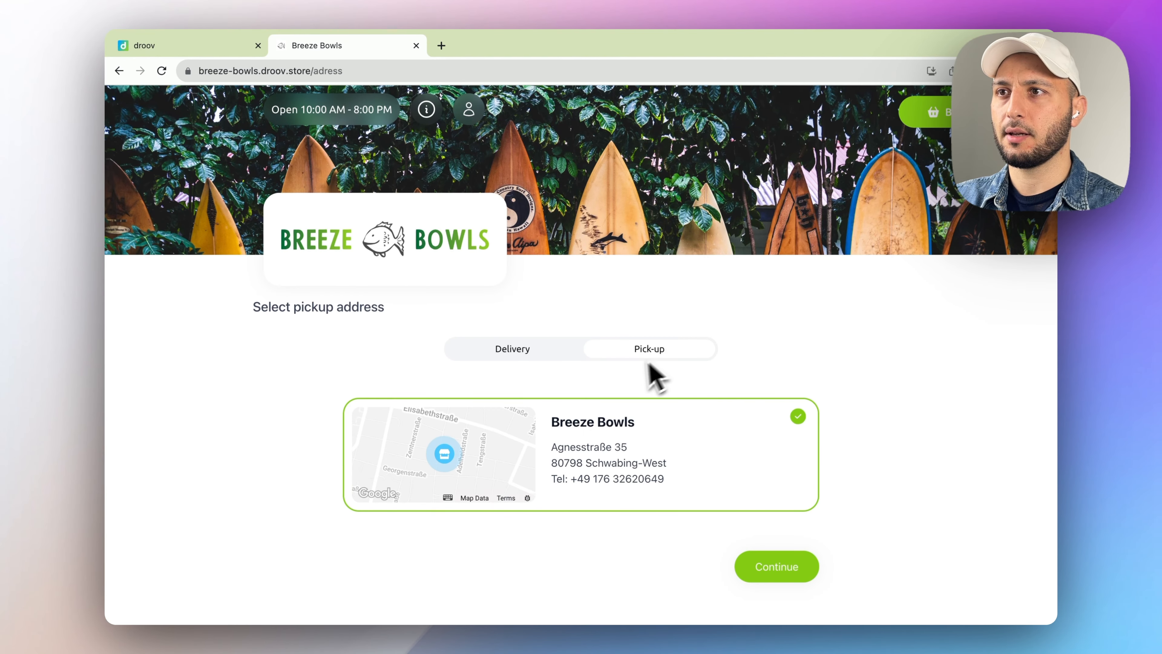
pyautogui.click(695, 440)
pyautogui.click(700, 453)
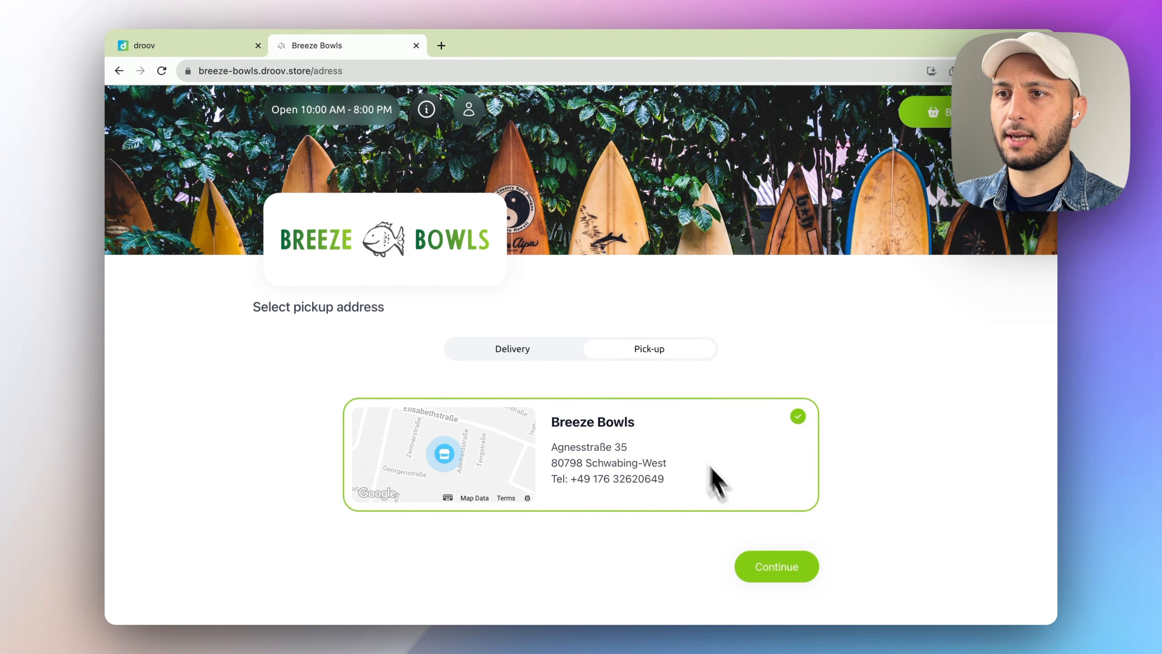
pyautogui.click(778, 568)
pyautogui.scroll(-4, 553, 435)
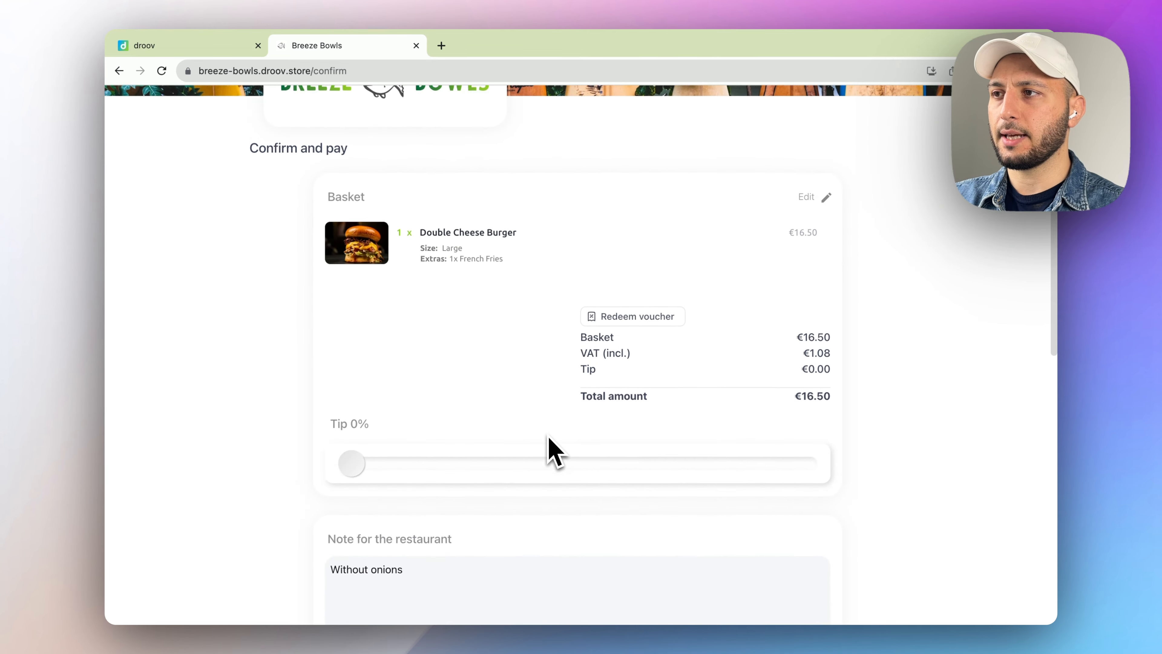
# - Set a 9% tip and enter the customer's name and phone number
pyautogui.click(390, 435)
pyautogui.scroll(-3, 394, 442)
pyautogui.scroll(-6, 393, 453)
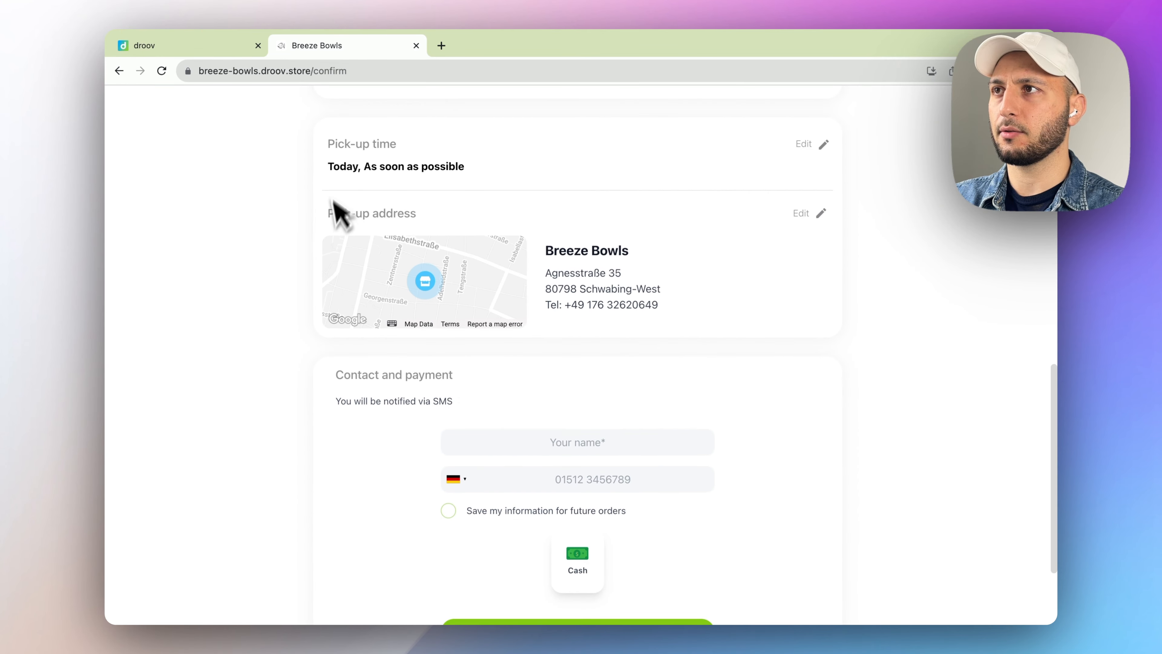
pyautogui.scroll(-3, 496, 228)
pyautogui.click(570, 307)
pyautogui.write('Niklas')
pyautogui.press('Tab')
pyautogui.press('Tab')
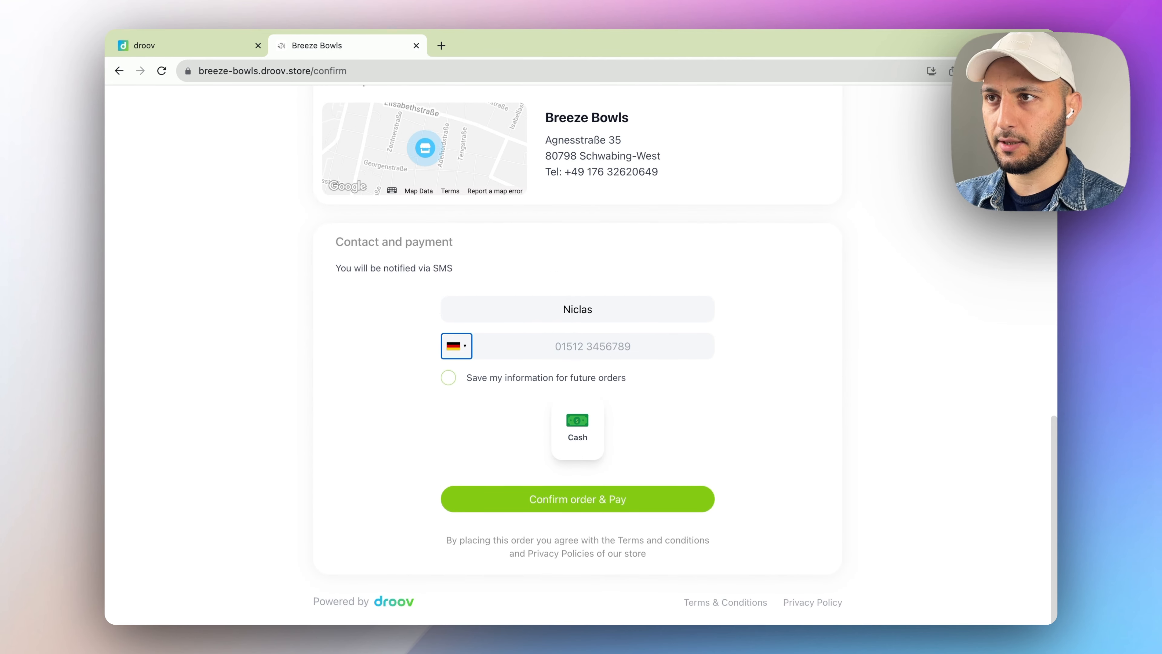
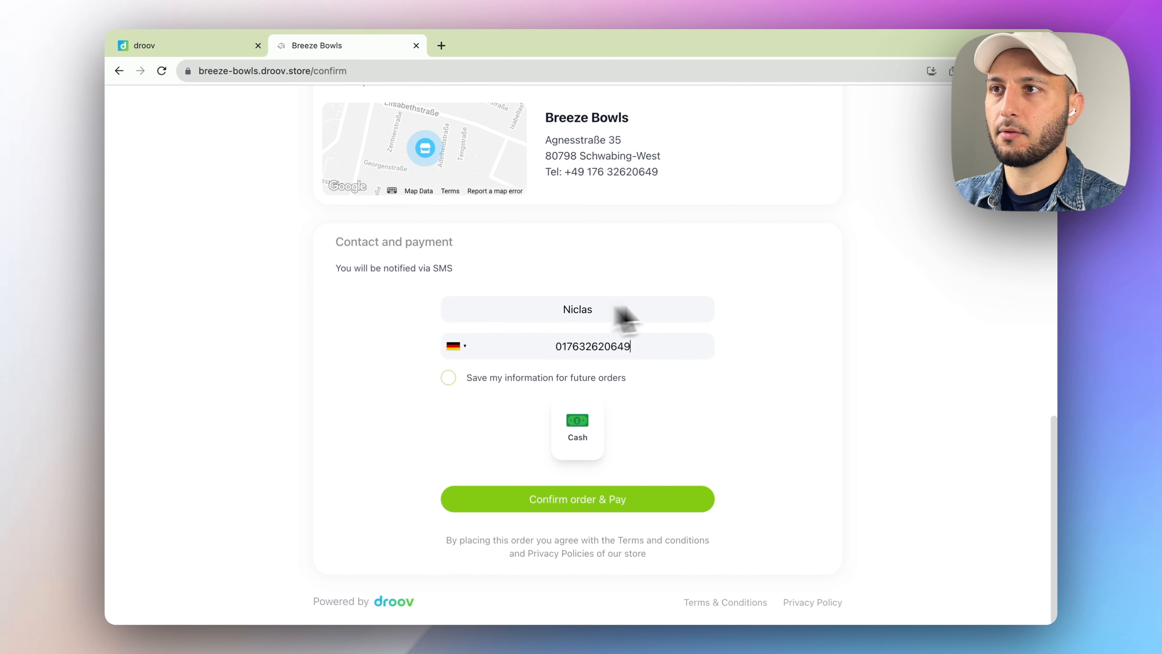
# - Choose cash as the payment method, confirm the order and pay
pyautogui.click(600, 438)
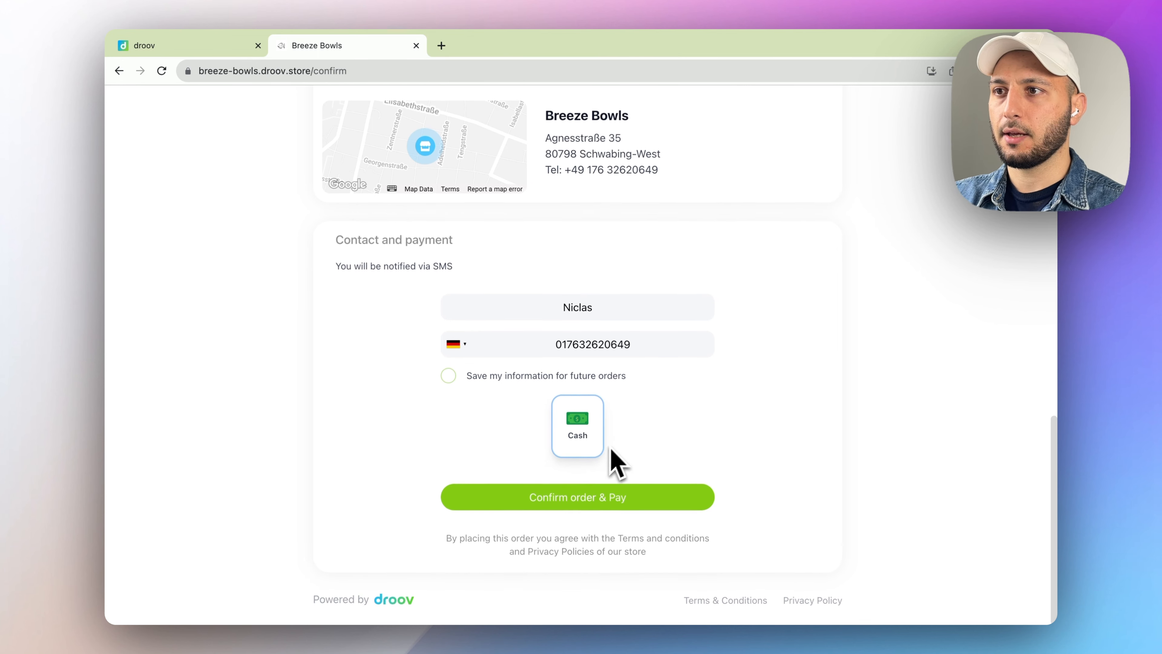
pyautogui.click(572, 499)
pyautogui.click(618, 467)
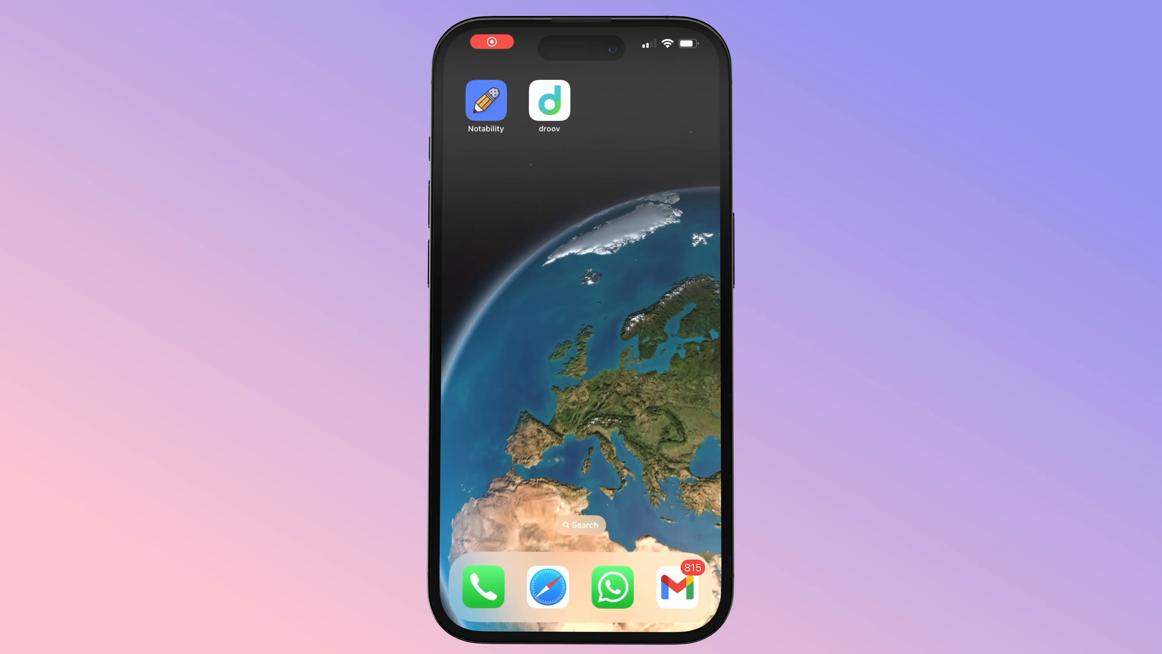
# - In droov on the iPhone, accept the Double Cheese Burger order with 10 min preparation and view Preparing
pyautogui.click(549, 101)
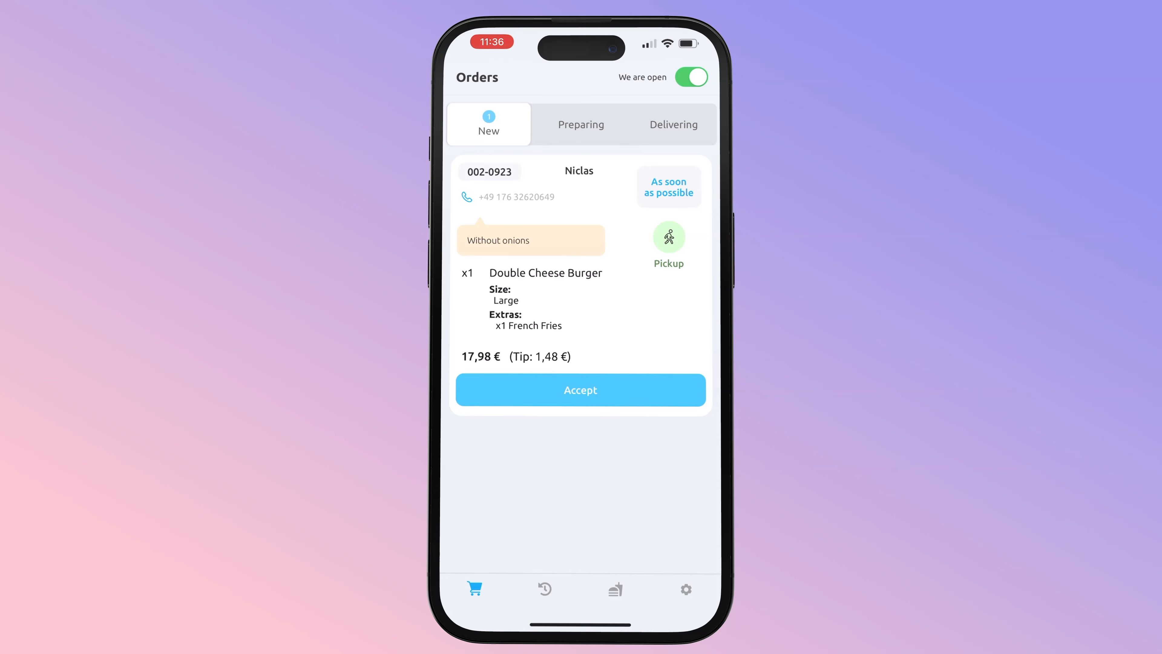
pyautogui.click(581, 390)
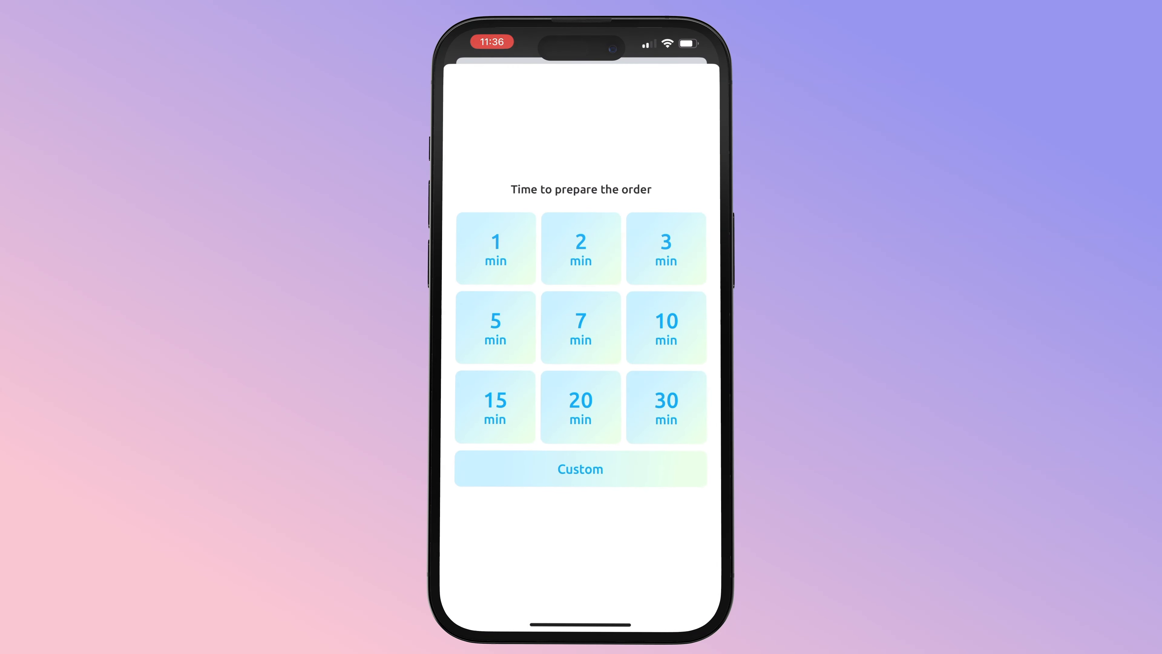
pyautogui.click(666, 328)
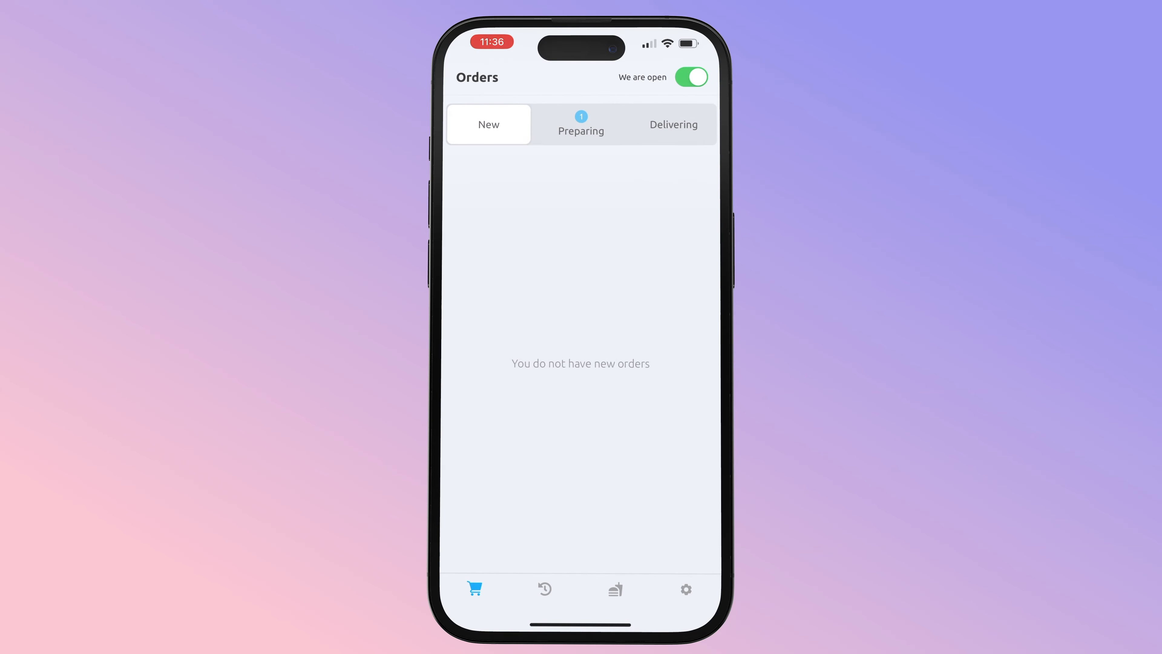
pyautogui.moveTo(668, 366); pyautogui.dragTo(467, 366)
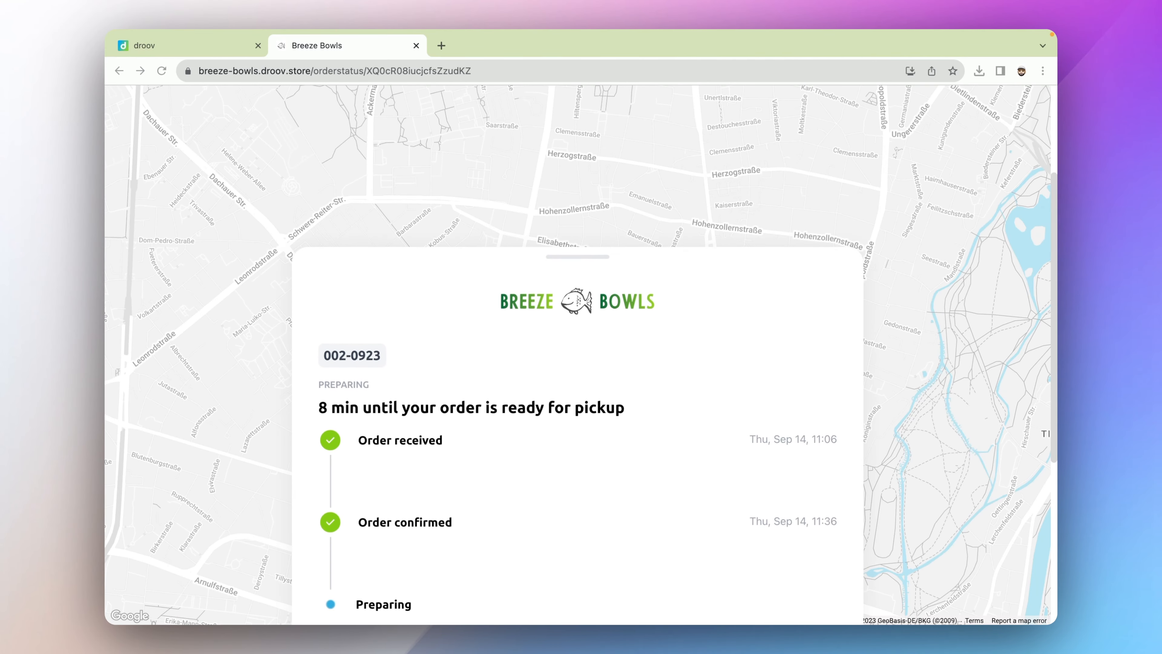
# - Mark the preparing Double Cheese Burger order as Ready in the phone app
pyautogui.scroll(-2, 578, 412)
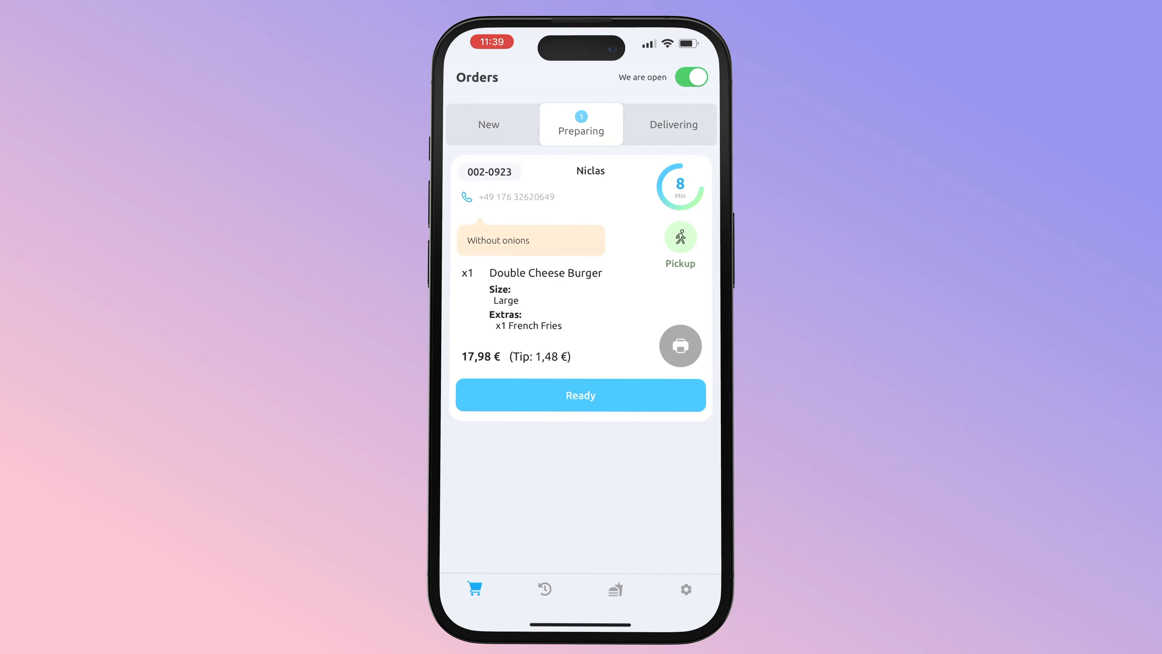
pyautogui.click(580, 395)
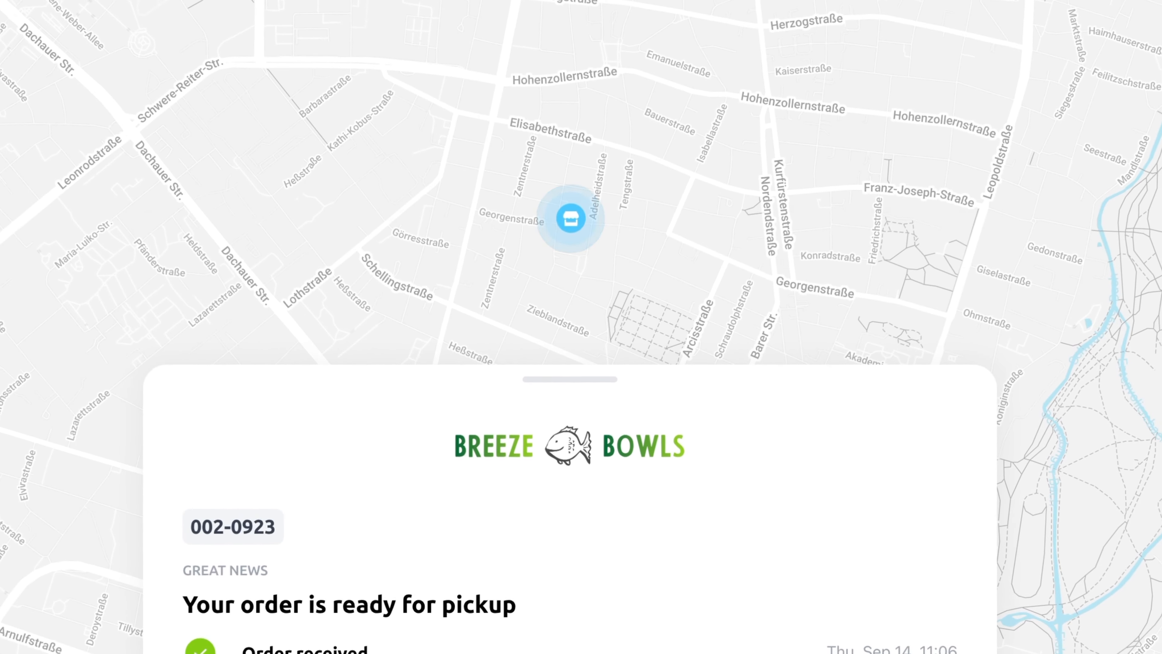
pyautogui.scroll(-10, 578, 504)
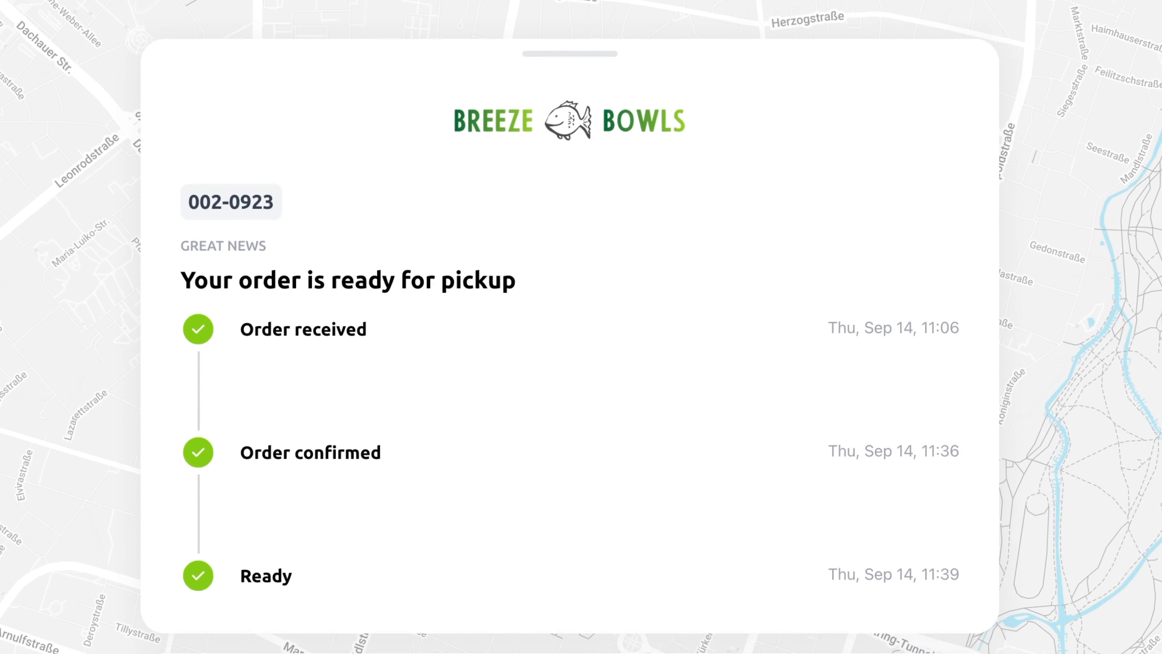
pyautogui.scroll(10, 569, 327)
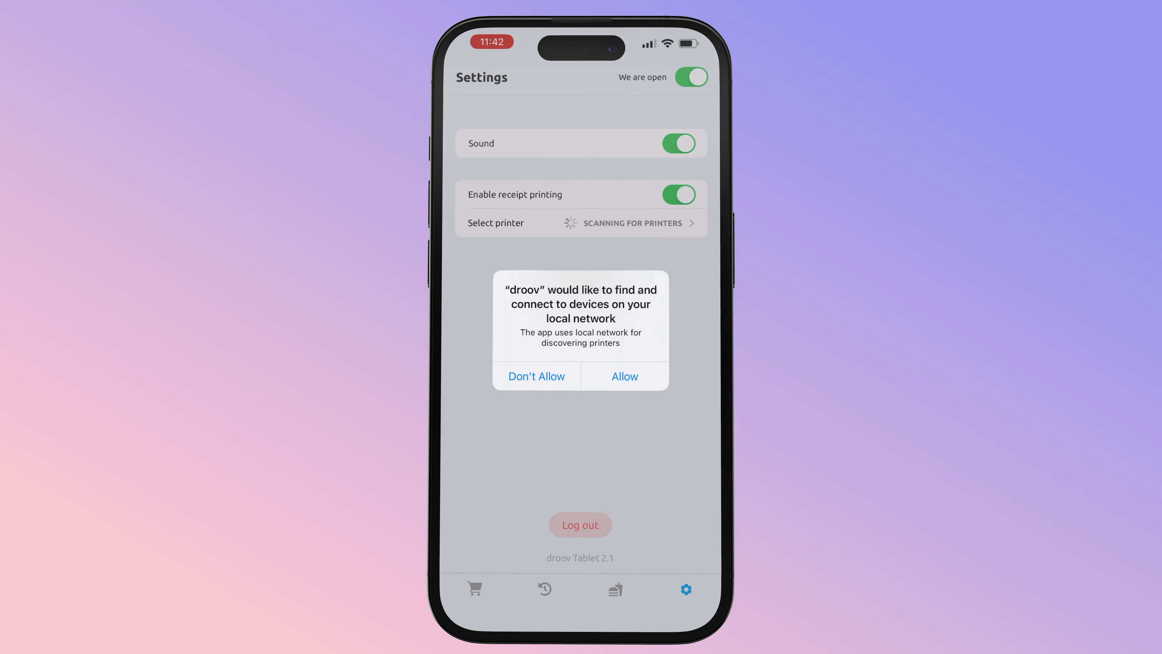
# - Allow local network access, open the printer list, then view droov.io's Orders Taking App page
pyautogui.click(625, 376)
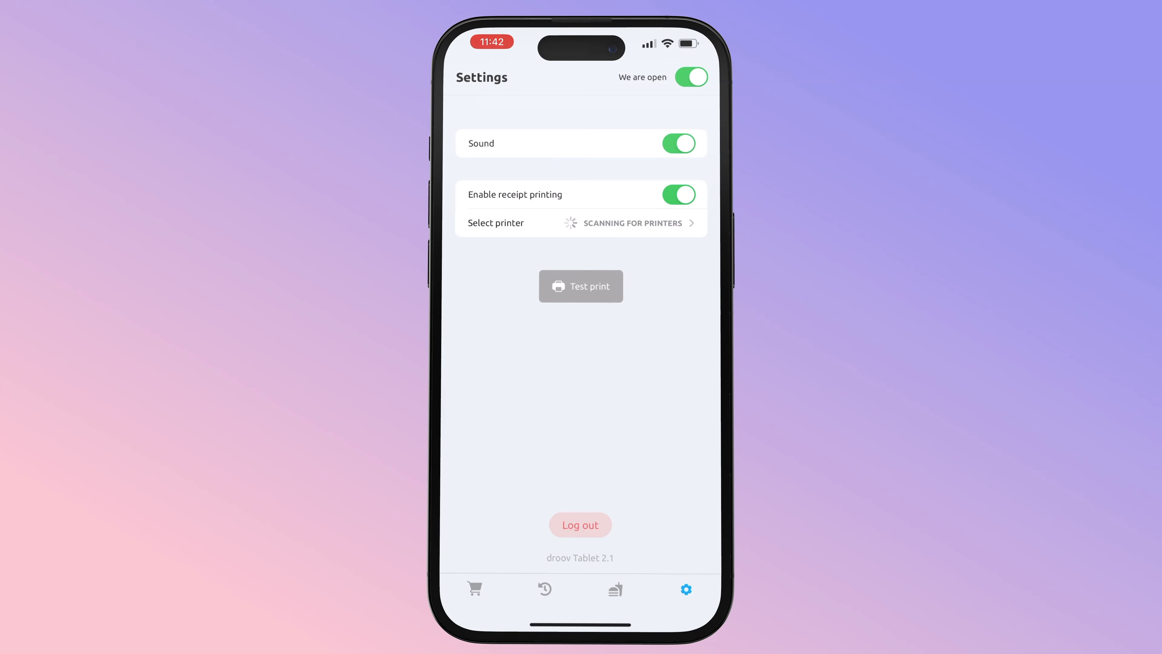
pyautogui.click(581, 223)
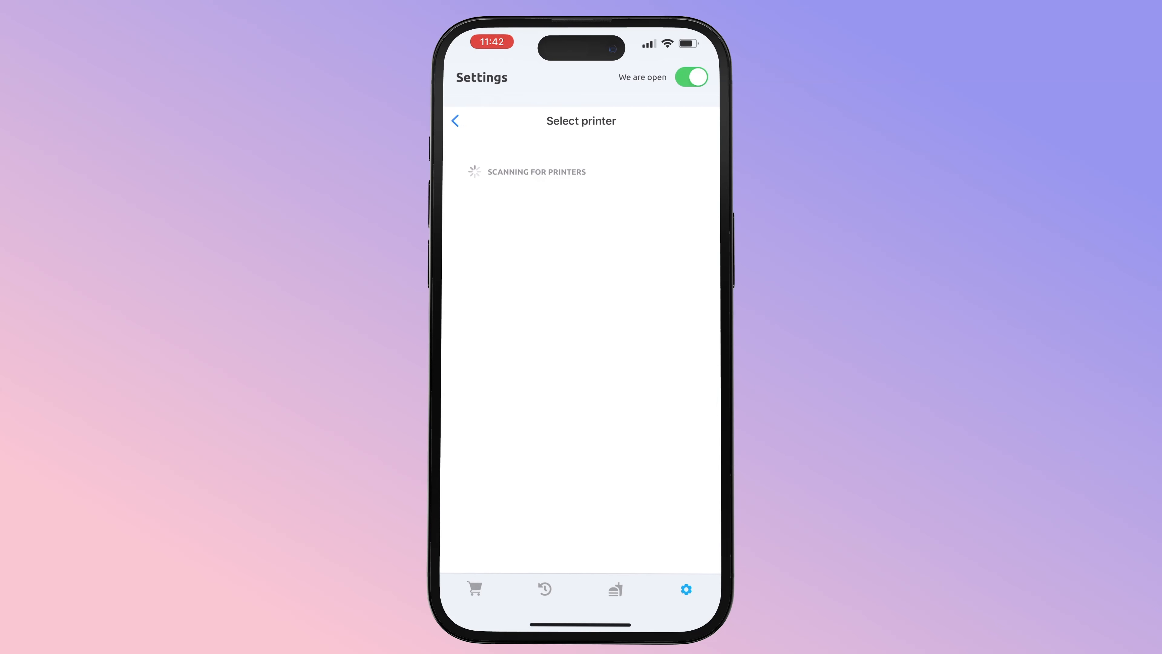
pyautogui.click(521, 145)
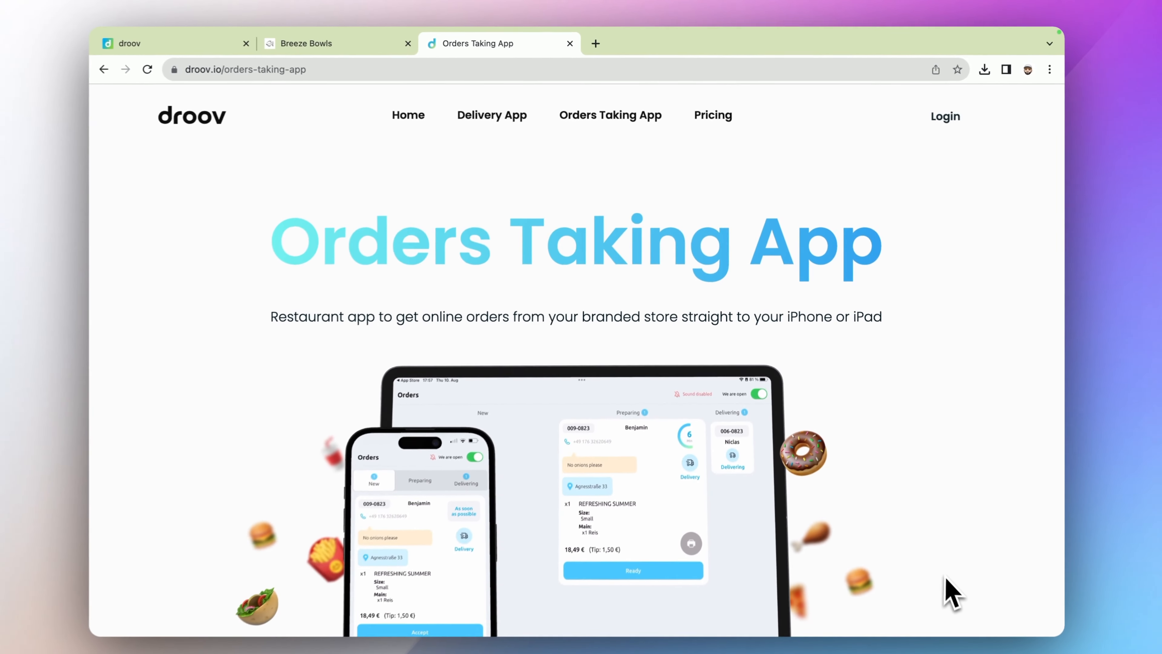
pyautogui.scroll(-10, 950, 584)
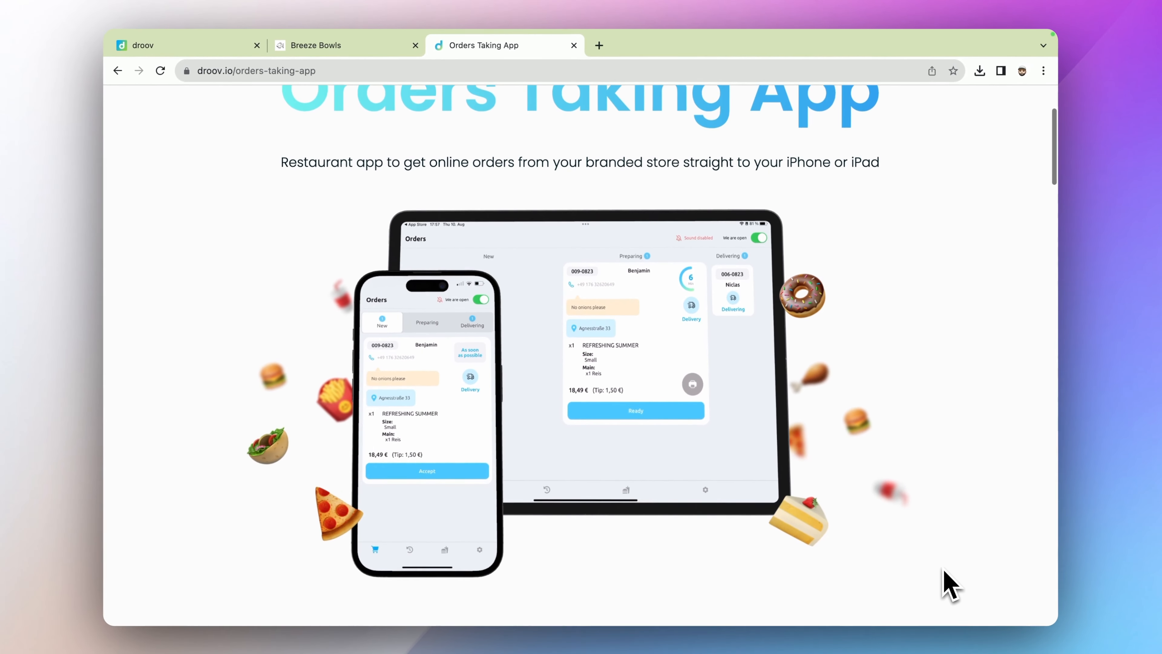
pyautogui.scroll(-10, 949, 584)
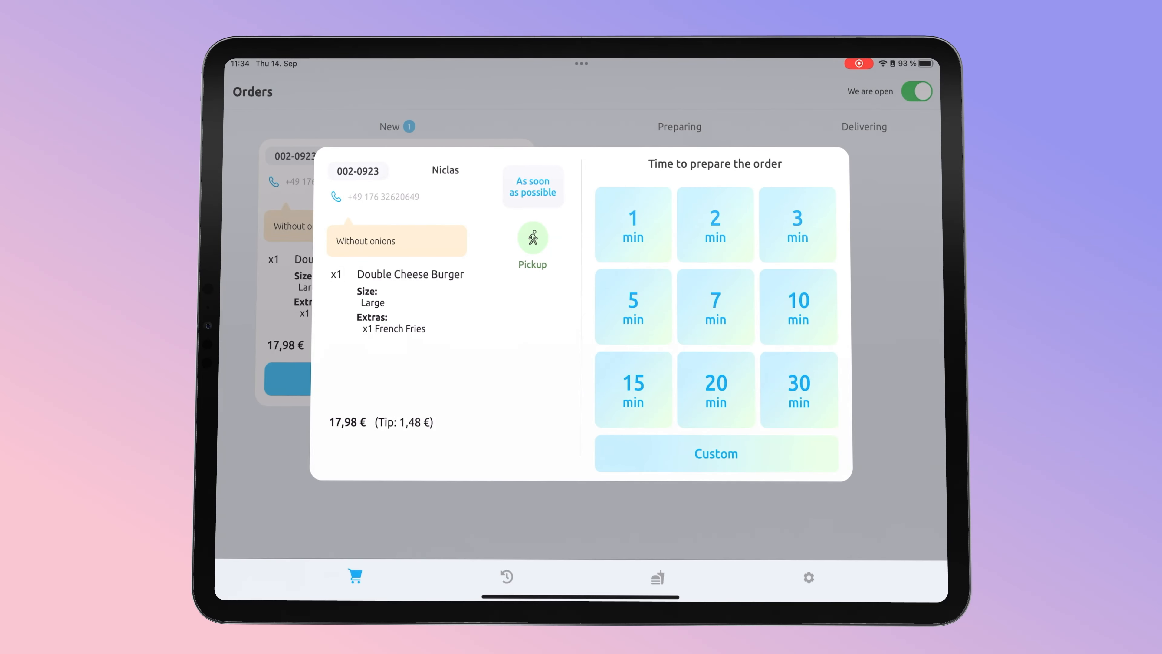
# - Accept the iPad order with 10 min preparation, go to Catalog, and collapse Fresh salads
pyautogui.click(799, 307)
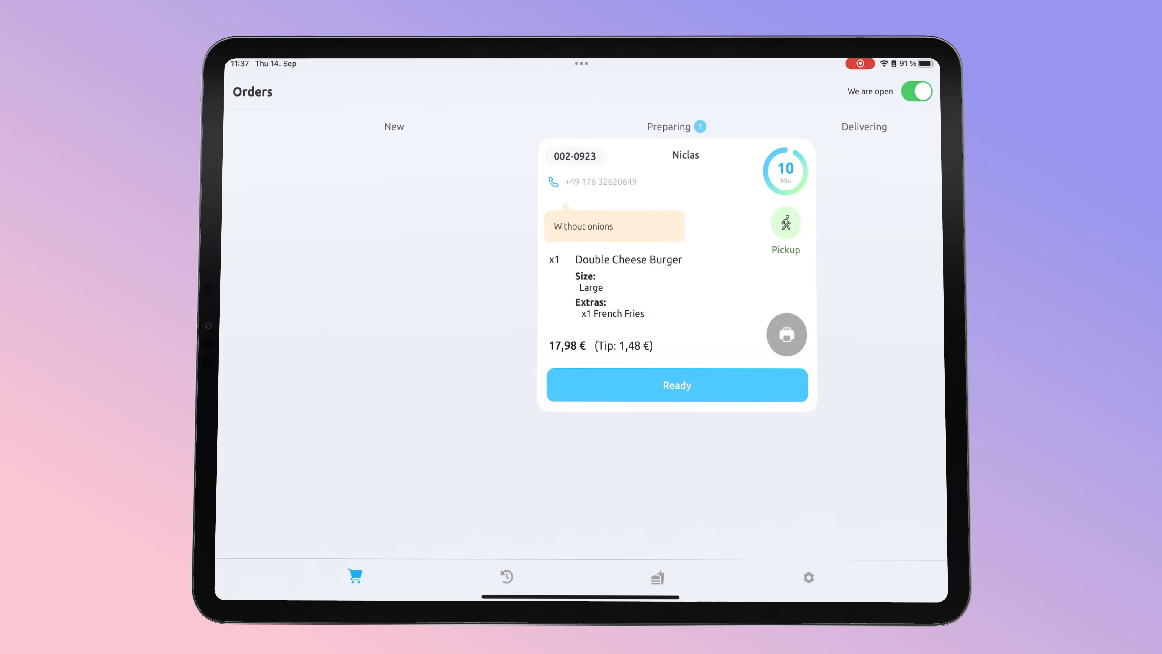
pyautogui.click(657, 577)
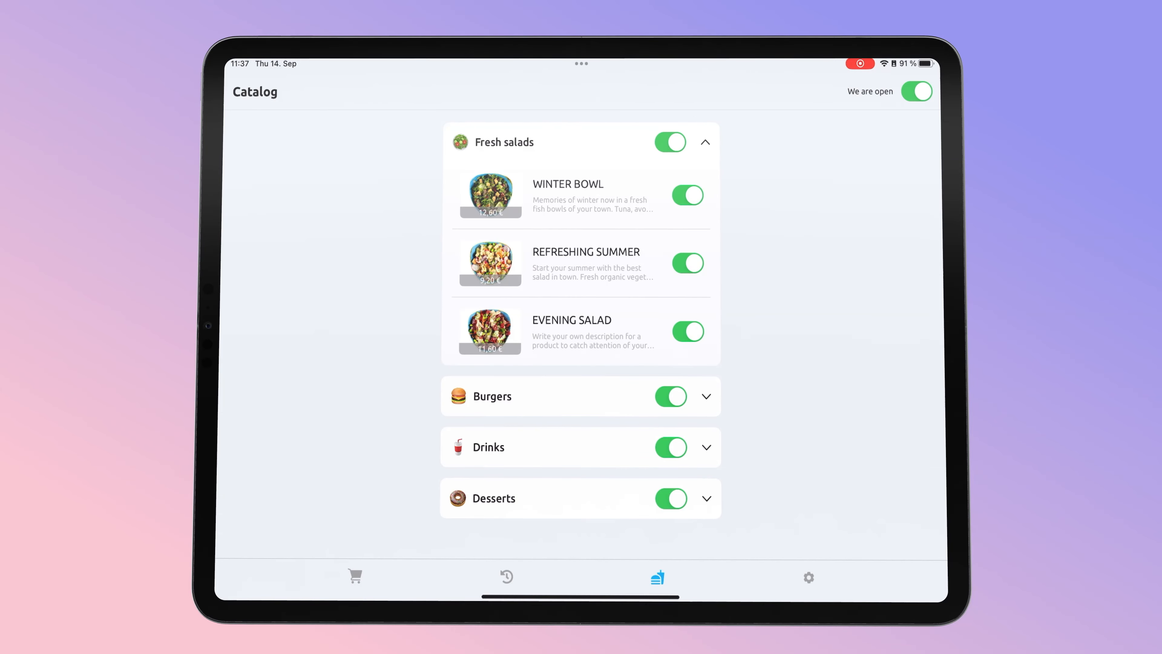
pyautogui.click(705, 142)
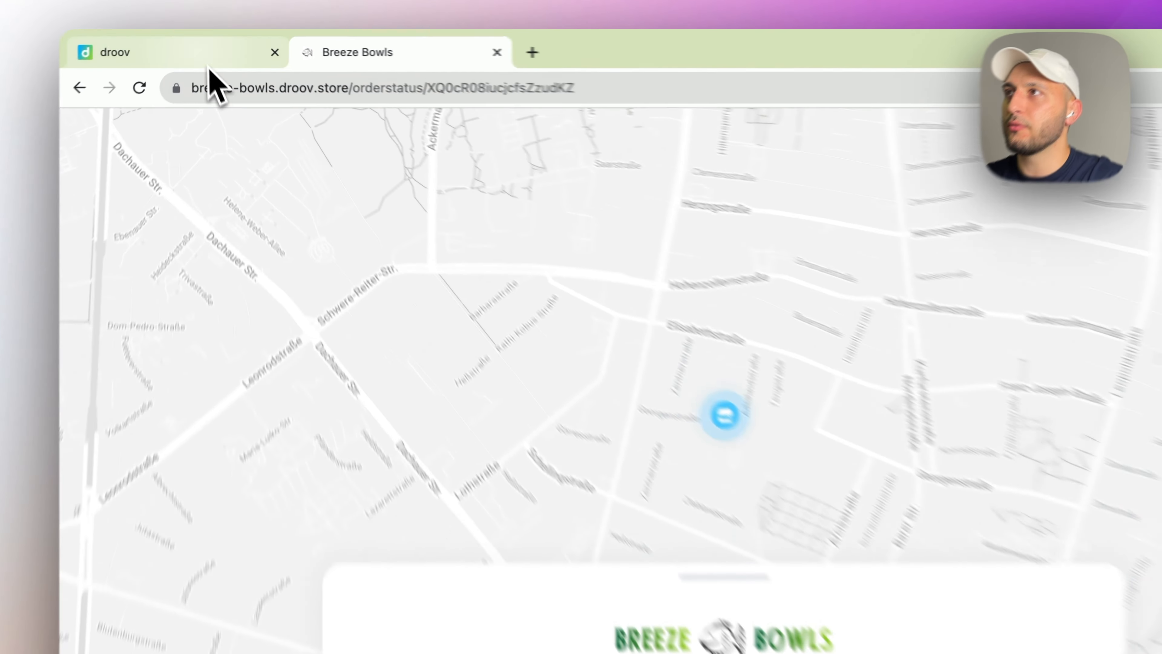
# - On droov's Delivery page, switch the Delivery toggle on and begin adding a new area
pyautogui.click(205, 47)
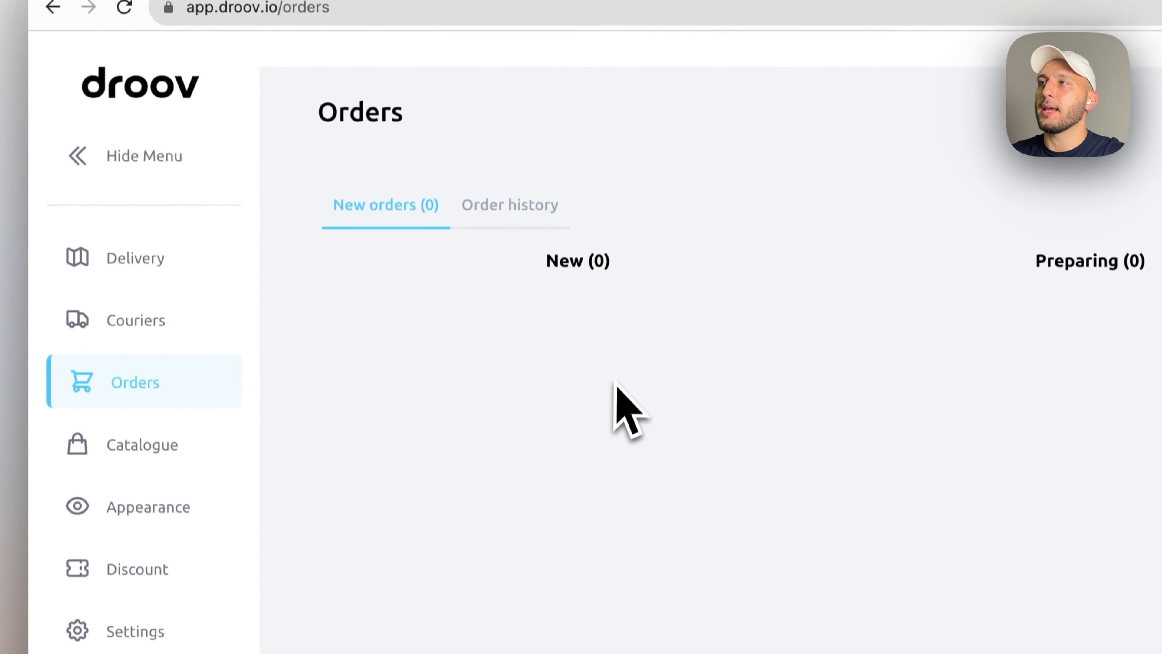
pyautogui.click(190, 247)
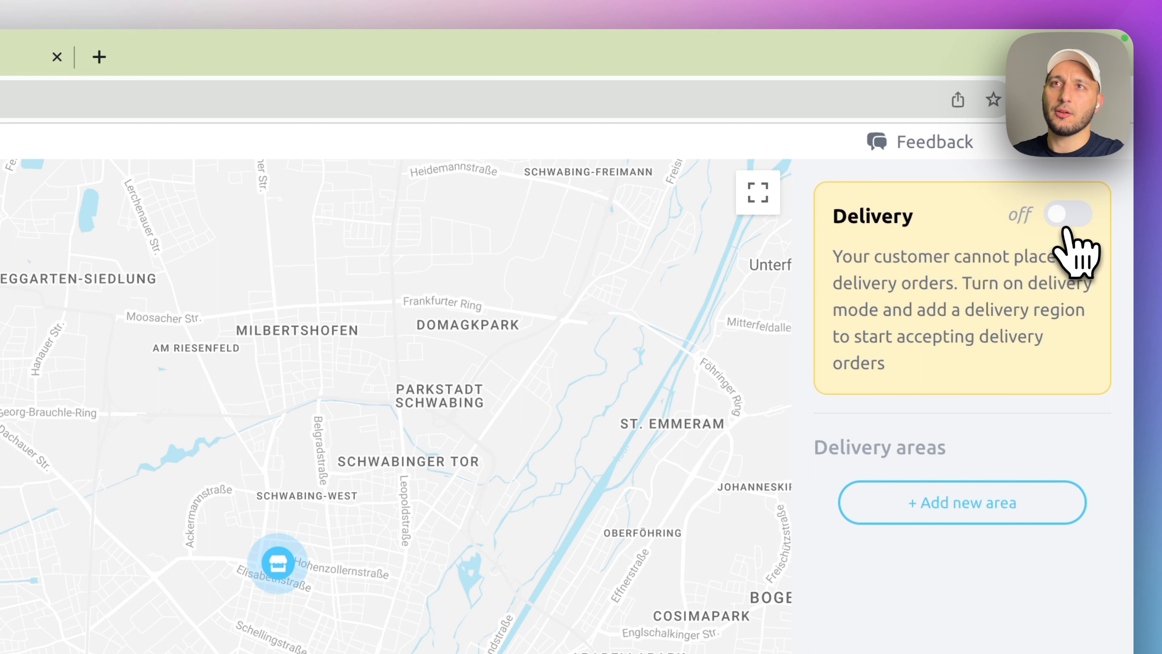
pyautogui.click(1065, 228)
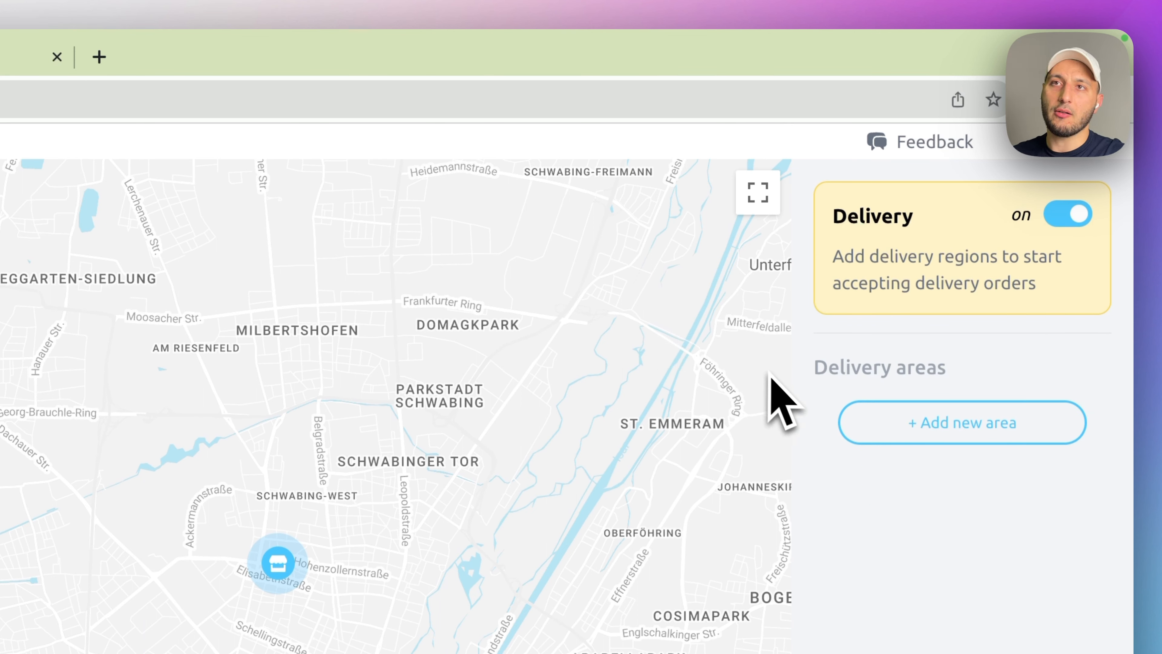
pyautogui.click(937, 434)
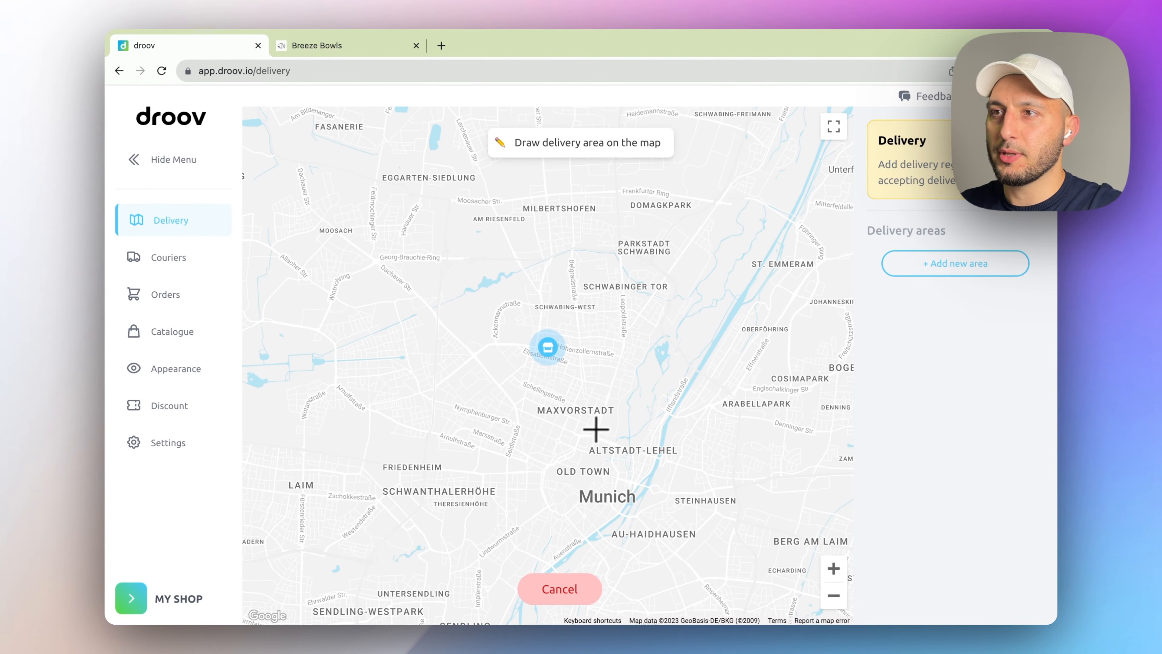
# - Draw a closed five-corner polygon around the store across Maxvorstadt and Schwabing-West
pyautogui.click(596, 429)
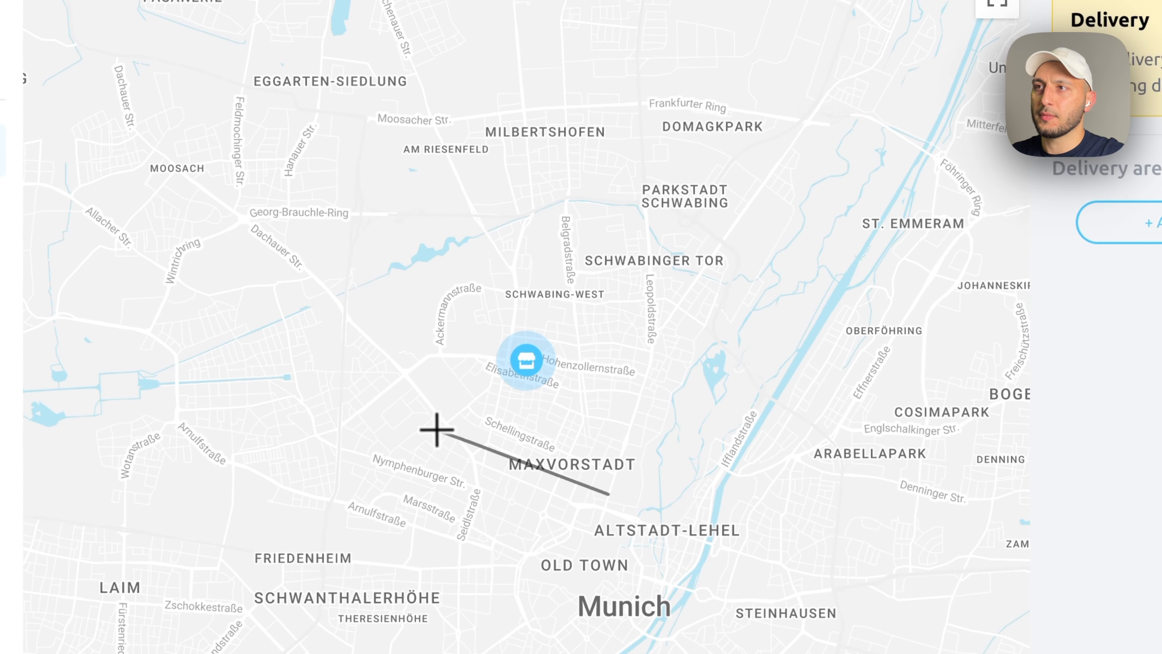
pyautogui.click(436, 430)
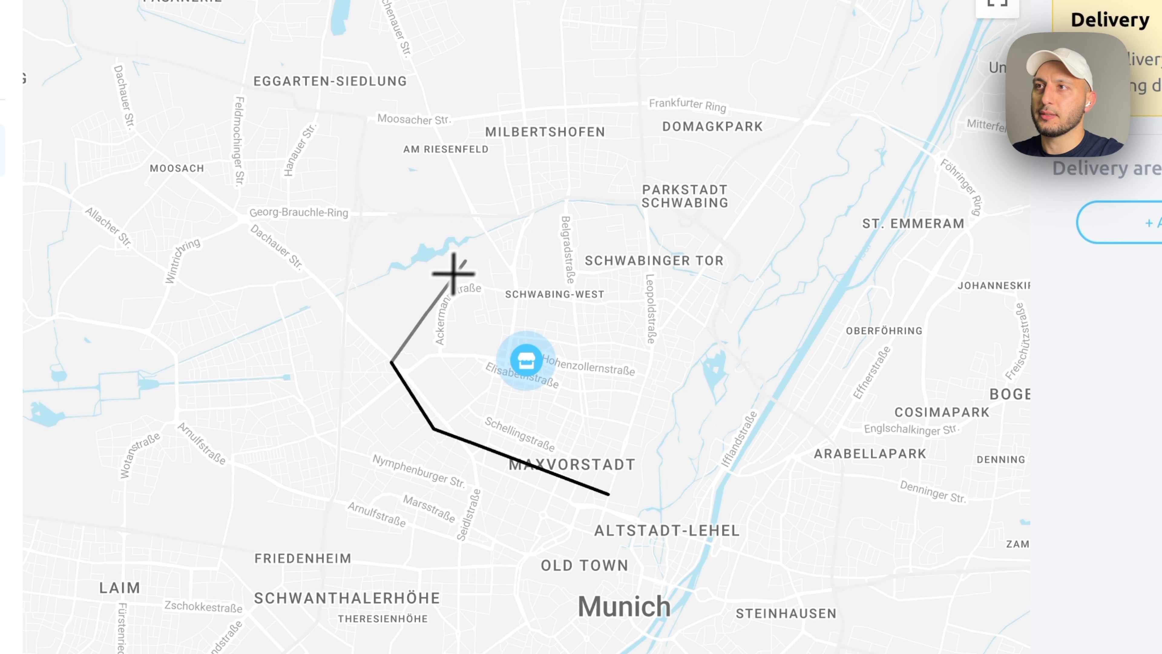
pyautogui.click(474, 252)
pyautogui.click(648, 278)
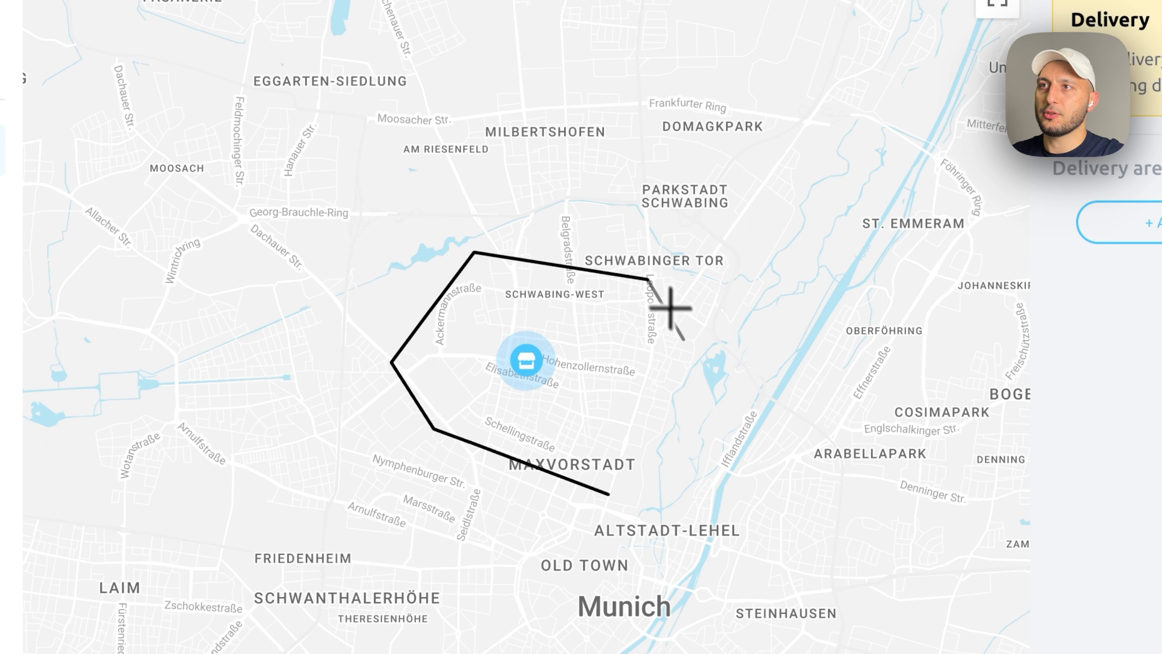
pyautogui.click(659, 390)
pyautogui.click(609, 494)
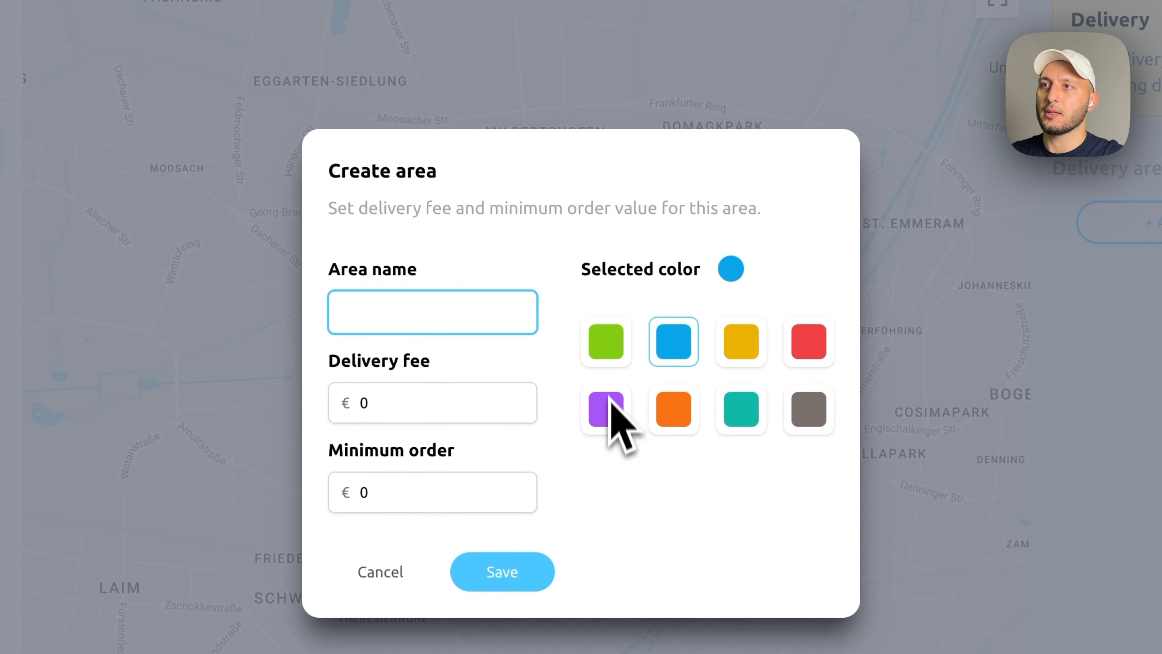
# - Name the zone 'Main Area', set delivery fee 2.99 and minimum order 15, and save
pyautogui.click(394, 310)
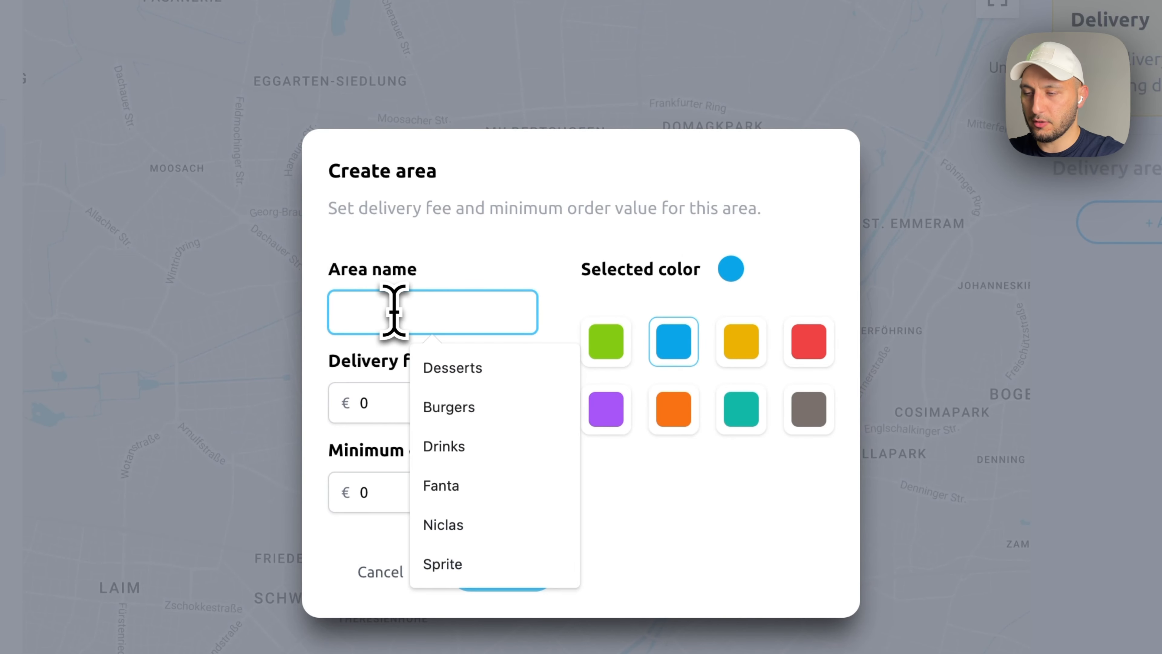
pyautogui.write('Main Area')
pyautogui.press('Tab')
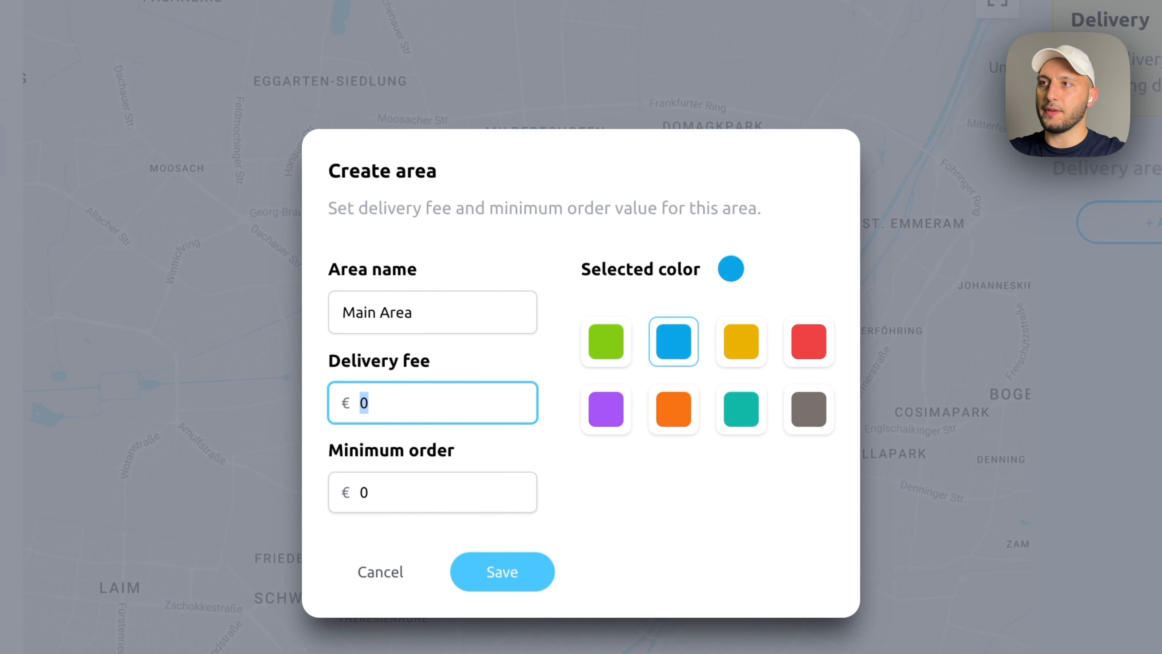
pyautogui.write('2.99')
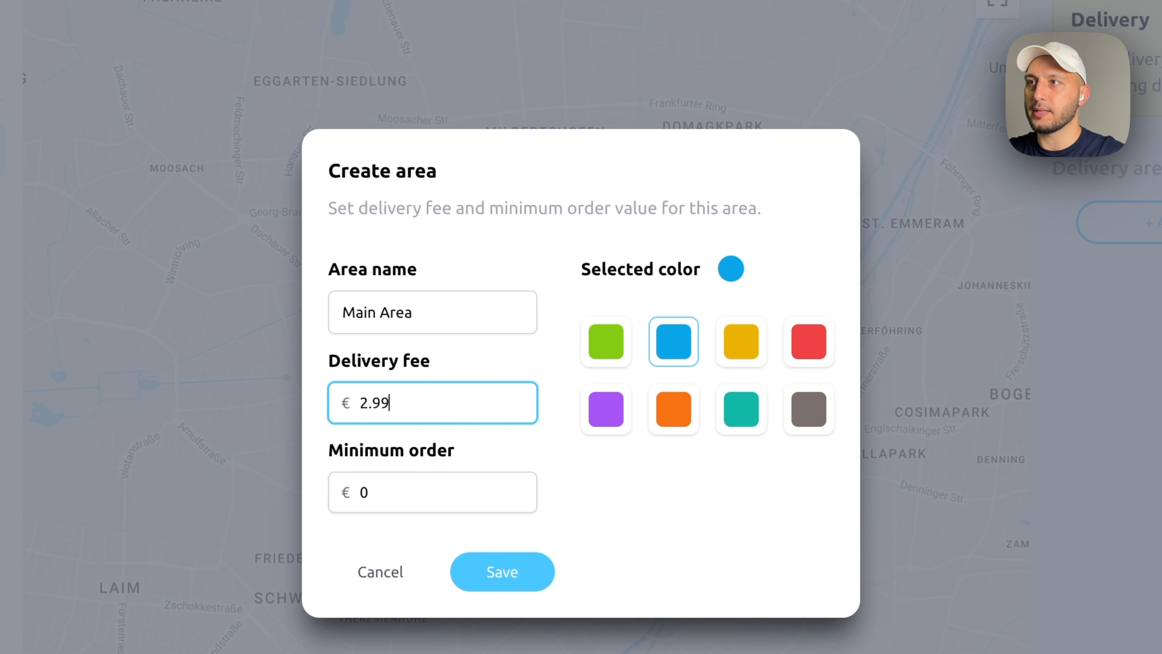
pyautogui.press('Tab')
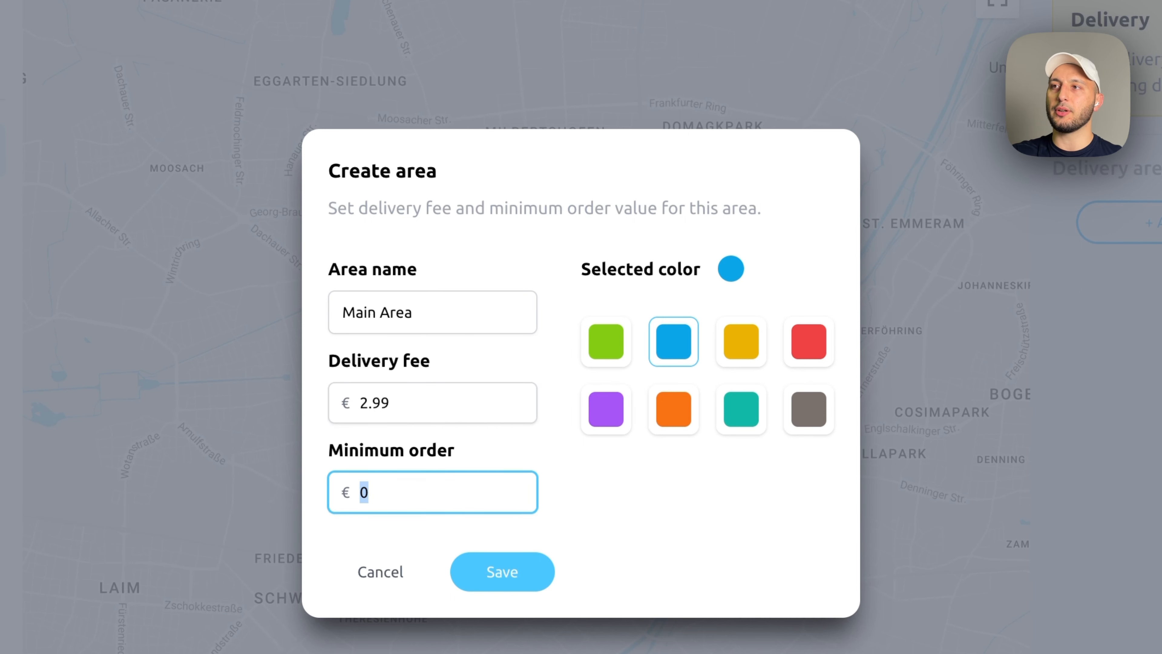
pyautogui.write('15')
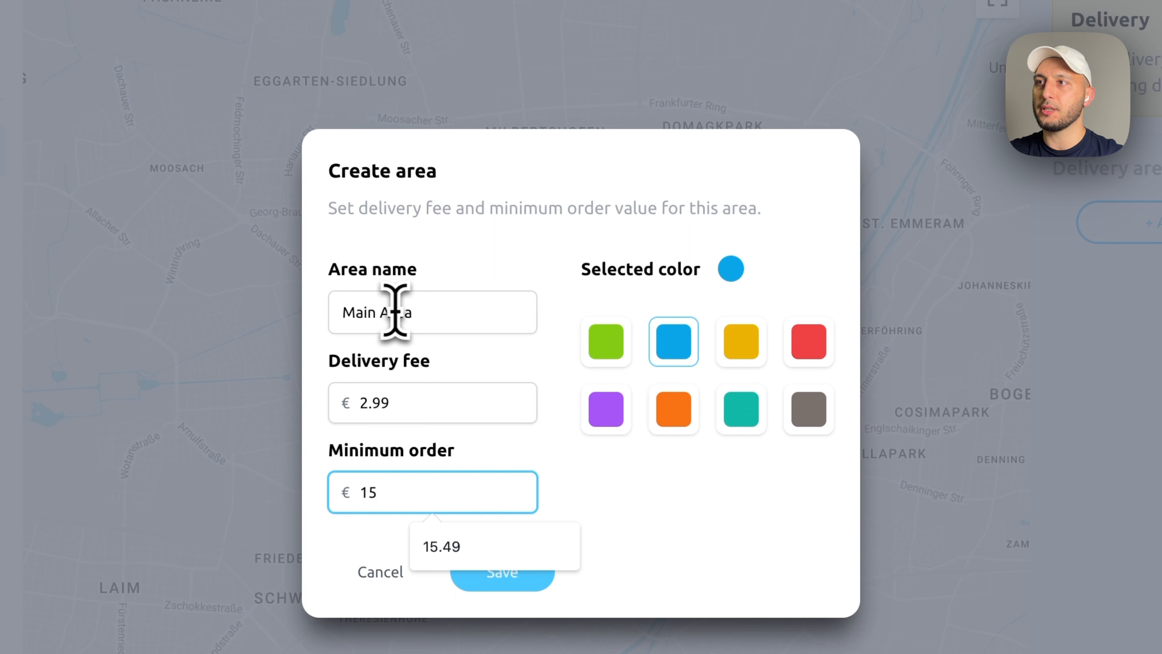
pyautogui.click(633, 479)
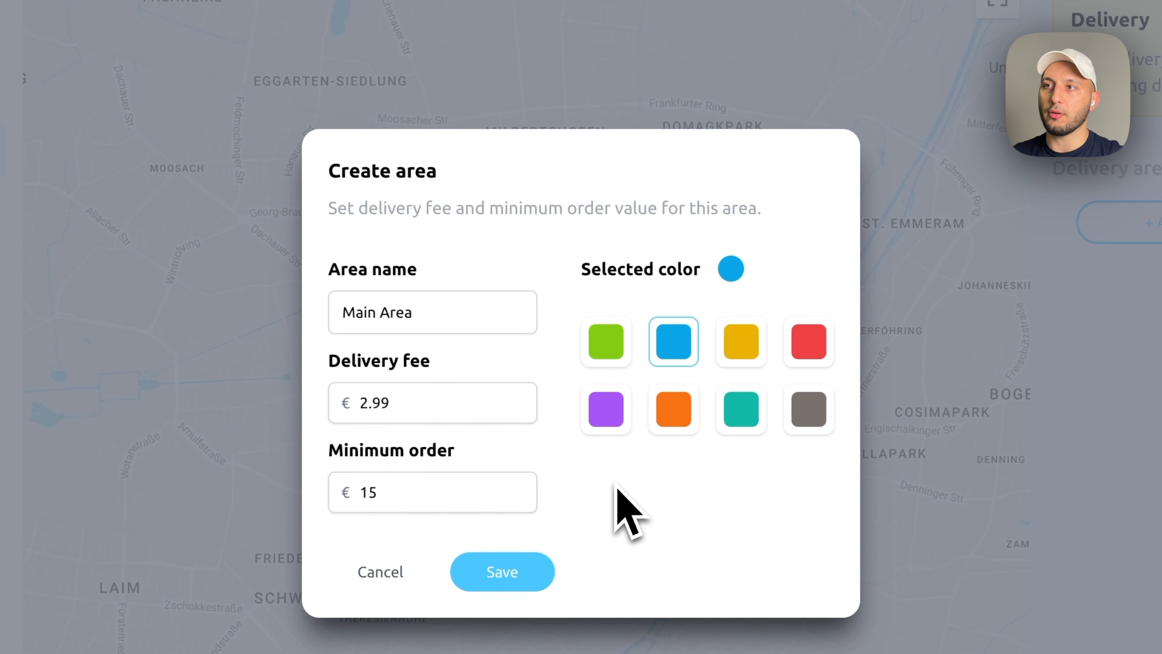
pyautogui.click(521, 572)
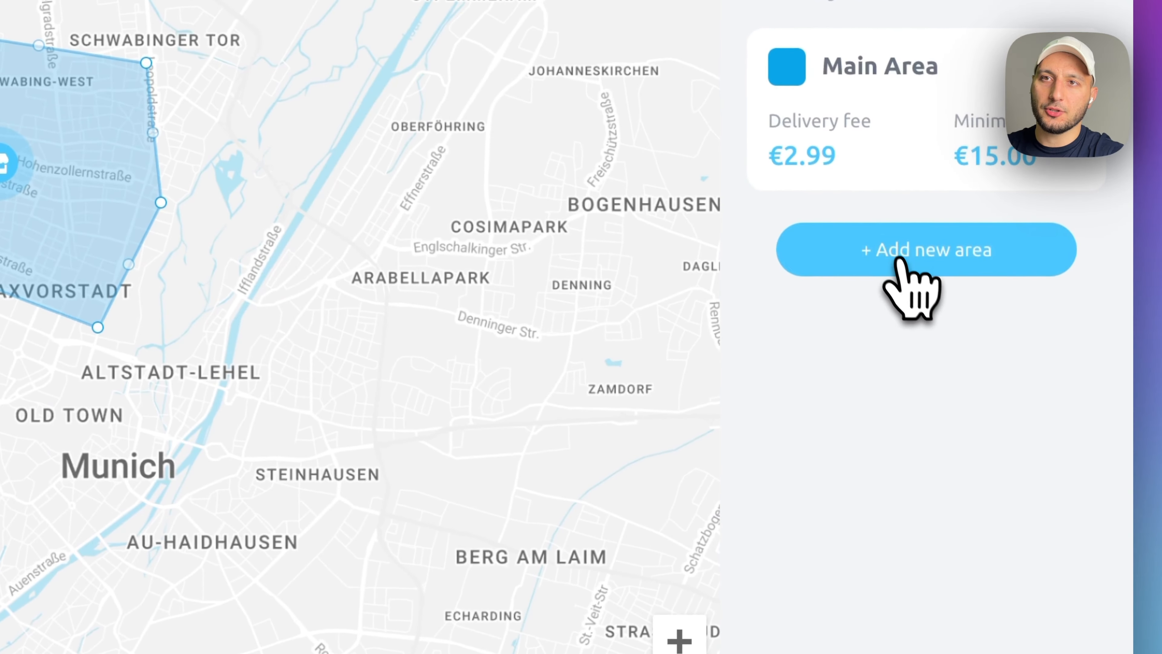
# - Draw a larger closed polygon surrounding Main Area, from Old Town to Parkstadt Schwabing
pyautogui.click(934, 274)
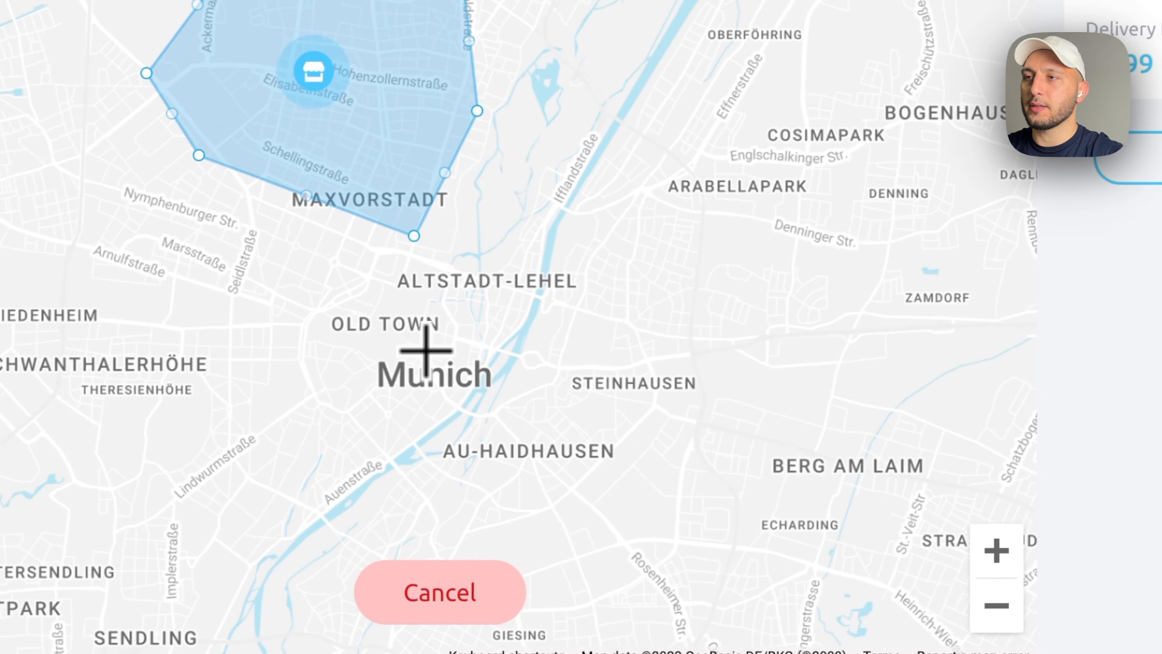
pyautogui.click(503, 433)
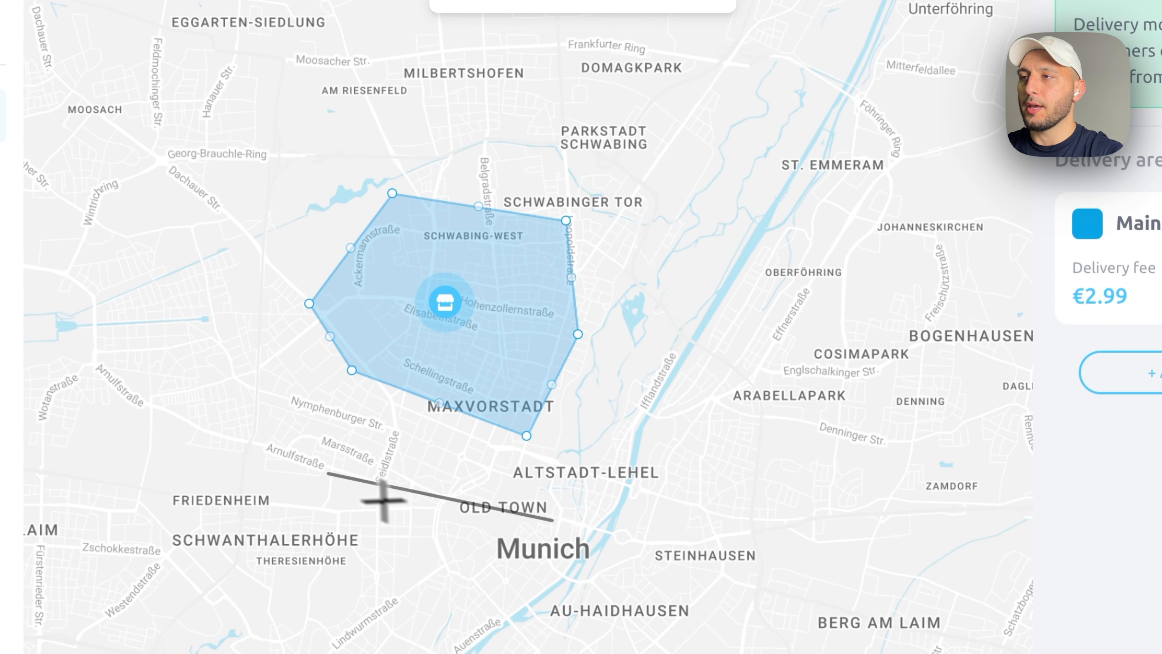
pyautogui.click(287, 459)
pyautogui.click(200, 301)
pyautogui.click(338, 110)
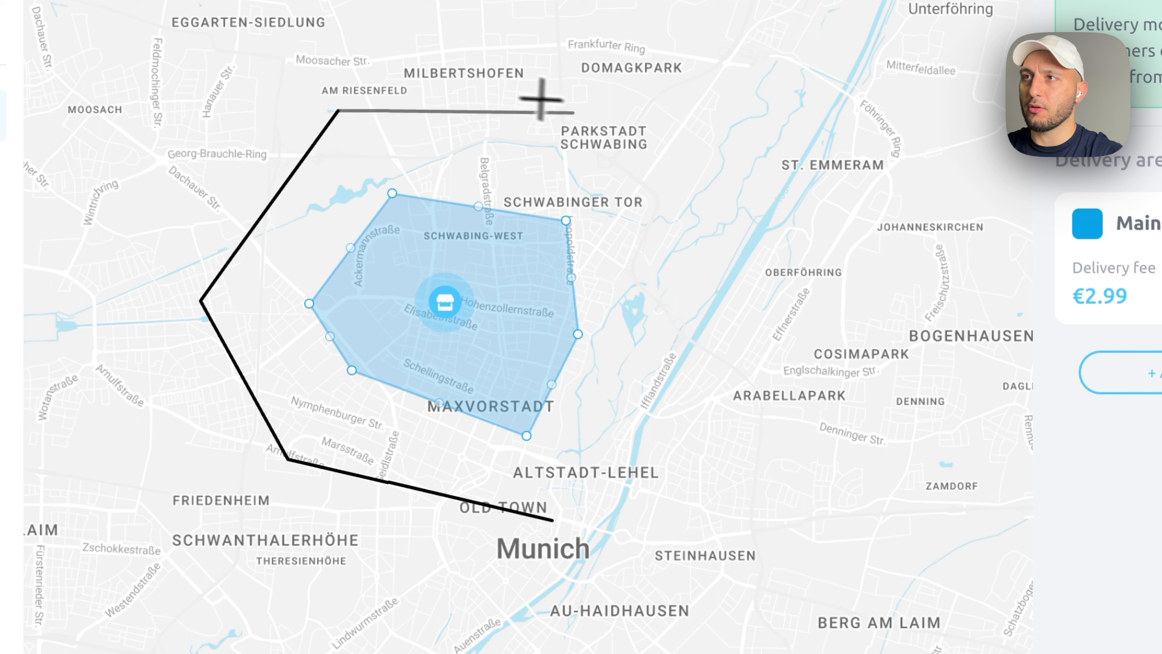
pyautogui.click(633, 140)
pyautogui.click(670, 329)
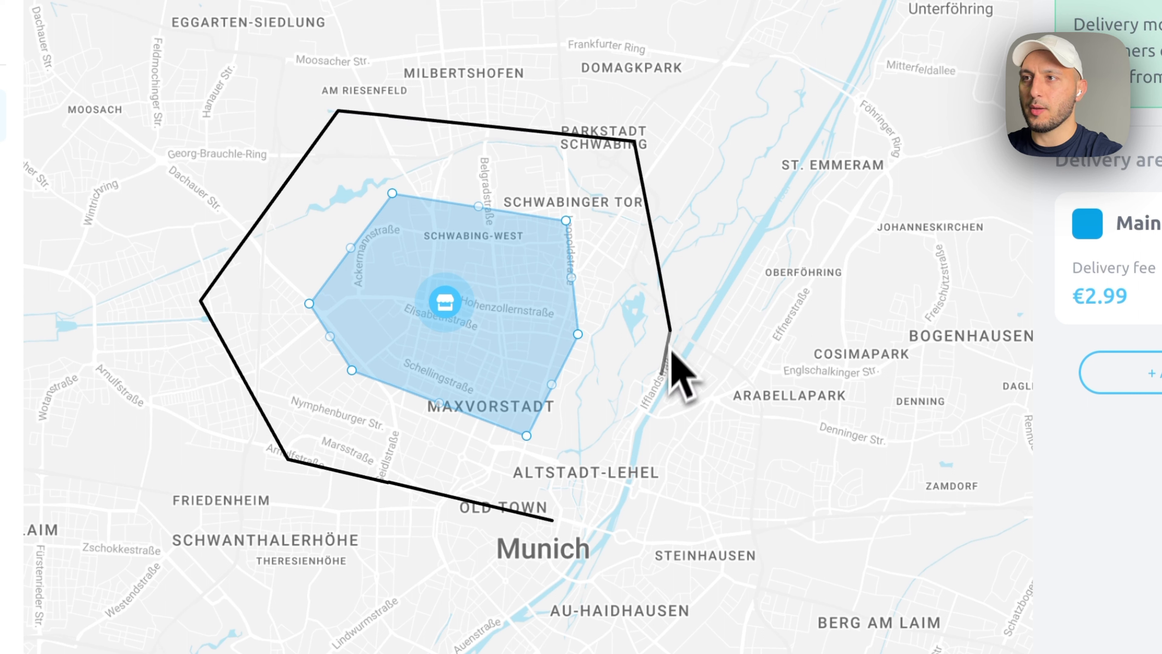
pyautogui.click(554, 523)
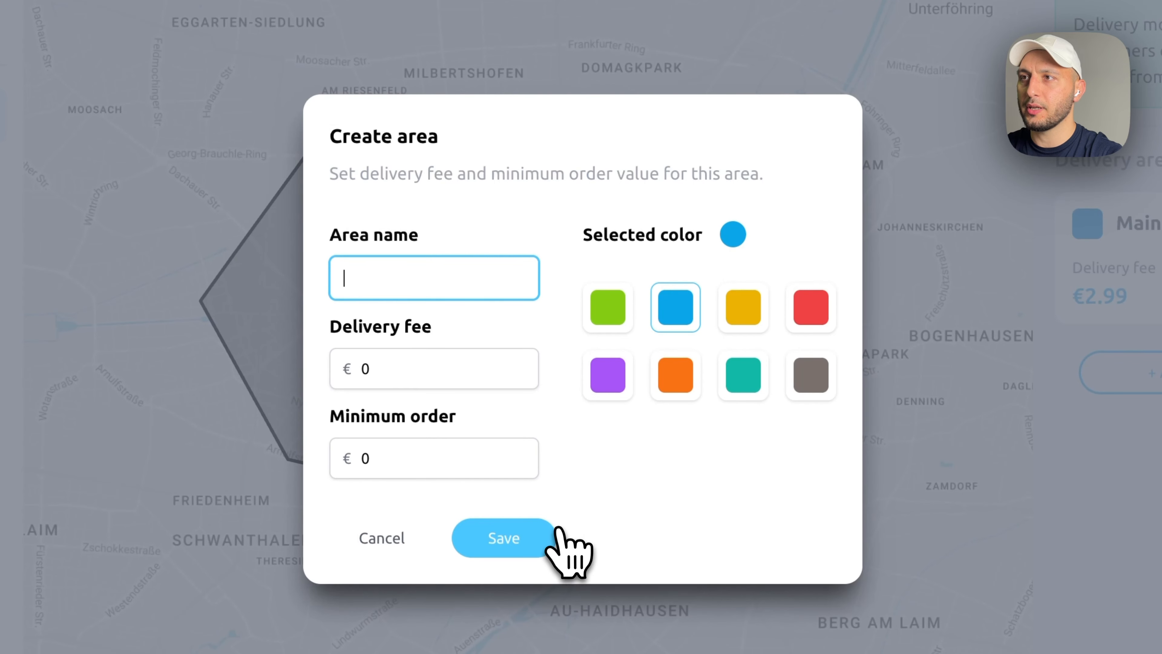
# - Make the zone orange, name it 'Large Area' with fee 5,99 and minimum 20, and save
pyautogui.click(676, 380)
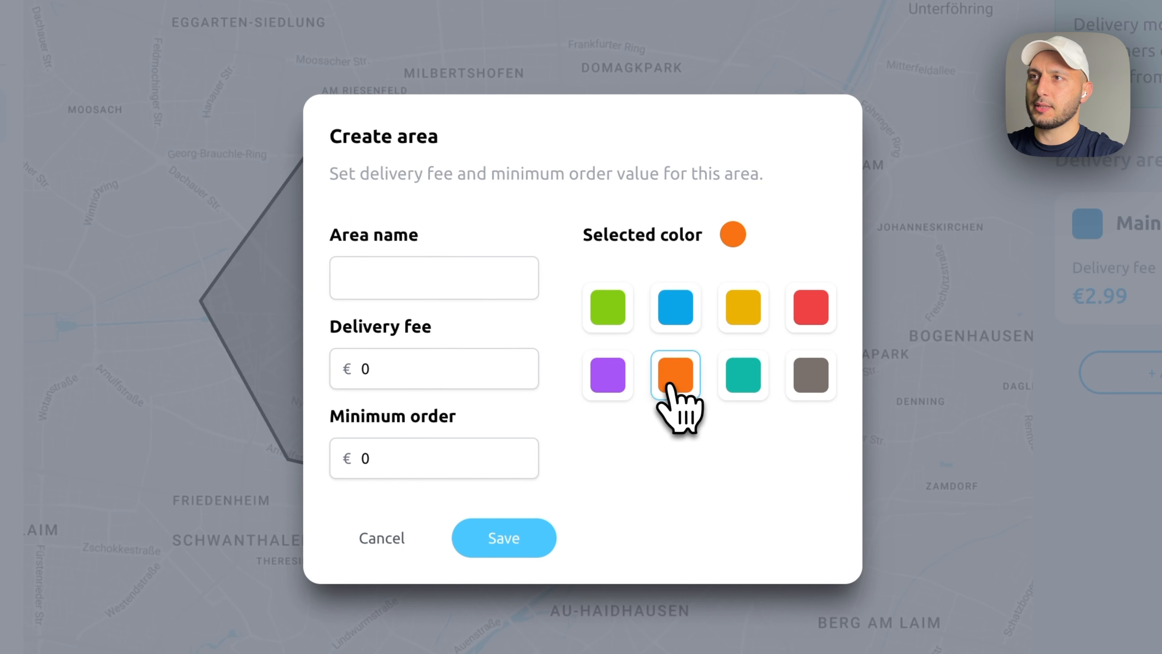
pyautogui.click(466, 278)
pyautogui.write('Large Area')
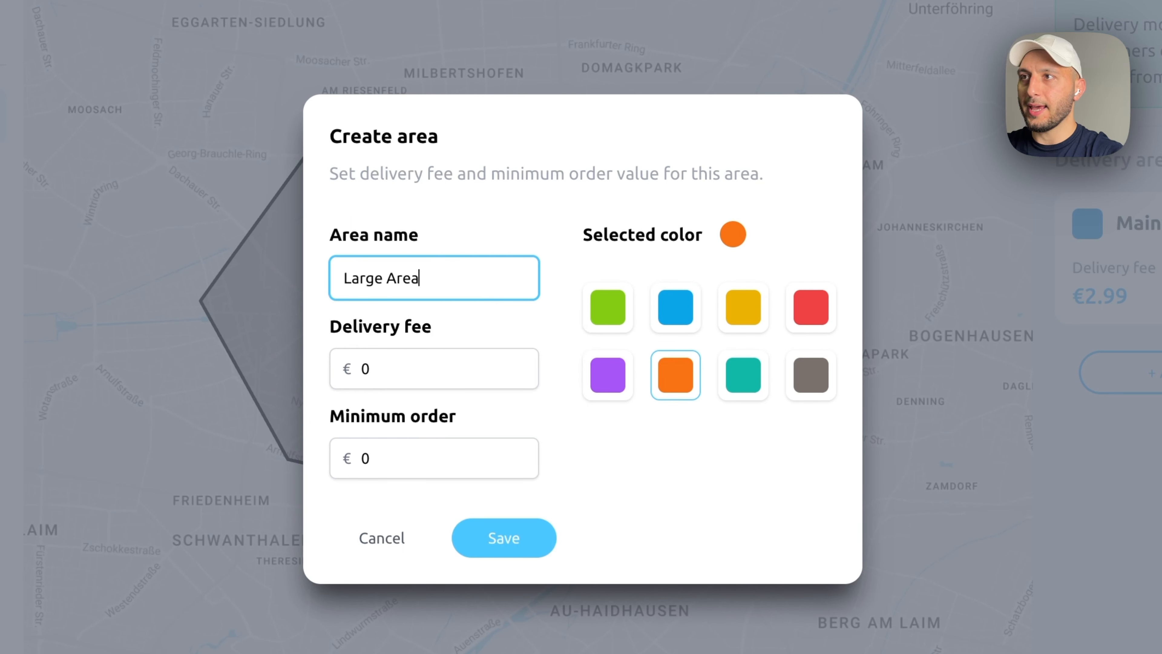
pyautogui.press('Tab')
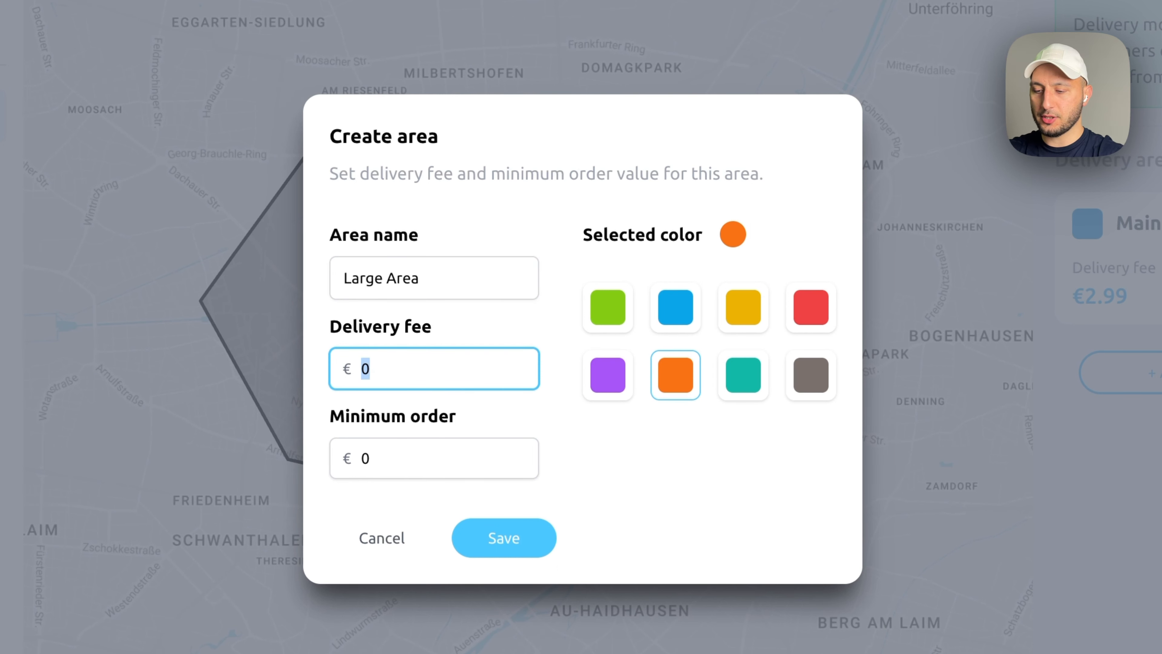
pyautogui.write('5,99')
pyautogui.press('Tab')
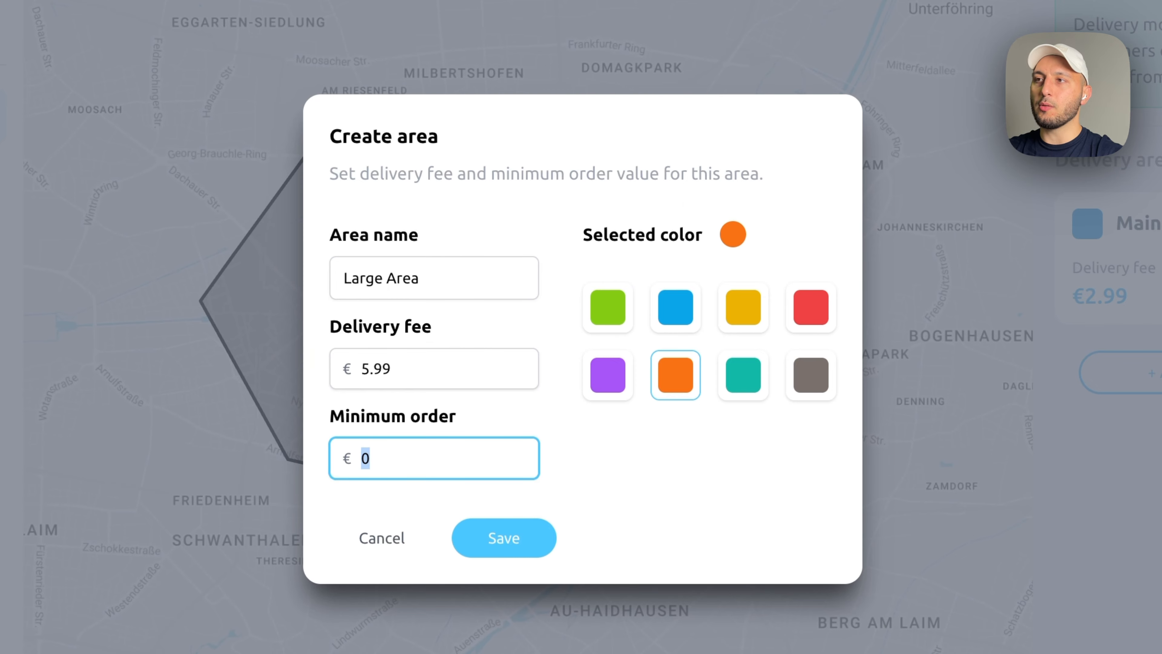
pyautogui.write('20')
pyautogui.click(525, 540)
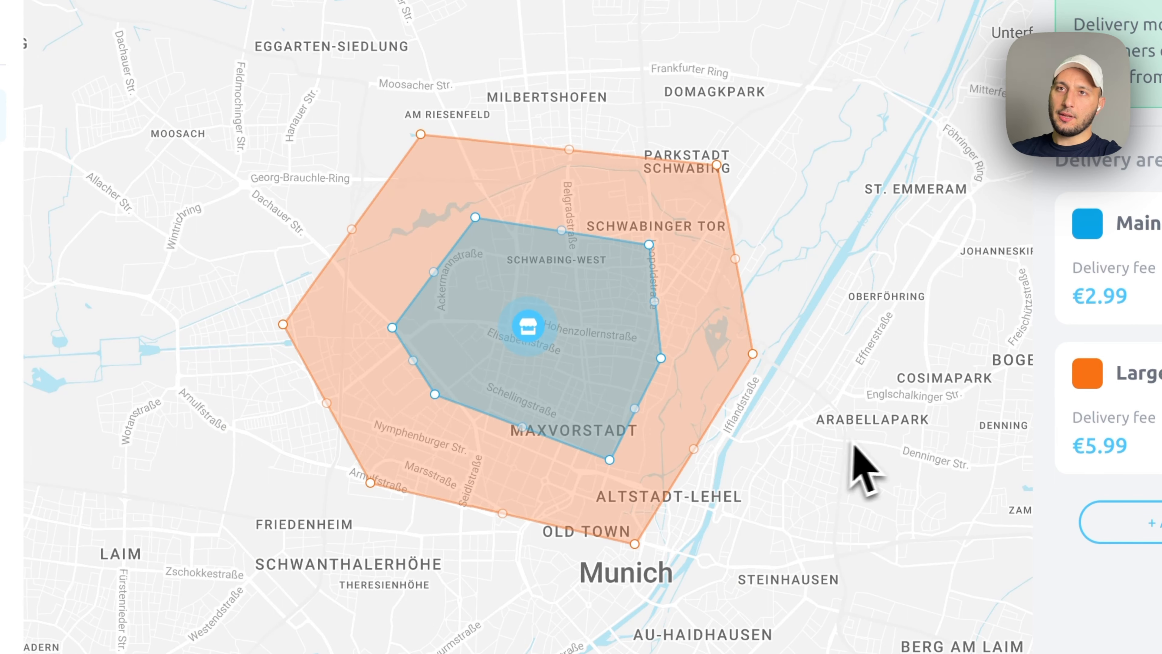
pyautogui.scroll(2, 851, 415)
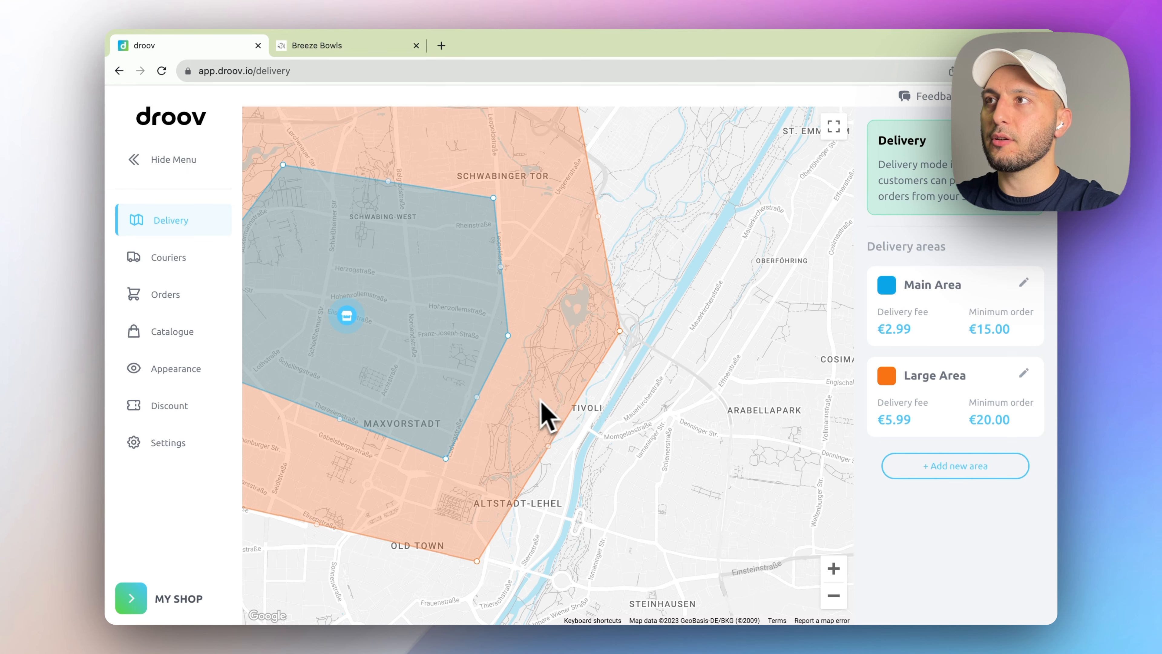
pyautogui.scroll(-2, 545, 415)
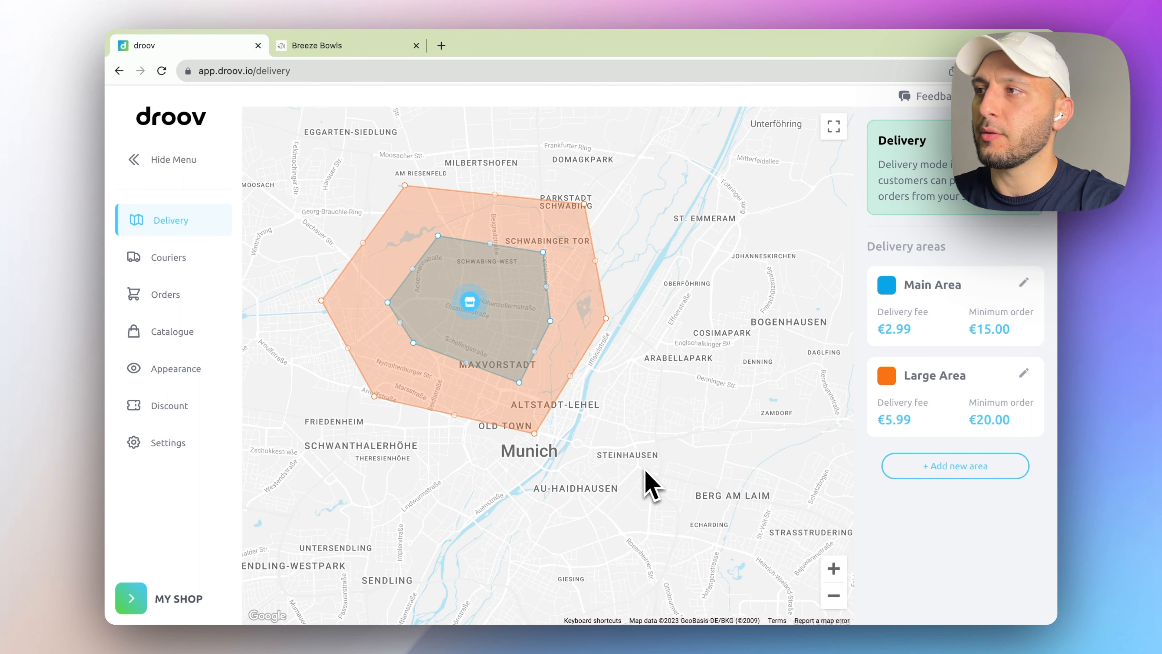
# - Open Settings > Working Hours and toggle Sunday on then back to closed
pyautogui.click(191, 452)
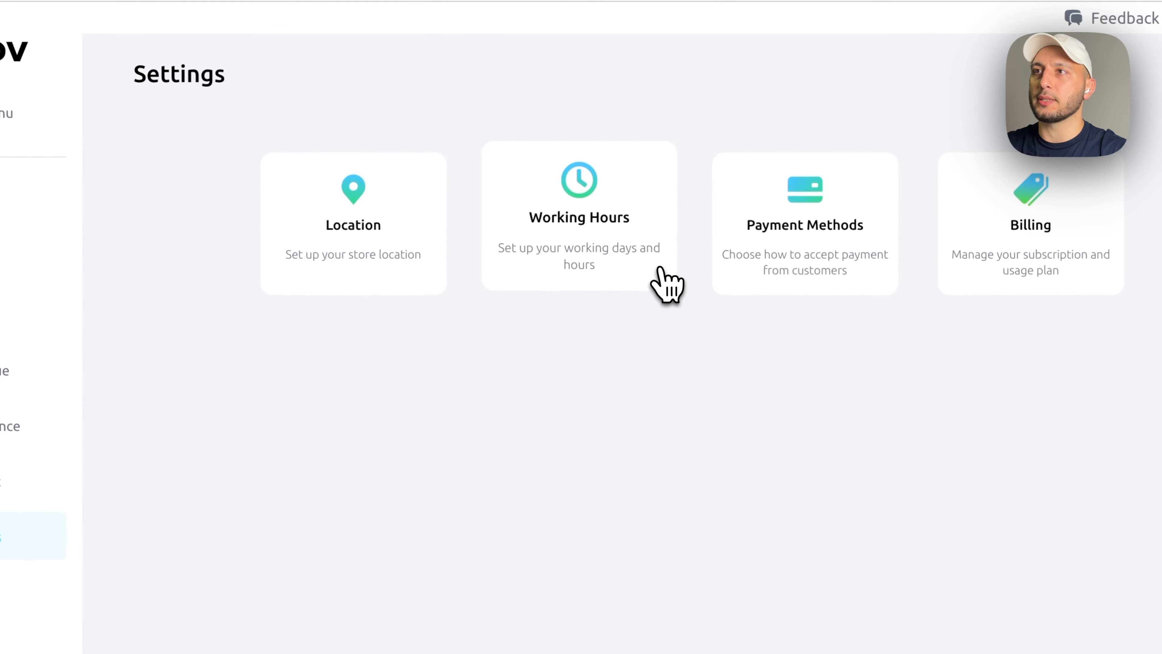
pyautogui.click(662, 270)
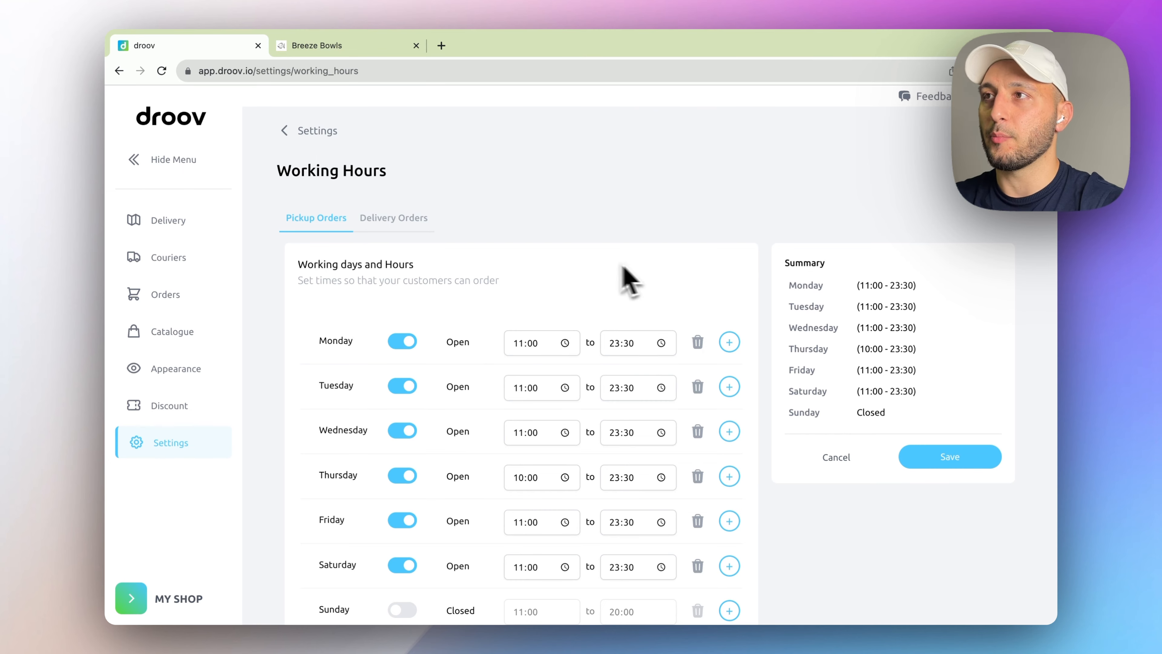
pyautogui.scroll(-3, 353, 251)
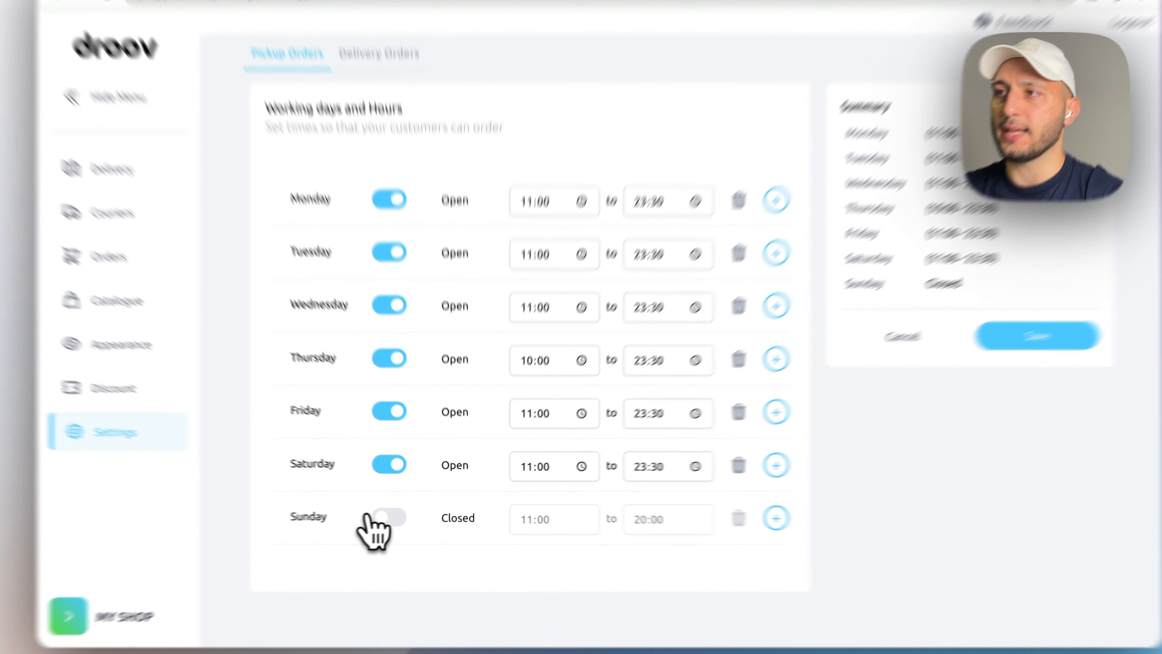
pyautogui.click(386, 517)
pyautogui.click(389, 517)
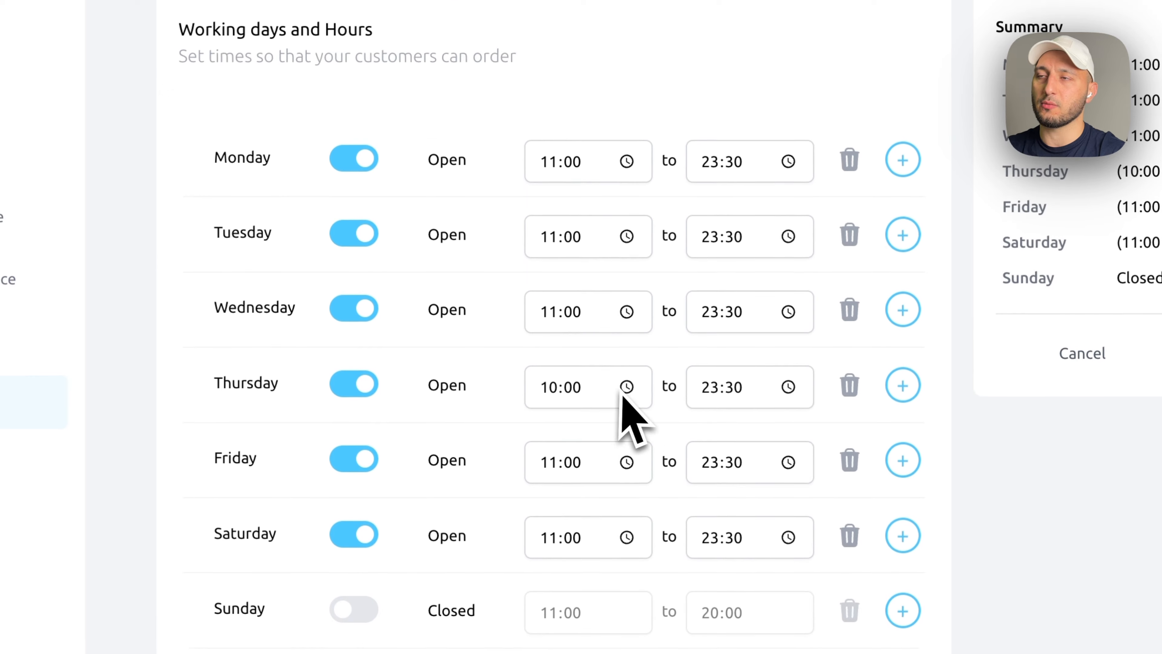
pyautogui.scroll(1, 621, 389)
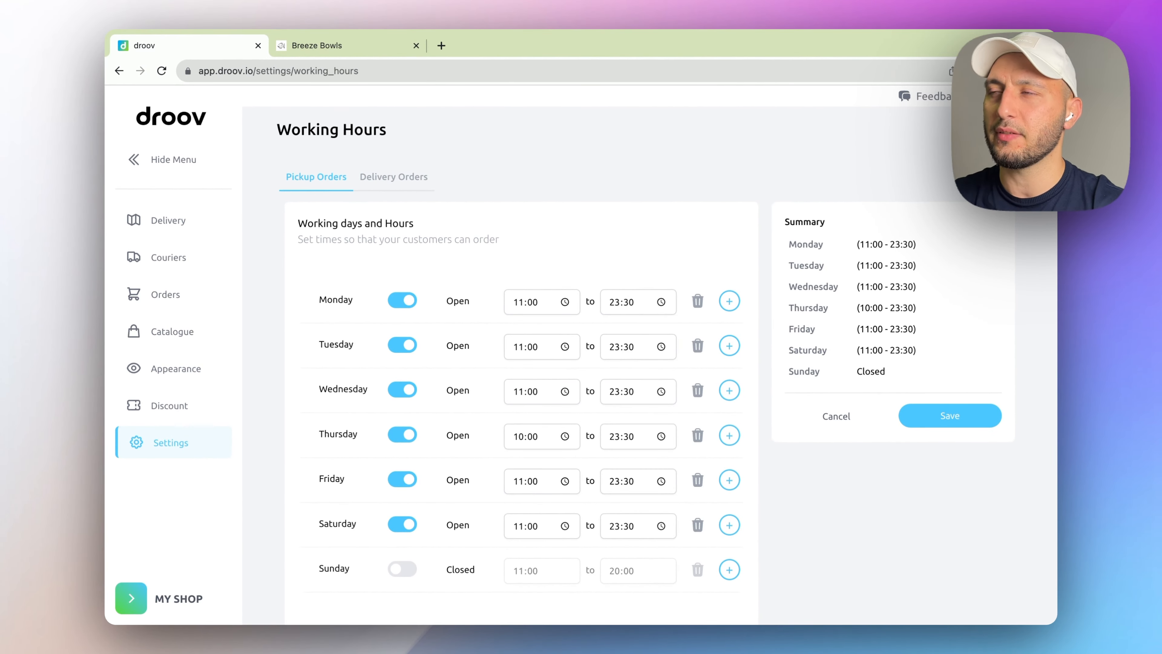
pyautogui.scroll(3, 622, 324)
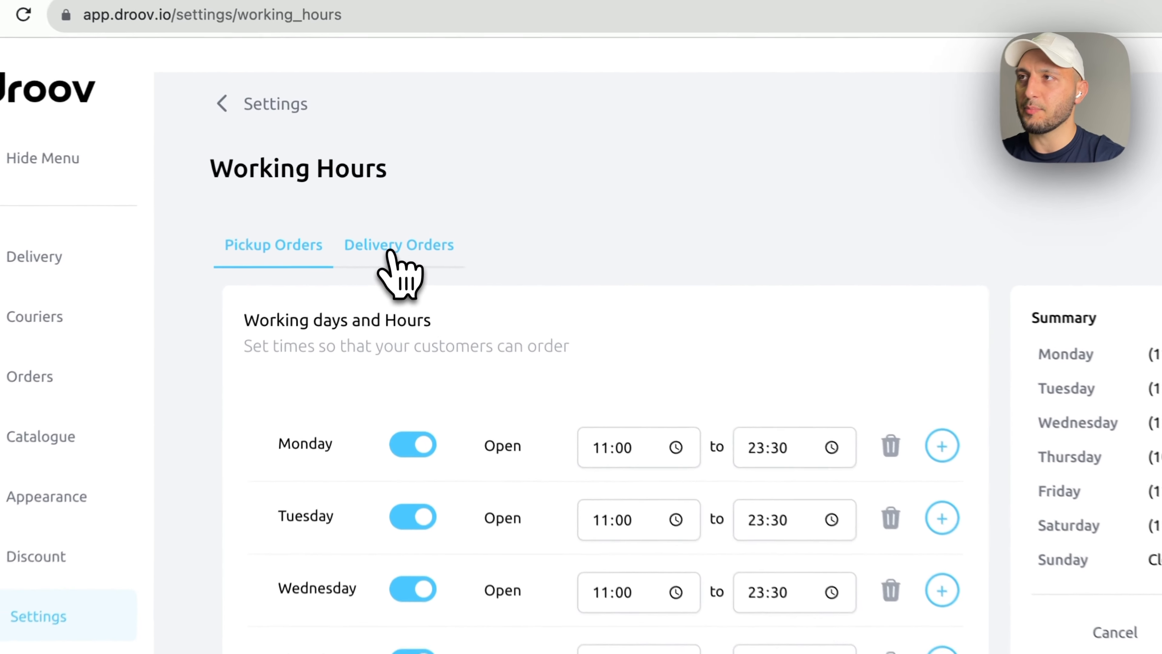
# - Switch Sunday off for delivery orders, save the working hours, and go to the empty Couriers list
pyautogui.click(389, 215)
pyautogui.click(389, 249)
pyautogui.scroll(-3, 577, 321)
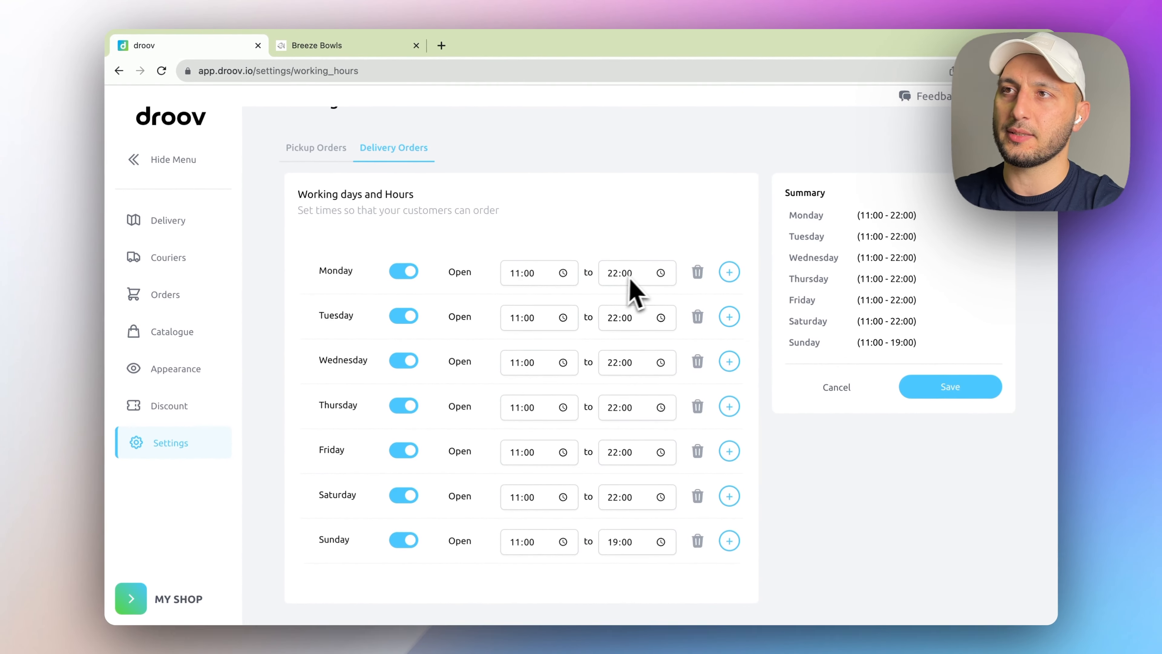
pyautogui.scroll(-1, 619, 282)
pyautogui.scroll(-1, 618, 326)
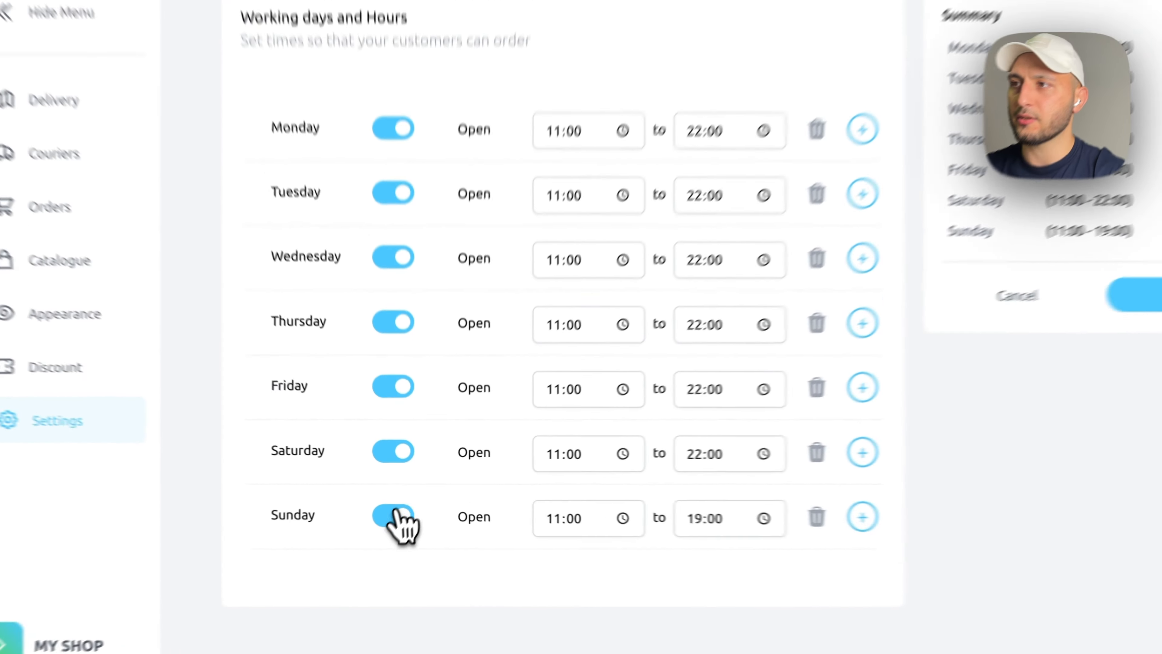
pyautogui.click(406, 509)
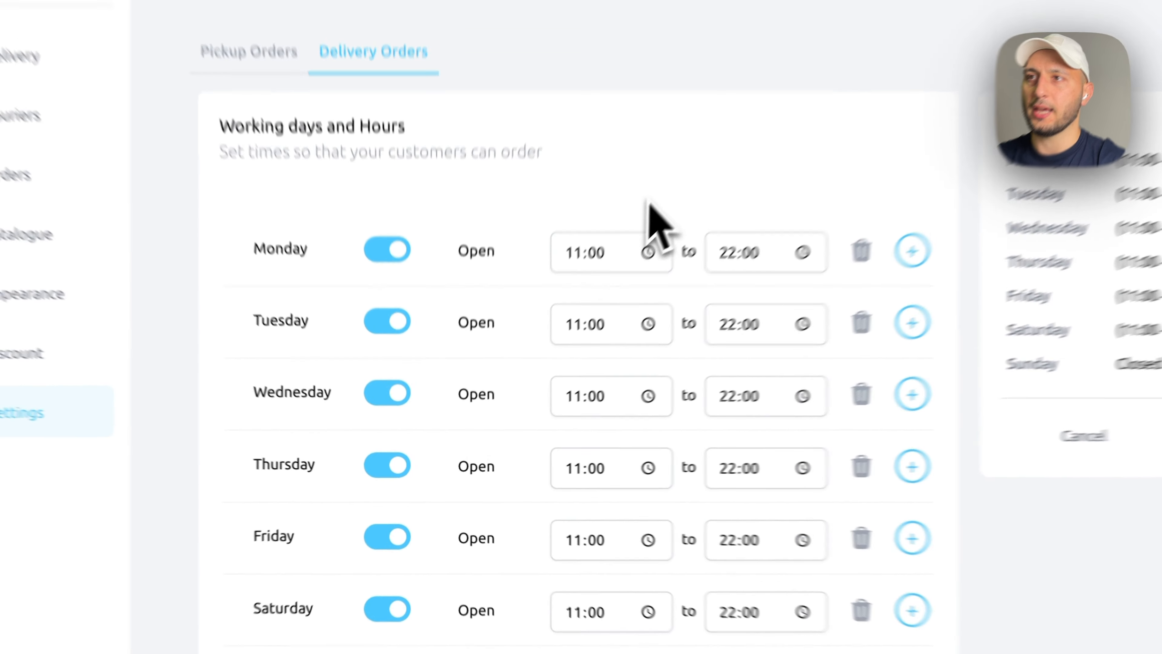
pyautogui.scroll(4, 570, 227)
pyautogui.click(1005, 455)
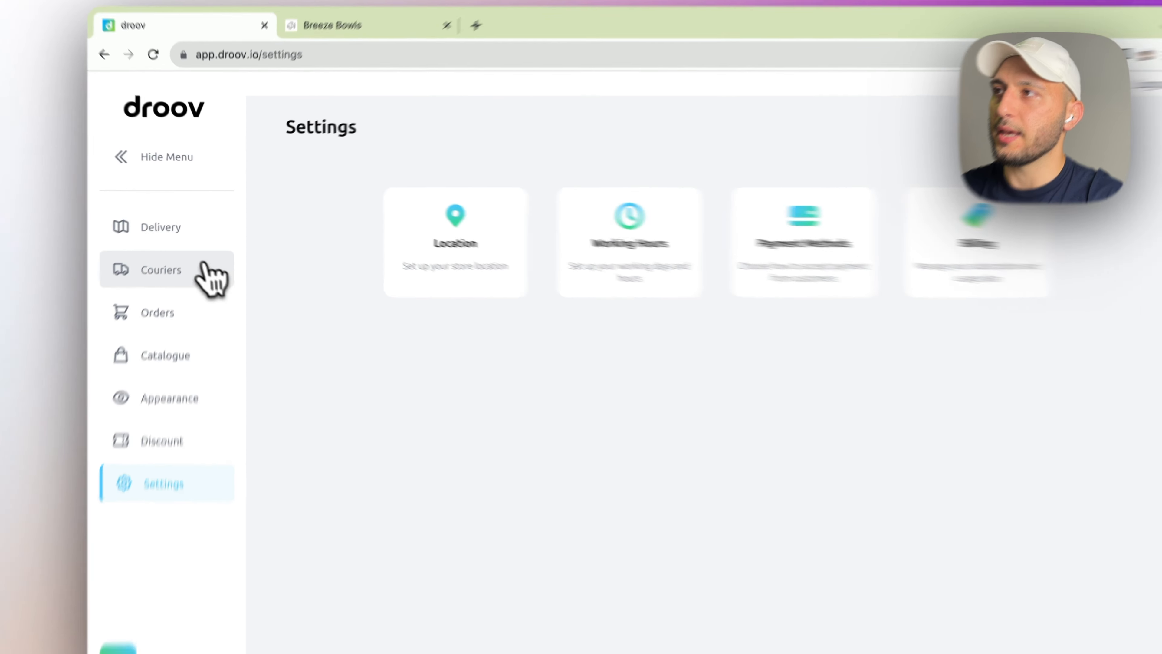
pyautogui.click(183, 259)
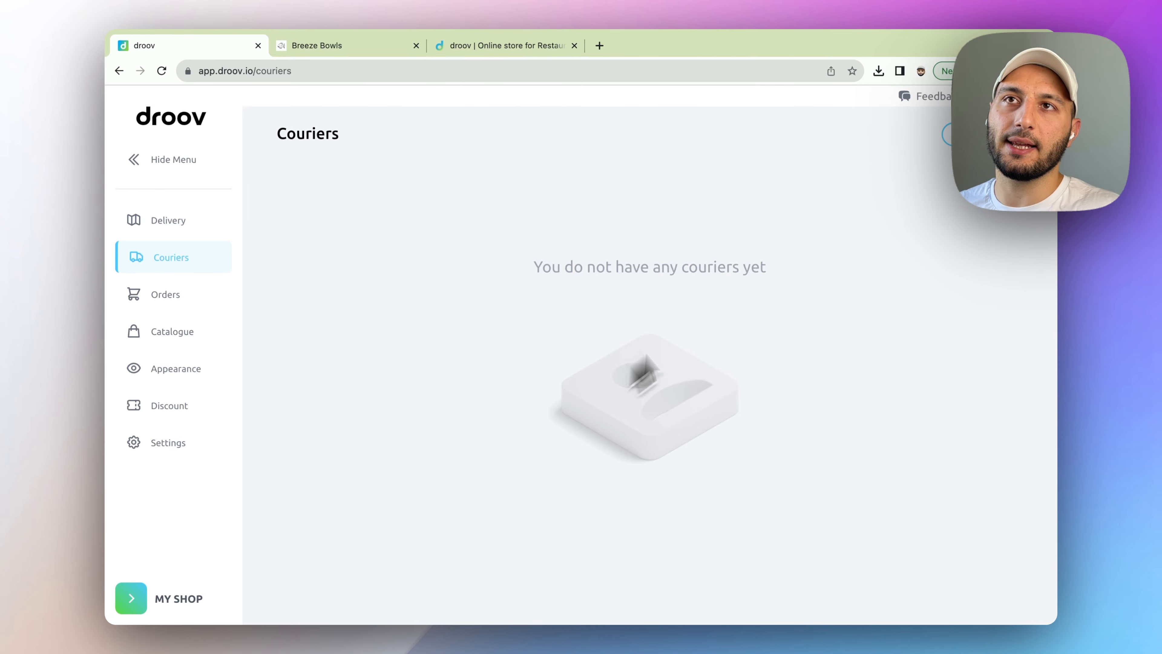
# - Start a new courier and enter the courier's first name and mobile phone number
pyautogui.click(952, 135)
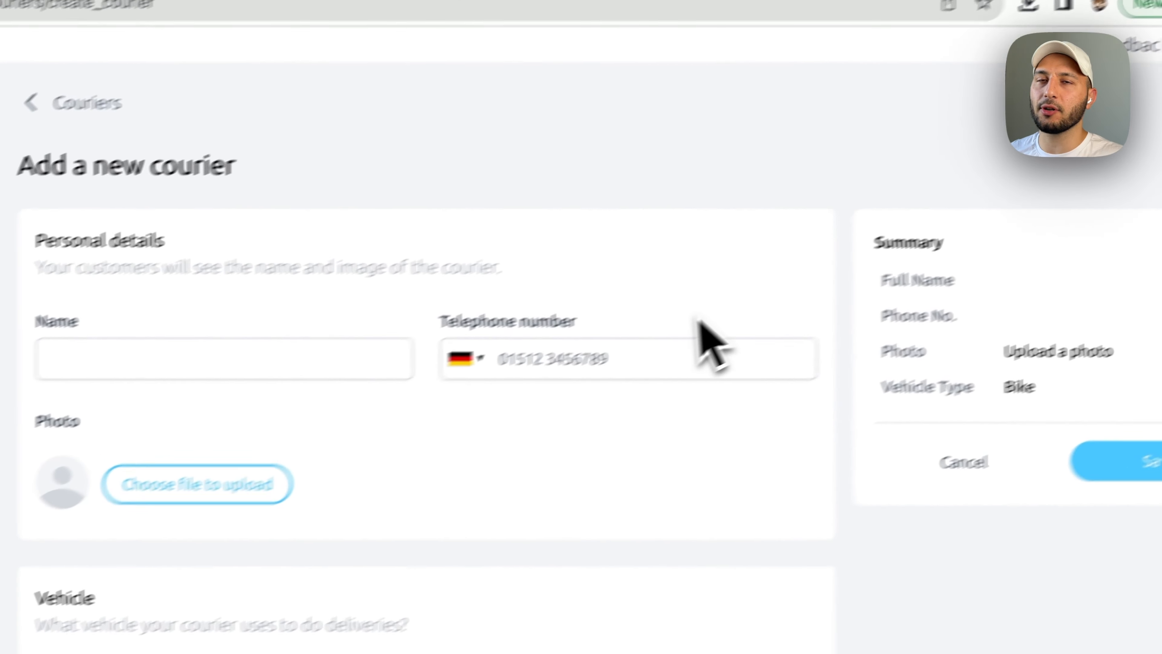
pyautogui.click(326, 362)
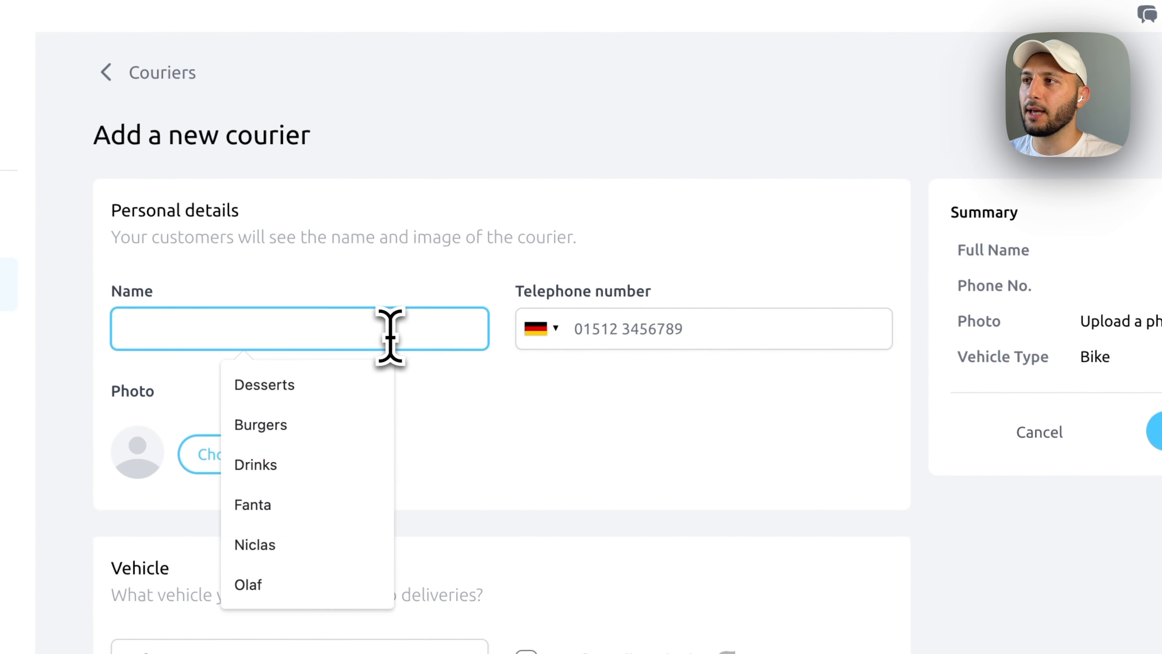
pyautogui.write('Olaf')
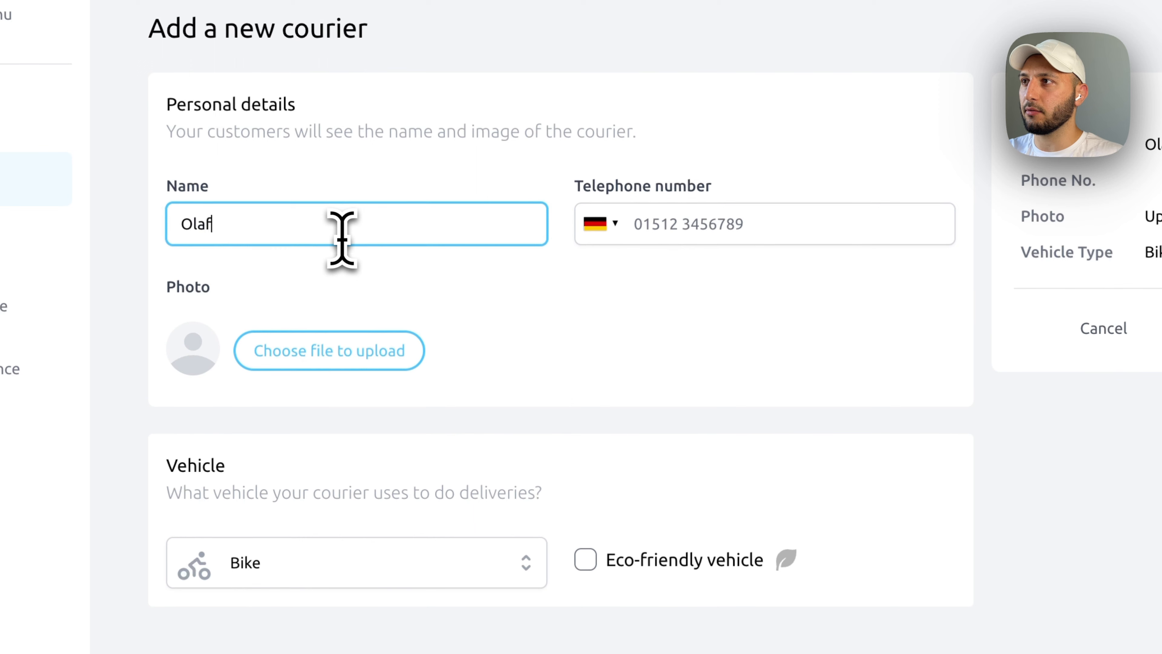
pyautogui.click(407, 151)
pyautogui.click(728, 227)
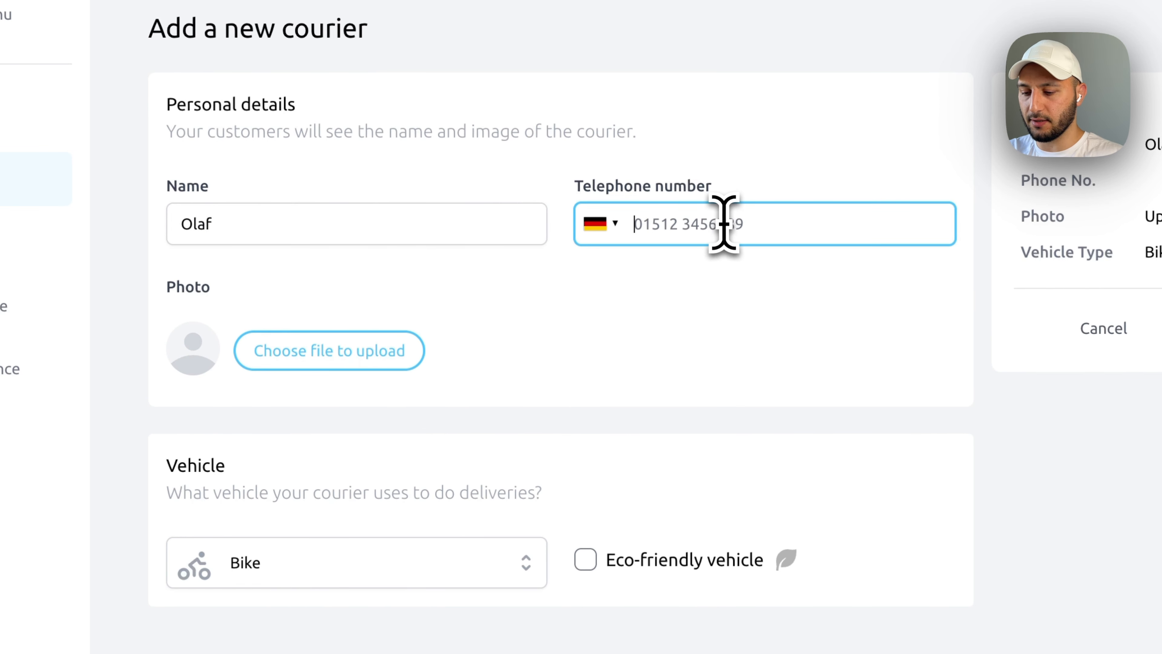
pyautogui.click(873, 174)
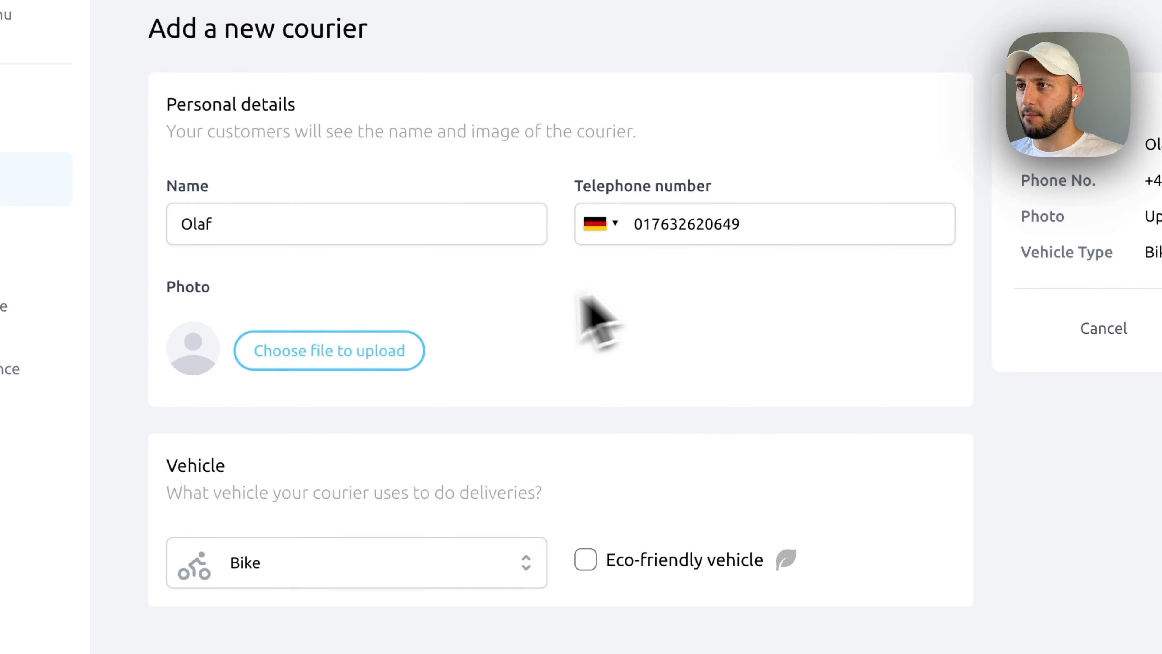
# - Upload the courier's portrait photo, zoomed and centred in the crop circle
pyautogui.click(379, 366)
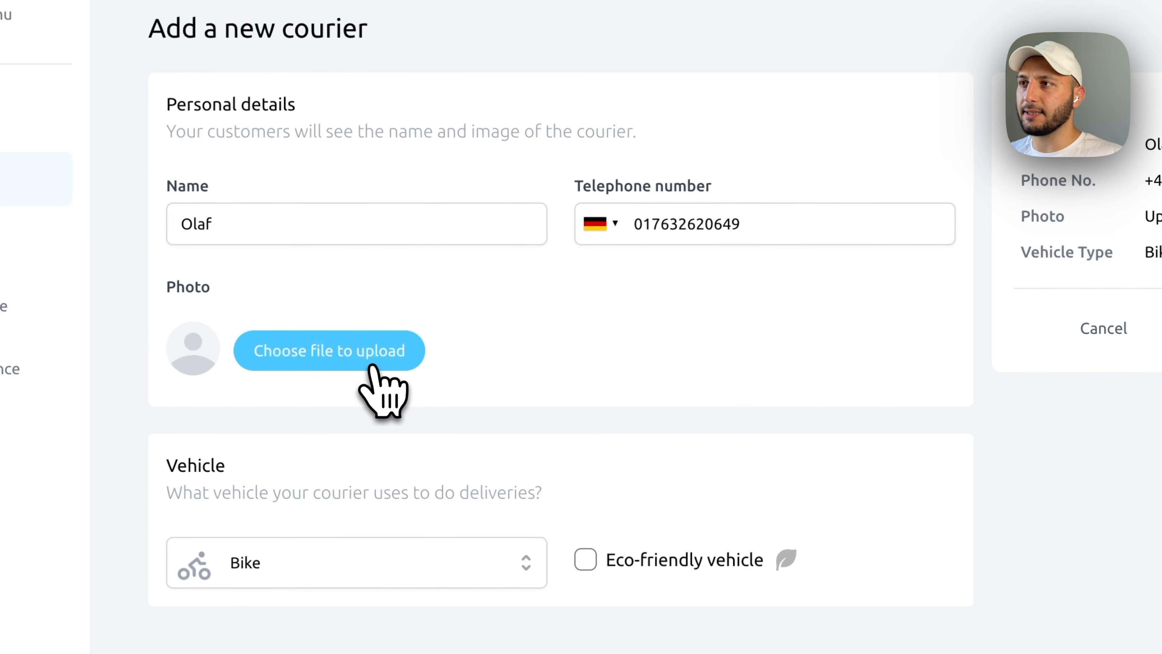
pyautogui.click(464, 167)
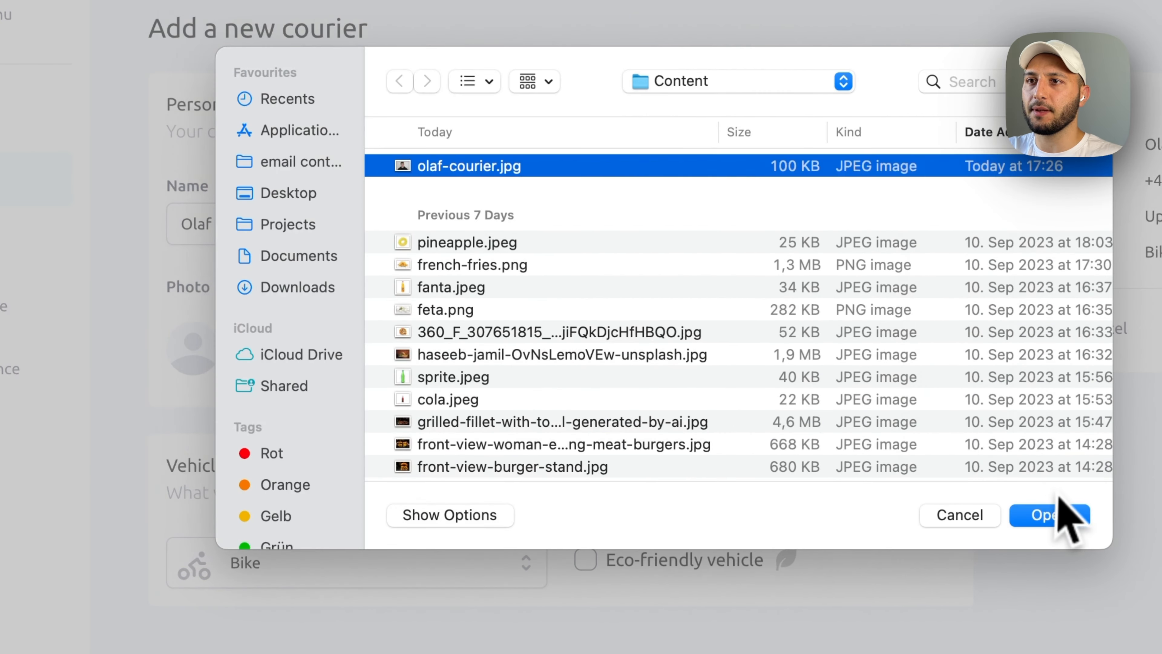
pyautogui.click(1066, 522)
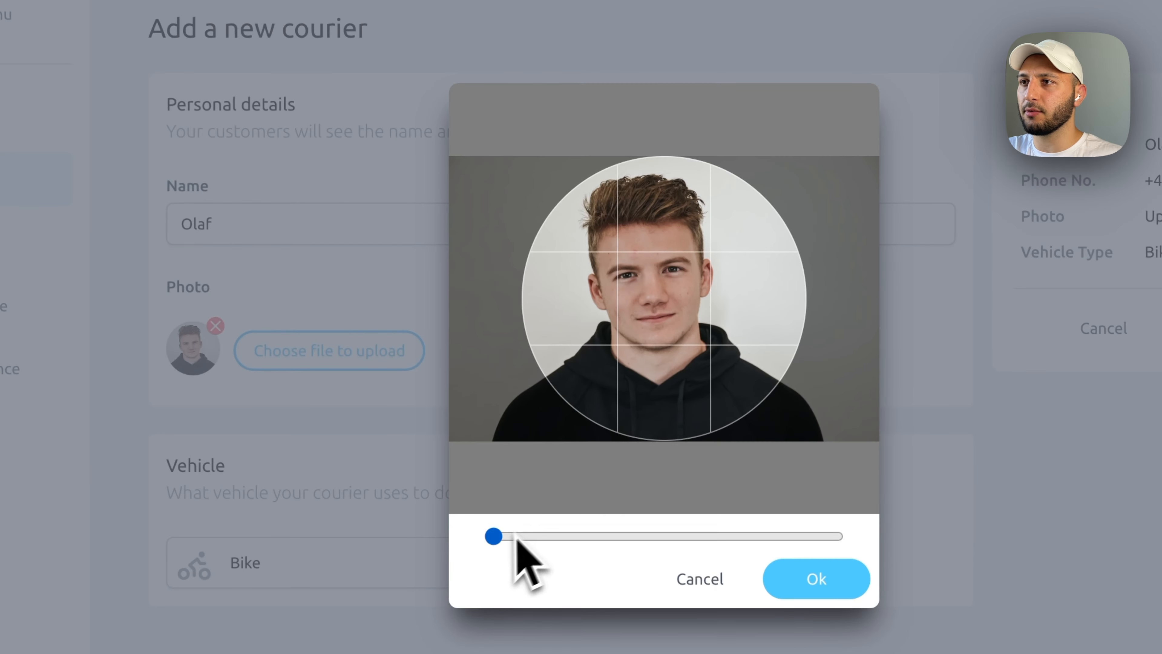
pyautogui.click(521, 545)
pyautogui.moveTo(557, 384); pyautogui.dragTo(592, 354)
pyautogui.click(819, 589)
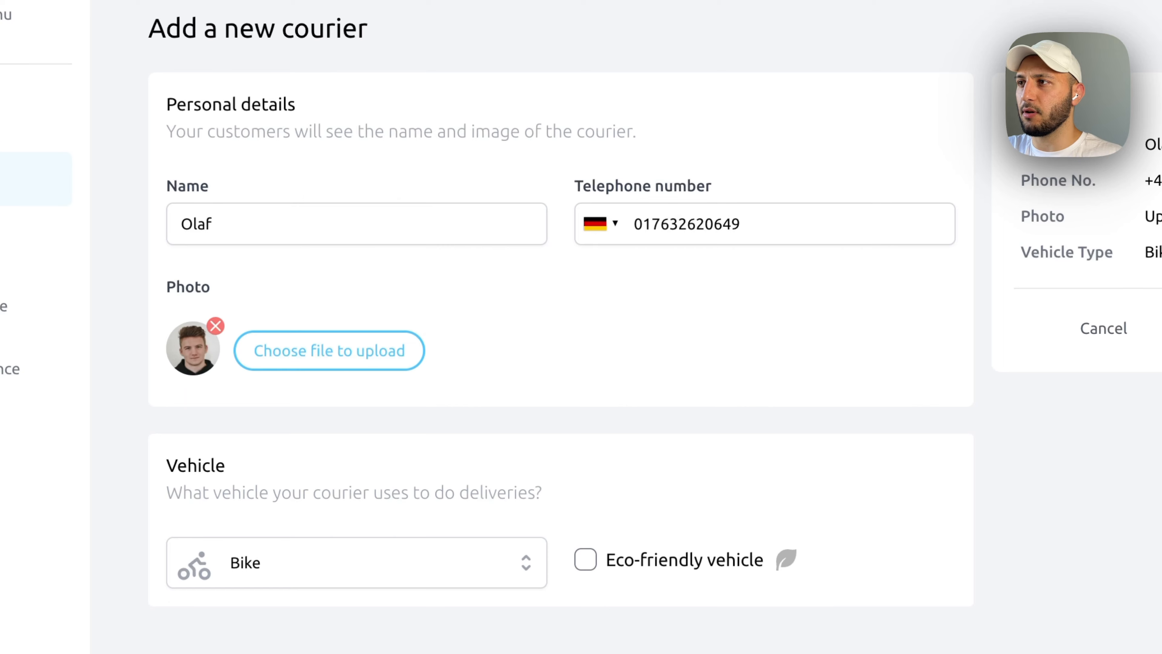
# - Keep Bike as the vehicle, mark it eco-friendly, and double-check the phone number
pyautogui.click(439, 568)
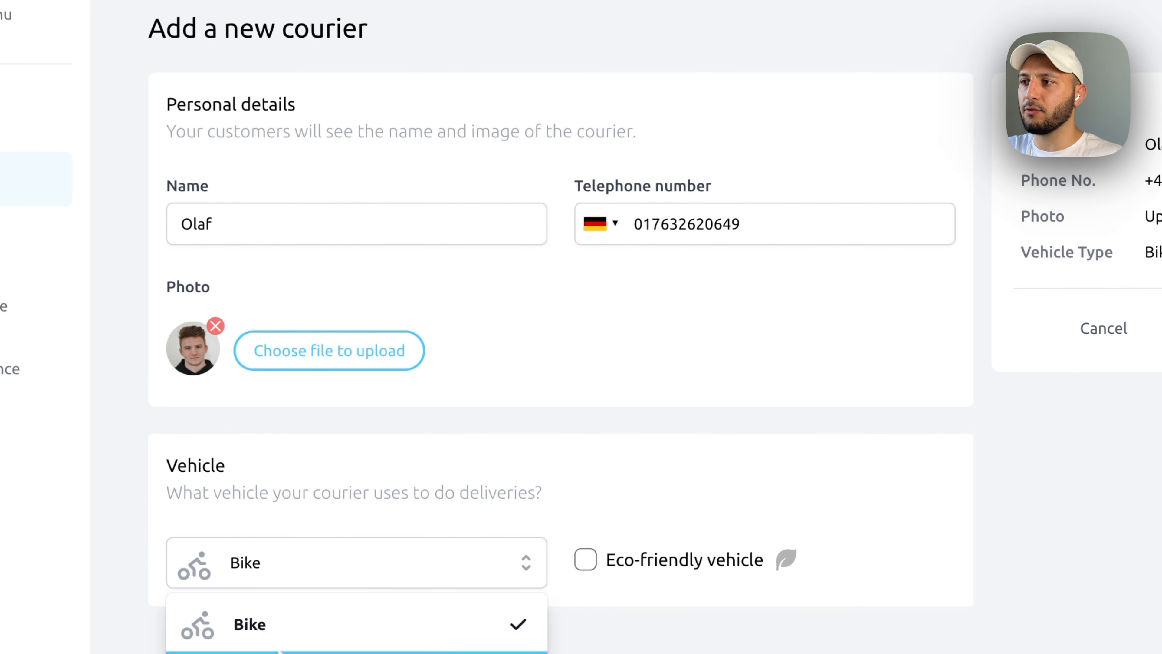
pyautogui.click(290, 643)
pyautogui.click(585, 559)
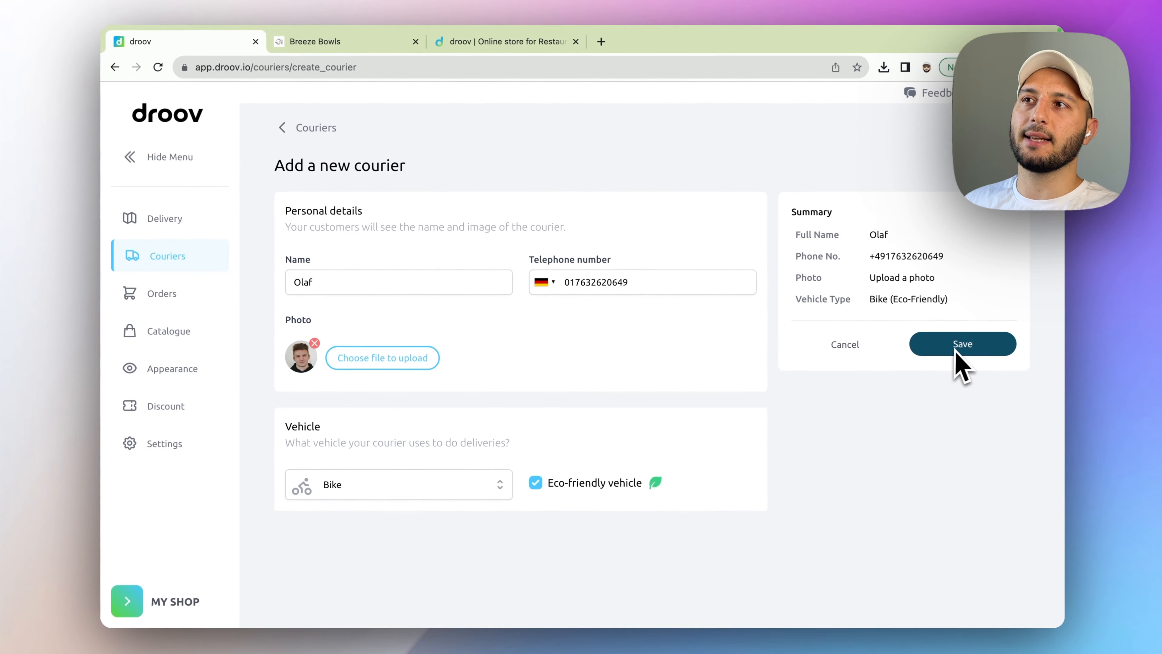
pyautogui.click(677, 289)
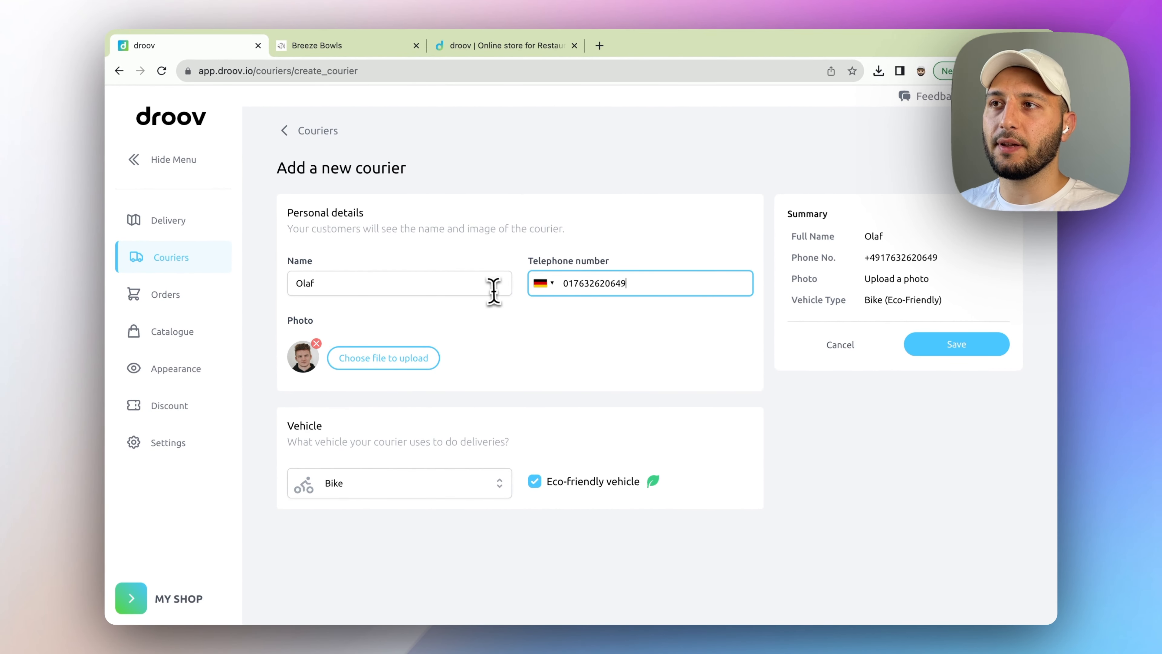
pyautogui.press('super+a')
pyautogui.click(672, 383)
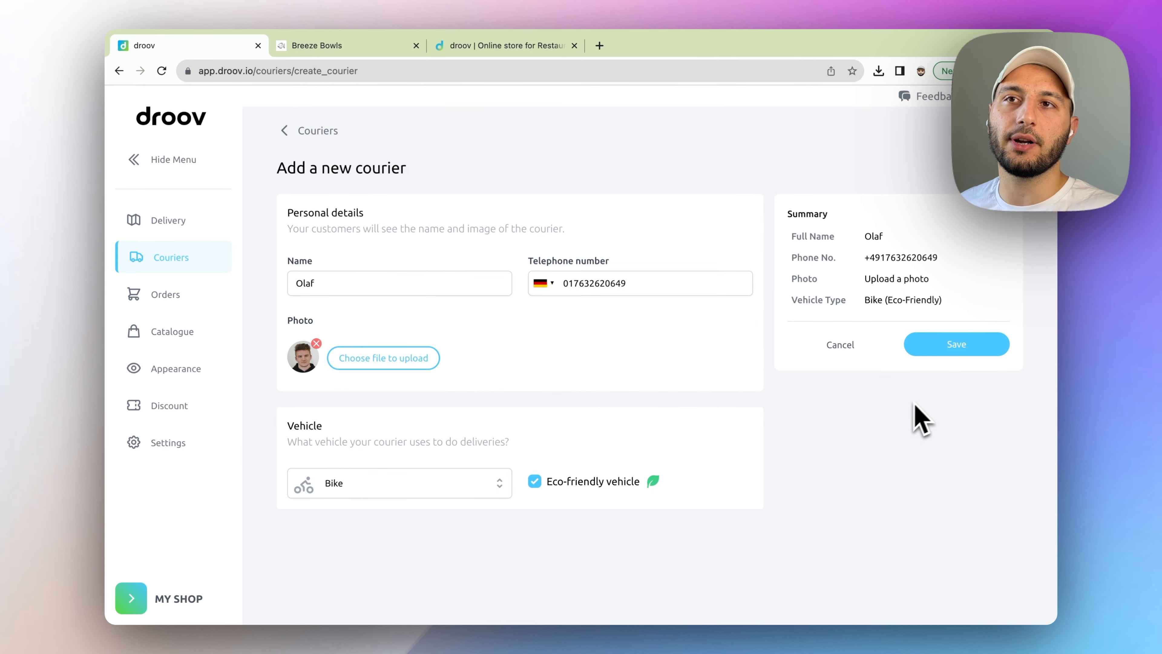
# - Save the new courier and browse the droover app page's routing and live-tracking features
pyautogui.click(953, 350)
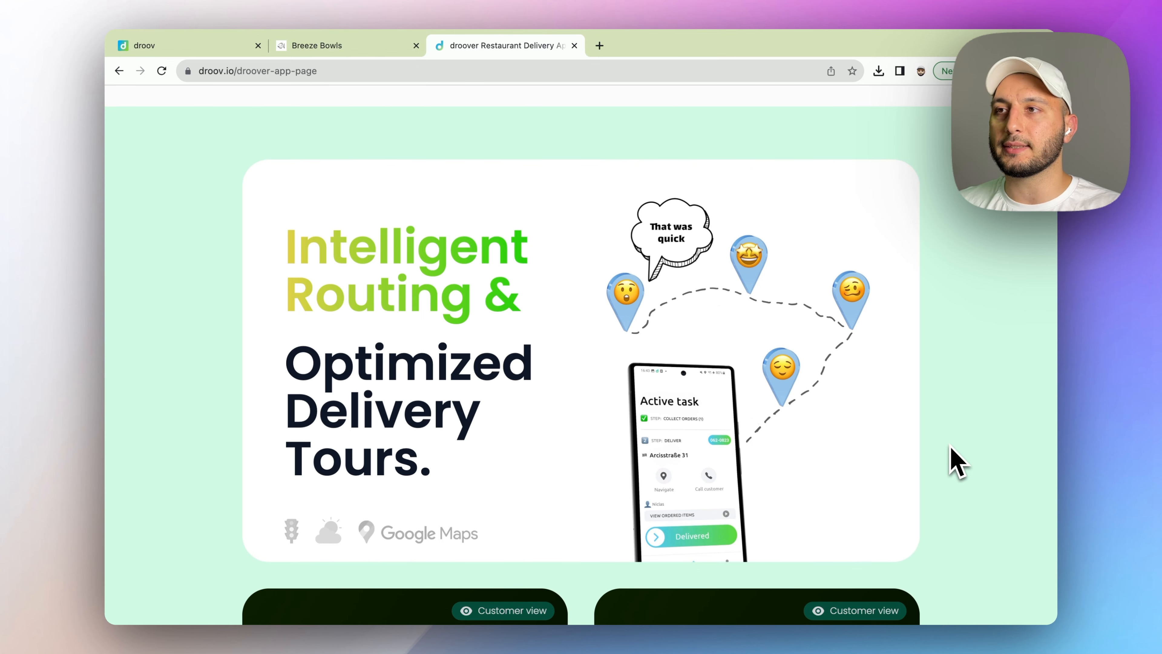
pyautogui.scroll(-10, 952, 448)
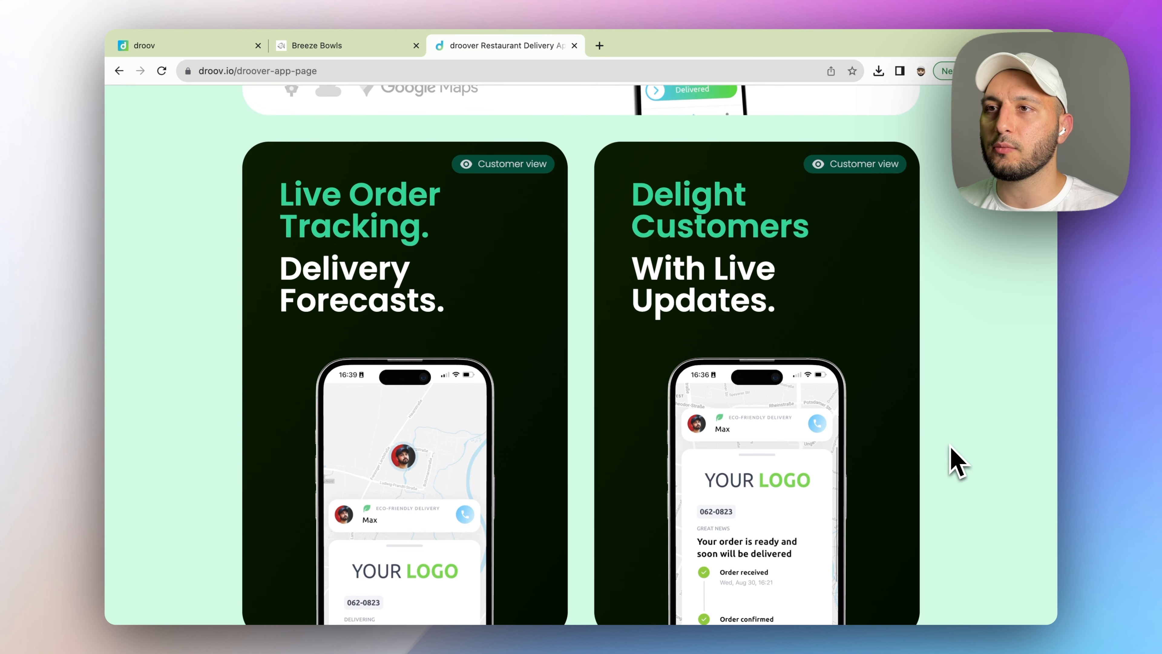
pyautogui.scroll(-1, 958, 463)
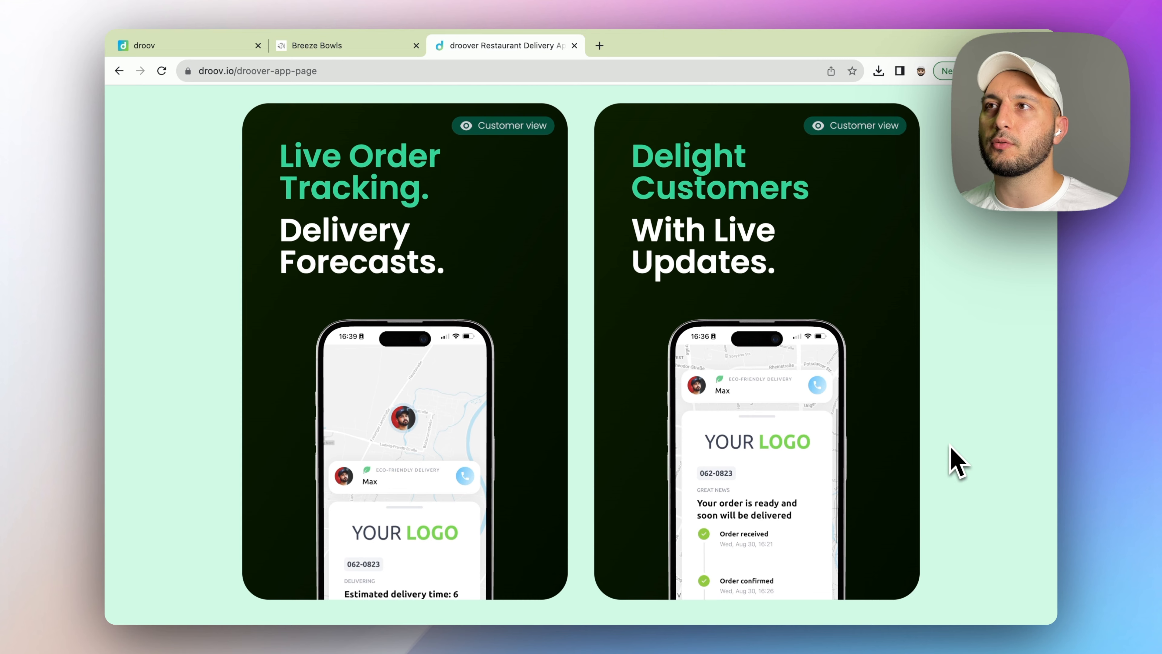
pyautogui.scroll(10, 957, 463)
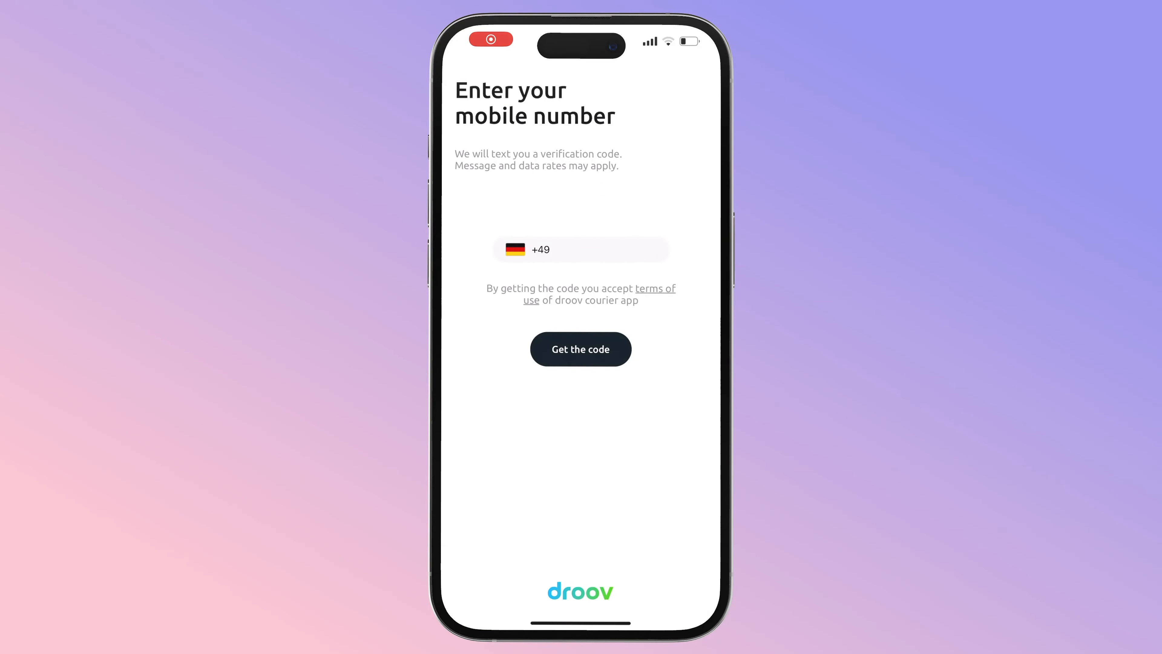
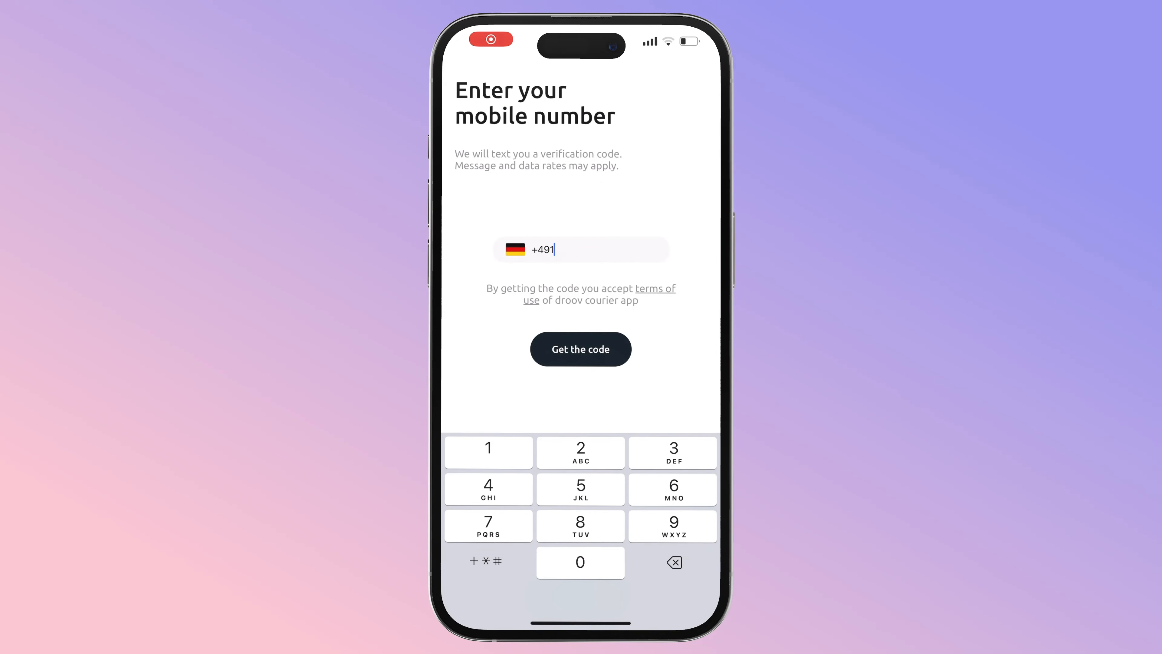
# - Sign in with the courier's phone number and SMS code, allow notifications, and open My profile
pyautogui.click(580, 349)
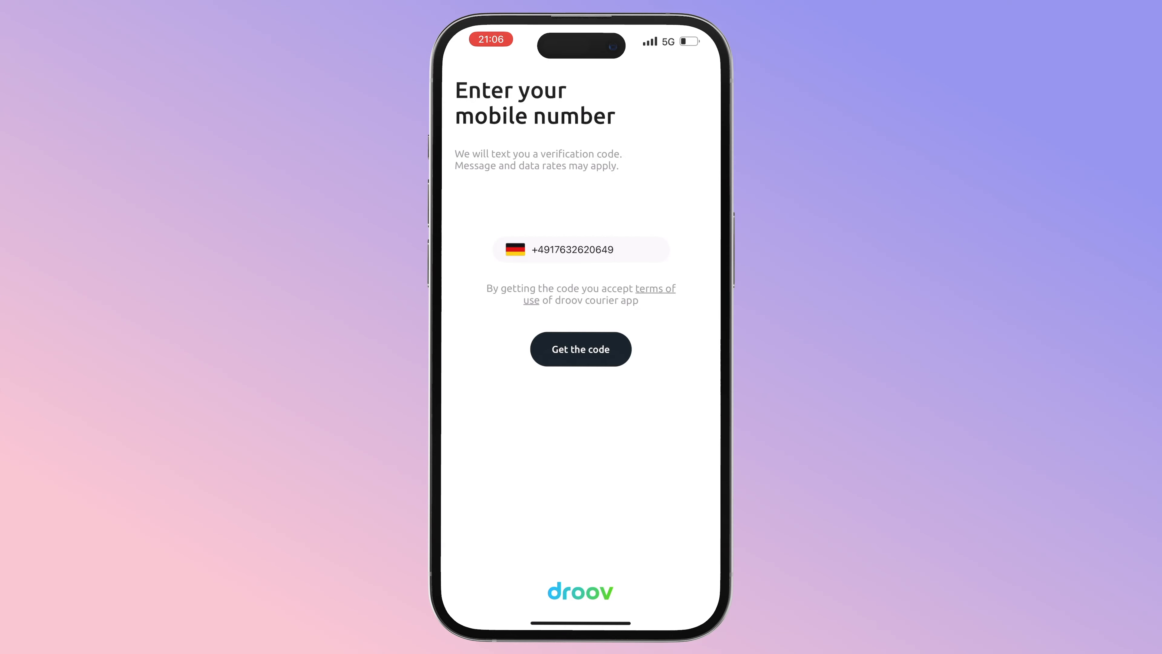
pyautogui.click(581, 349)
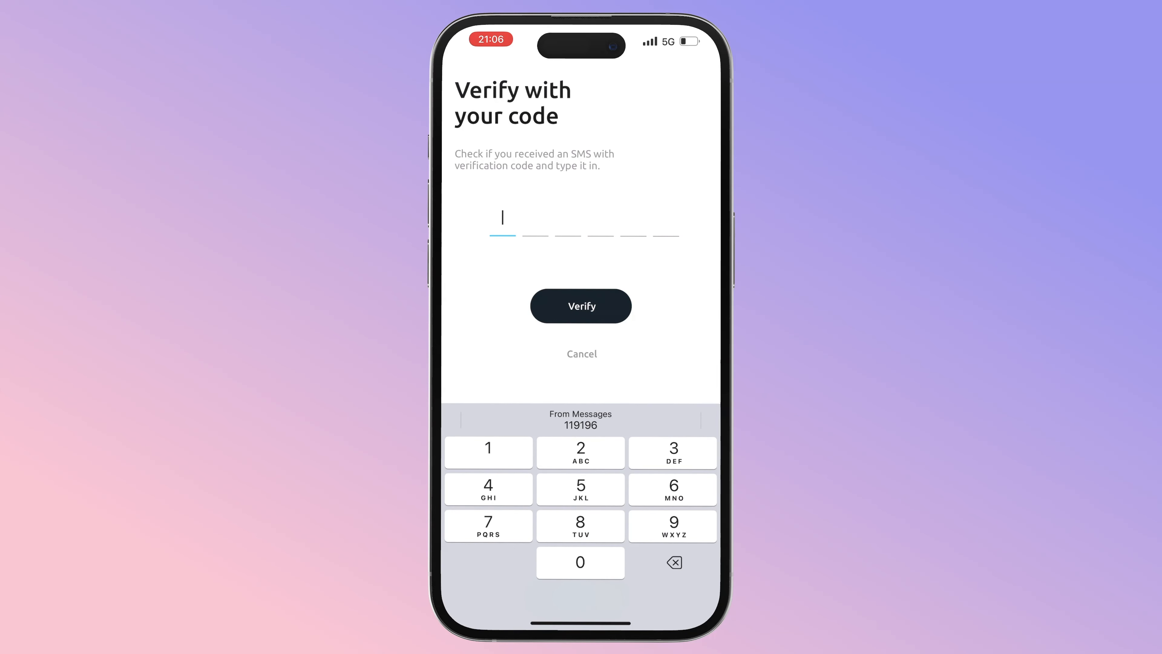
pyautogui.click(580, 420)
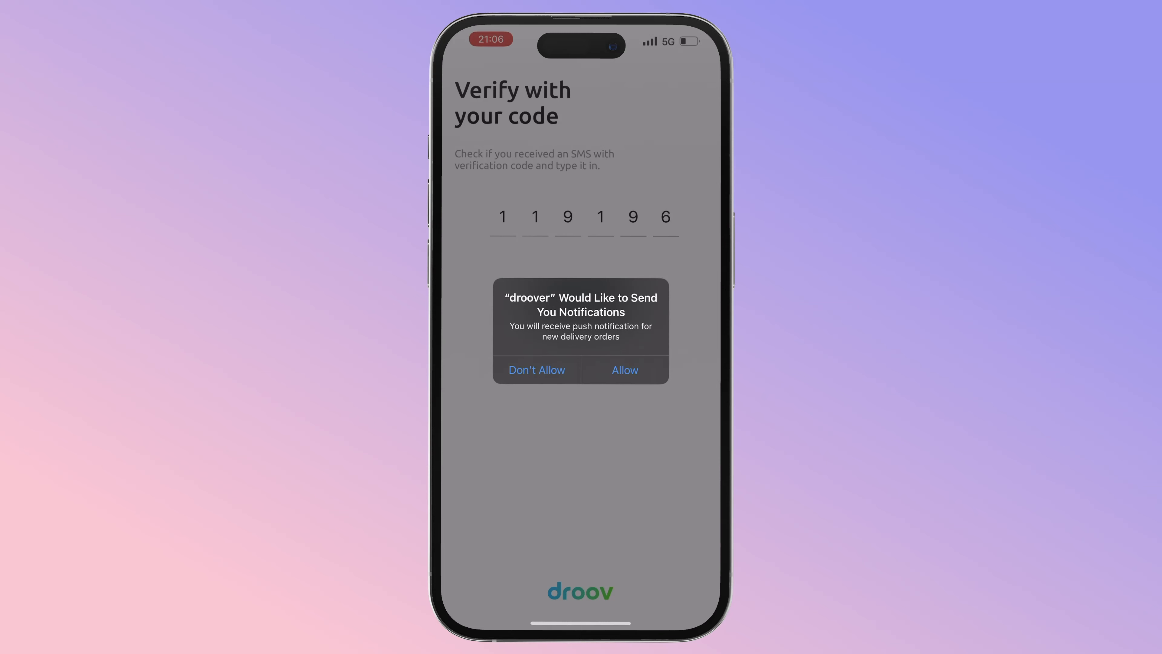
pyautogui.click(625, 369)
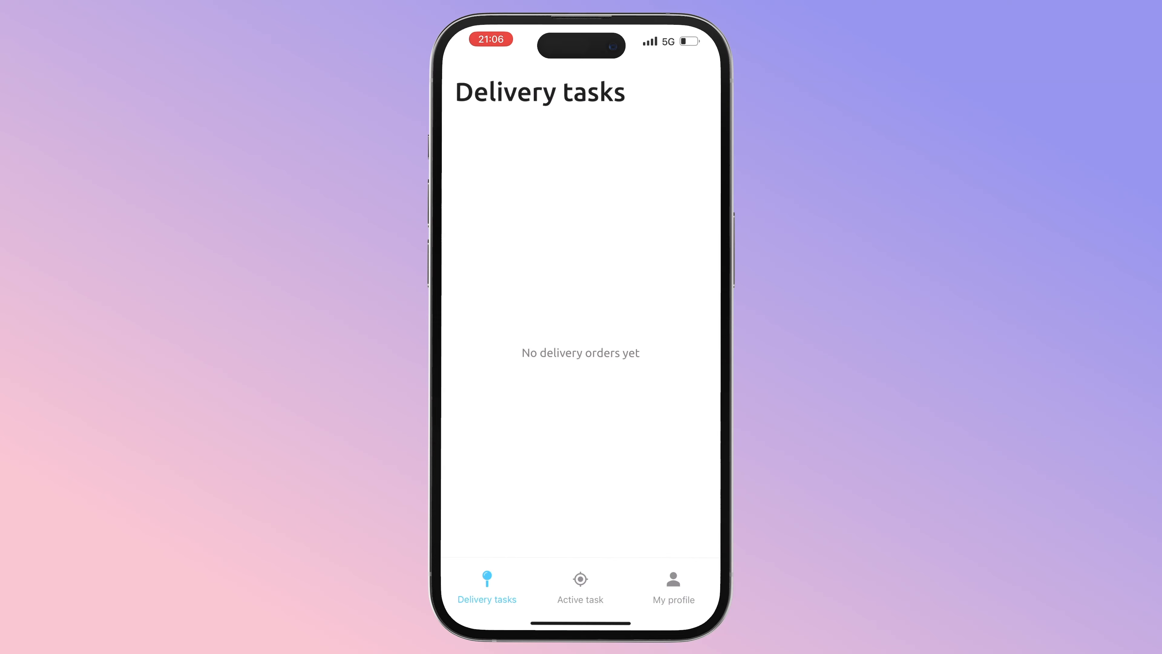
pyautogui.click(673, 587)
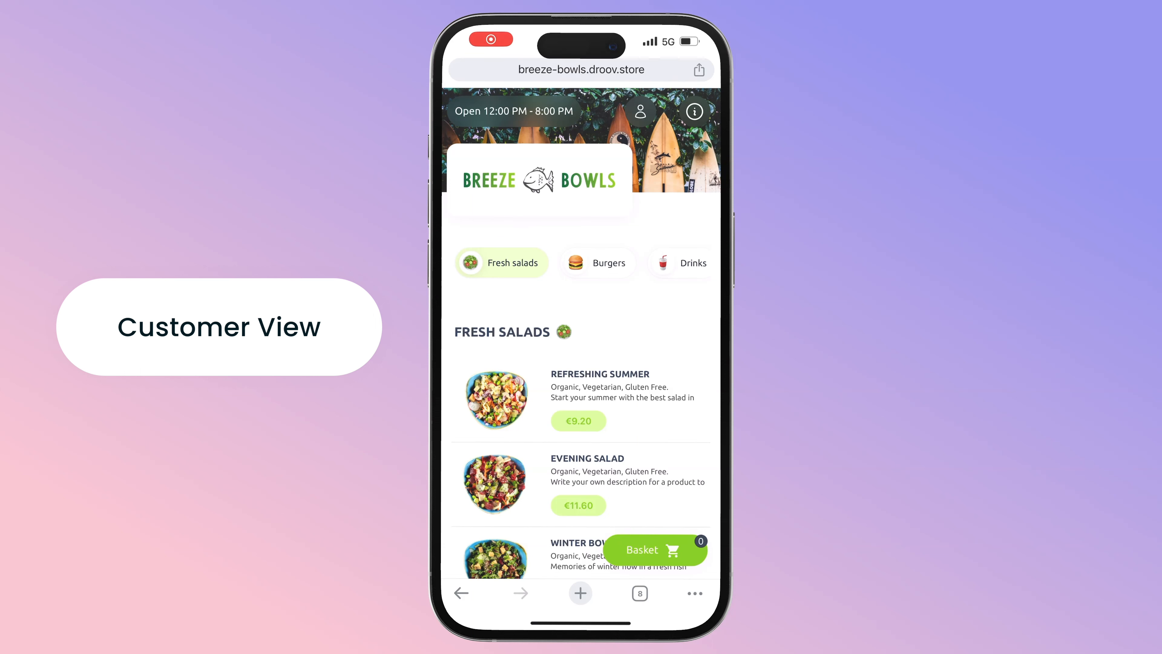
# - Add a Double Cheese Burger with French Fries and a Coca-Cola to the basket
pyautogui.scroll(-10, 581, 343)
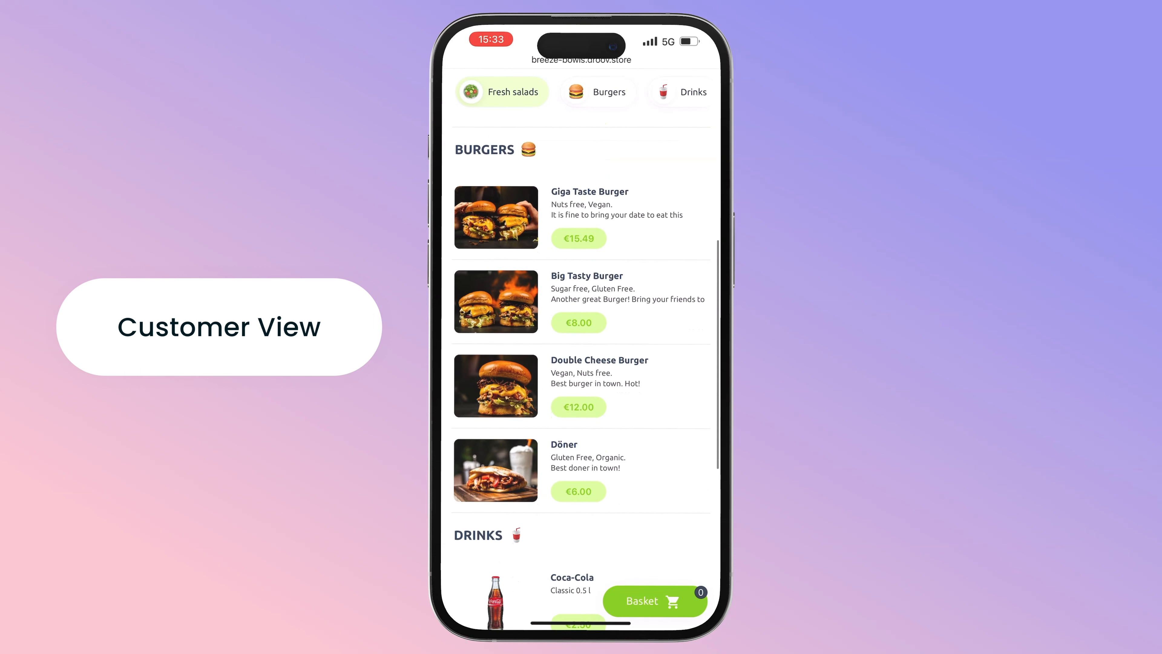
pyautogui.click(581, 386)
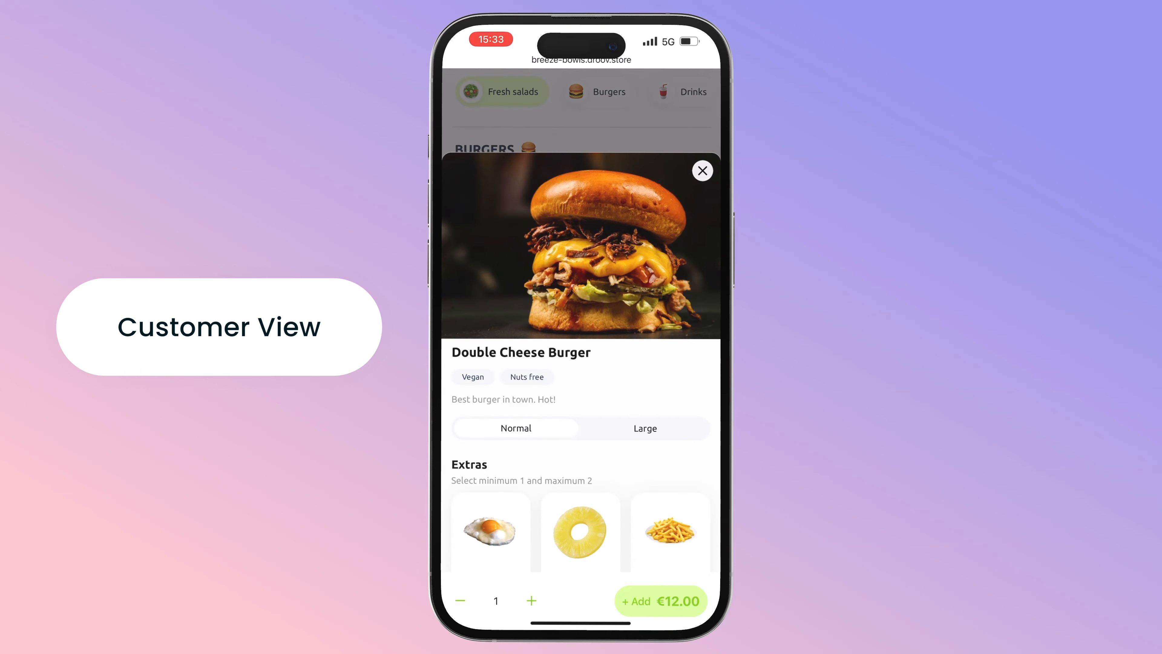
pyautogui.scroll(-3, 581, 457)
pyautogui.click(669, 467)
pyautogui.click(659, 599)
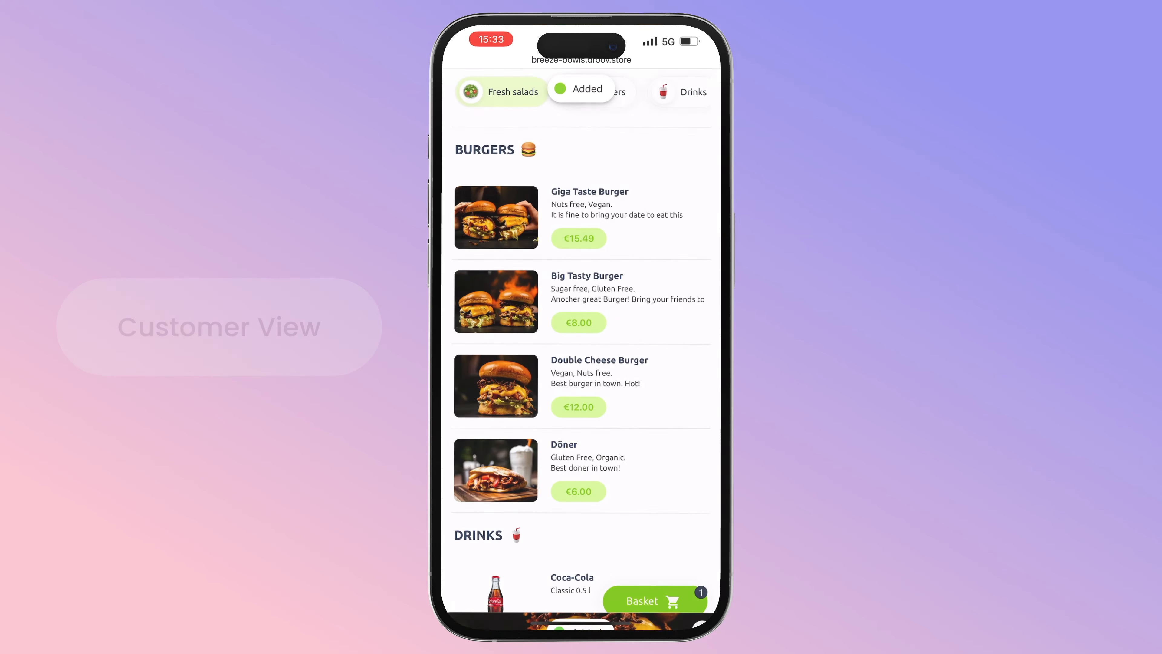
pyautogui.scroll(5, 581, 366)
pyautogui.scroll(-8, 581, 366)
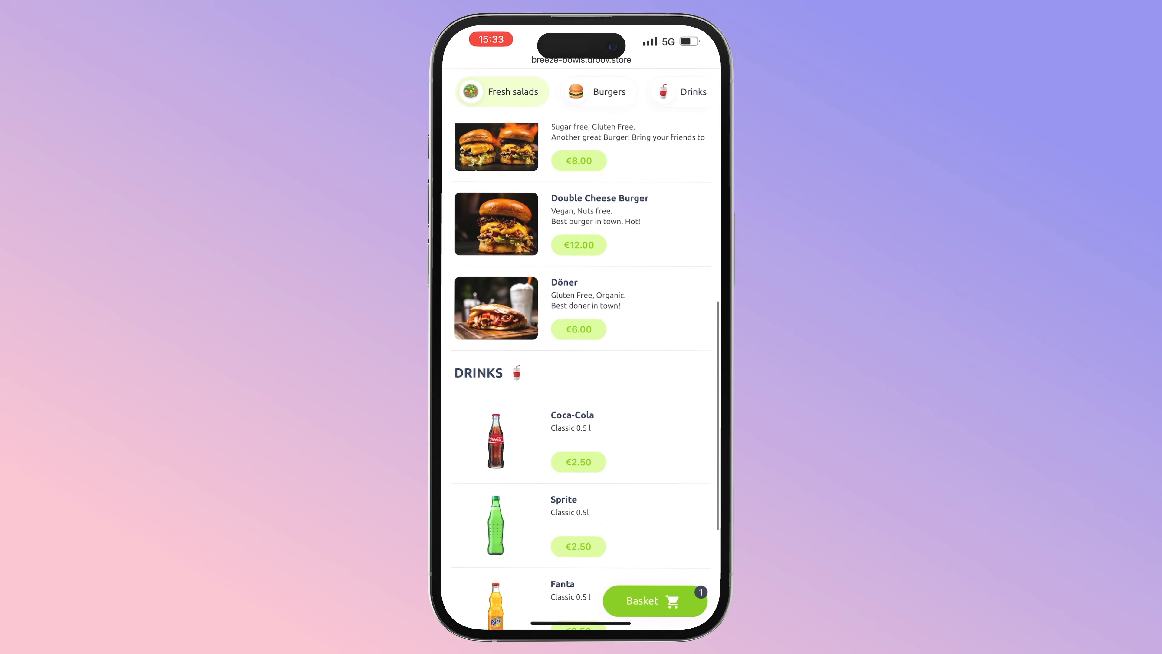
pyautogui.click(572, 426)
pyautogui.click(663, 617)
# - Add Refreshing Summer with Avocado, review the basket, and continue to the delivery address
pyautogui.scroll(10, 581, 366)
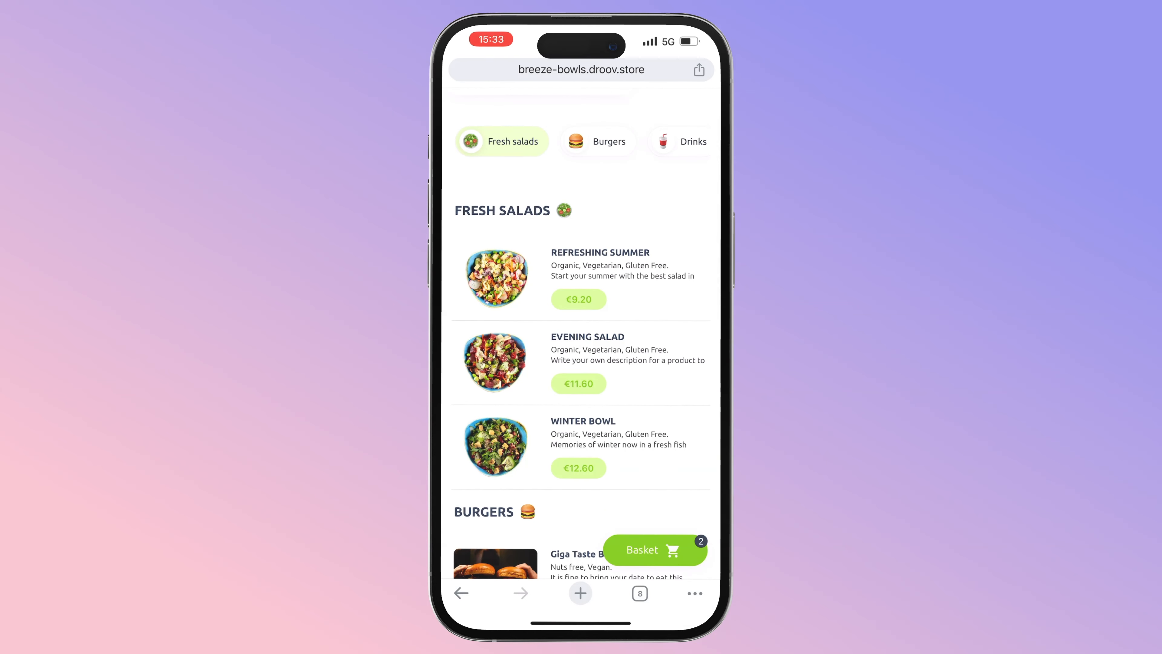
pyautogui.click(599, 265)
pyautogui.click(491, 467)
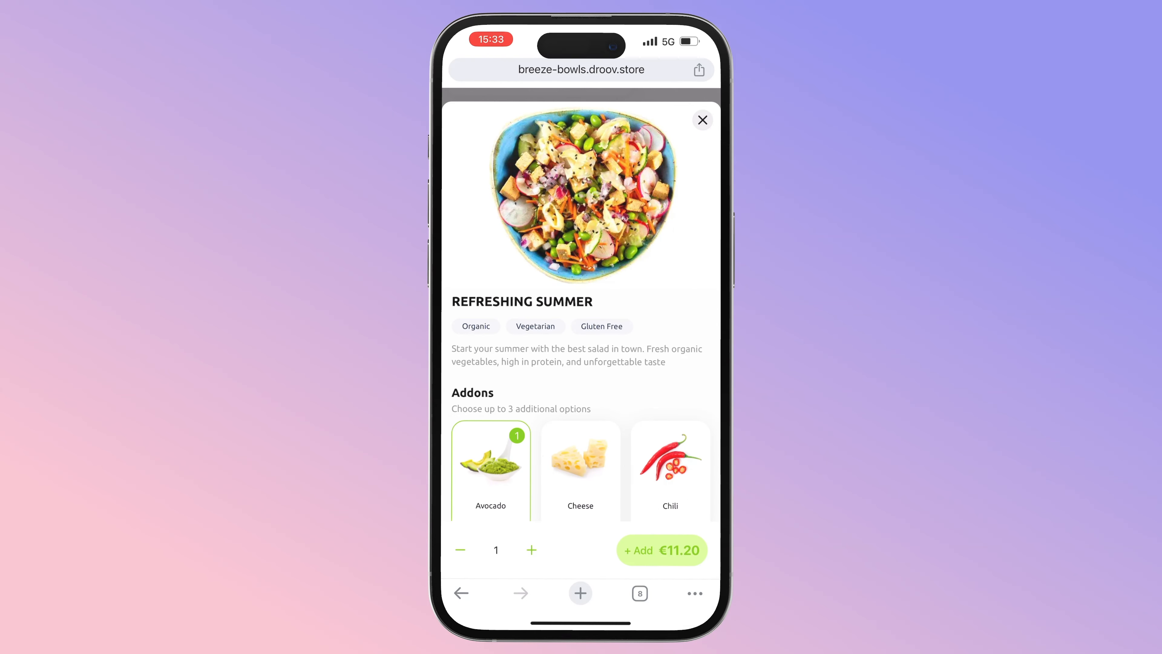
pyautogui.click(663, 550)
pyautogui.click(663, 550)
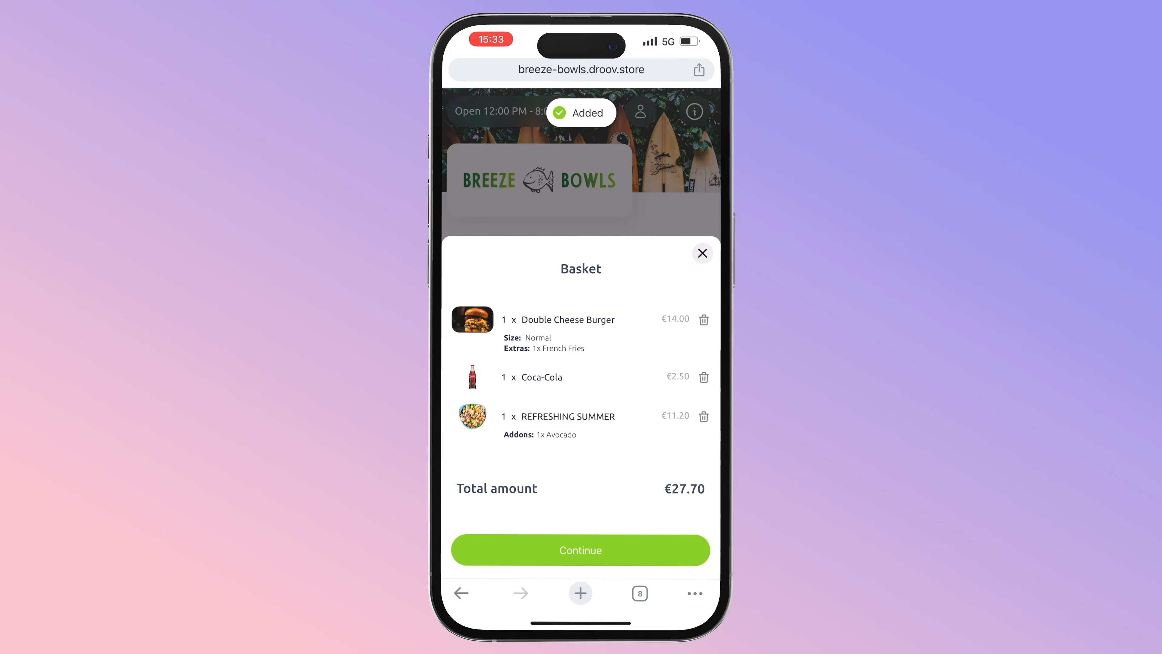
pyautogui.click(581, 550)
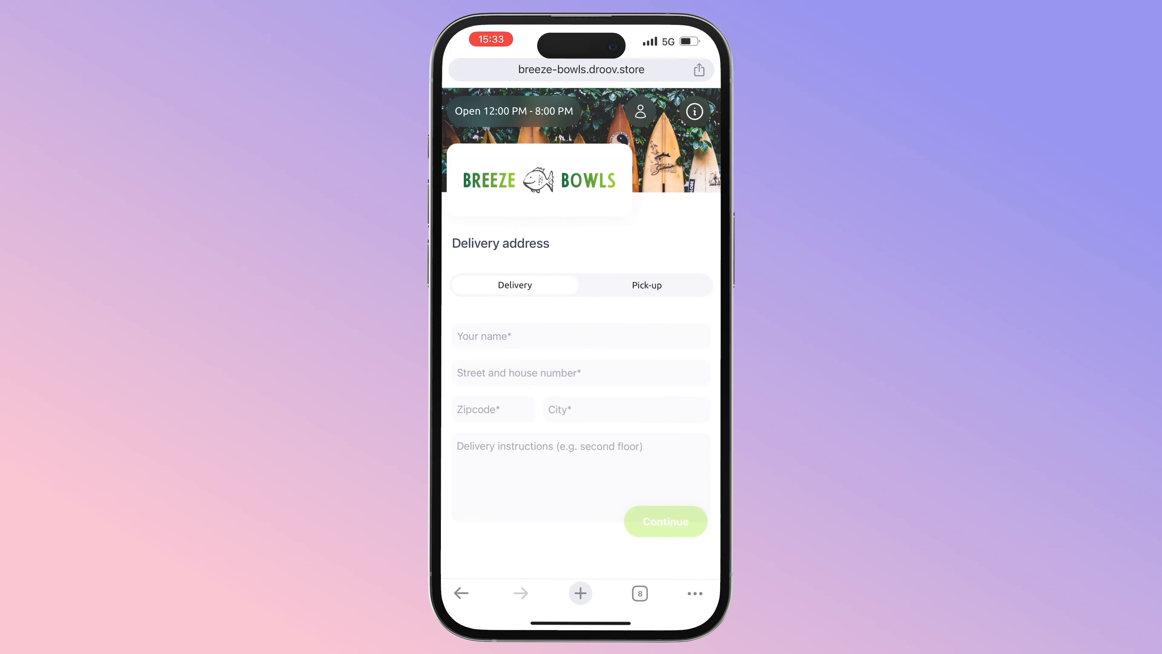
# - Enter the customer's name, street address, zipcode and city, with instructions 'Ring the bell'
pyautogui.click(580, 336)
pyautogui.write('Niclas')
pyautogui.click(581, 268)
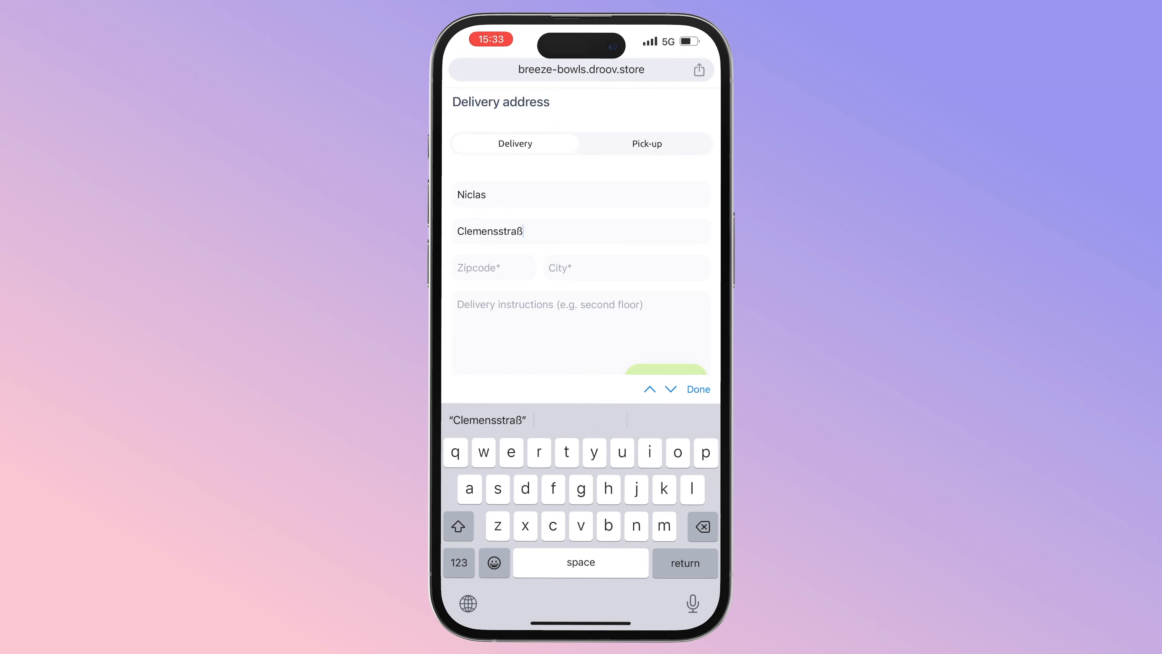
pyautogui.click(494, 267)
pyautogui.write('80803')
pyautogui.click(626, 231)
pyautogui.write('Munich')
pyautogui.click(581, 293)
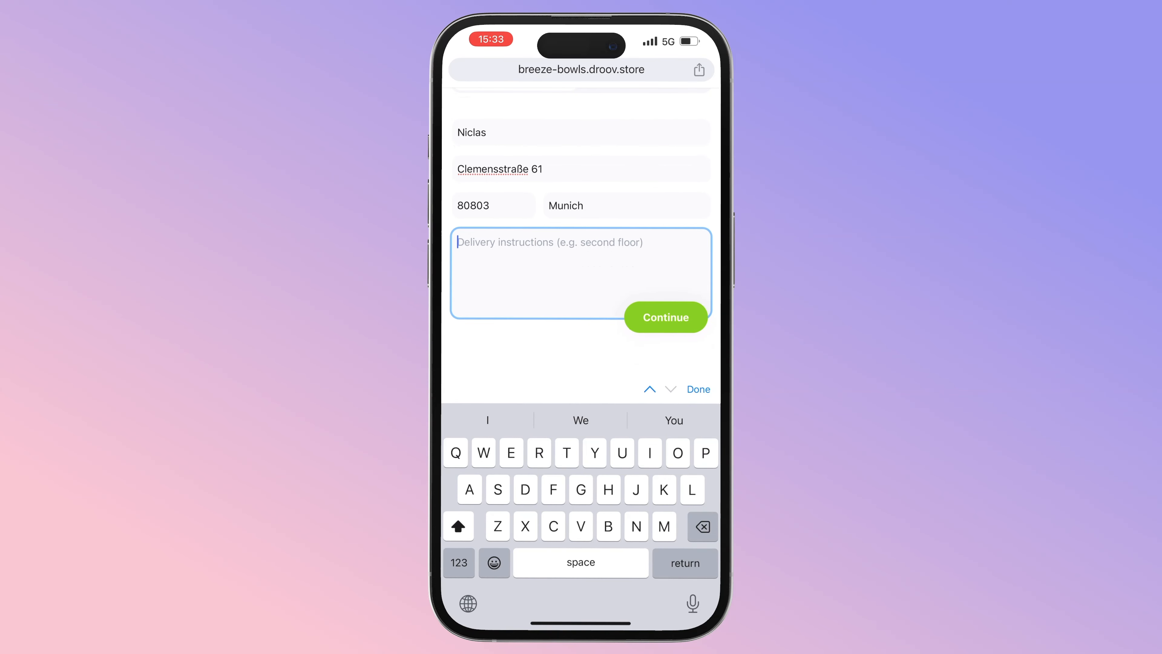
pyautogui.write('Ring the bell')
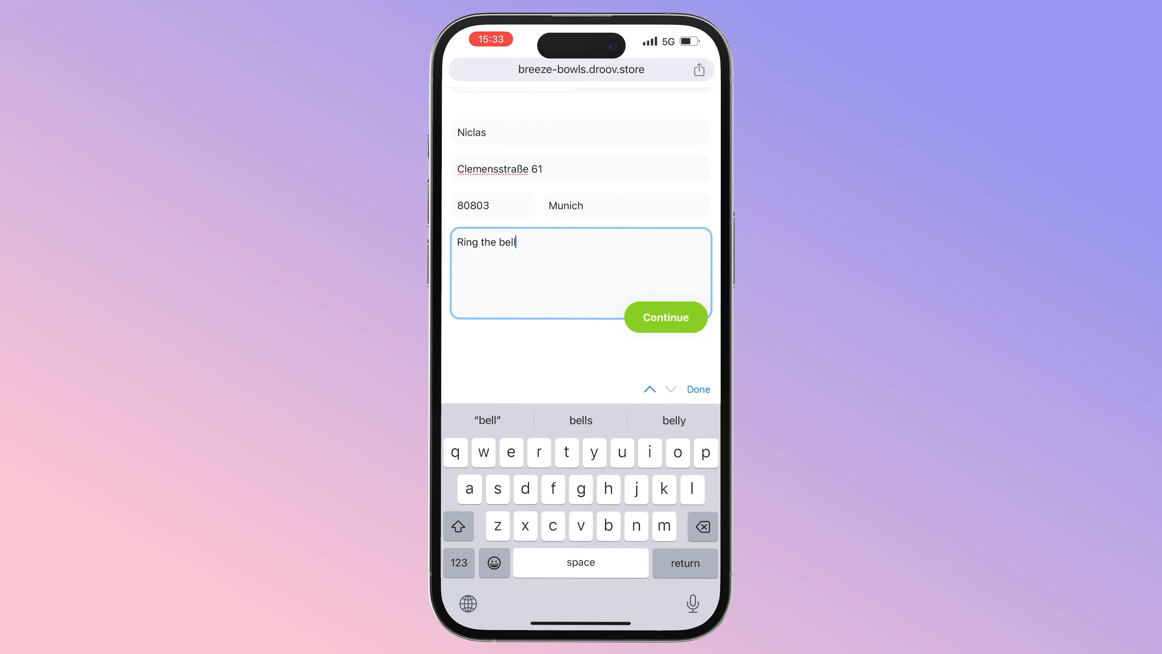
# - Continue to the confirm-and-pay page and set the courier tip to 5%
pyautogui.click(666, 317)
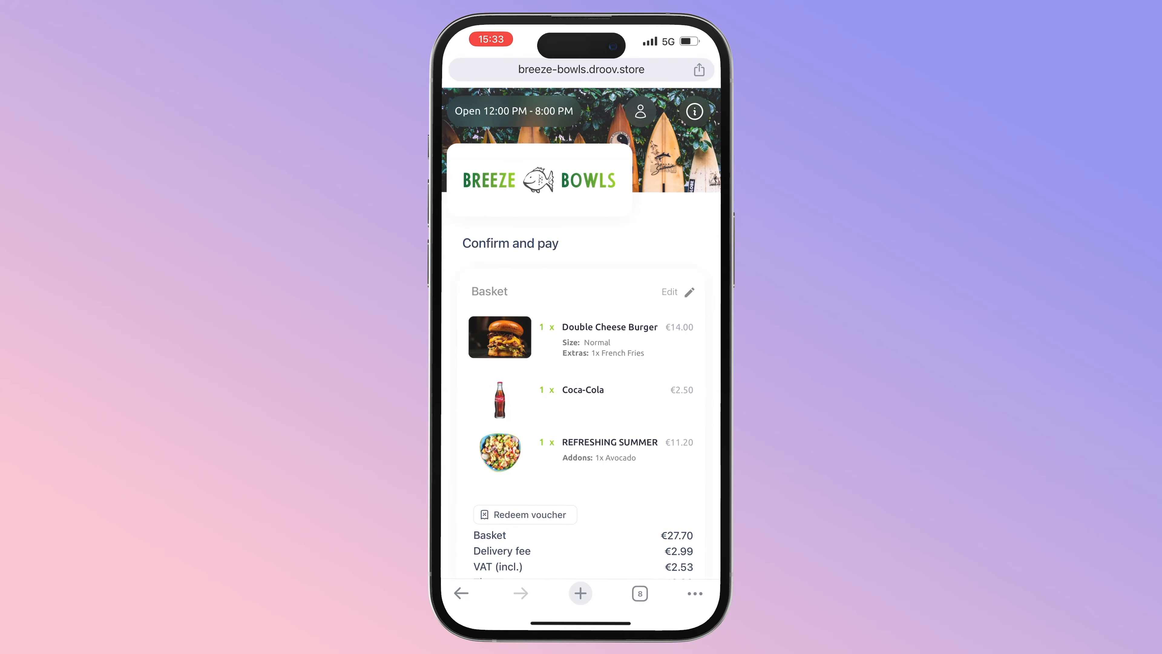
pyautogui.scroll(-5, 581, 366)
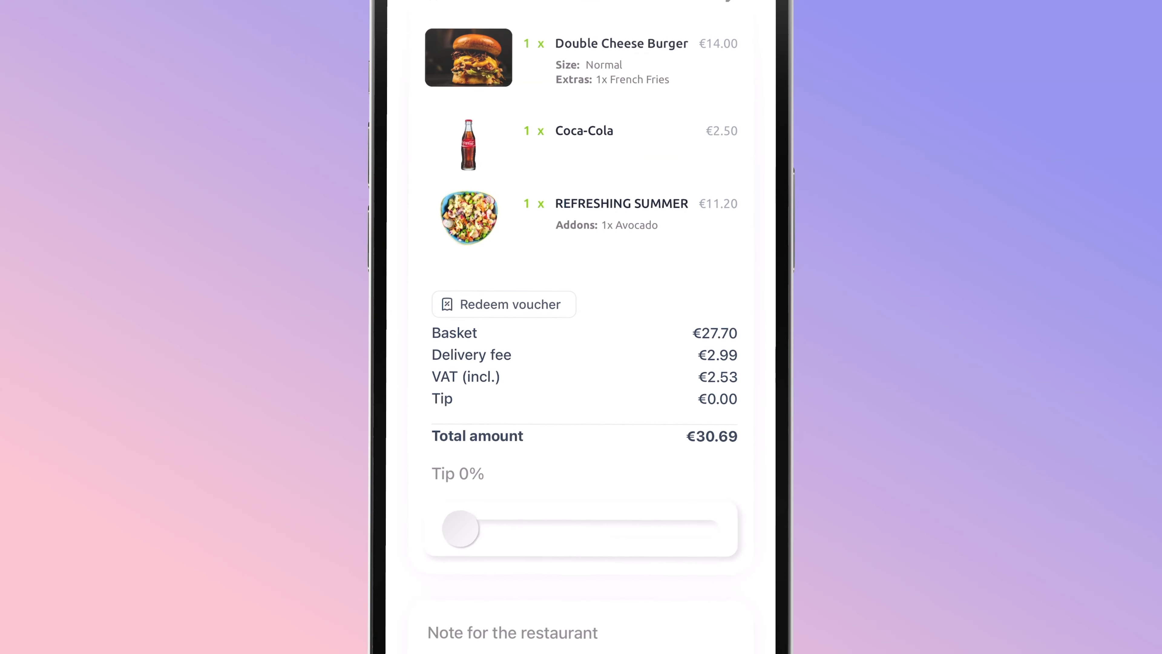
pyautogui.moveTo(461, 529)
pyautogui.mouseDown()
pyautogui.moveTo(483, 529)
pyautogui.moveTo(473, 529)
pyautogui.mouseUp()
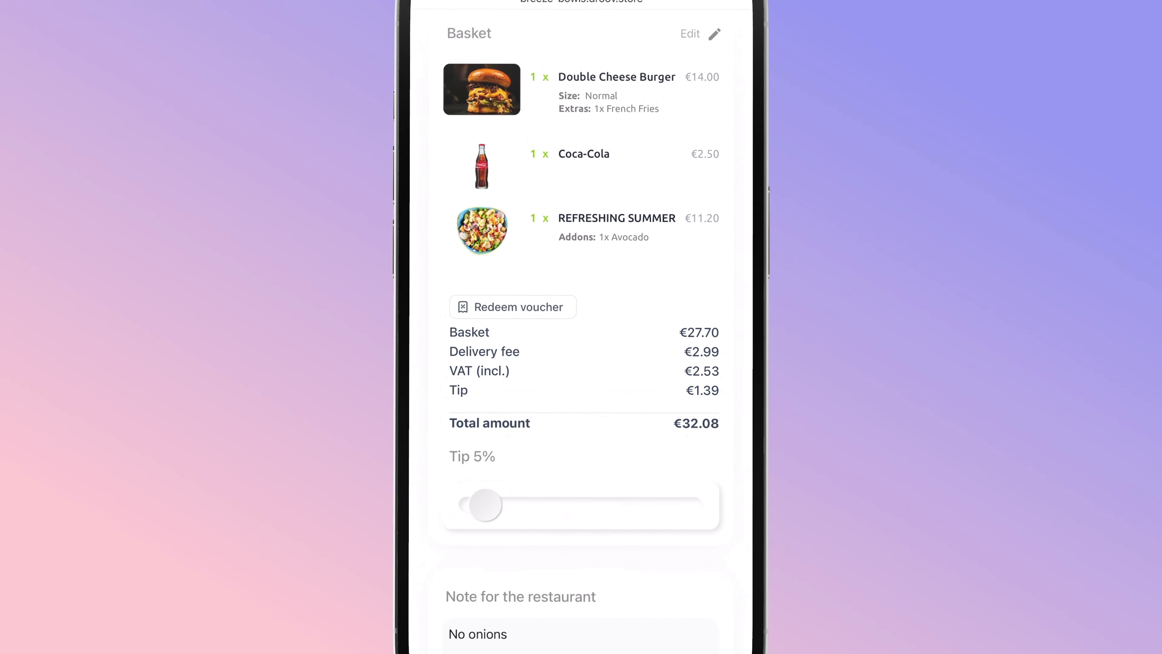
pyautogui.scroll(-5, 581, 348)
pyautogui.scroll(-8, 581, 348)
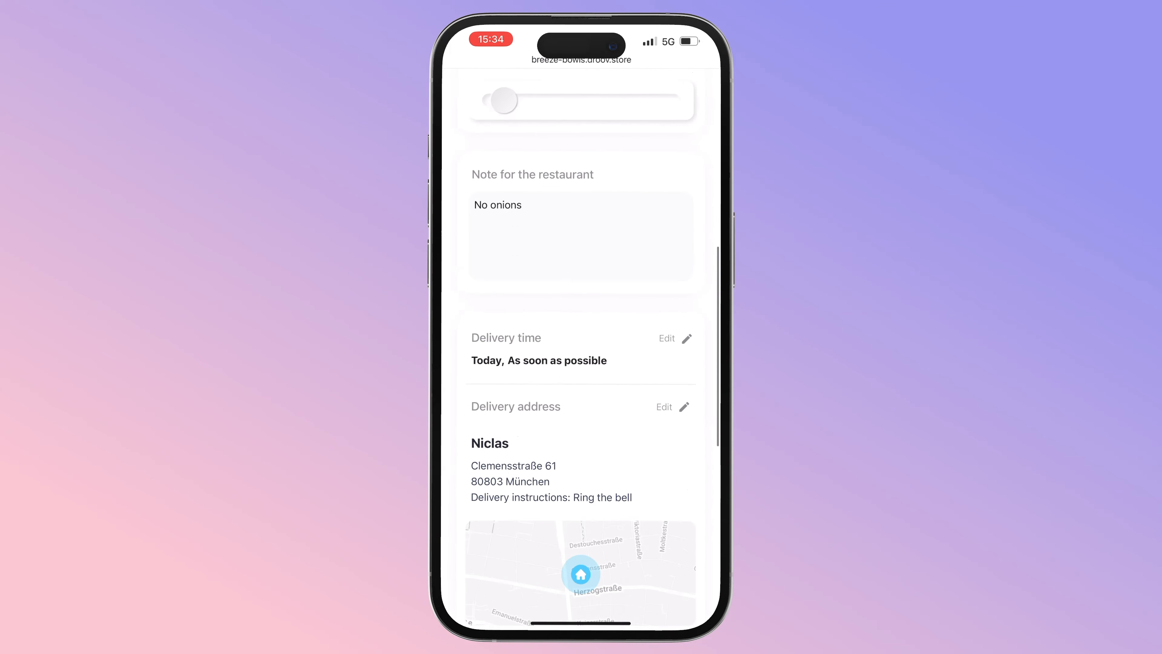
pyautogui.scroll(5, 581, 349)
pyautogui.scroll(-5, 581, 348)
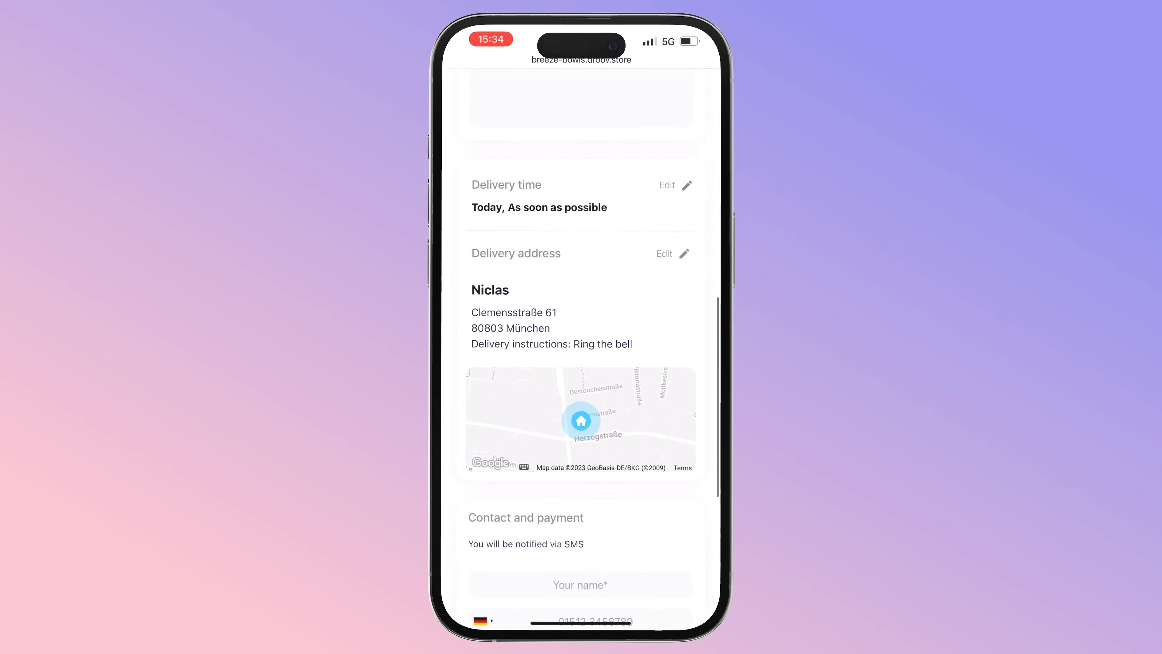
pyautogui.scroll(-4, 582, 348)
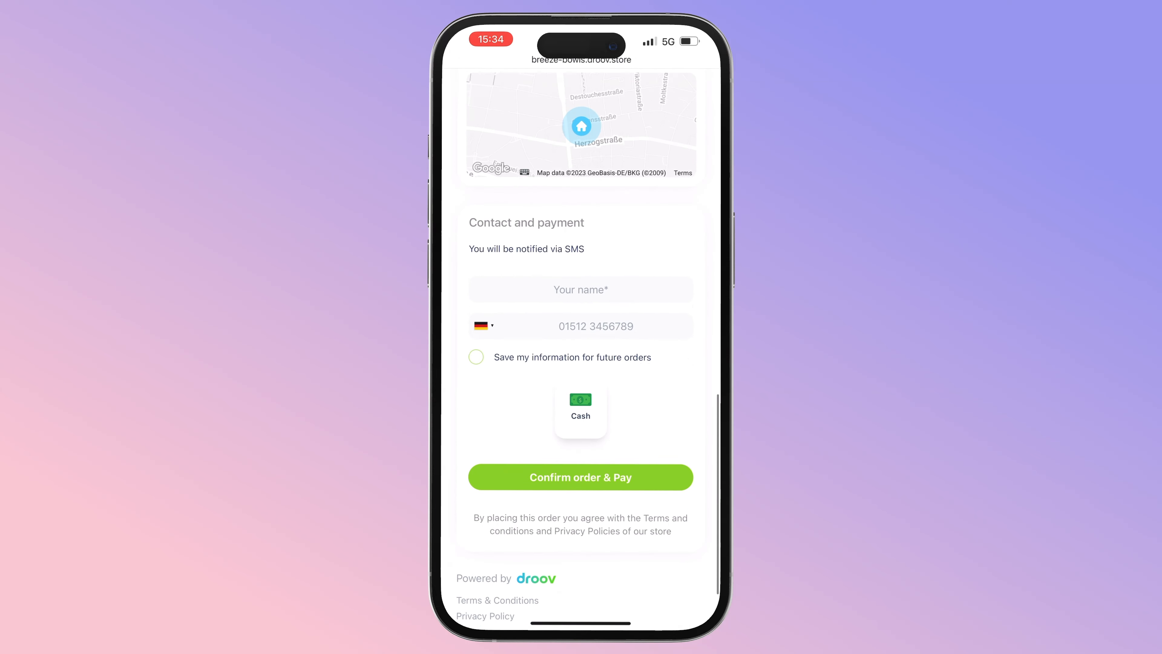
pyautogui.scroll(-1, 581, 348)
# - Enter the contact's name and phone number, then confirm and pay for the order
pyautogui.click(581, 282)
pyautogui.write('Niclas')
pyautogui.click(596, 258)
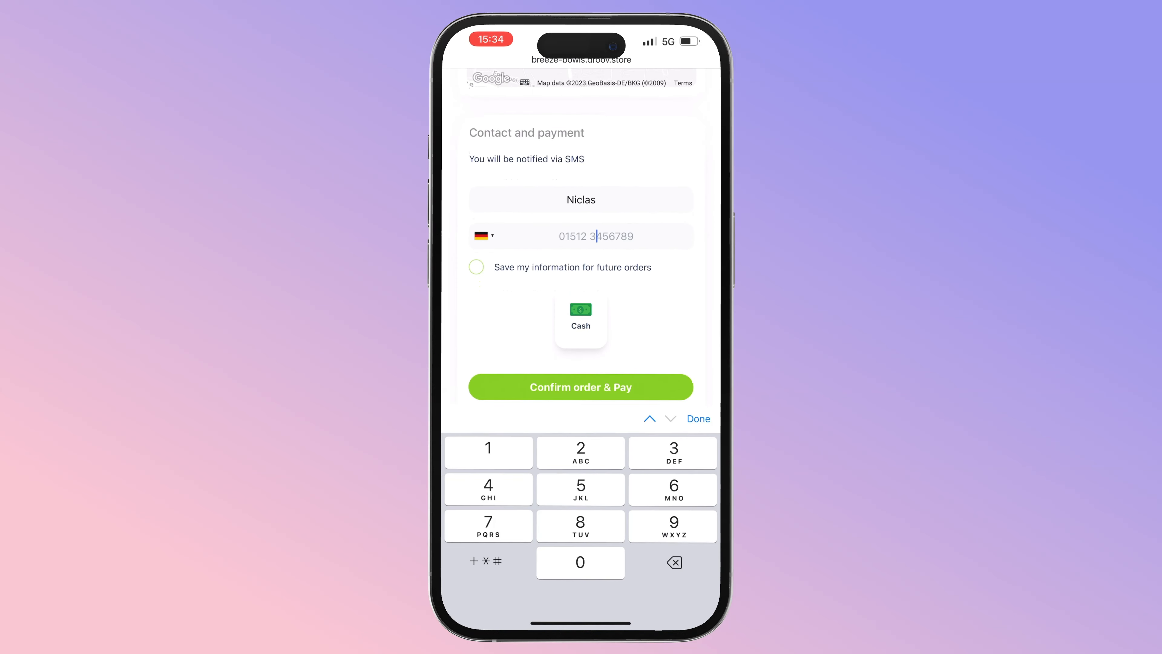
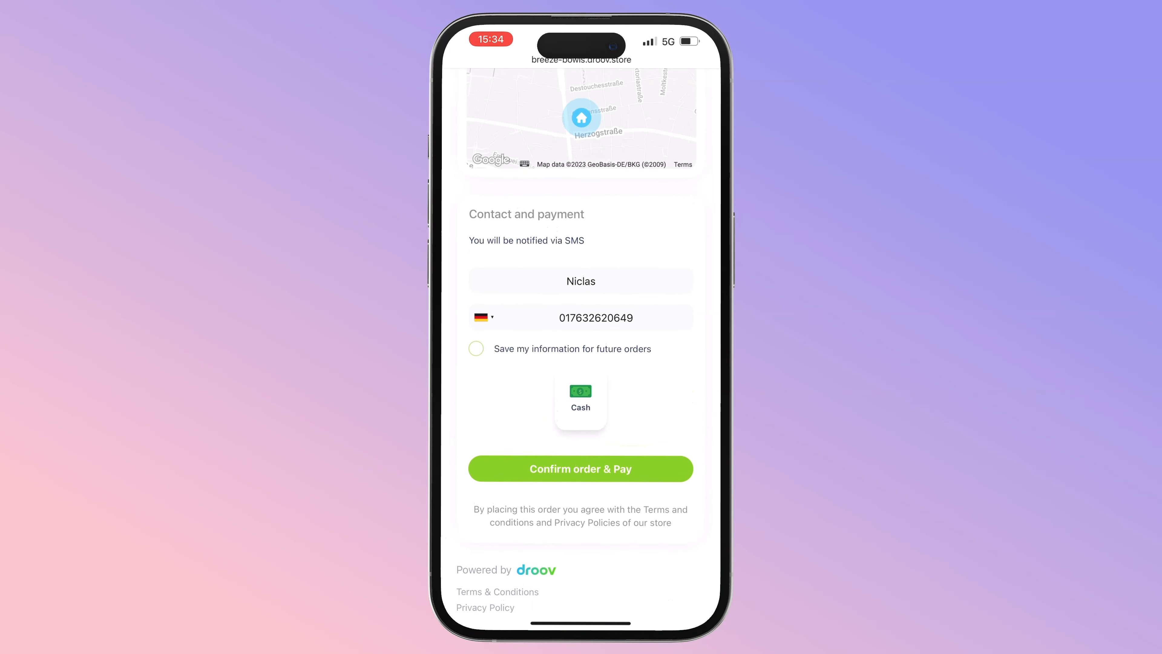
pyautogui.click(580, 468)
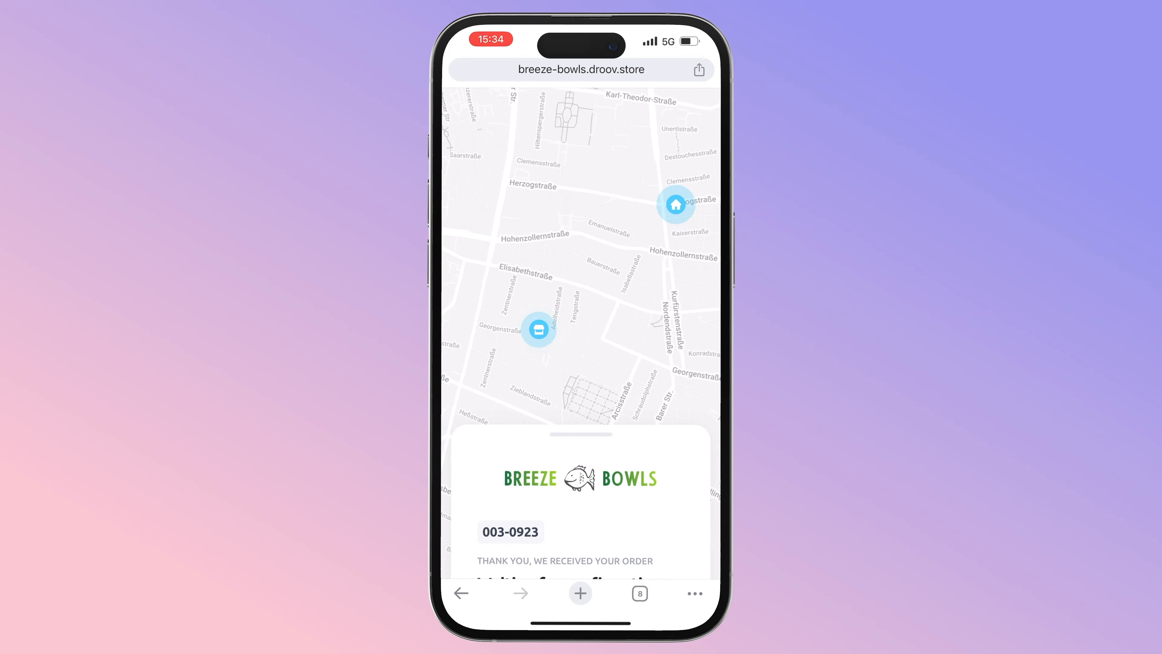
pyautogui.scroll(-1, 581, 499)
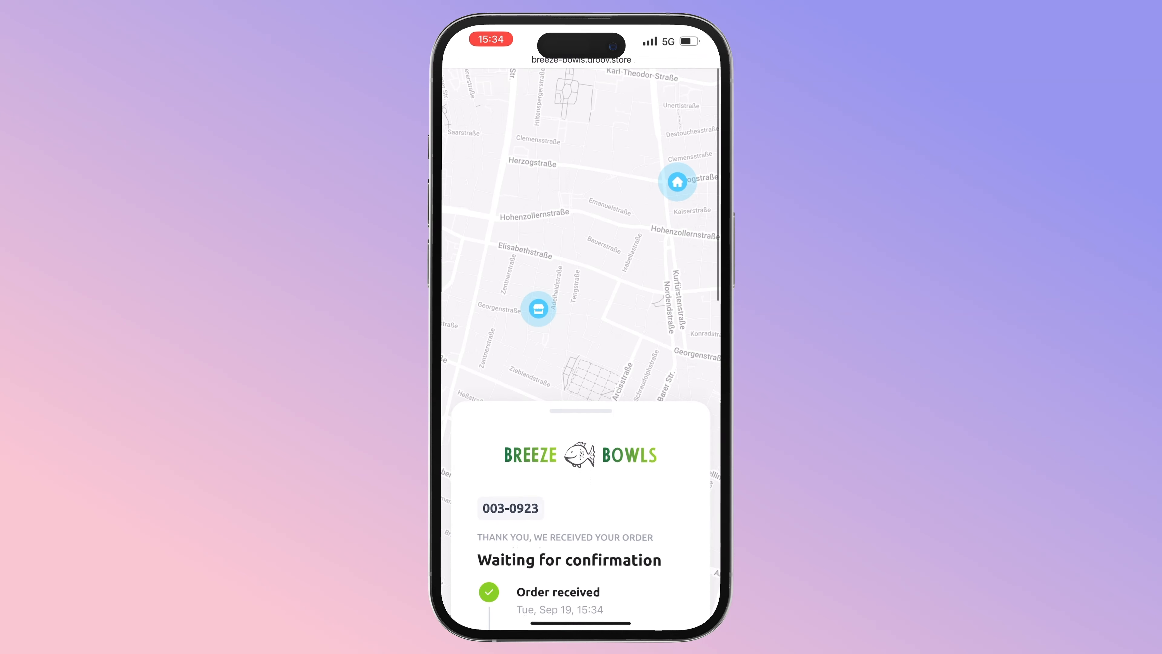
pyautogui.scroll(-5, 581, 348)
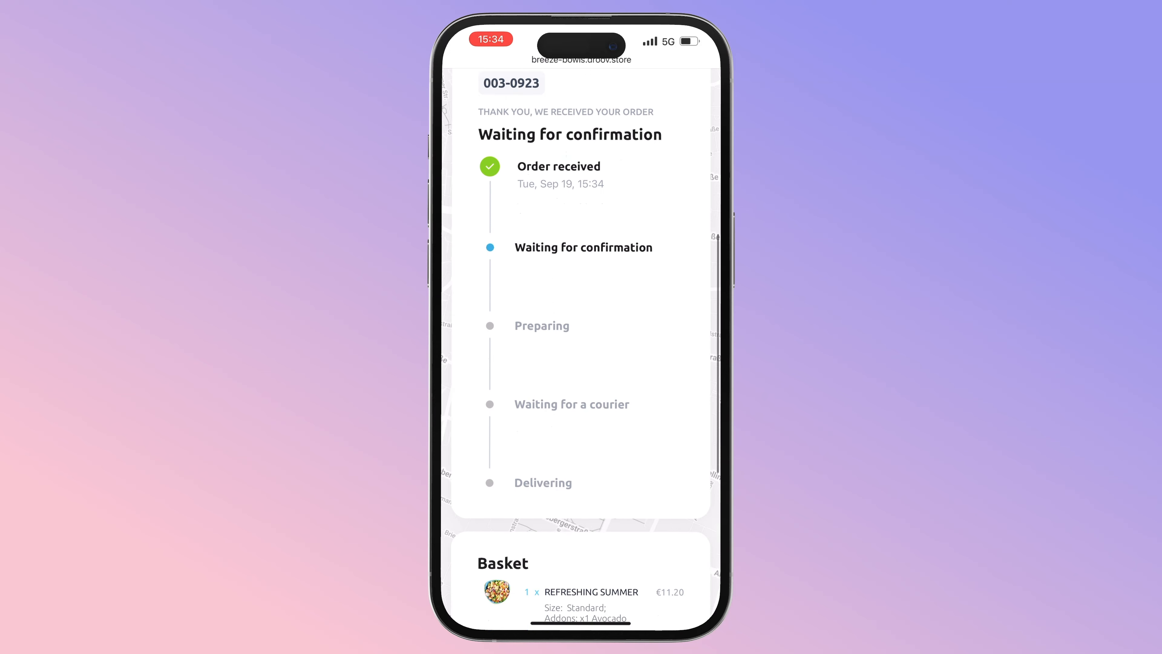
pyautogui.scroll(-7, 580, 348)
pyautogui.scroll(8, 580, 348)
pyautogui.scroll(10, 580, 320)
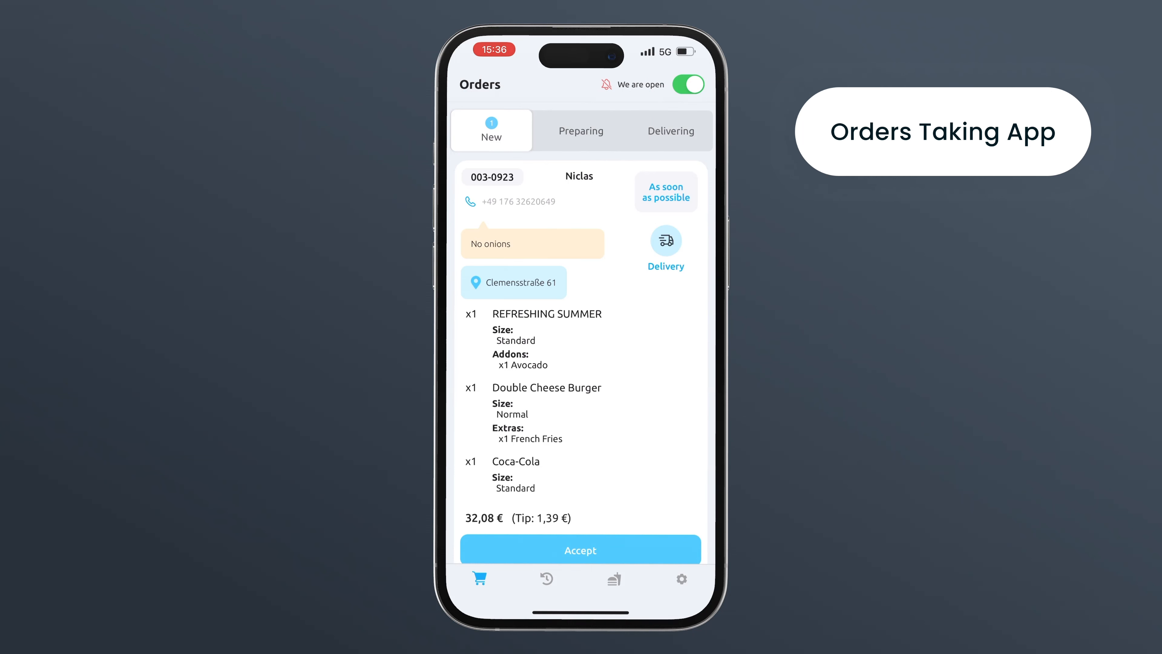
# - Accept the incoming delivery order with 15 min preparation time
pyautogui.scroll(-1, 581, 361)
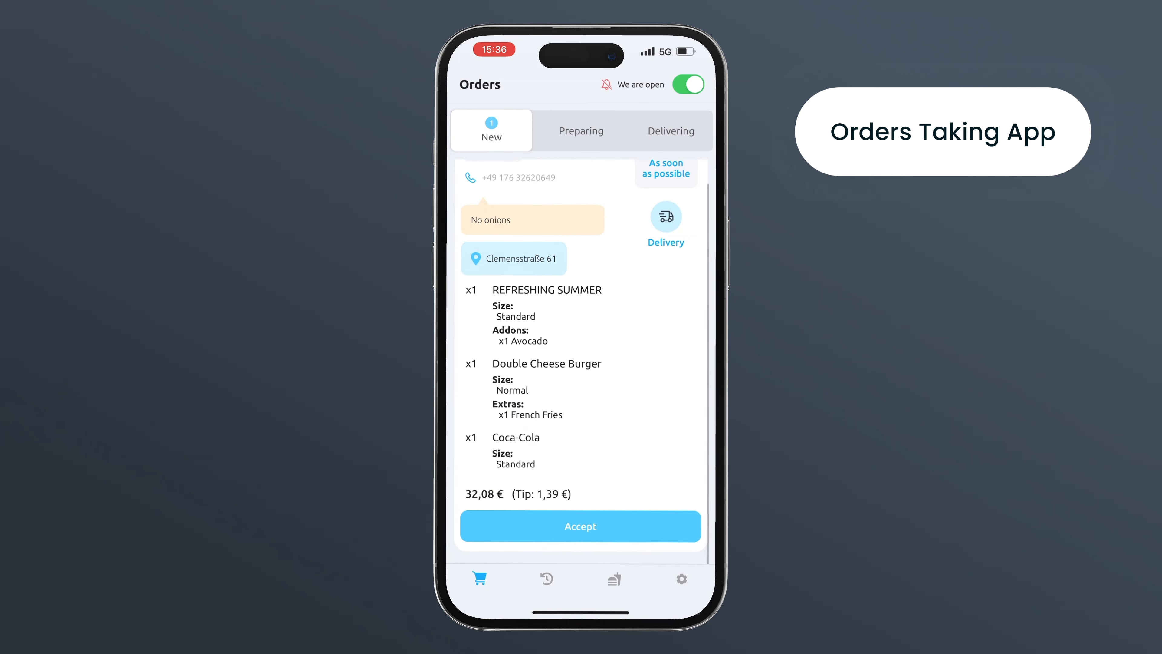
pyautogui.click(580, 526)
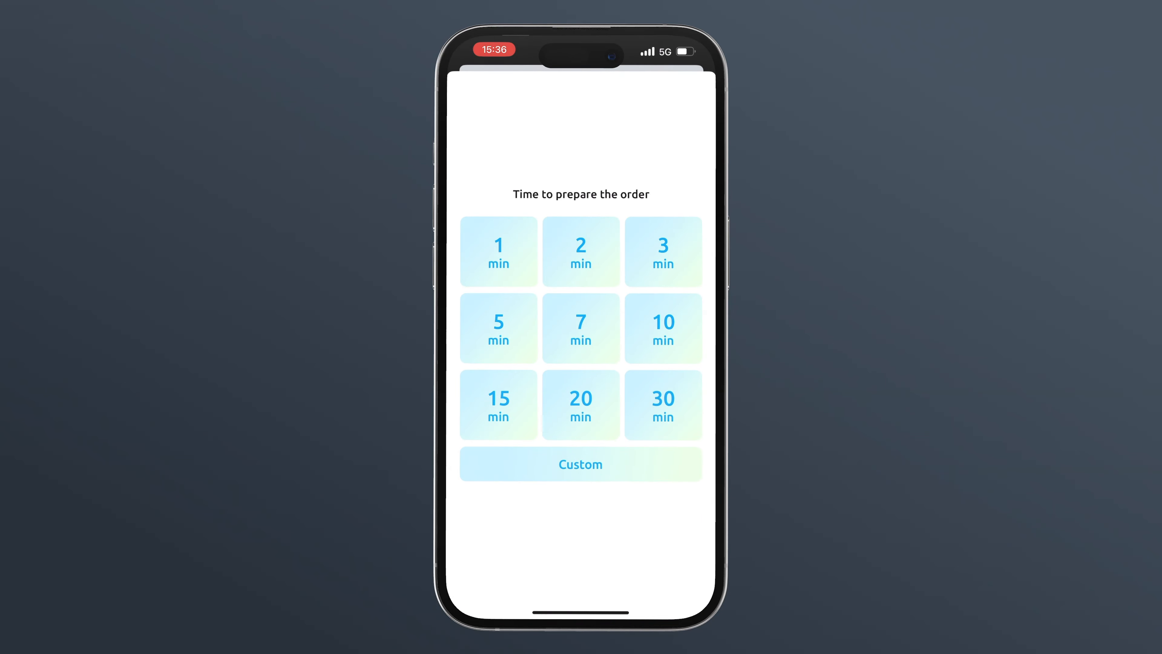
pyautogui.click(498, 405)
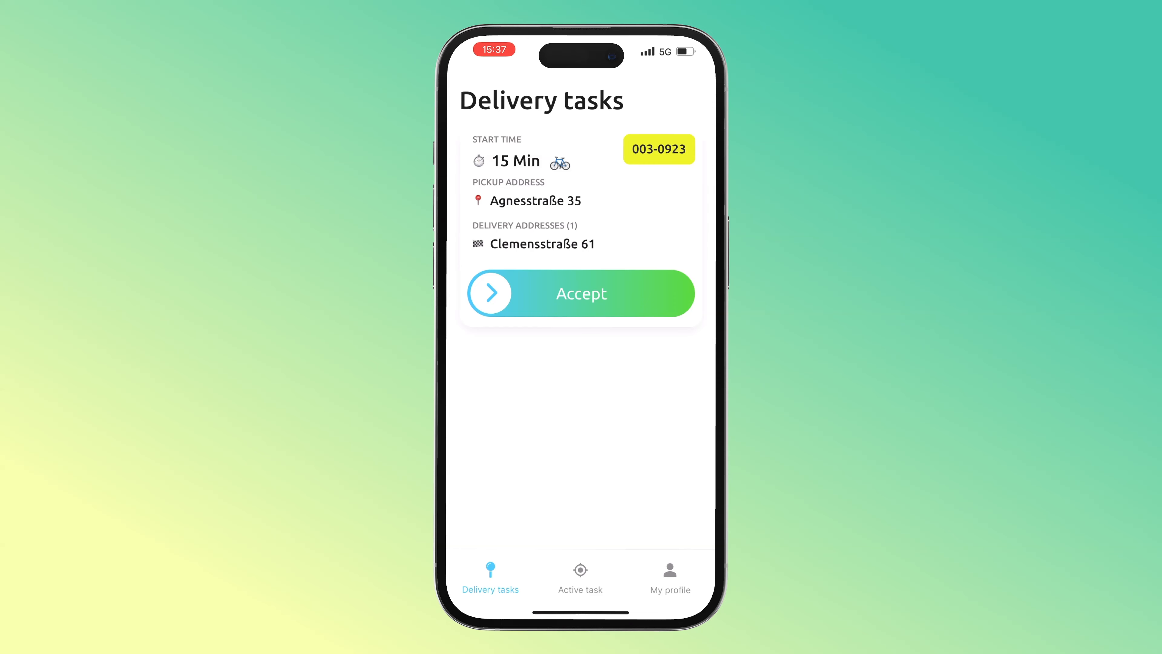
# - Try to accept the bike delivery task, then dismiss the 'Task is not ready' notice
pyautogui.moveTo(490, 293); pyautogui.dragTo(670, 293)
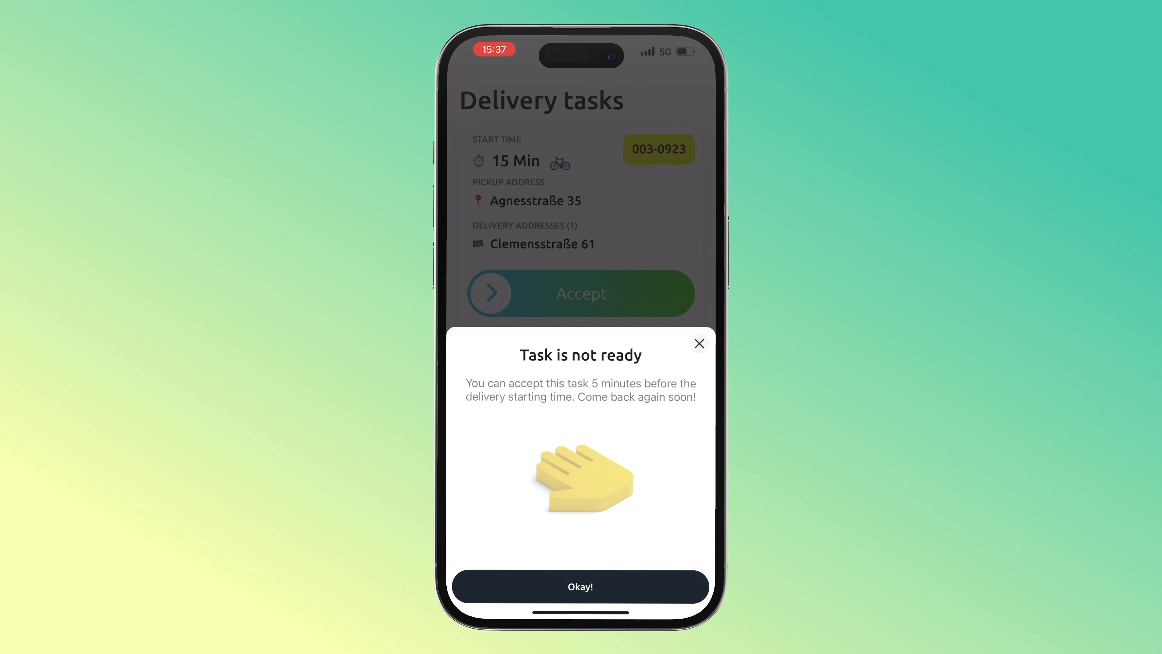
pyautogui.click(699, 343)
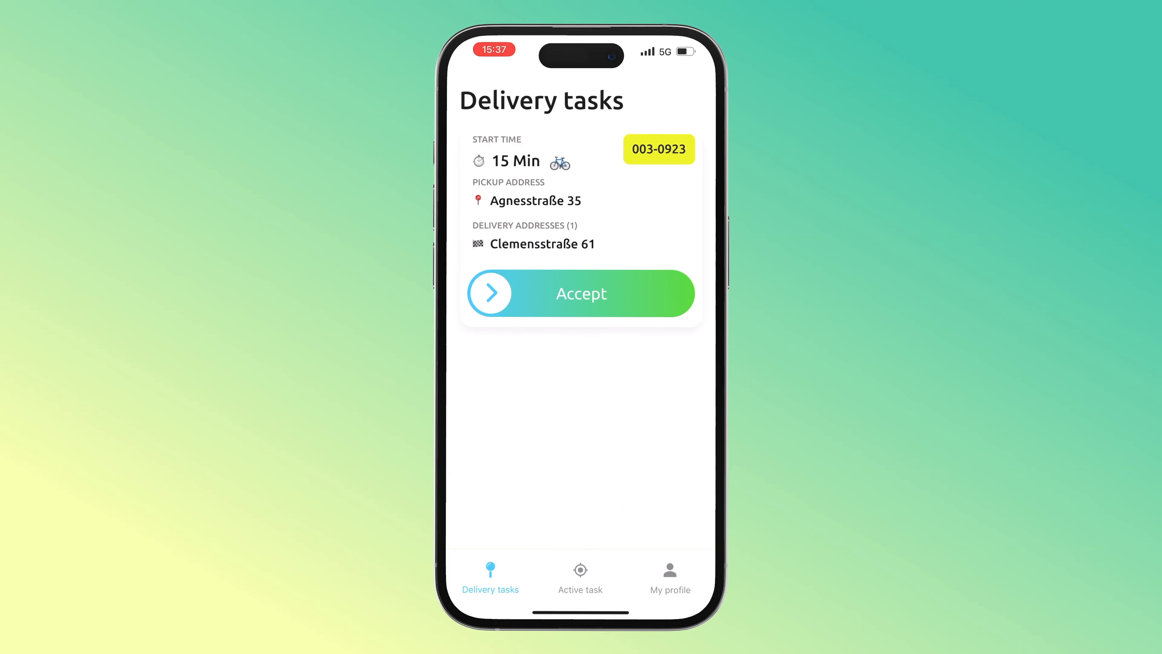
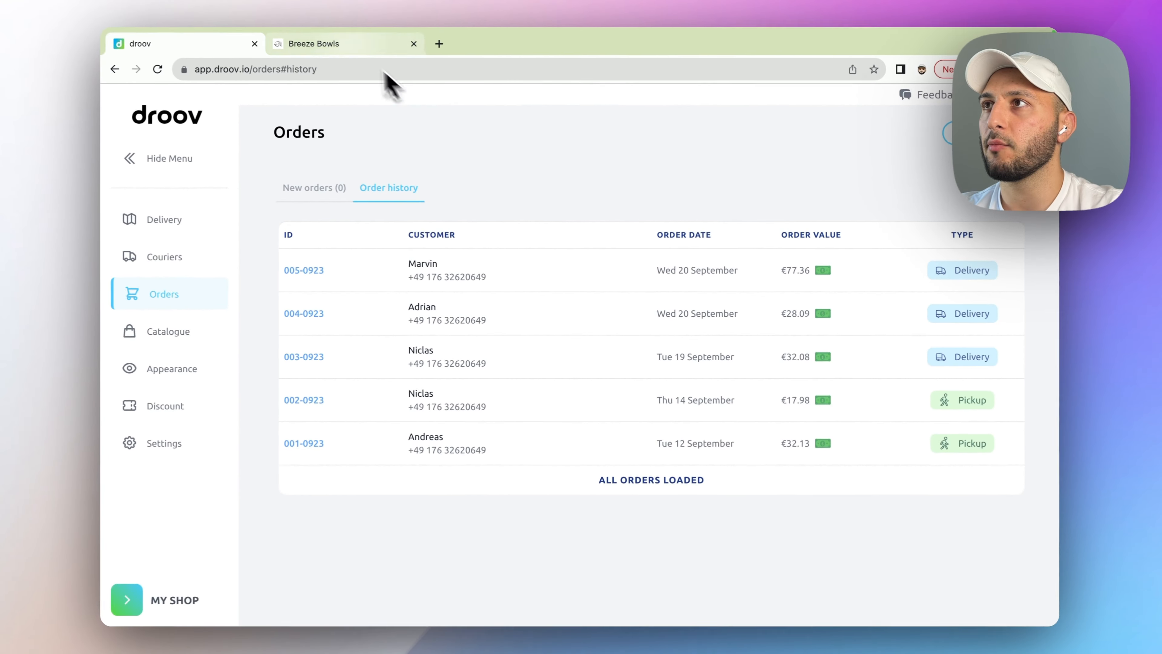
# - Go back to the droov dashboard and open Settings > Payment Methods
pyautogui.click(302, 24)
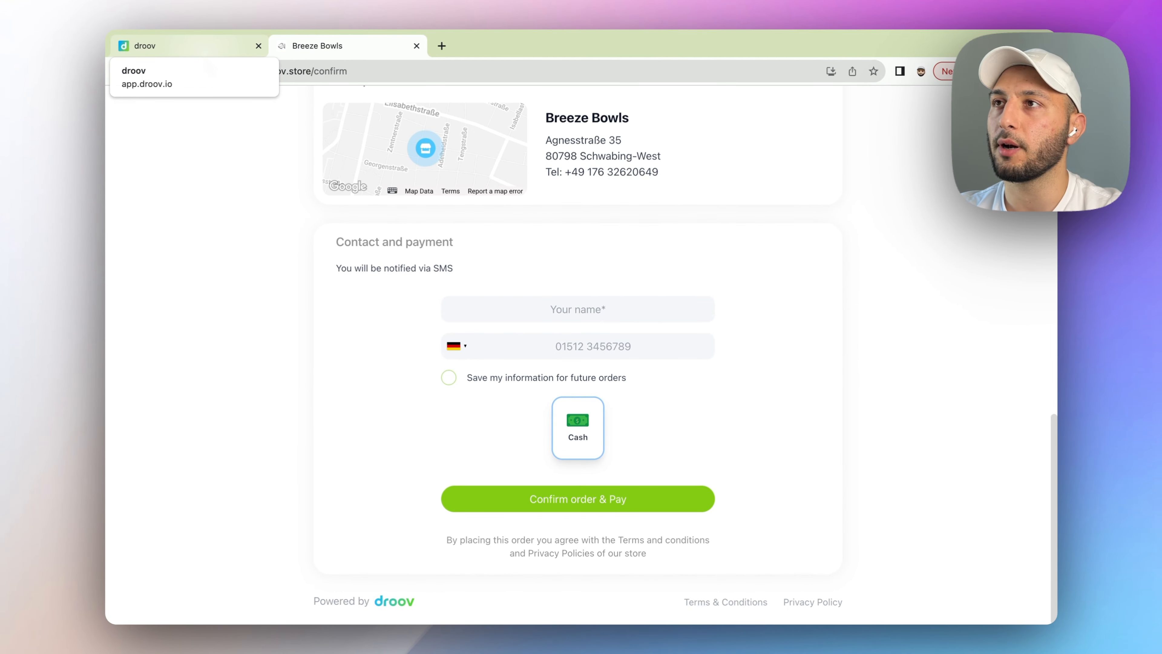
pyautogui.click(205, 55)
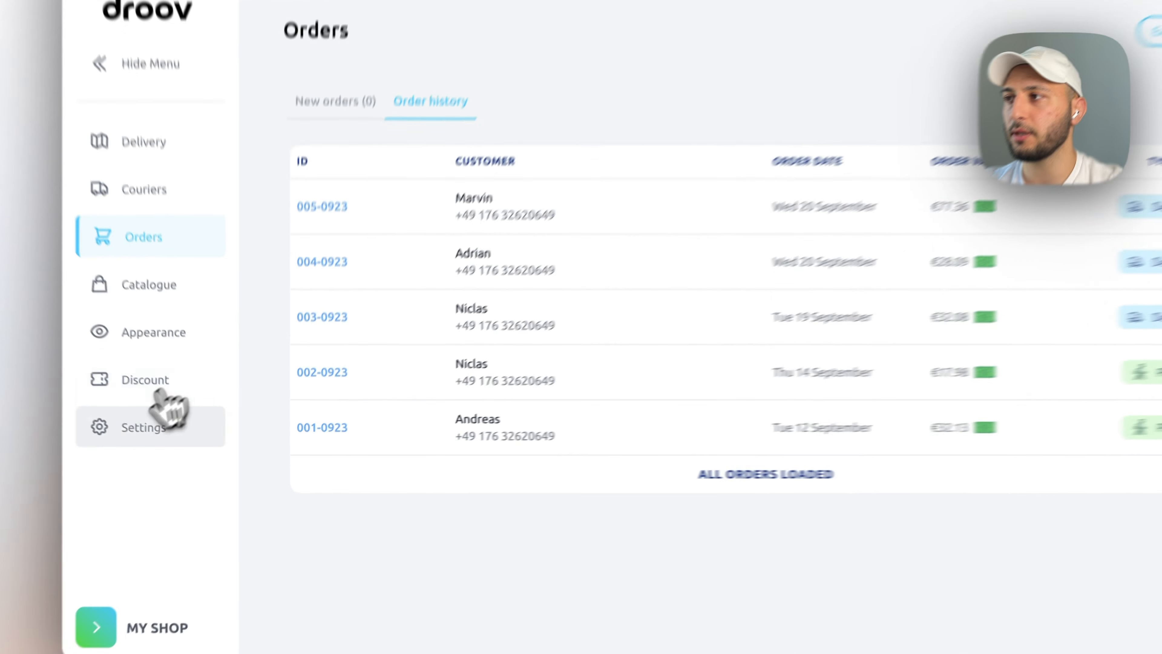
pyautogui.click(160, 442)
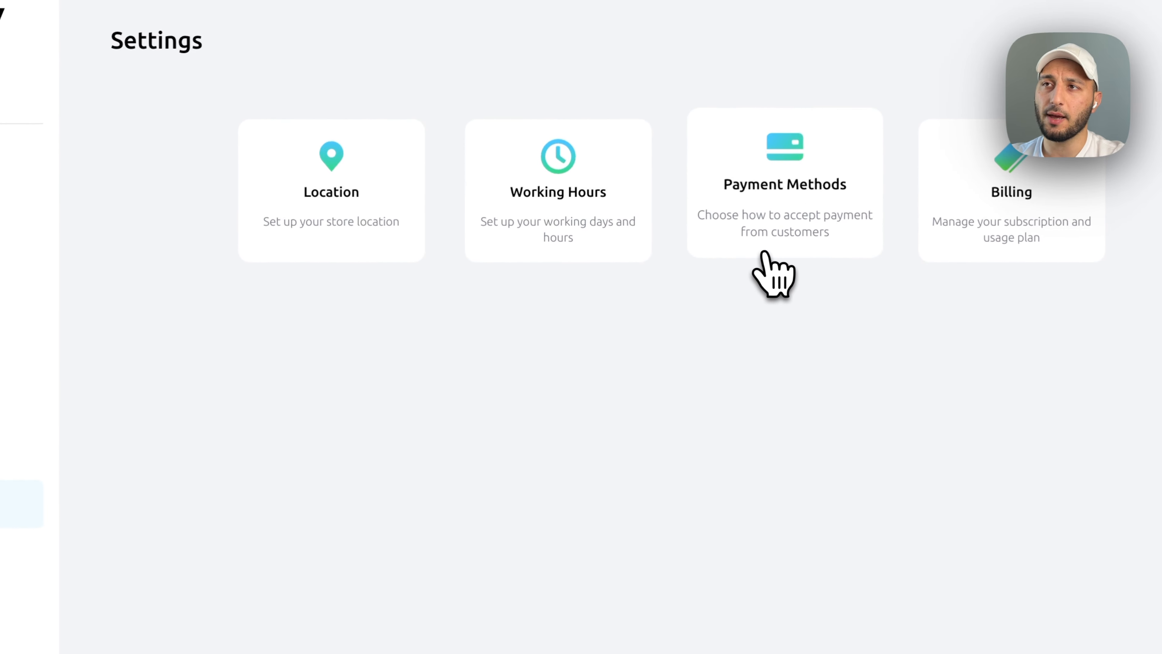
pyautogui.click(765, 254)
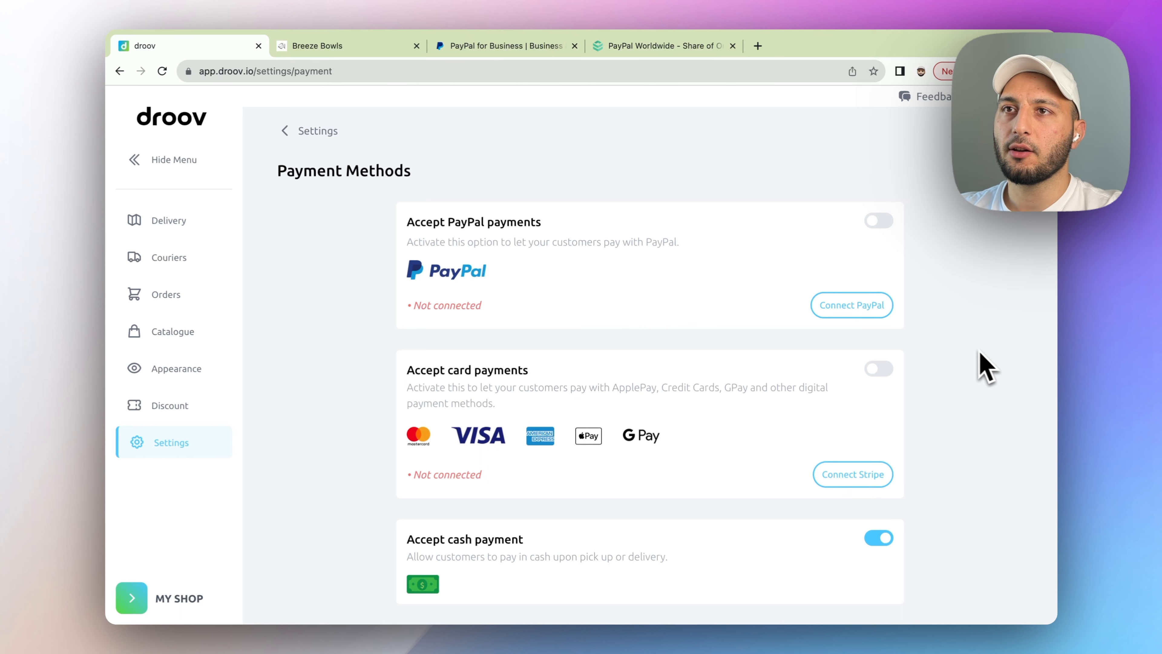
# - Start PayPal onboarding for Test Store from the Connect PayPal dialog
pyautogui.click(860, 316)
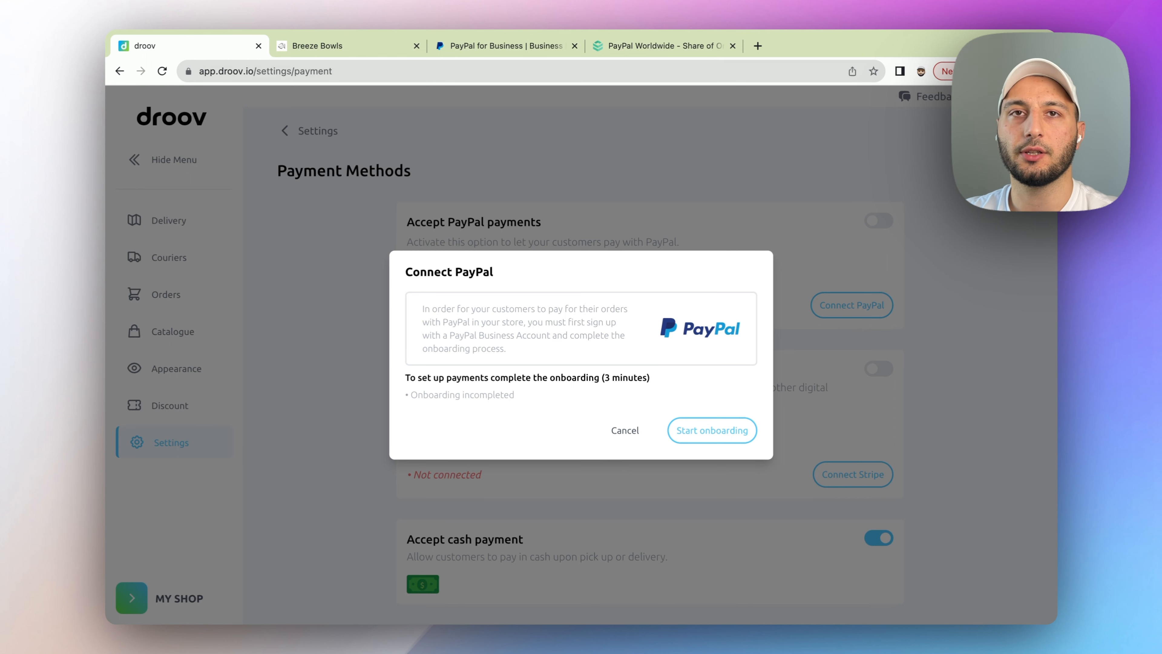
pyautogui.click(715, 438)
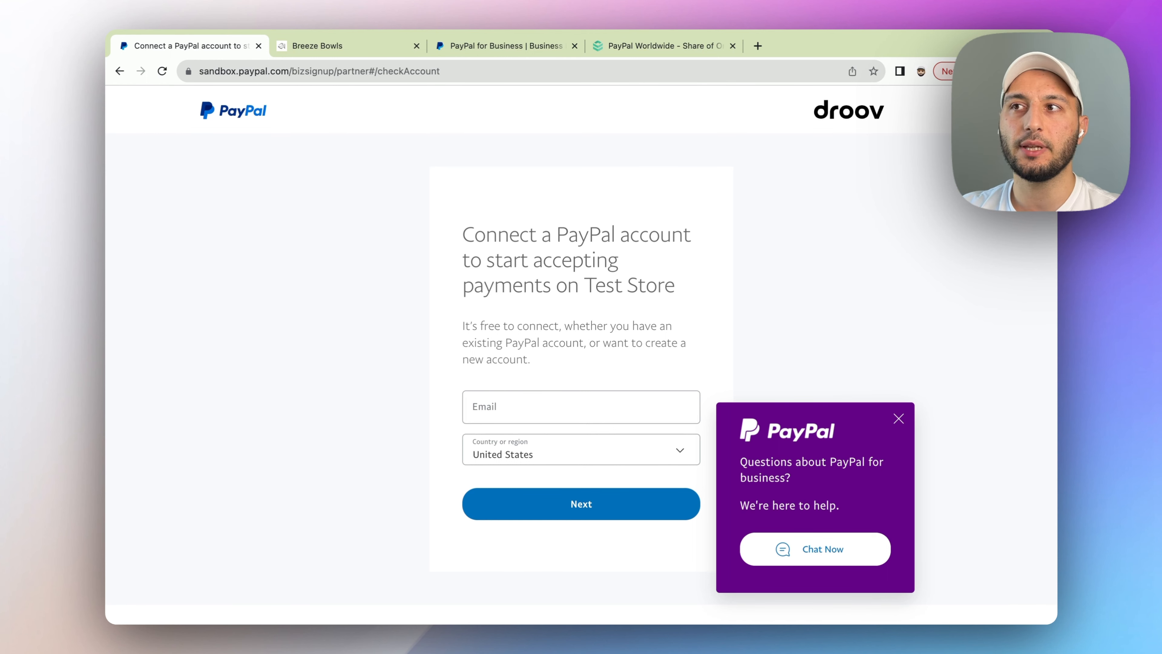
pyautogui.click(544, 407)
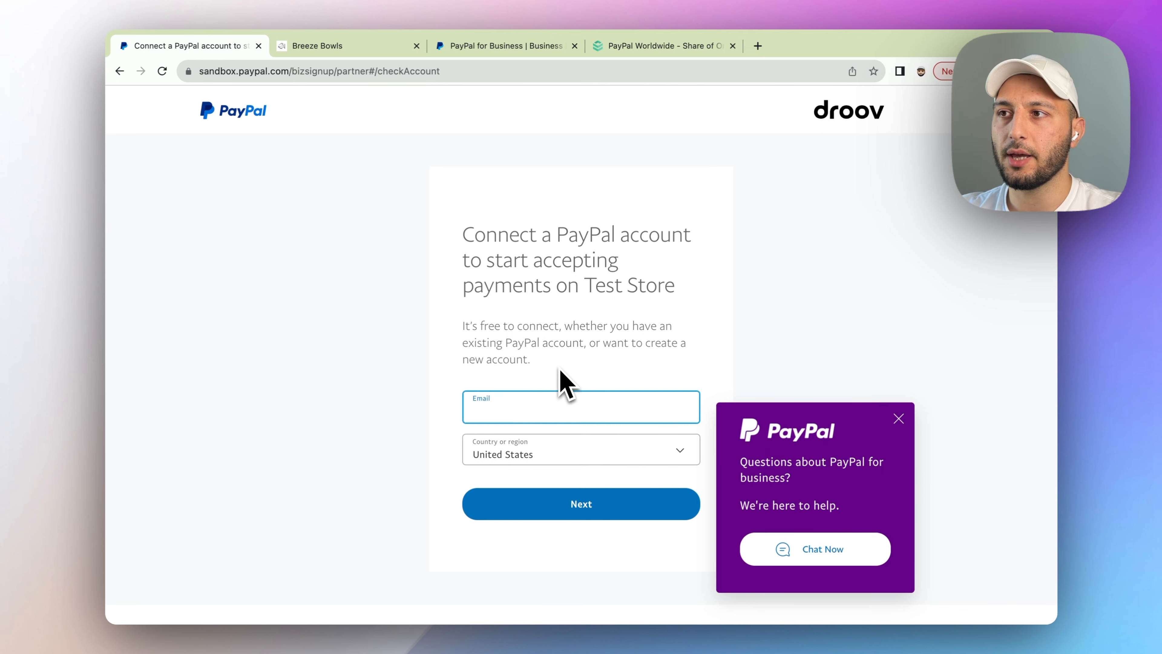
# - Choose Germany as the PayPal country and enter the sandbox account e-mail and password
pyautogui.click(541, 454)
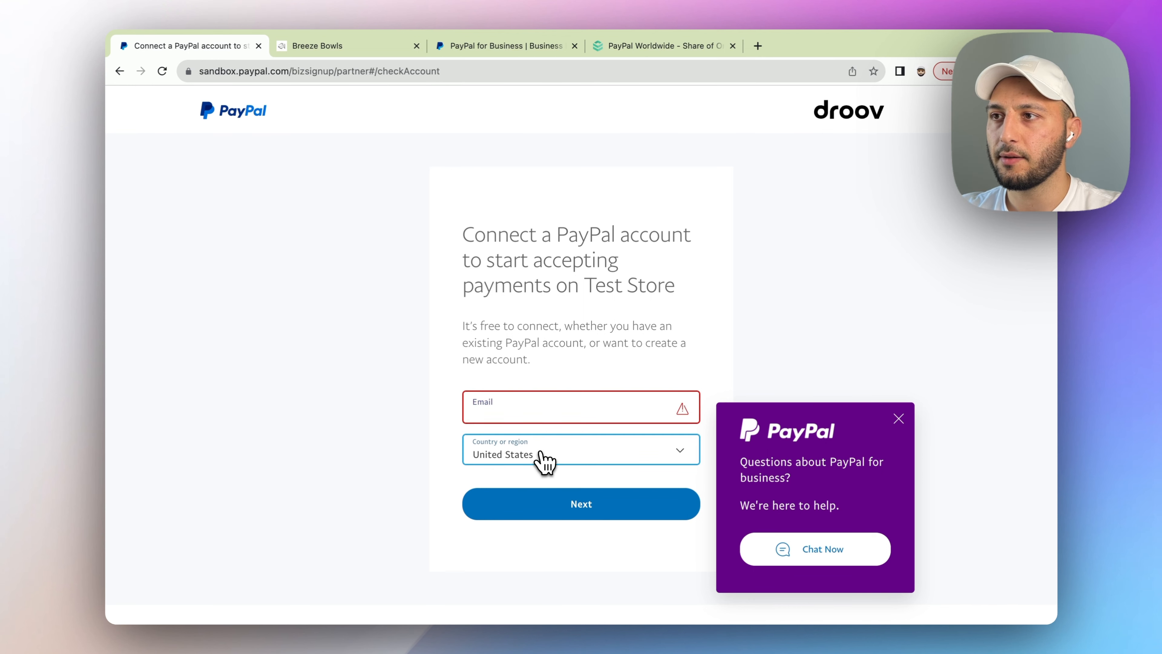
pyautogui.write('ger')
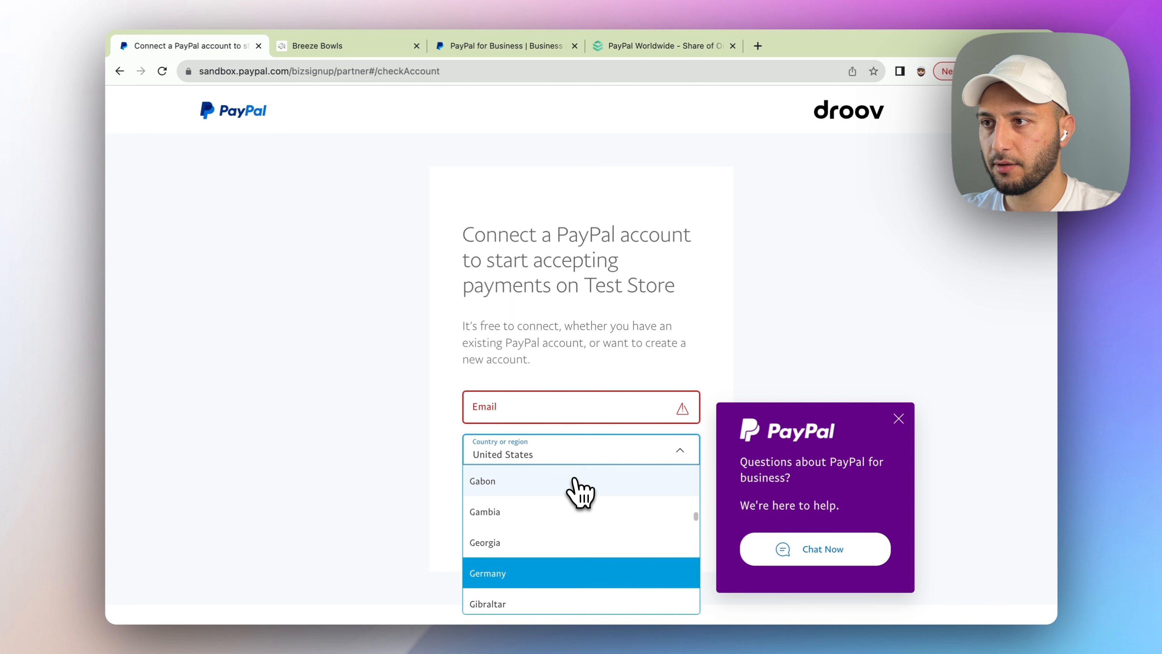
pyautogui.click(573, 570)
pyautogui.click(557, 414)
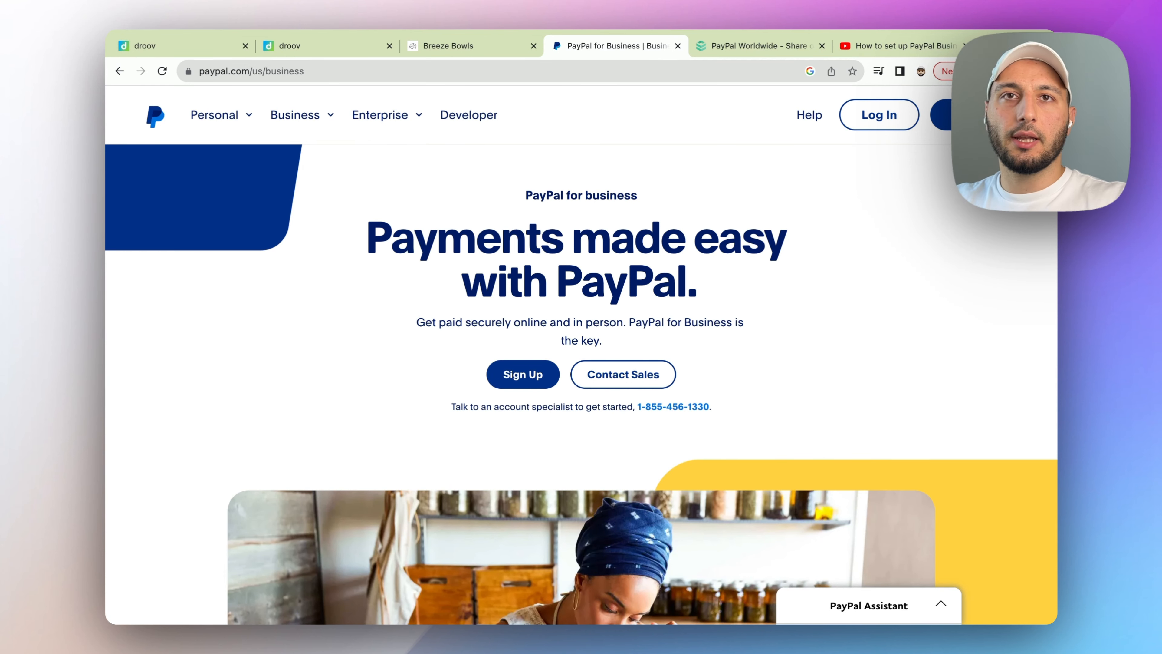
pyautogui.click(902, 47)
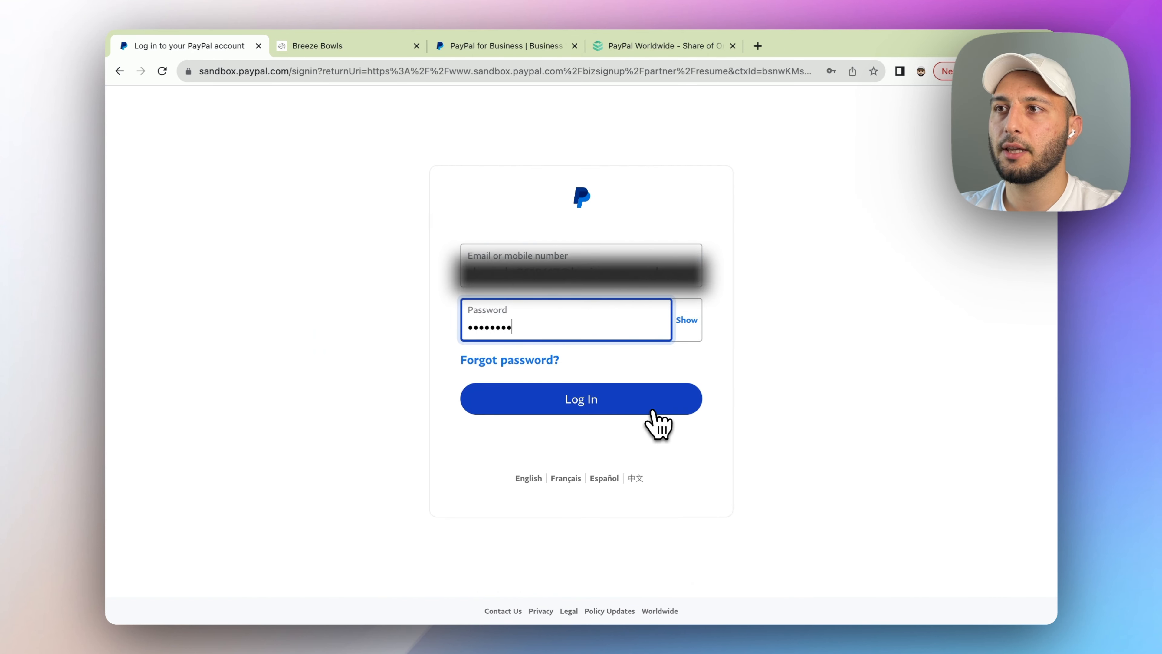
# - Log in to the PayPal sandbox account, save the password, and agree to connect Test Store
pyautogui.click(652, 411)
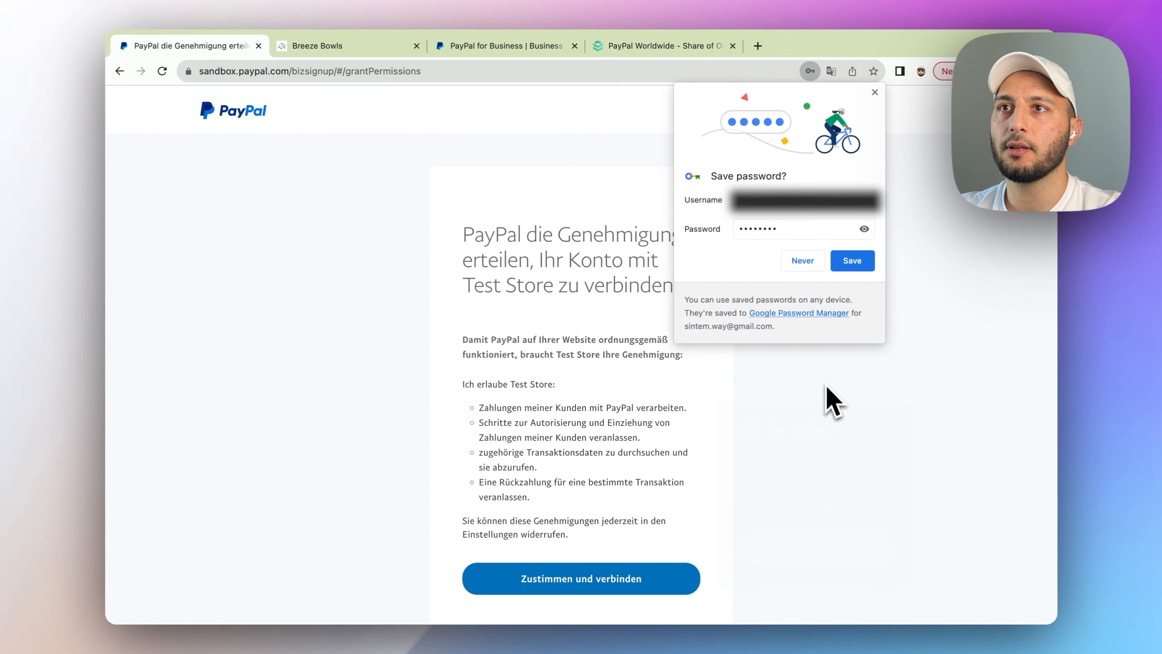
pyautogui.click(852, 260)
pyautogui.scroll(-2, 830, 317)
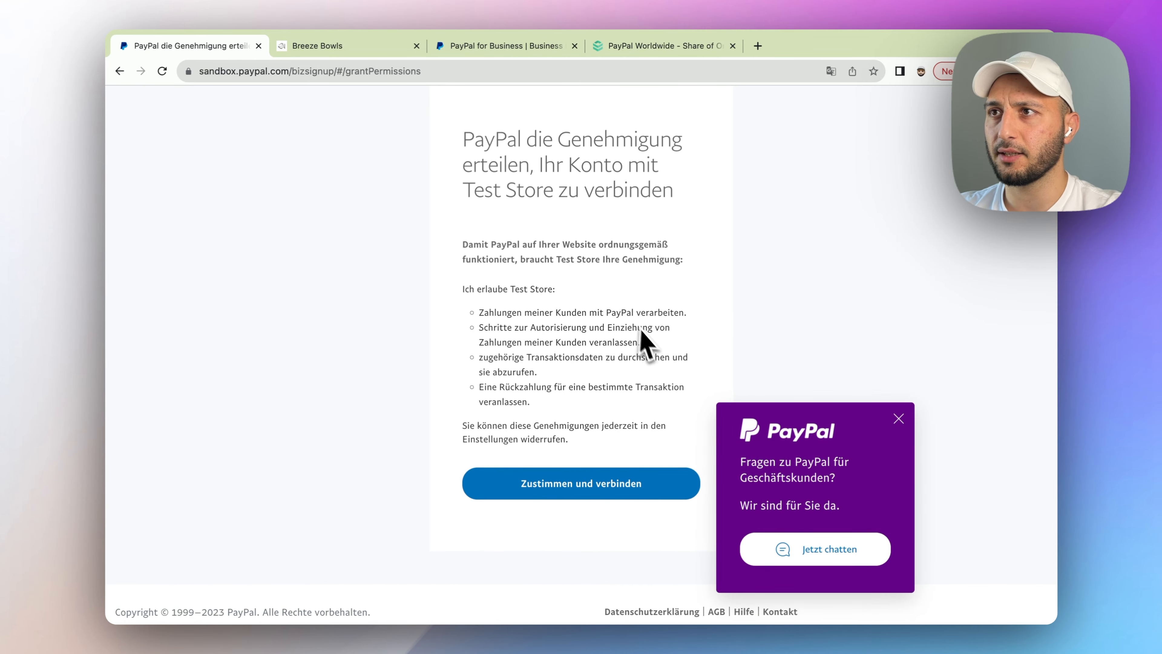
pyautogui.scroll(-1, 652, 348)
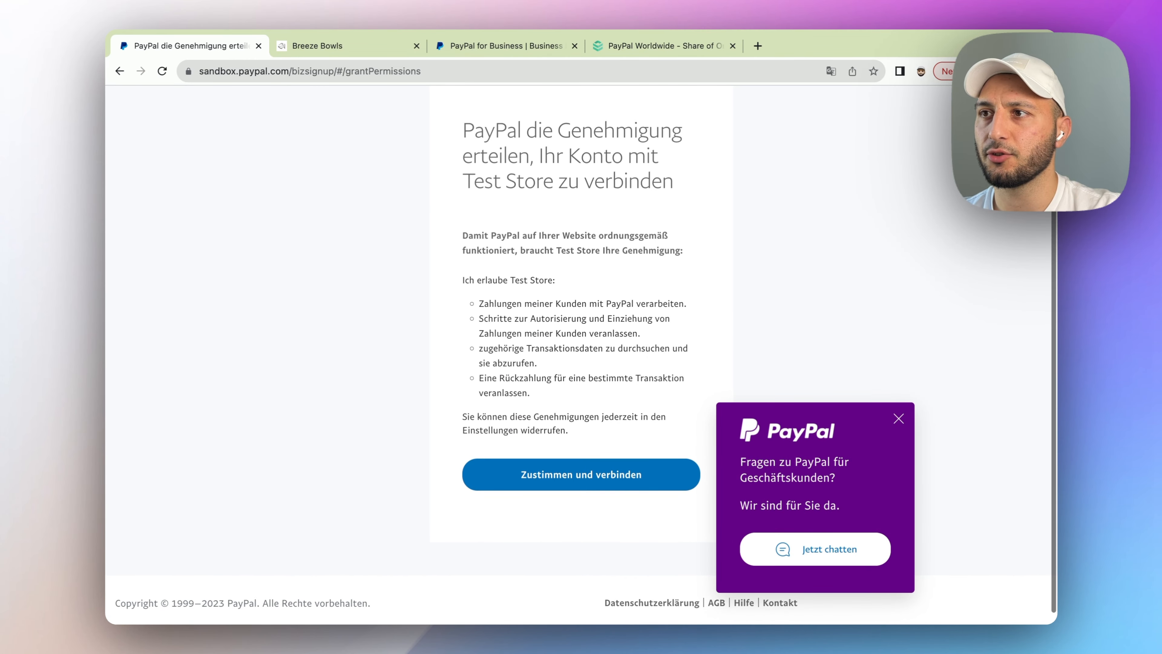
pyautogui.scroll(2, 590, 476)
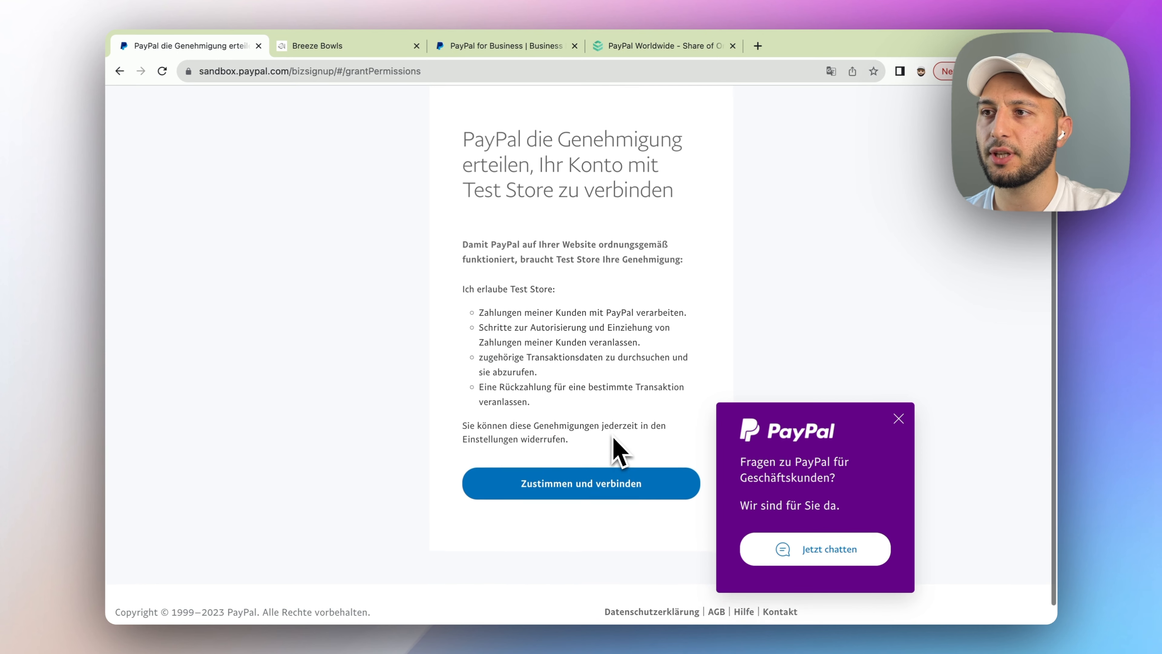
pyautogui.scroll(-2, 592, 490)
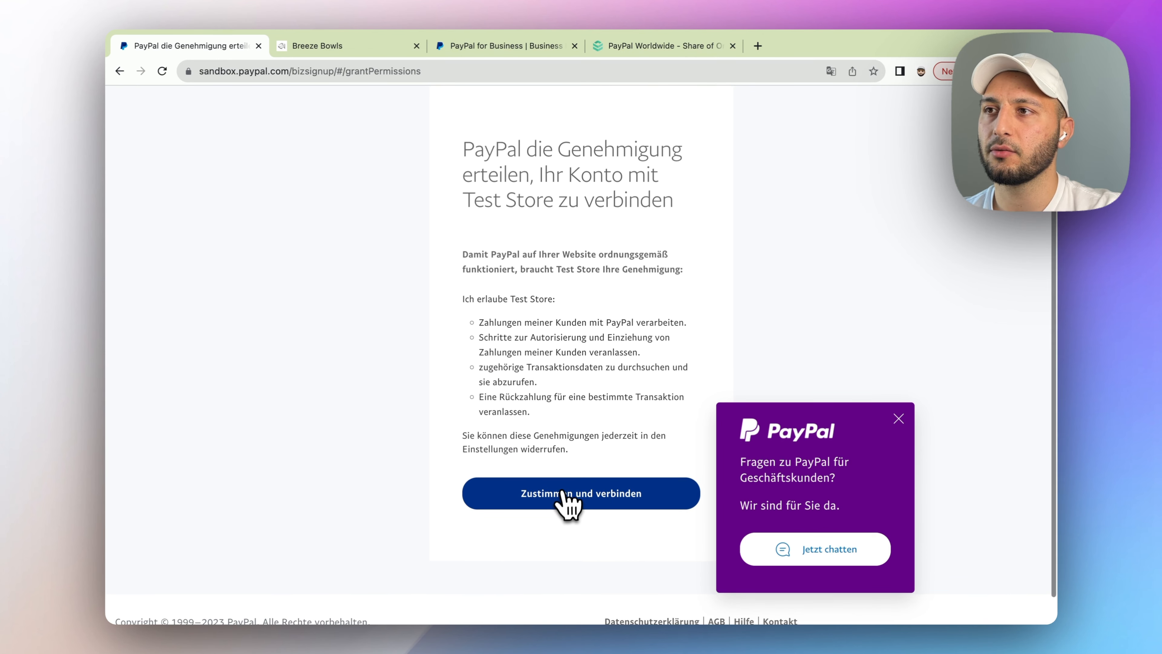
pyautogui.click(581, 510)
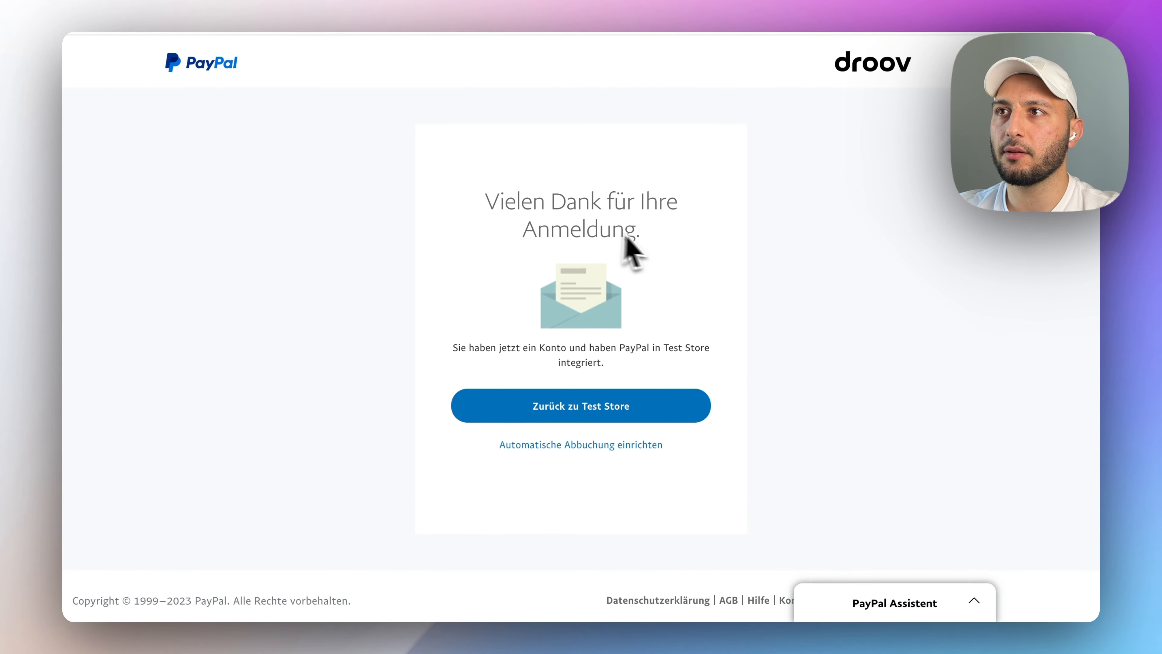
# - Return to Test Store, switch on PayPal payments, and open the Breeze Bowls storefront
pyautogui.click(693, 412)
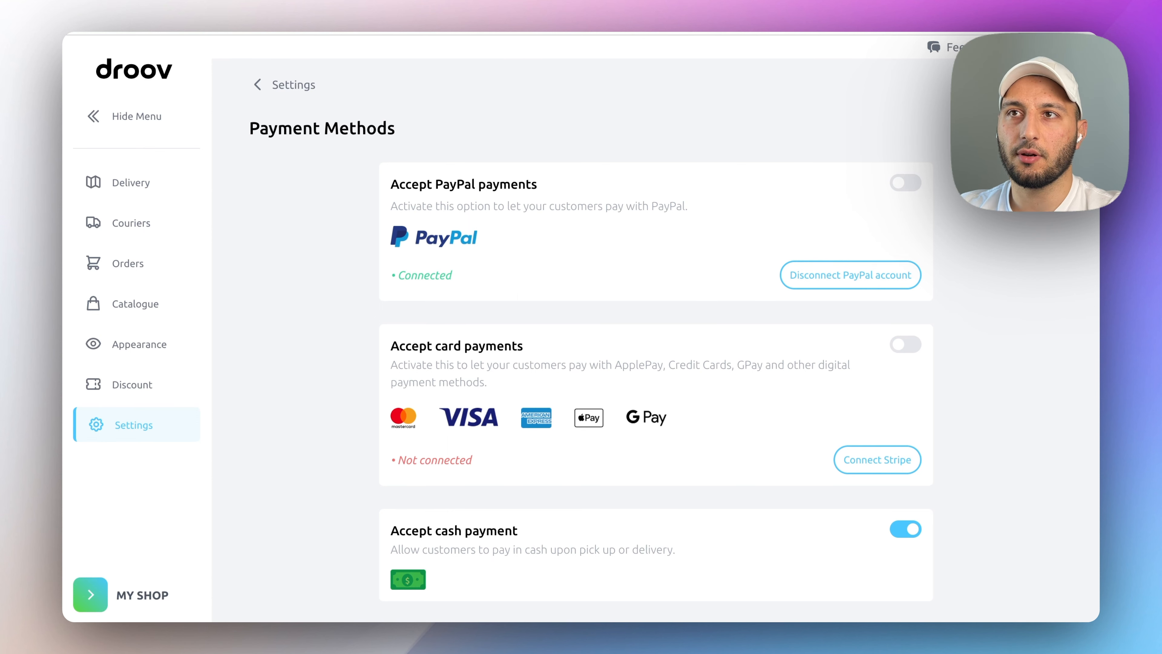
pyautogui.click(911, 191)
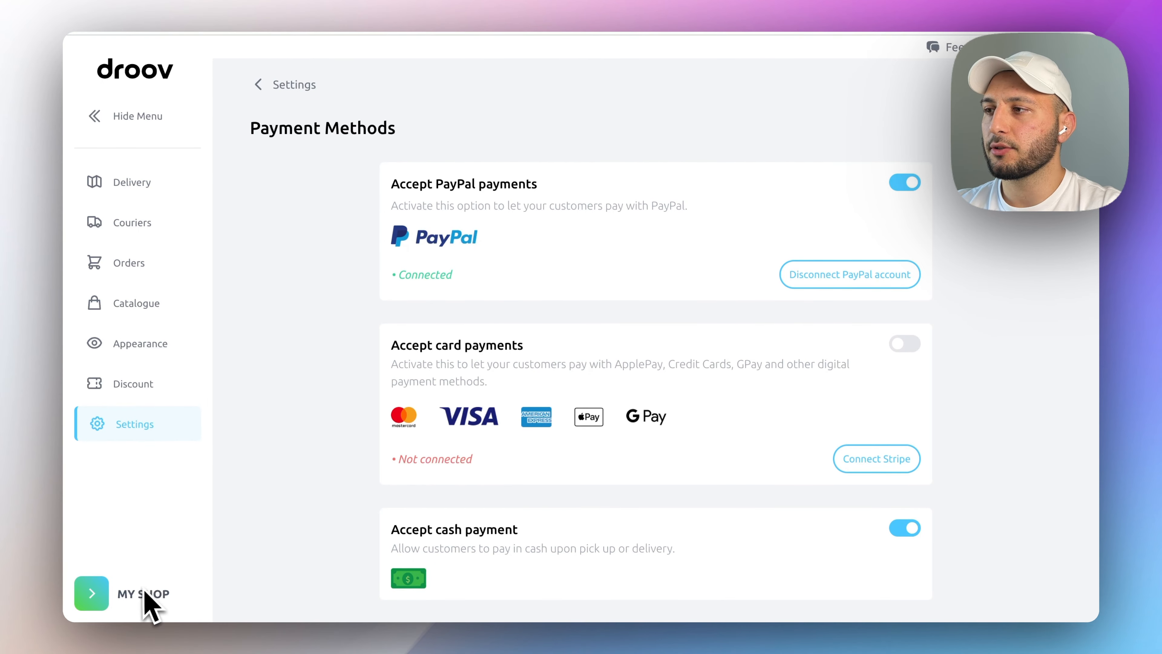
pyautogui.click(160, 601)
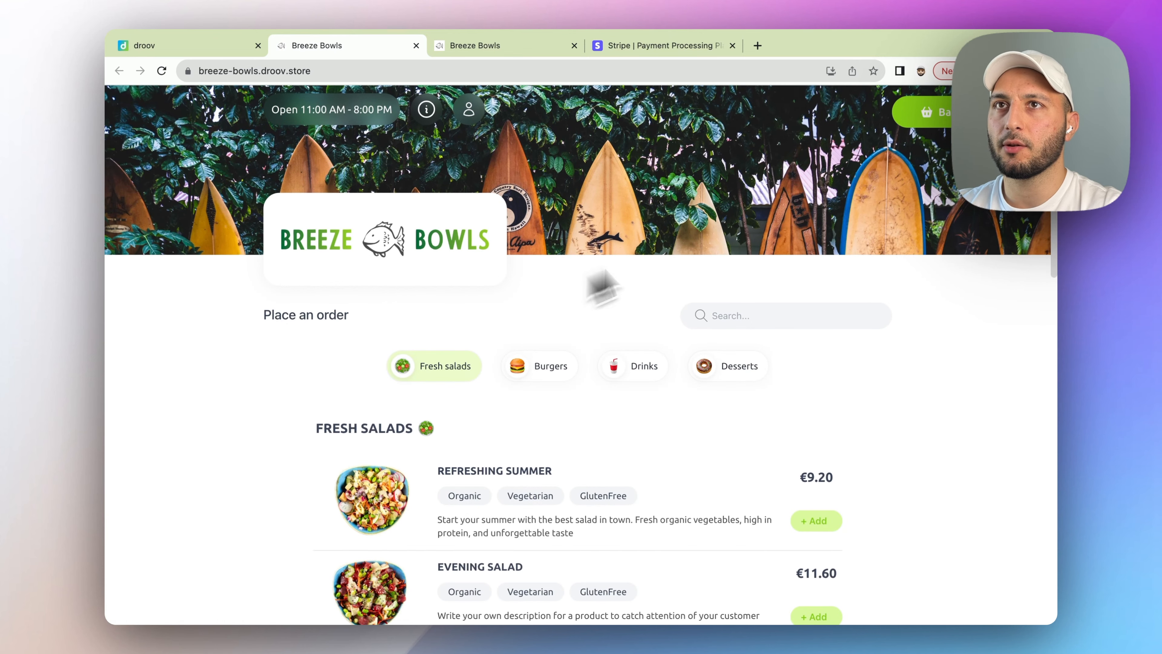
# - Take a pick-up basket to checkout and confirm PayPal is offered alongside Cash
pyautogui.click(929, 114)
pyautogui.click(929, 295)
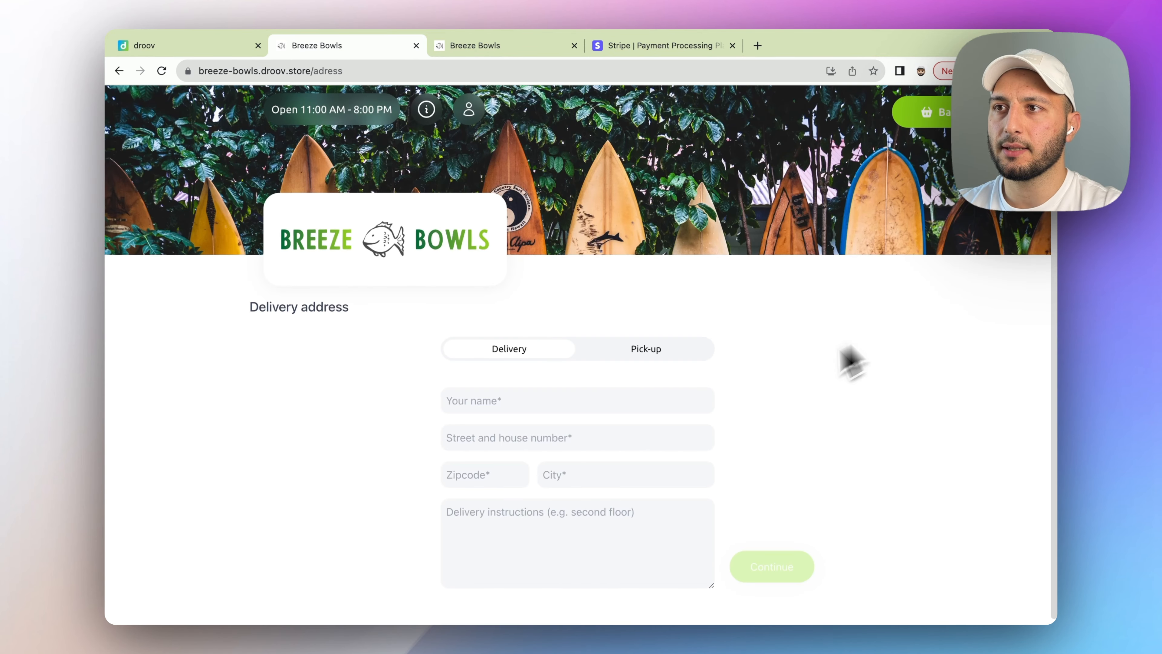
pyautogui.click(670, 352)
pyautogui.click(774, 570)
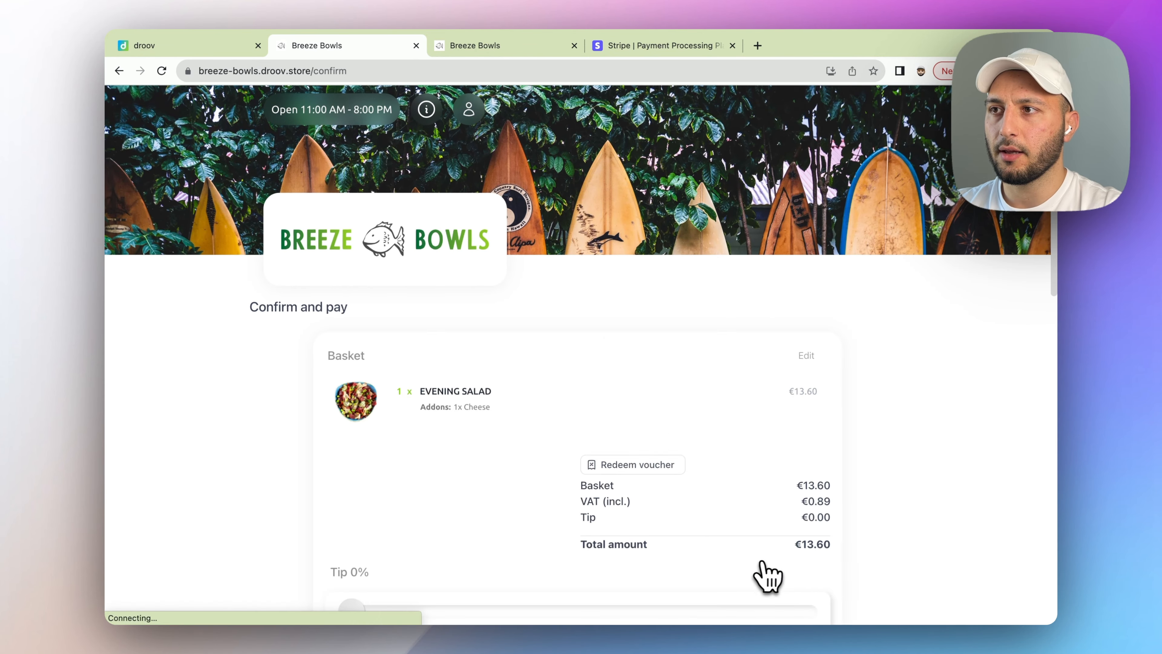
pyautogui.scroll(-5, 603, 380)
pyautogui.scroll(-12, 603, 380)
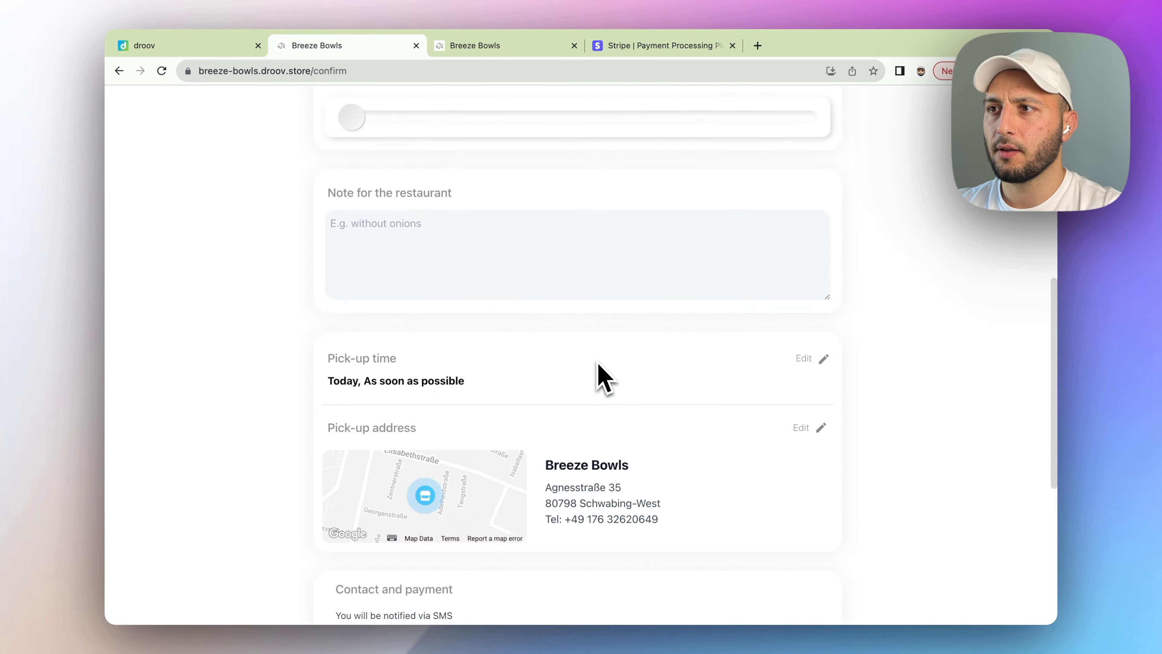
pyautogui.click(538, 439)
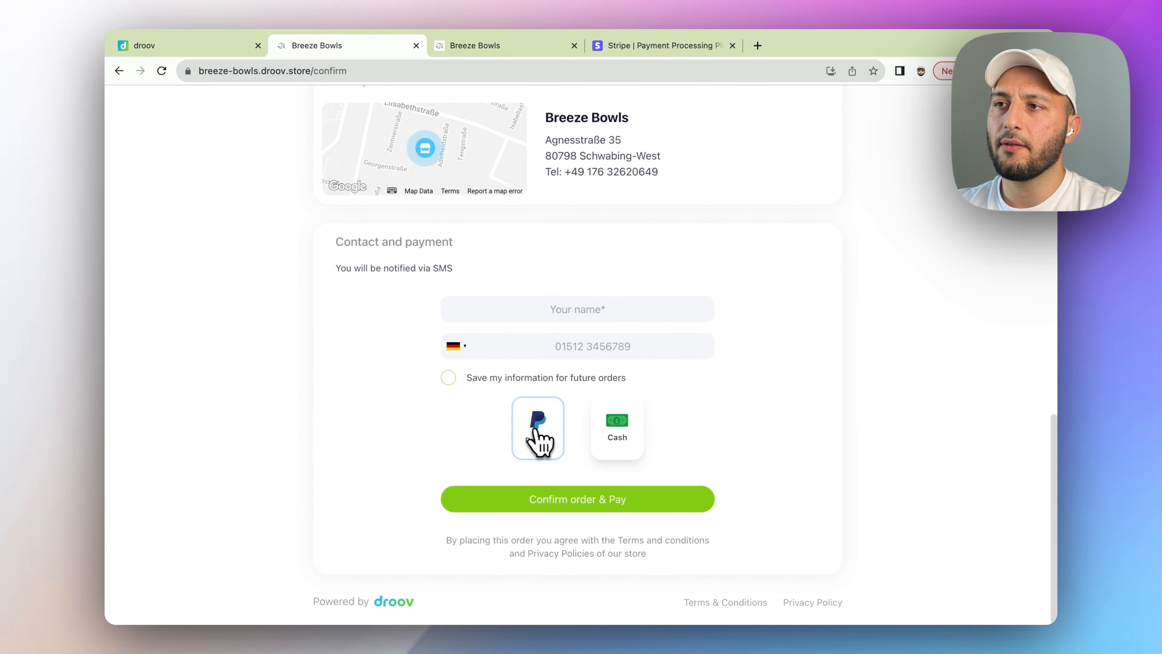
pyautogui.click(606, 440)
pyautogui.click(538, 447)
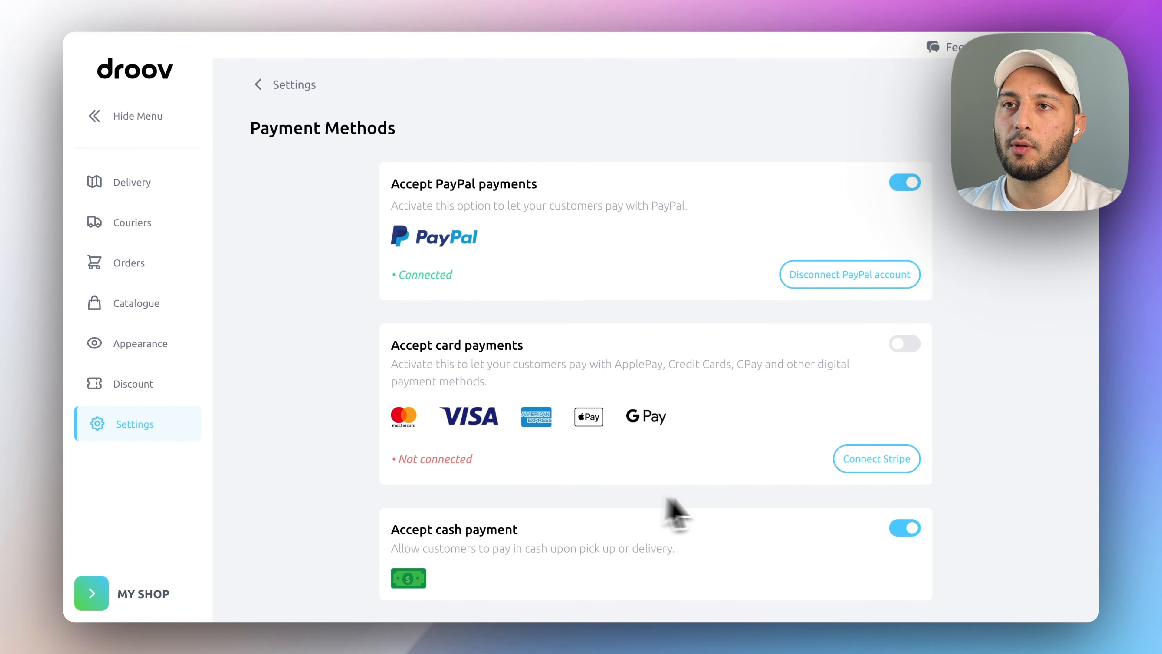
# - Create the store's Stripe account for card payments and continue to Stripe onboarding
pyautogui.click(677, 45)
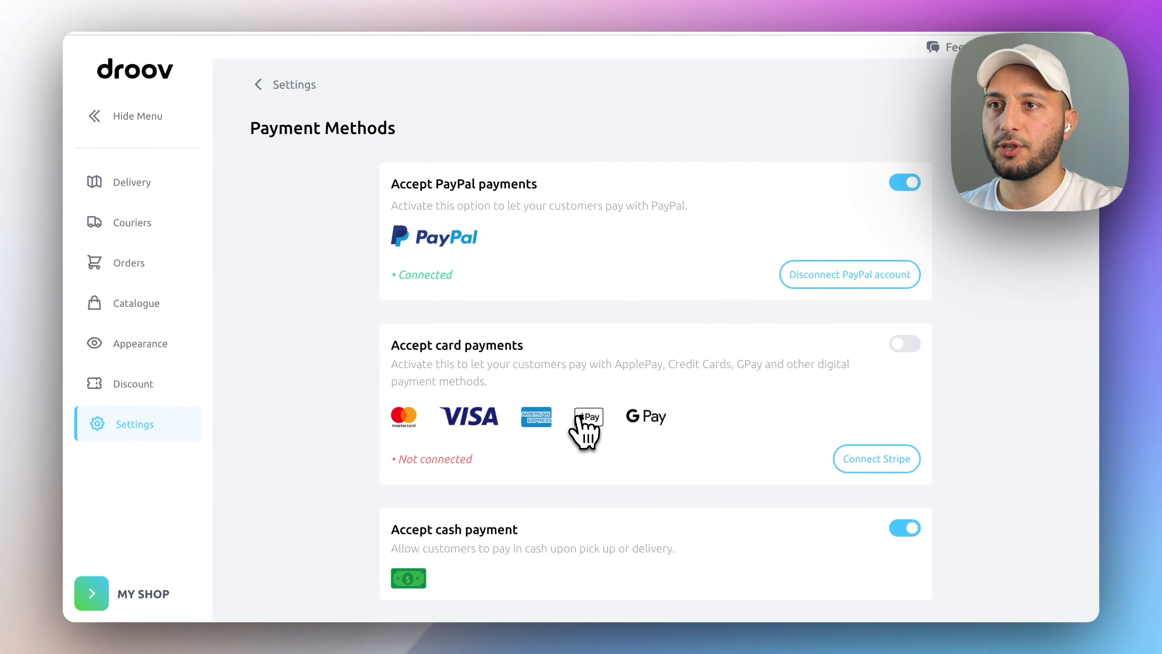
pyautogui.click(875, 463)
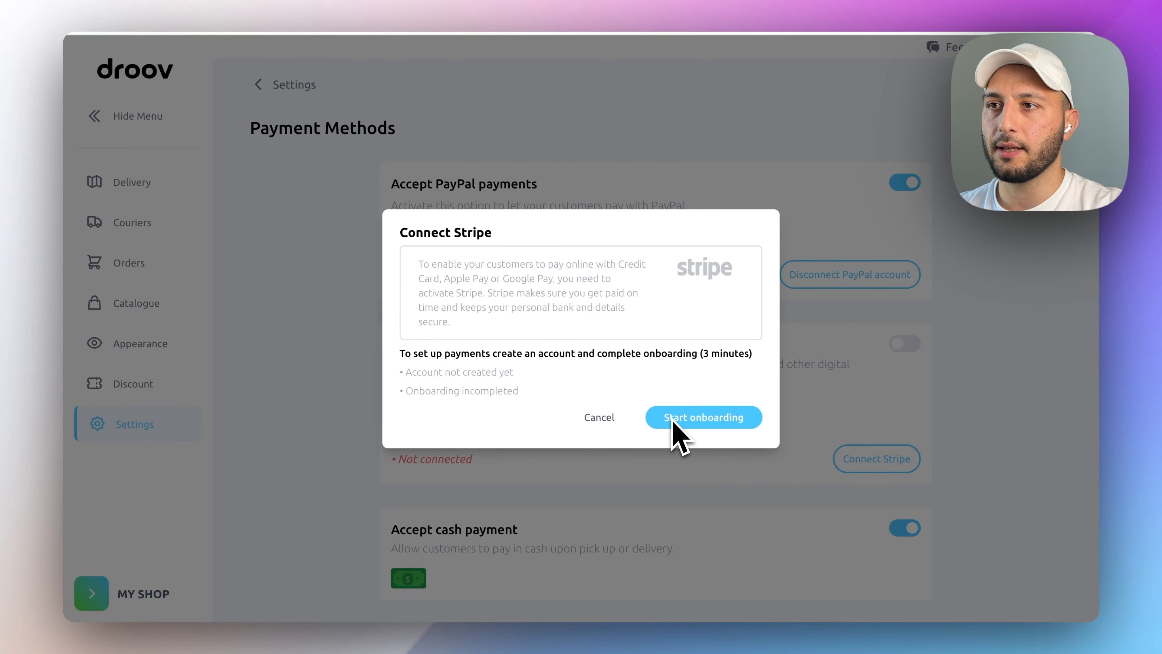
pyautogui.click(713, 425)
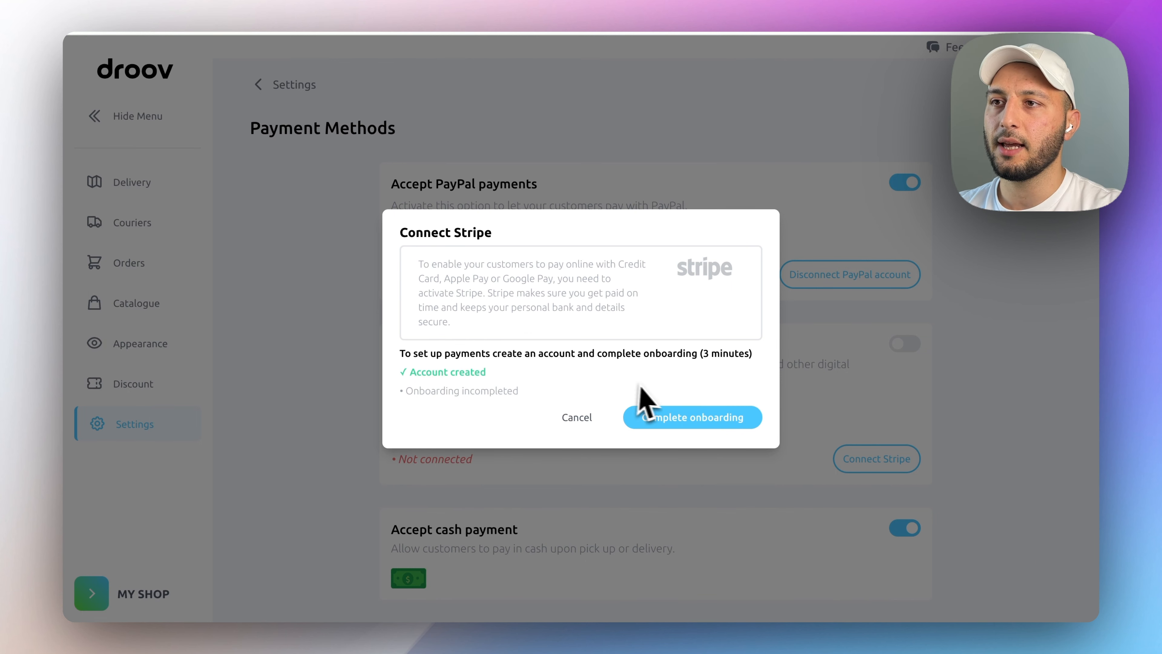
pyautogui.click(685, 425)
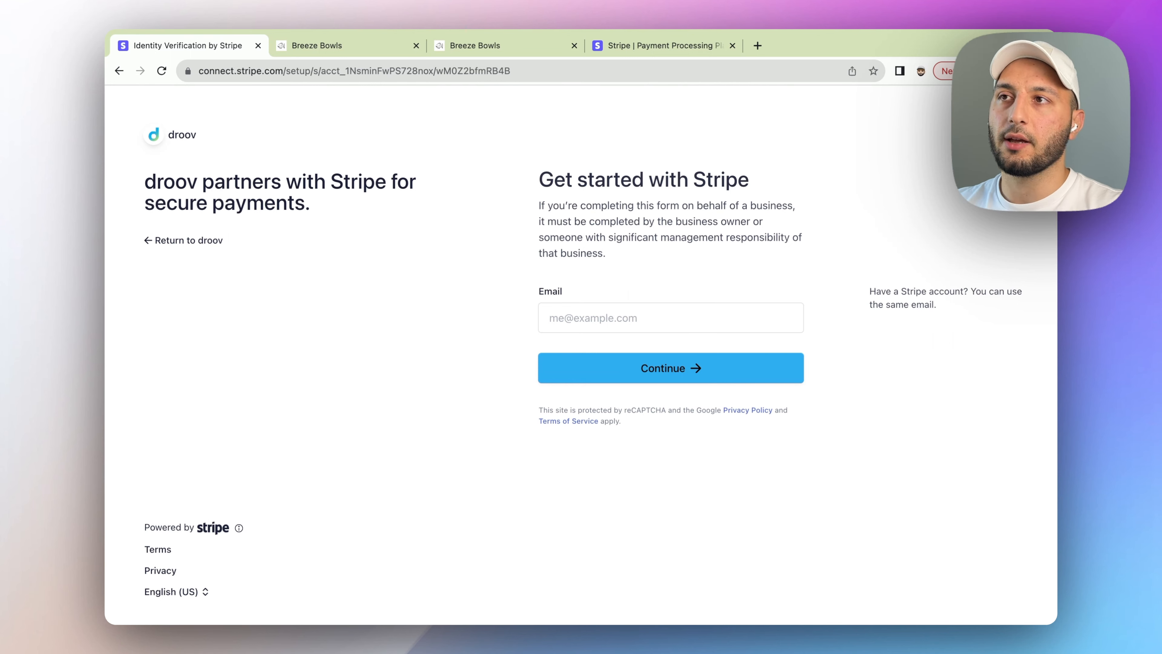
# - Sign up for Stripe with the account e-mail and a password
pyautogui.click(638, 315)
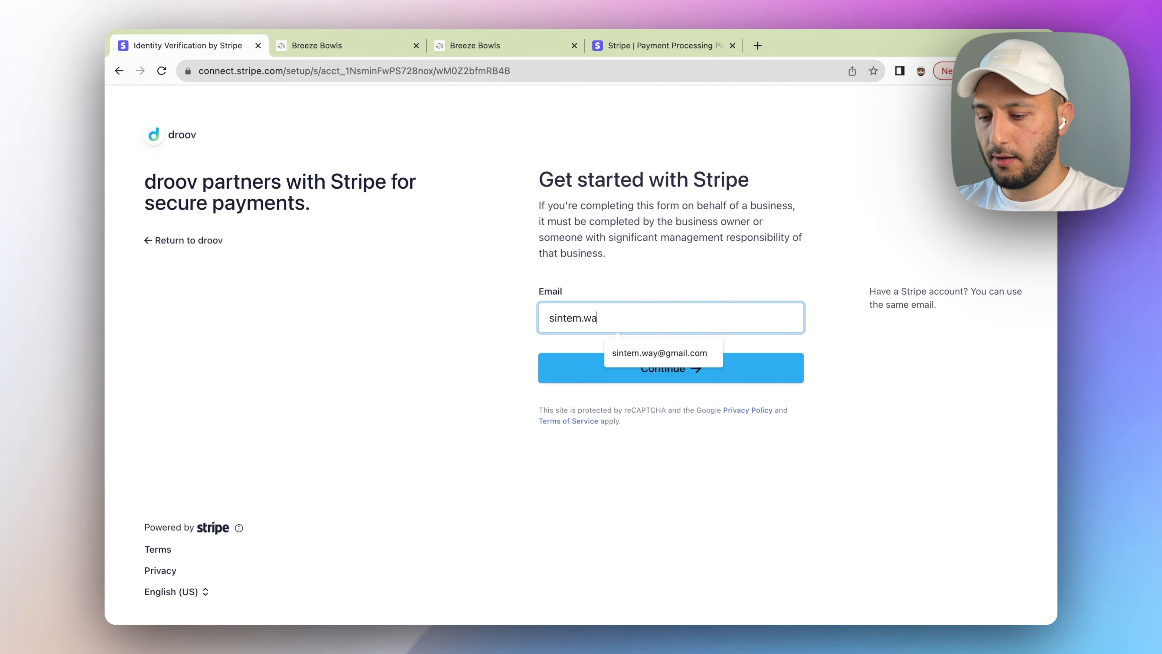
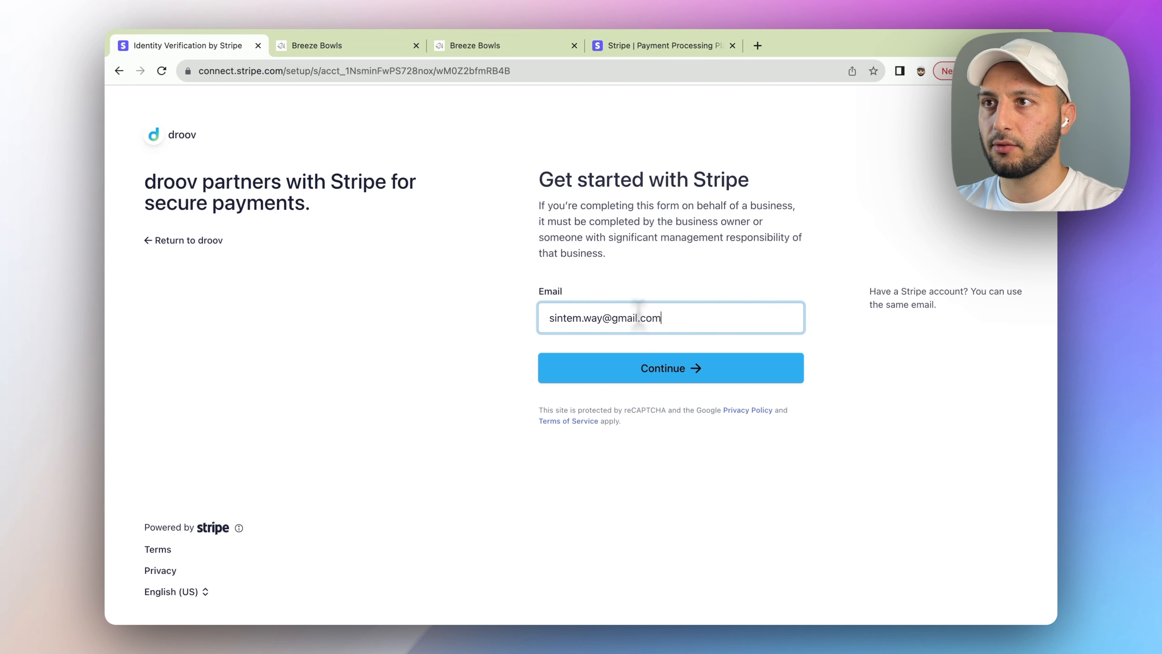
pyautogui.click(680, 381)
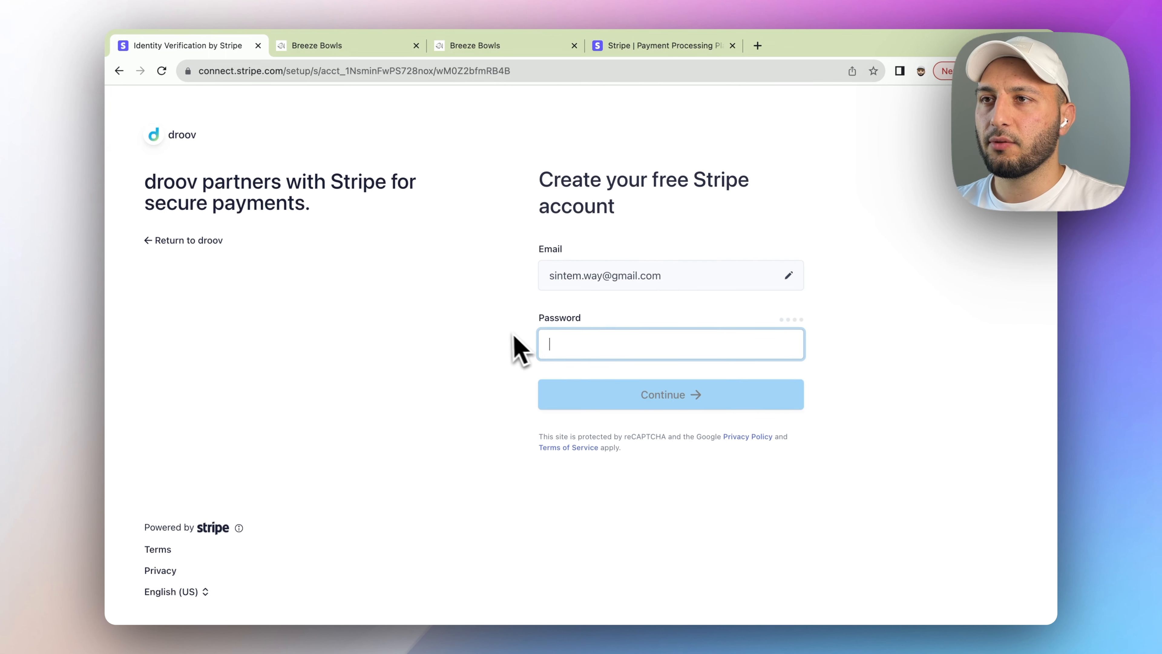
pyautogui.write('**********')
pyautogui.click(718, 388)
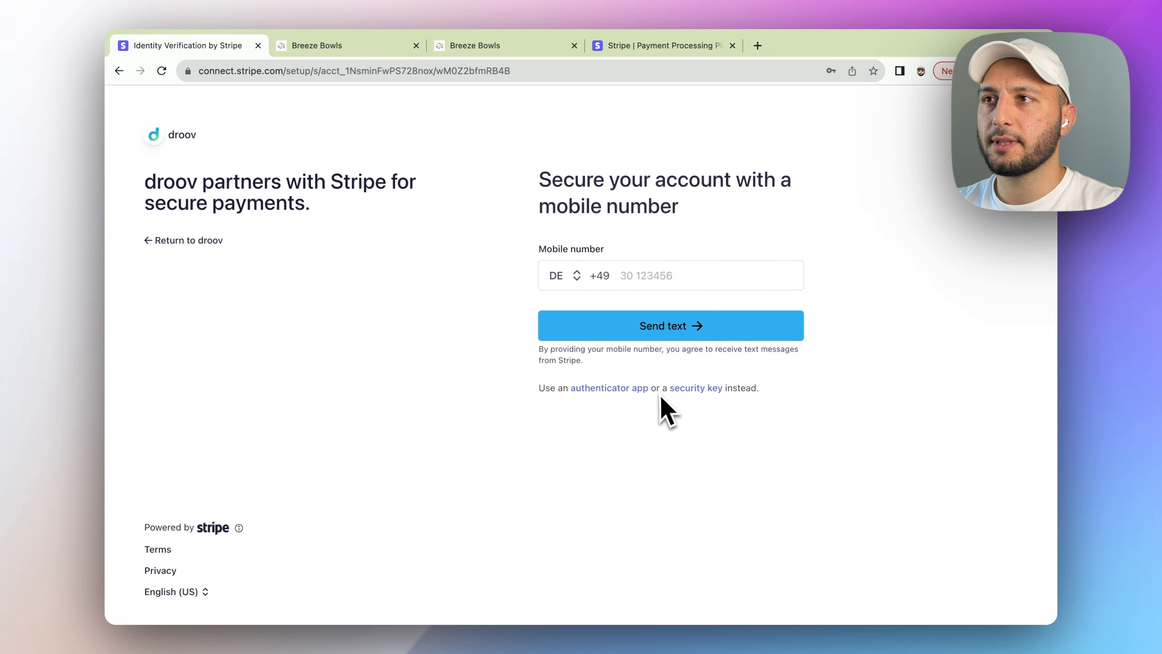
# - Add a mobile number and business details, choosing Restaurants and nightlife as industry
pyautogui.click(651, 275)
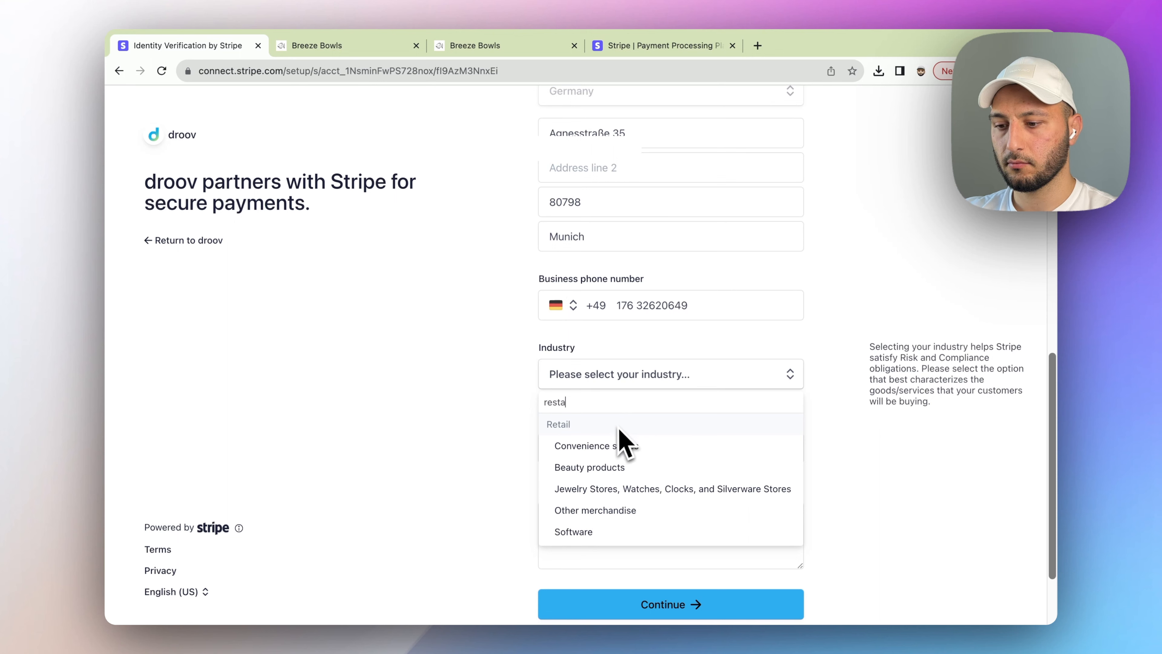
pyautogui.write('ura')
pyautogui.click(617, 447)
pyautogui.scroll(-3, 623, 458)
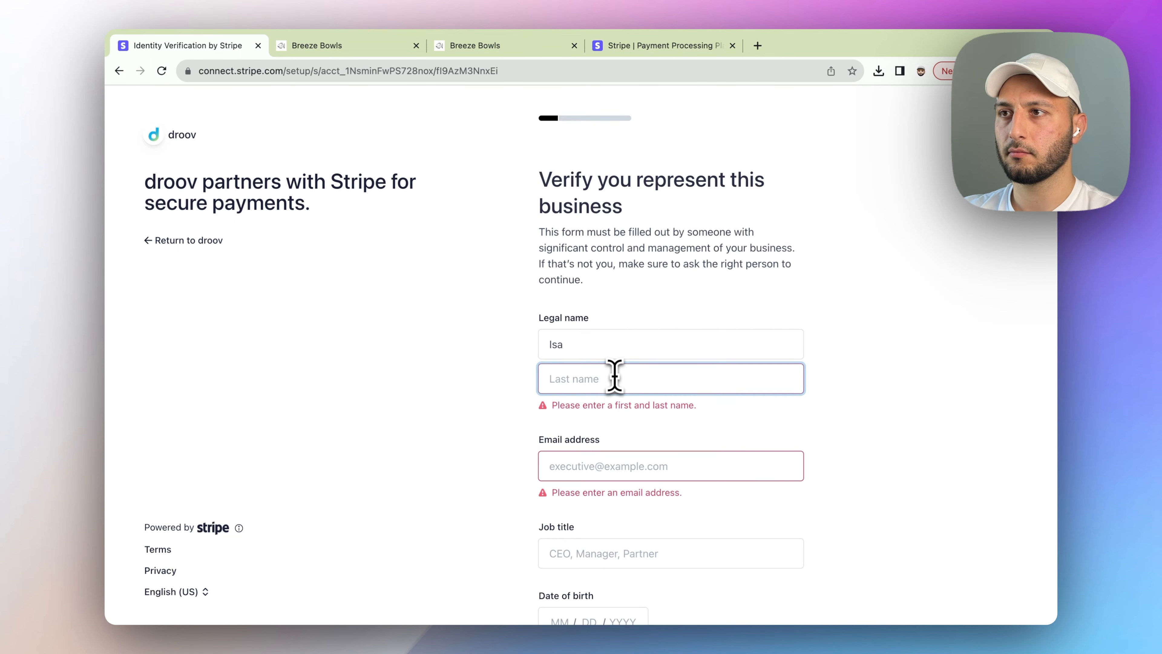
# - Fill in the representative's legal name, e-mail address and job title
pyautogui.write('Sintem')
pyautogui.press('Tab')
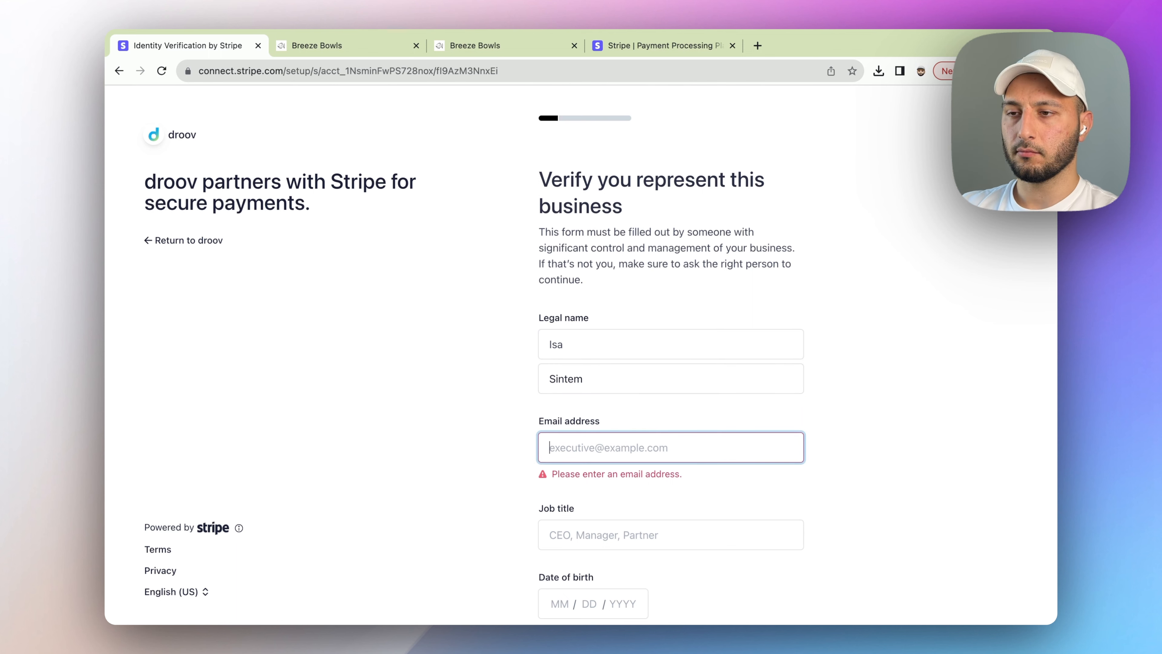
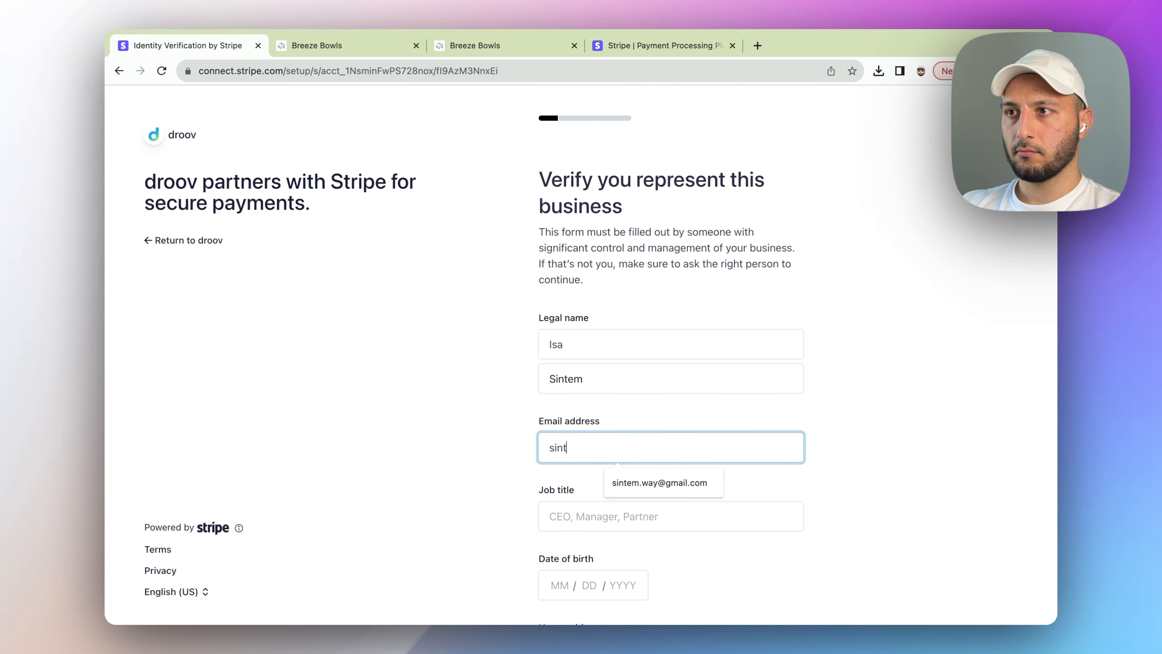
pyautogui.click(661, 483)
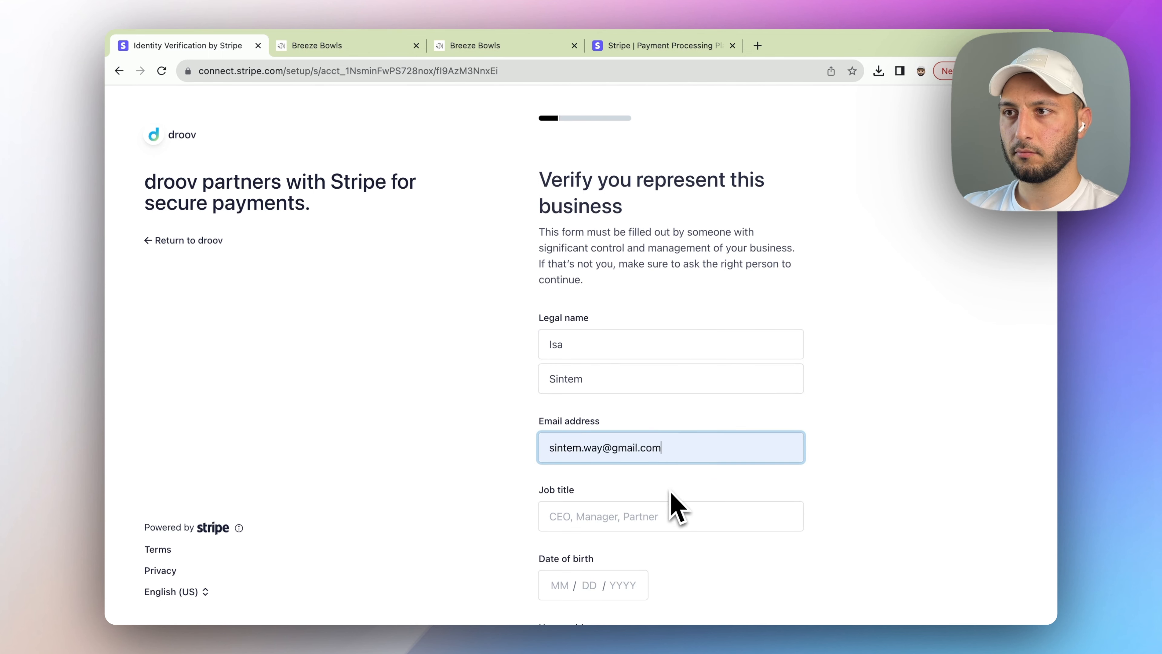
pyautogui.scroll(-2, 667, 501)
pyautogui.click(610, 434)
pyautogui.write('C')
pyautogui.write('W')
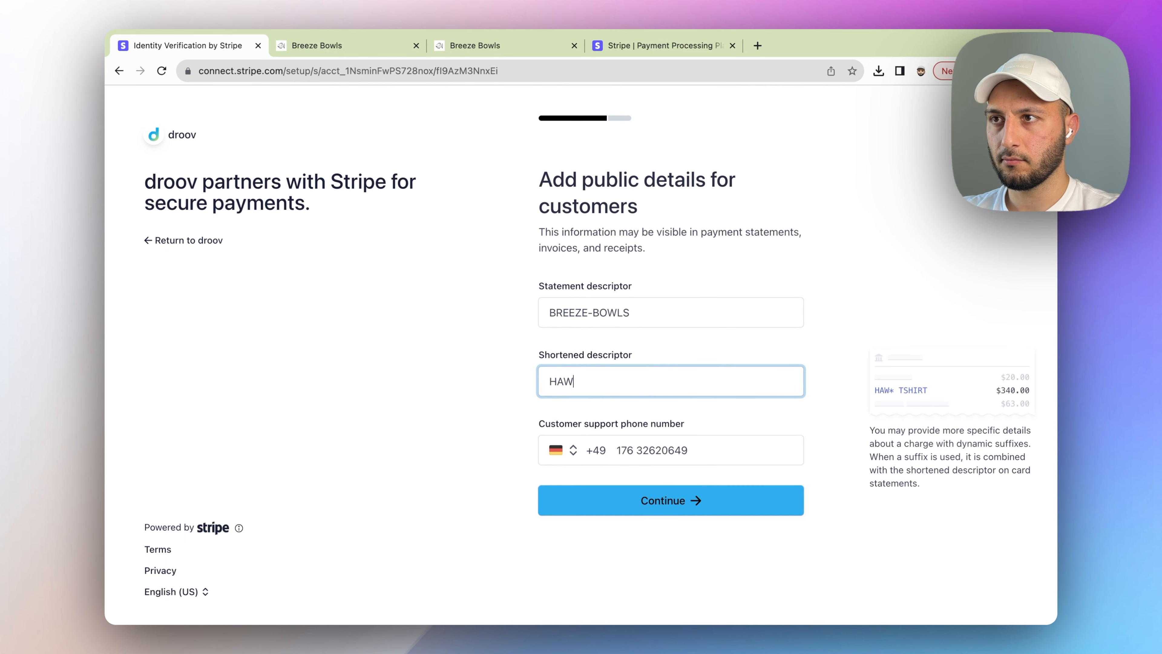
# - Replace the HAWAII shortened descriptor, then agree and submit the Stripe onboarding
pyautogui.click(908, 366)
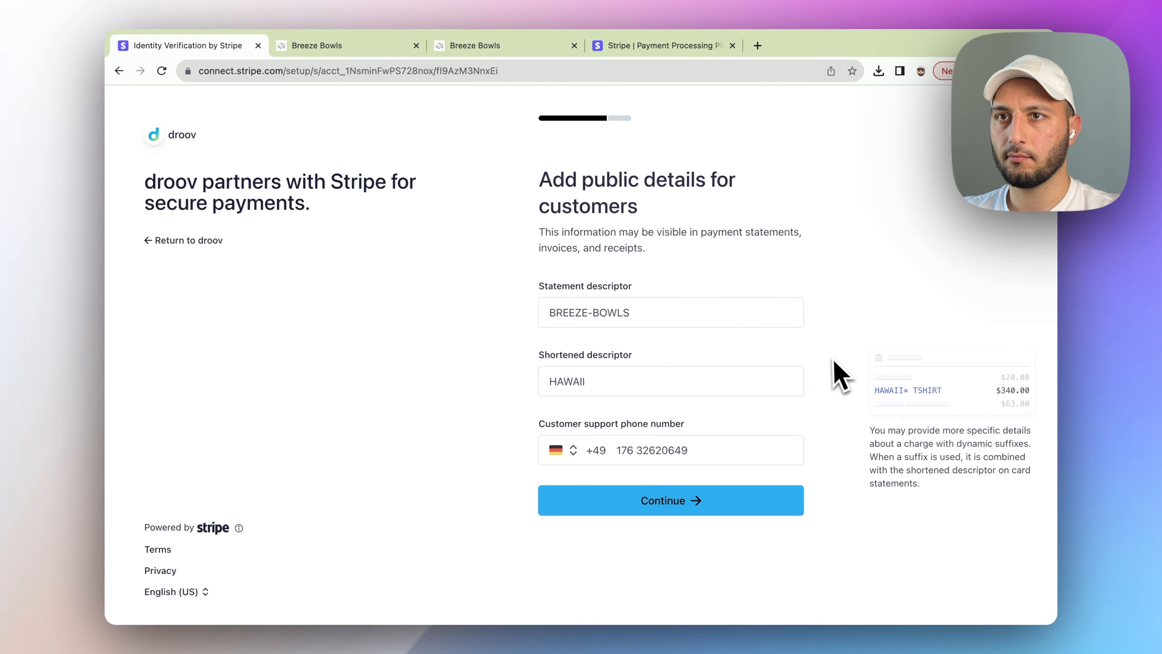
pyautogui.doubleClick(629, 390)
pyautogui.press('BackSpace')
pyautogui.click(677, 424)
pyautogui.click(610, 387)
pyautogui.write('B')
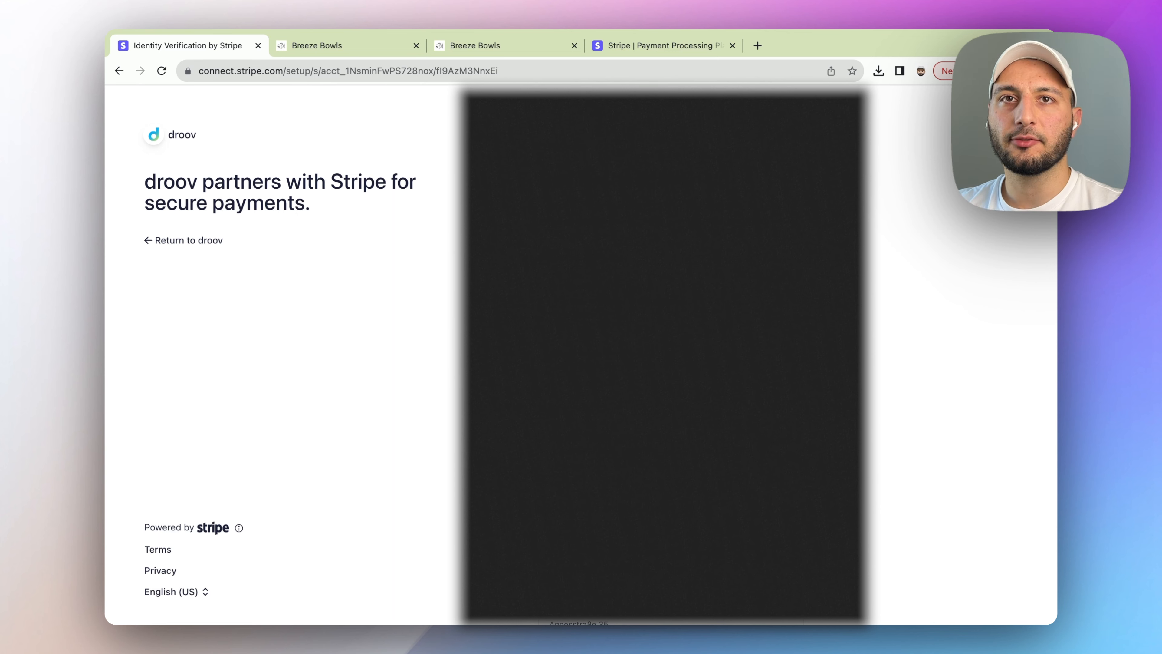
pyautogui.scroll(-10, 760, 366)
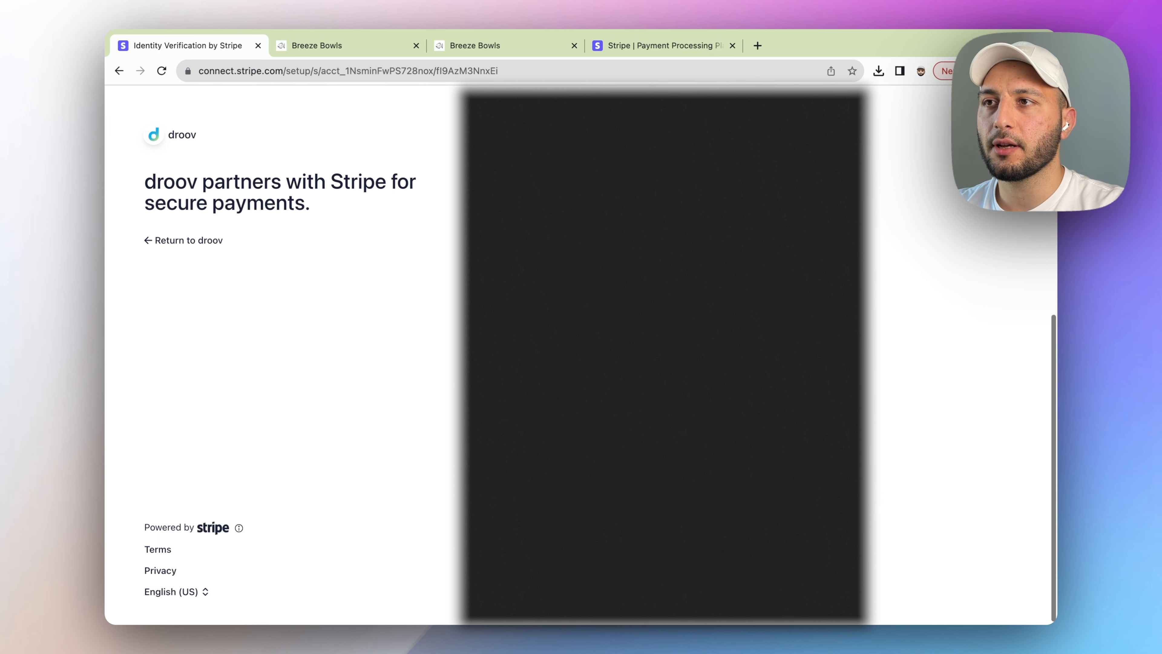
pyautogui.click(671, 515)
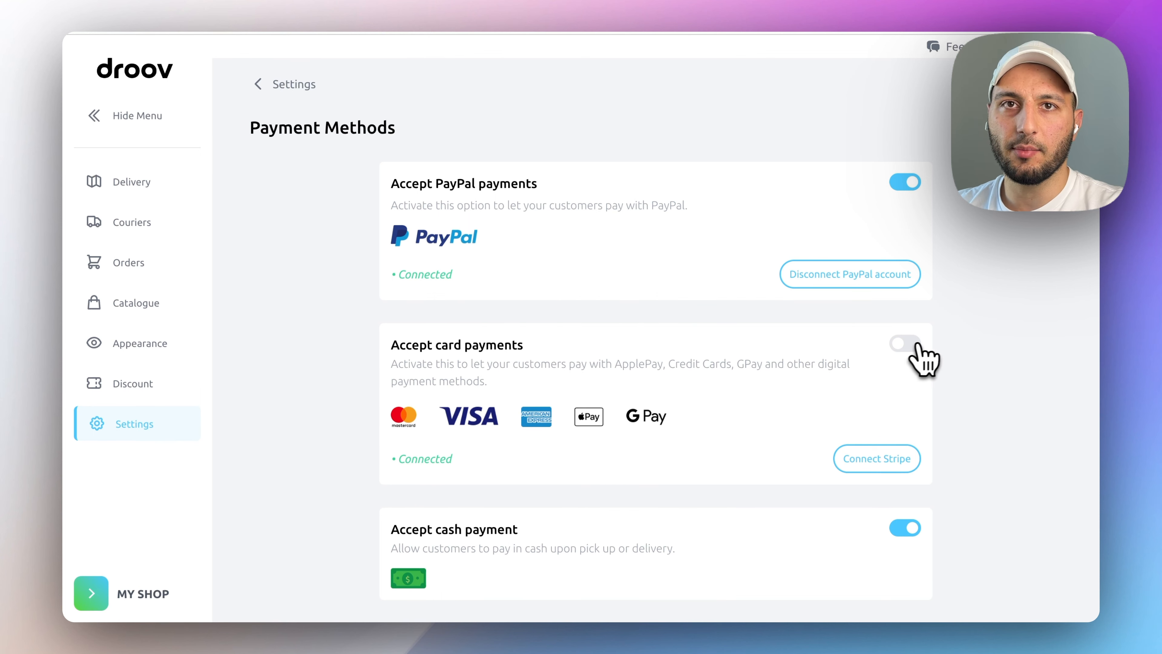
# - Enable card payments and verify the Breeze Bowls pick-up checkout offers PayPal, Card and Cash
pyautogui.click(909, 347)
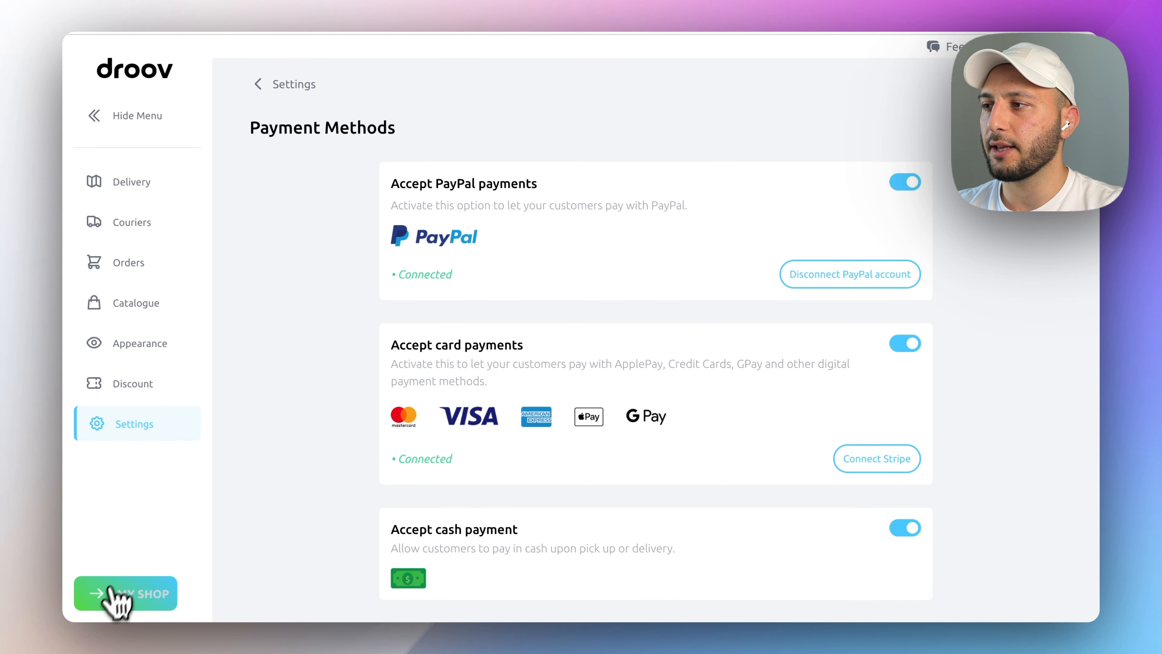
pyautogui.click(121, 599)
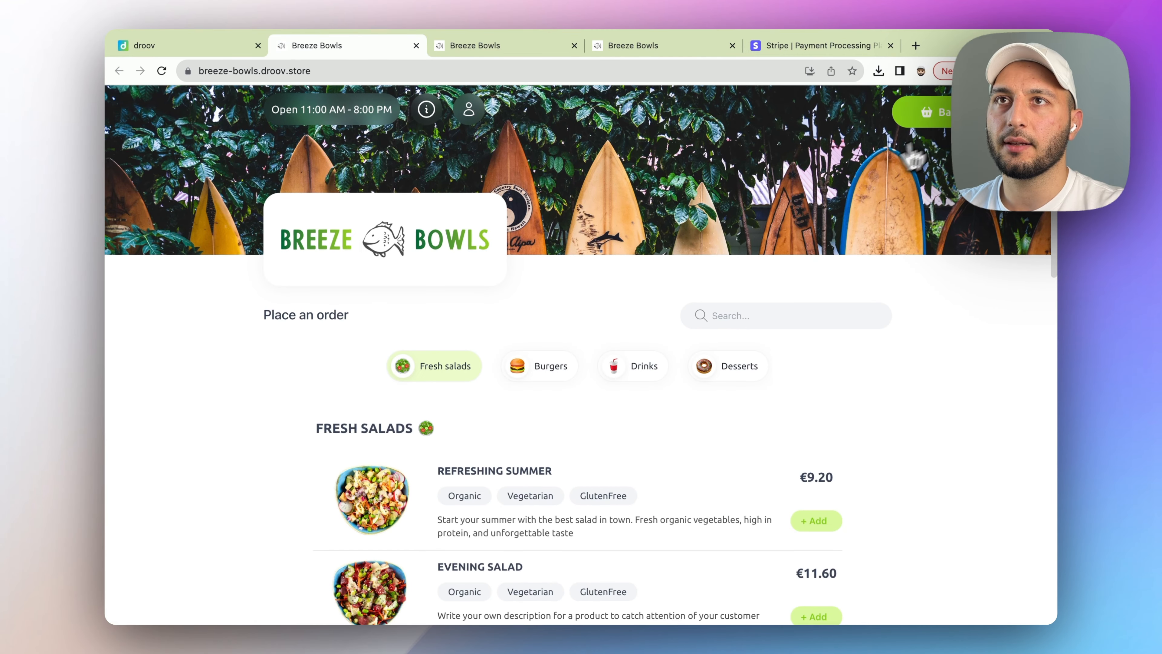
pyautogui.click(963, 116)
pyautogui.click(983, 290)
pyautogui.click(675, 353)
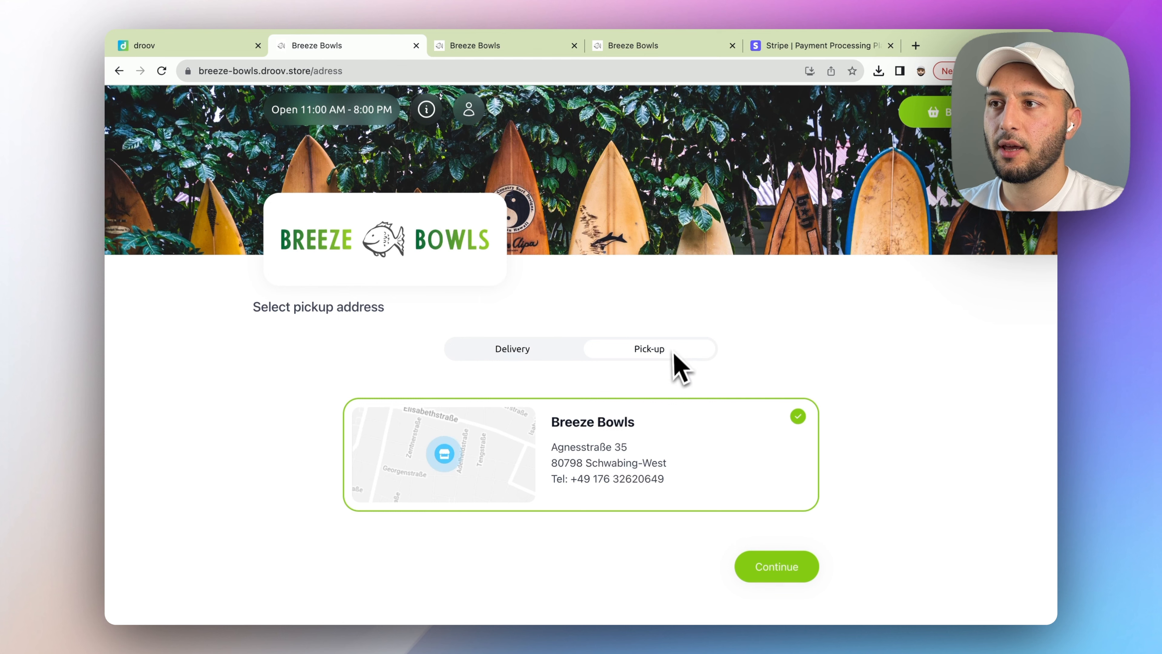
pyautogui.click(768, 568)
pyautogui.scroll(-10, 687, 462)
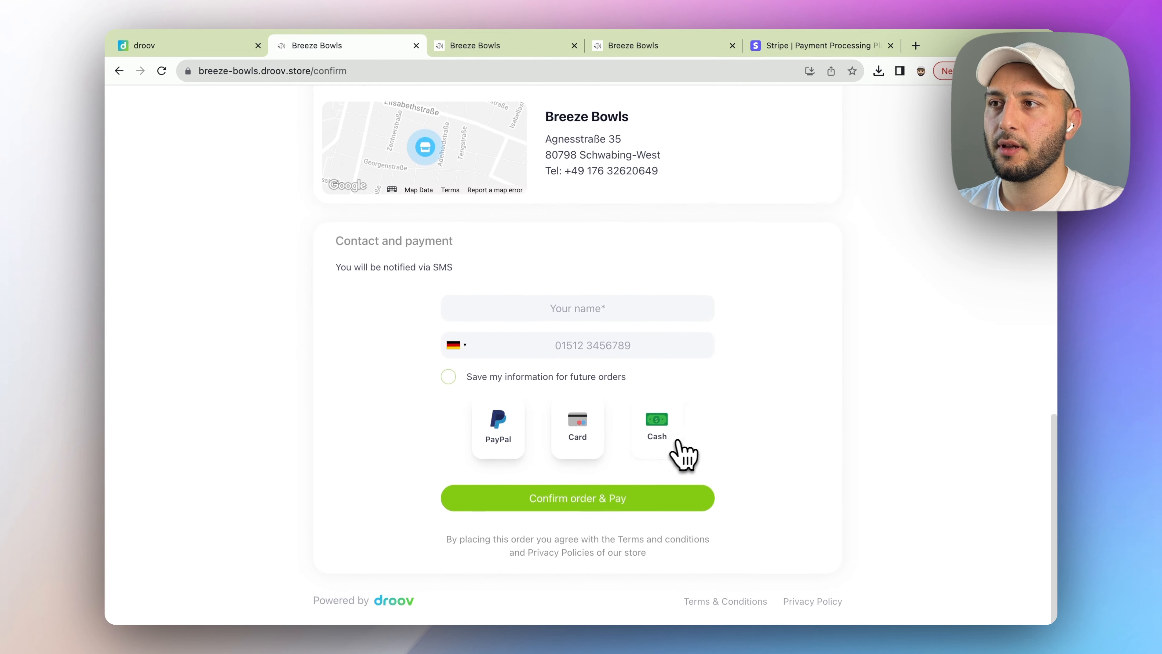
pyautogui.click(503, 460)
pyautogui.click(597, 451)
pyautogui.click(639, 454)
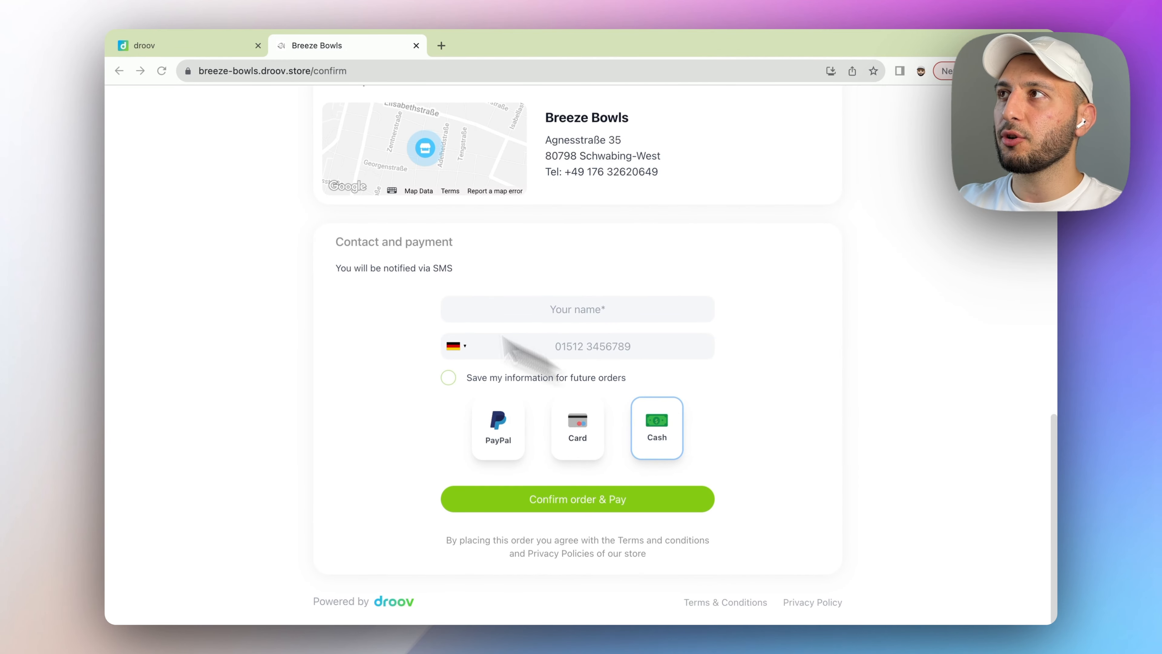
pyautogui.click(185, 46)
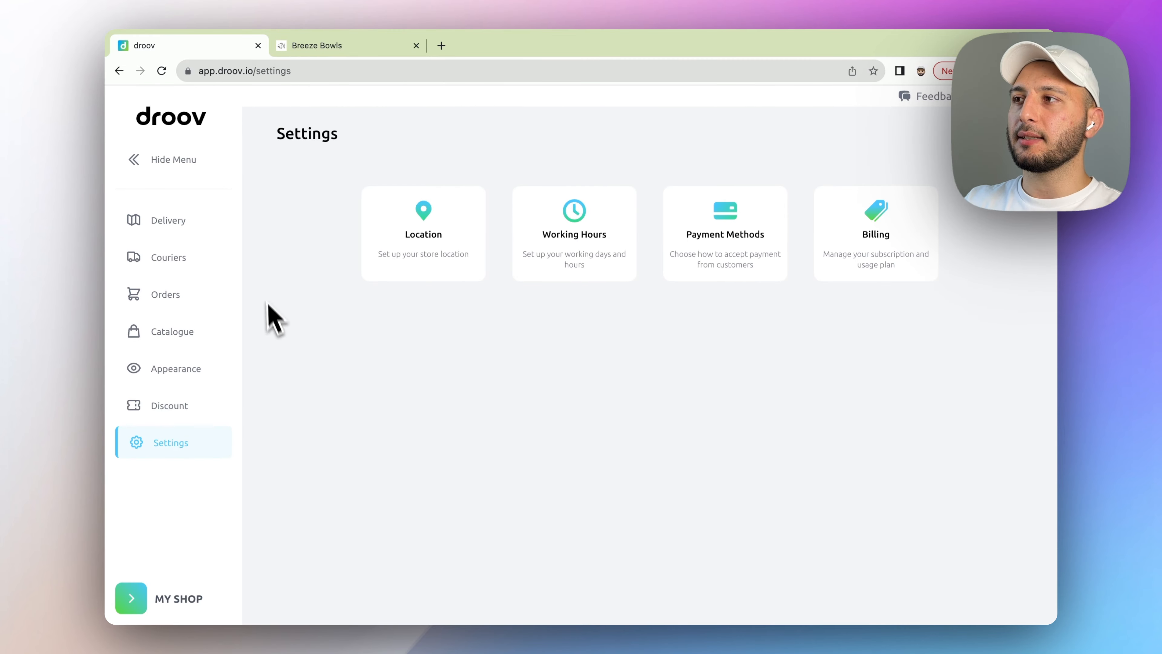
# - Start a new discount under Discounts and enter the code BREEZE15
pyautogui.click(201, 406)
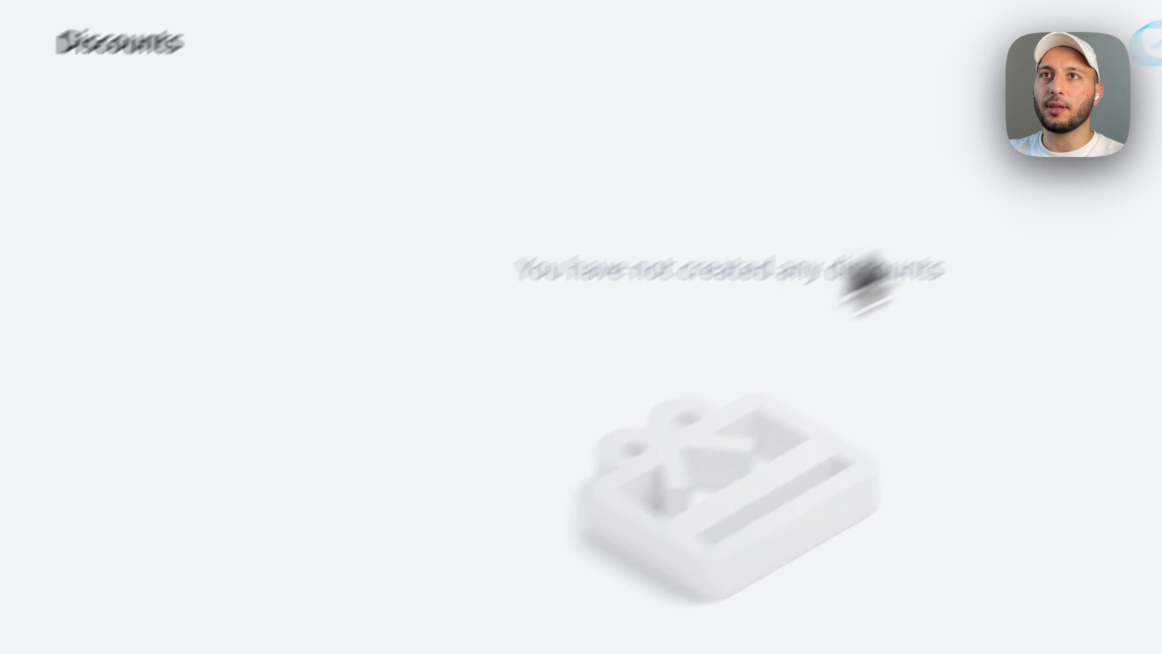
pyautogui.click(1007, 210)
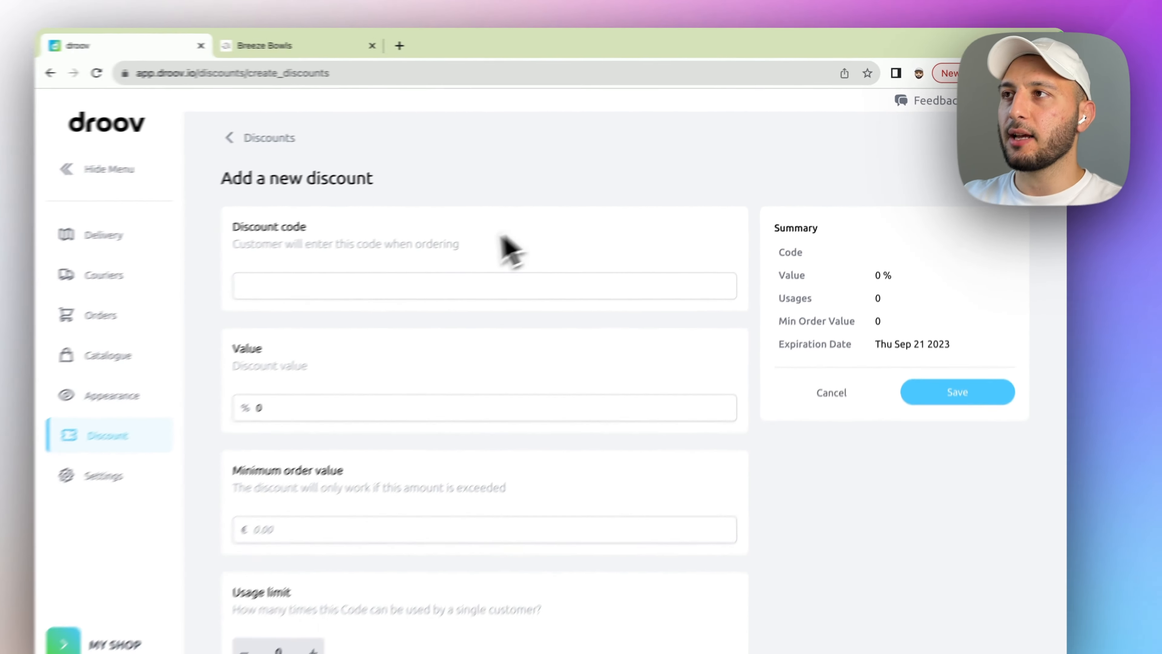
pyautogui.click(398, 270)
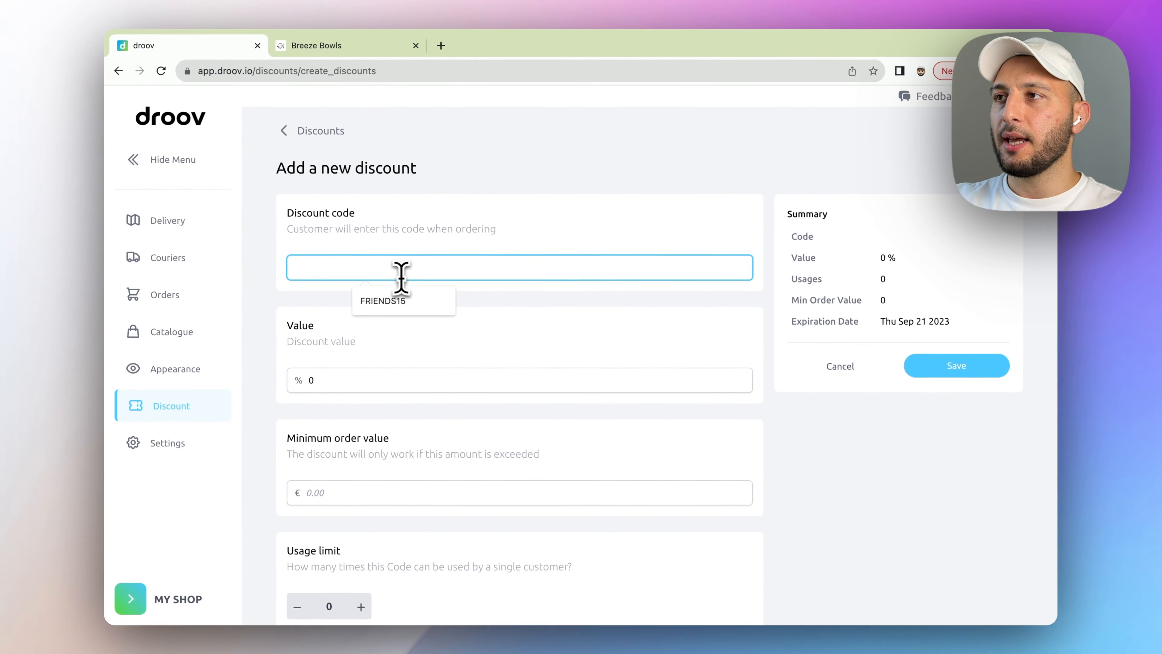
pyautogui.click(333, 304)
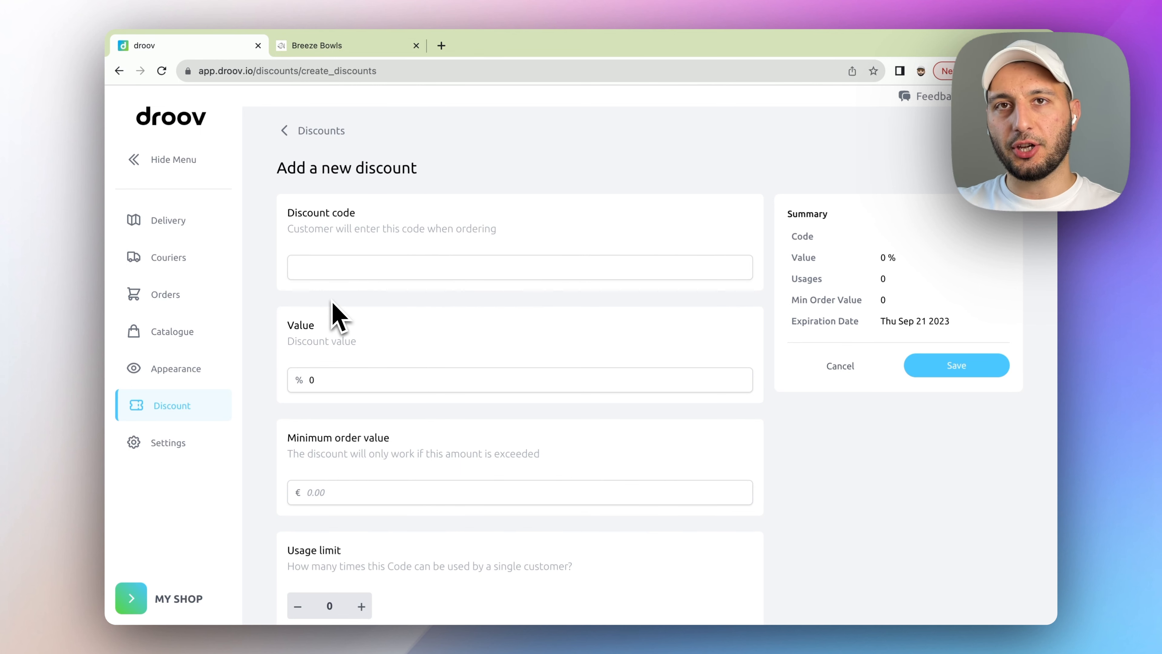
pyautogui.click(364, 268)
pyautogui.write('BREE')
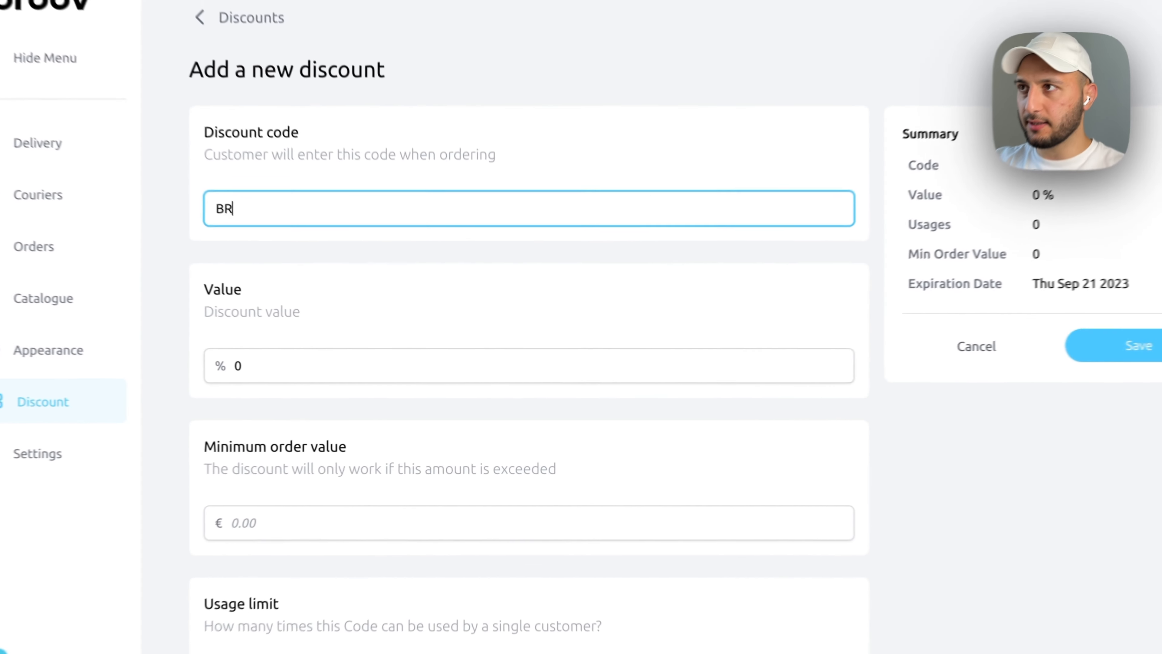
pyautogui.write('ZE15')
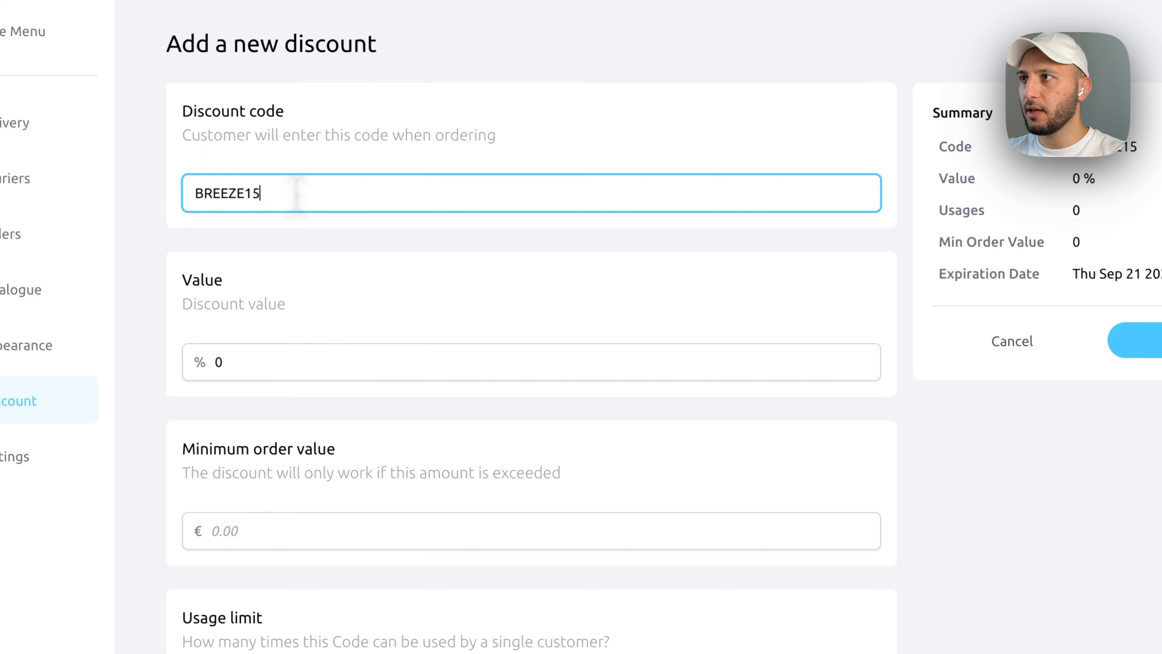
# - Set the discount value to 15 % with a €20 minimum order
pyautogui.click(235, 371)
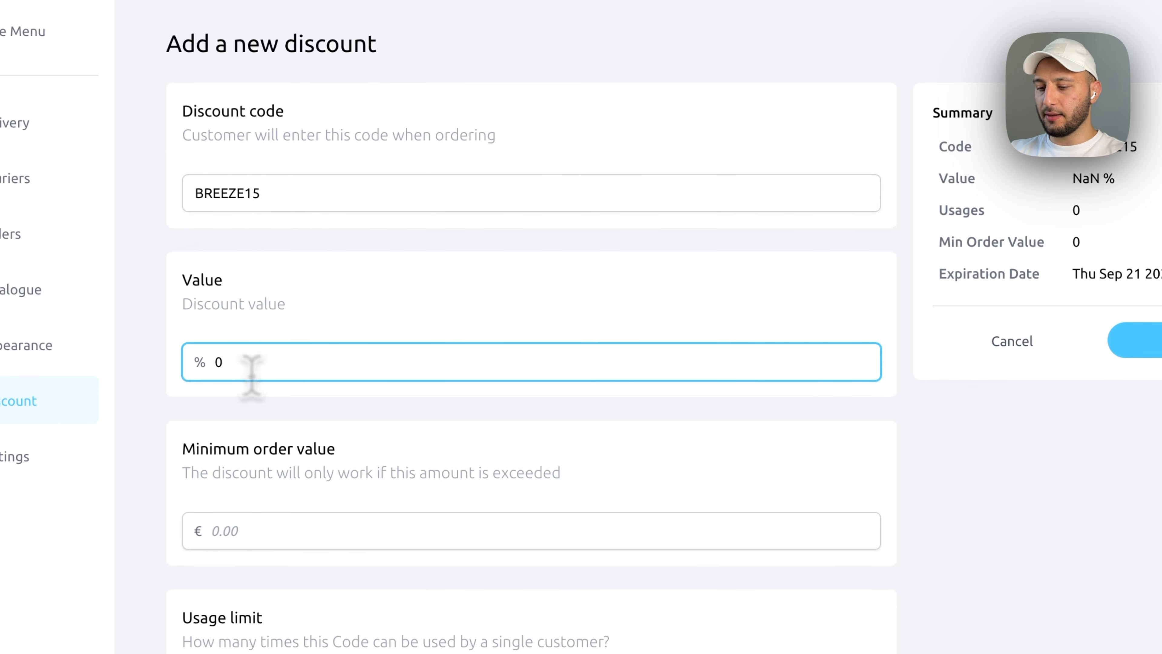
pyautogui.press('BackSpace')
pyautogui.write('15')
pyautogui.click(389, 328)
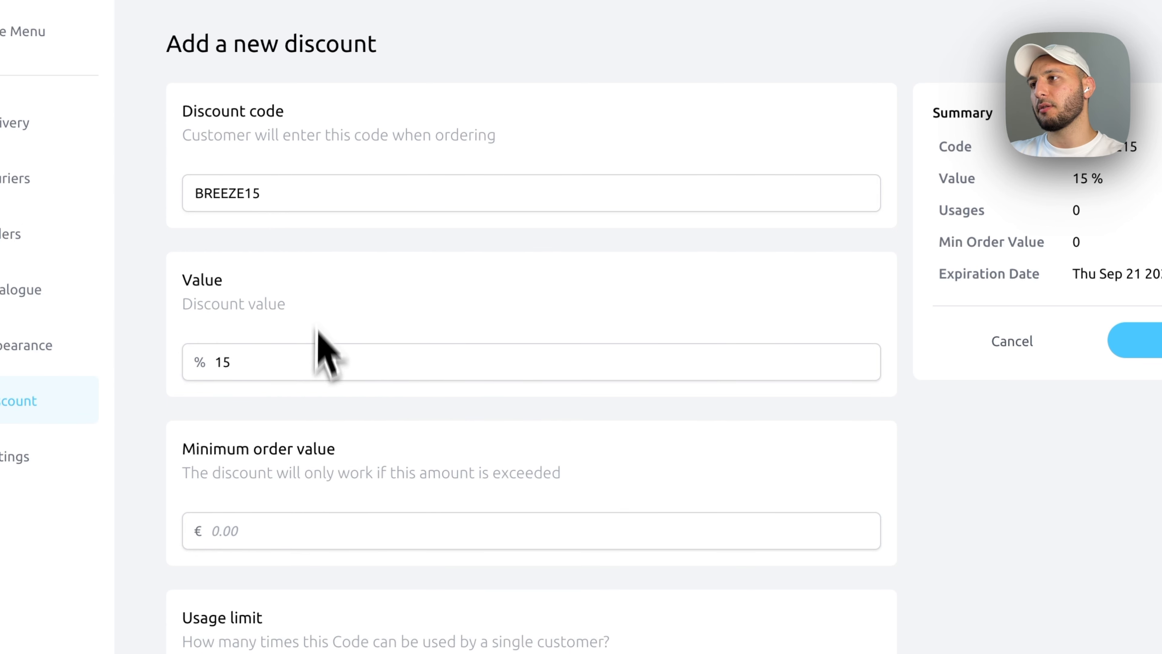
pyautogui.scroll(-3, 317, 325)
pyautogui.click(281, 414)
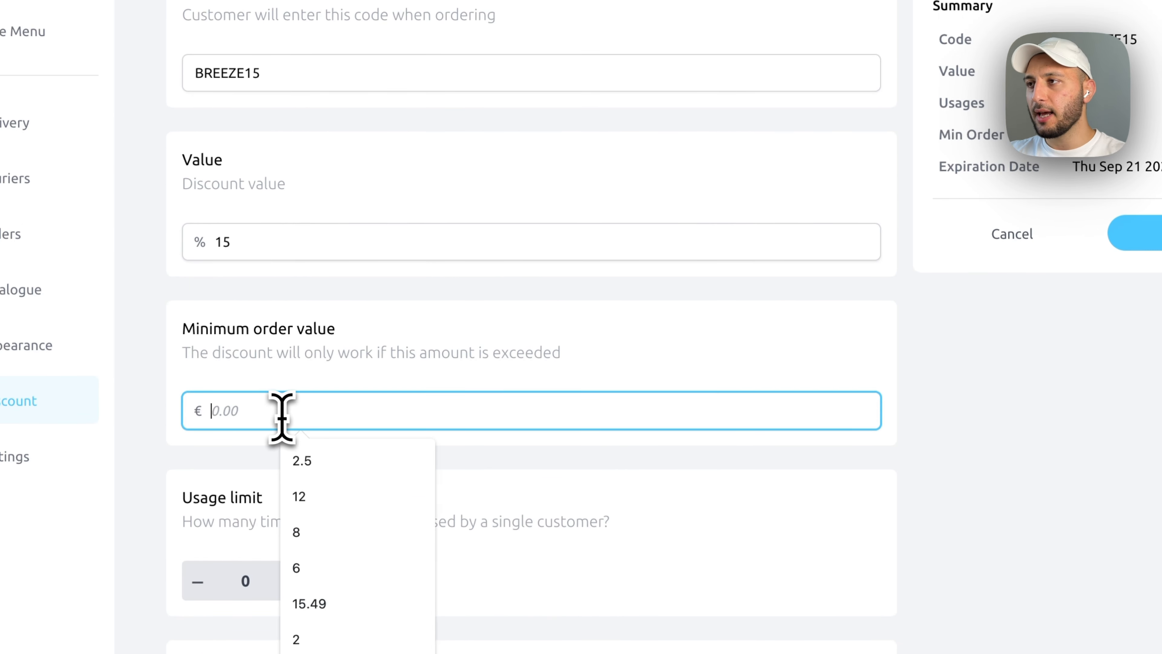
pyautogui.write('20')
pyautogui.click(333, 382)
# - Limit the code to one use per customer with no expiration, and save it
pyautogui.scroll(-2, 344, 375)
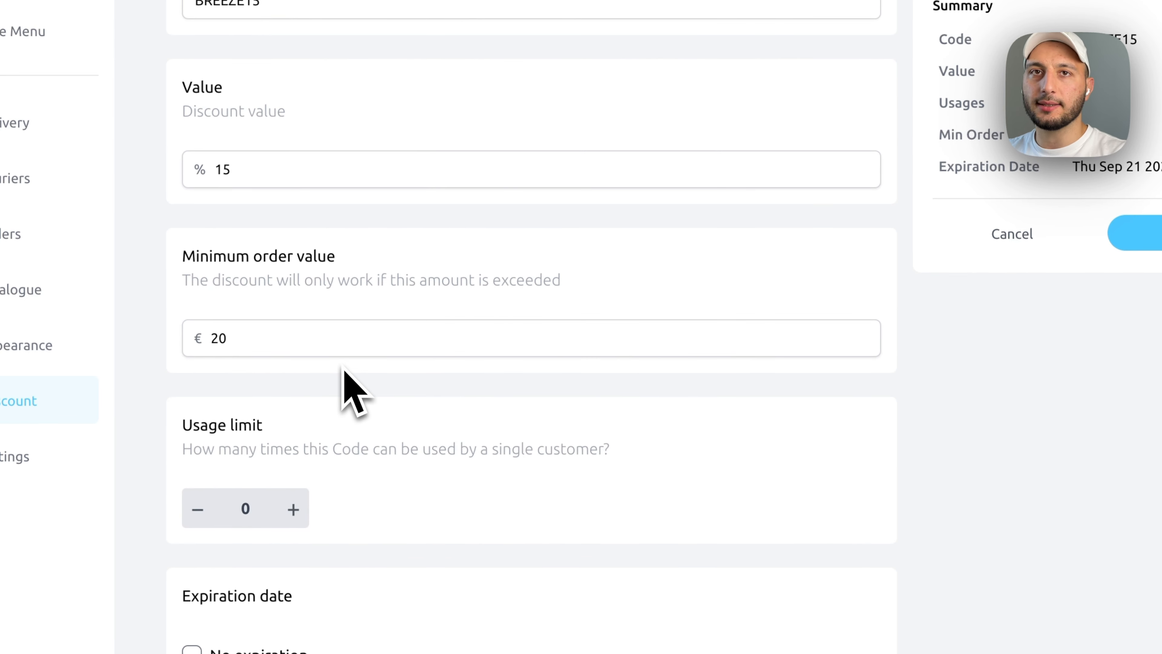
pyautogui.scroll(-1, 247, 463)
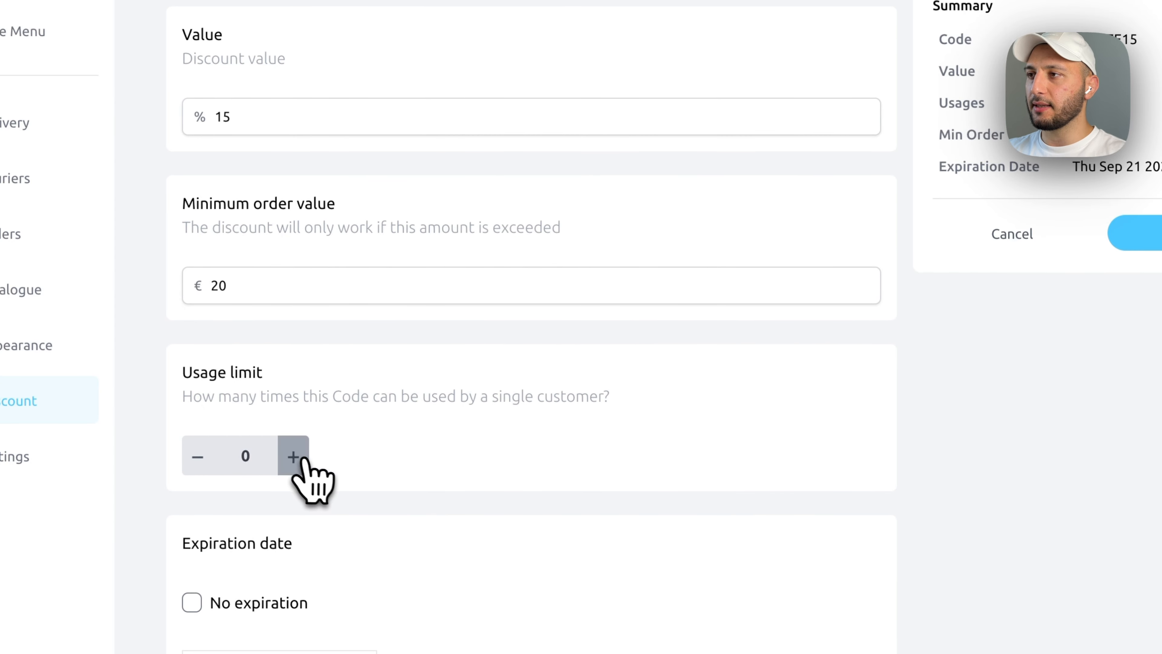
pyautogui.click(302, 459)
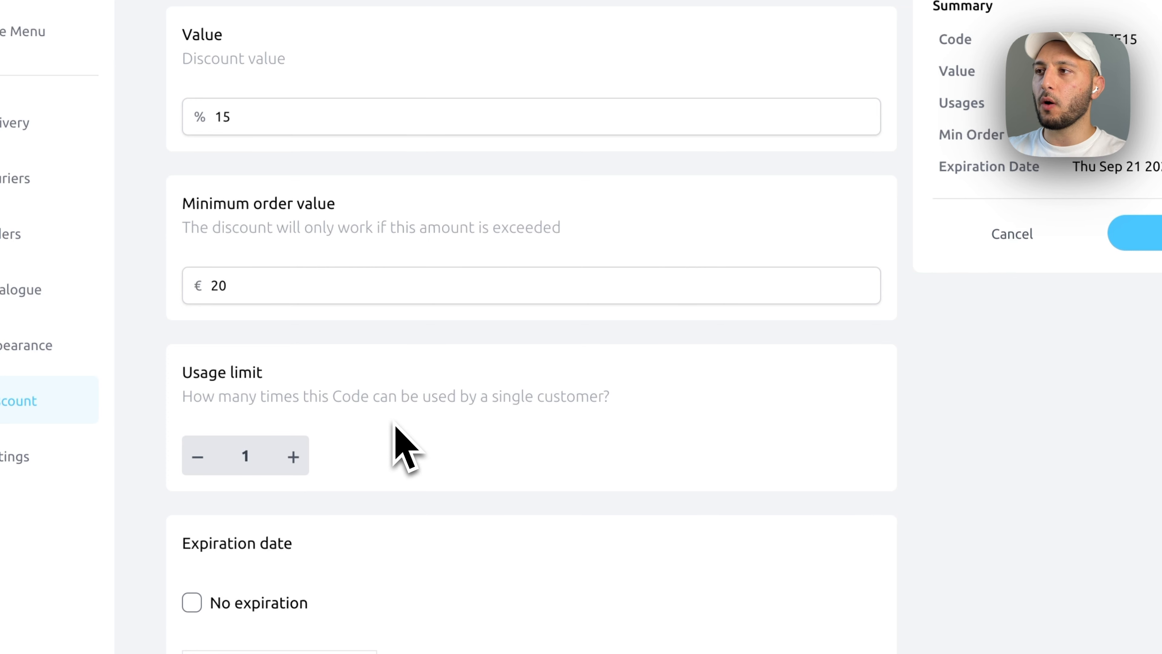
pyautogui.scroll(-1, 394, 425)
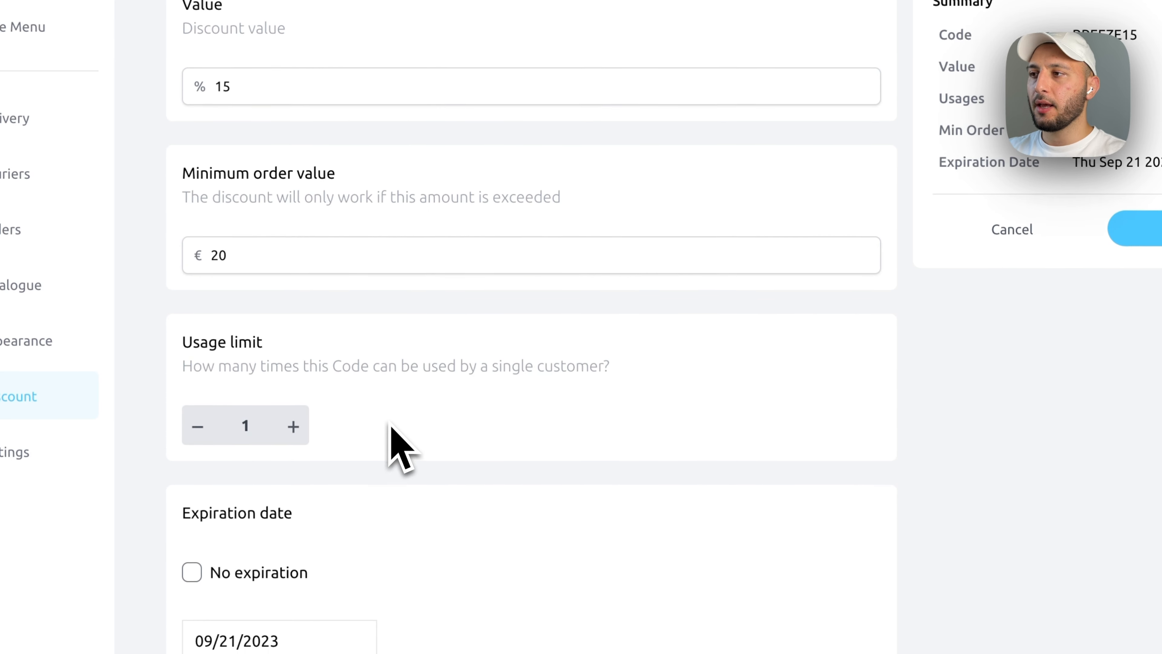
pyautogui.click(192, 579)
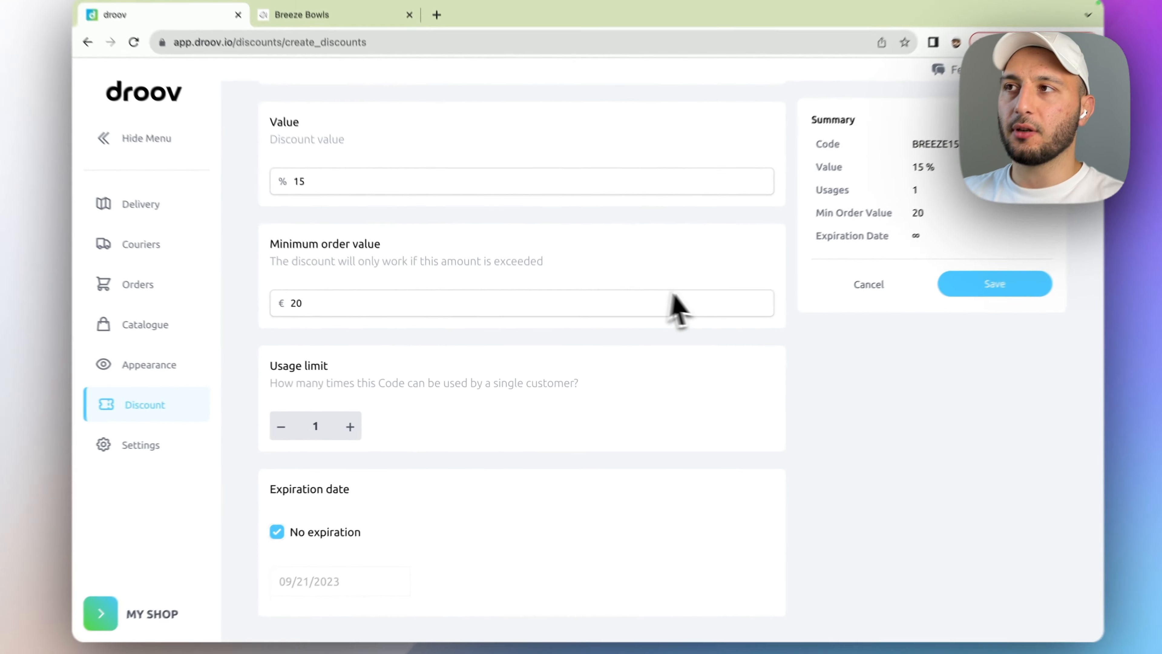
pyautogui.scroll(3, 845, 296)
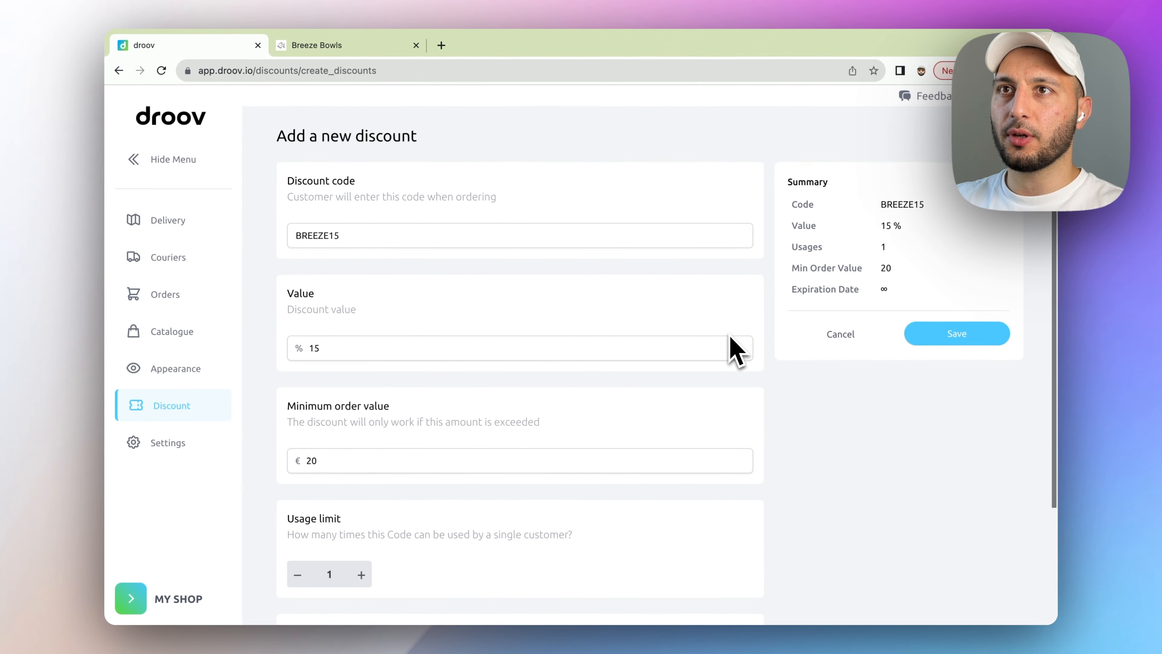
pyautogui.scroll(-3, 845, 296)
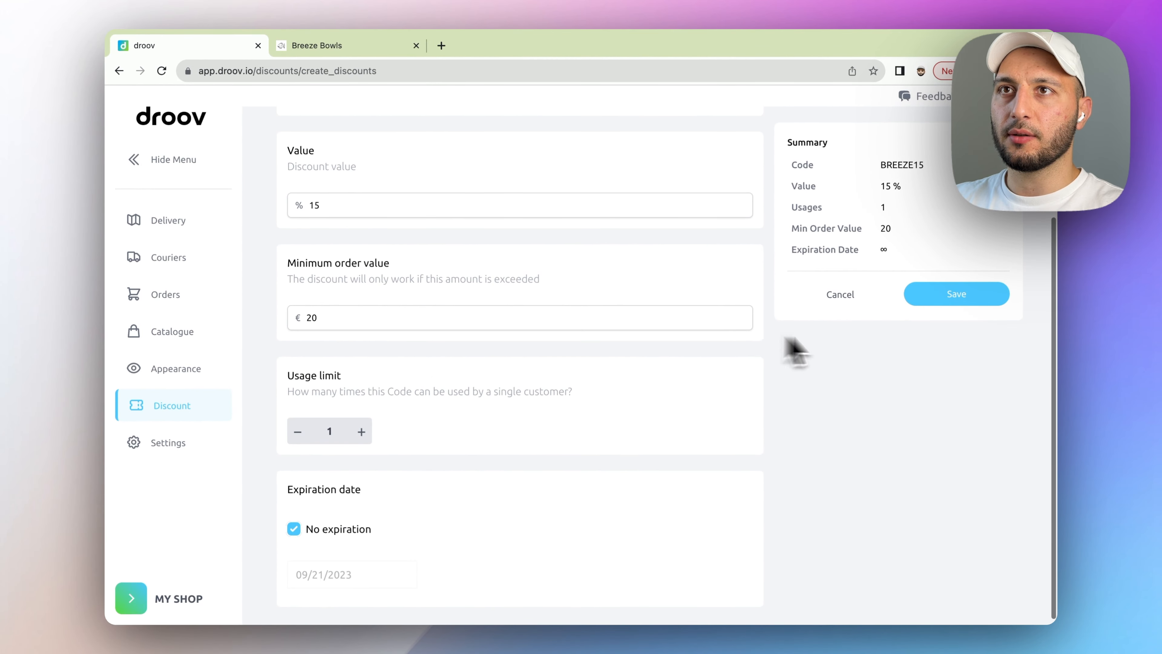
pyautogui.click(958, 296)
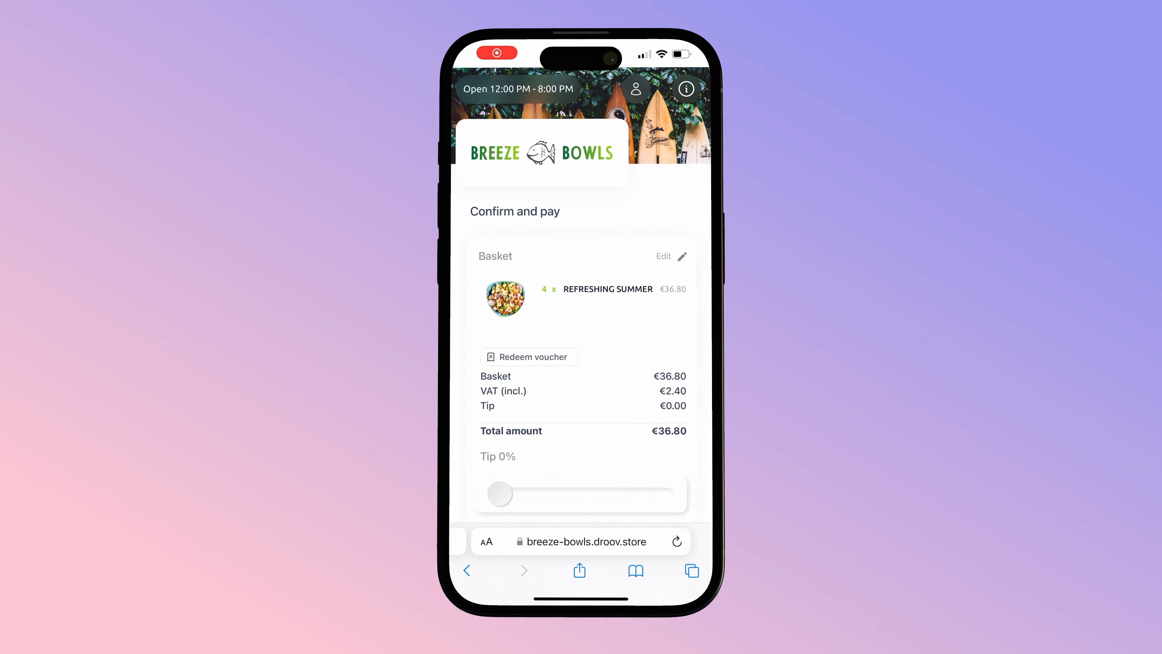
# - Redeem voucher BREEZE15 at the Breeze Bowls checkout, taking €5.52 off for a €31.28 total
pyautogui.click(526, 343)
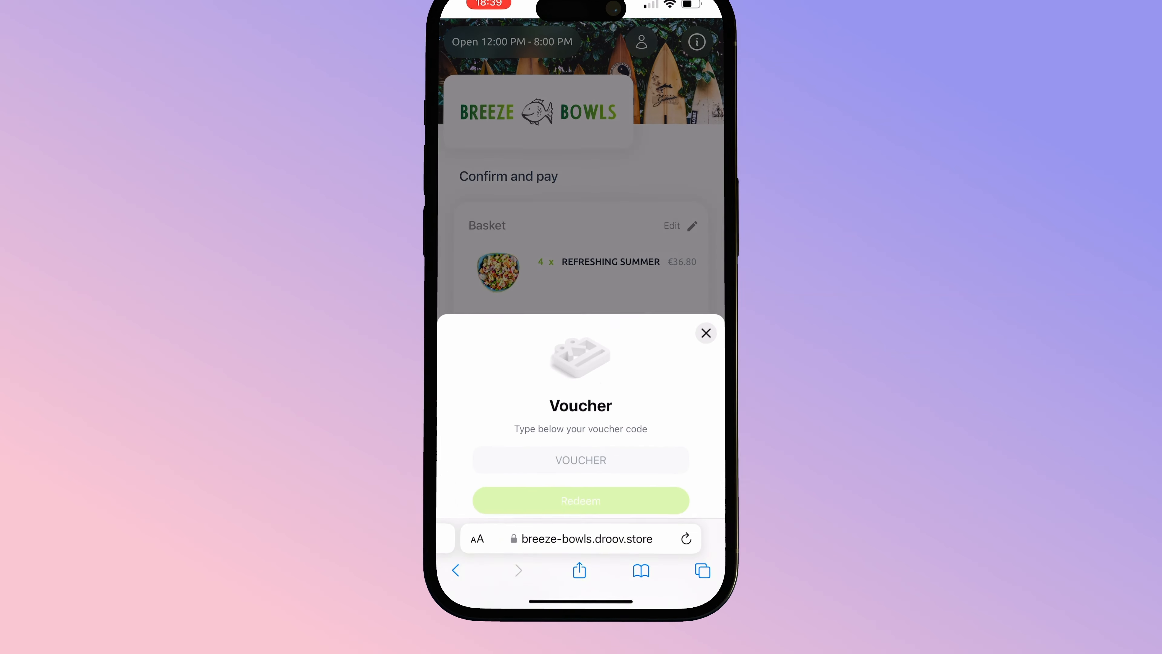
pyautogui.click(581, 444)
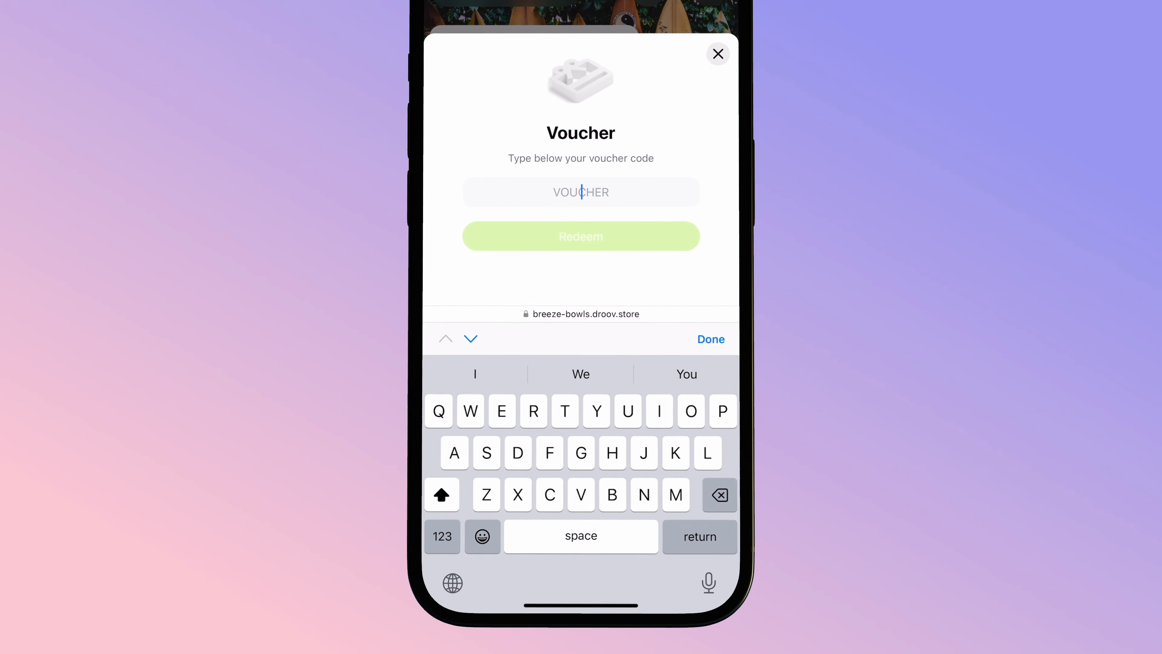
pyautogui.write('BREEZE15')
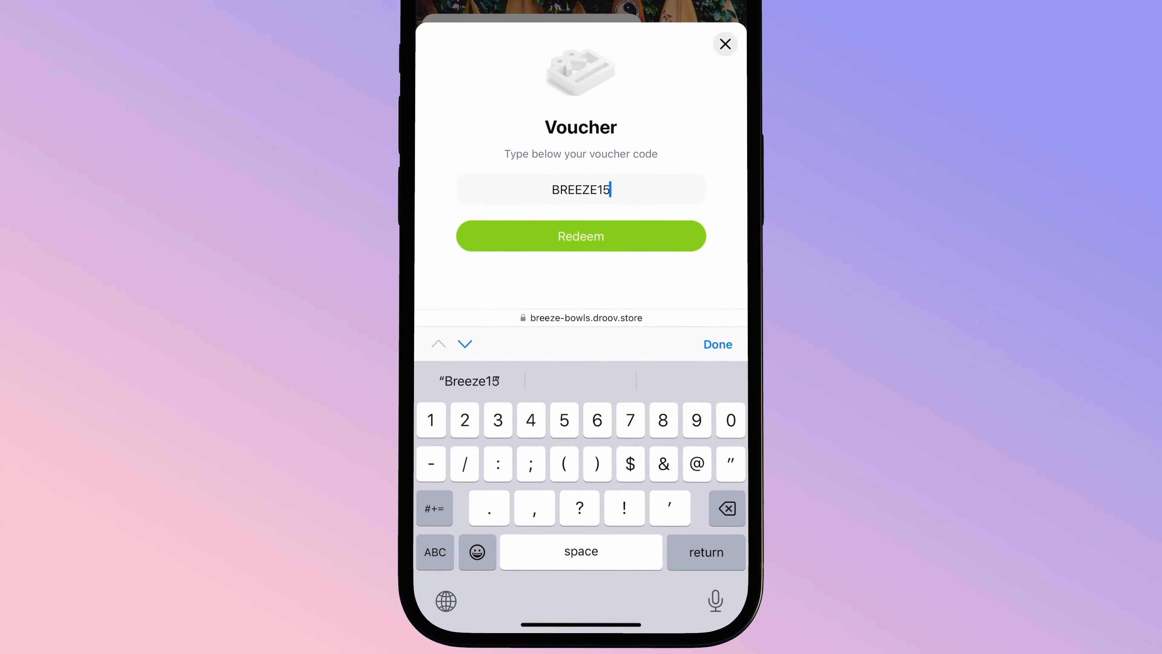
pyautogui.click(718, 344)
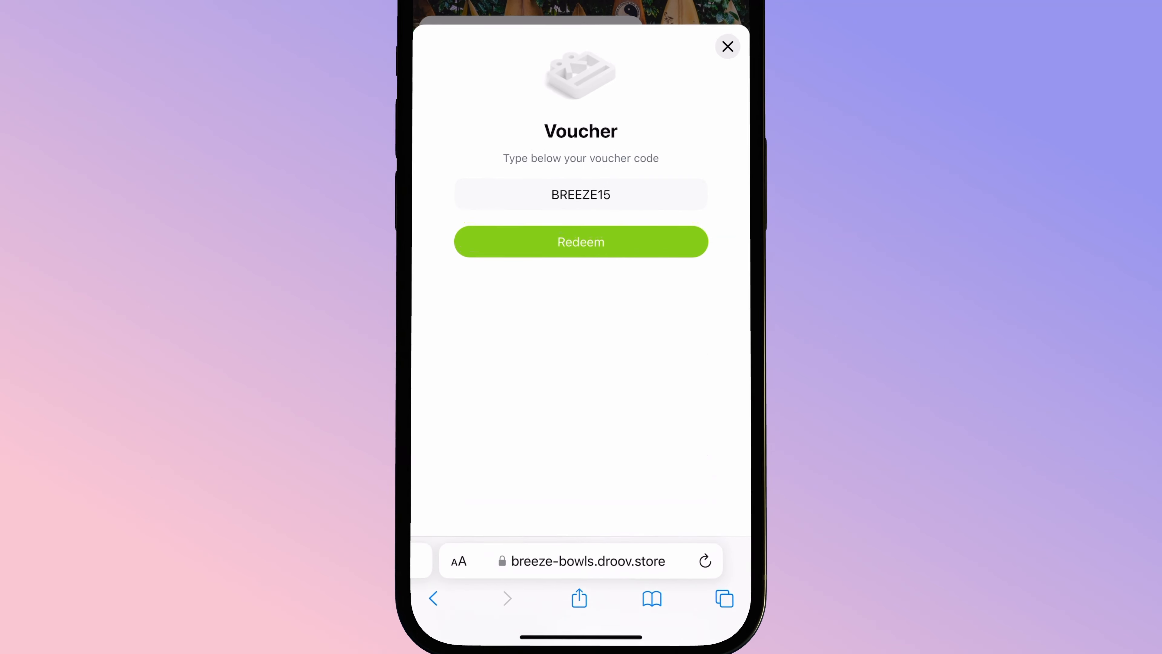
pyautogui.click(581, 530)
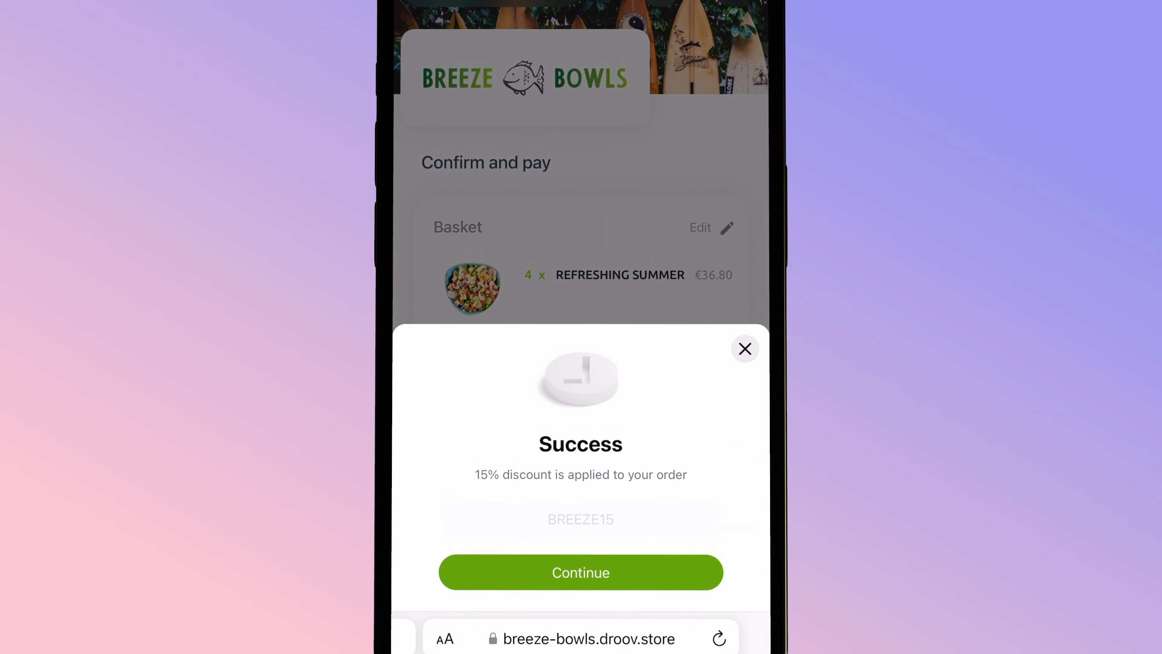
pyautogui.click(581, 632)
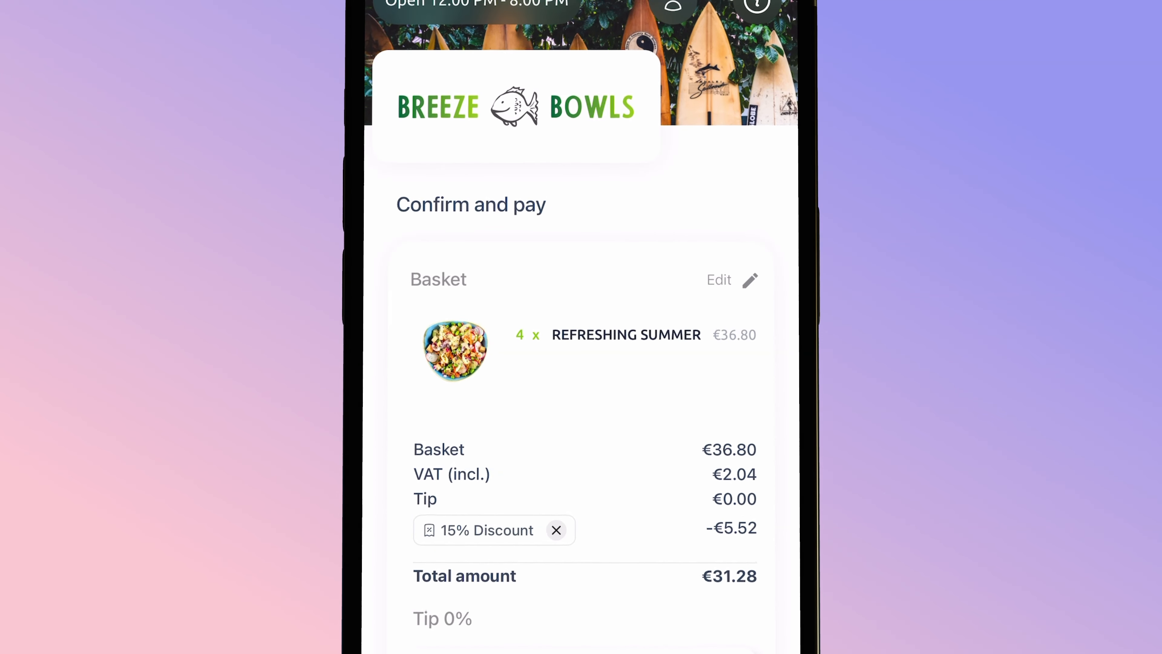
# - Set the pick-up time to Today, as soon as possible
pyautogui.scroll(-10, 581, 326)
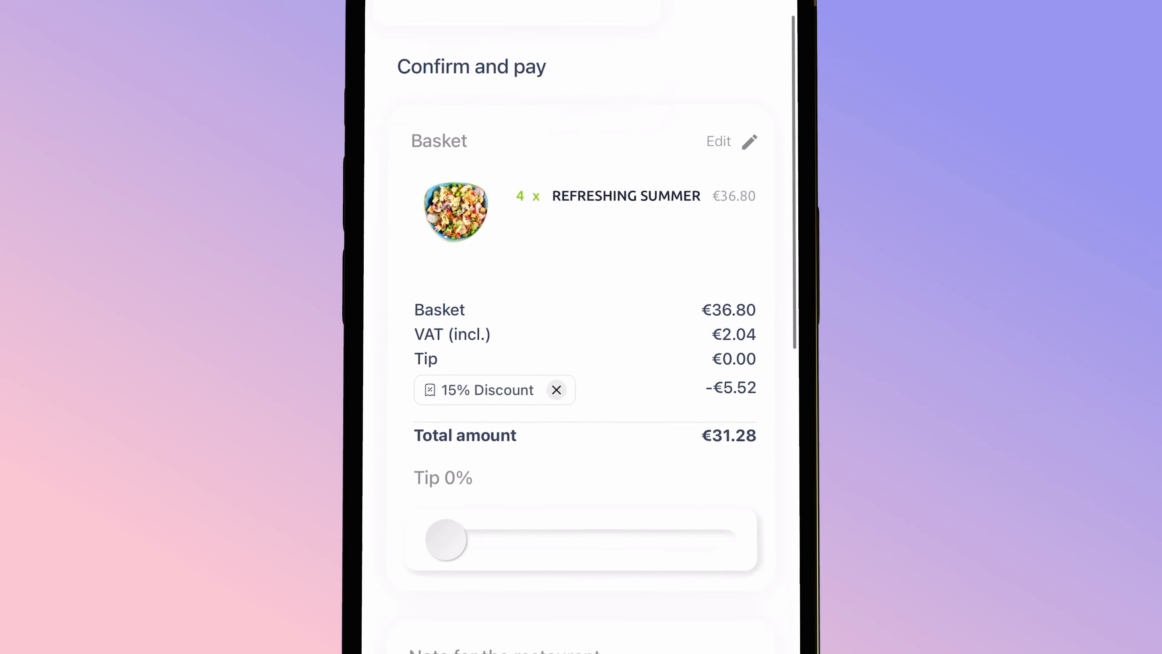
pyautogui.scroll(-2, 581, 327)
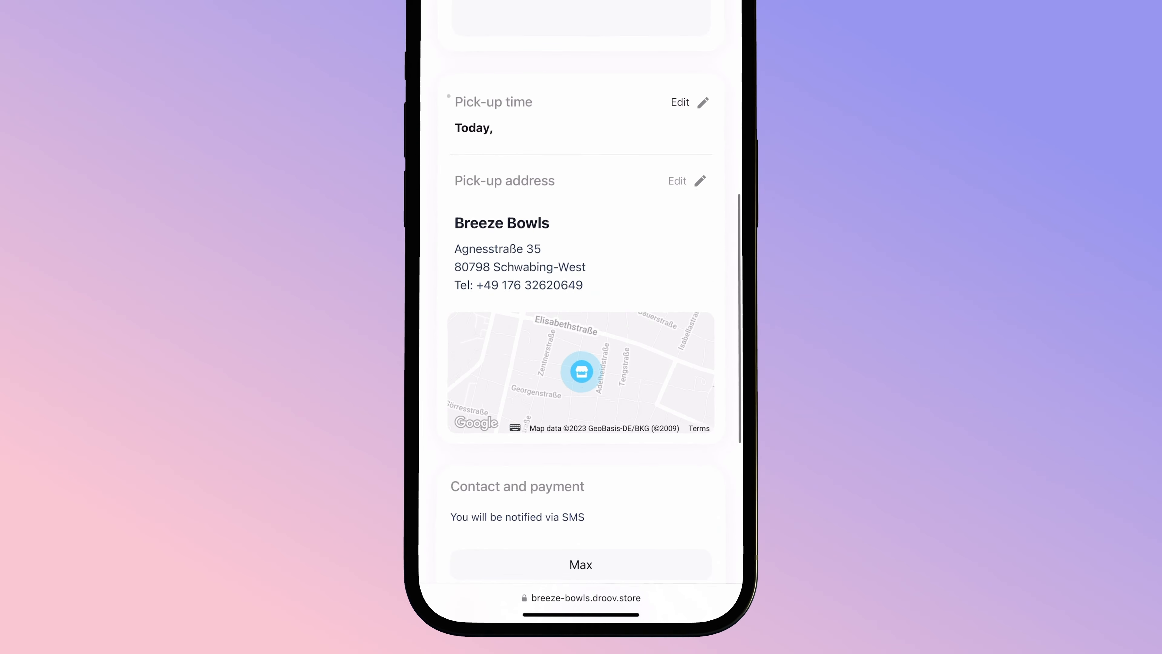
pyautogui.click(699, 109)
pyautogui.click(581, 180)
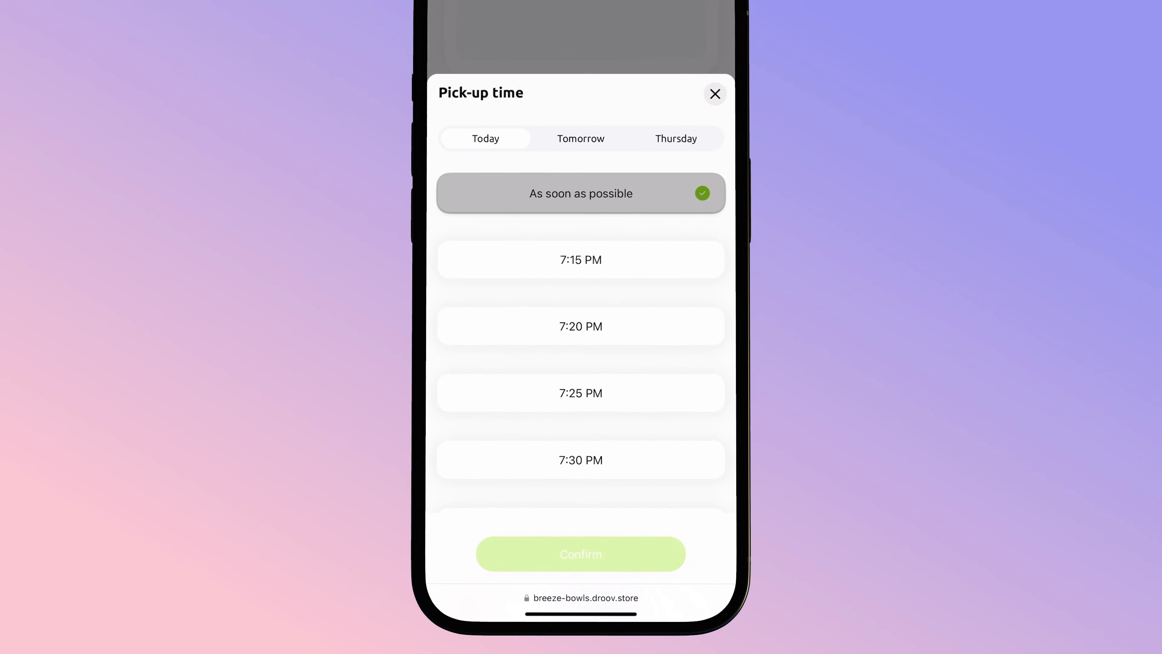
pyautogui.click(581, 552)
# - Confirm the order and choose PayPal to pay
pyautogui.scroll(-5, 582, 327)
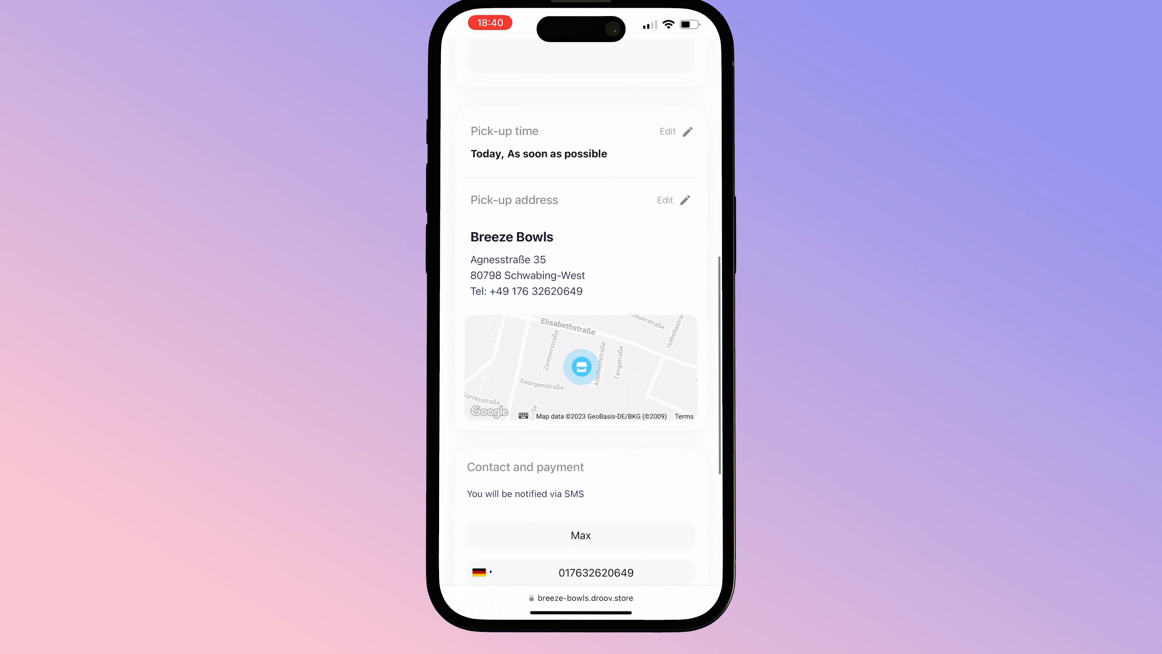
pyautogui.scroll(-3, 581, 326)
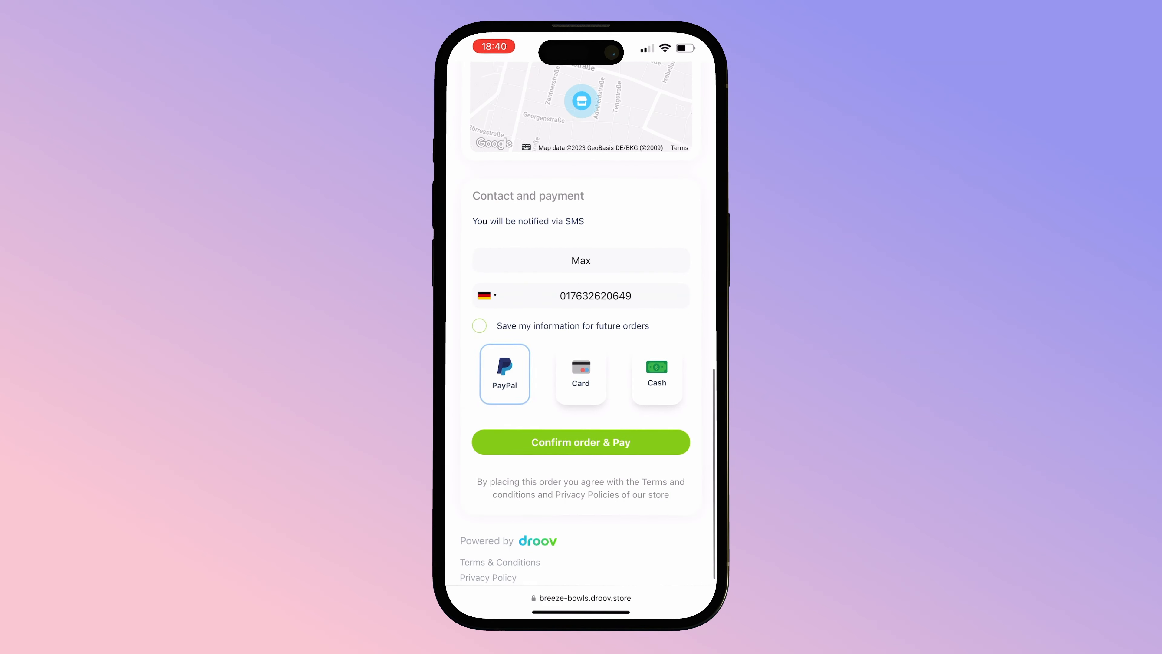
pyautogui.click(581, 442)
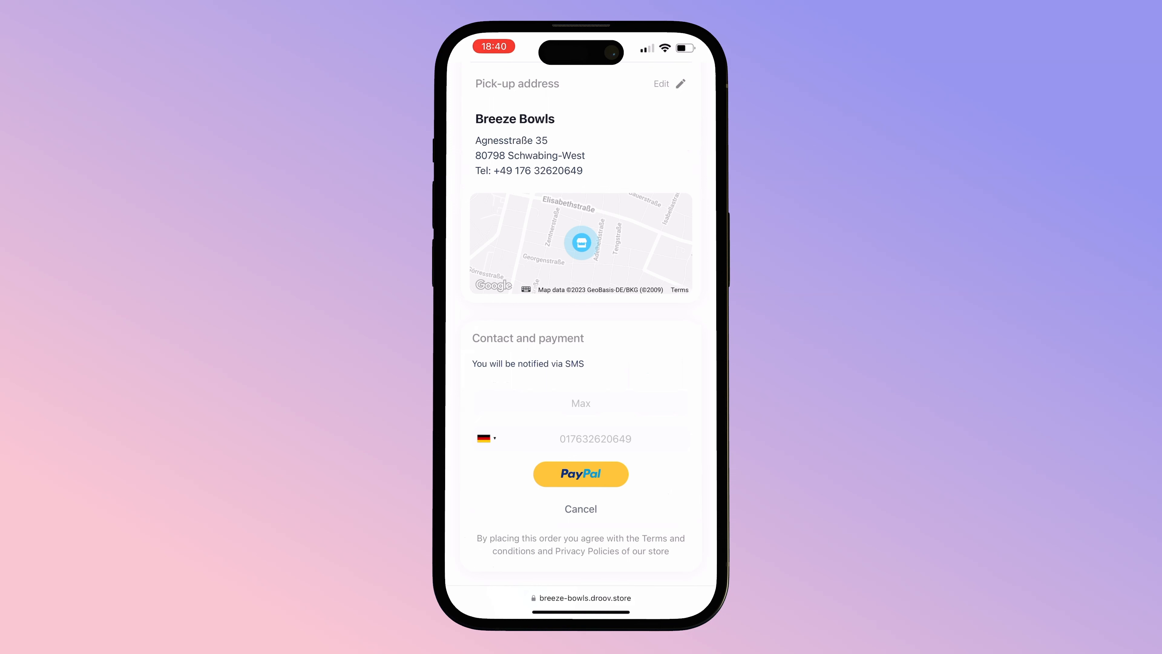
pyautogui.click(581, 474)
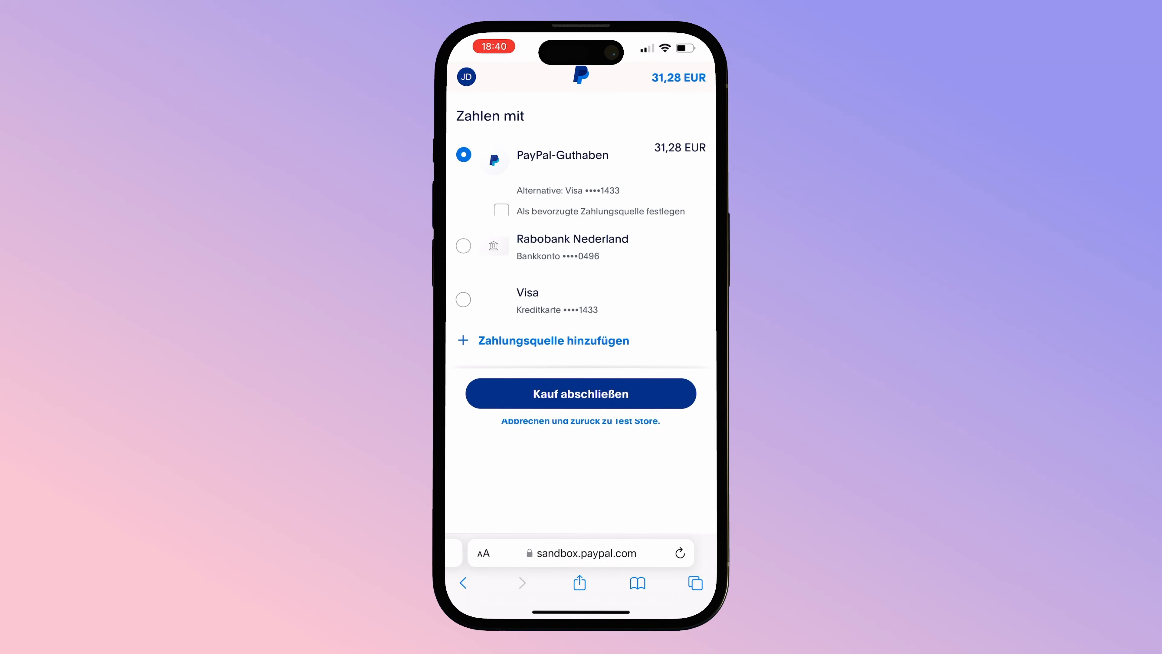
# - Complete the 31,28 EUR PayPal payment with PayPal balance and review the order status page
pyautogui.click(581, 391)
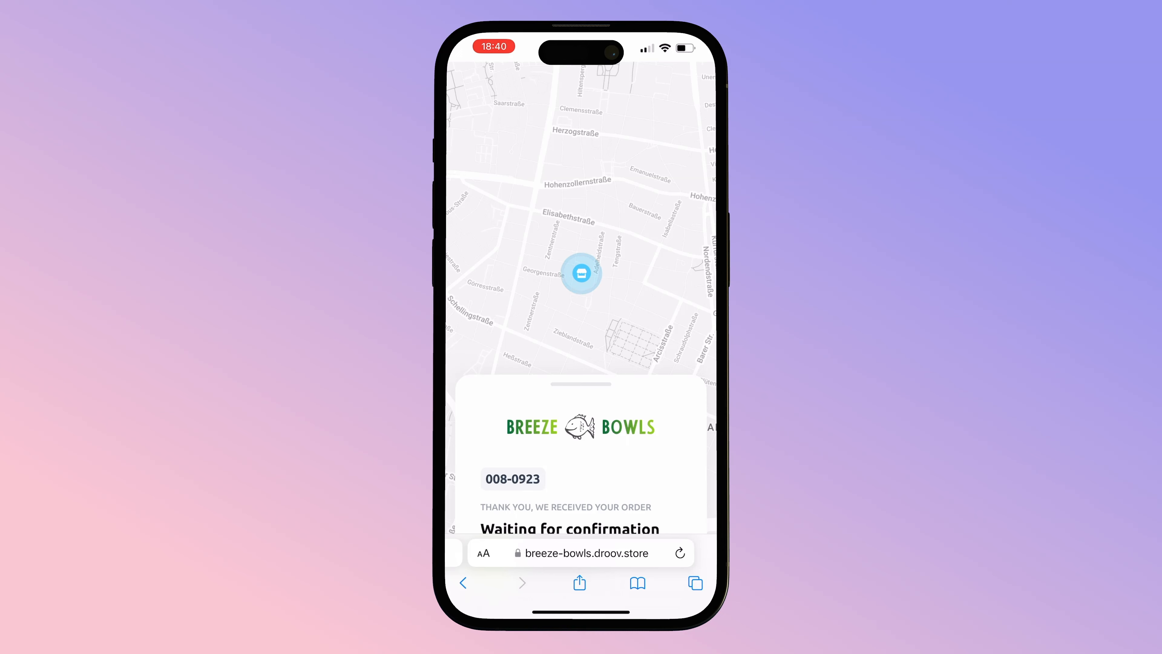
pyautogui.scroll(-7, 581, 330)
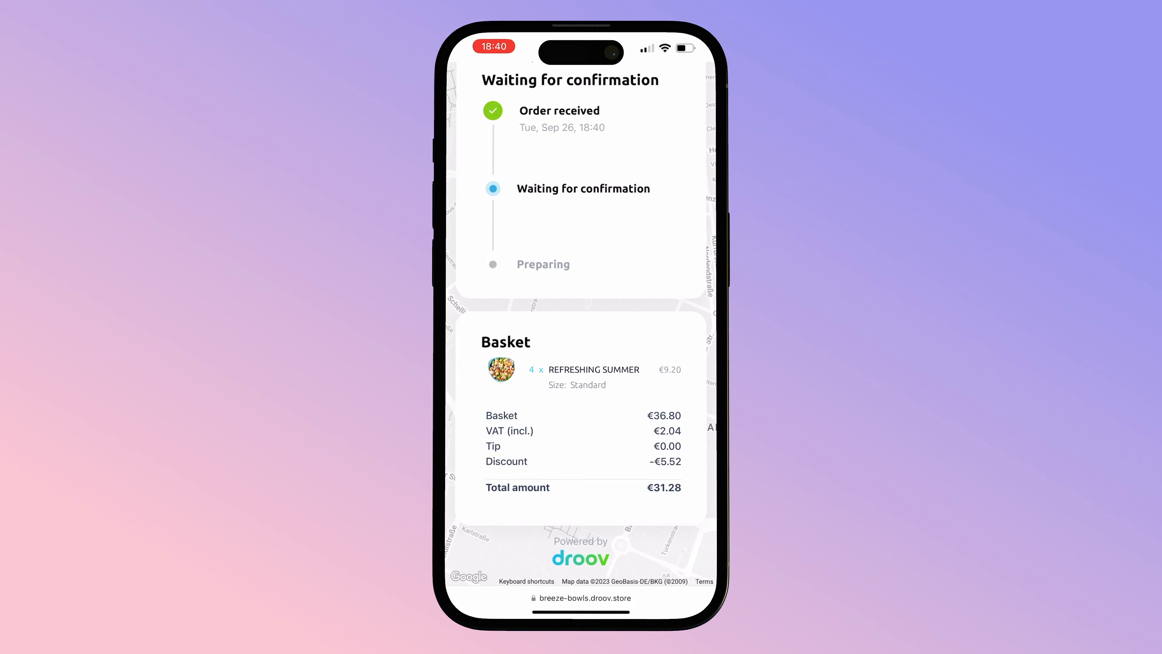
pyautogui.scroll(10, 581, 329)
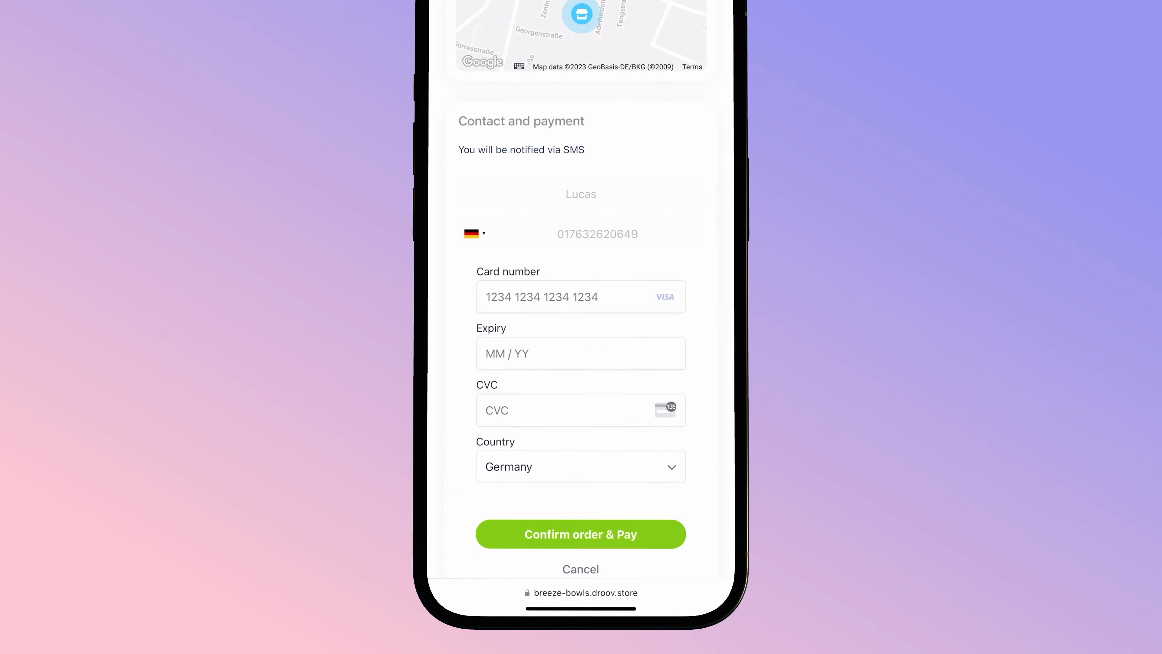
# - Scroll through the card checkout form, then choose Card payment on the Android checkout
pyautogui.scroll(-2, 581, 320)
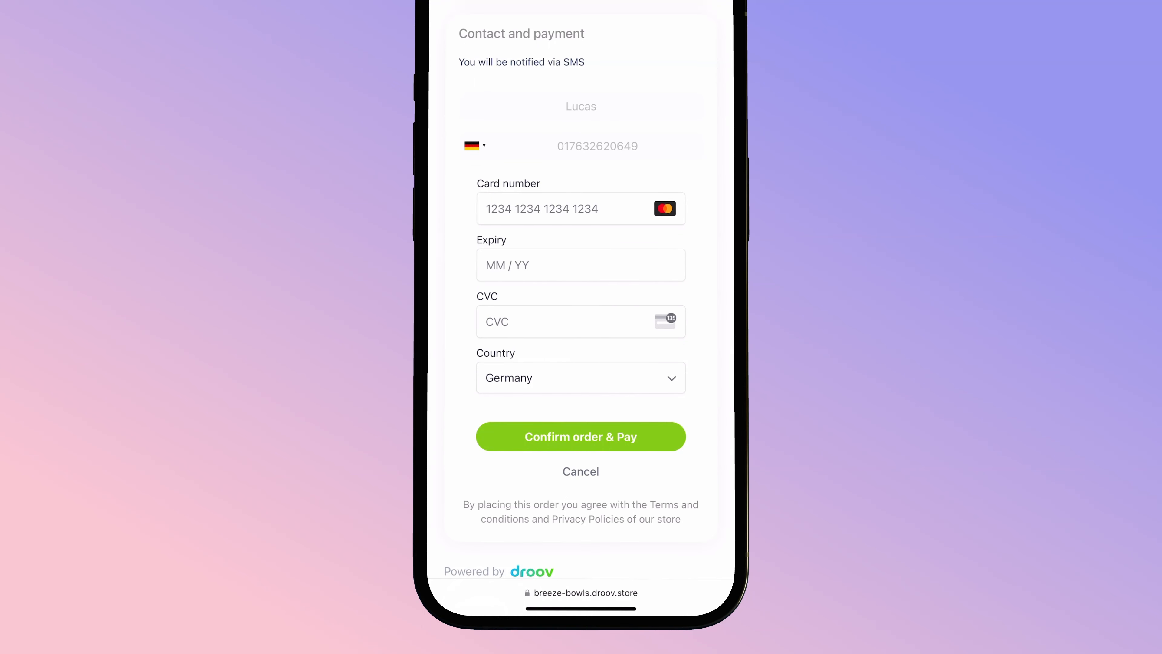
pyautogui.scroll(-1, 581, 321)
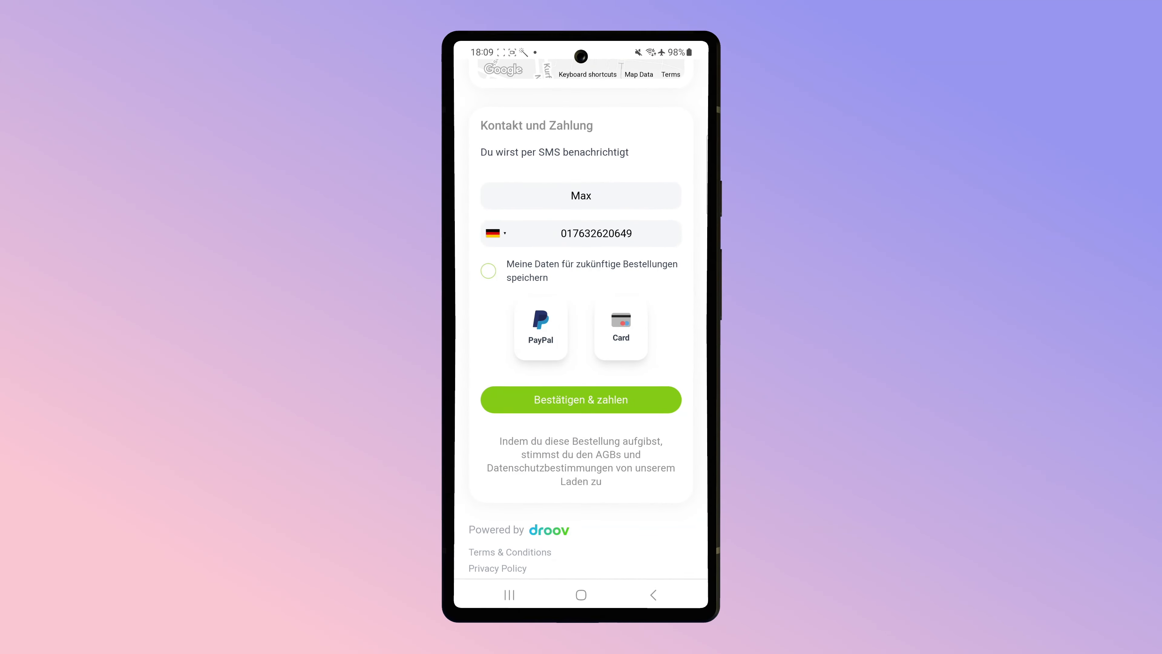
pyautogui.click(621, 328)
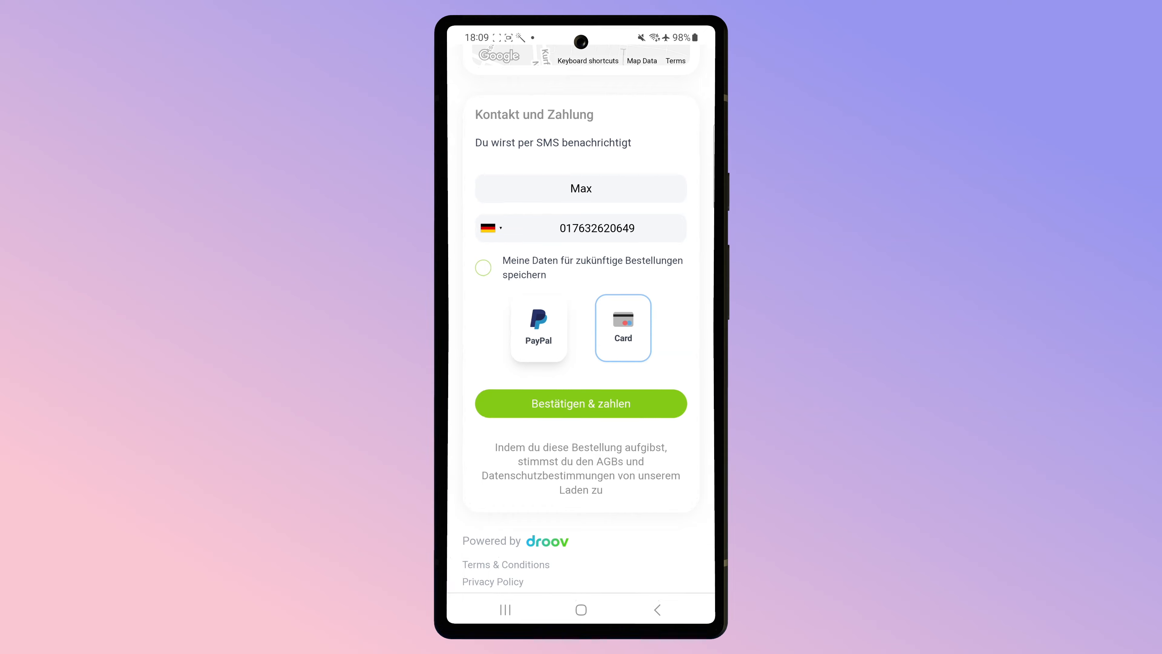
# - Try Card, Google Pay and Apple Pay at checkout, pay with Apple Pay, then open Appearance settings
pyautogui.click(581, 403)
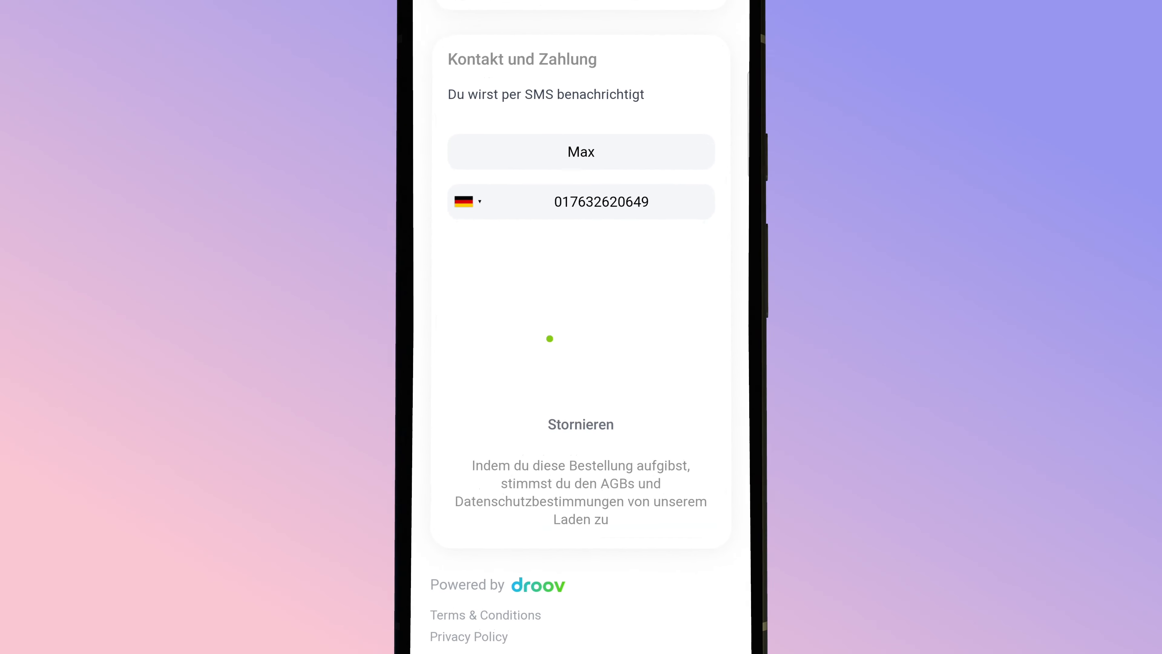
pyautogui.scroll(-1, 728, 351)
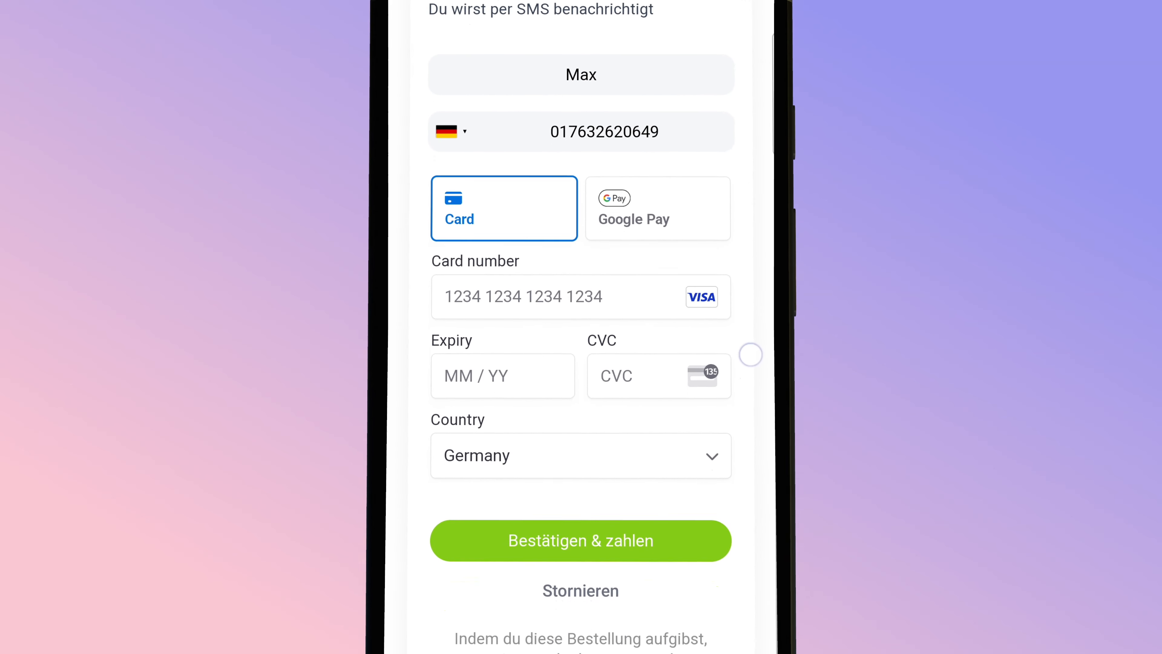
pyautogui.click(681, 209)
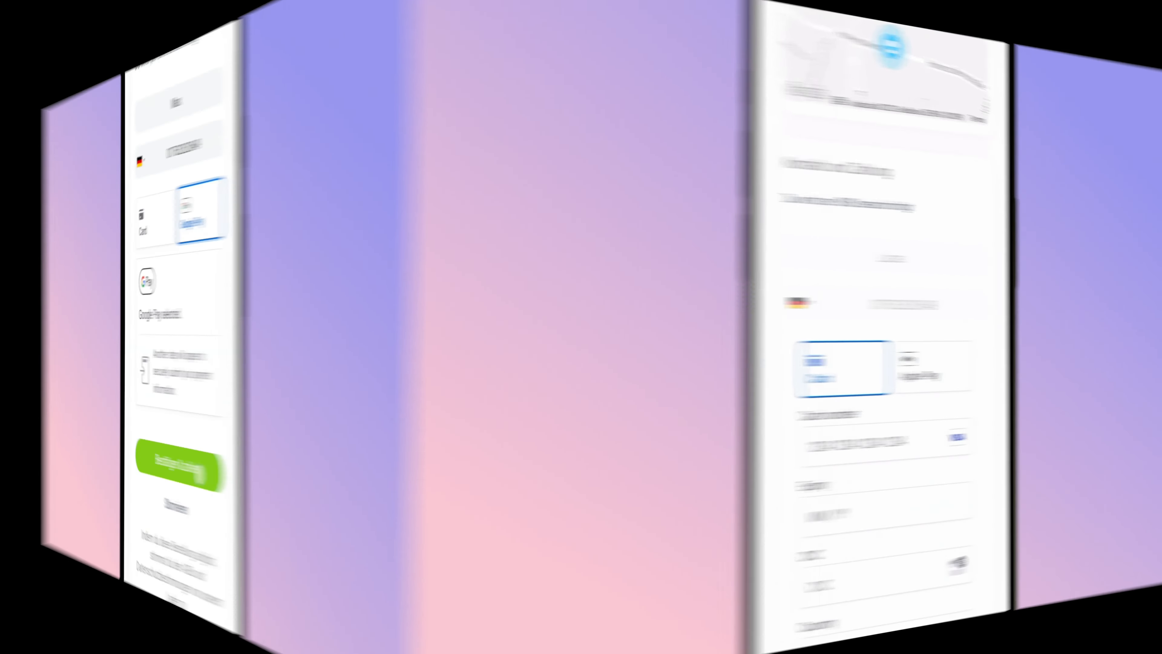
pyautogui.scroll(2, 581, 327)
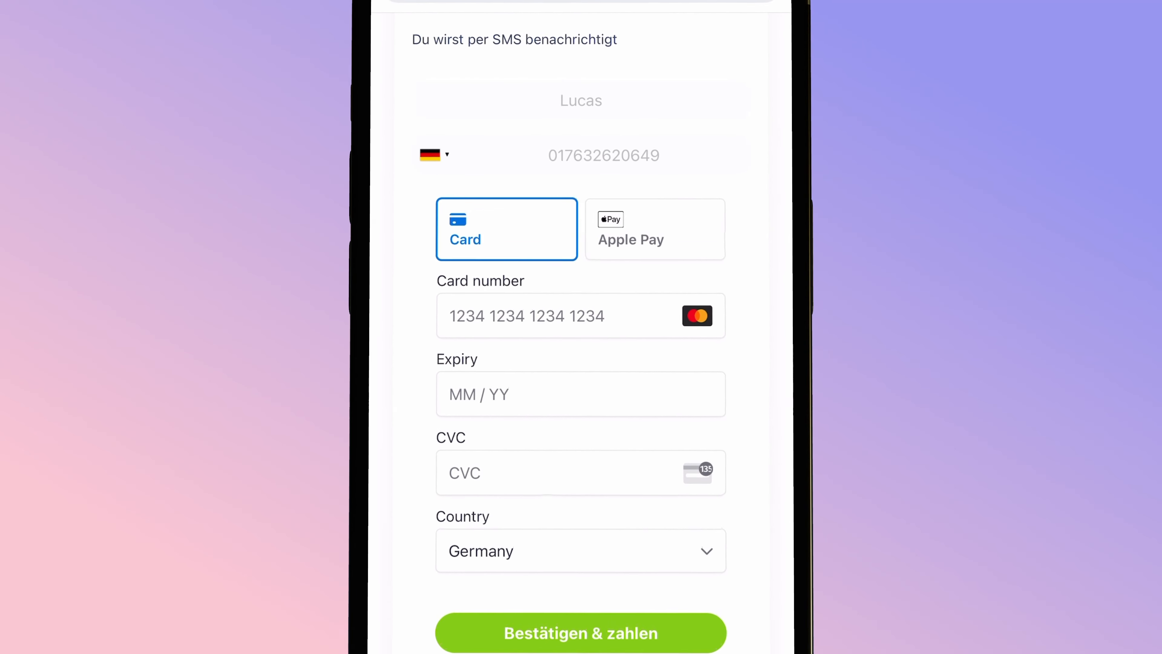
pyautogui.click(653, 223)
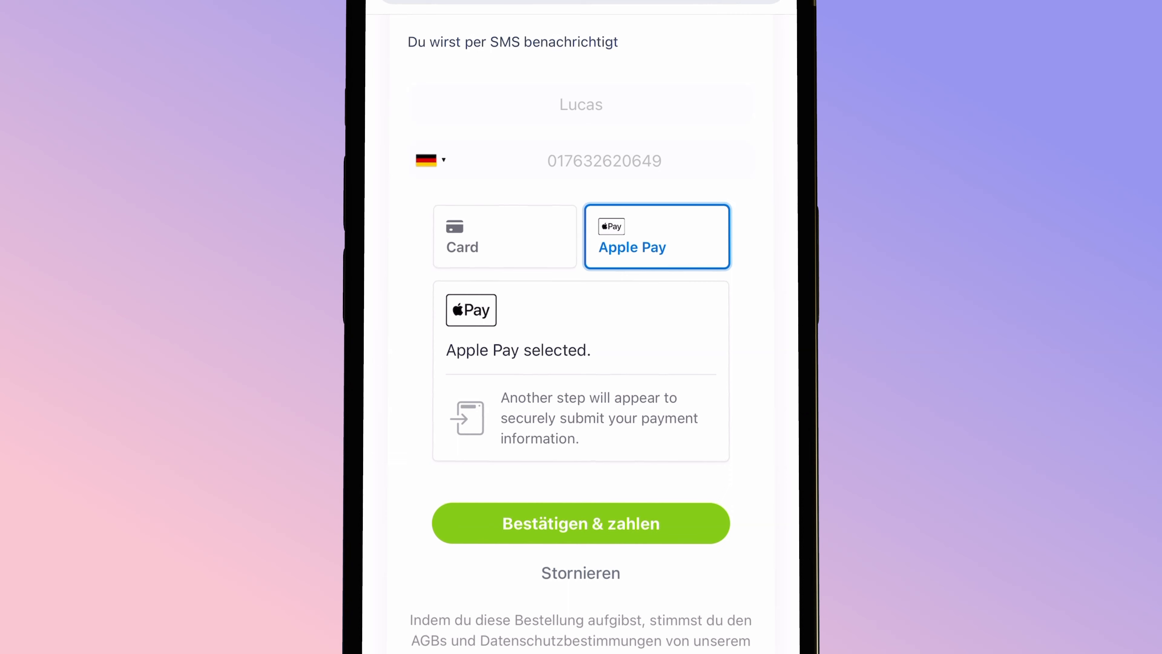
pyautogui.click(581, 524)
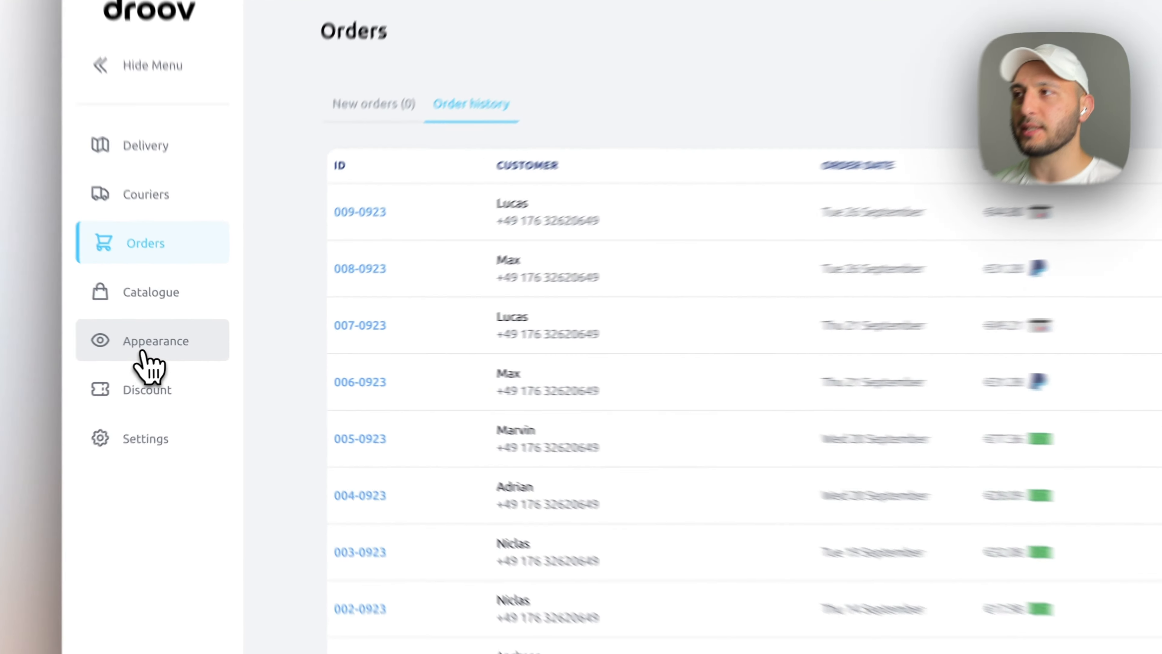
pyautogui.click(143, 353)
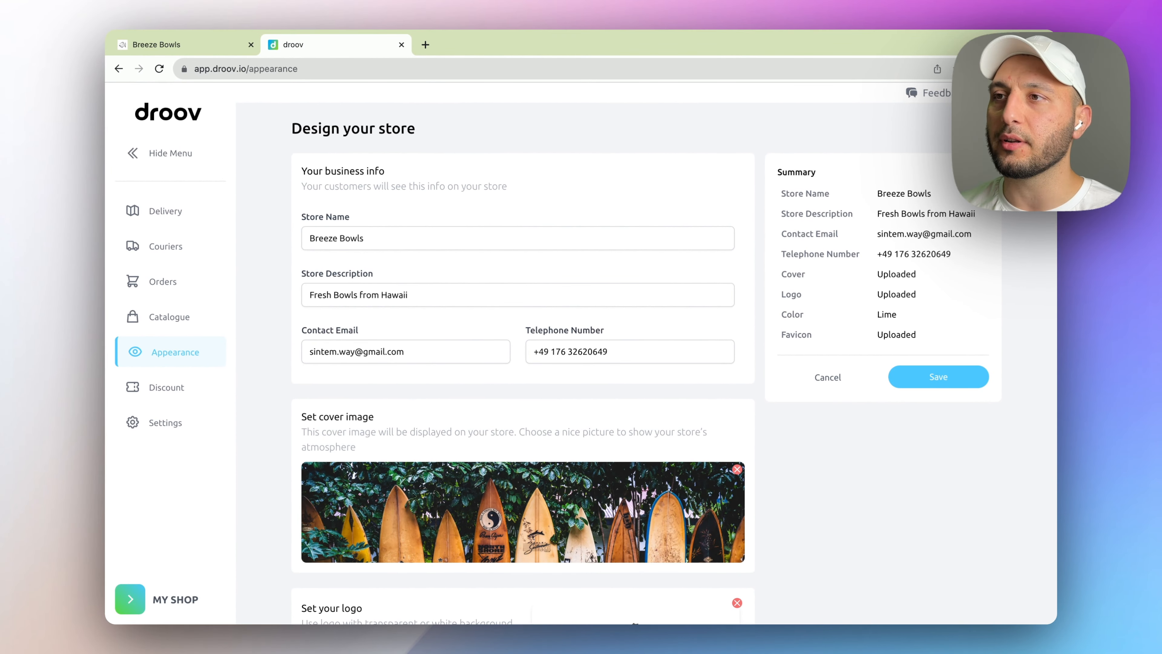
# - Compare Standard and Styled QR codes, then generate the styled Lime QR code with the Breeze Bowls logo
pyautogui.scroll(-10, 524, 366)
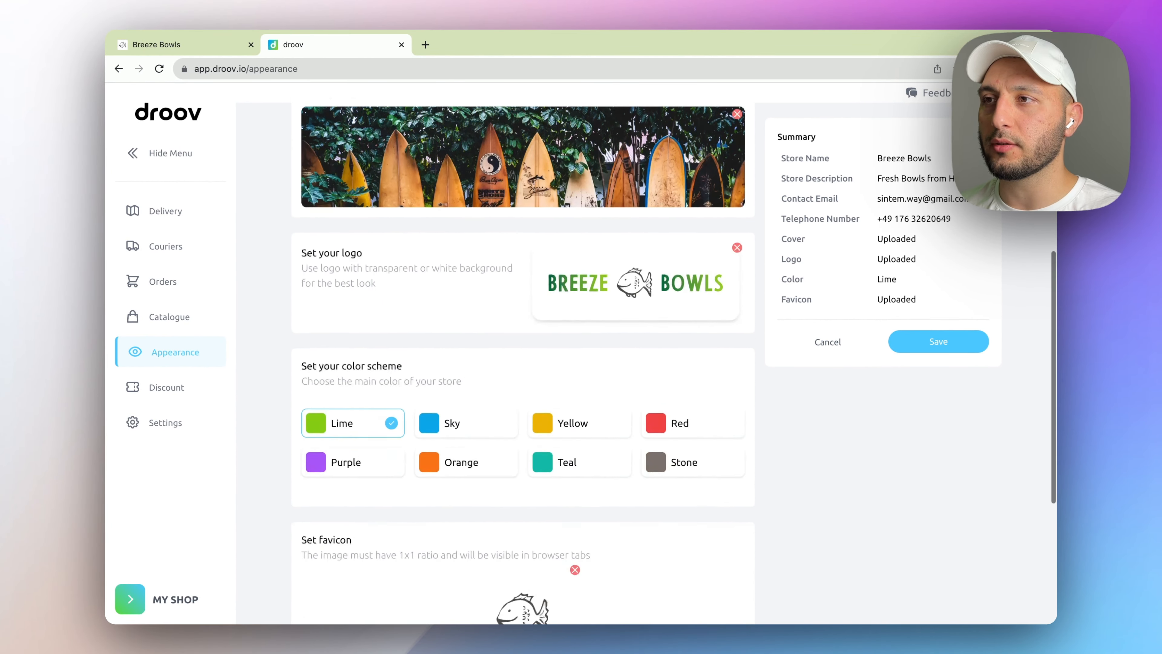
pyautogui.scroll(-3, 523, 366)
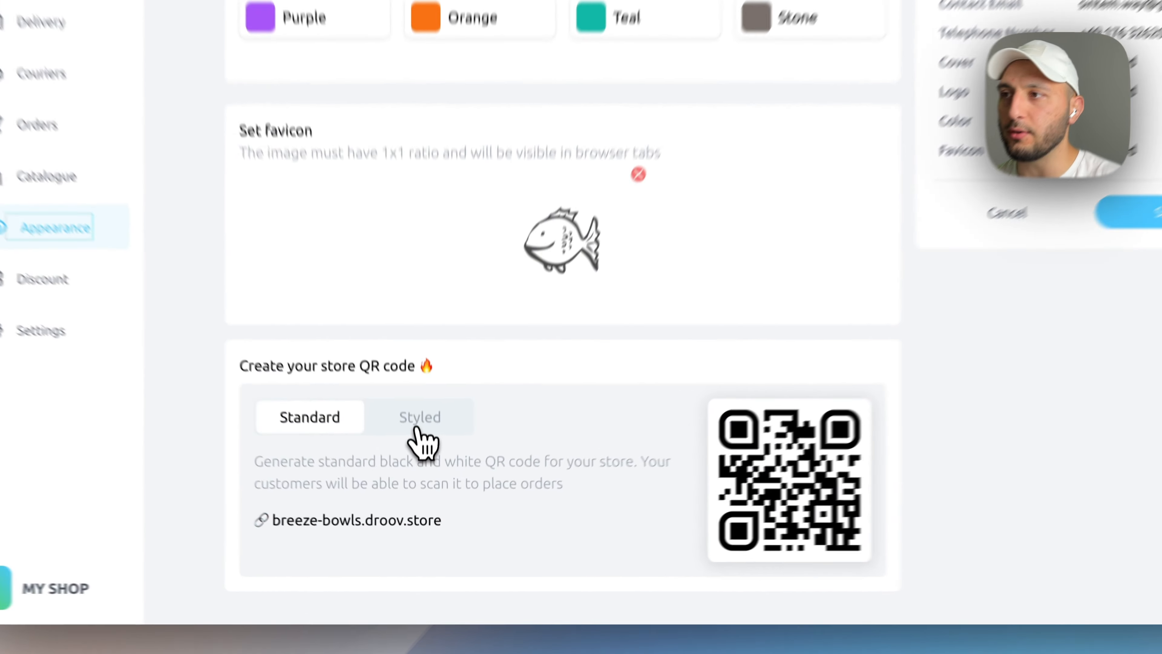
pyautogui.click(425, 484)
pyautogui.click(293, 397)
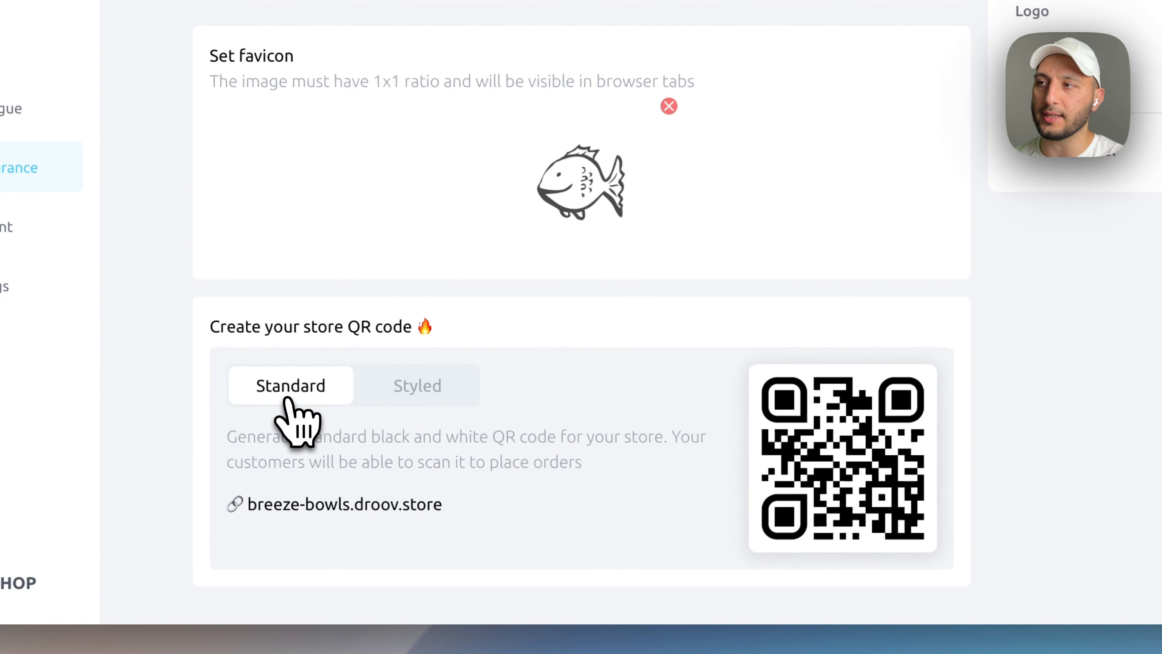
pyautogui.click(421, 393)
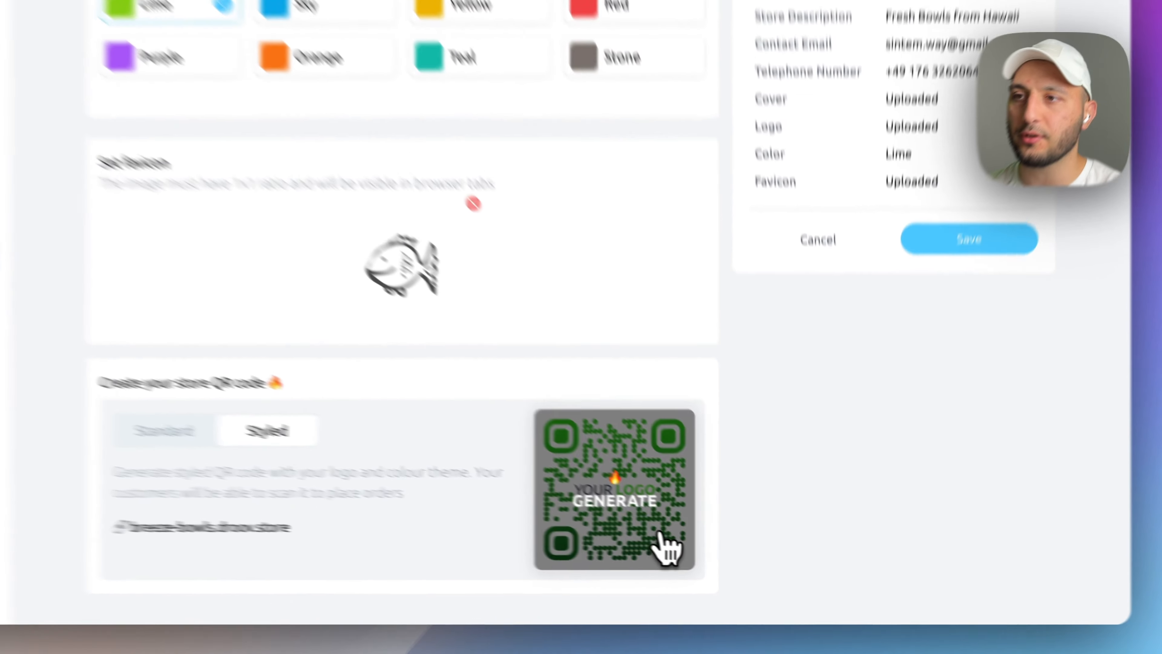
pyautogui.click(693, 564)
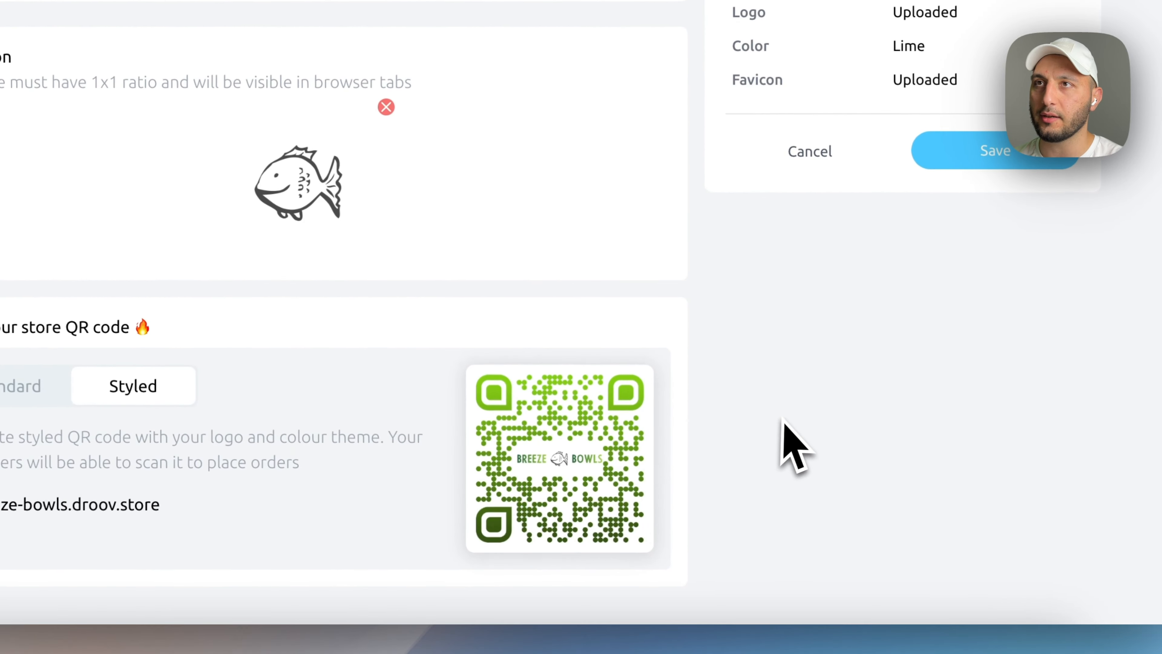